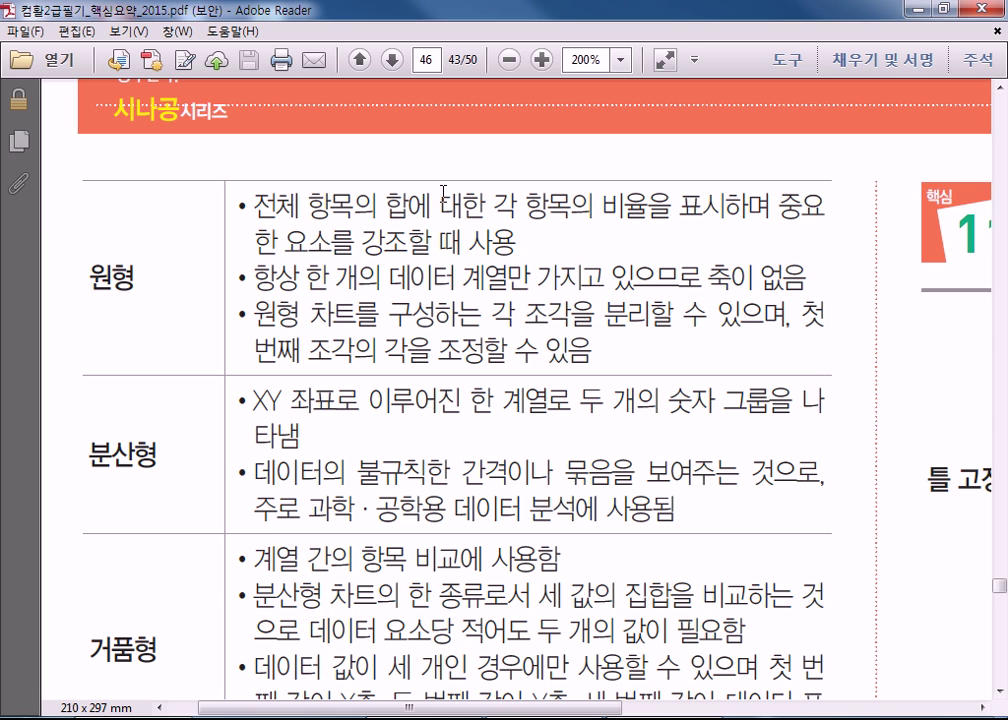
Highlight key phrases in the 원형 row (항목의 비율을 표시하며, 축이 없음) and the 분산형 row (계열로, 불규칙한 간격이나 묶음을).
left_click_drag(517, 207, 770, 207)
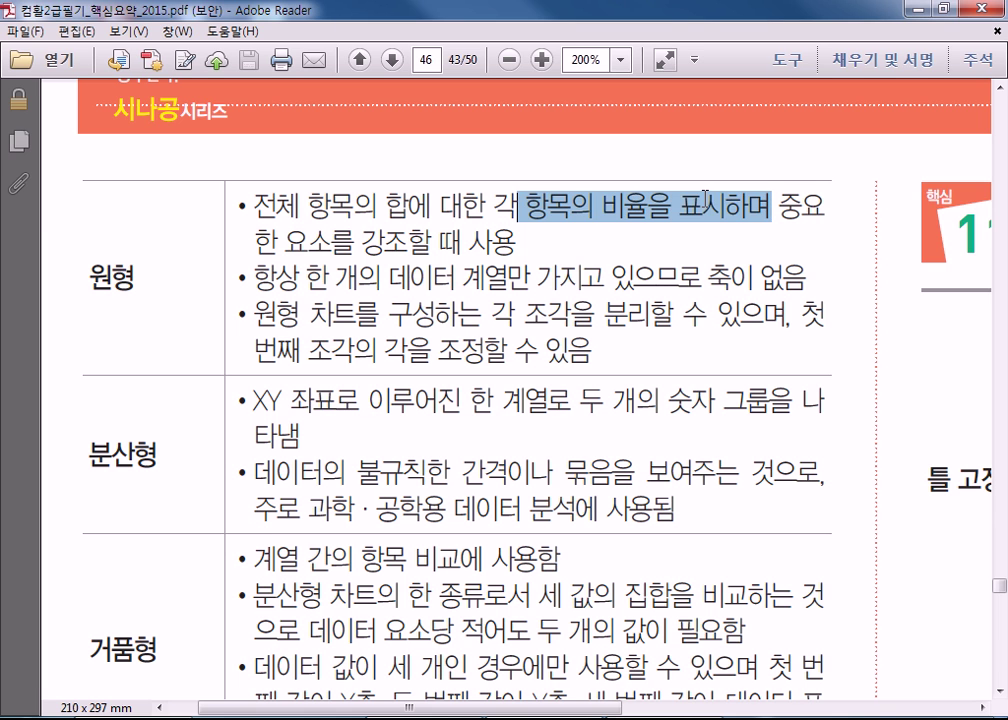
left_click(730, 298)
left_click_drag(708, 278, 806, 280)
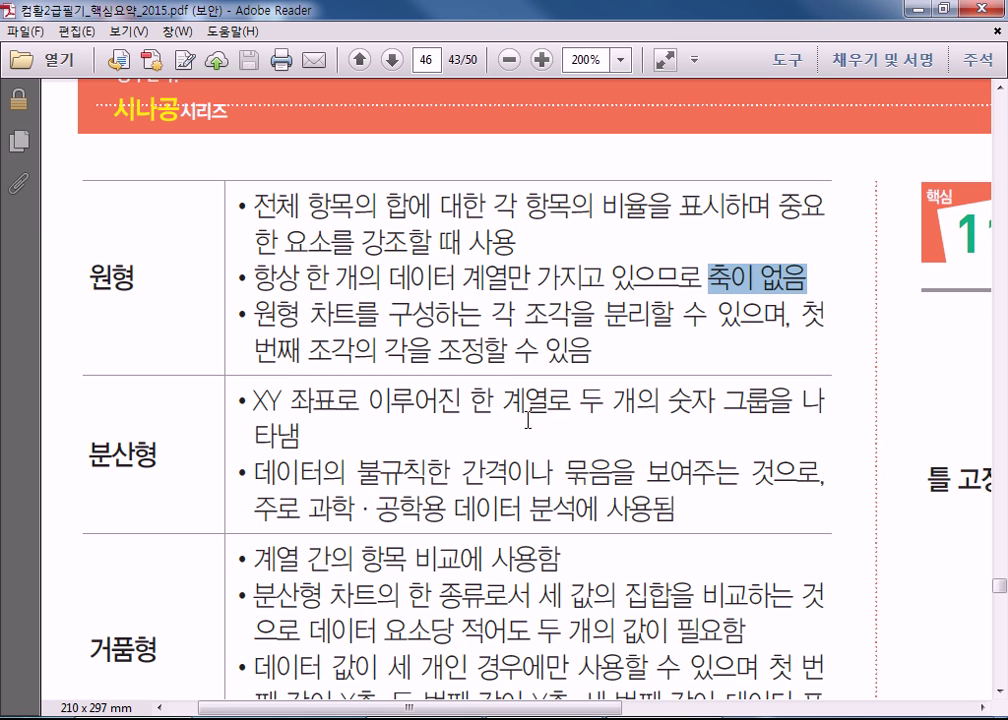
left_click_drag(493, 403, 792, 404)
left_click_drag(358, 473, 622, 476)
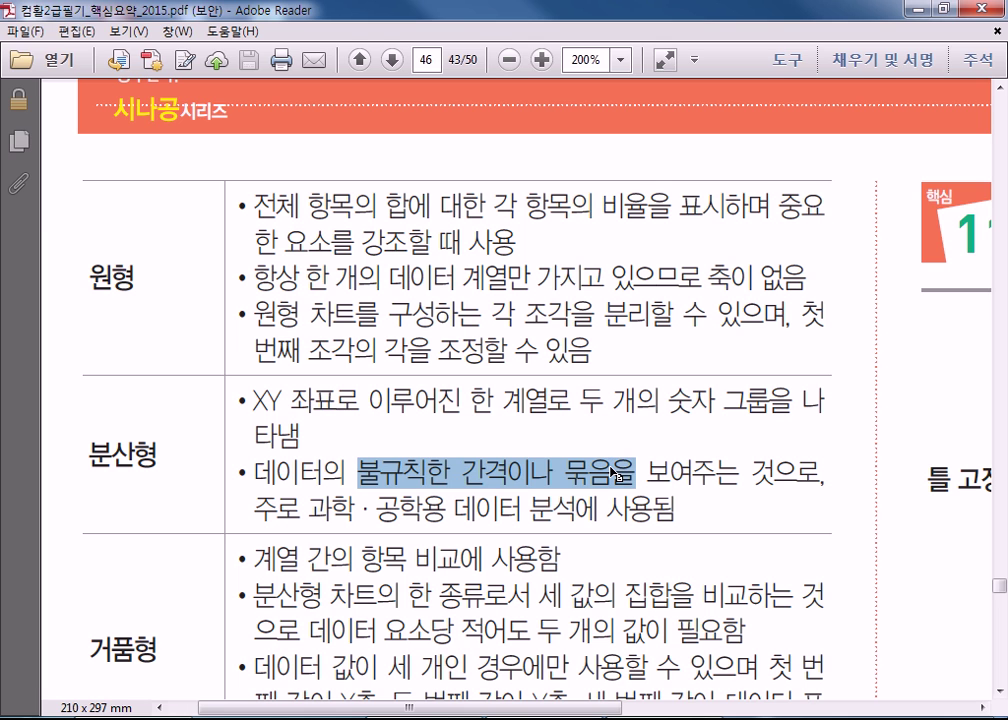
Highlight the series comparison phrase and the three-value condition in the 거품형 row.
scroll(459, 513, "down", 4)
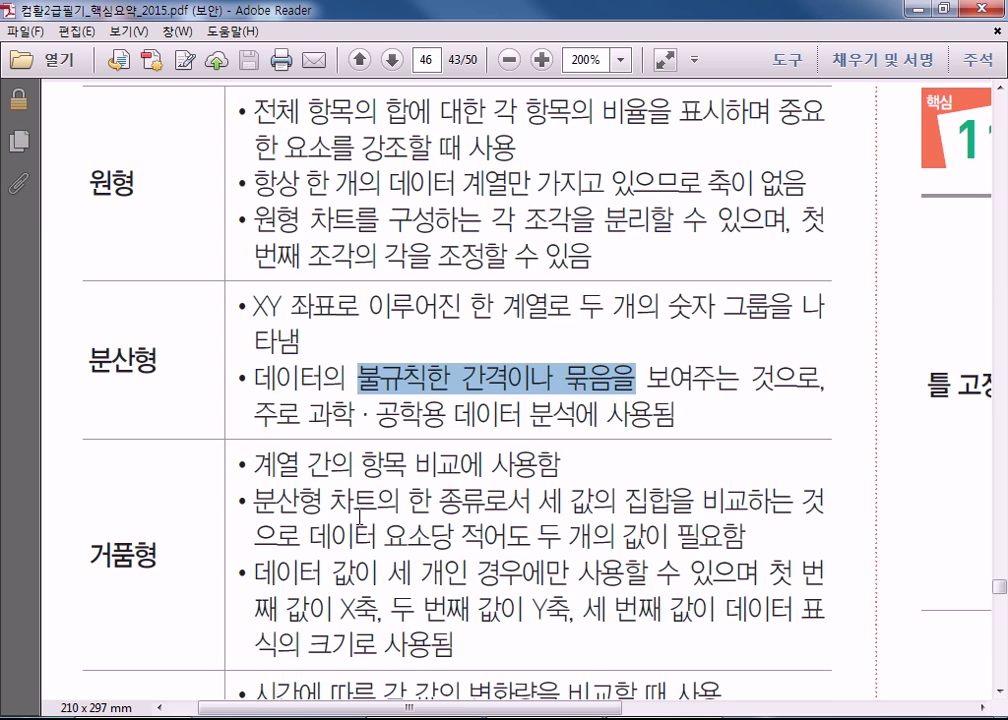
left_click_drag(253, 370, 560, 371)
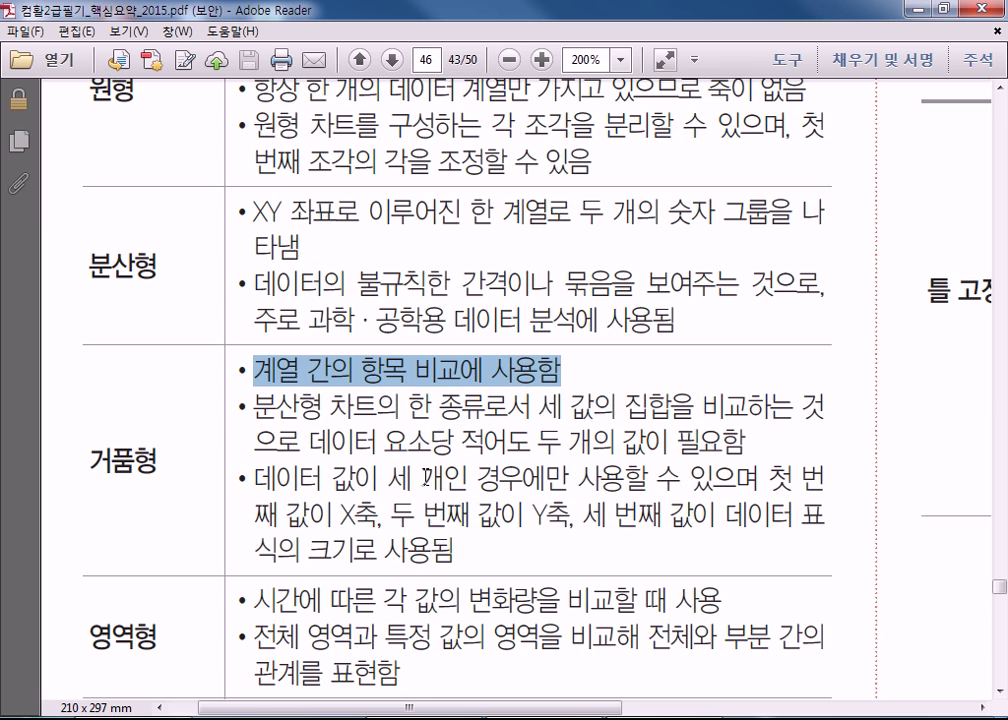
left_click_drag(253, 480, 760, 482)
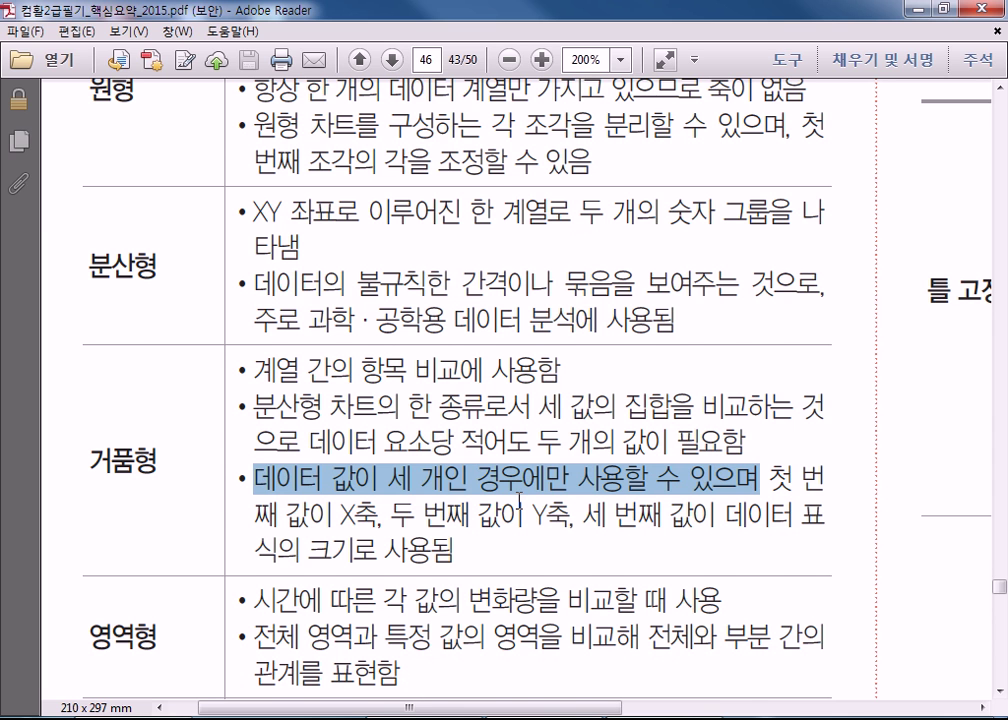
scroll(519, 500, "down", 3)
left_click_drag(255, 459, 636, 460)
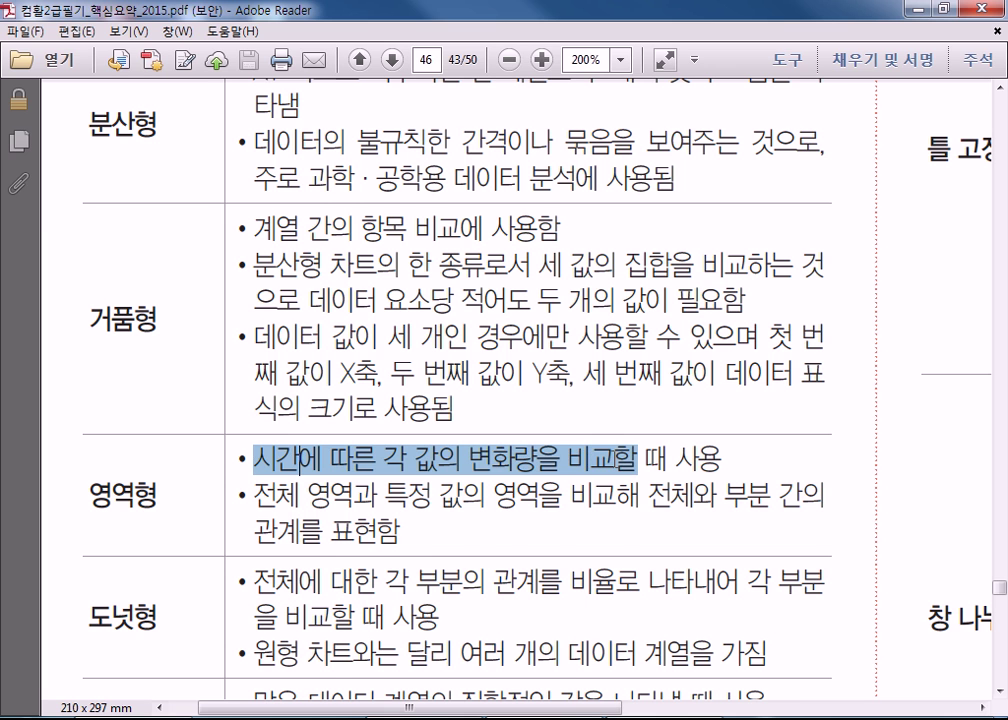
scroll(397, 523, "down", 2)
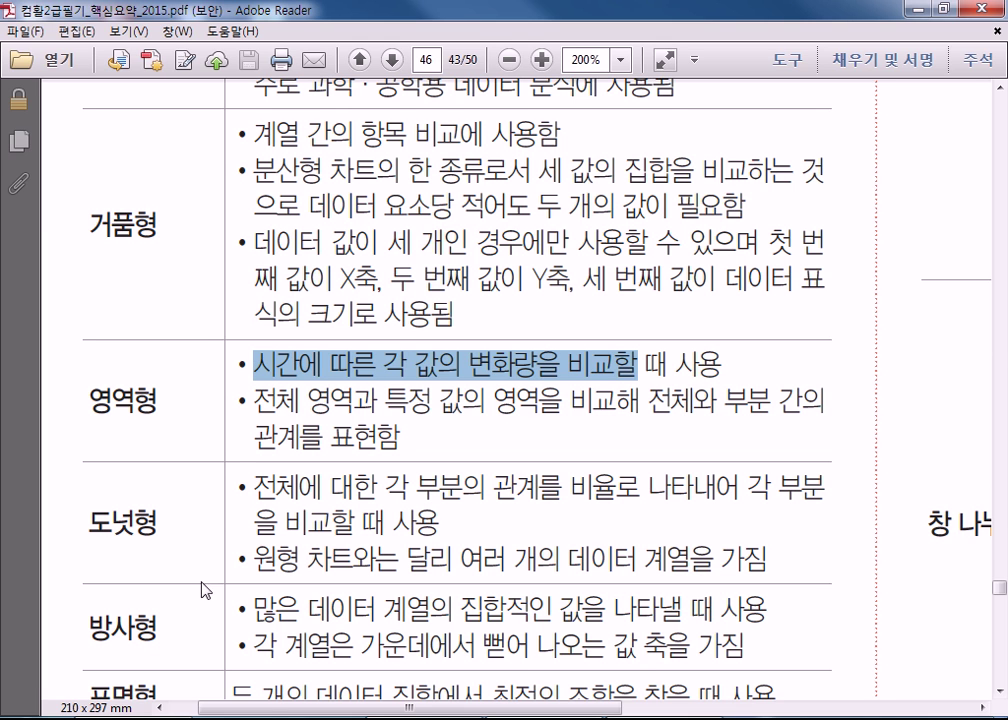
Highlight 많은 데이터 in the 방사형 row, then the 표면형 description through 두 개의 데이터 집합에서.
scroll(202, 590, "down", 3)
left_click(257, 478)
left_click_drag(257, 476, 376, 470)
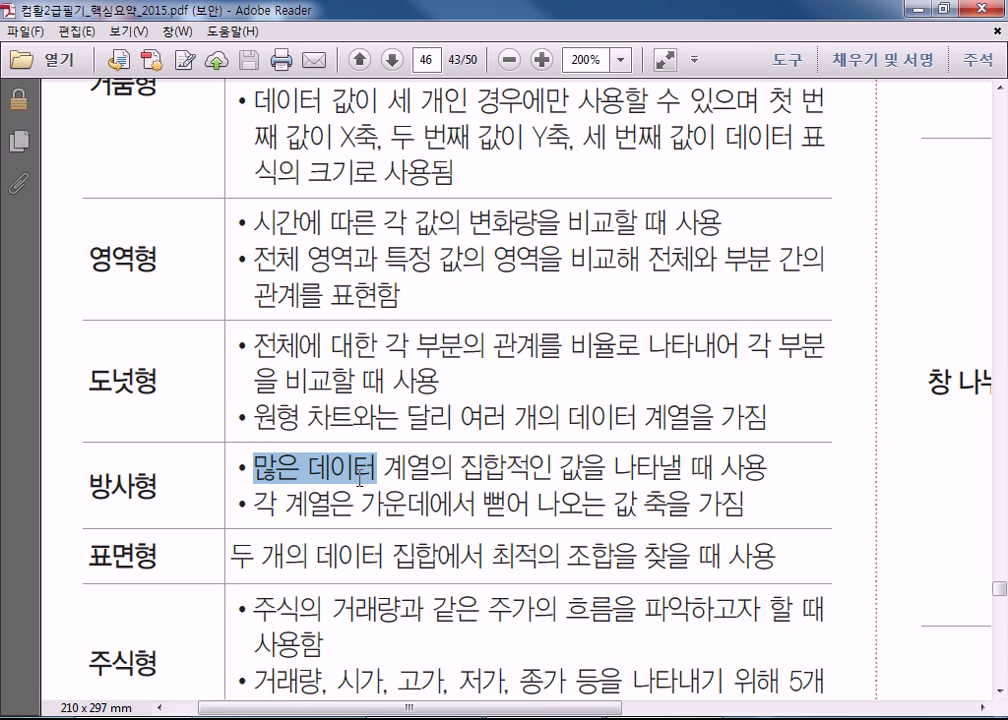
left_click(341, 511)
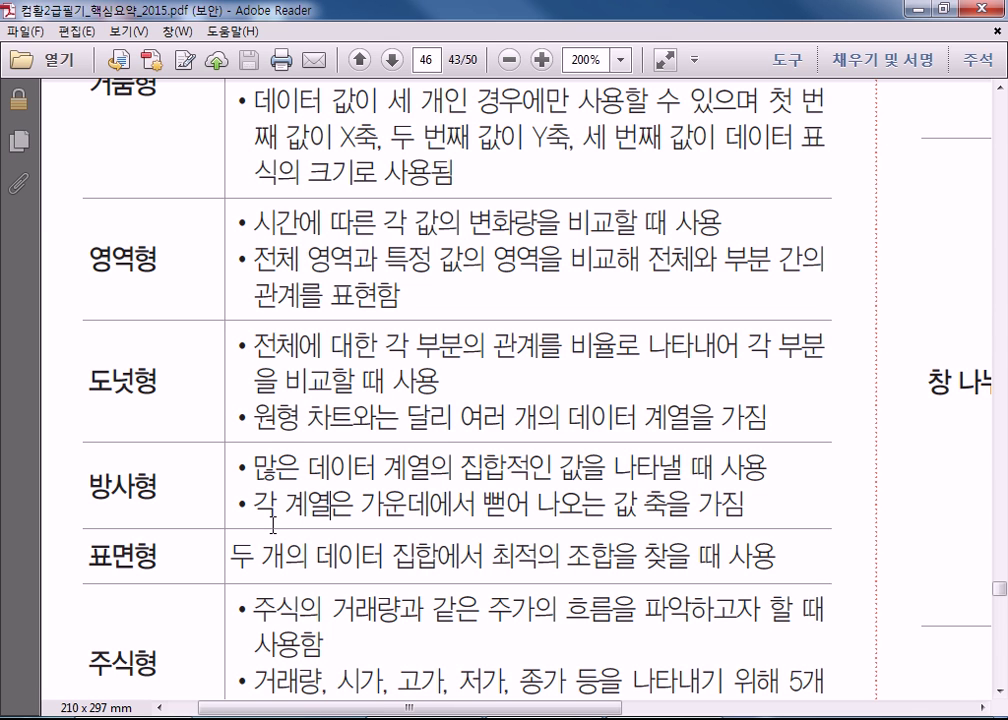
left_click_drag(246, 558, 484, 557)
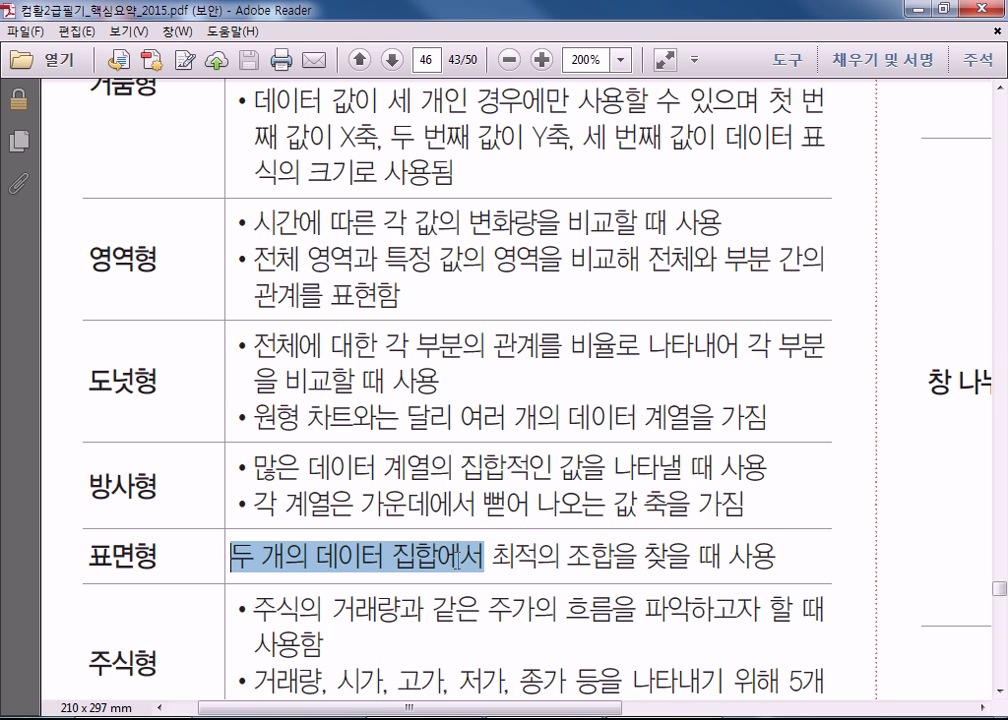
left_click(553, 565)
scroll(441, 513, "down", 3)
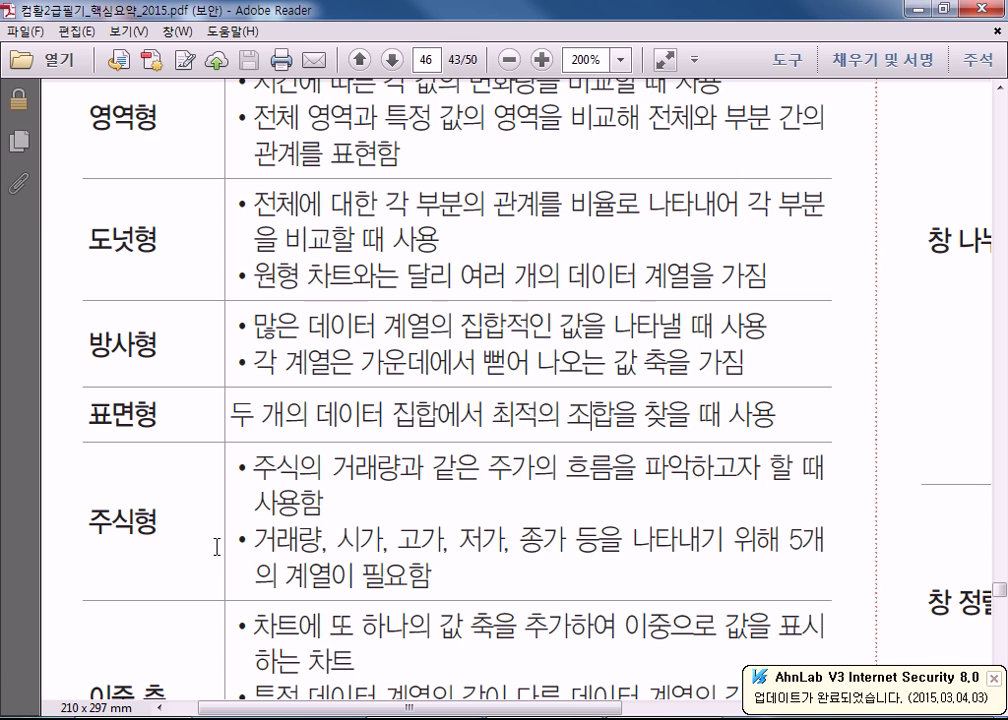
Highlight the 주식형 series names 시가, 고가, 종가 and 거래량, ending with all five selected.
left_click_drag(336, 541, 432, 541)
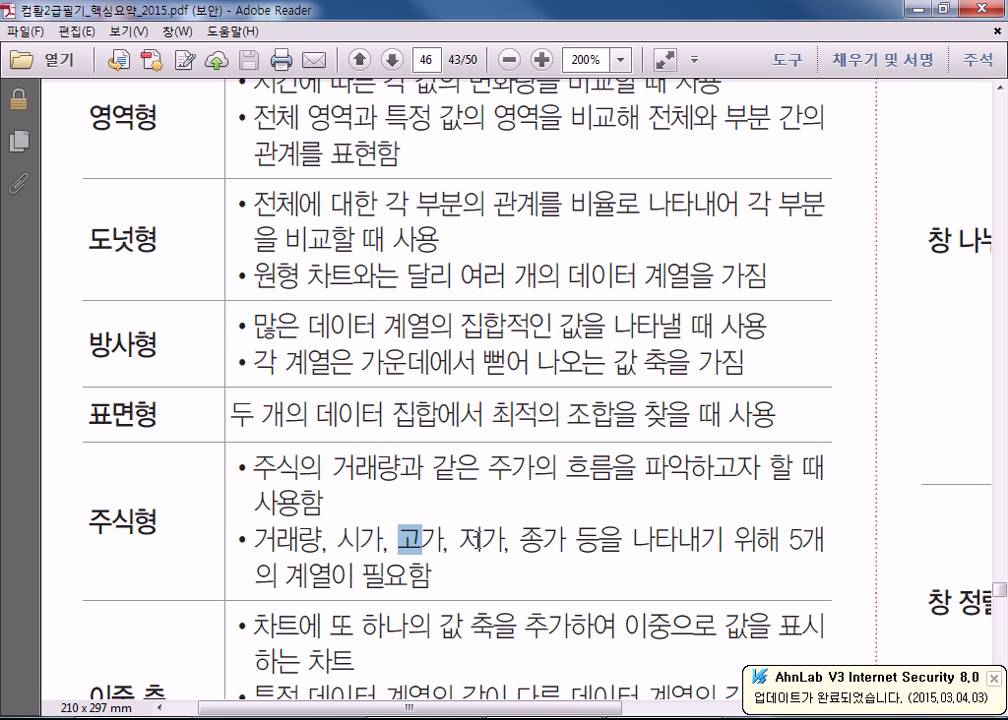
left_click(464, 541)
left_click_drag(519, 541, 557, 545)
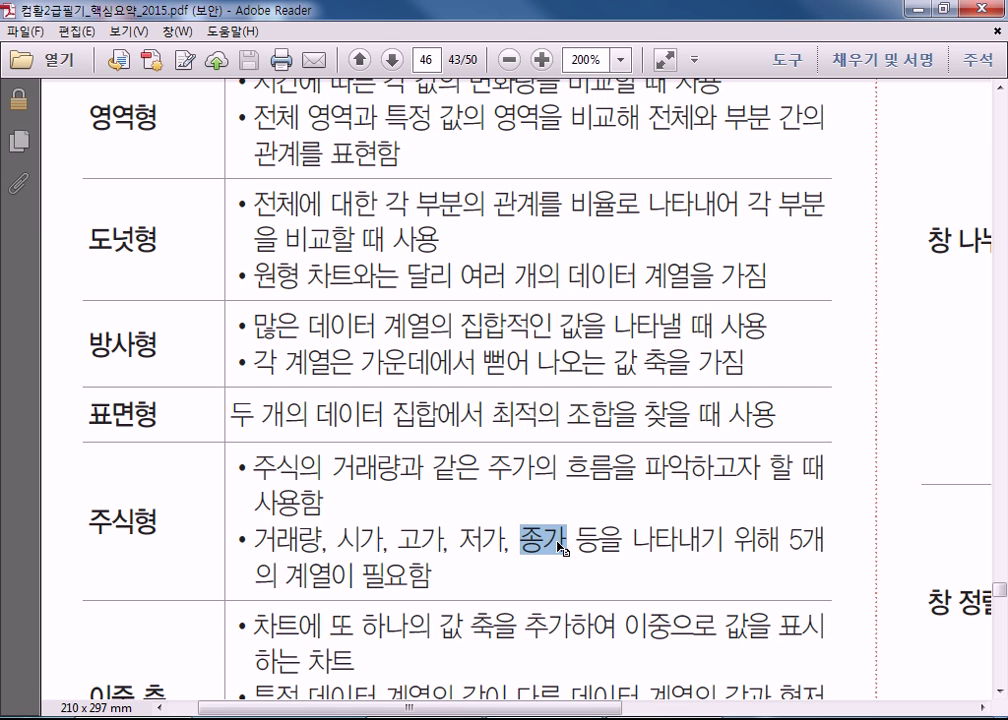
left_click_drag(337, 541, 385, 541)
left_click_drag(520, 541, 566, 541)
left_click_drag(399, 541, 443, 541)
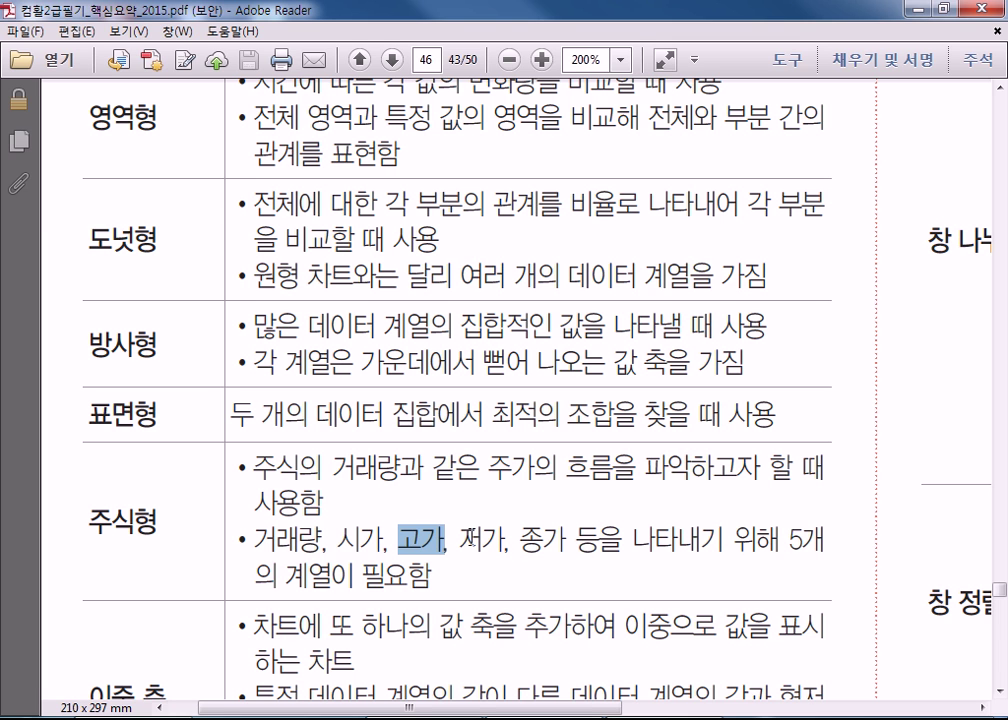
left_click(262, 541)
left_click_drag(262, 541, 322, 542)
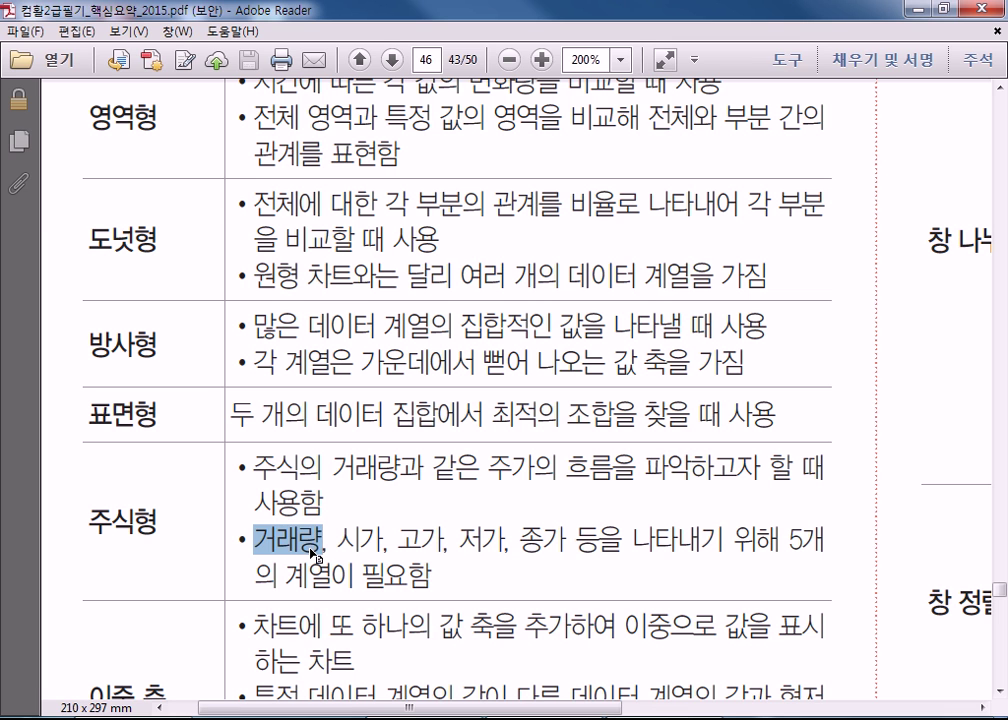
left_click(256, 542)
left_click_drag(256, 542, 550, 537)
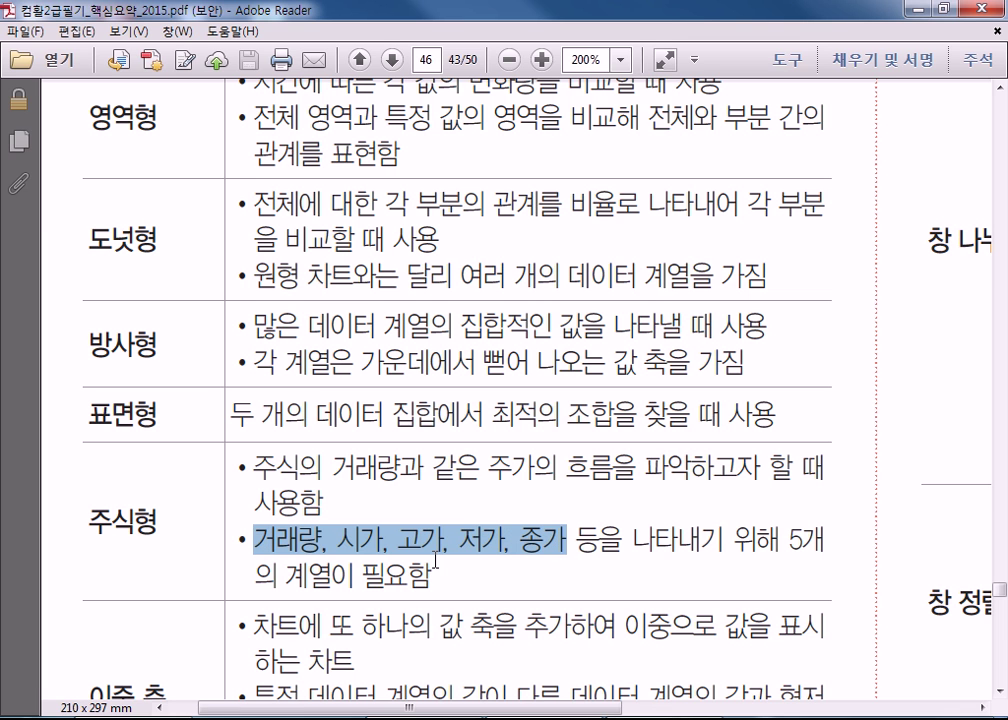
scroll(436, 560, "down", 3)
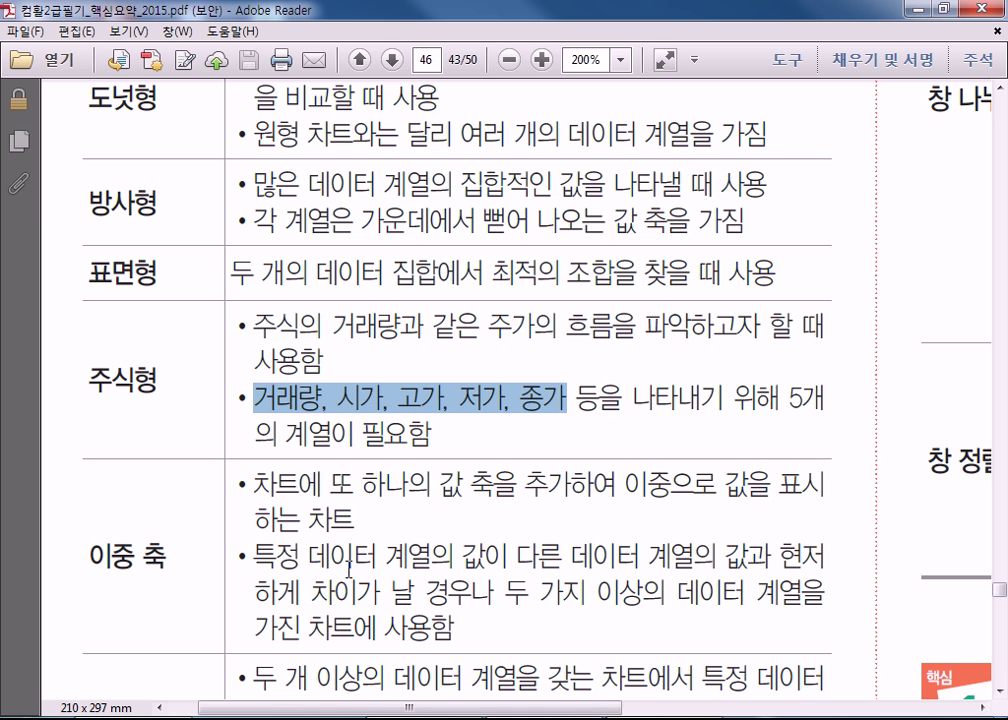
Highlight the series value comparison and 차이가 날 경우나 in the 이중 축 row.
scroll(261, 468, "down", 1)
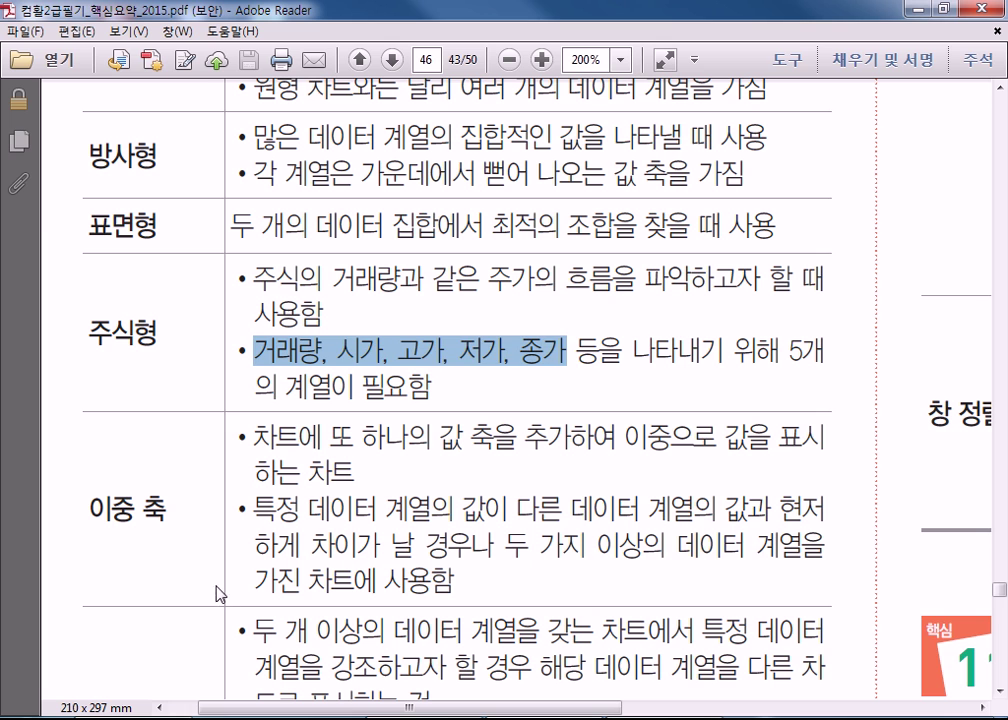
left_click(326, 488)
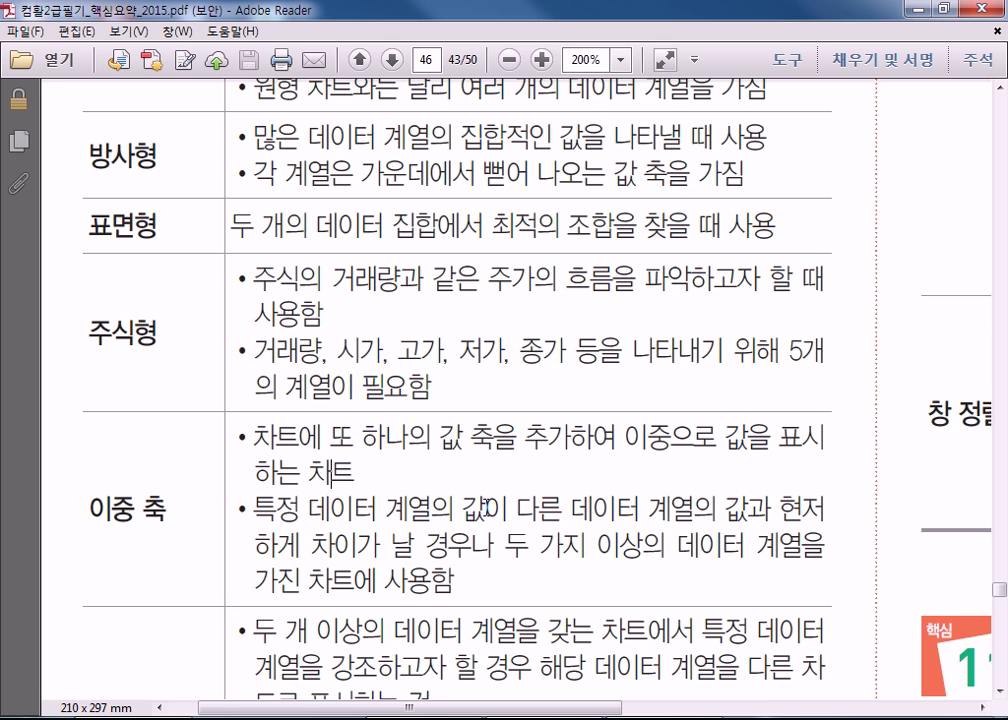
left_click_drag(307, 508, 651, 506)
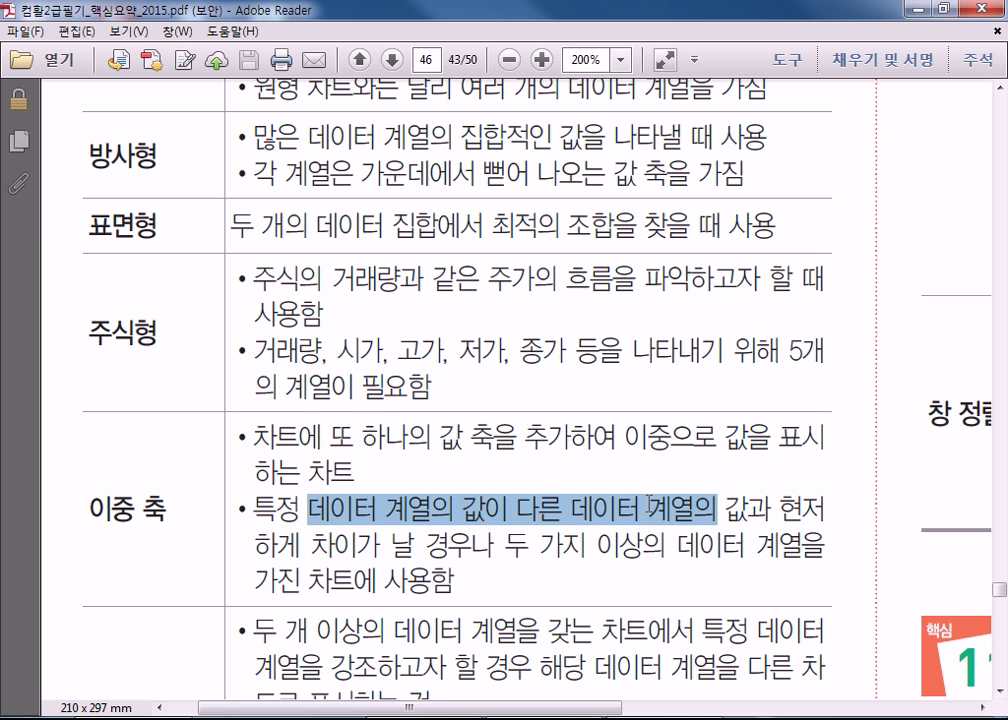
left_click_drag(311, 546, 494, 546)
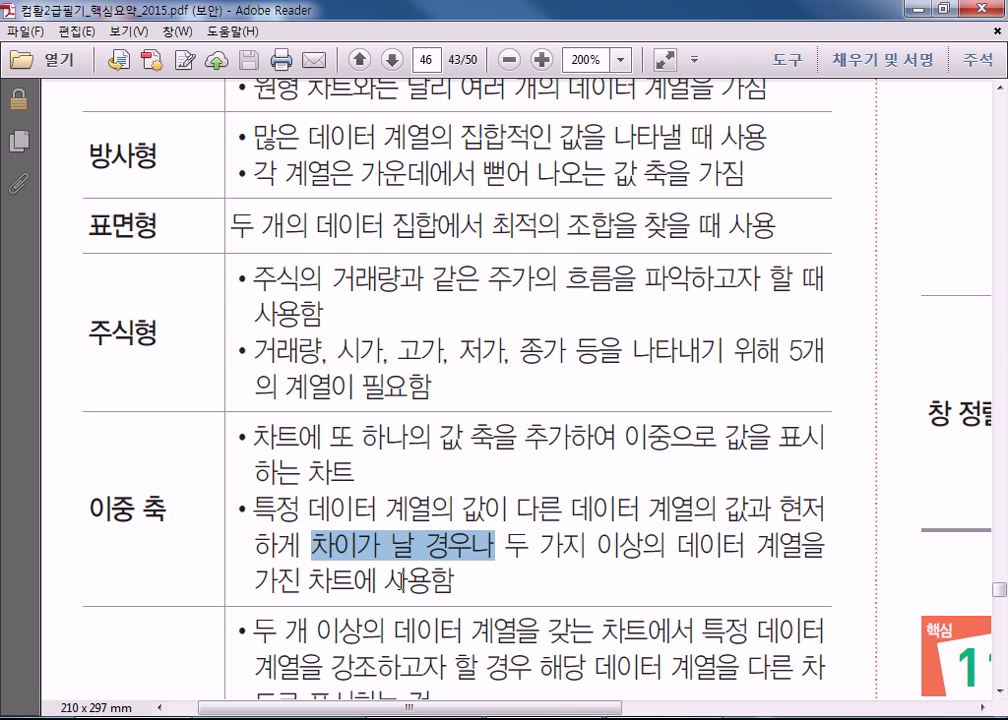
scroll(402, 583, "down", 3)
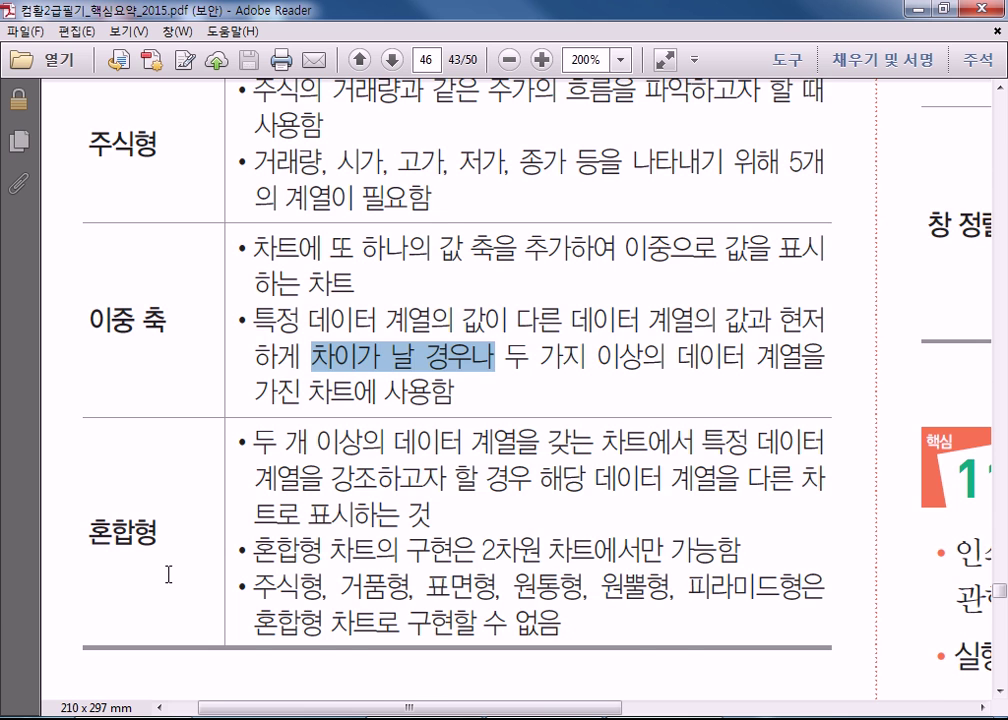
Briefly highlight 주가의 흐름을 in the 주식형 row, then clear it.
scroll(170, 584, "up", 3)
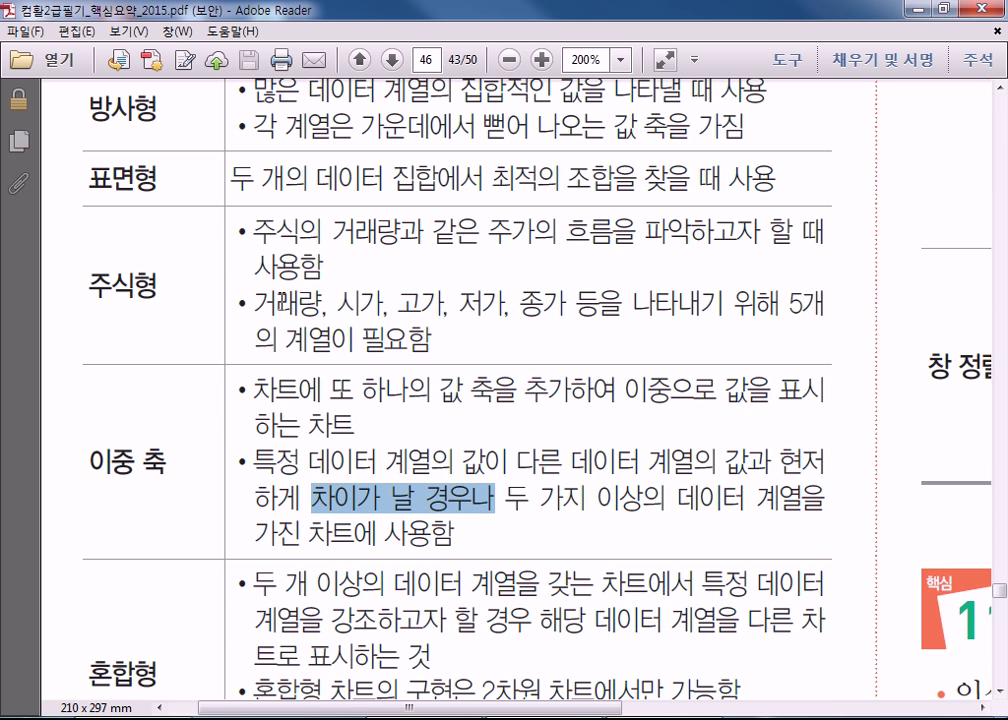
left_click(218, 240)
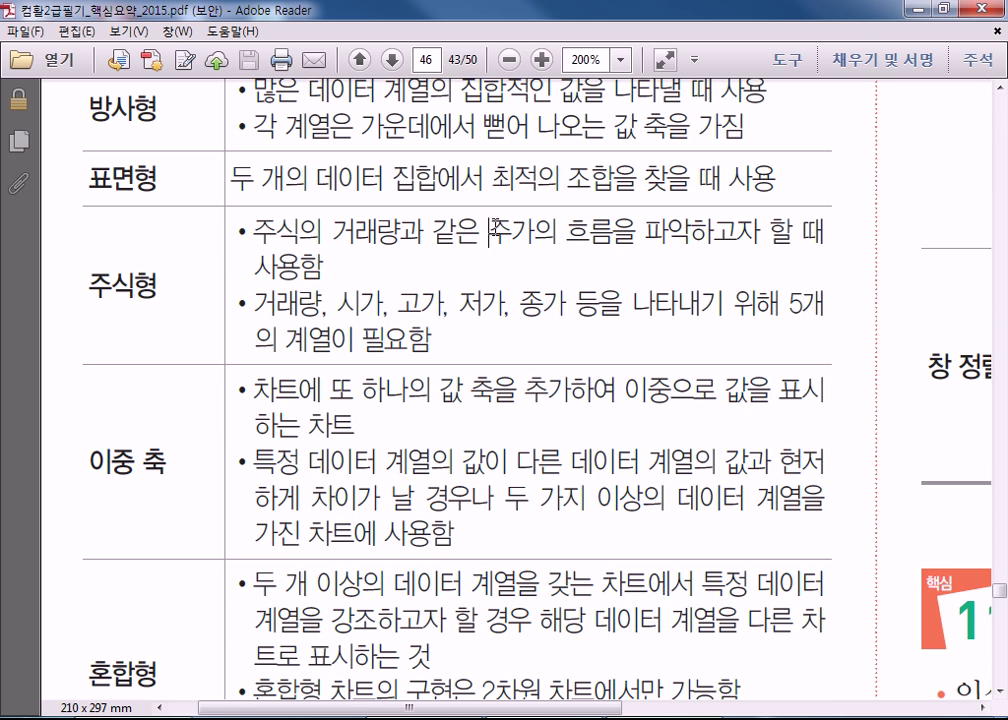
left_click_drag(487, 232, 637, 232)
left_click(401, 238)
Mark the 방사형 heading and the first 이중 축 bullet line, then clear the mark.
scroll(276, 342, "up", 1)
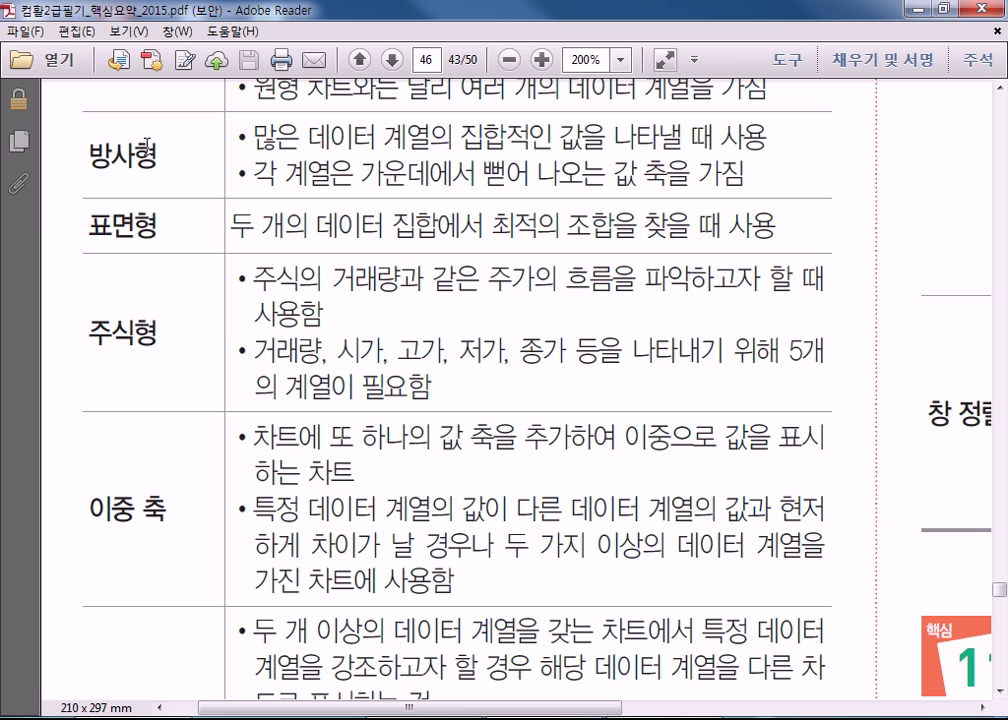
left_click_drag(86, 150, 168, 181)
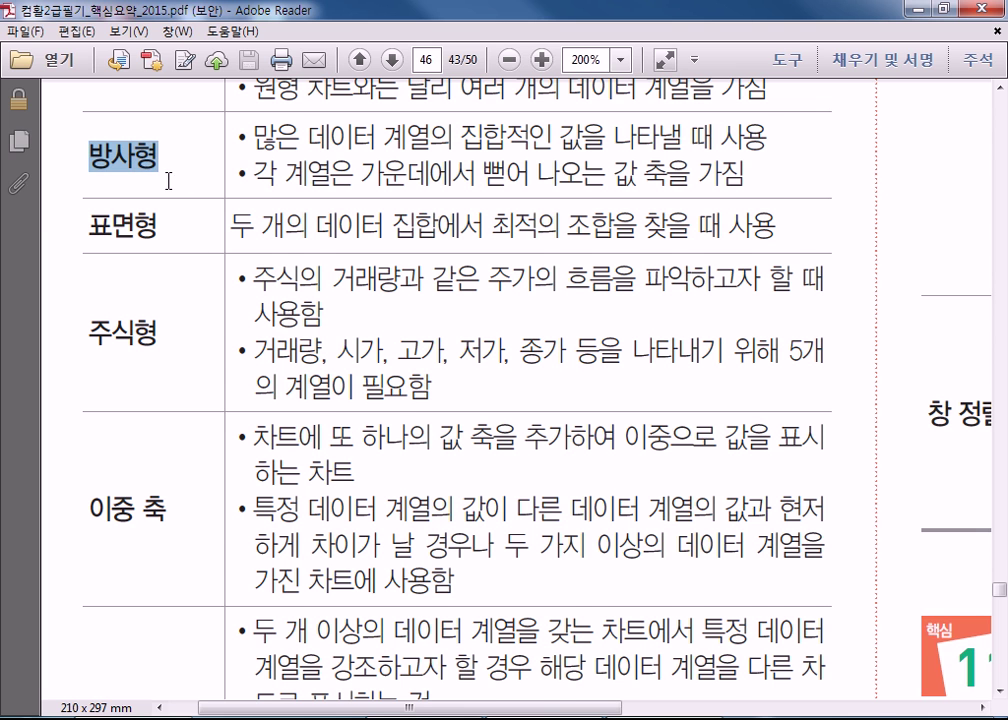
scroll(247, 355, "down", 2)
scroll(182, 428, "down", 1)
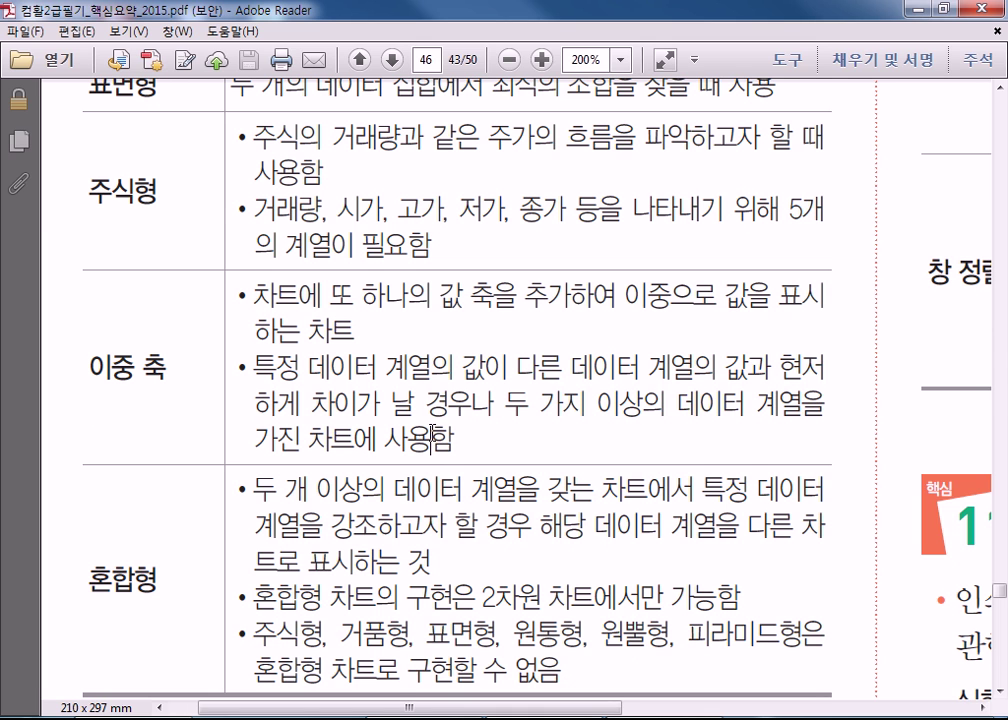
triple_click(305, 303)
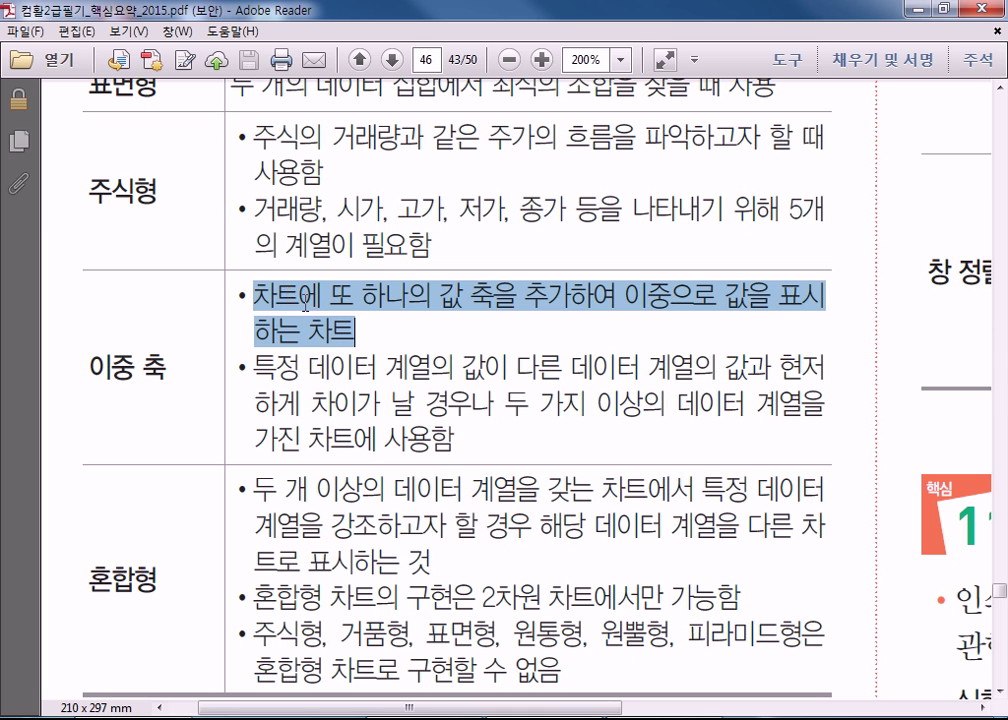
left_click(353, 332)
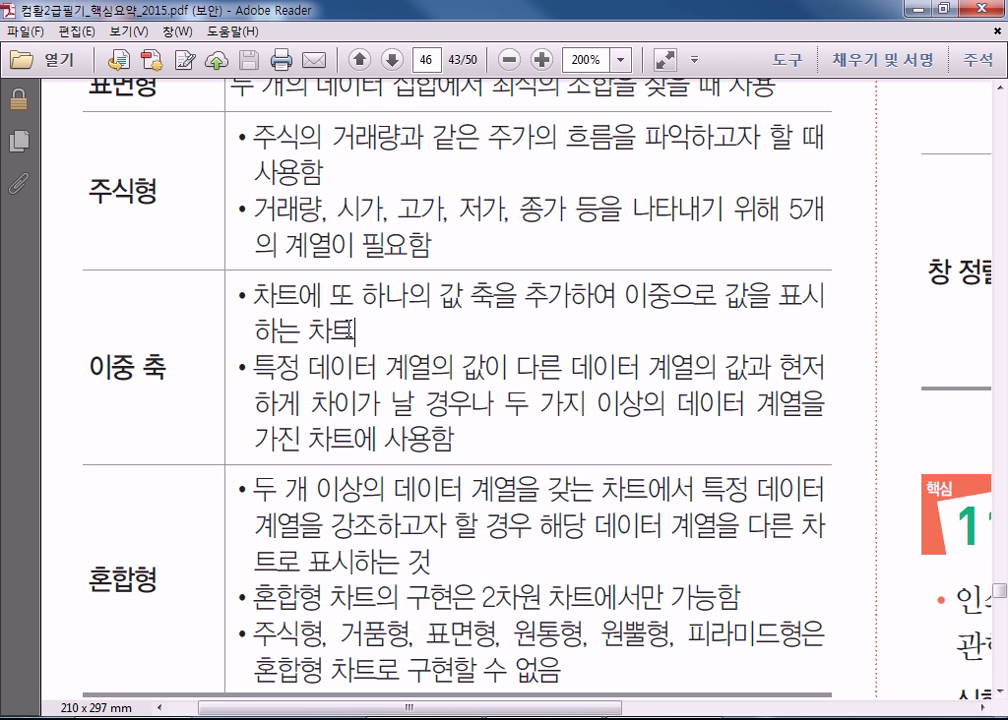
Drag-select the 방사형 description text across its first bullet line.
scroll(380, 405, "down", 3)
scroll(380, 405, "up", 2)
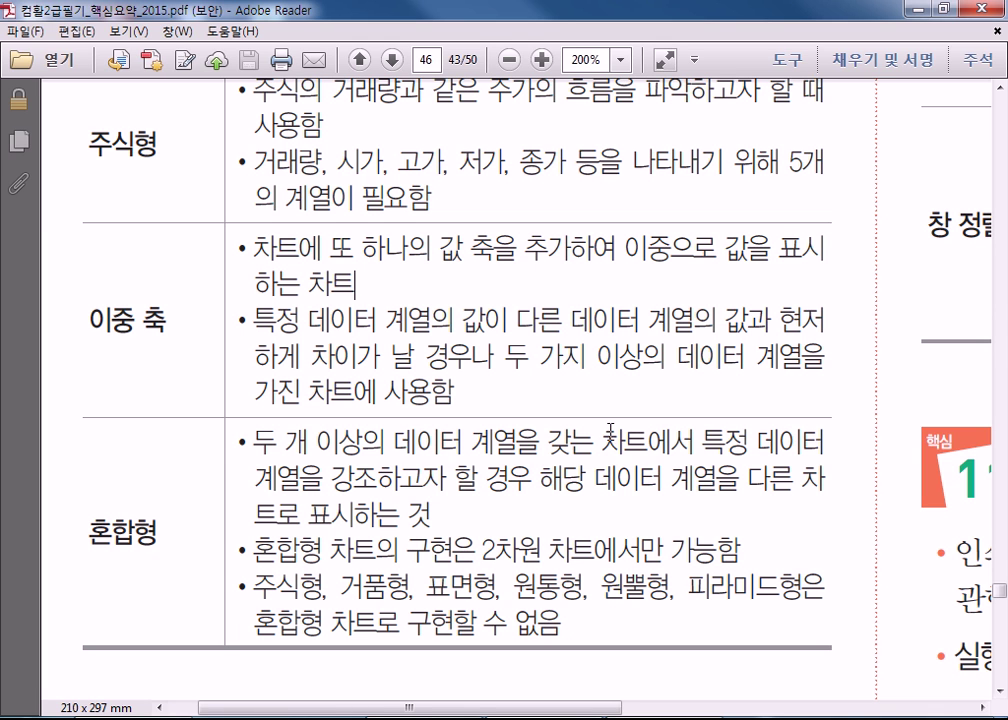
scroll(610, 430, "up", 2)
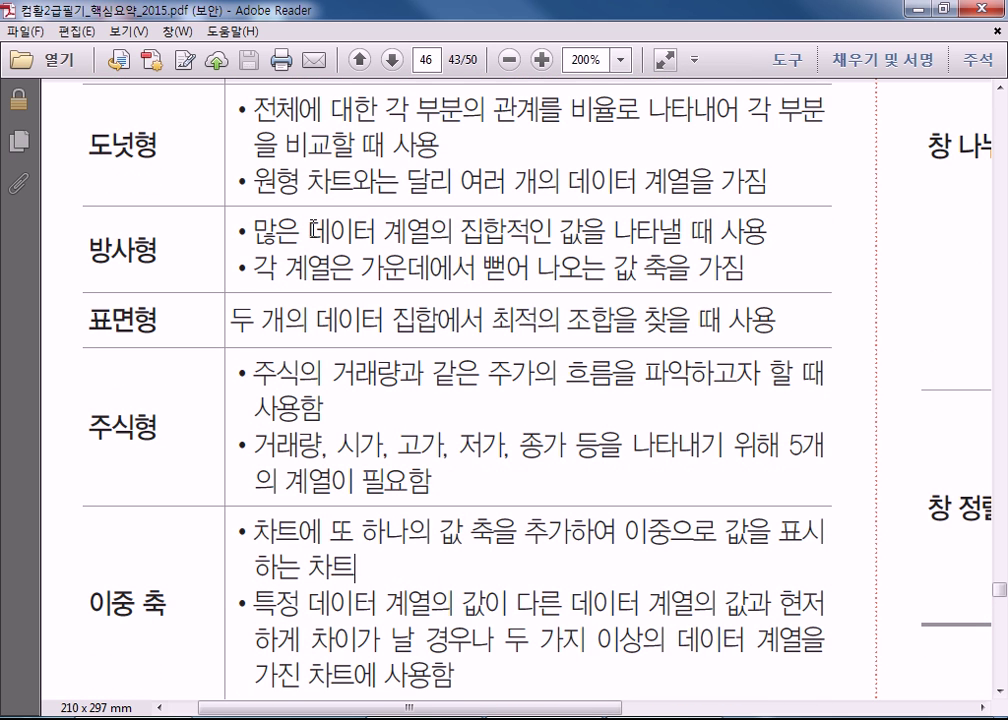
left_click_drag(254, 231, 636, 241)
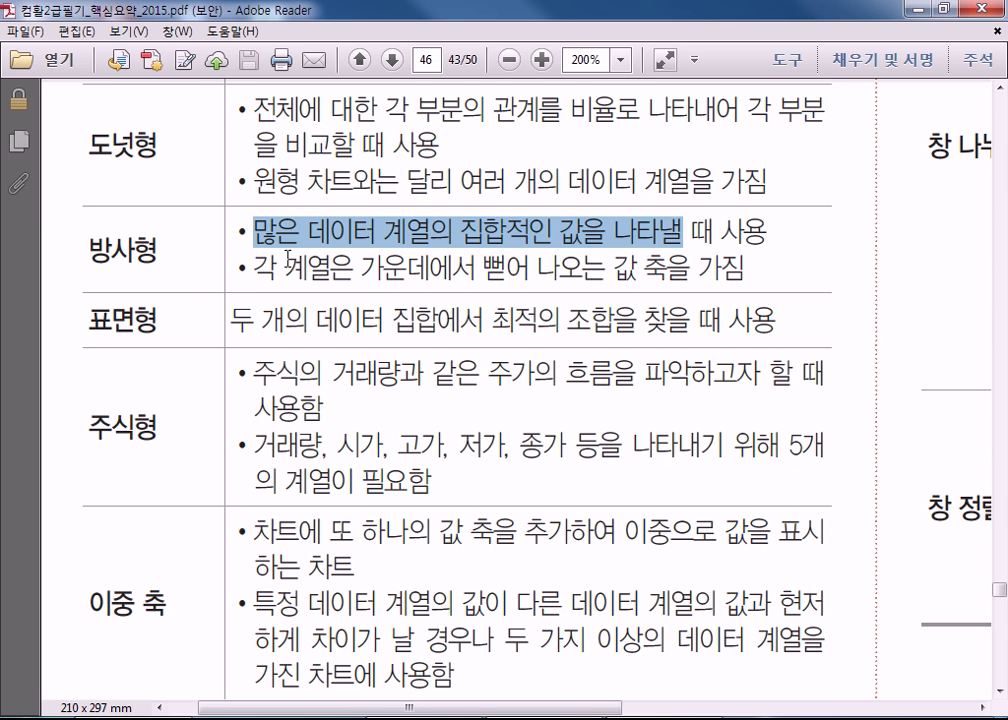
scroll(288, 255, "up", 8)
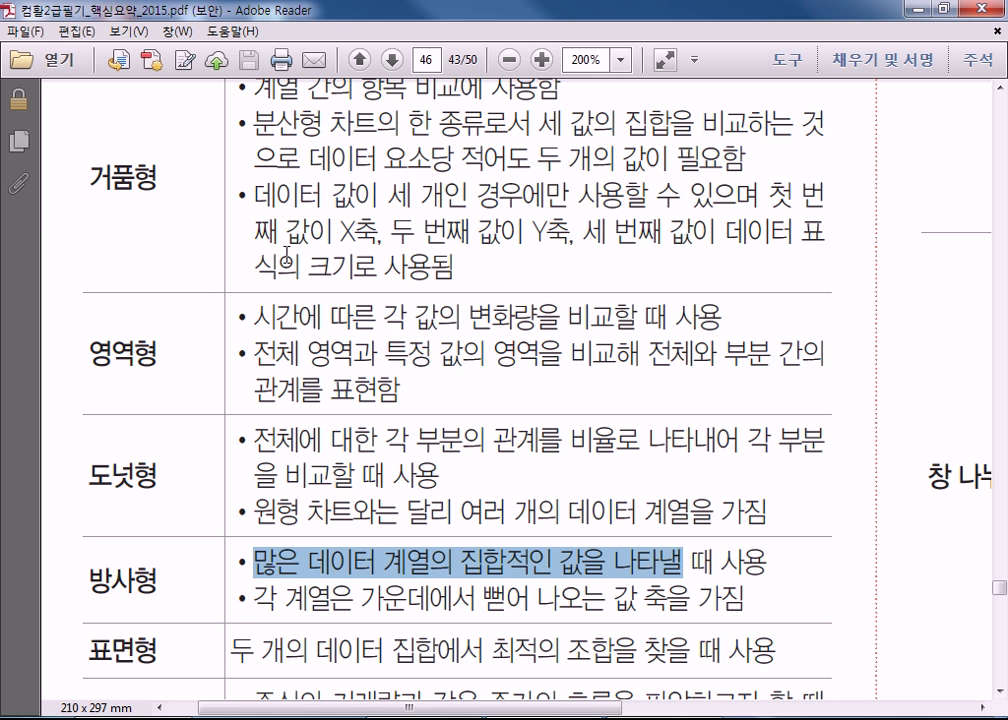
Select the start of the third 거품형 bullet, then deselect it.
scroll(288, 252, "up", 2)
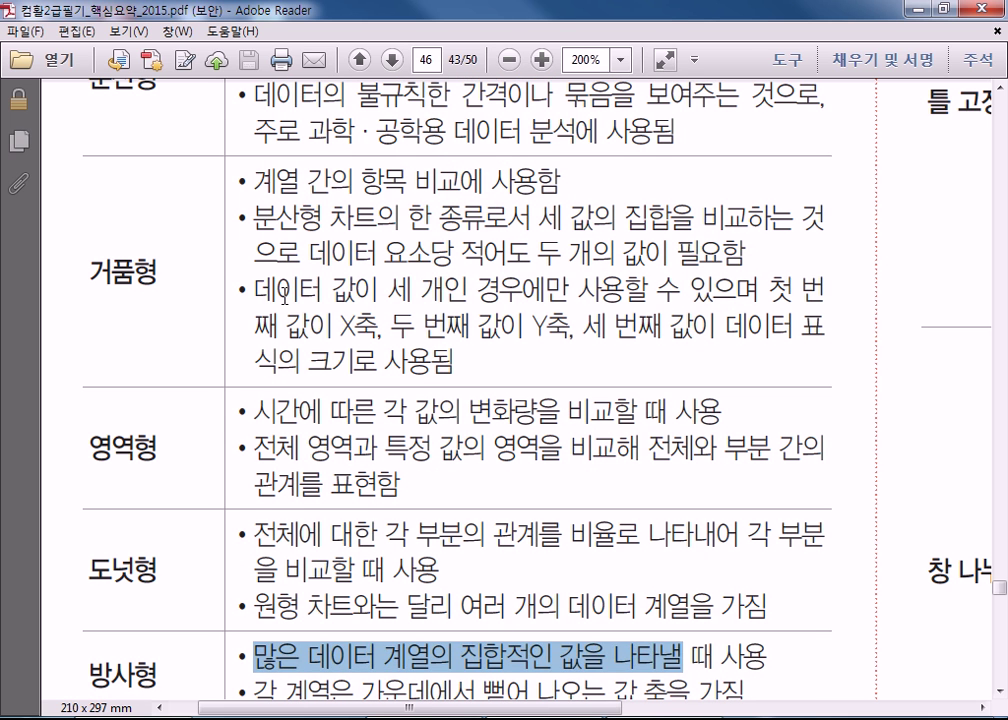
left_click_drag(258, 290, 409, 290)
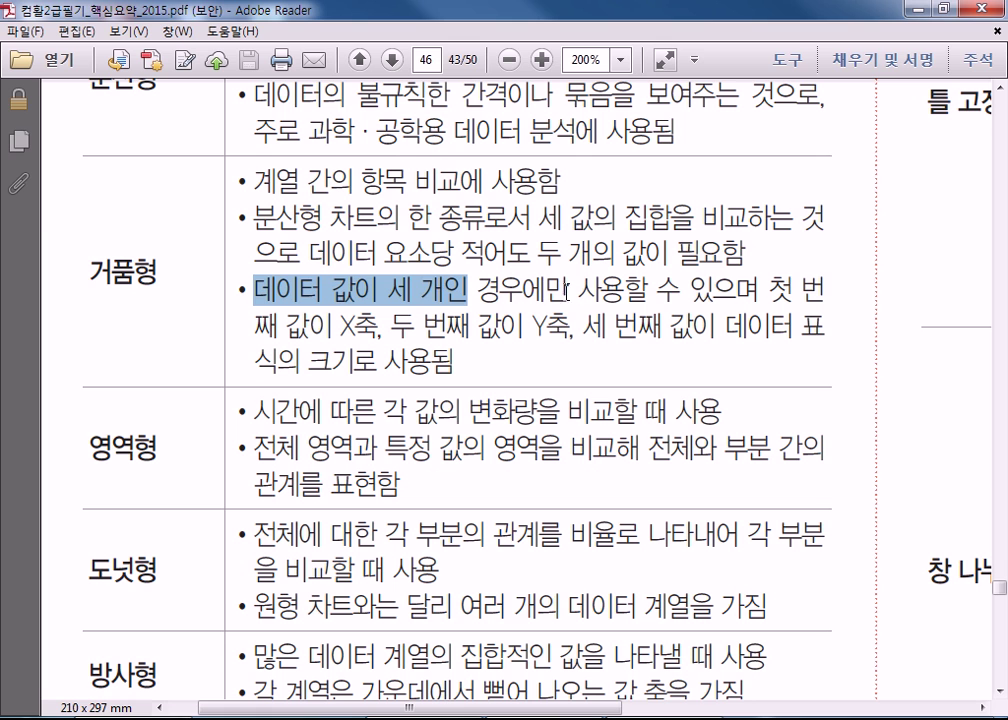
left_click(312, 293)
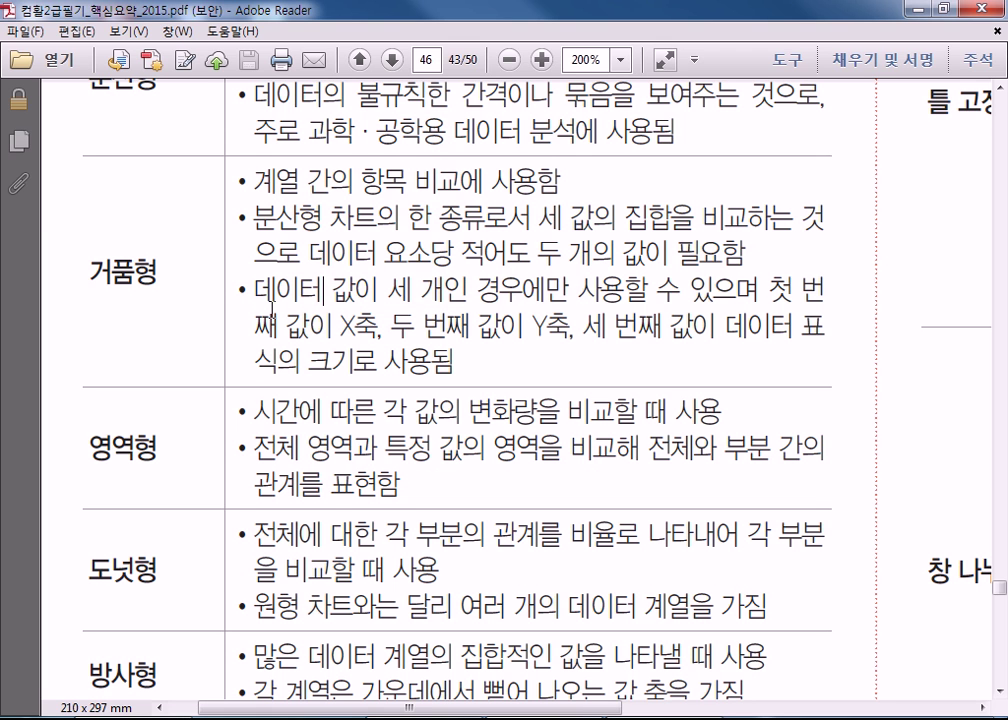
Scroll down and shift the page right to show topic 118, '페이지 설정' 대화상자.
scroll(270, 302, "down", 10)
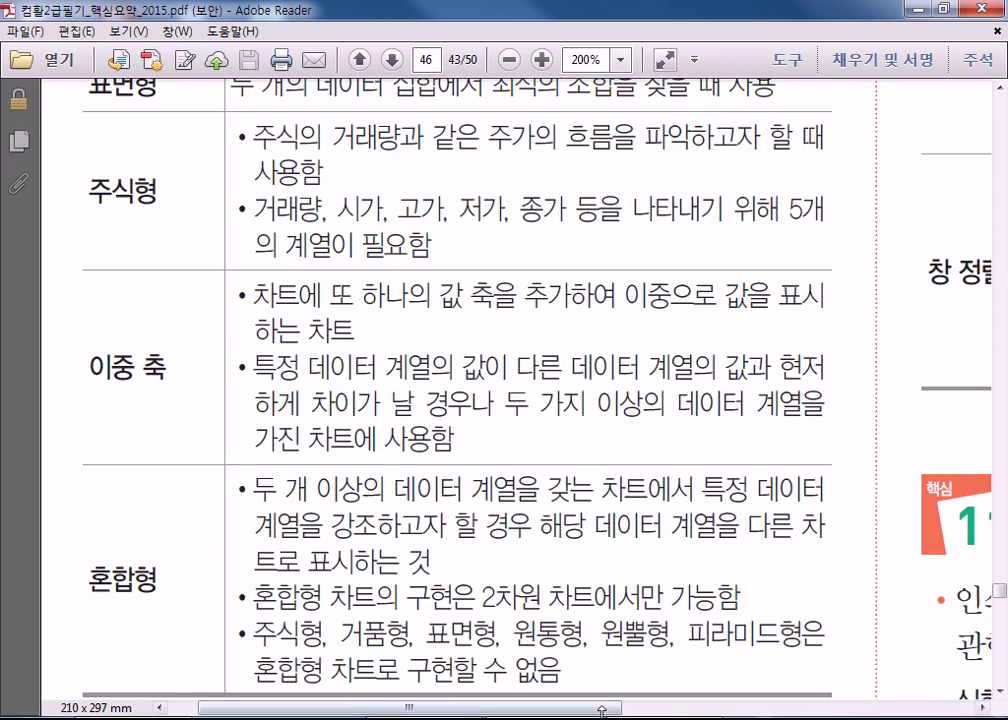
left_click_drag(585, 708, 981, 686)
scroll(529, 621, "down", 6)
Scroll back to section 117 틀 고정/창 나누기/창 정렬 and bring up the Windows Start menu.
scroll(485, 592, "down", 1)
scroll(860, 603, "up", 2)
scroll(860, 603, "up", 15)
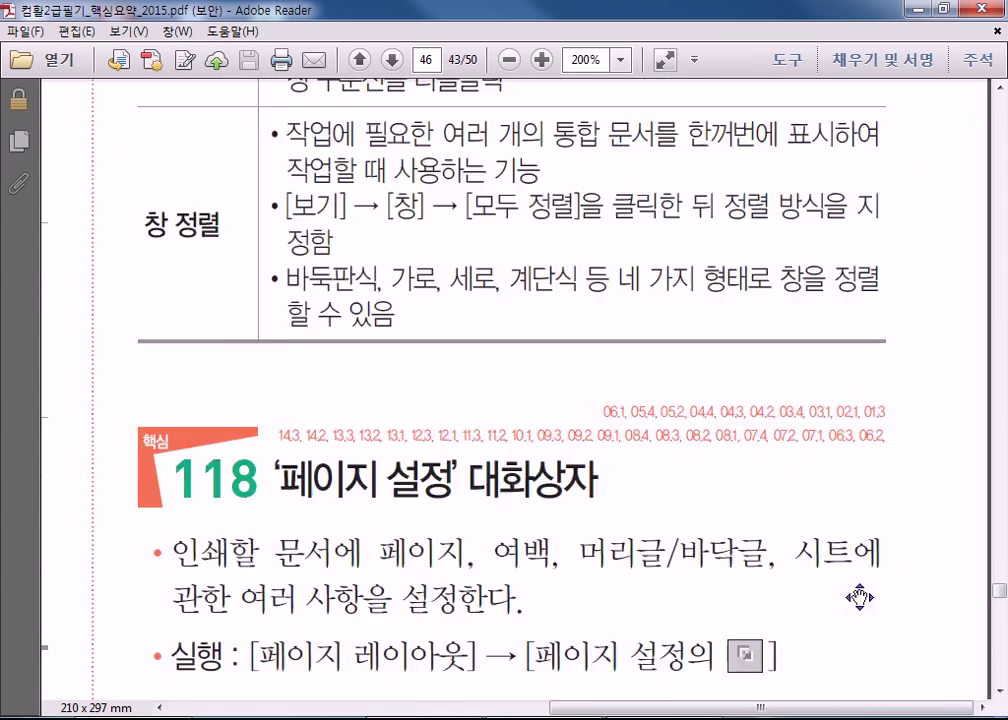
scroll(858, 597, "down", 4)
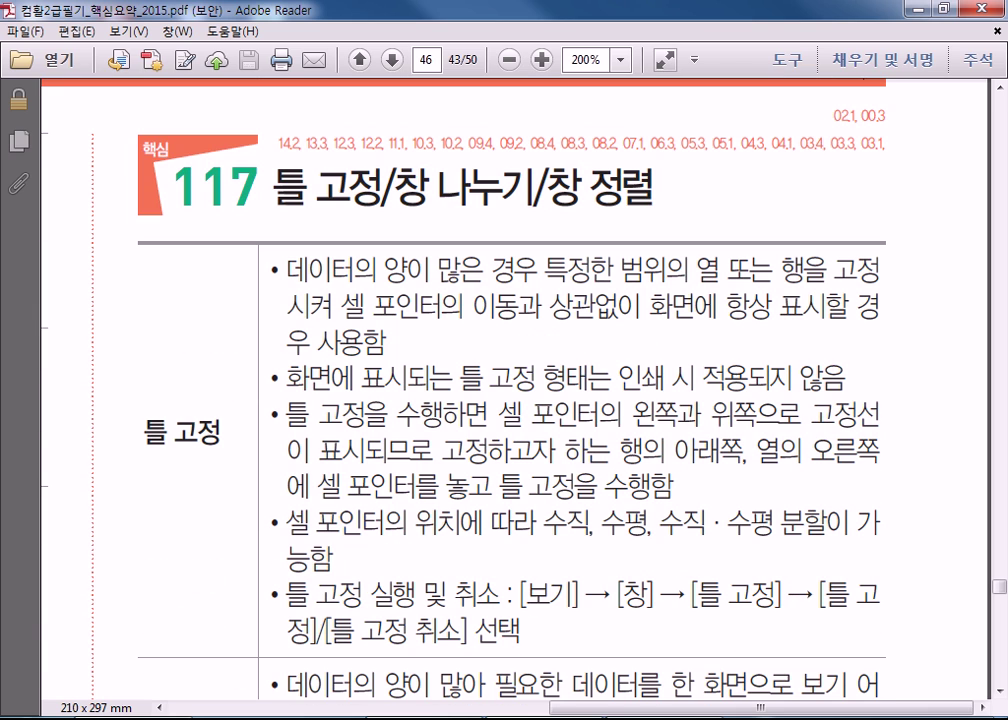
key("super")
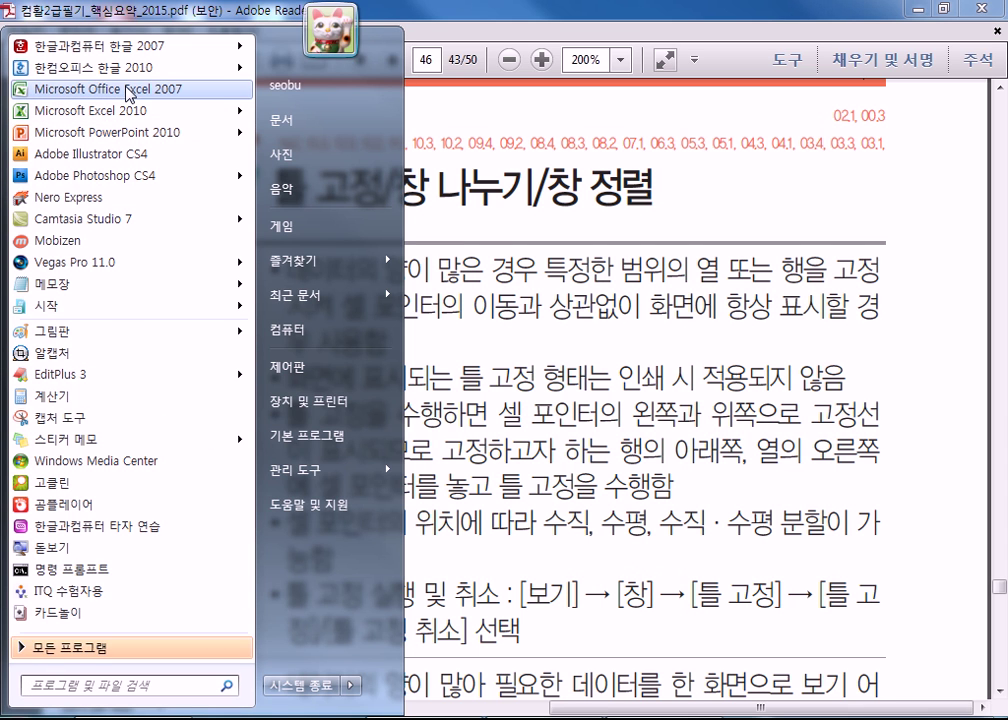
Launch Excel 2007, check another recent workbook, then open the practice workbook from Recent Documents.
left_click(548, 270)
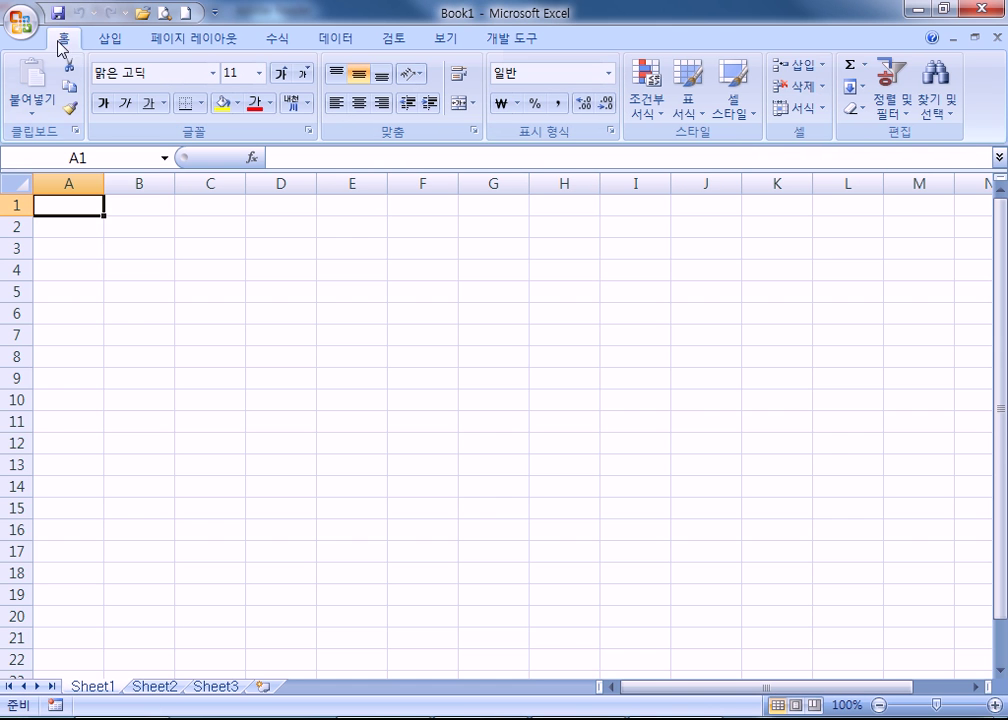
left_click(20, 20)
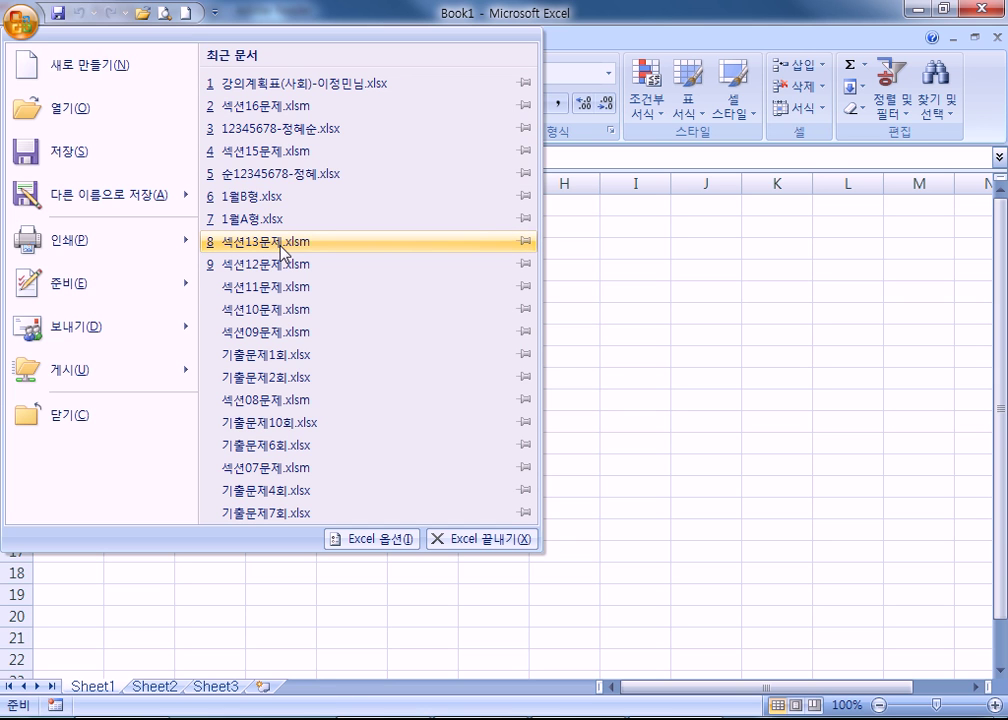
left_click(280, 175)
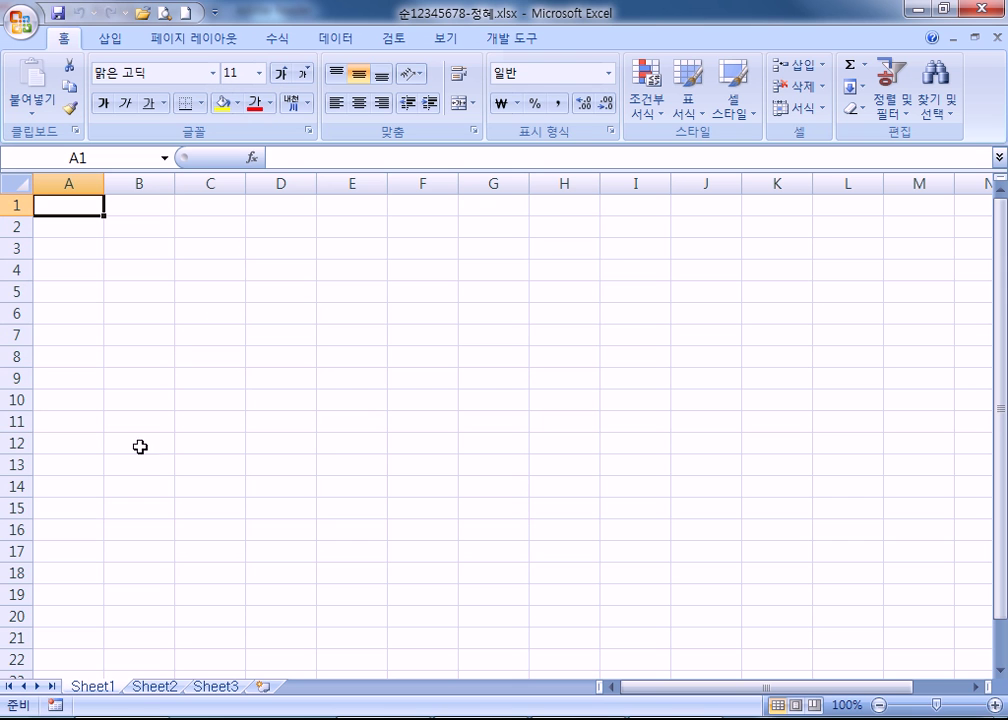
left_click(216, 688)
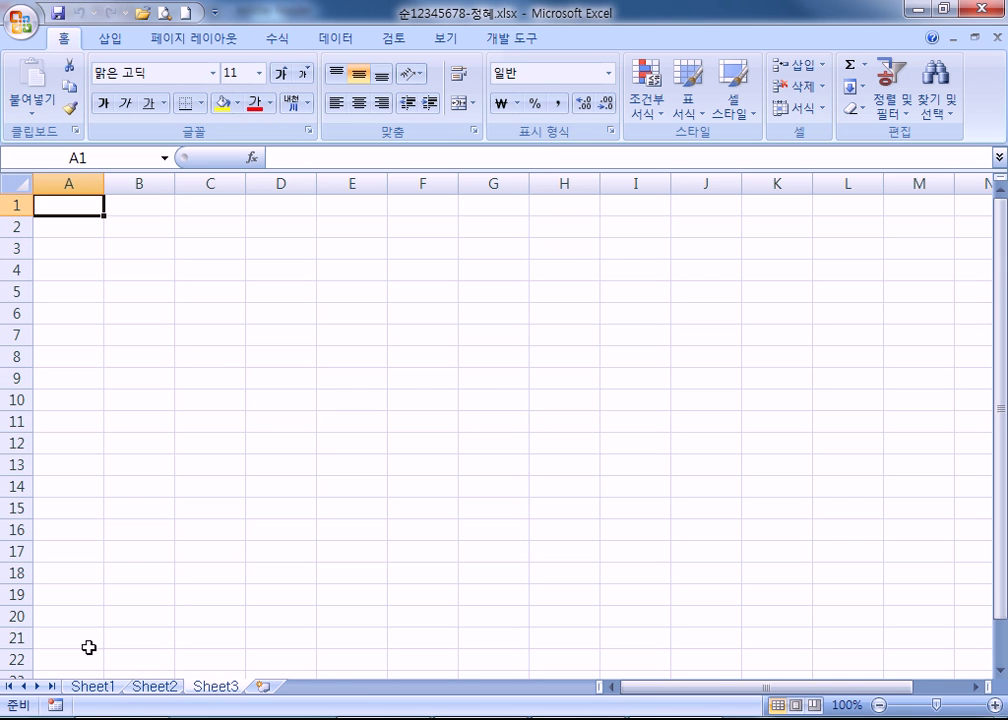
left_click(24, 24)
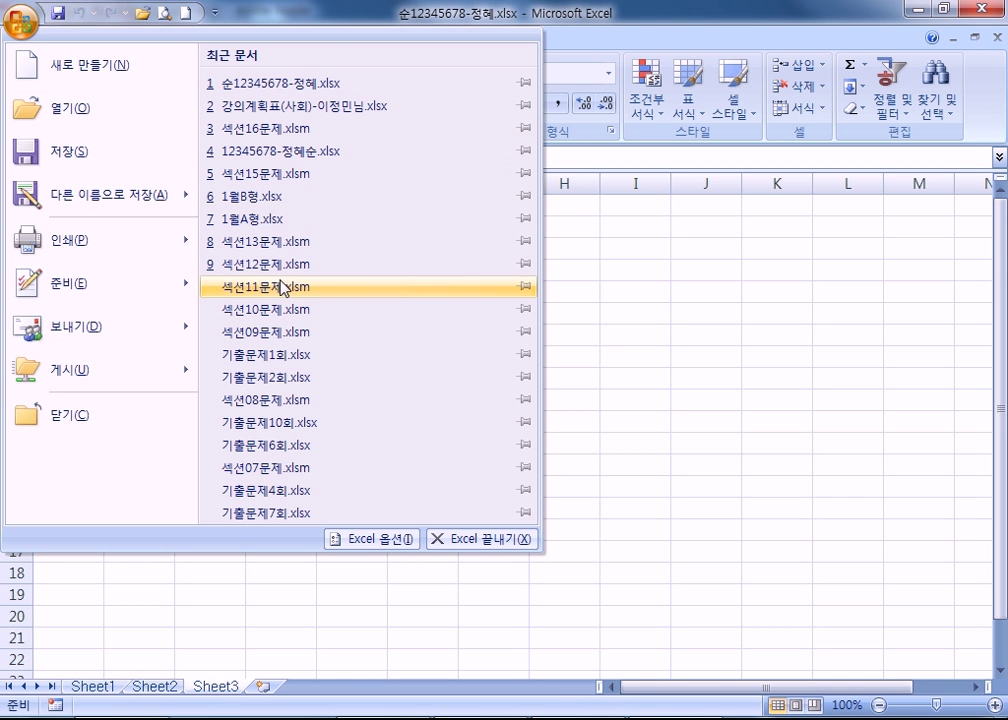
left_click(273, 152)
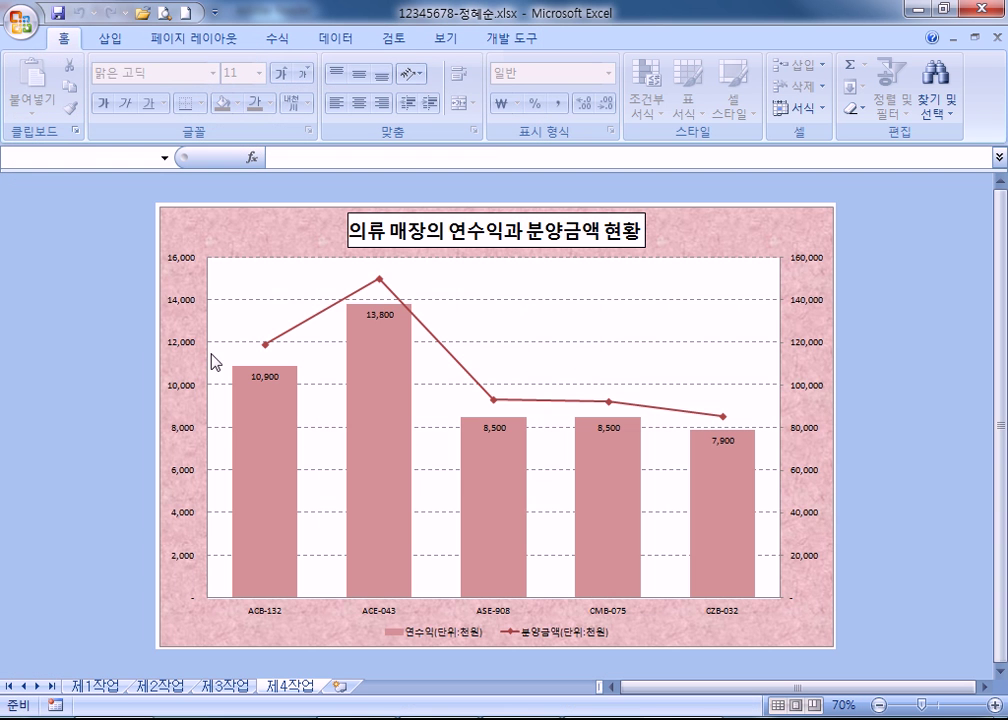
On the 제1작업 sheet, delete the HJ백화점 임대확정 보고 title shape.
left_click(121, 685)
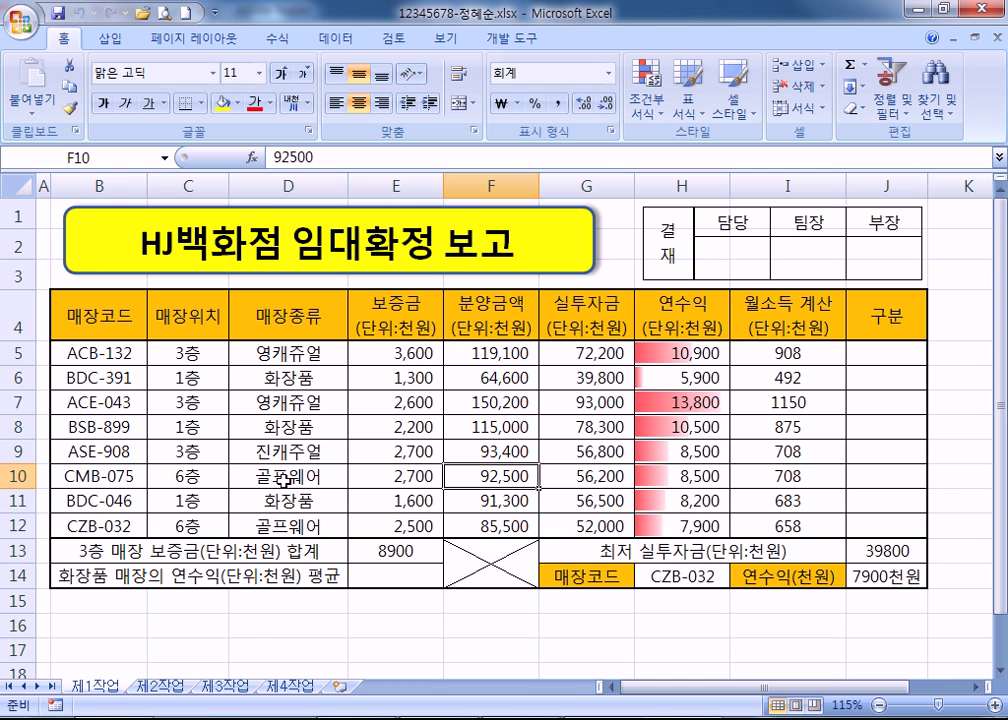
scroll(265, 487, "down", 5)
scroll(265, 487, "up", 5)
left_click(150, 376)
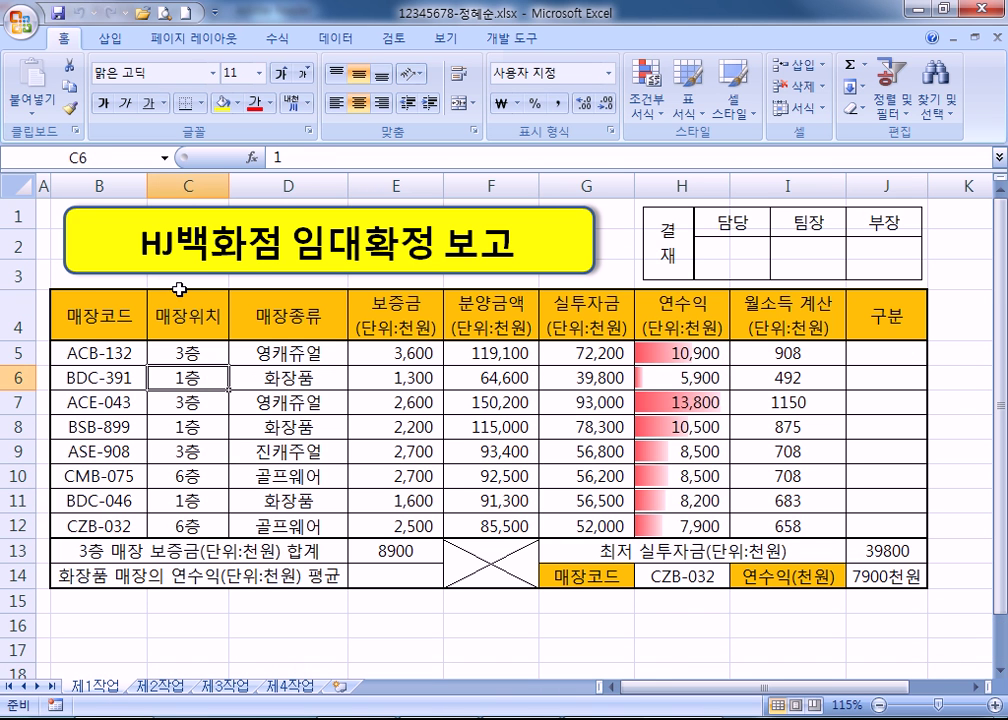
left_click(68, 215)
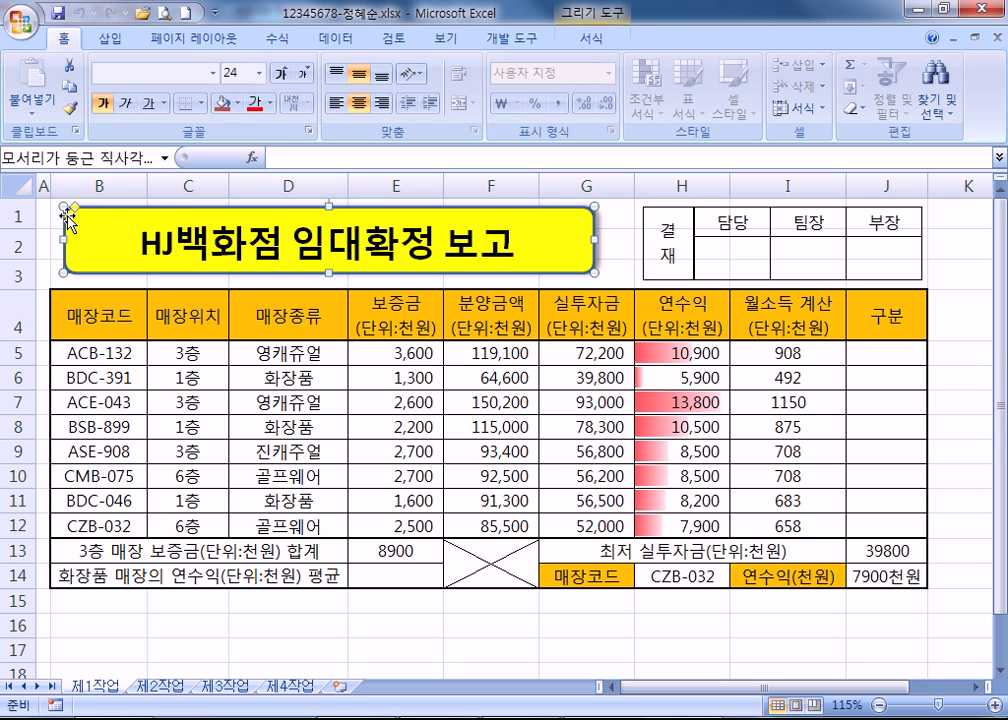
key("Delete")
Delete rows 1–3 above the table and the summary rows 10–12.
left_click_drag(15, 215, 15, 272)
right_click(14, 270)
left_click(78, 396)
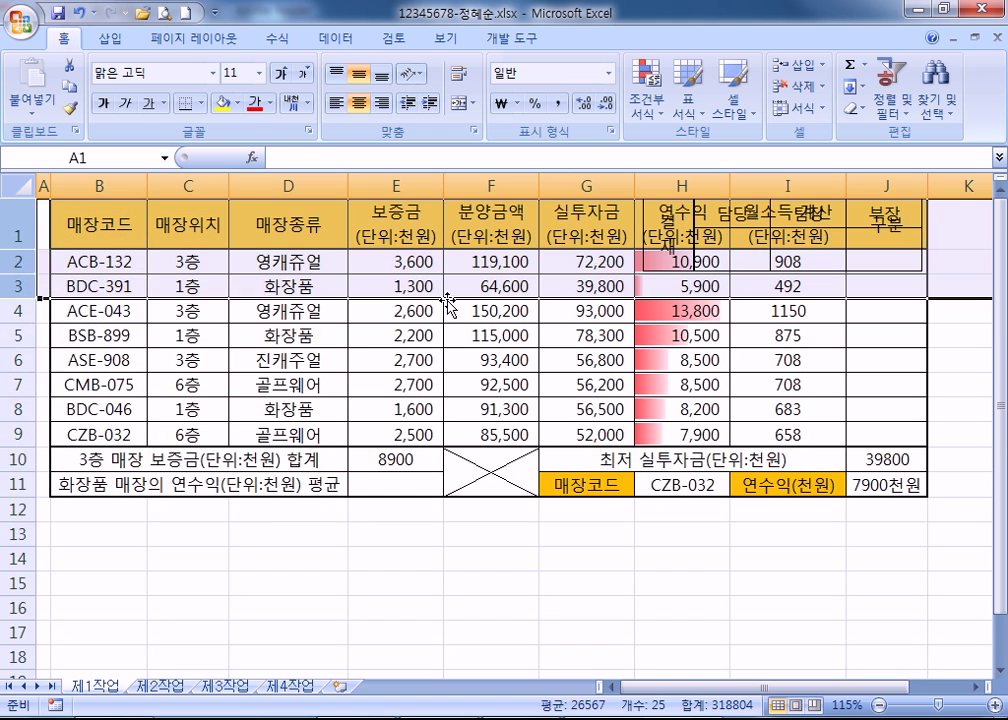
left_click(333, 366)
left_click_drag(15, 459, 16, 510)
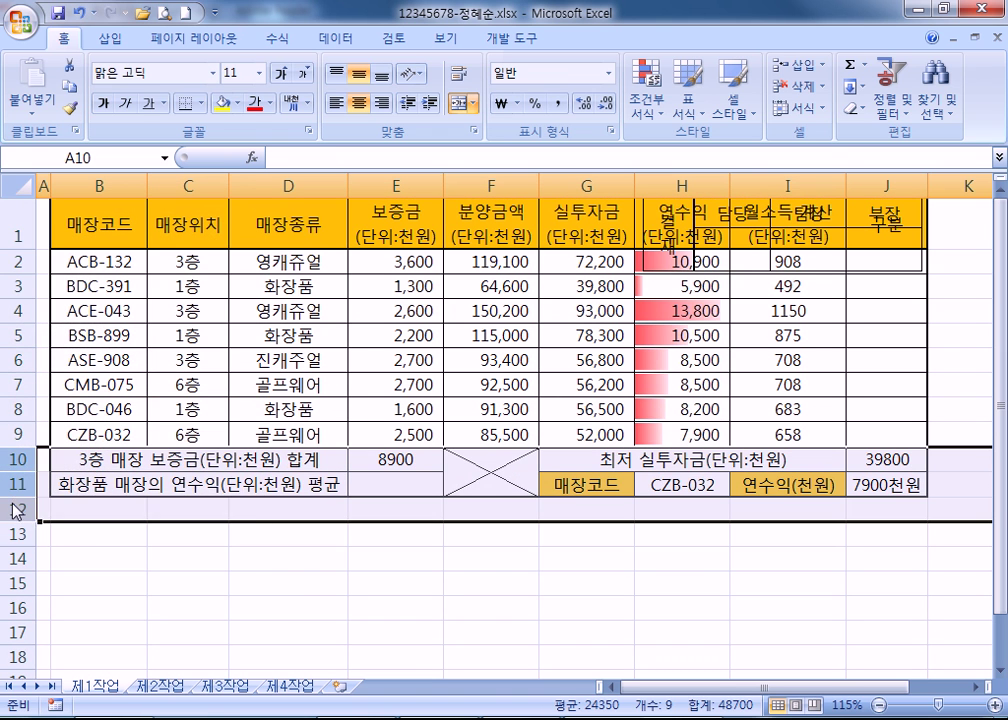
right_click(16, 510)
left_click(78, 378)
left_click(105, 336)
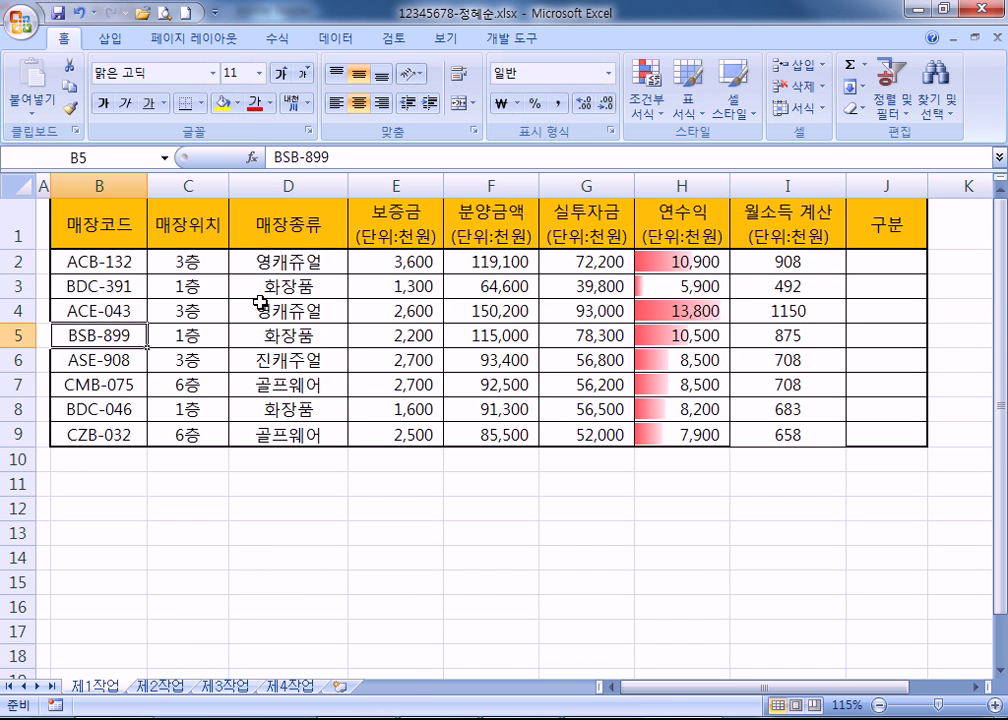
Insert a blank row 1 above the table and select the eight data rows 3–10.
right_click(17, 228)
left_click(70, 336)
left_click(235, 311)
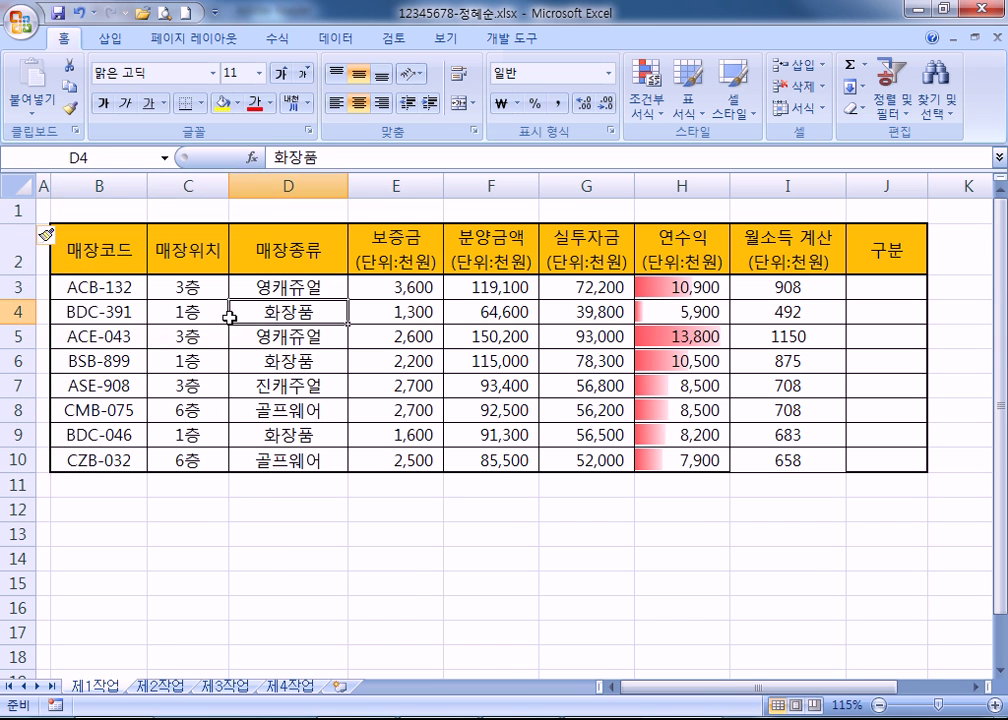
left_click_drag(17, 286, 15, 462)
key("ctrl+c")
right_click(8, 487)
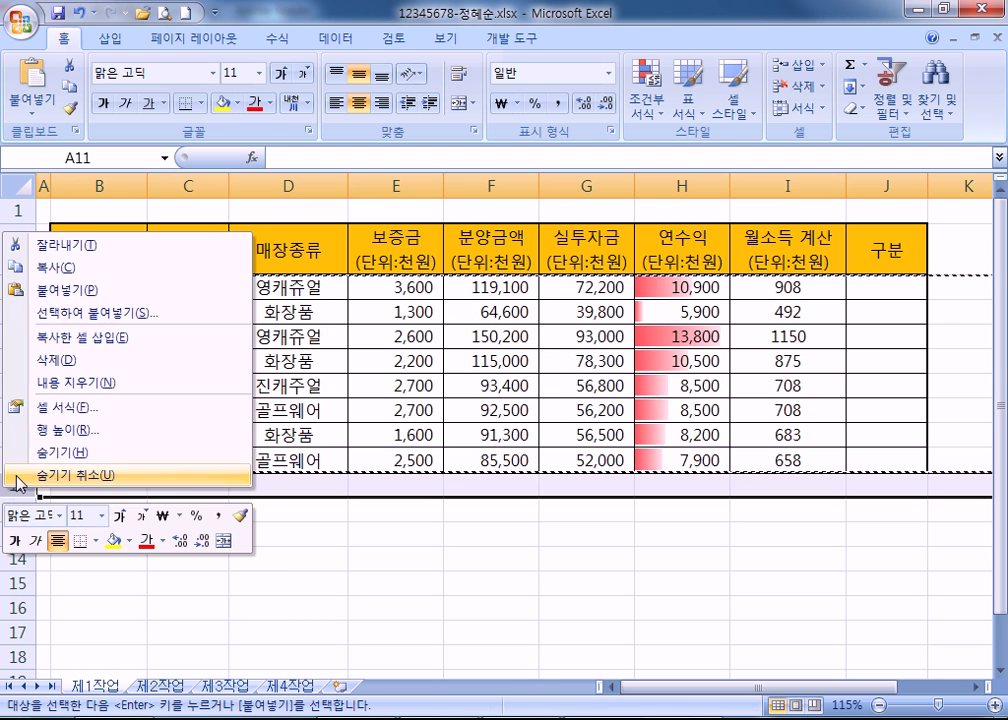
left_click(62, 337)
left_click(300, 385)
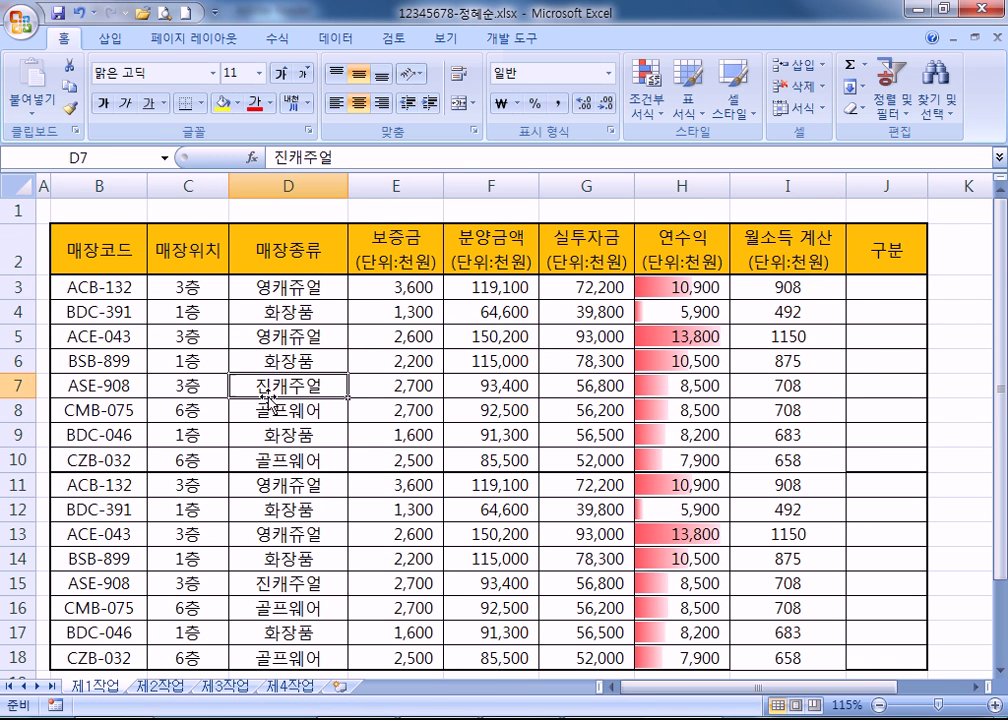
scroll(263, 400, "down", 6)
scroll(263, 401, "up", 1)
scroll(263, 401, "up", 1)
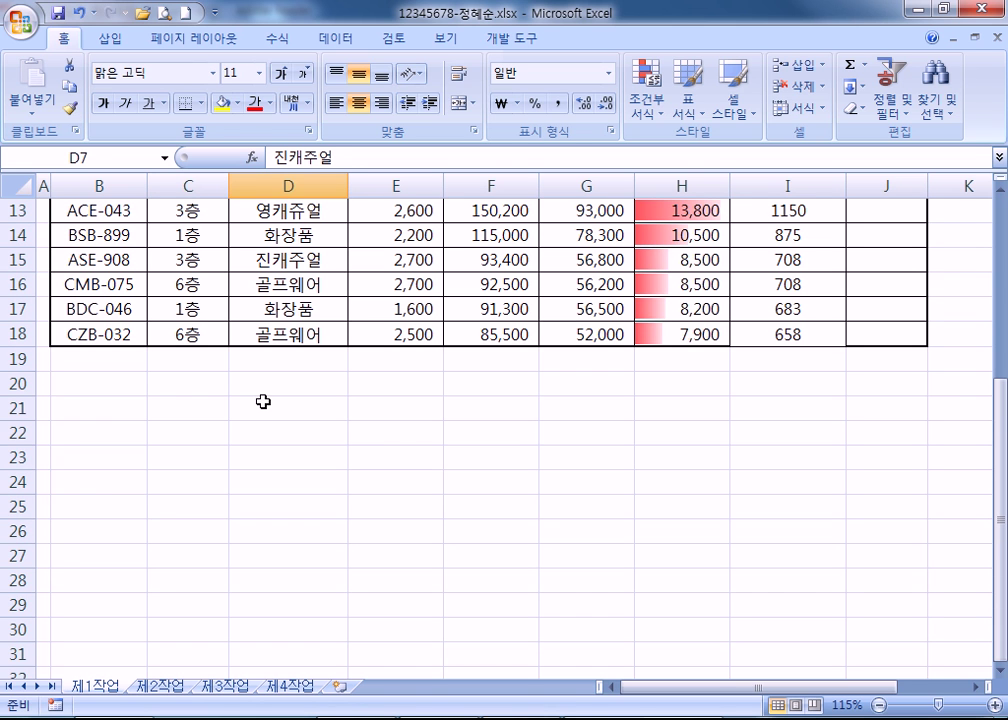
left_click(582, 286)
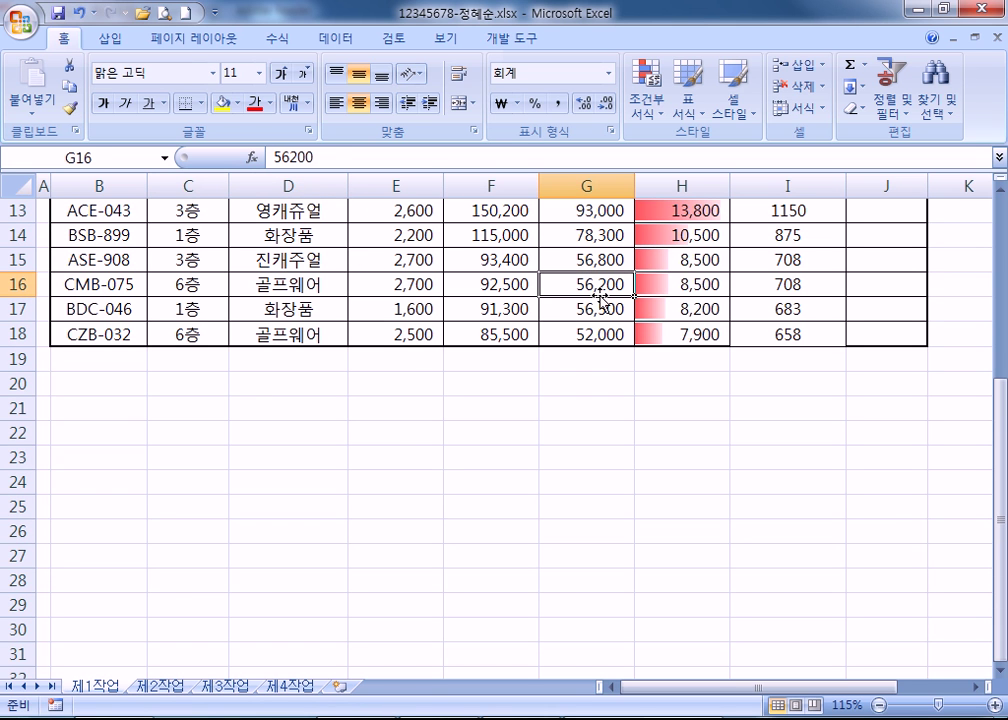
scroll(600, 296, "up", 4)
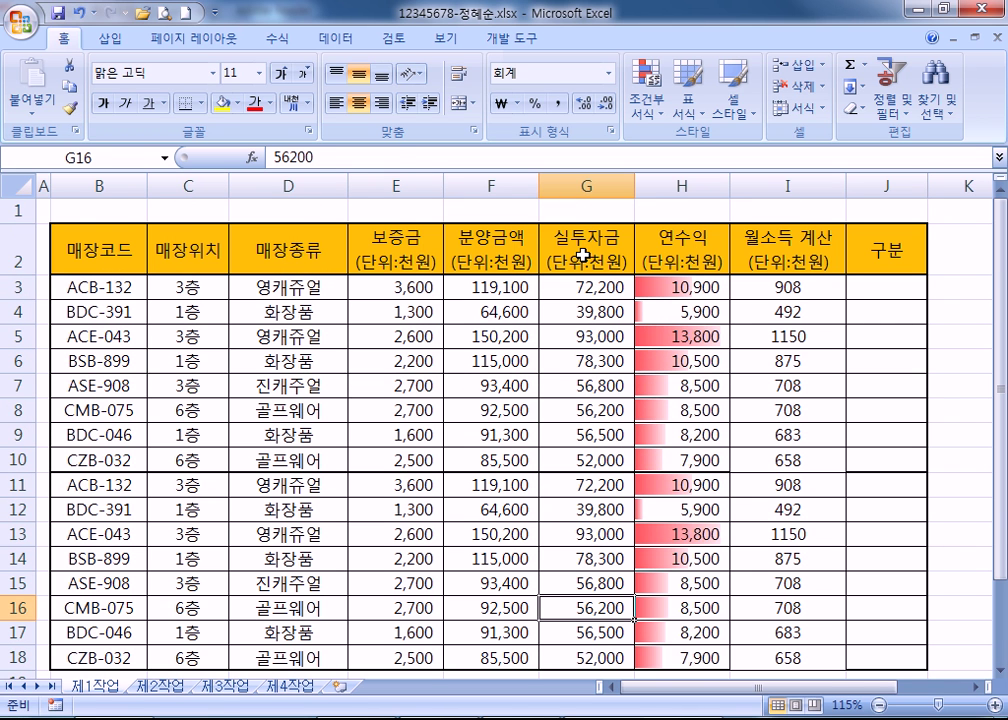
scroll(582, 260, "down", 4)
left_click(770, 310)
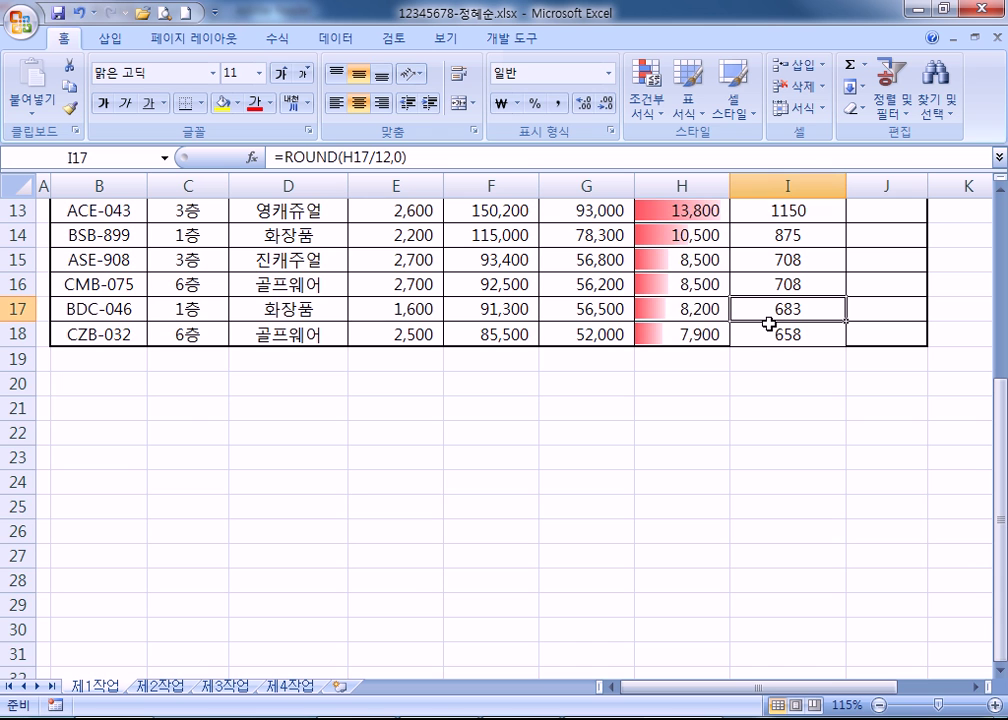
scroll(769, 323, "up", 4)
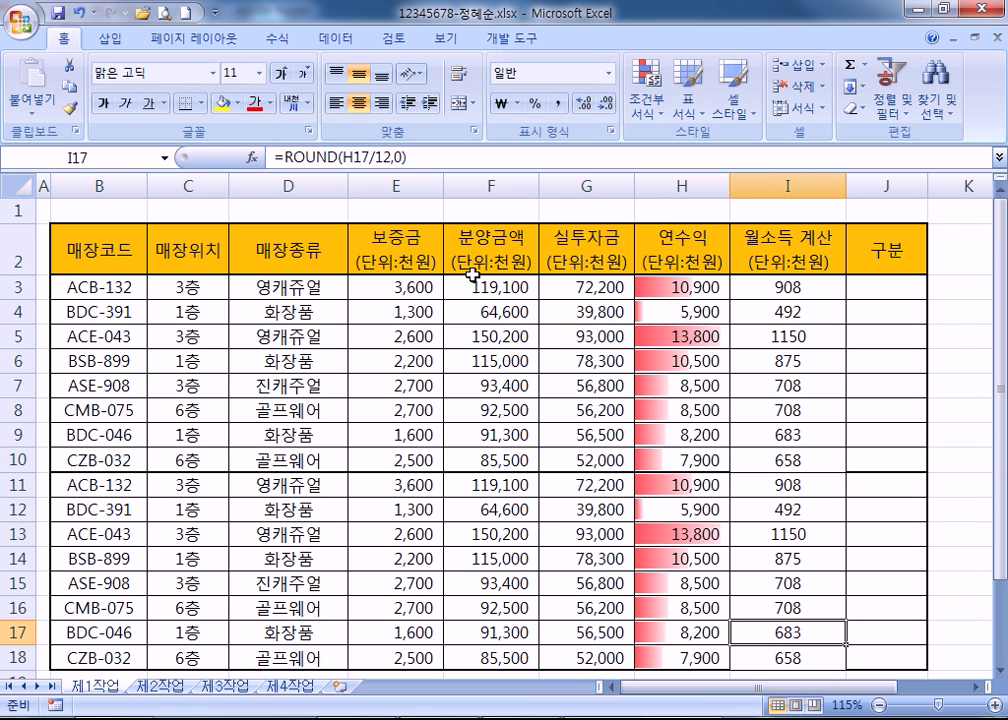
left_click(983, 688)
Copy columns D:I and insert the copied cells at column J.
left_click_drag(274, 185, 770, 185)
key("ctrl+c")
right_click(845, 185)
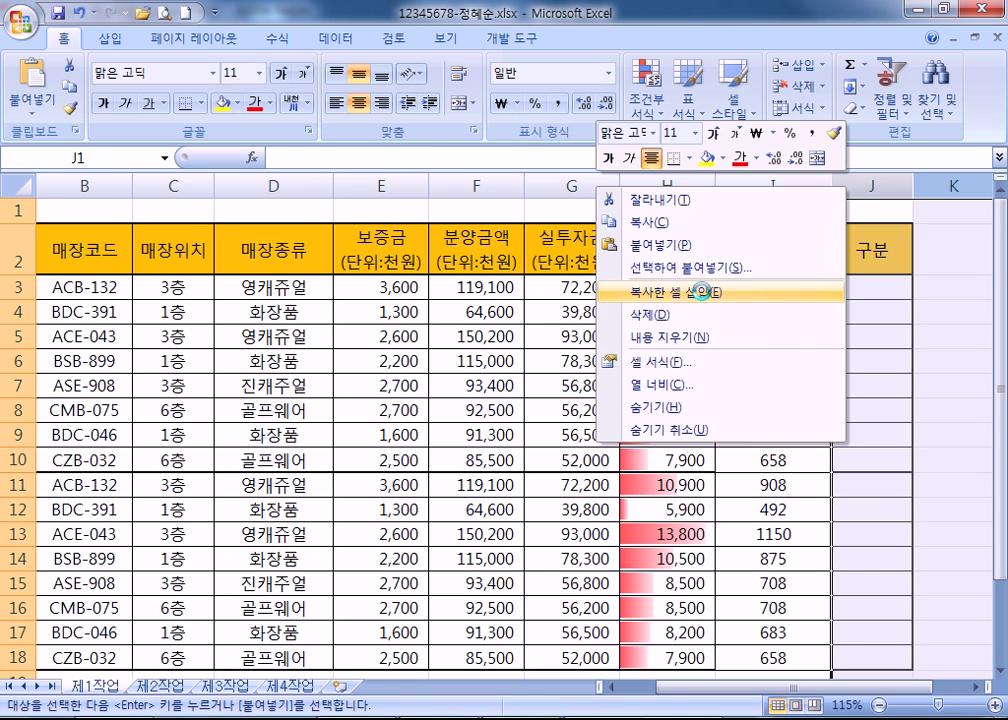
left_click(680, 292)
left_click(871, 311)
Scroll through the expanded table, checking row 15 cells L15, K15, D15 and B15.
scroll(700, 545, "right", 6)
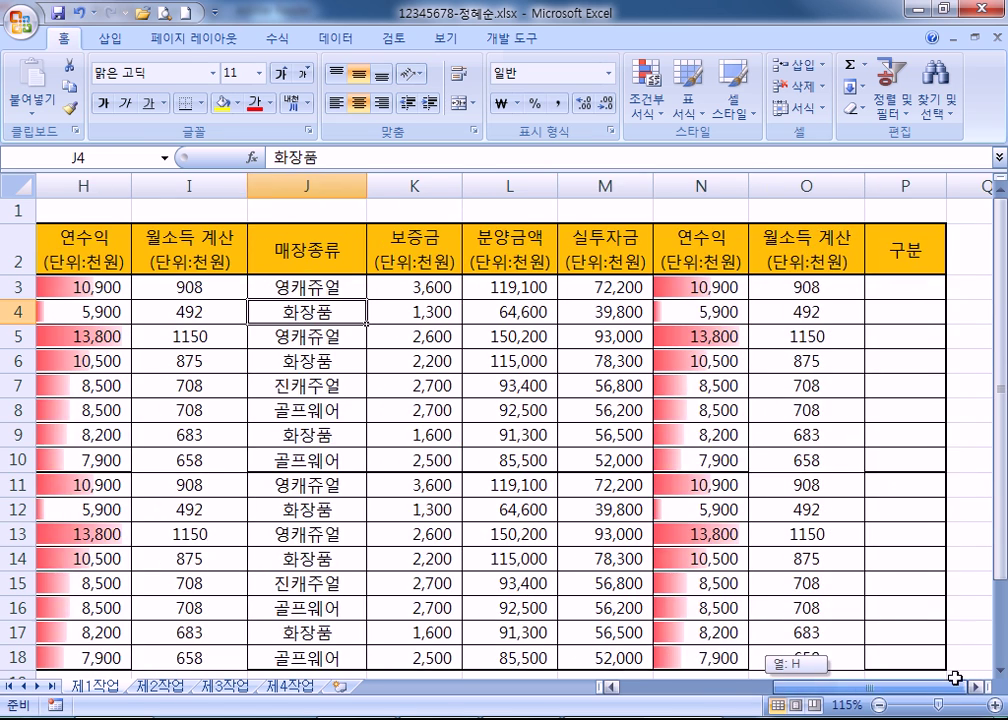
left_click(655, 560)
scroll(655, 560, "down", 3)
left_click(517, 335)
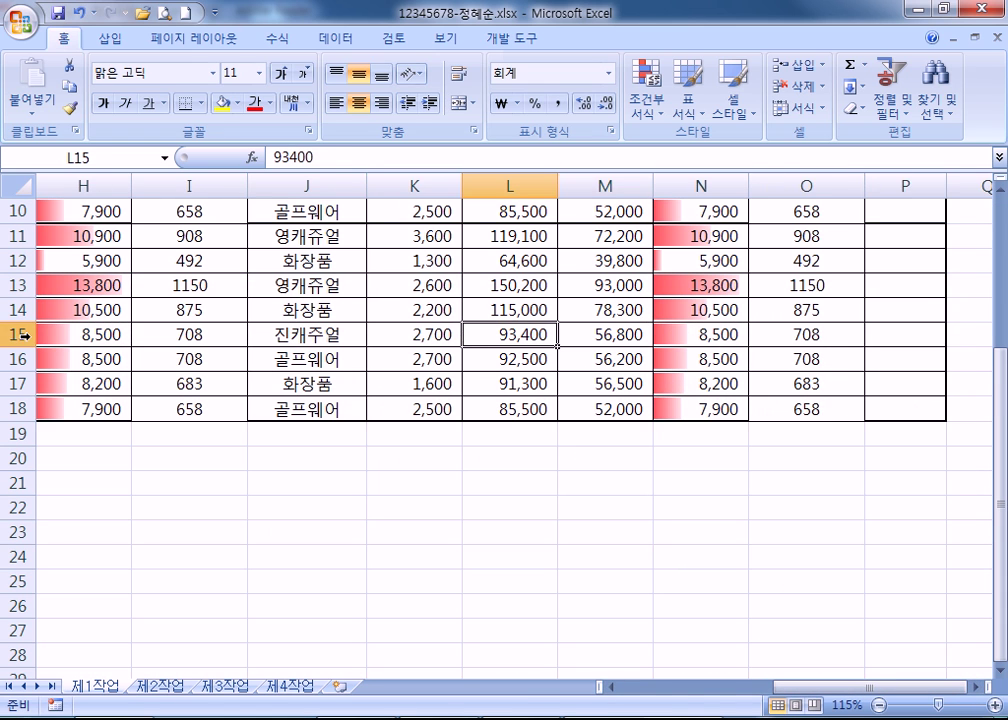
left_click(14, 334)
left_click(405, 334)
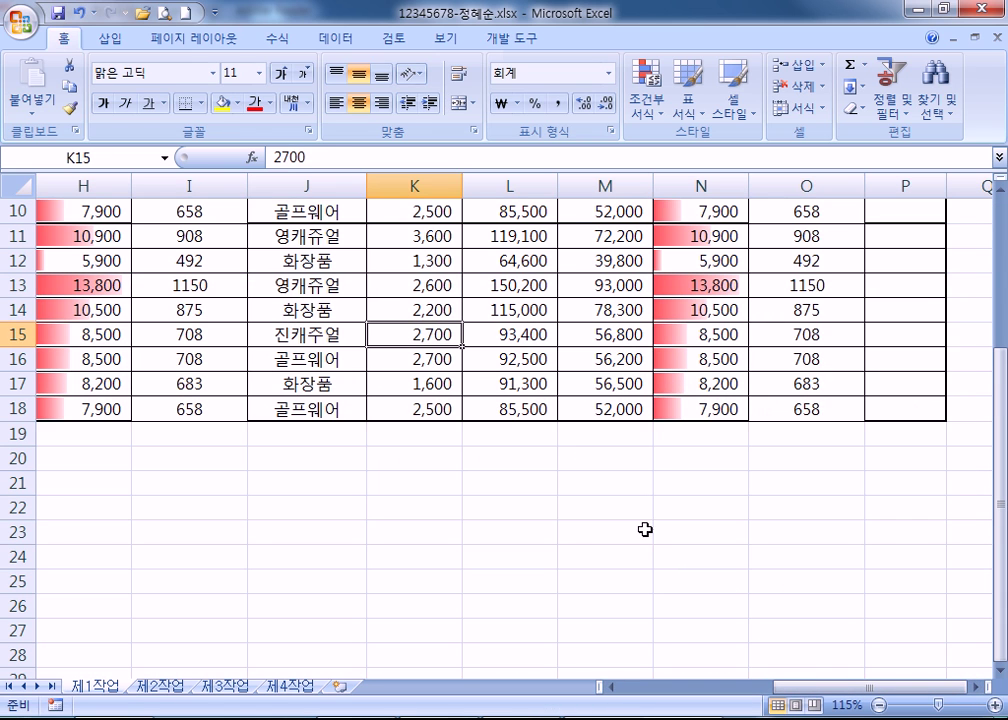
left_click_drag(819, 688, 648, 700)
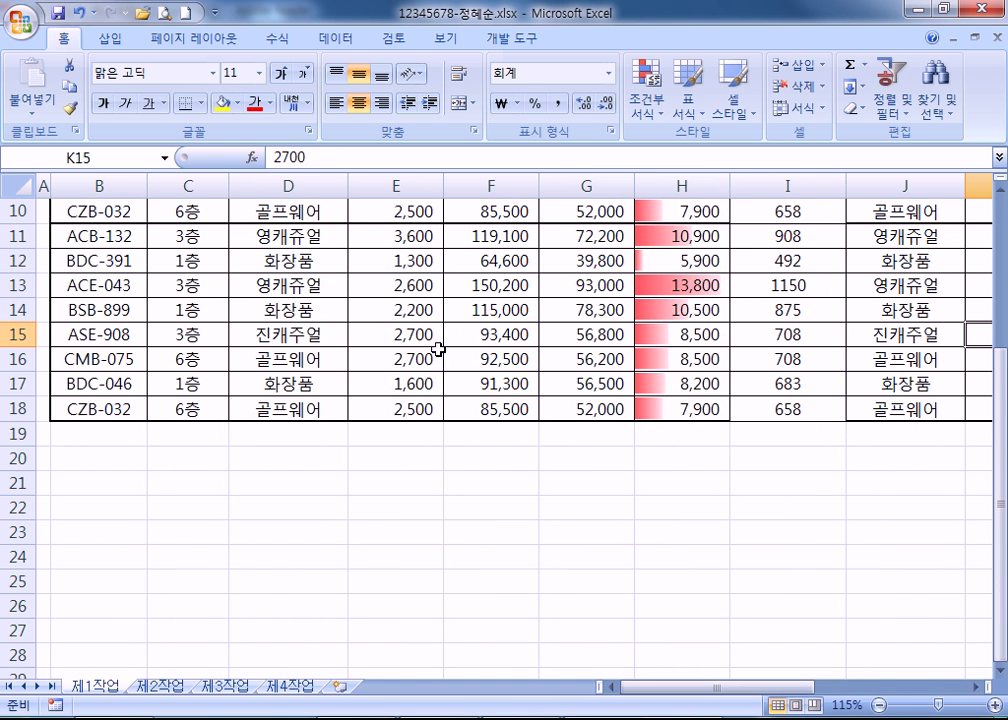
left_click(285, 340)
left_click(91, 338)
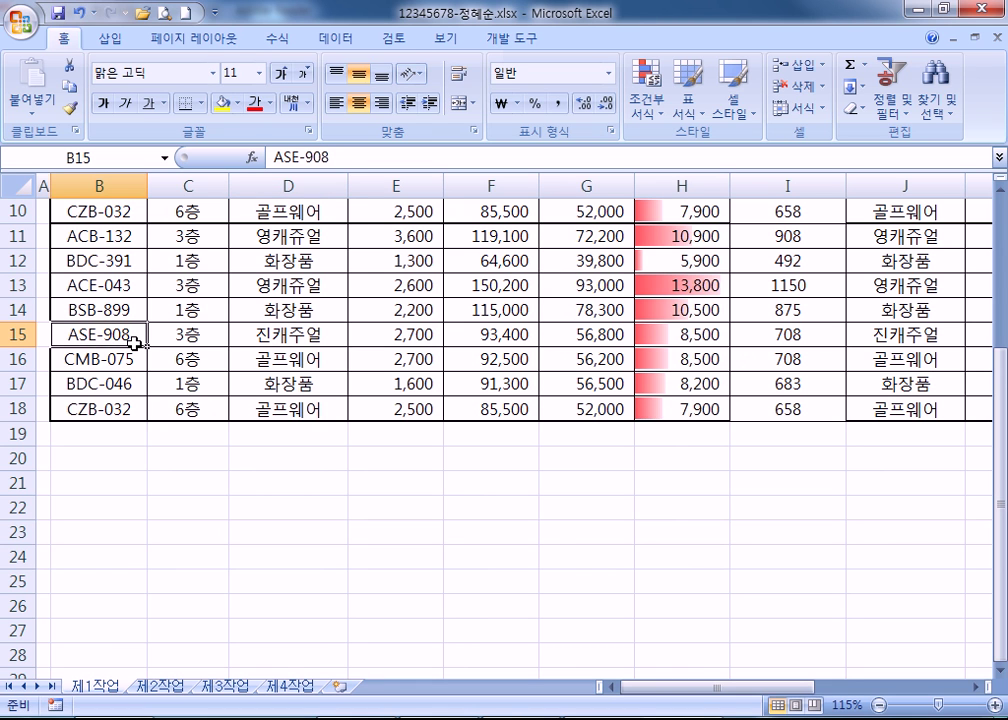
scroll(135, 342, "up", 3)
scroll(135, 345, "down", 5)
scroll(135, 346, "up", 5)
scroll(144, 421, "down", 5)
scroll(145, 421, "up", 5)
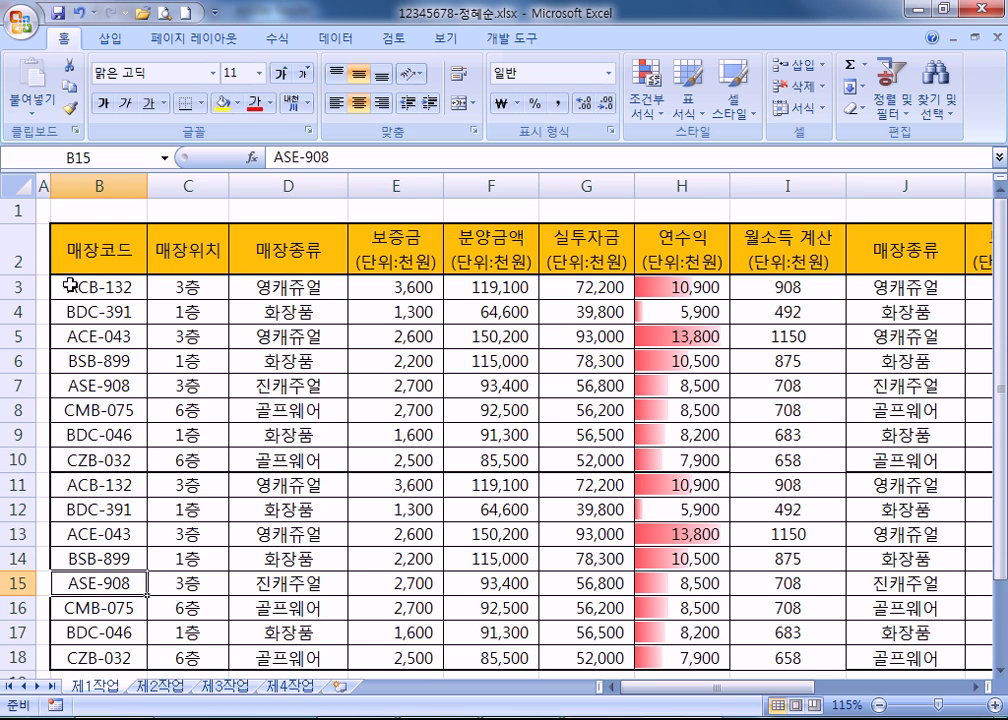
Freeze panes at C3 so rows 1–2 and columns A–B stay fixed.
left_click(104, 183)
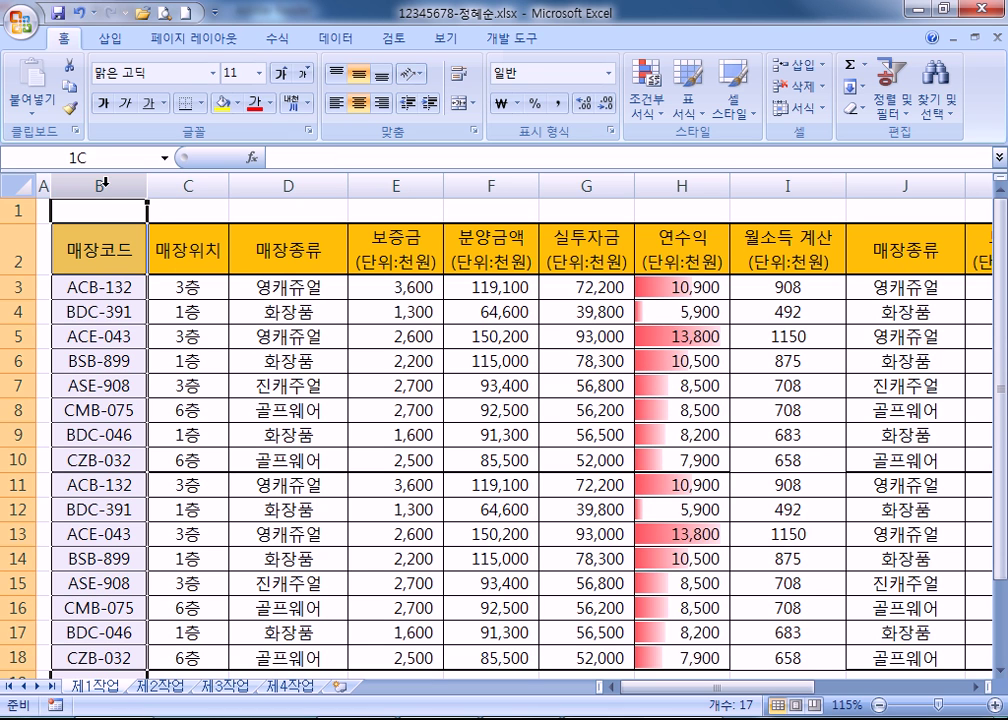
left_click(5, 257)
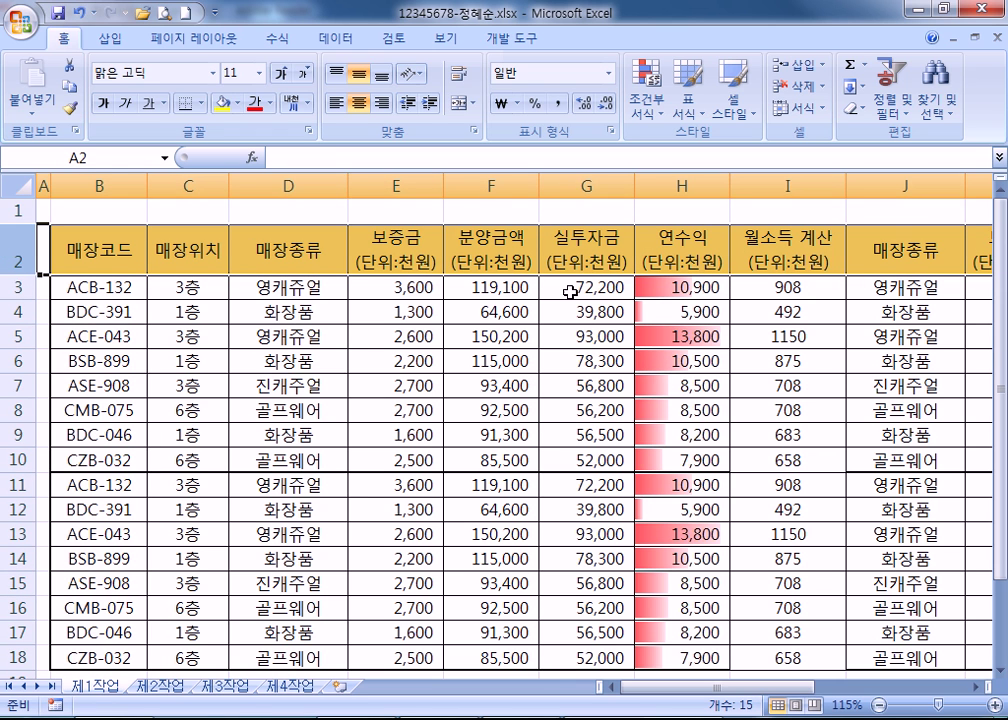
left_click(108, 177)
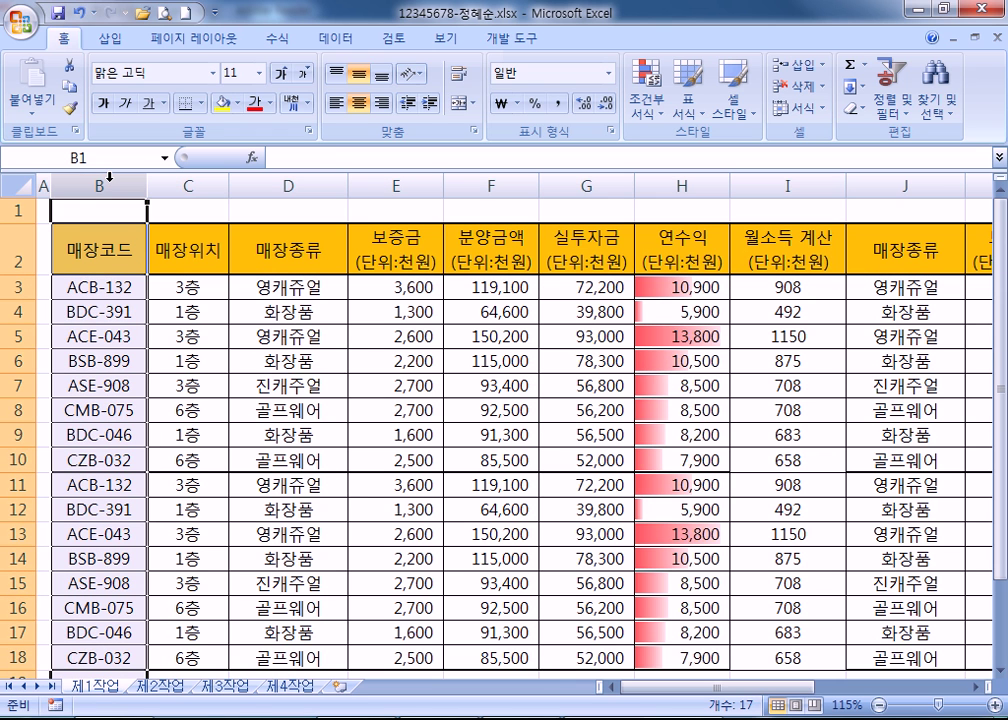
left_click(4, 241)
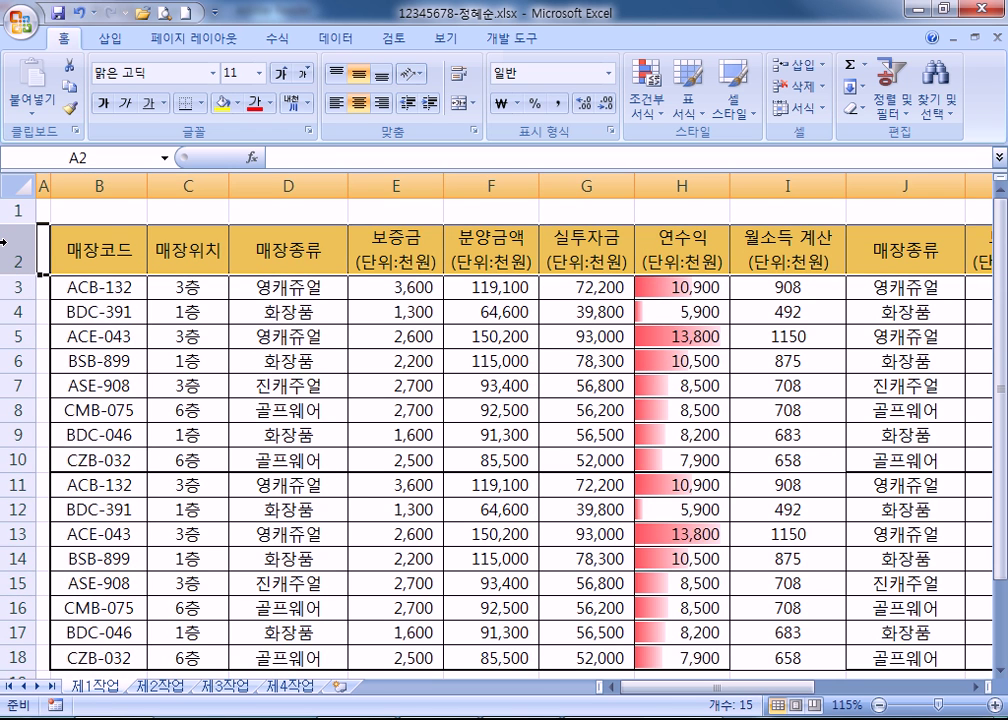
left_click(176, 288)
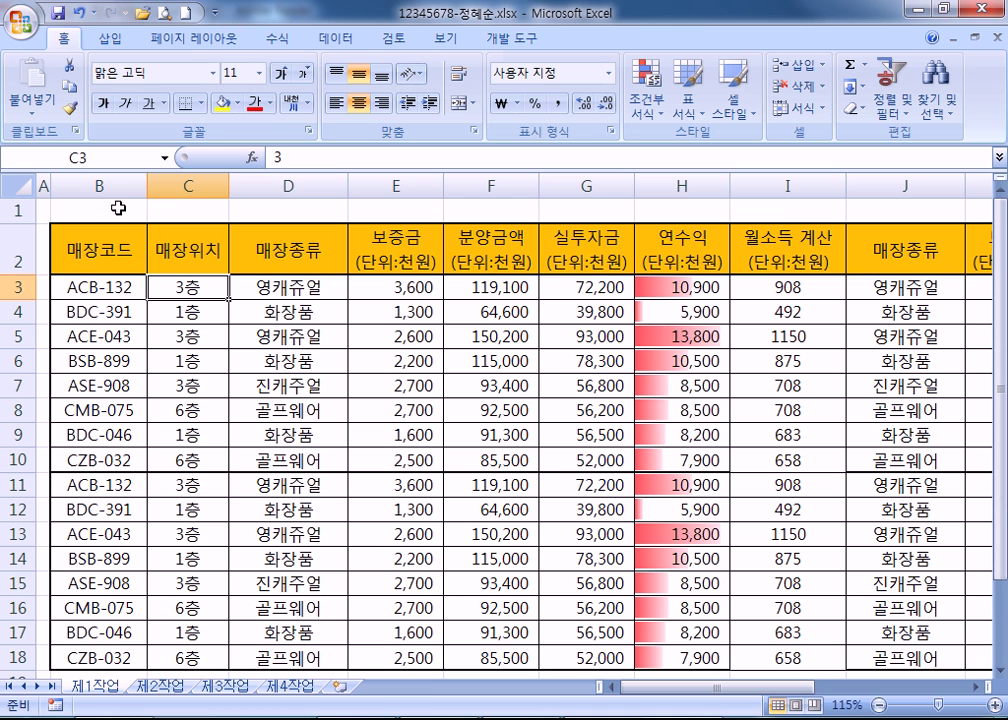
left_click(458, 45)
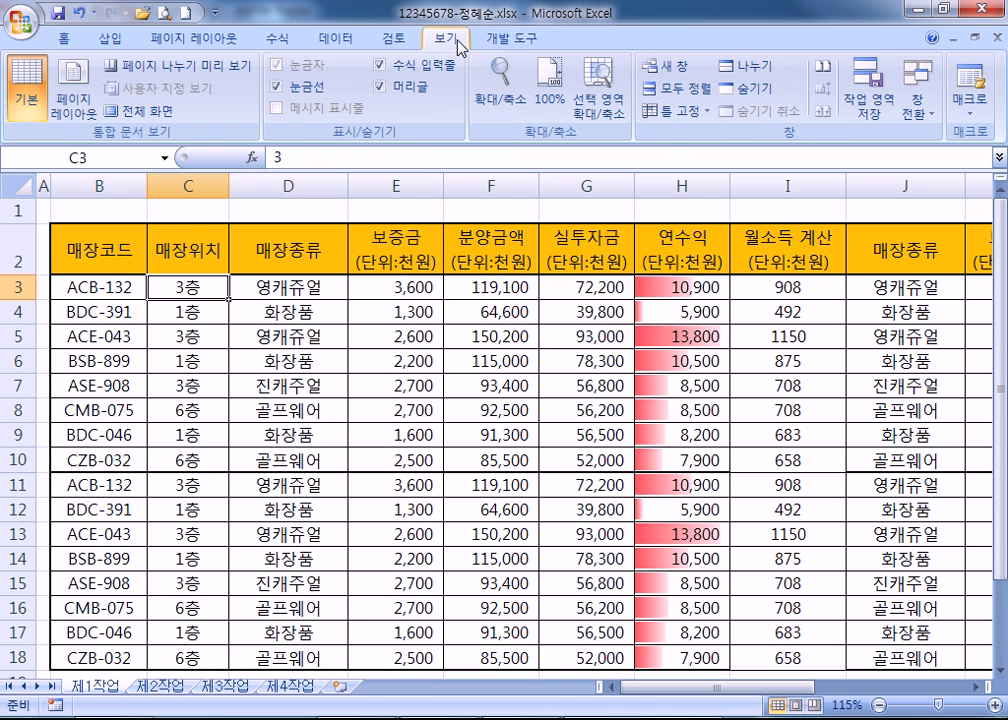
left_click(673, 110)
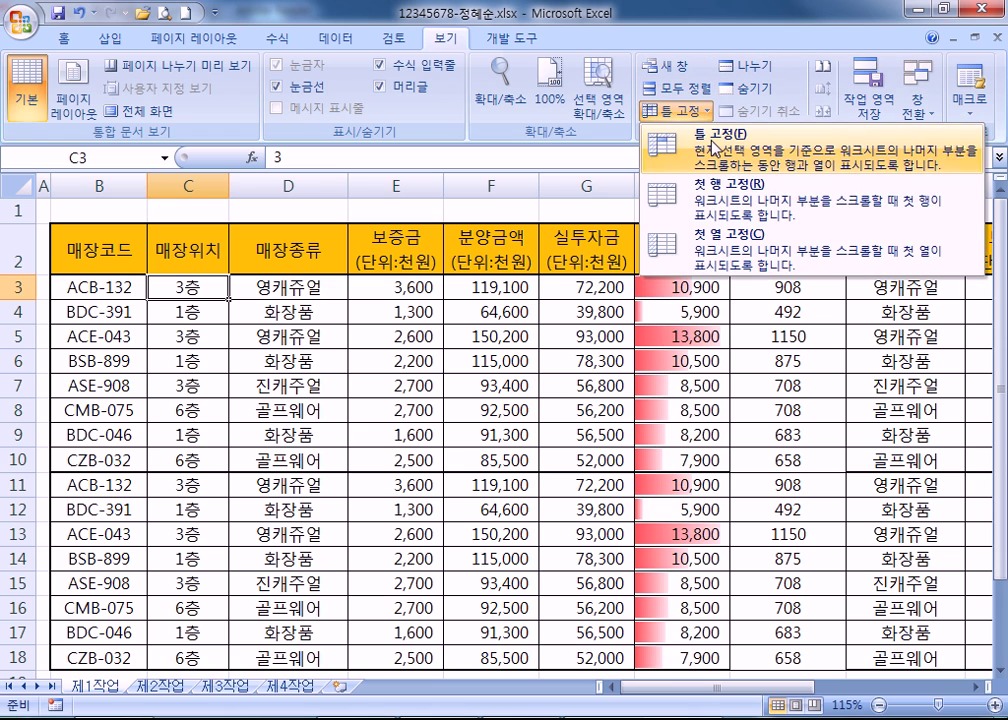
left_click(715, 146)
Scroll to test the frozen area and unhide the top rows with Ctrl+Shift+9.
scroll(238, 418, "down", 4)
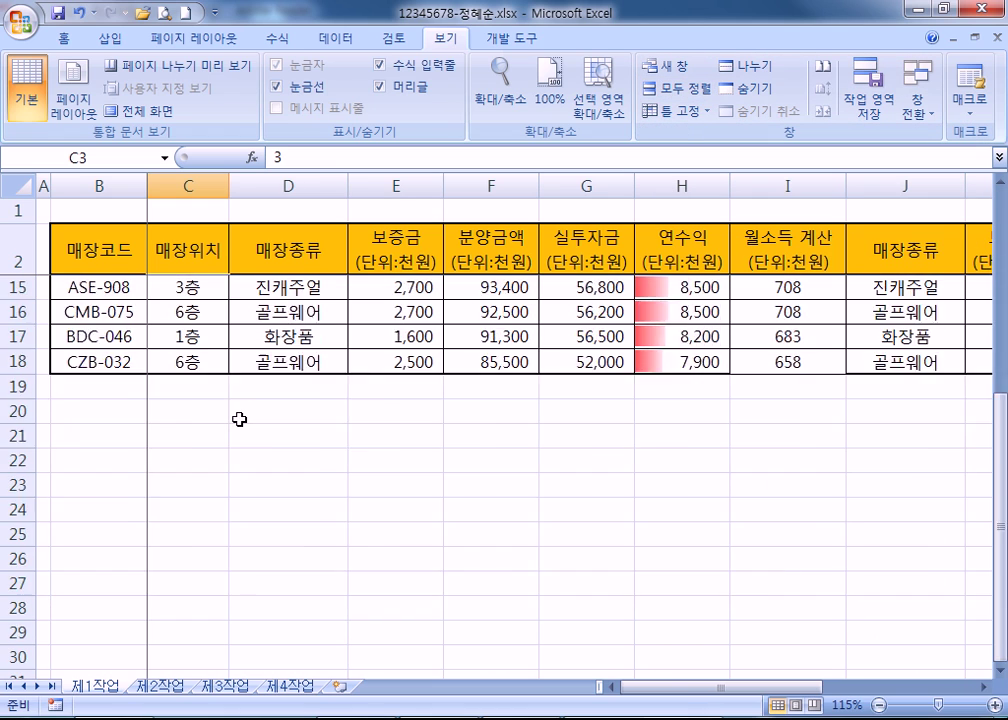
scroll(240, 420, "up", 2)
scroll(240, 420, "up", 1)
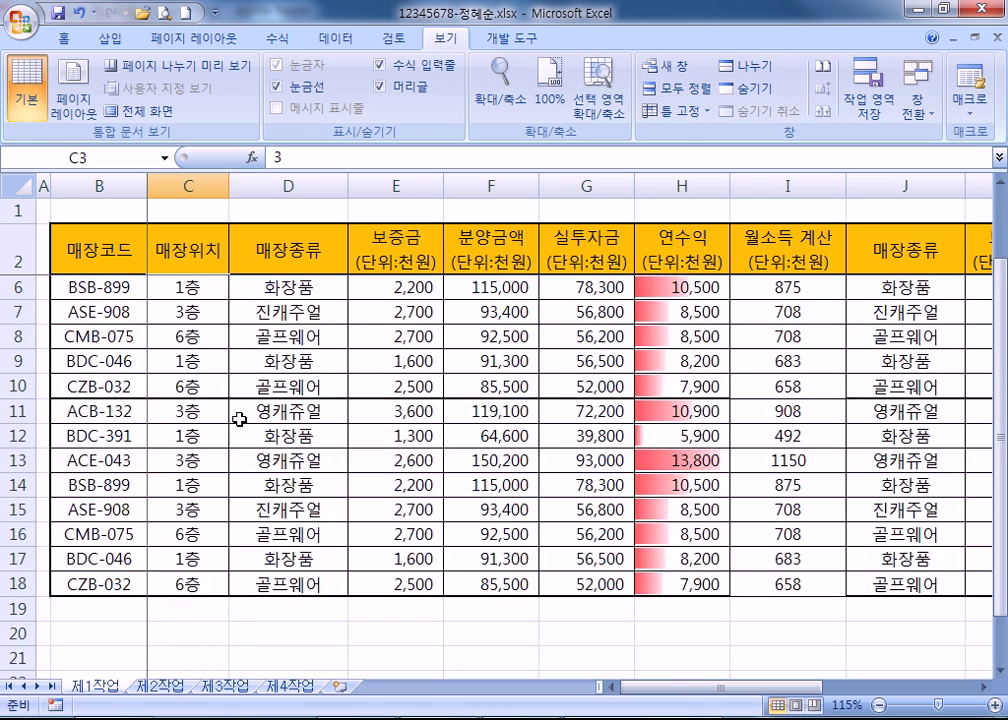
left_click_drag(664, 691, 697, 688)
left_click(5, 253)
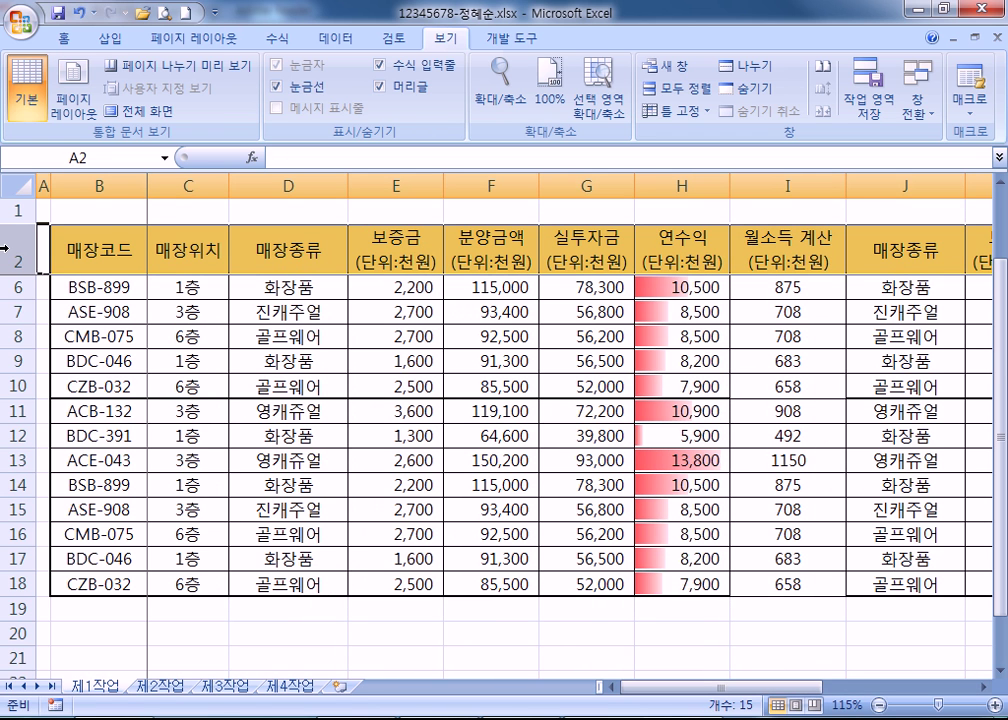
left_click(99, 186)
key("ctrl+shift+9")
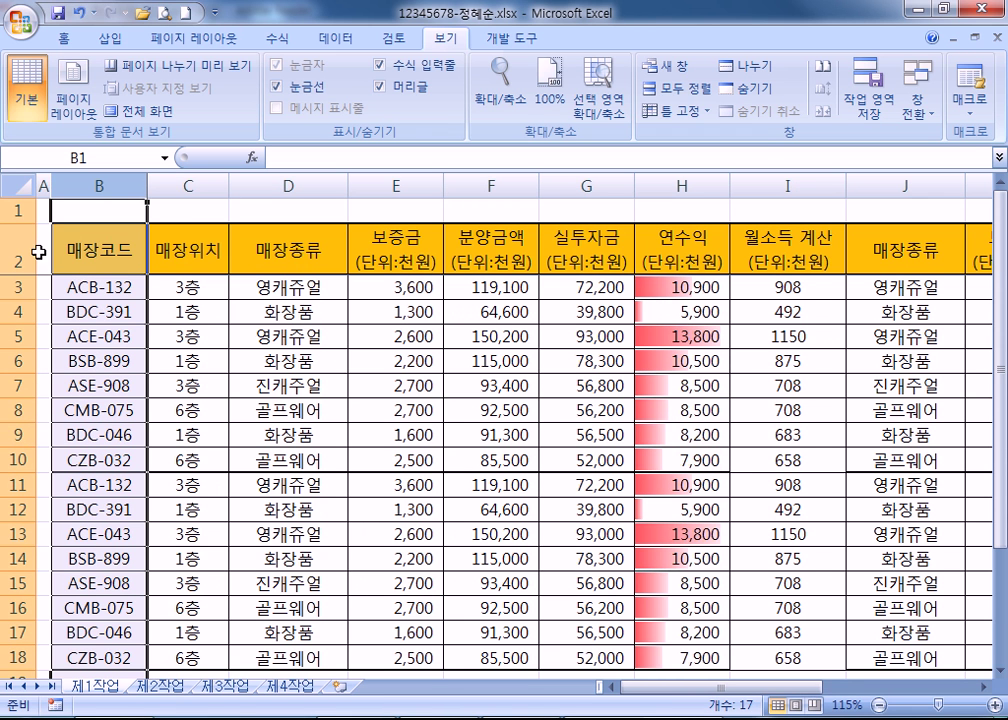
Unfreeze and refreeze panes at C3, verify by scrolling, and return to the PDF notes.
left_click(180, 287)
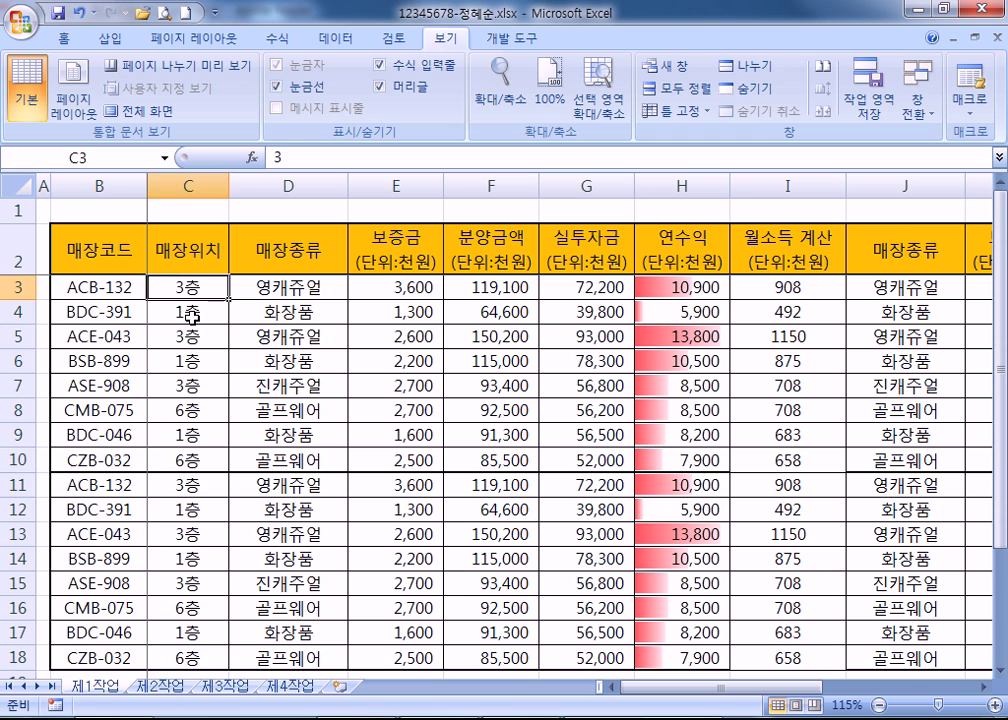
left_click(678, 112)
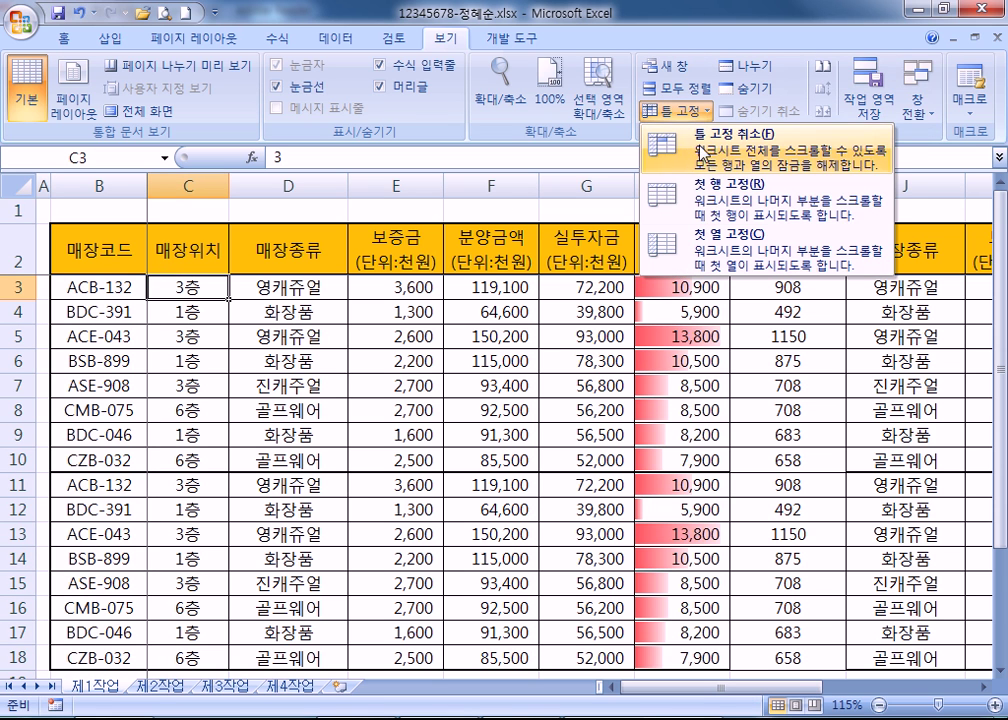
left_click(668, 142)
left_click(678, 111)
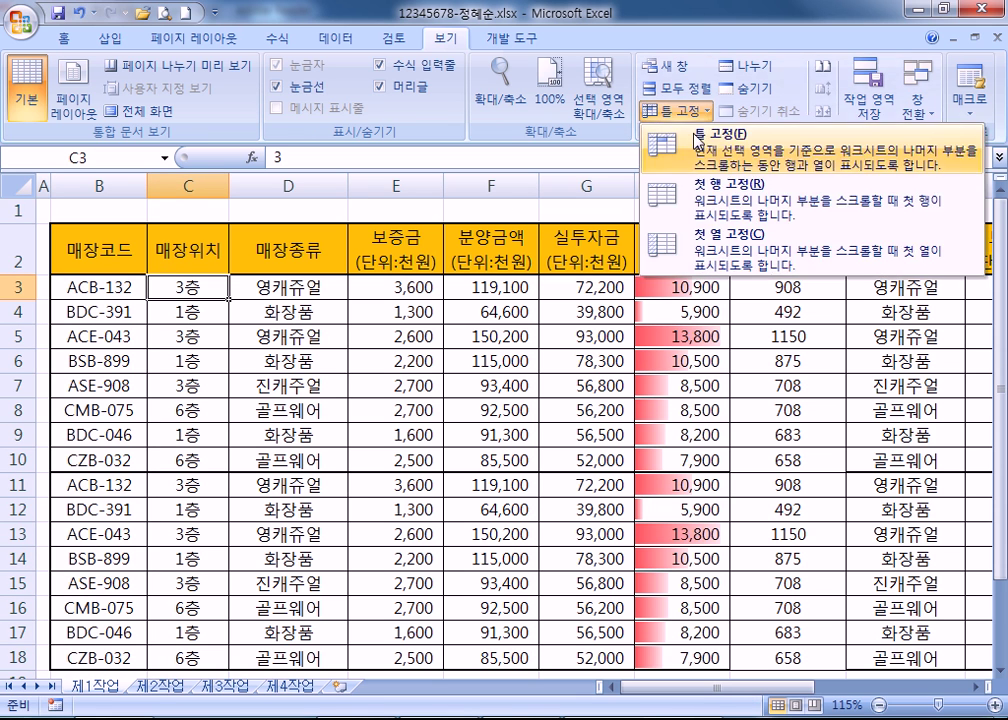
left_click(668, 138)
scroll(284, 430, "down", 5)
scroll(284, 430, "up", 5)
scroll(272, 440, "down", 3)
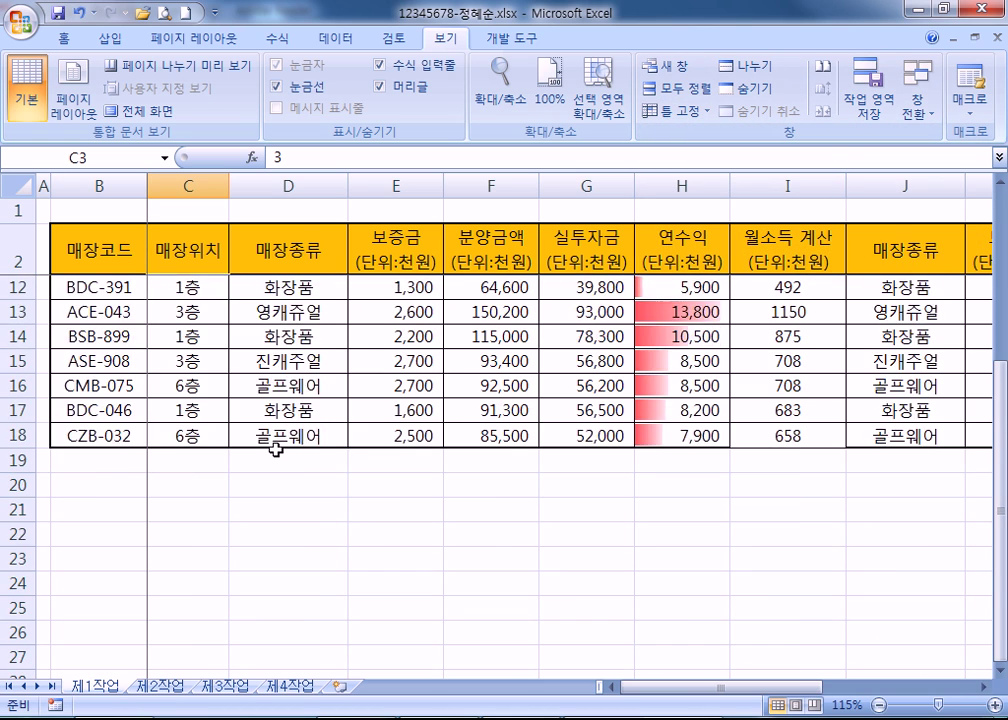
left_click_drag(735, 692, 765, 690)
key("alt+Tab")
Scroll the PDF from the 틀 고정 notes to the 창 나누기 section and switch back to Excel.
scroll(372, 378, "down", 2)
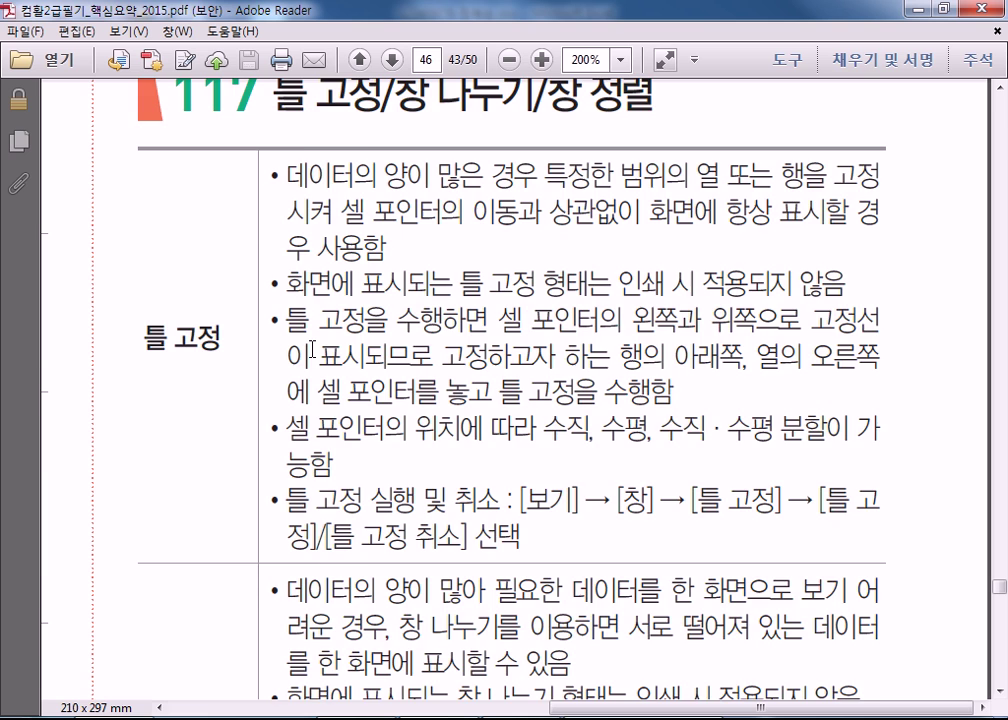
scroll(312, 349, "down", 5)
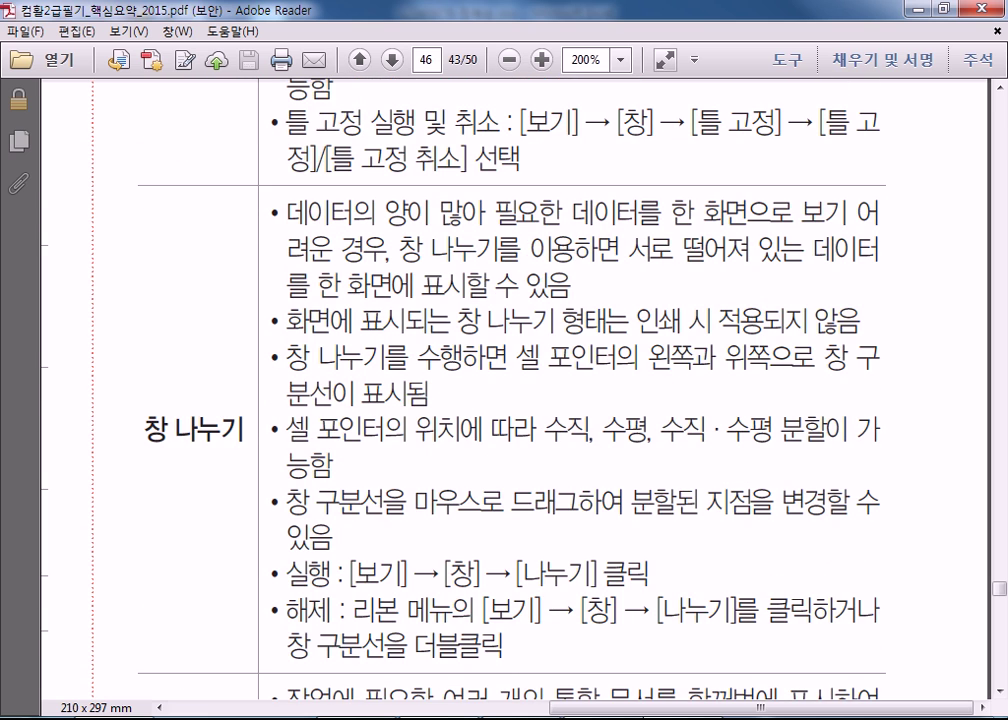
key("alt+Tab")
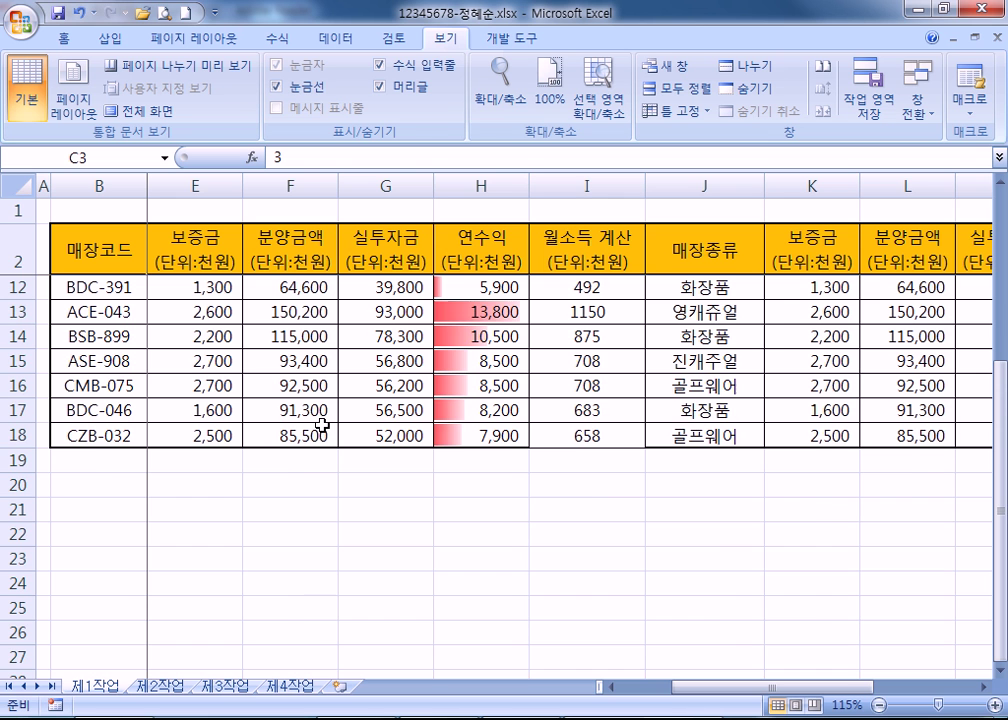
Copy rows 3–17 and insert the copied cells above row 18.
scroll(322, 426, "up", 3)
scroll(117, 358, "down", 4)
scroll(117, 358, "up", 4)
left_click_drag(9, 287, 9, 632)
key("ctrl+c")
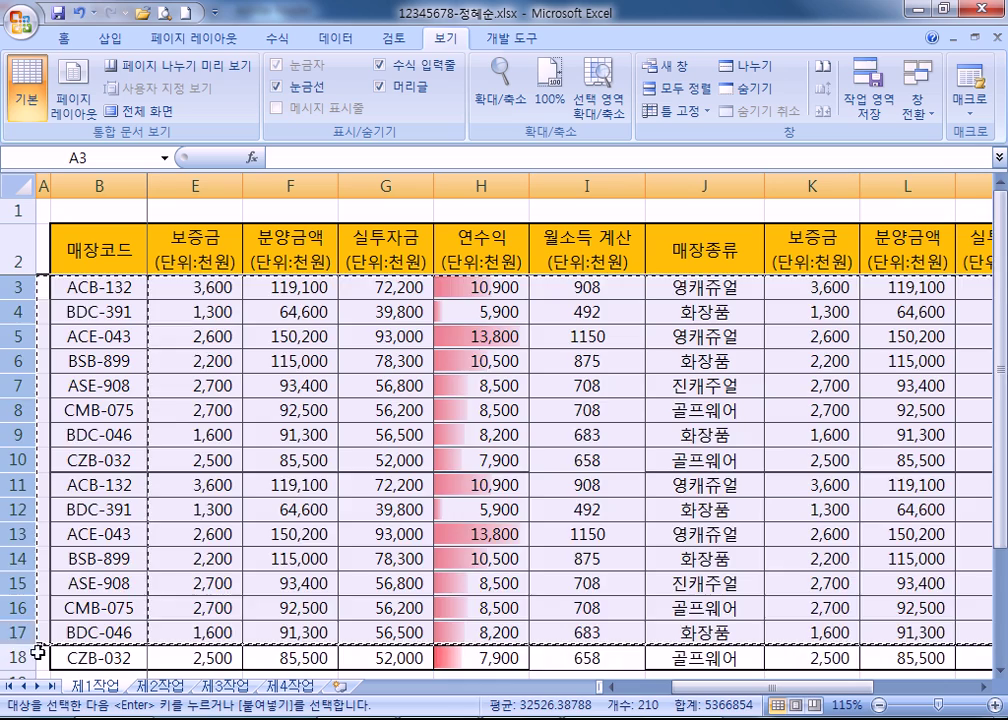
scroll(37, 652, "down", 2)
left_click(18, 512)
right_click(18, 512)
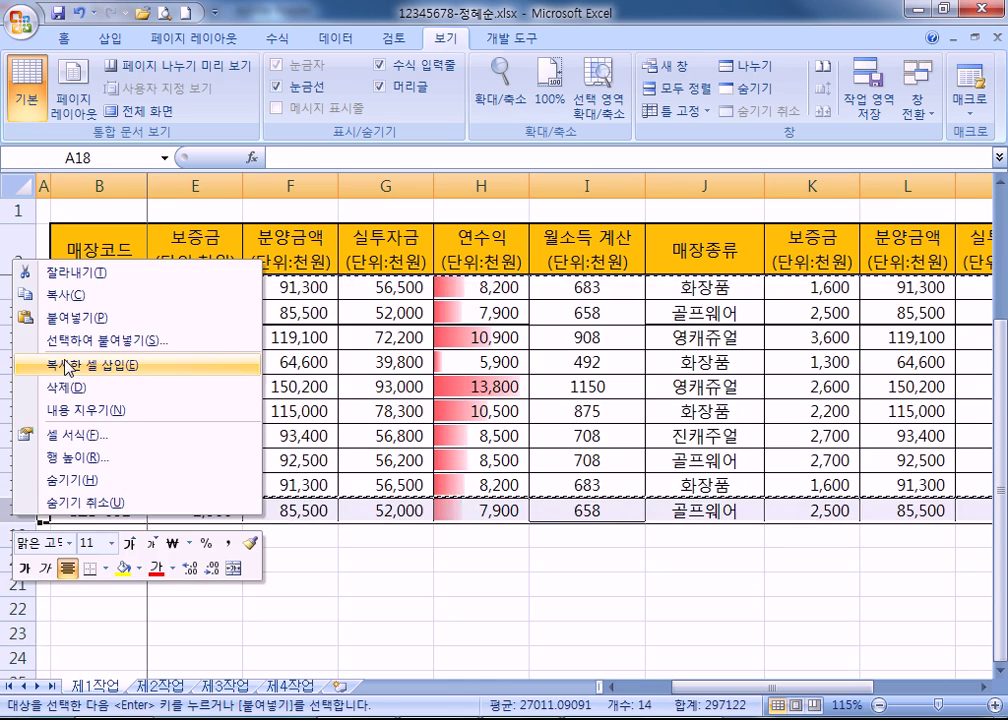
left_click(66, 366)
Check that the extended table reaches row 33, then go to Freeze Panes to unfreeze the panes.
left_click(333, 427)
scroll(337, 427, "down", 6)
scroll(355, 441, "up", 8)
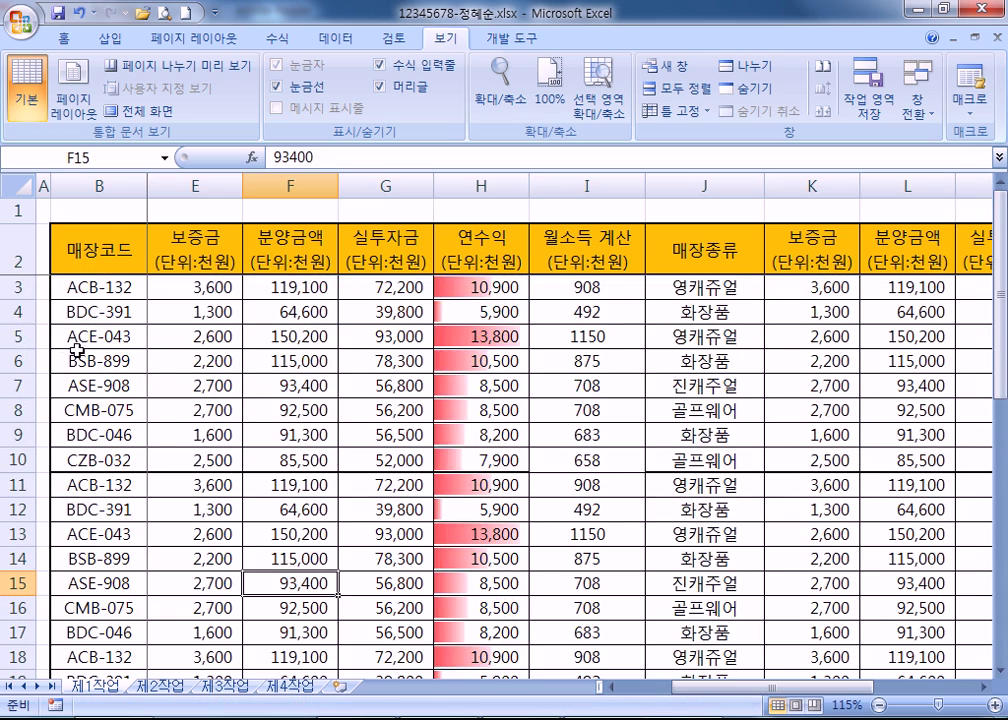
left_click(18, 311)
left_click(382, 313)
scroll(259, 461, "down", 10)
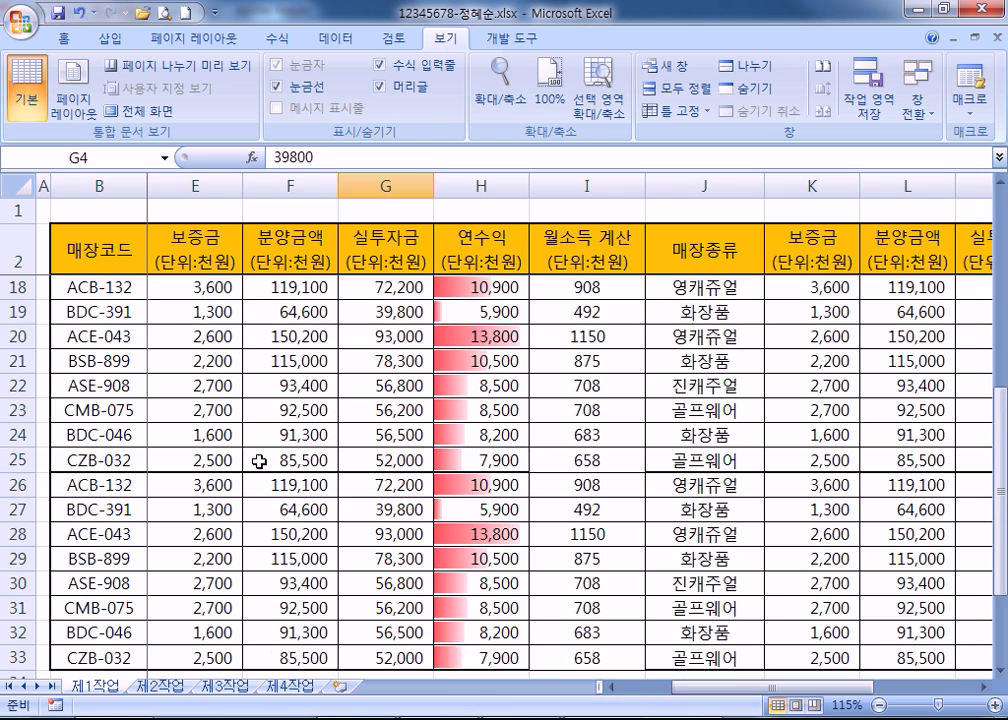
left_click(20, 288)
scroll(225, 356, "up", 2)
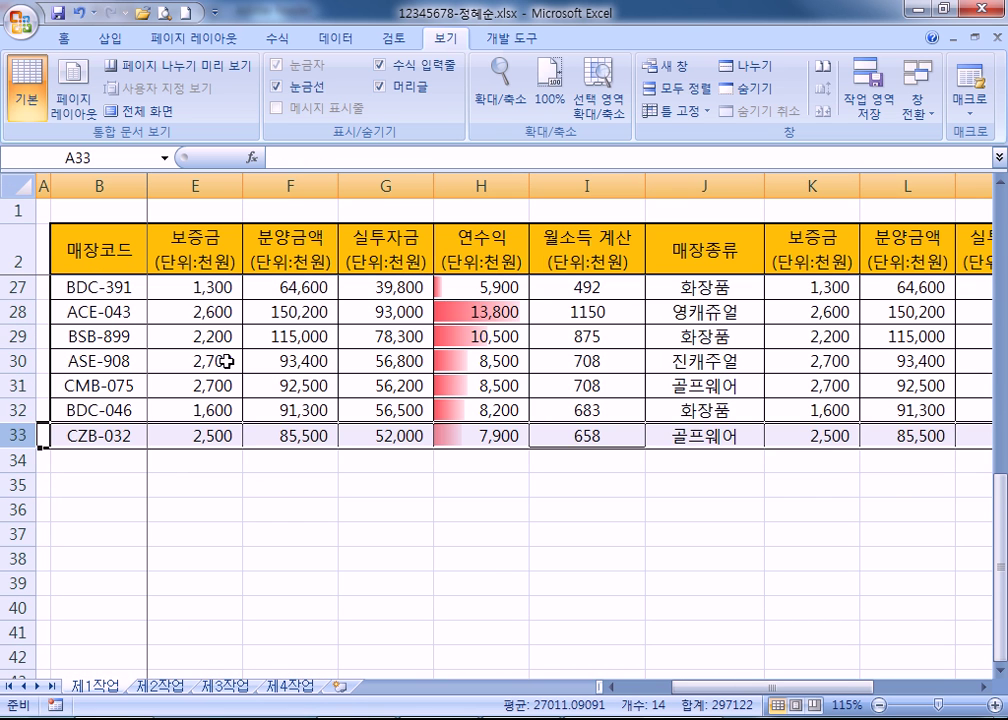
left_click(18, 408)
left_click(18, 358)
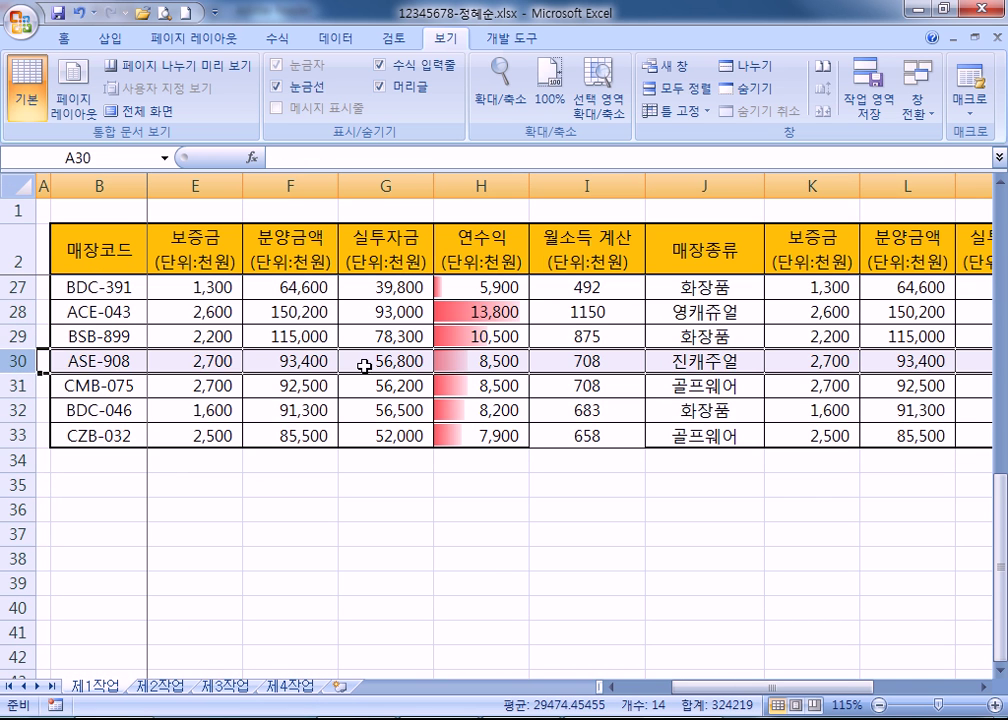
left_click(366, 362)
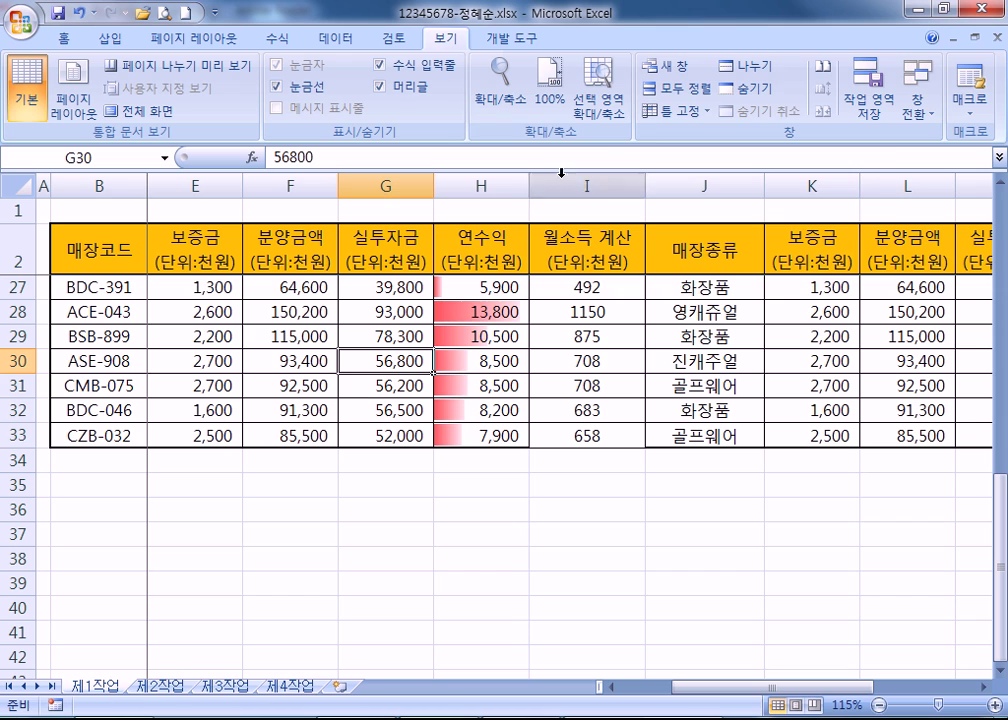
left_click(673, 111)
left_click(700, 141)
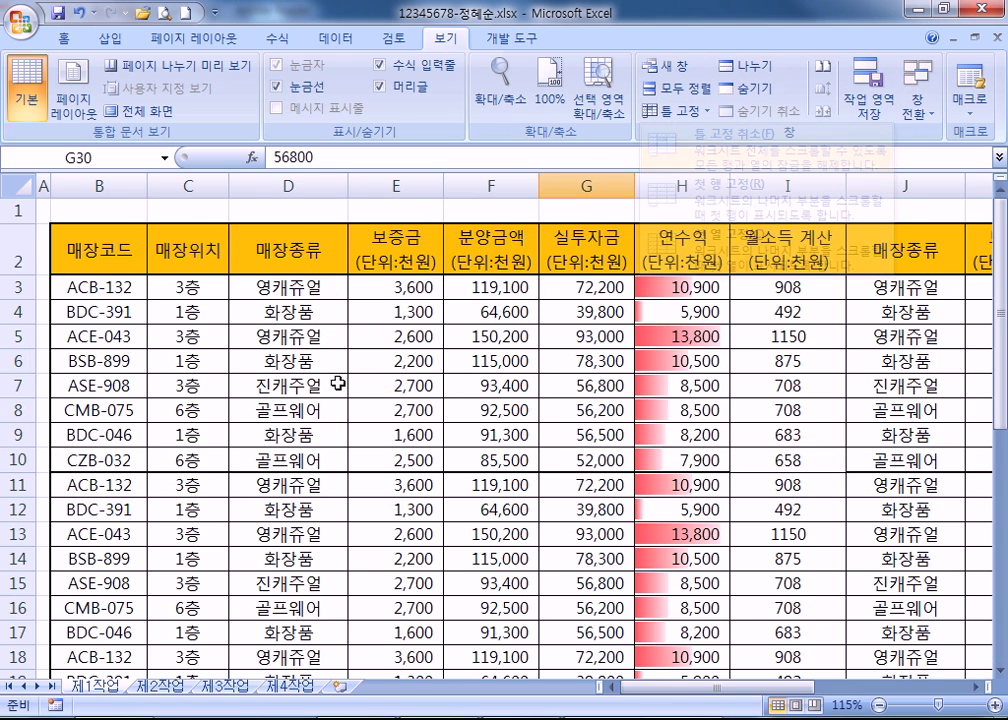
scroll(300, 440, "down", 5)
scroll(268, 453, "up", 4)
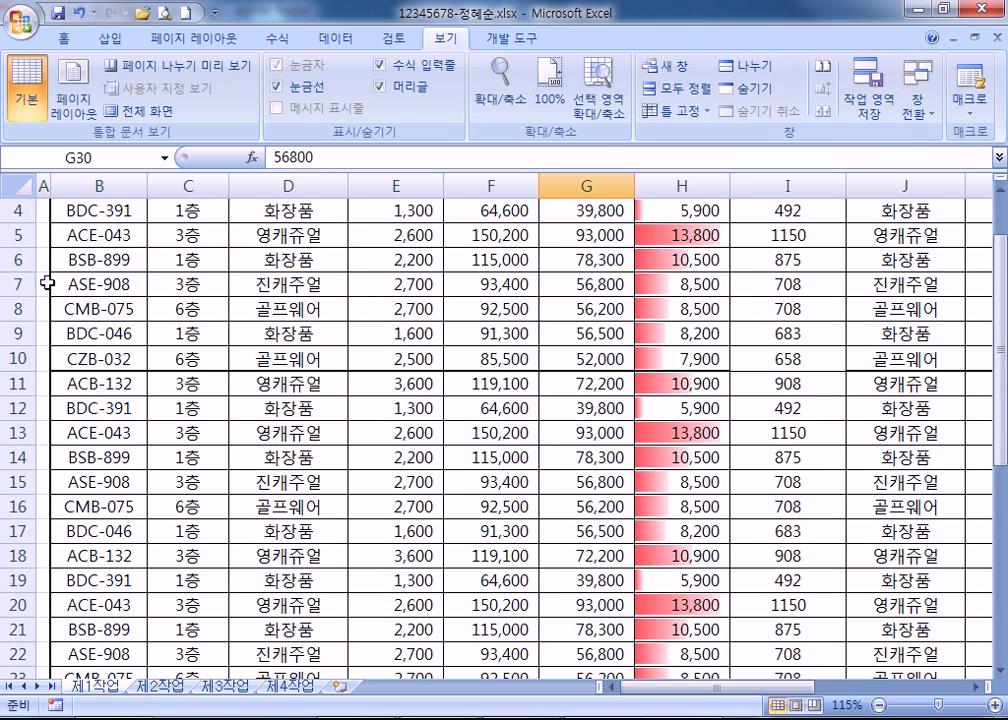
left_click(17, 356)
scroll(10, 352, "up", 1)
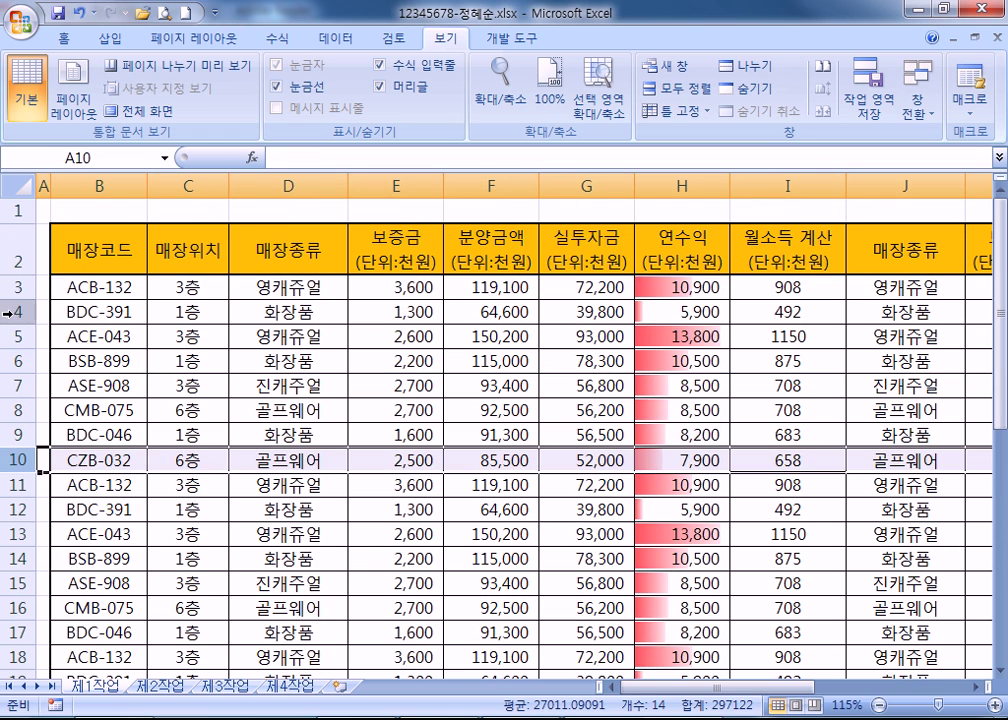
left_click(12, 286)
scroll(98, 417, "down", 6)
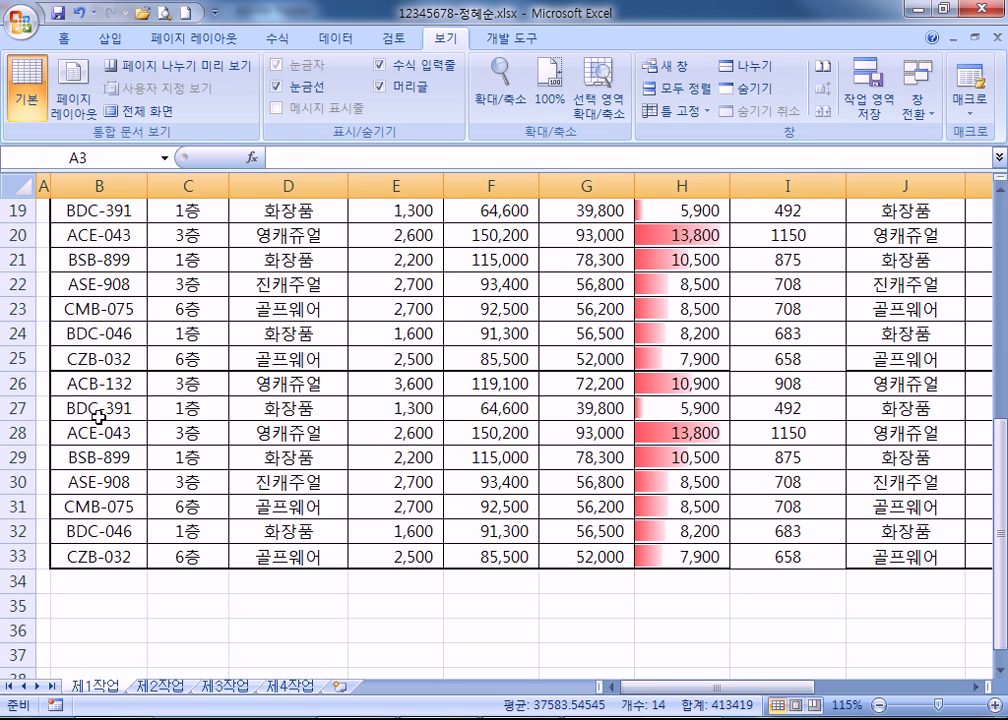
left_click(18, 481)
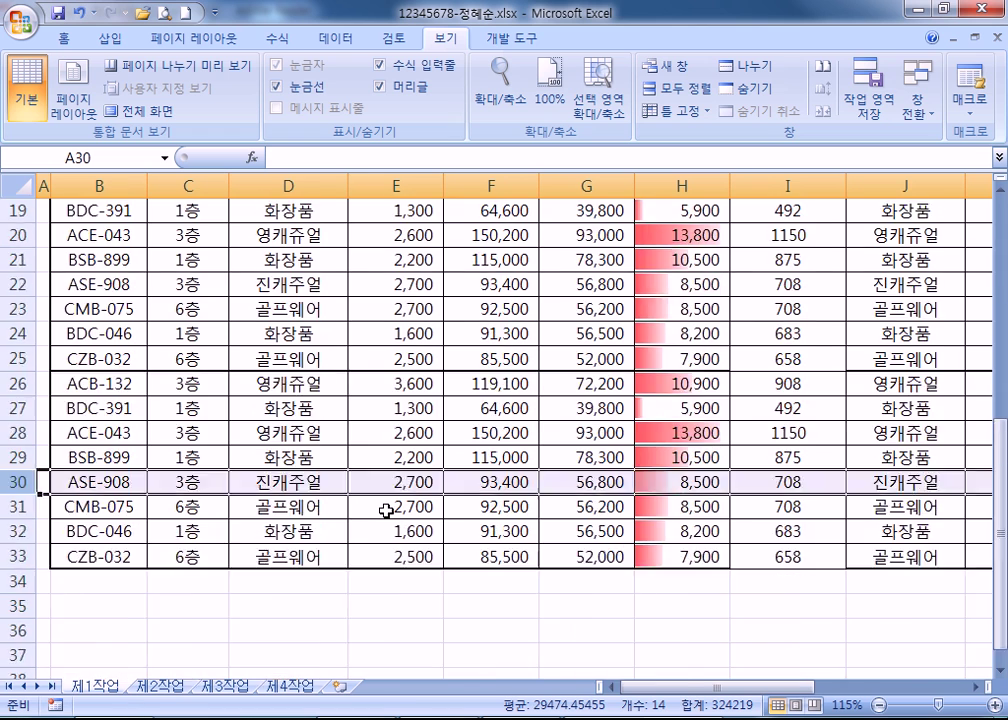
scroll(387, 508, "up", 1)
scroll(380, 515, "down", 2)
scroll(371, 522, "up", 7)
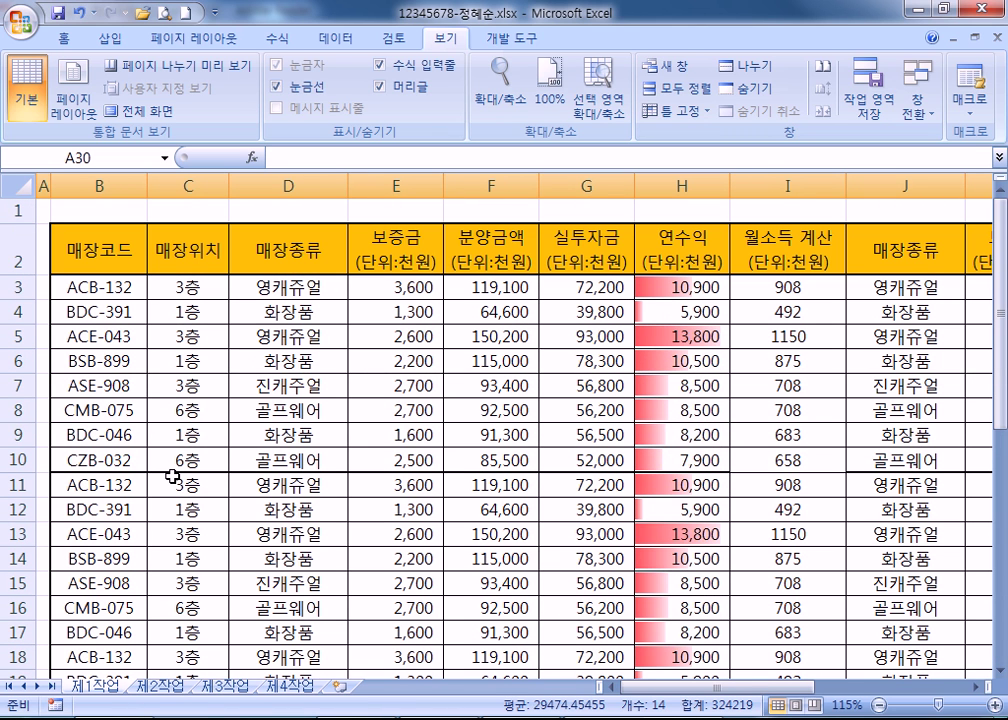
scroll(592, 450, "down", 6)
scroll(592, 452, "up", 6)
left_click(503, 416)
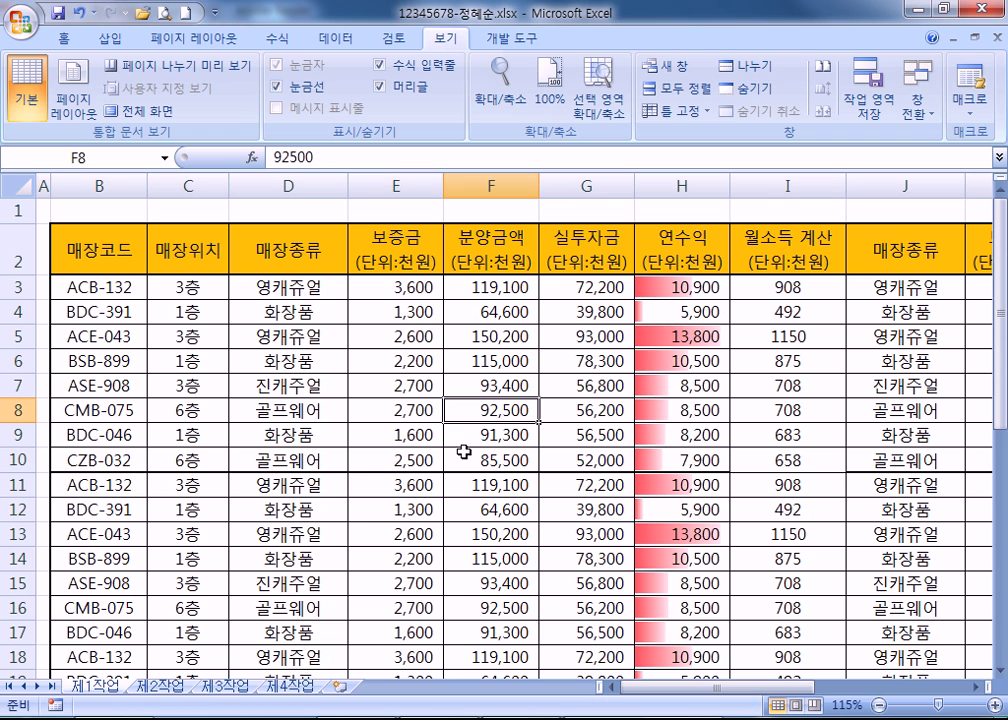
left_click(745, 70)
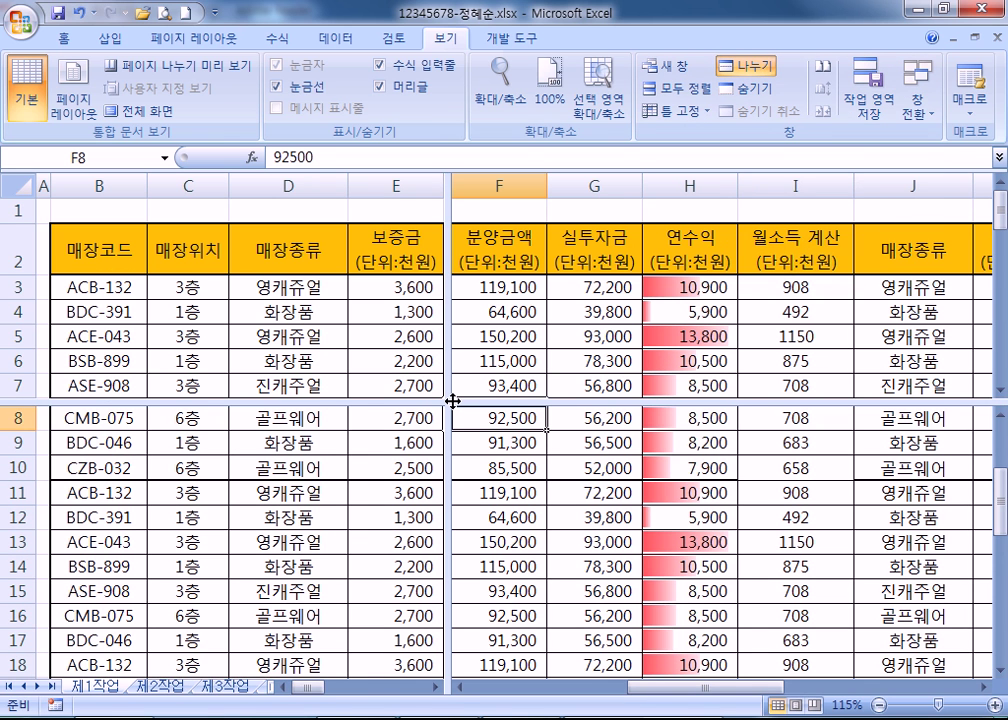
mouse_move(449, 312)
left_mouse_down()
mouse_move(637, 312)
mouse_move(352, 310)
mouse_move(447, 310)
left_mouse_up()
left_click_drag(373, 401, 337, 424)
left_click(337, 541)
left_click_drag(445, 427, 482, 392)
left_click(752, 66)
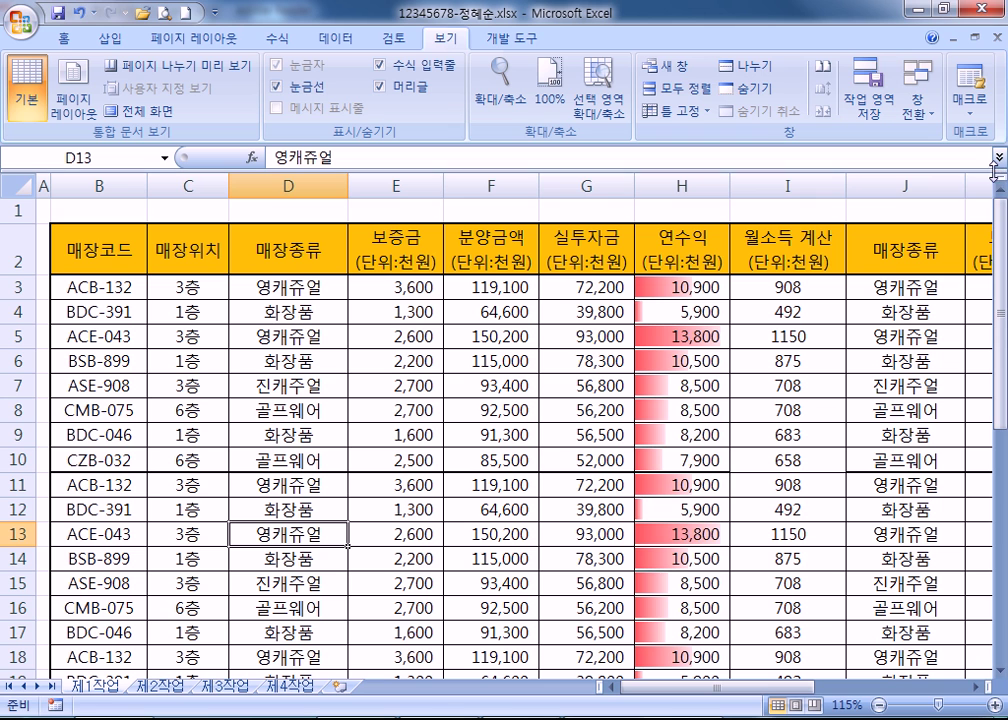
left_click_drag(1000, 180, 967, 400)
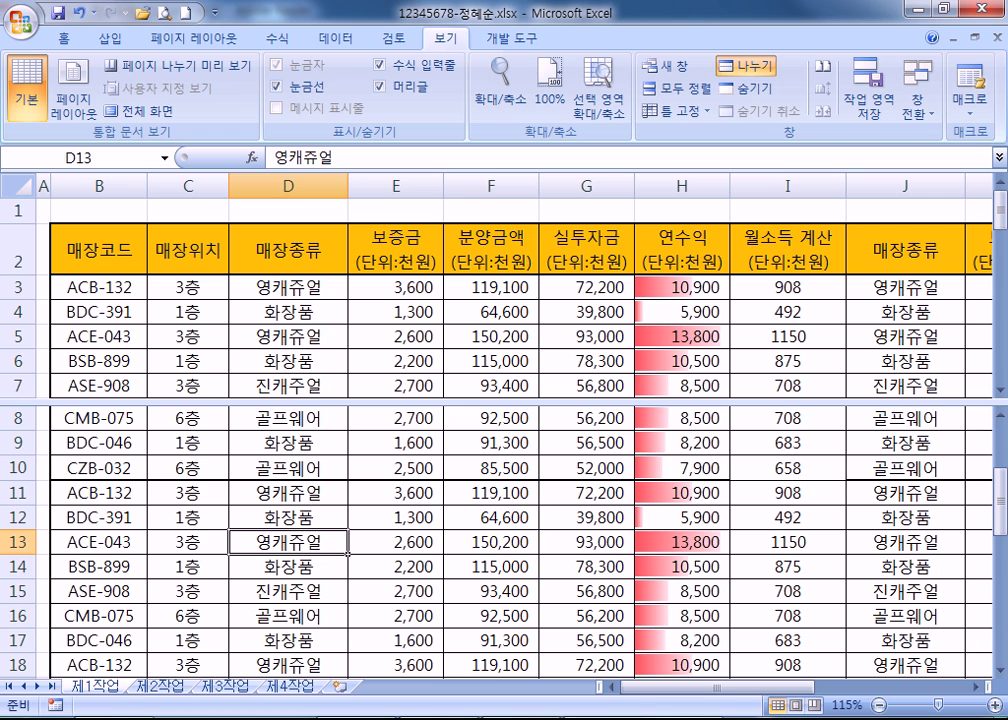
left_click_drag(985, 688, 452, 620)
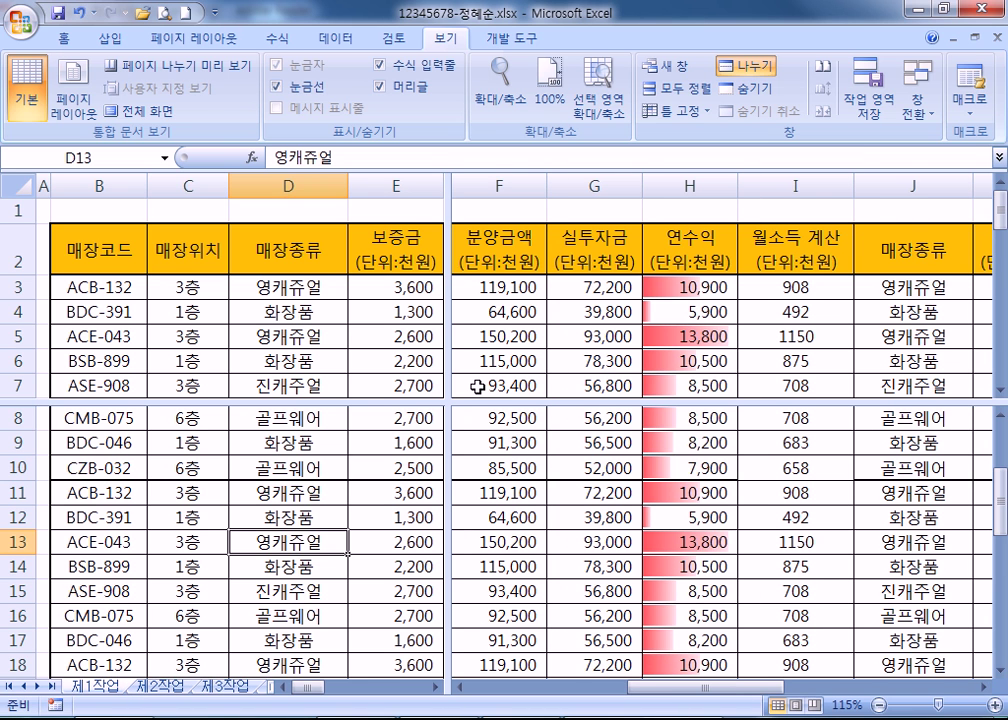
left_click_drag(446, 260, 1006, 275)
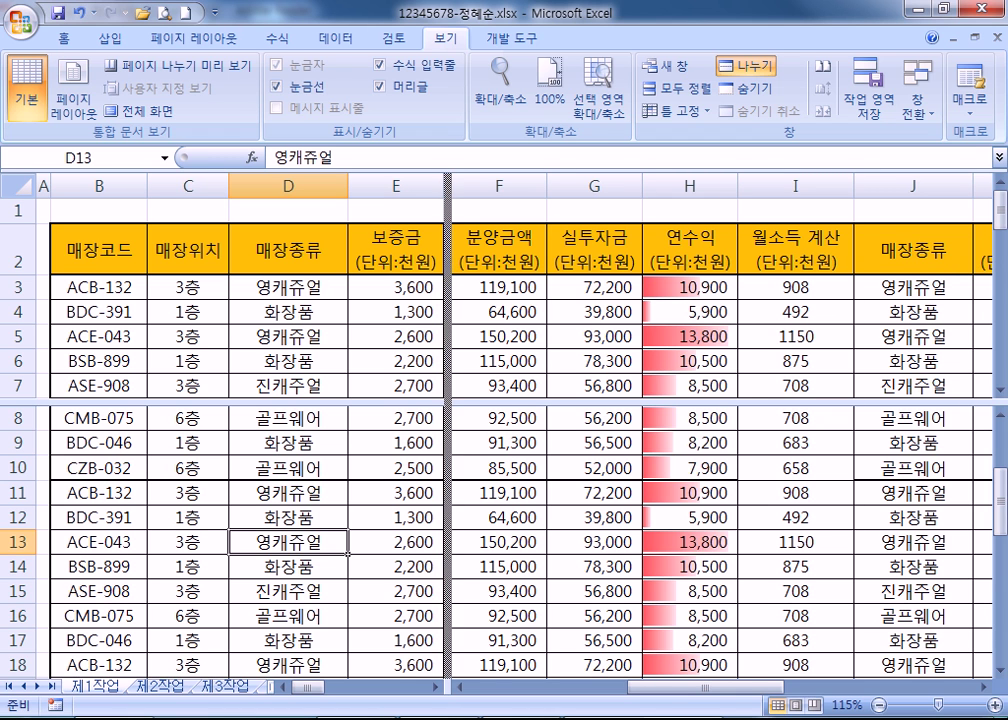
left_click_drag(449, 326, 4, 279)
left_click_drag(79, 404, 156, 155)
left_click_drag(91, 405, 135, 180)
Split the window at cell F9 and drag the vertical split between columns H and I.
left_click(490, 435)
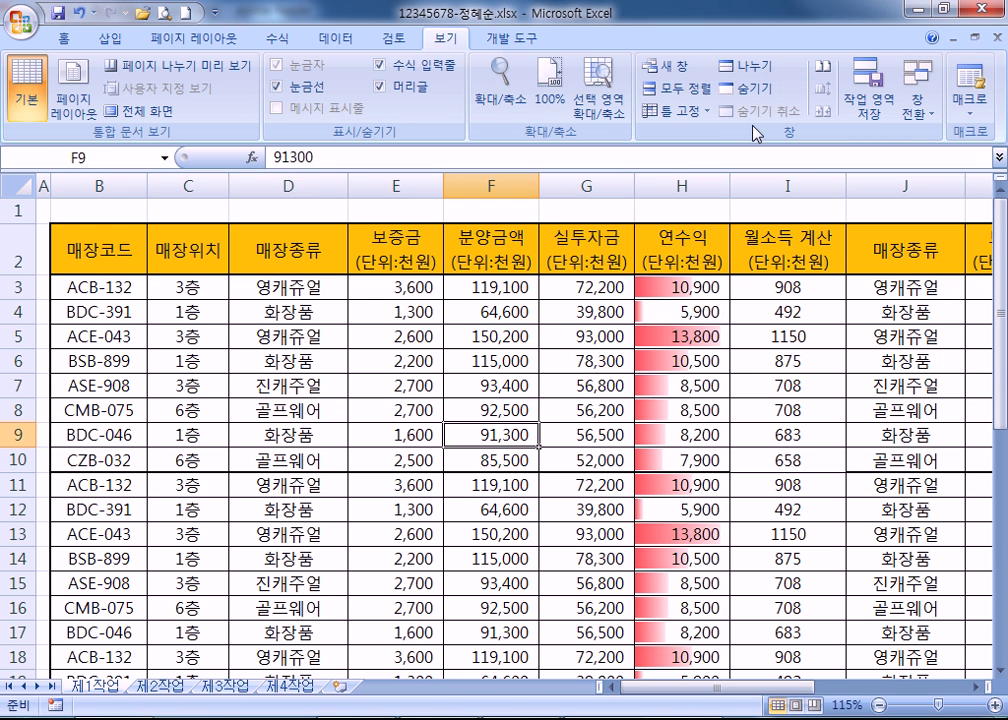
left_click(748, 66)
left_click_drag(450, 428, 712, 428)
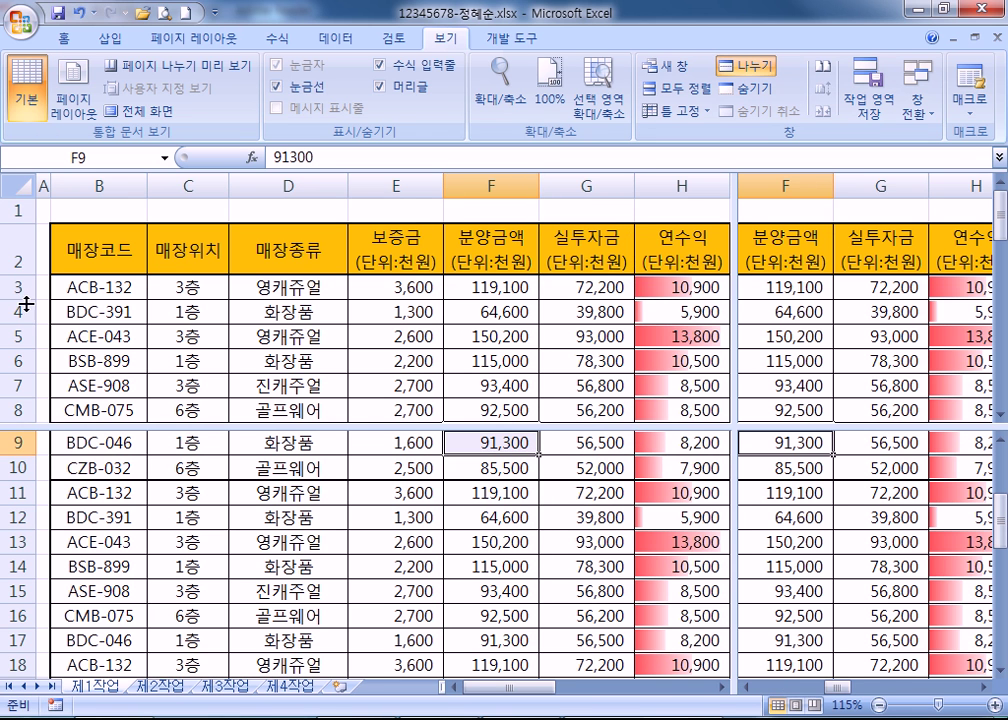
Scroll the lower panes to show rows 24–33 beneath the header rows above.
mouse_move(29, 287)
left_mouse_down()
mouse_move(70, 343)
mouse_move(27, 536)
mouse_move(18, 284)
left_mouse_up()
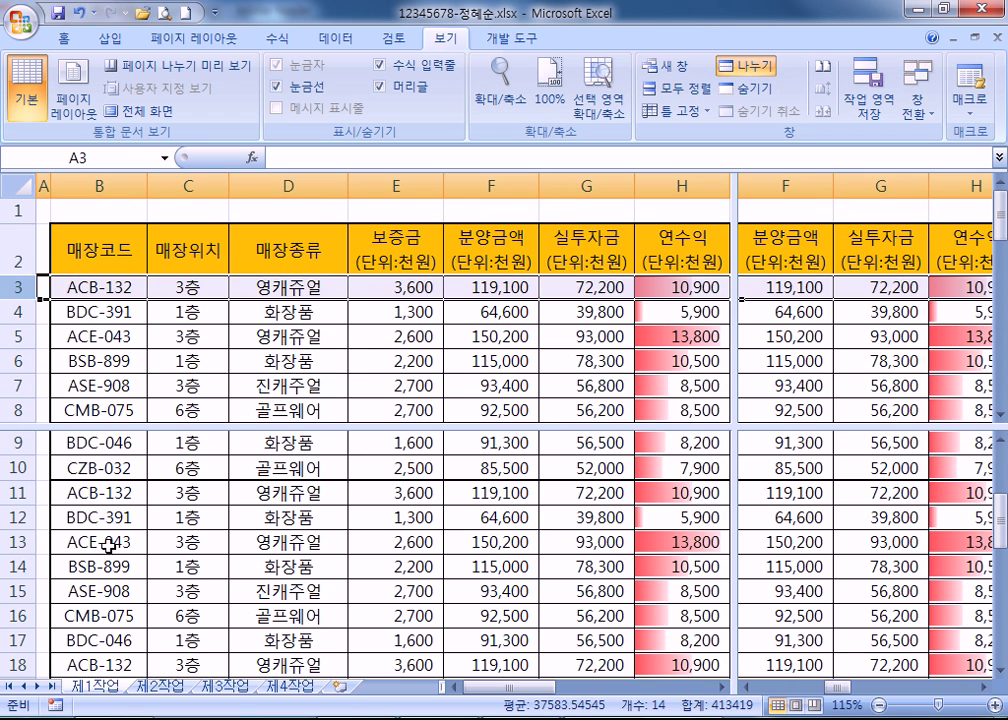
left_click(150, 541)
scroll(130, 556, "down", 9)
scroll(45, 522, "up", 2)
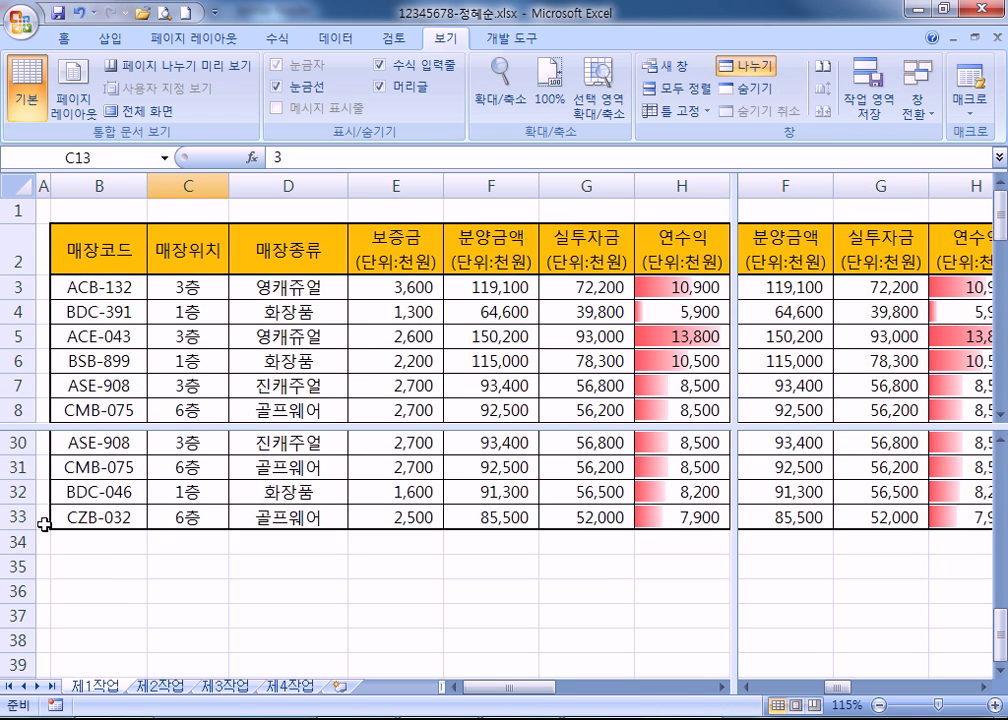
left_click(20, 441)
left_click(20, 287)
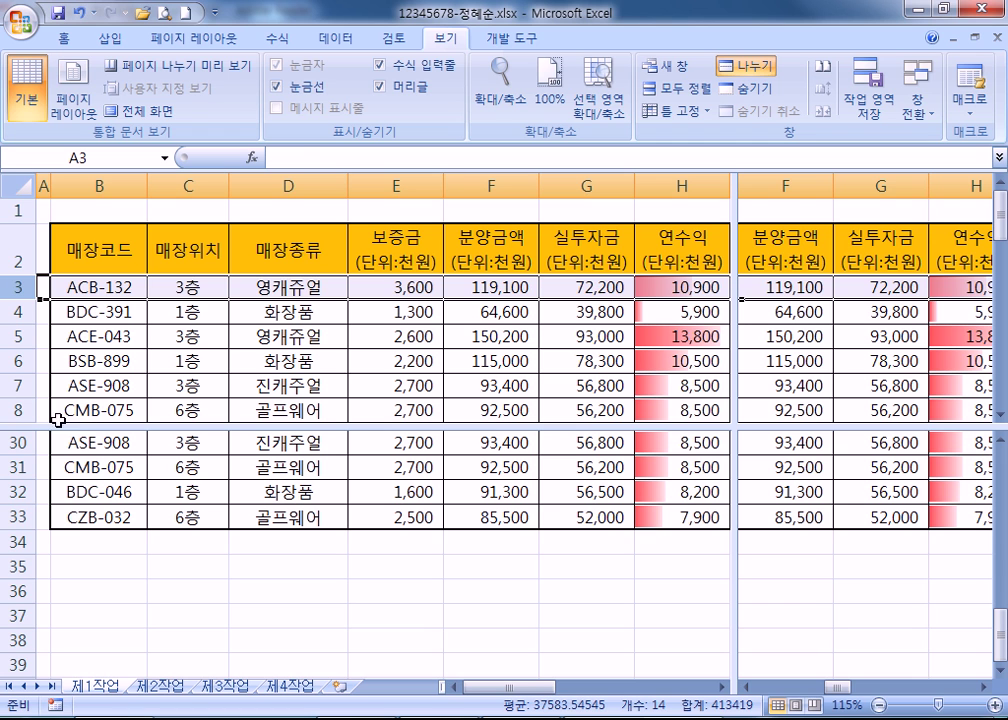
left_click(389, 287)
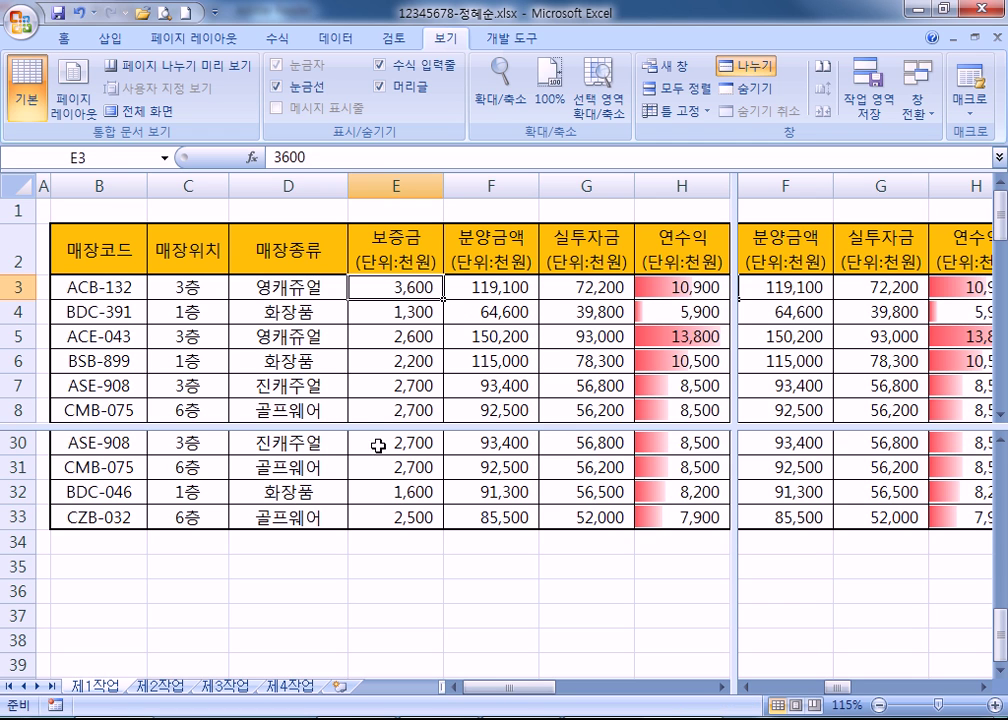
left_click(381, 453)
scroll(192, 489, "down", 12)
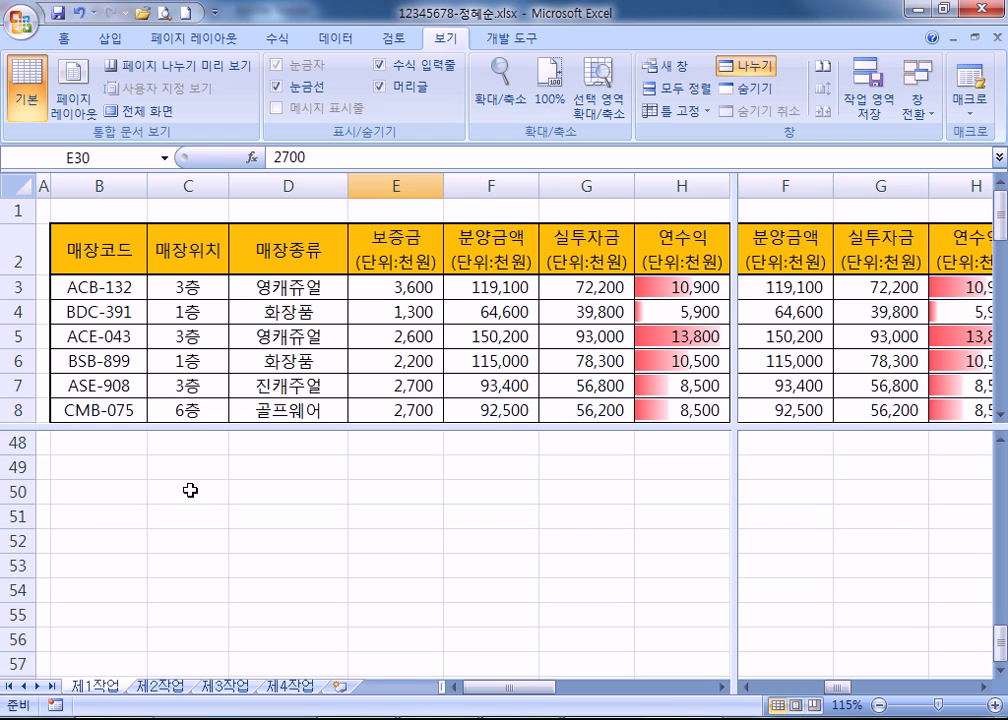
scroll(191, 489, "down", 7)
scroll(27, 477, "up", 19)
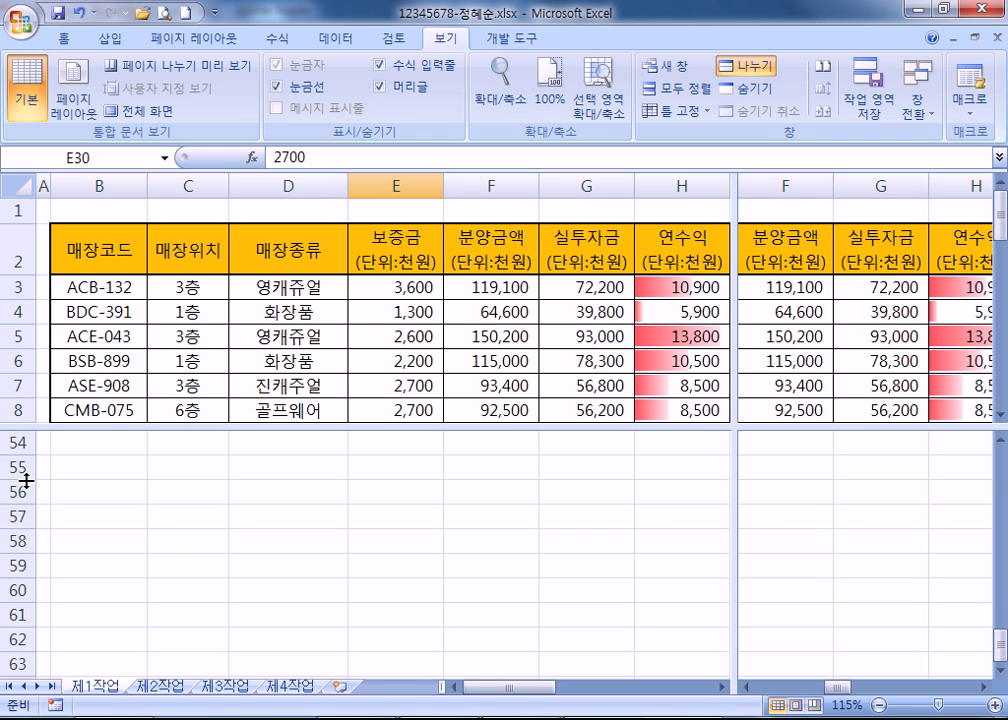
scroll(267, 497, "up", 2)
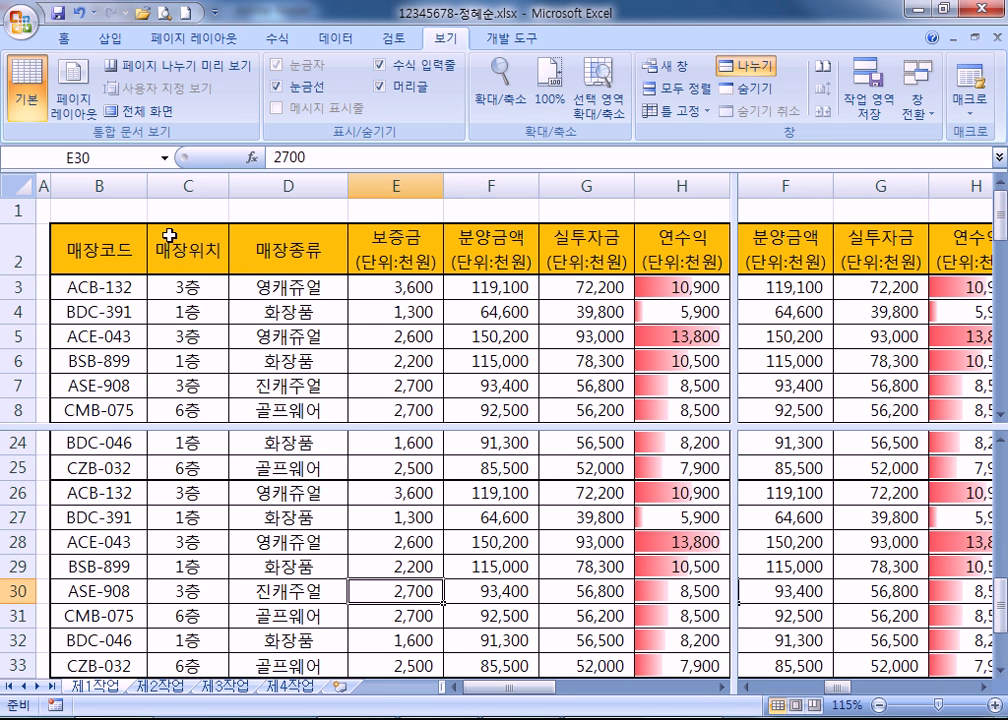
Move the vertical split back to column F and show columns M–Q in the right panes.
left_click_drag(732, 343, 543, 352)
left_click_drag(742, 686, 882, 692)
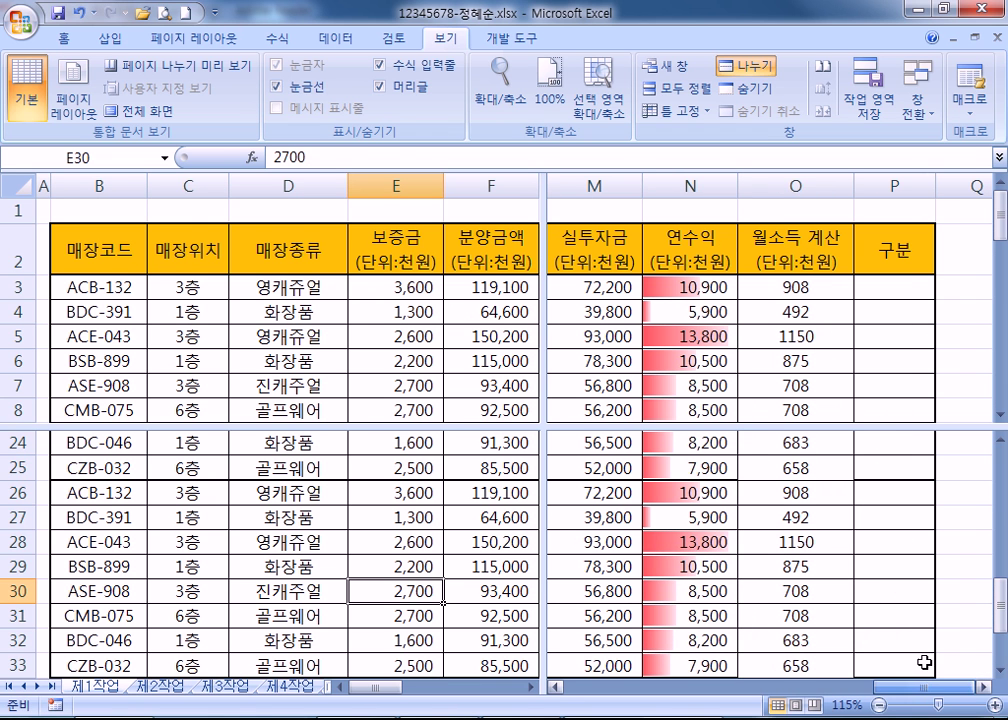
left_click(791, 311)
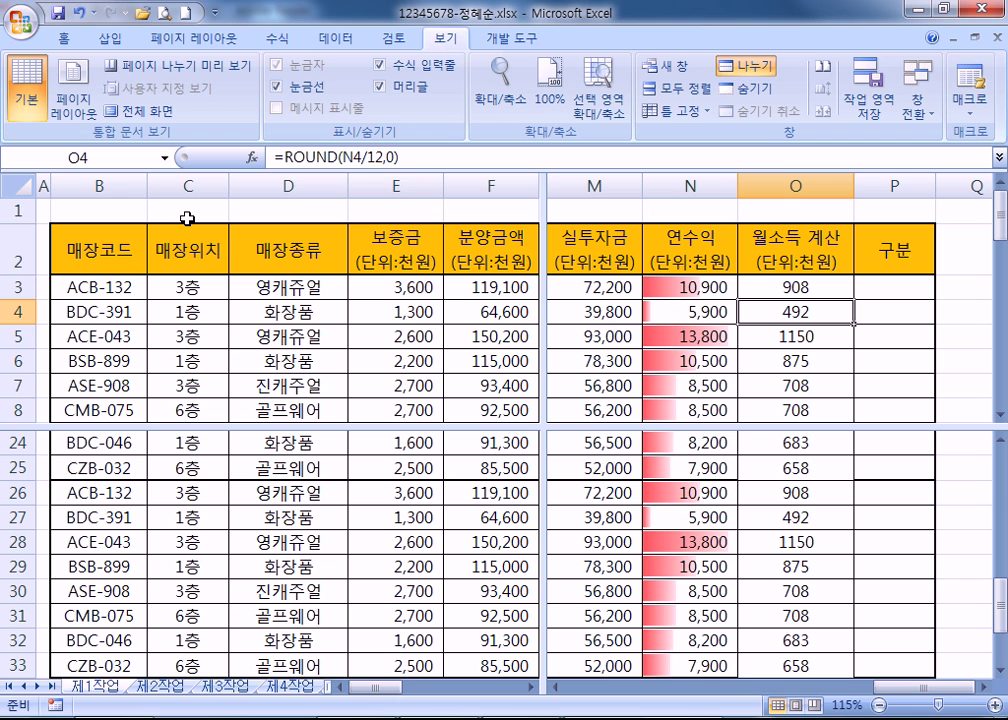
left_click(172, 290)
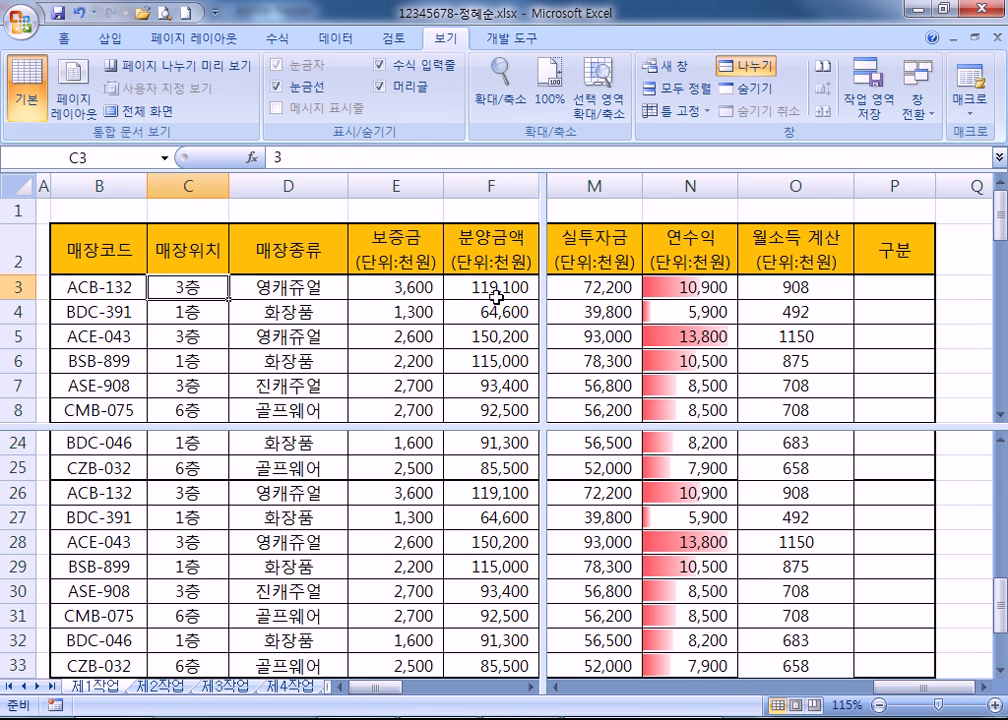
Change cell C3 from 3층 to 6층.
type("6cmd")
key("BackSpace")
key("BackSpace")
key("BackSpace")
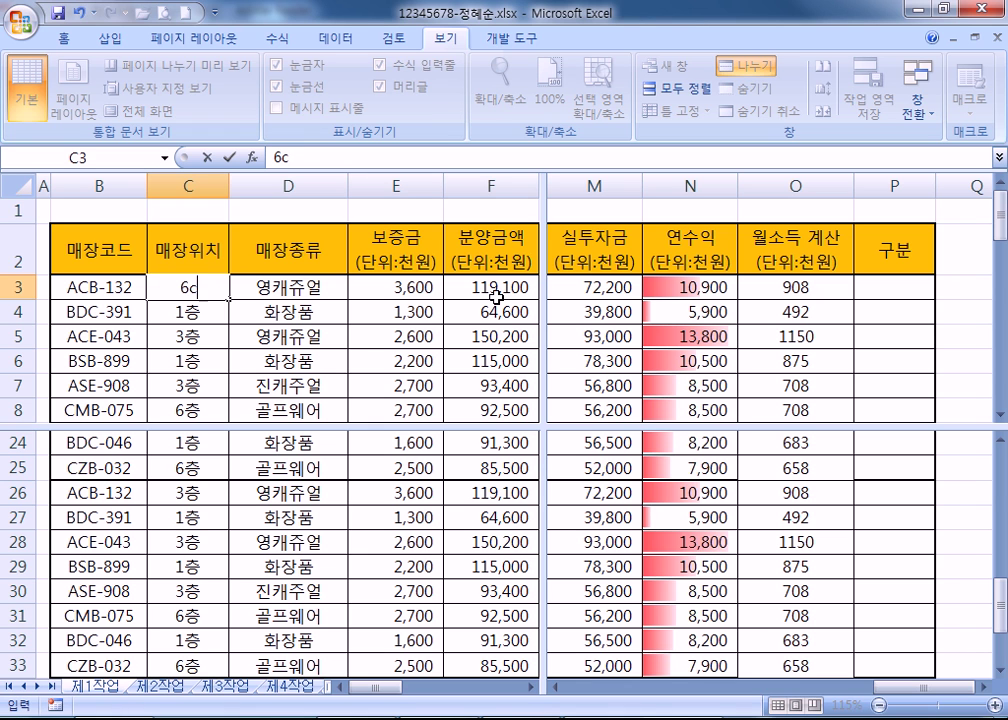
type("층")
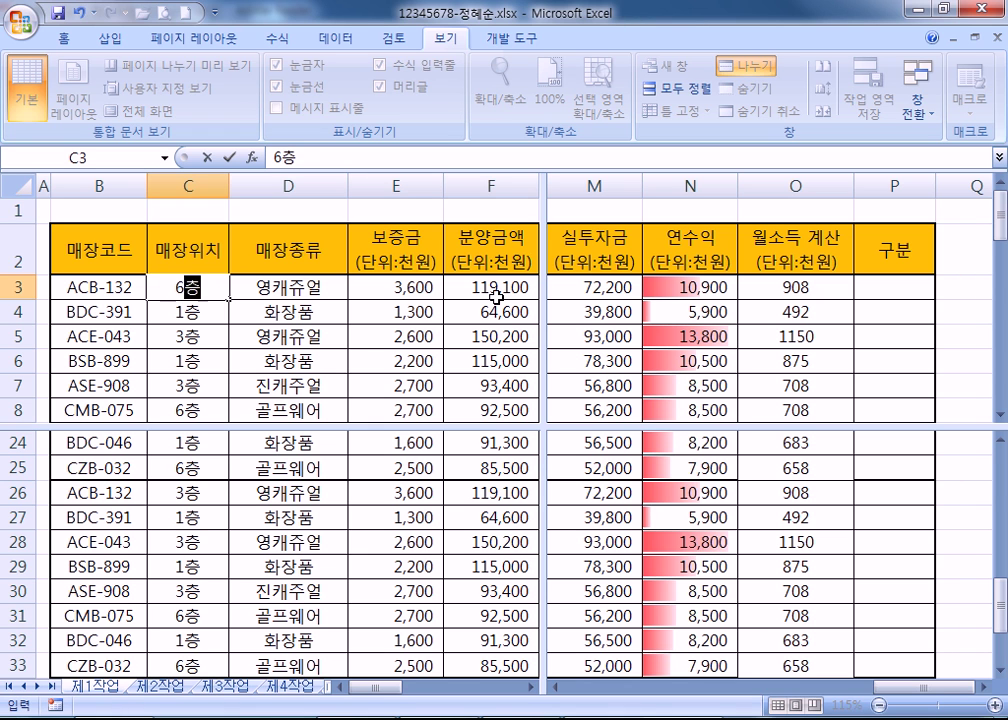
key("Return")
left_click(192, 287)
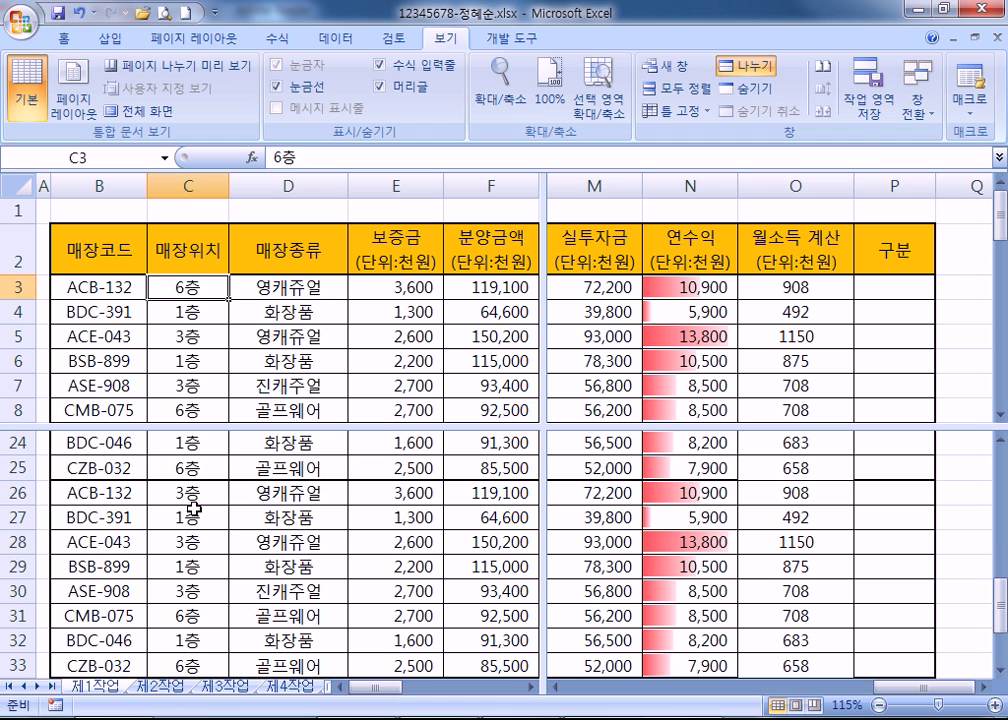
left_click(191, 493)
scroll(190, 492, "up", 8)
left_click(190, 518)
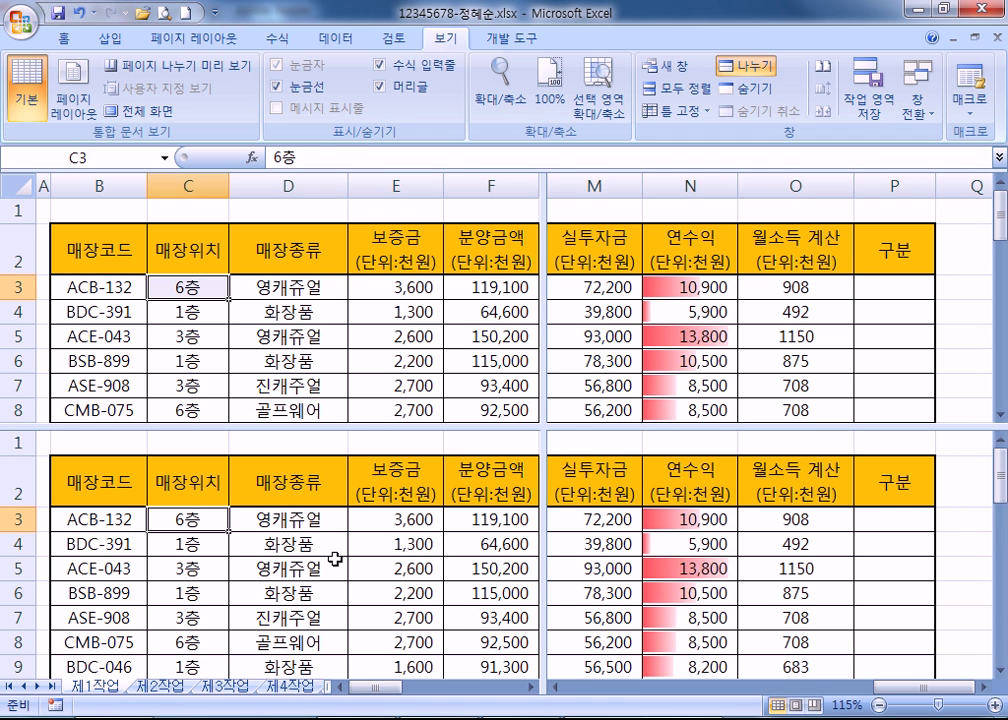
Bring the right panes back to column A and fill cell C3 yellow.
left_click(742, 262)
key("ctrl+Home")
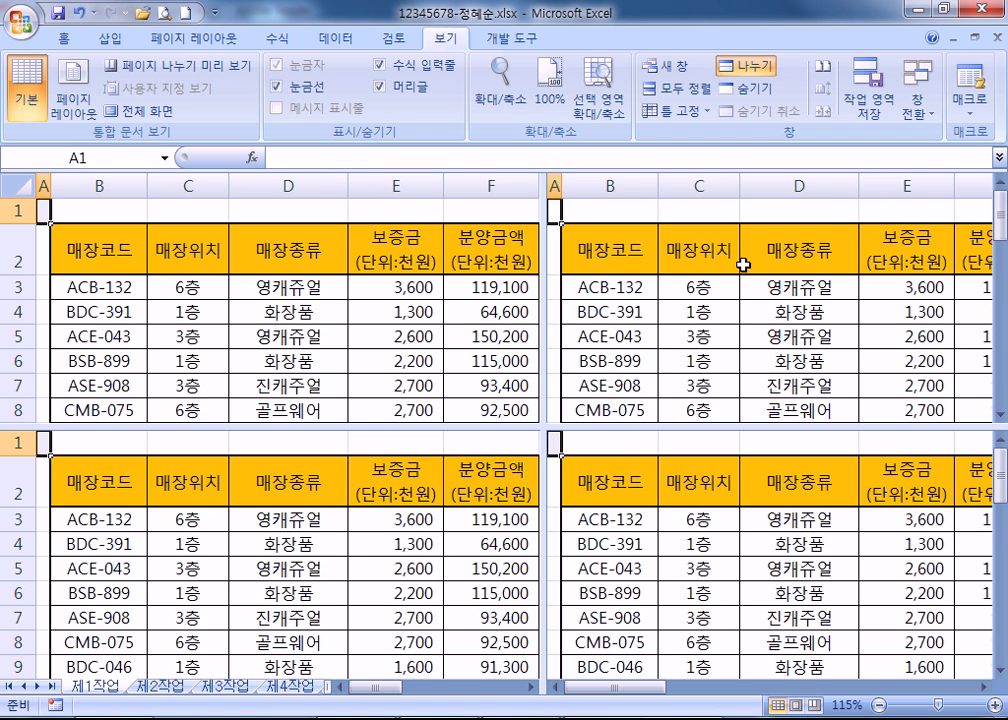
left_click(700, 287)
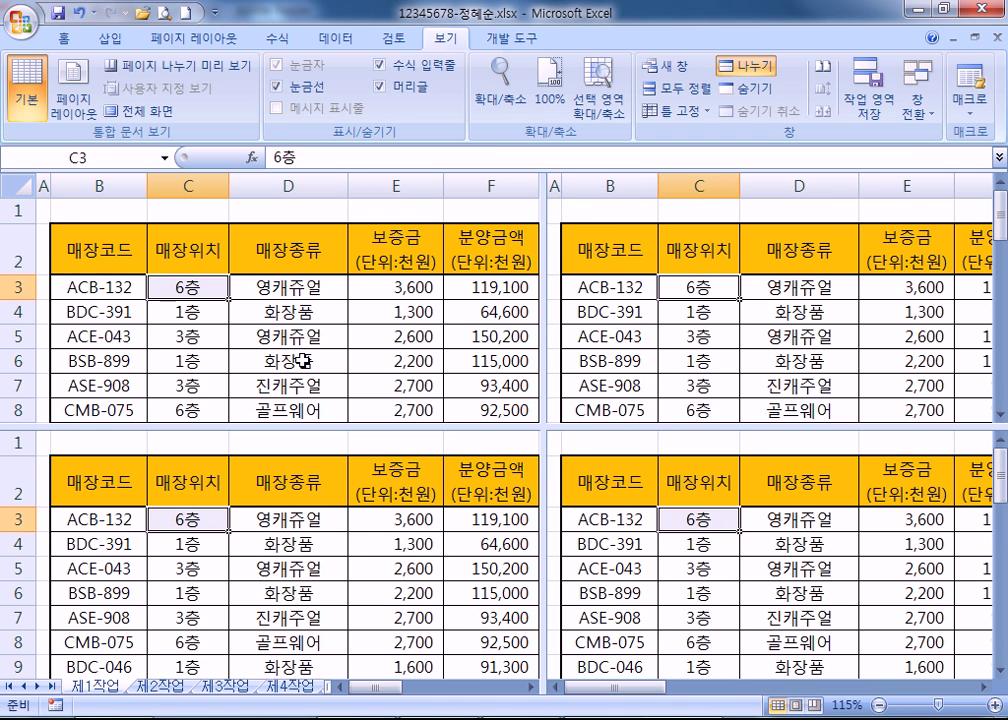
left_click(63, 38)
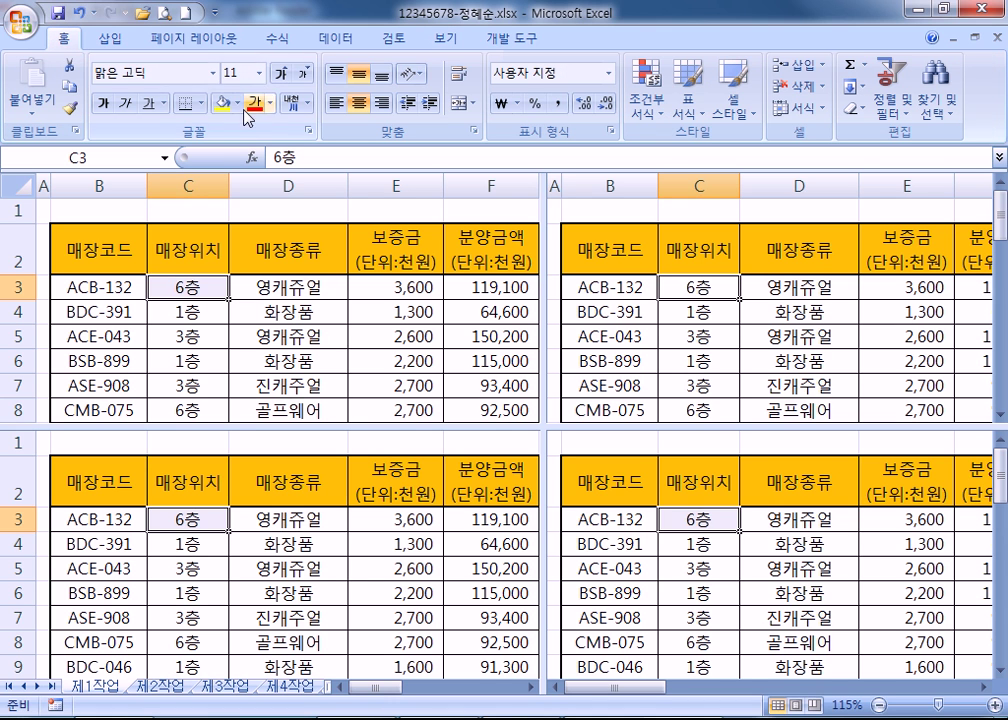
left_click(222, 102)
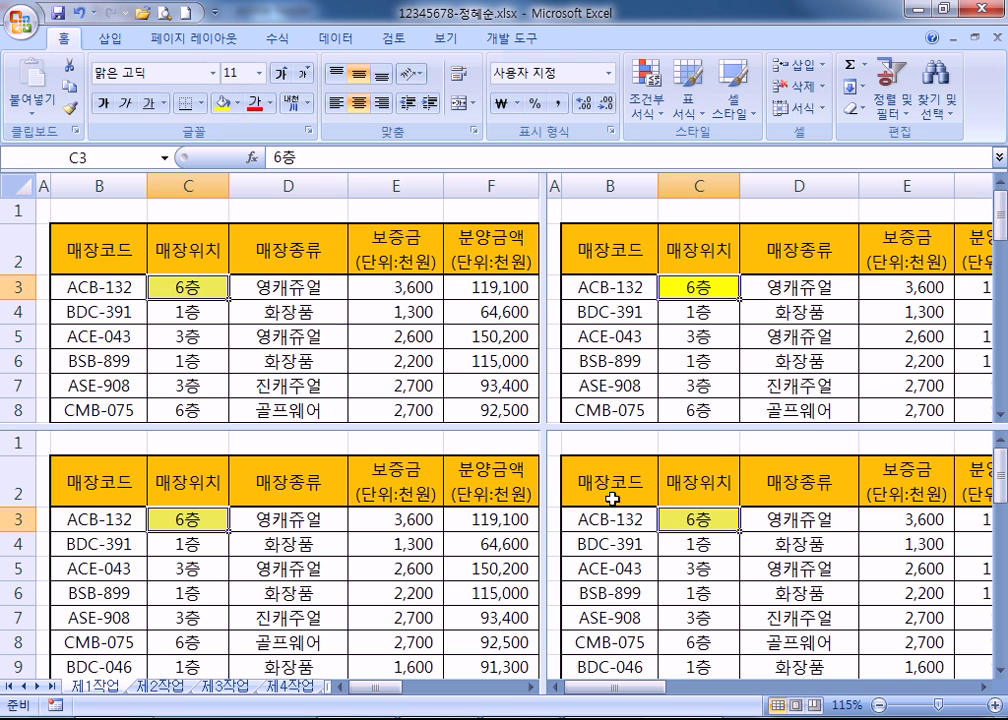
Look at the PDF notes, then drag Excel's split point up and to the left.
key("alt+Tab")
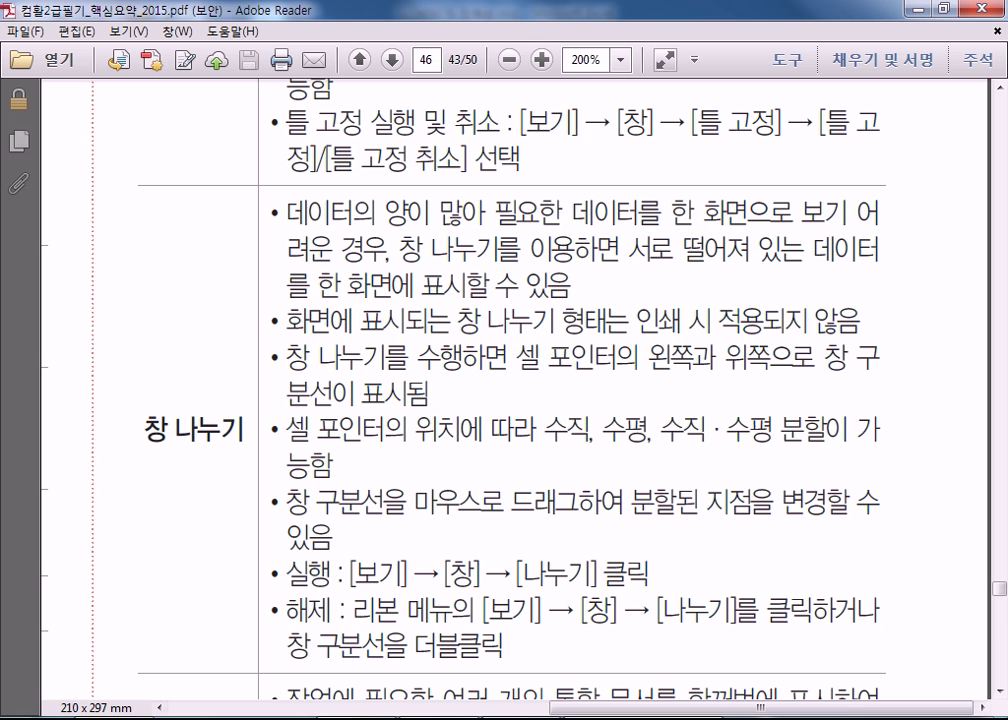
left_click(677, 667)
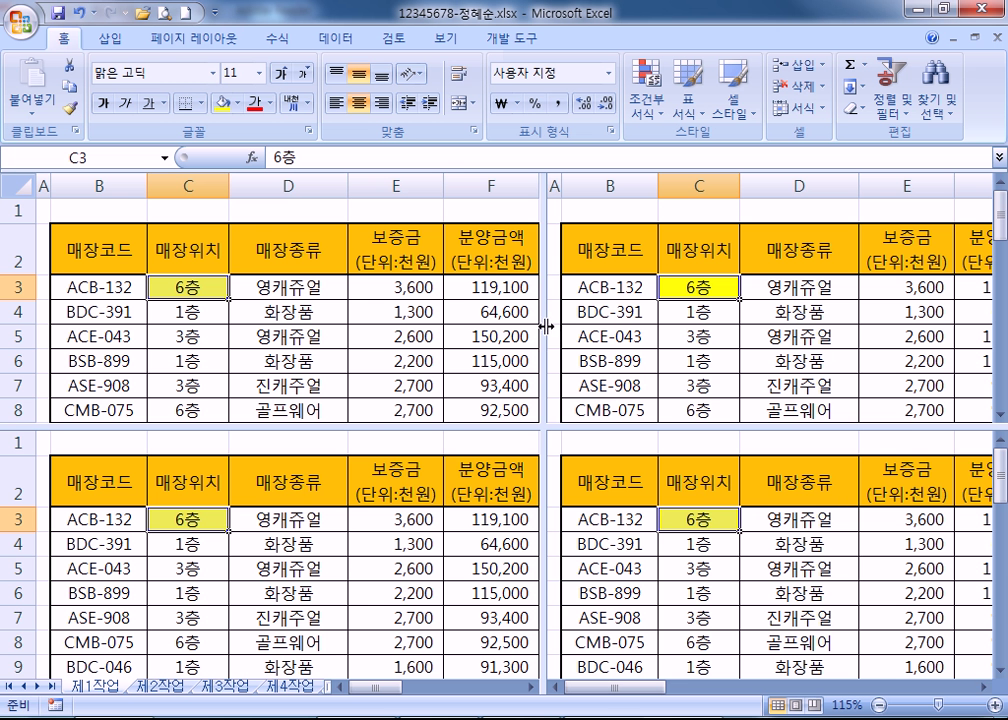
left_click_drag(547, 428, 449, 378)
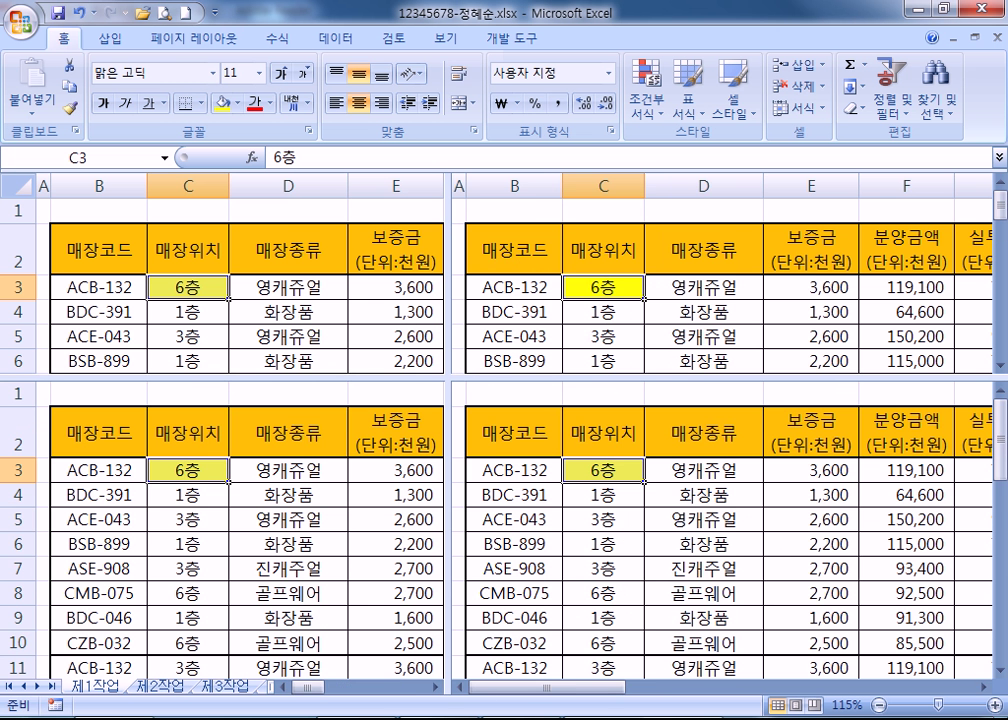
Scroll the PDF to the 창 정렬 notes, then switch to the blank second workbook.
key("alt+Tab")
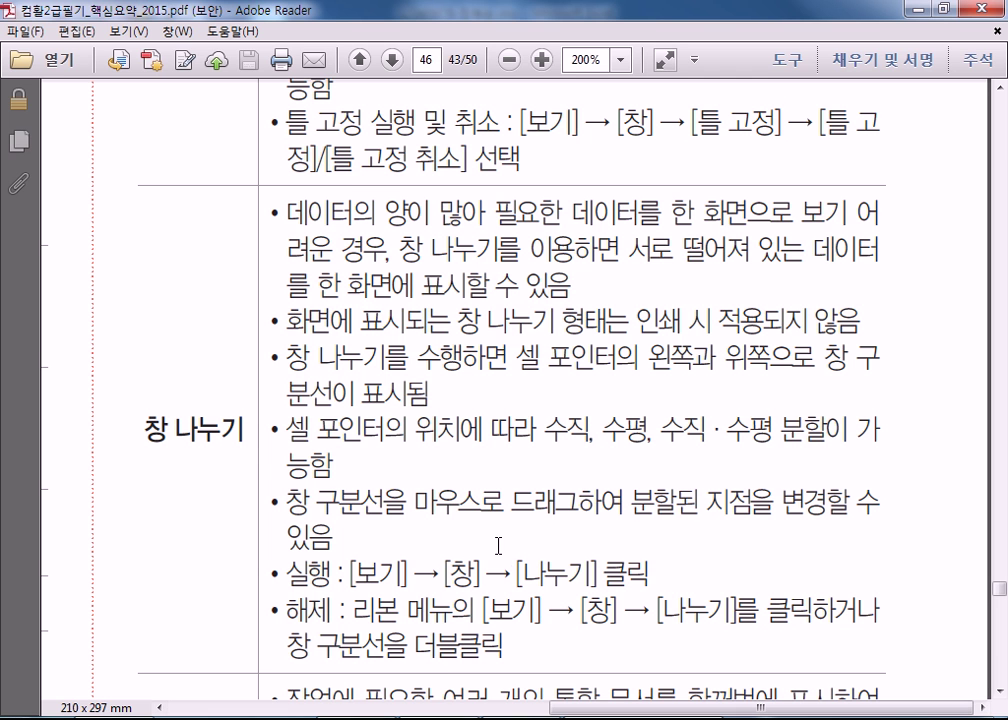
scroll(413, 512, "down", 3)
scroll(410, 508, "down", 3)
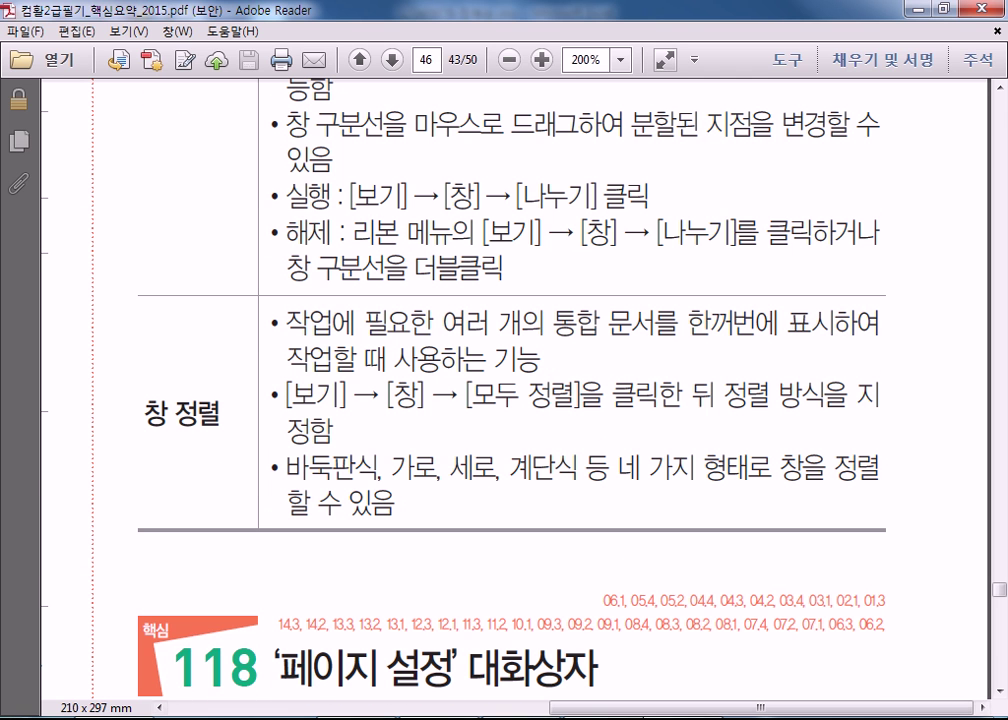
key("alt+Tab")
key("ctrl+Tab")
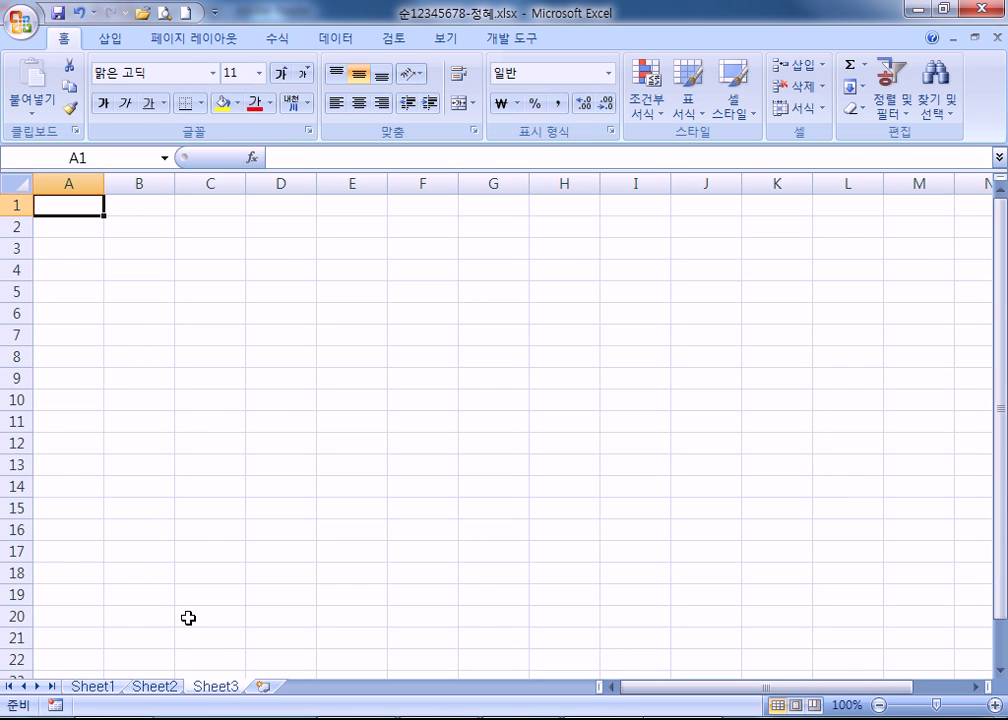
Close the blank workbook from the Office button menu.
left_click(158, 686)
left_click(22, 20)
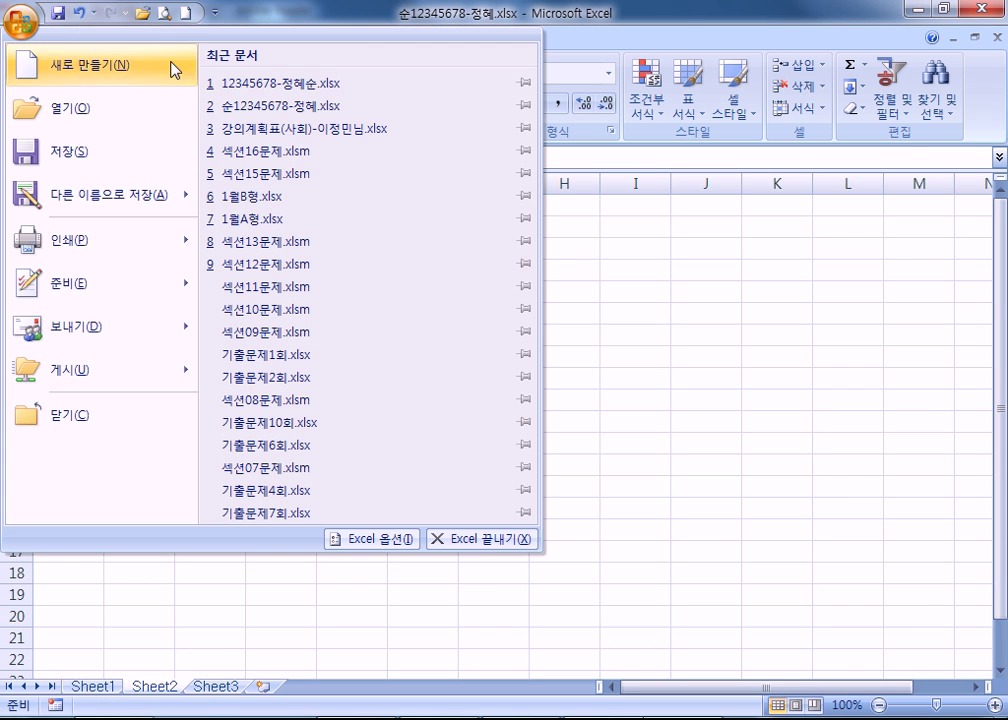
left_click(995, 37)
left_click(995, 37)
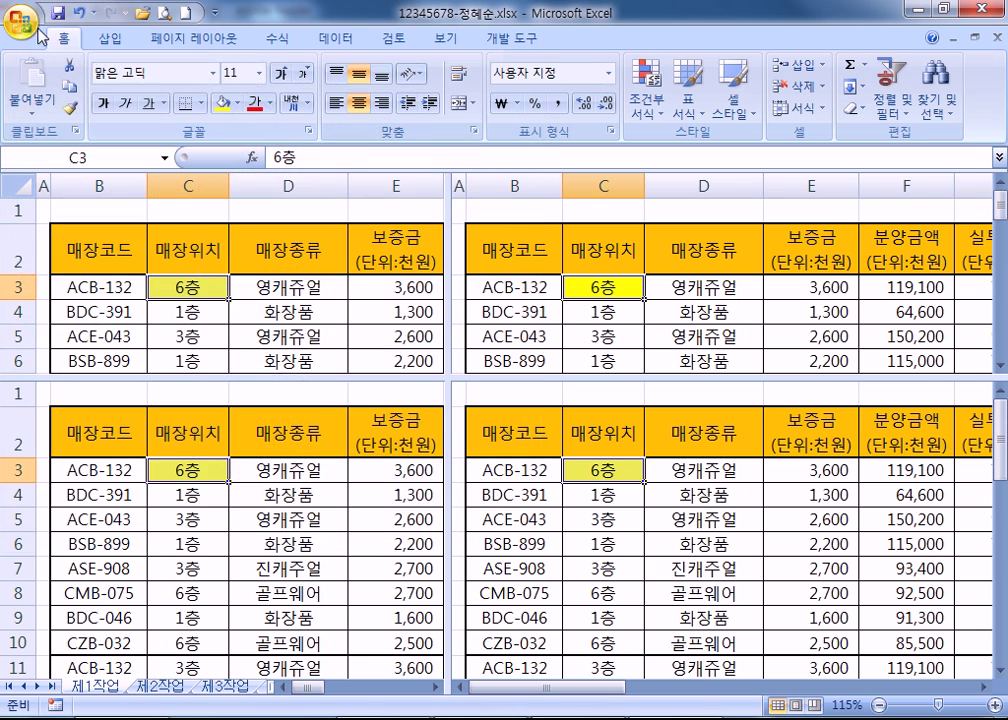
Open 1월B형.xlsx from recent documents and show its 제1작업 sheet.
left_click(37, 30)
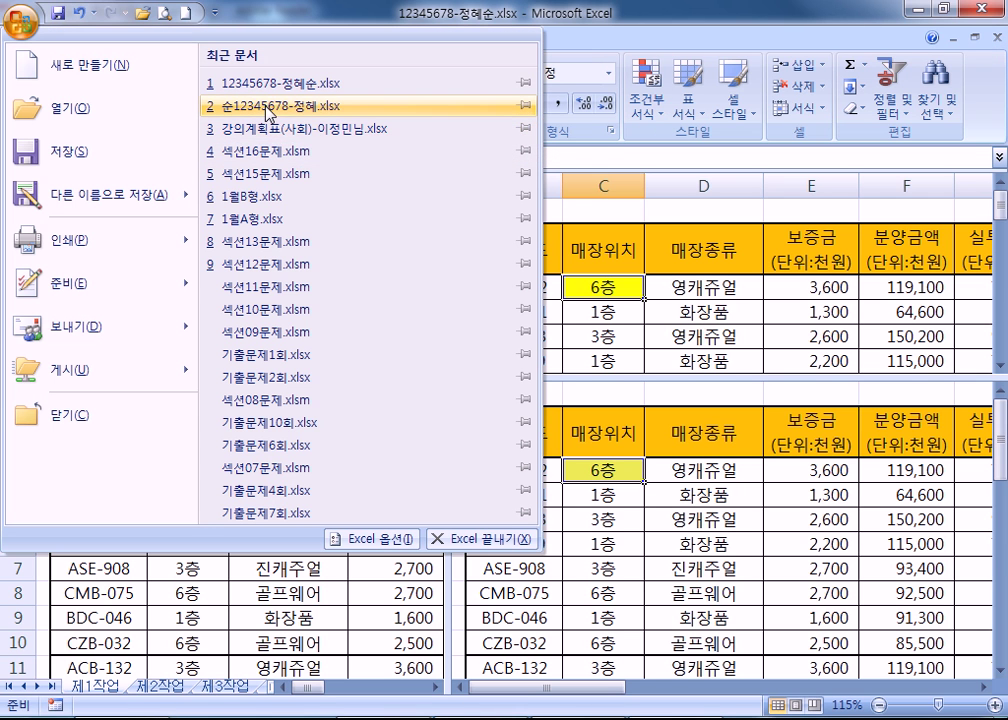
left_click(216, 197)
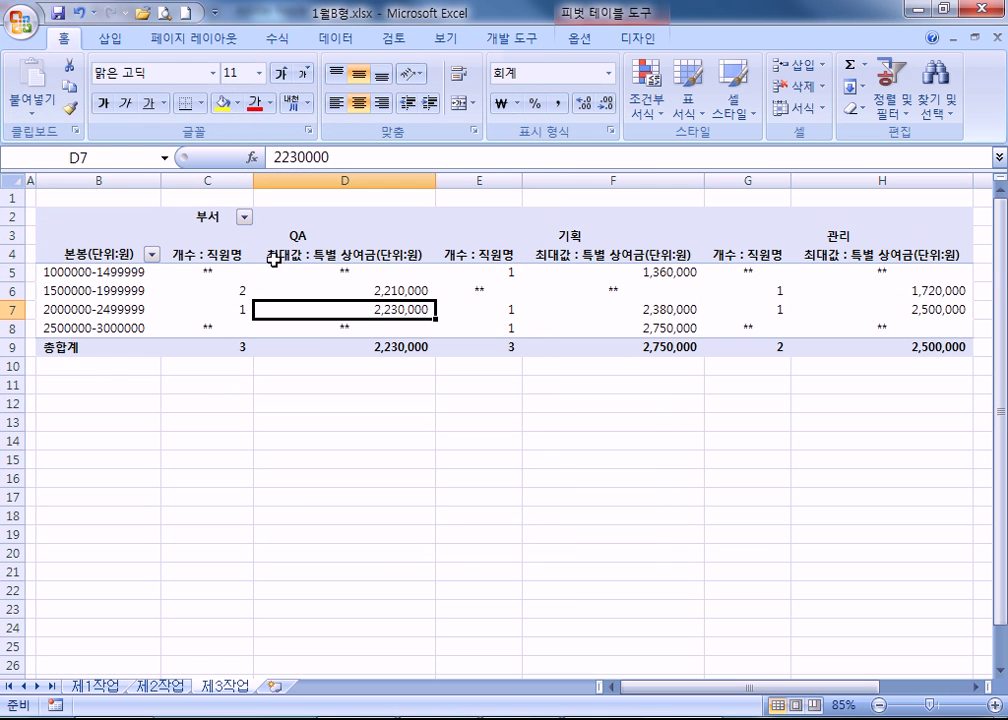
left_click(106, 688)
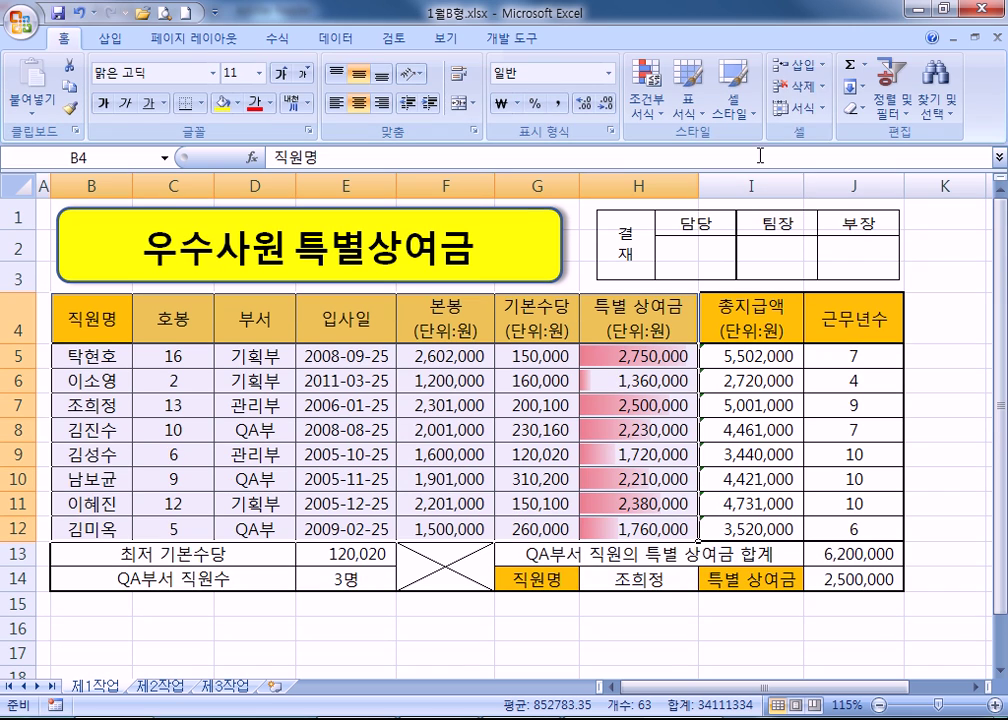
left_click(445, 40)
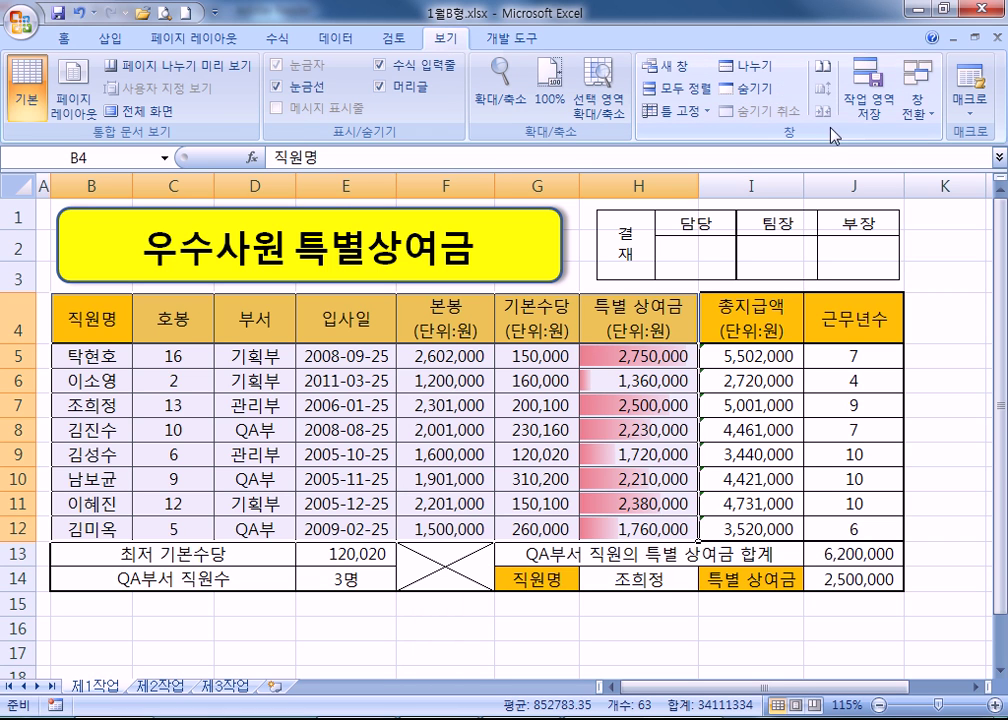
Arrange the open workbooks horizontally with Arrange All.
left_click(704, 92)
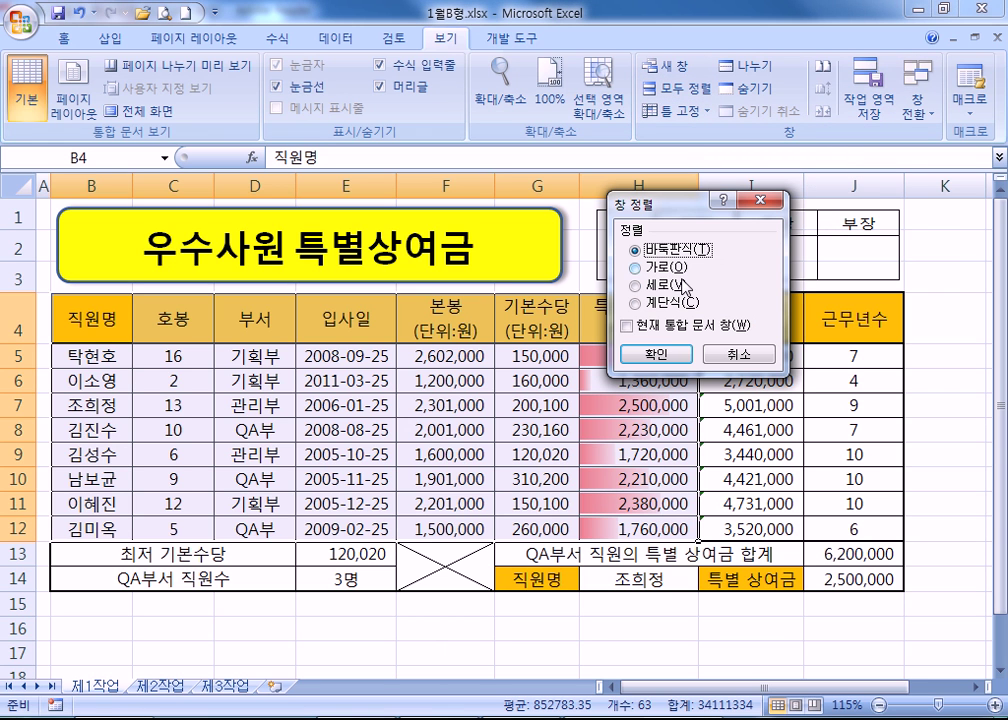
left_click(636, 268)
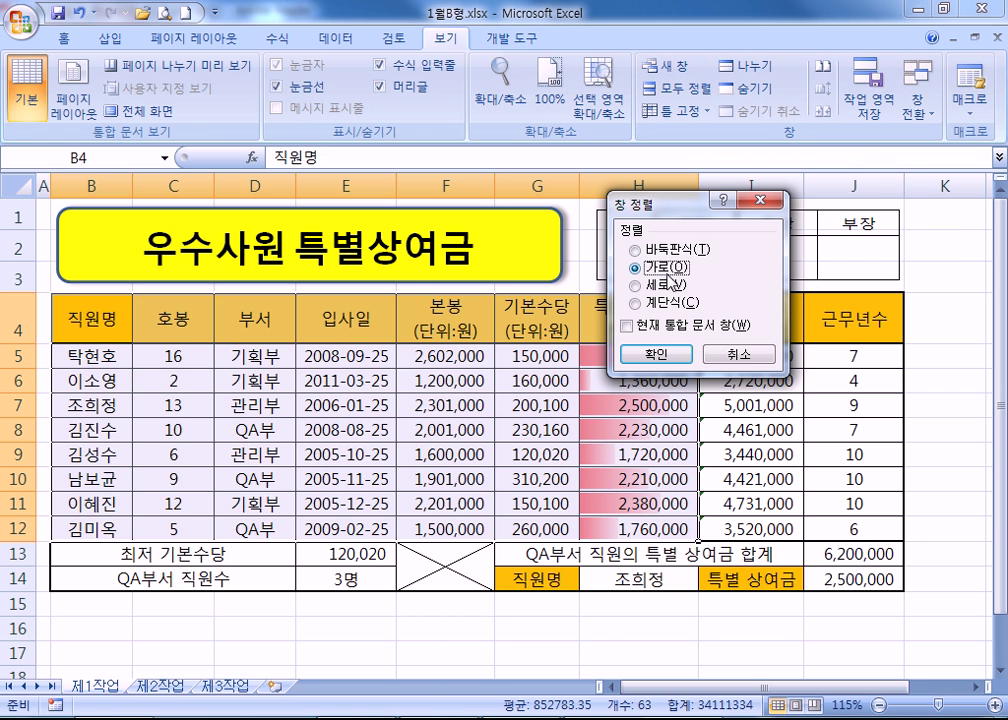
left_click(651, 362)
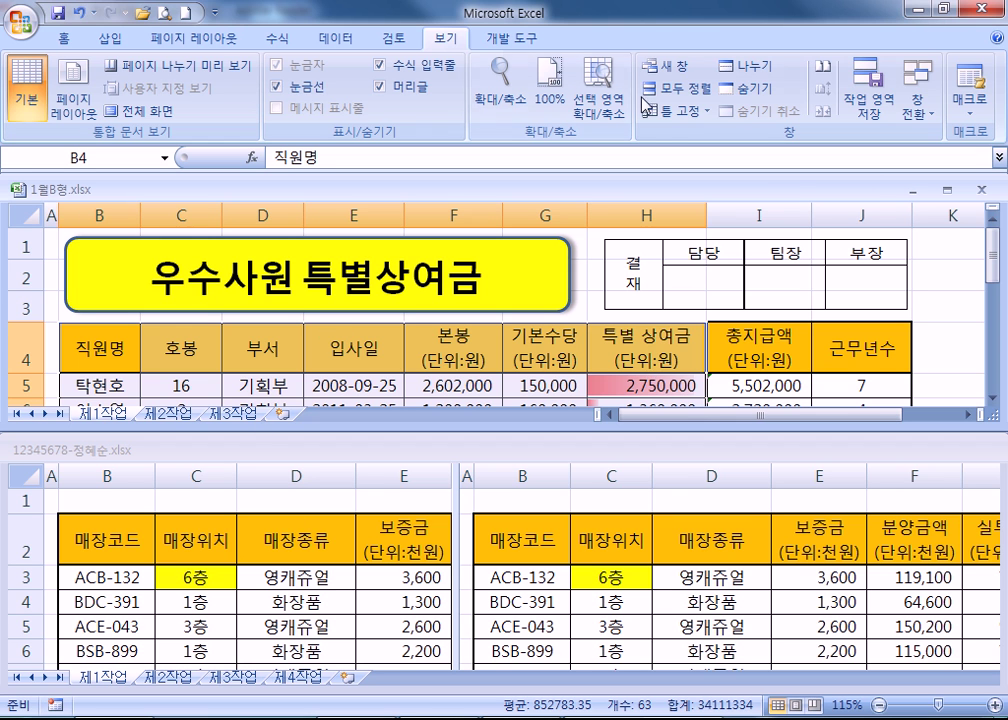
Rearrange the workbooks vertically, side by side, with Arrange All.
left_click(680, 88)
left_click(634, 285)
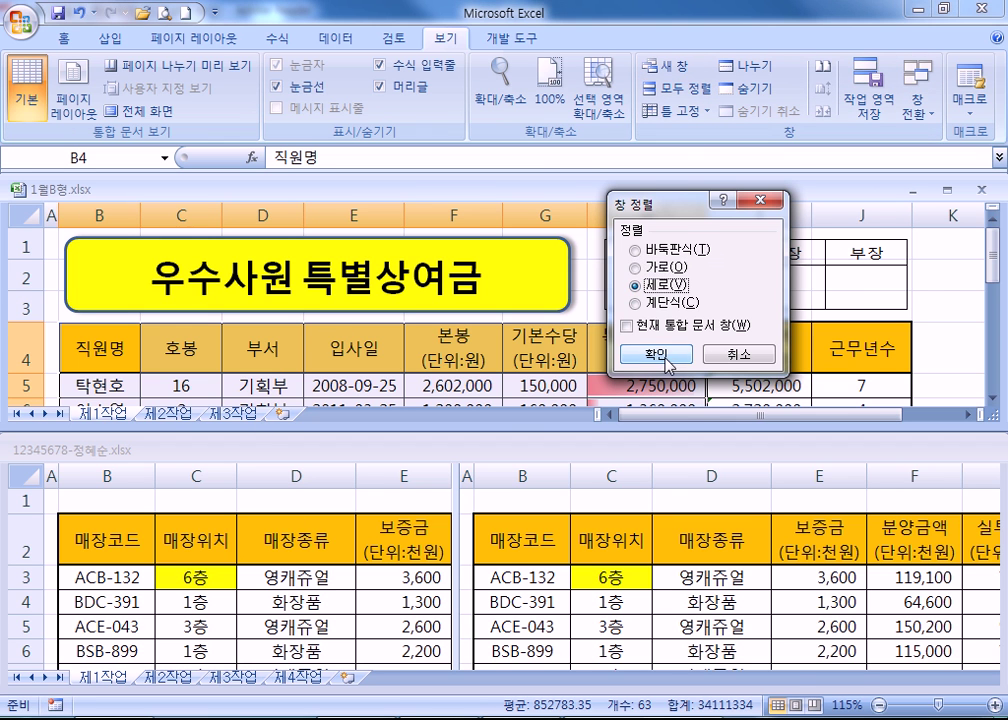
left_click(667, 356)
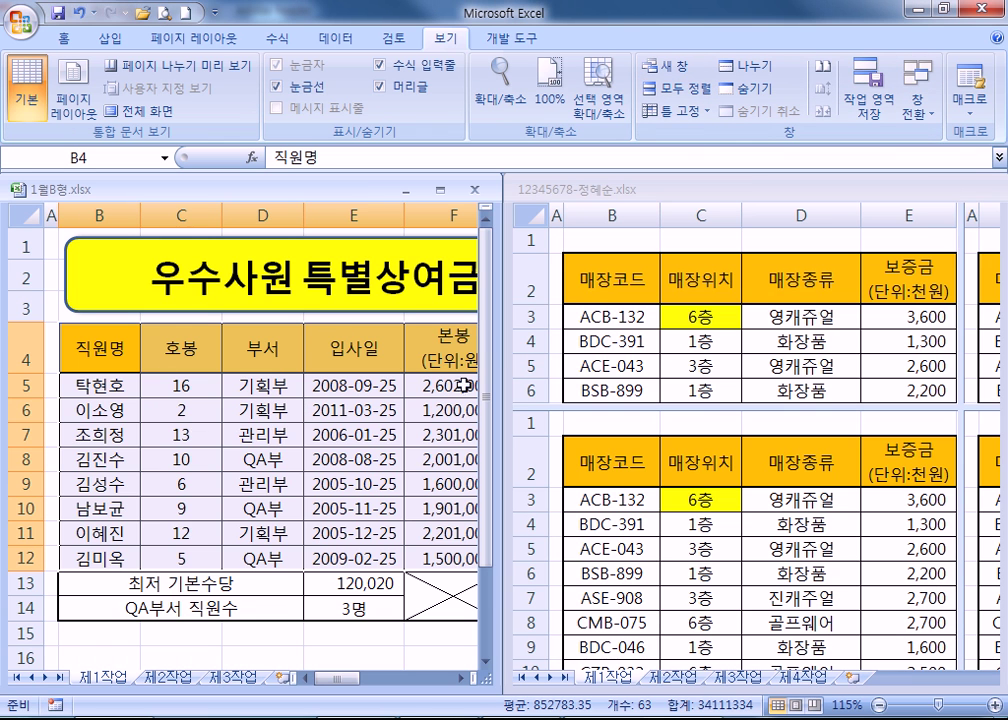
left_click(690, 110)
left_click(680, 88)
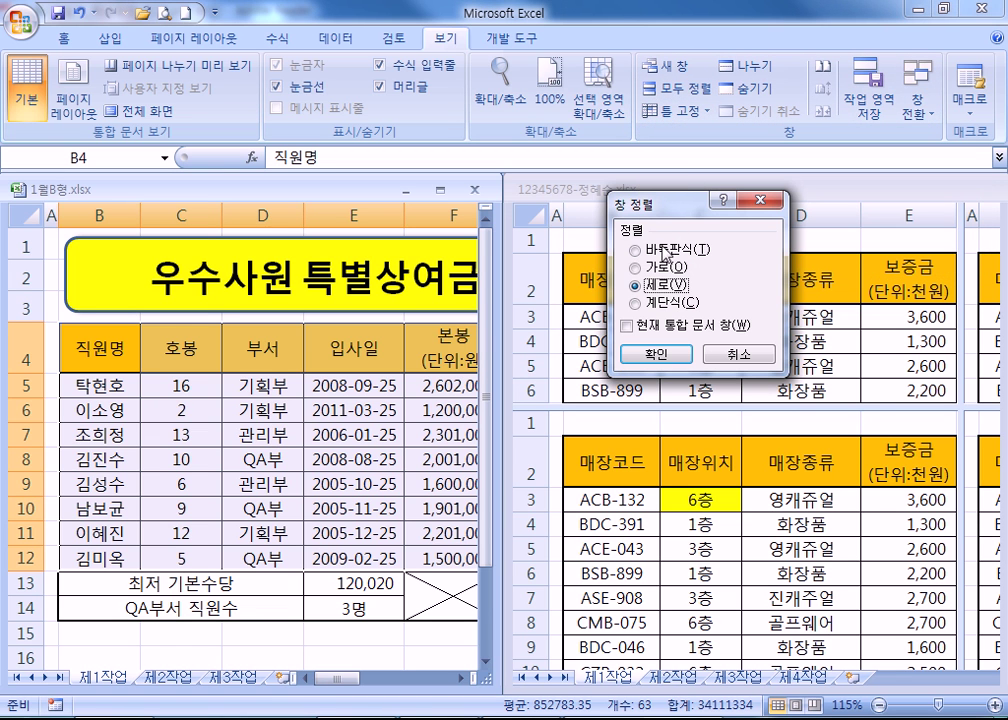
left_click(655, 354)
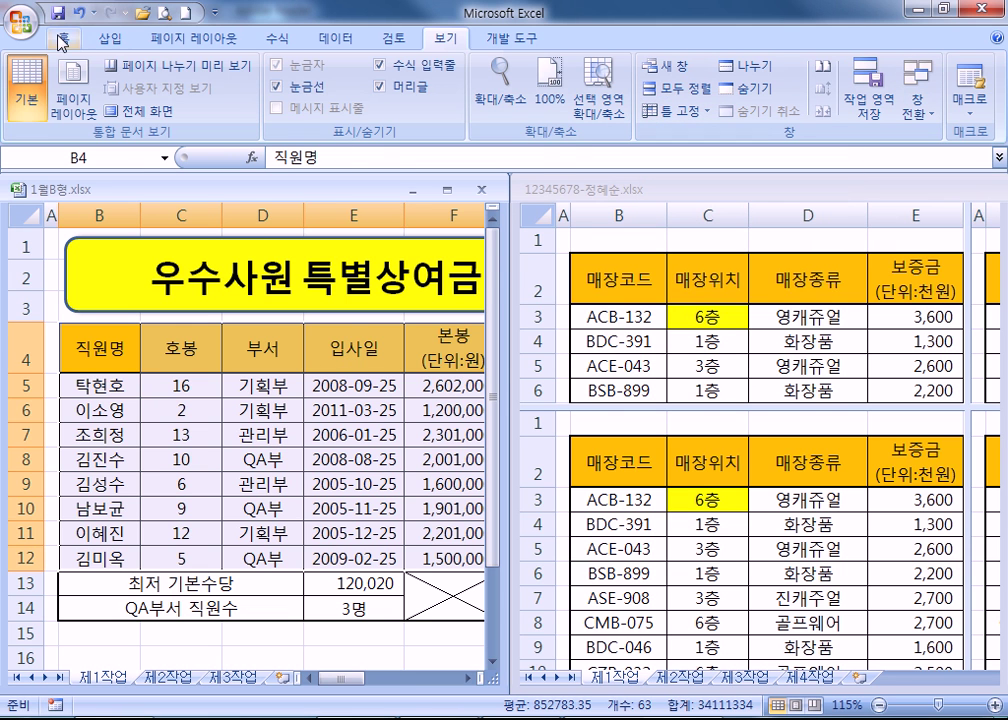
left_click(22, 19)
Open 섹션07문제.xlsm from the recent workbooks list.
left_click(296, 335)
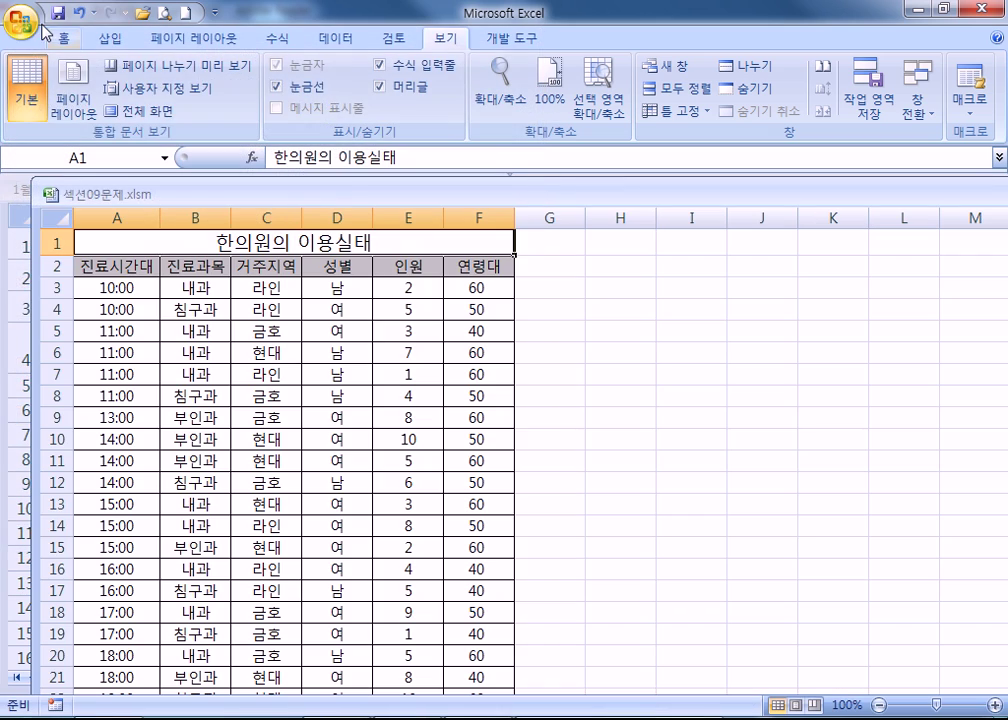
left_click(22, 19)
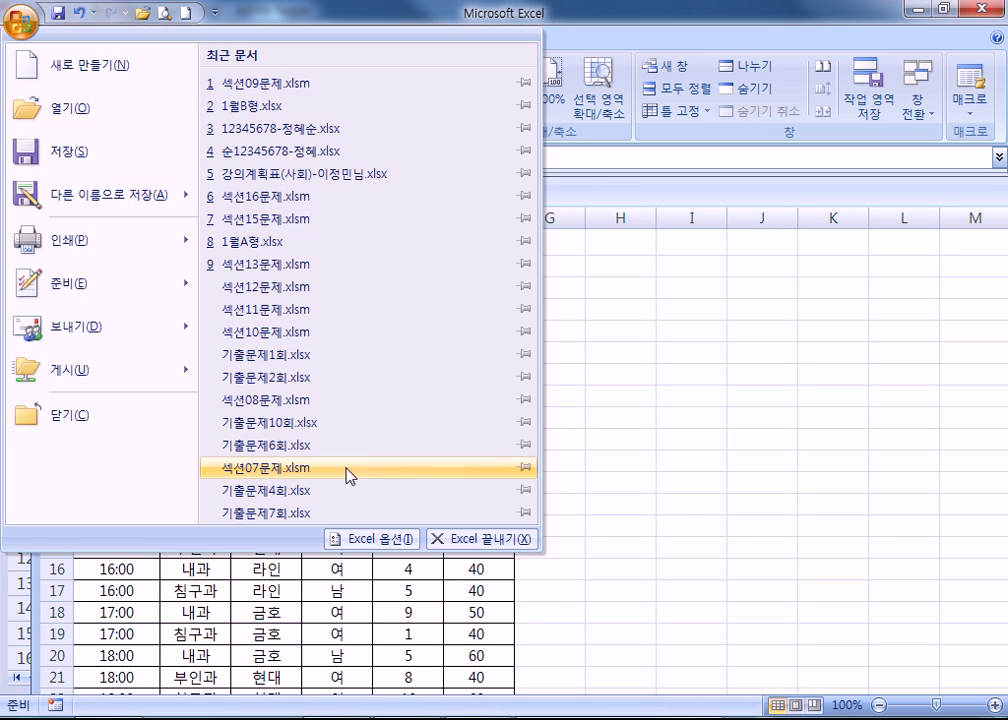
left_click(349, 473)
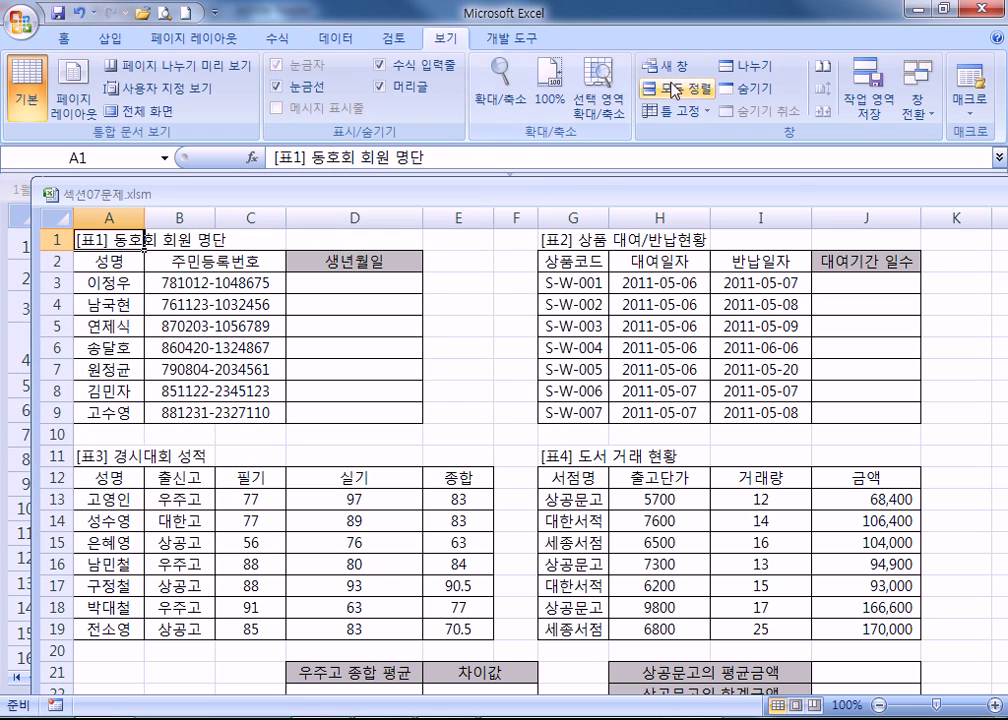
Arrange the open workbooks horizontally, then vertically.
left_click(678, 88)
left_click(634, 267)
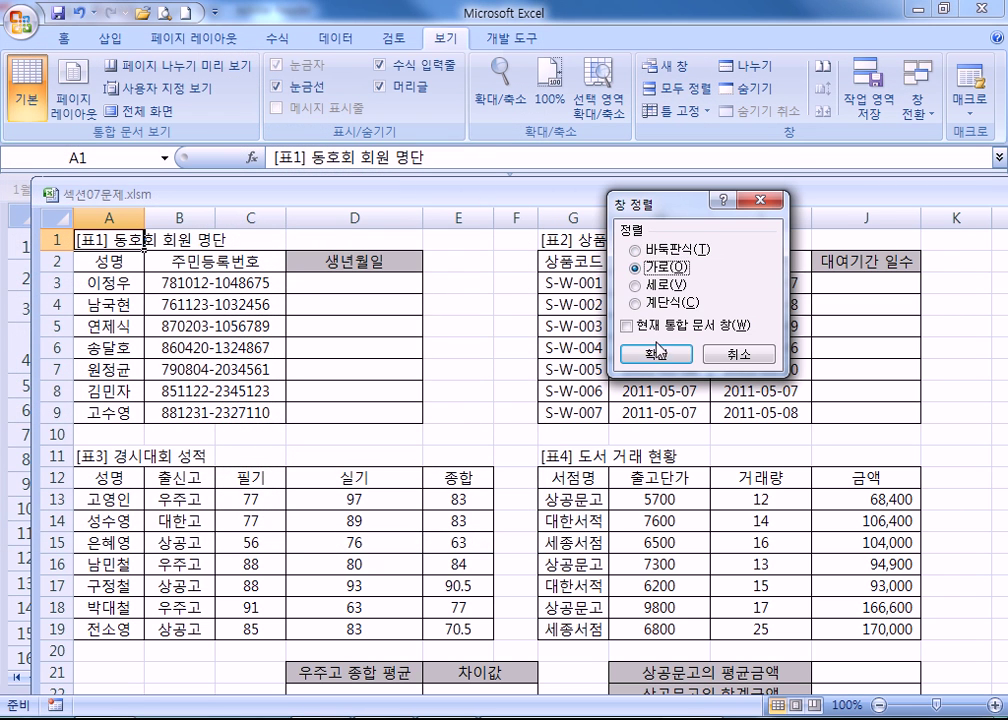
left_click(656, 354)
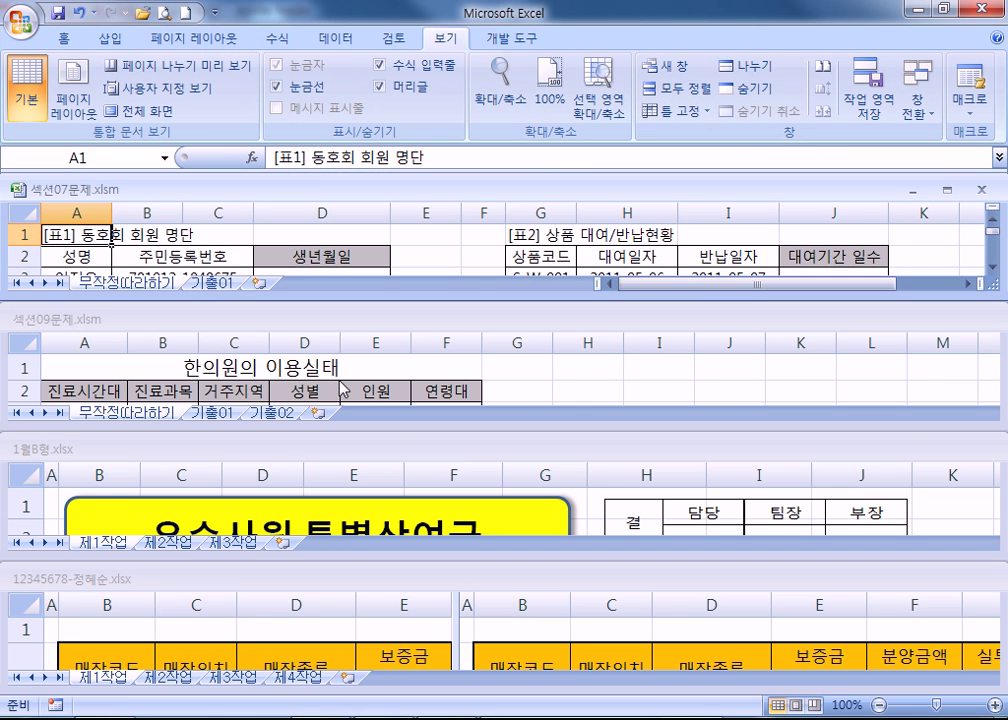
left_click(676, 88)
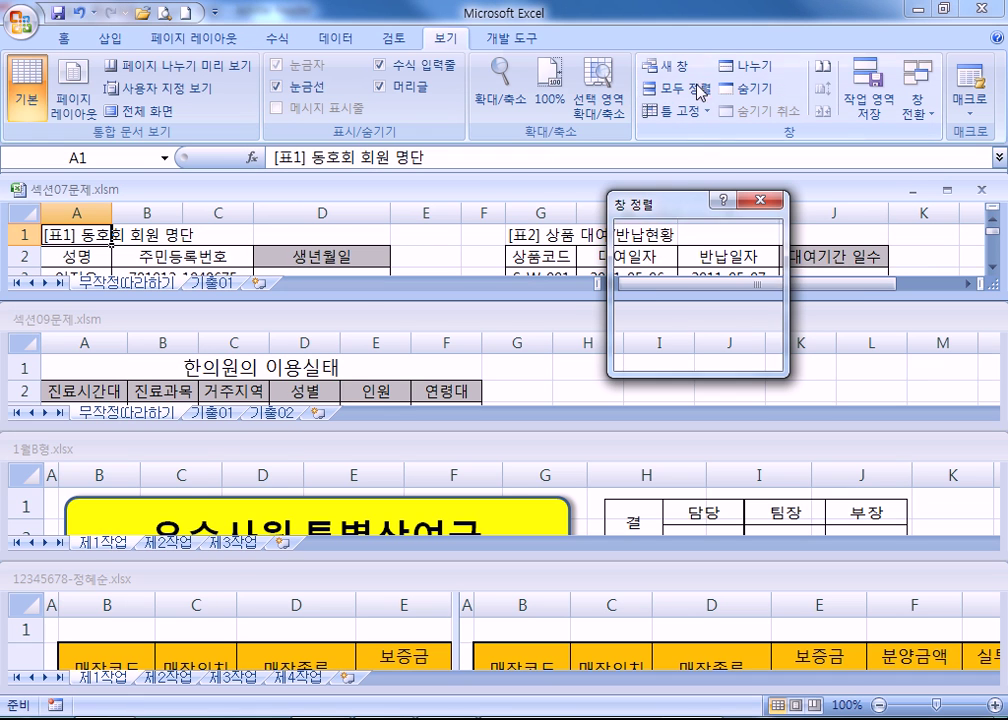
left_click(655, 284)
left_click(656, 354)
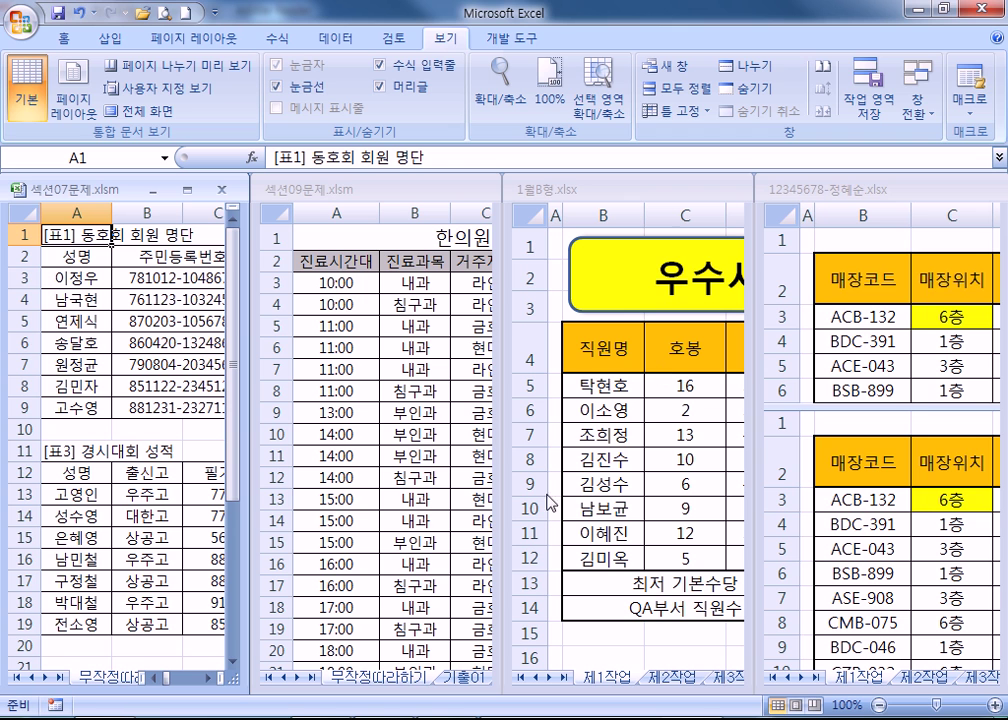
Arrange the open workbooks tiled, then cascaded.
left_click(671, 92)
left_click(636, 249)
left_click(640, 353)
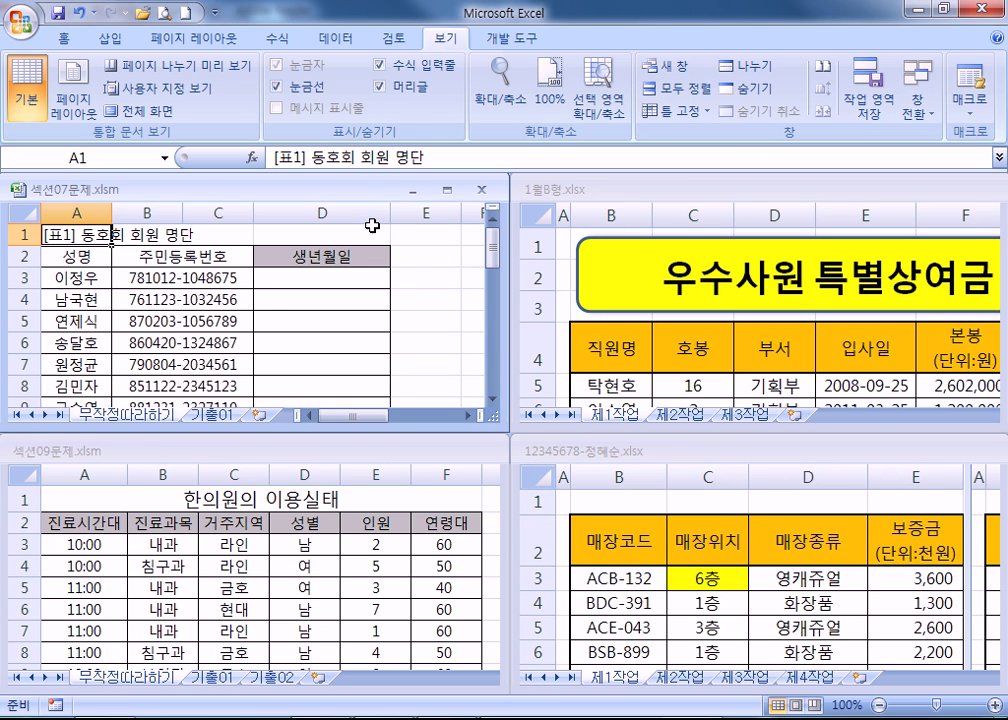
left_click(673, 89)
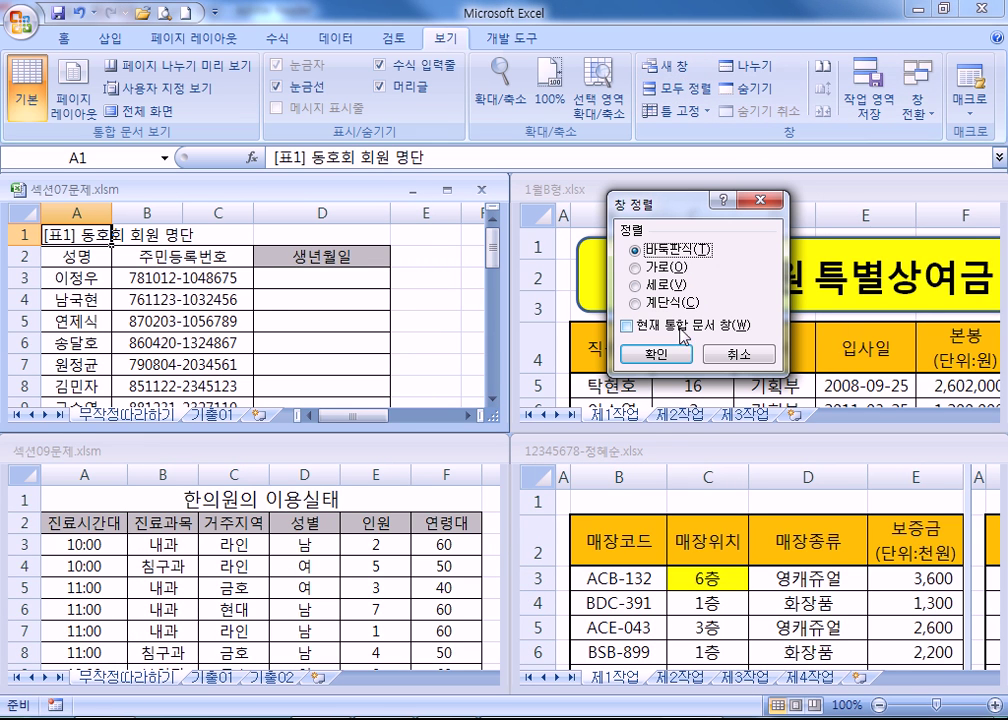
left_click(678, 303)
left_click(655, 353)
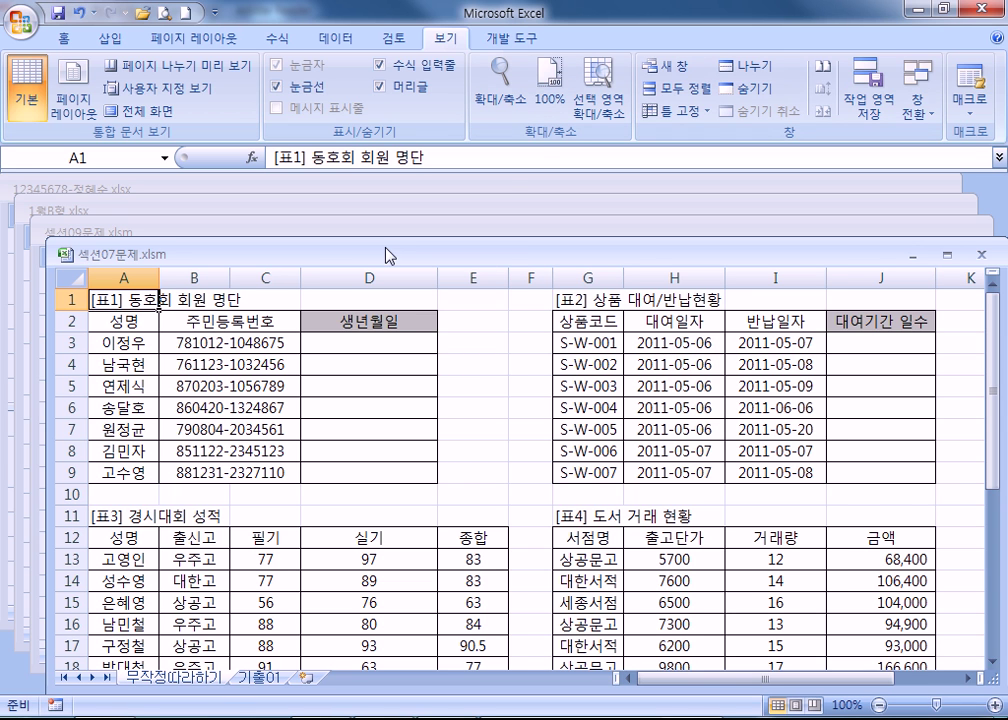
Maximize the 섹션07문제.xlsm window and open a second window of it.
left_click_drag(389, 254, 367, 221)
left_click(924, 219)
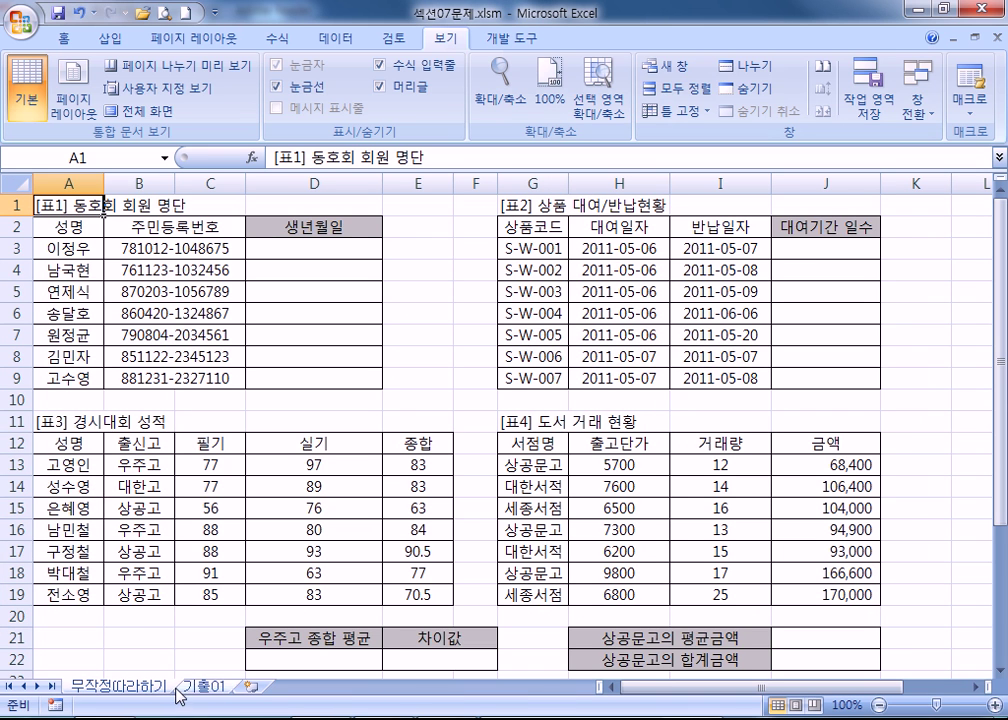
left_click(680, 67)
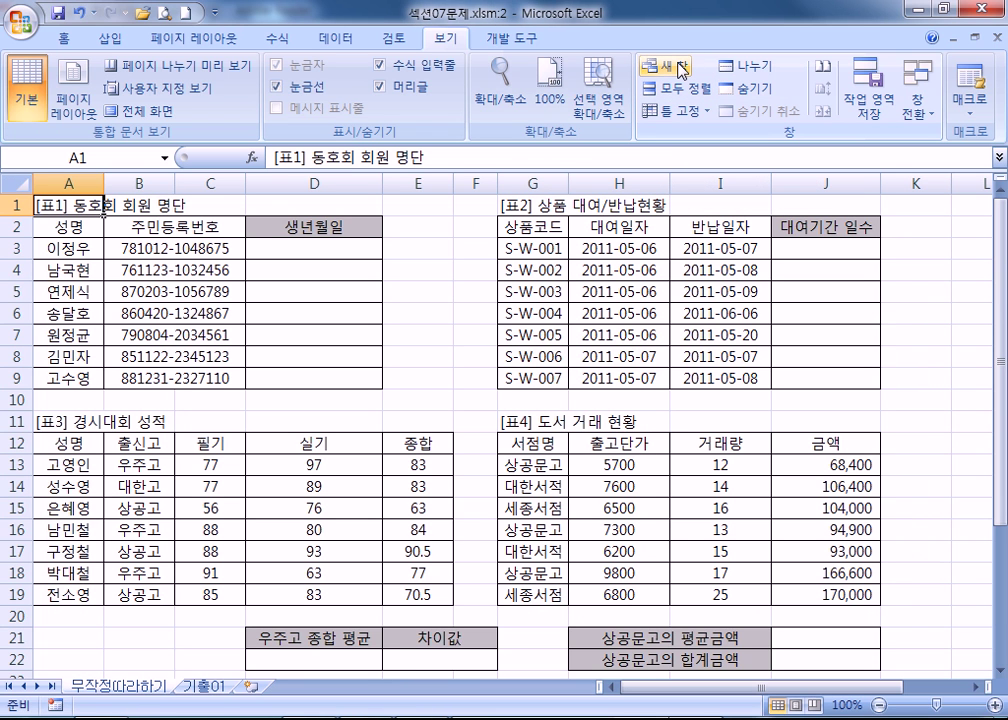
Open a third 섹션07문제.xlsm window and cycle between the open windows.
left_click(678, 67)
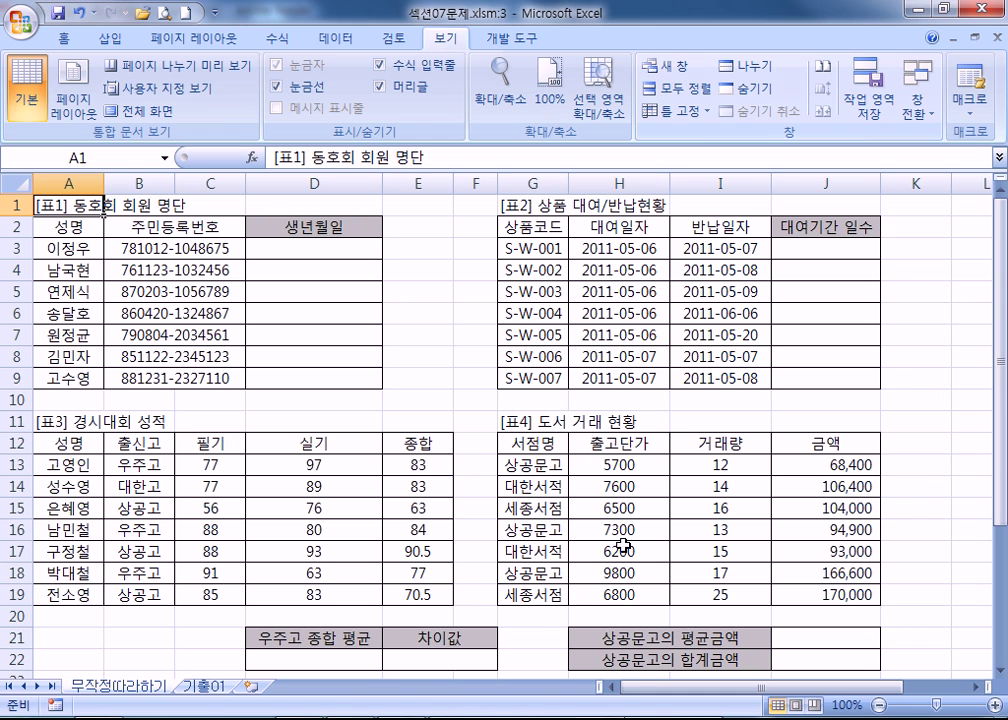
key("alt+Tab")
key("alt+Tab")
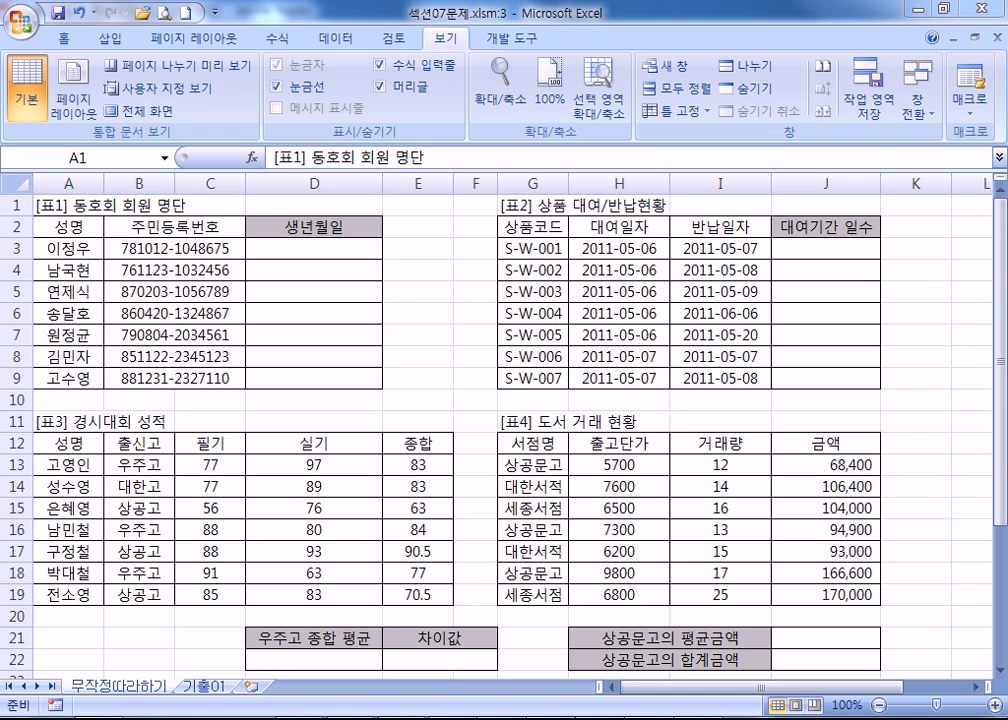
key("alt+Tab")
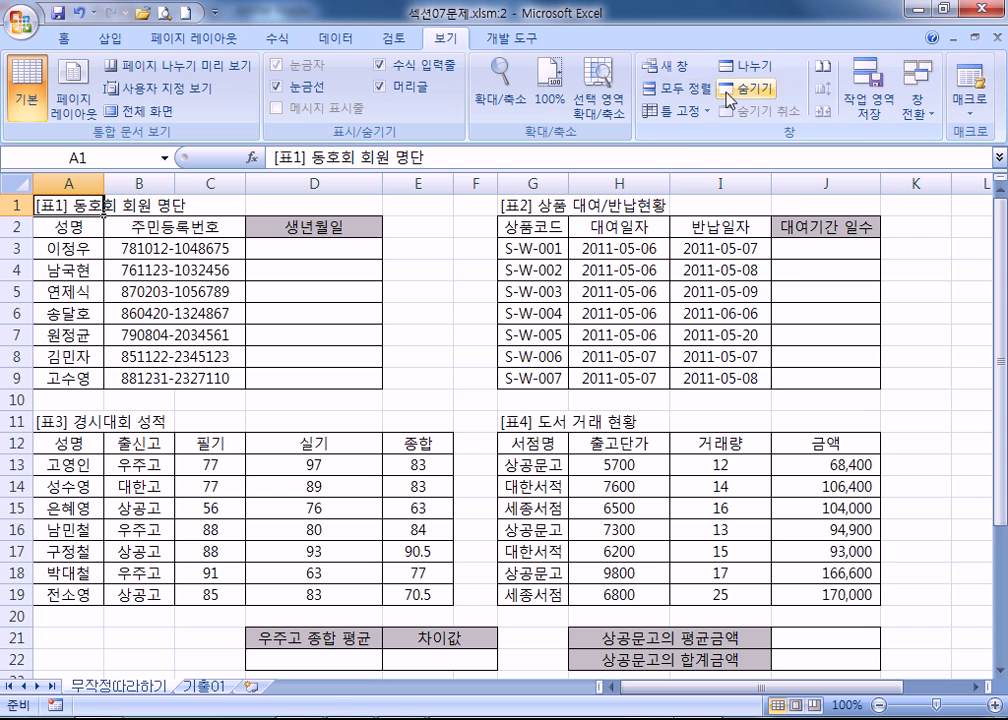
Tile all six workbook windows with Arrange All set to Tiled.
left_click(680, 88)
left_click(632, 250)
left_click(614, 353)
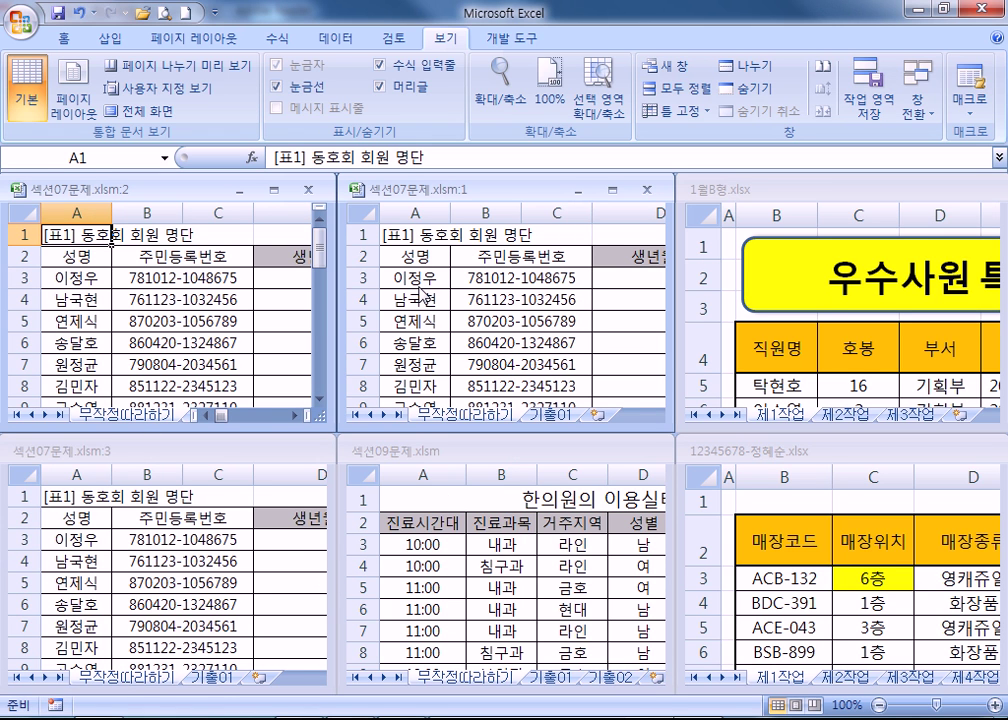
Maximize 1월B형.xlsx, open a second window of it, then restore and move it.
double_click(750, 189)
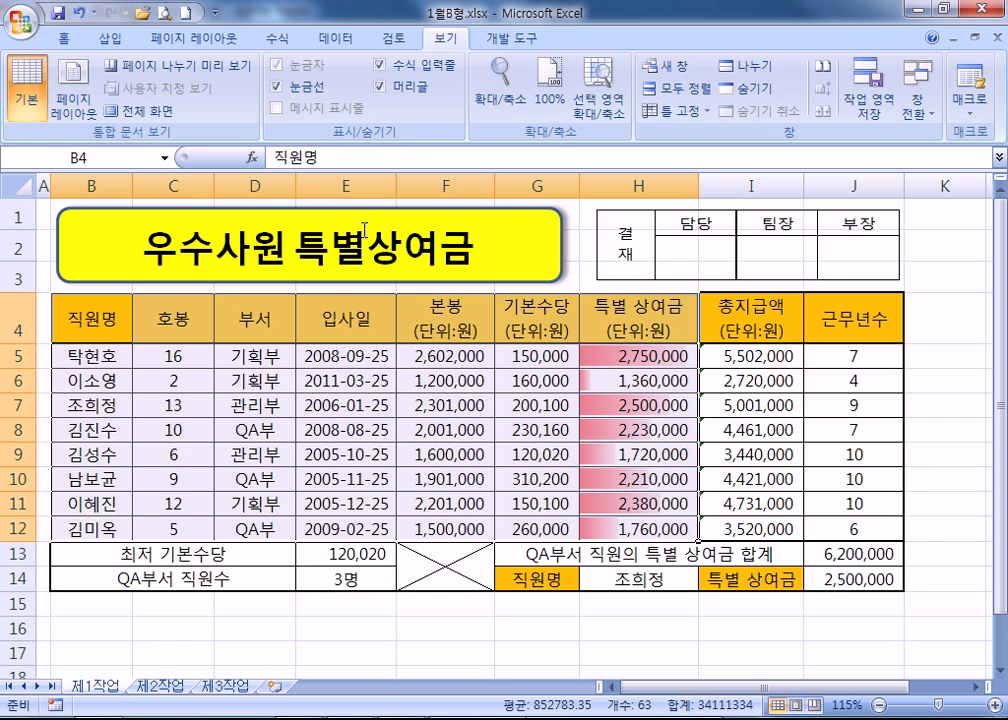
left_click(663, 67)
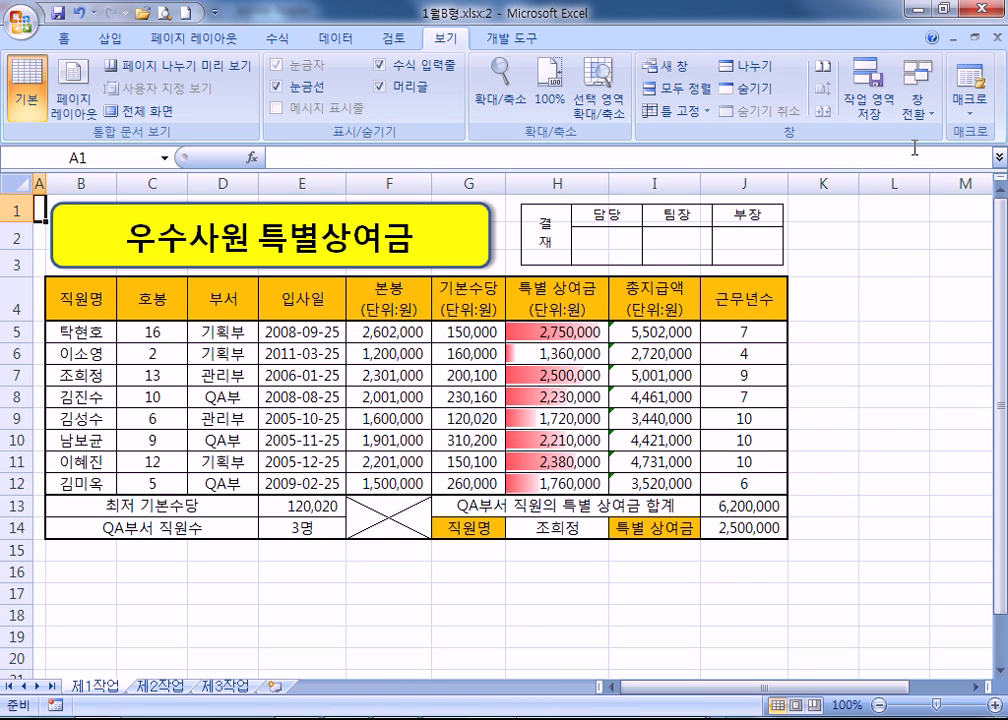
left_click(955, 45)
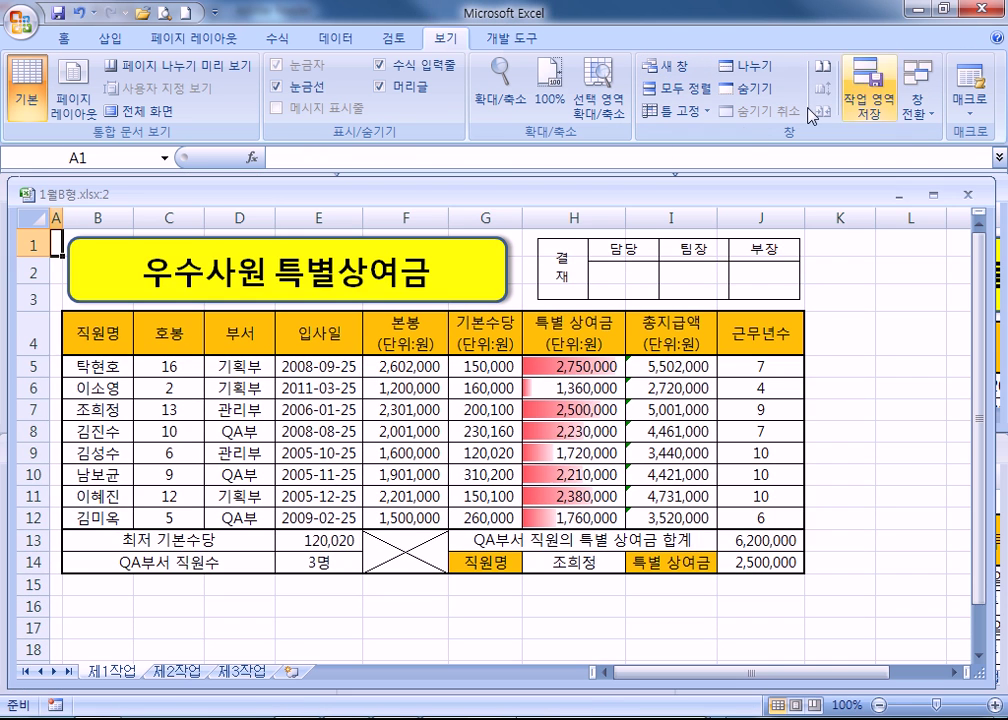
left_click_drag(457, 190, 687, 364)
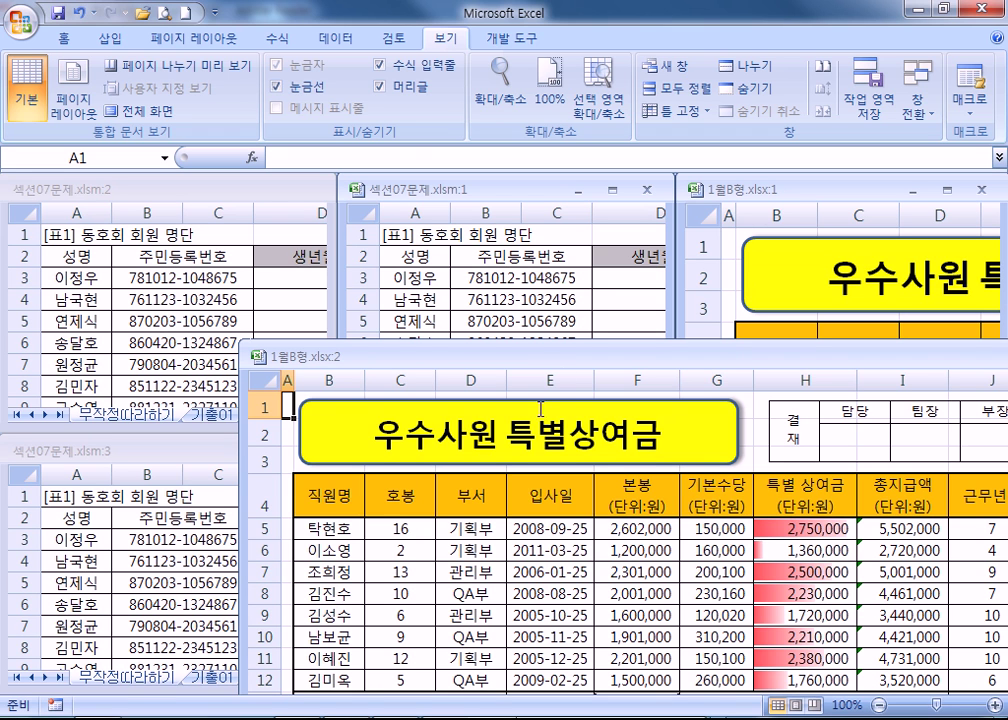
Close the 섹션07문제.xlsm:2 window and 섹션09문제.xlsm, then move 1월B형.xlsx:2 to the top.
left_click_drag(320, 195, 320, 457)
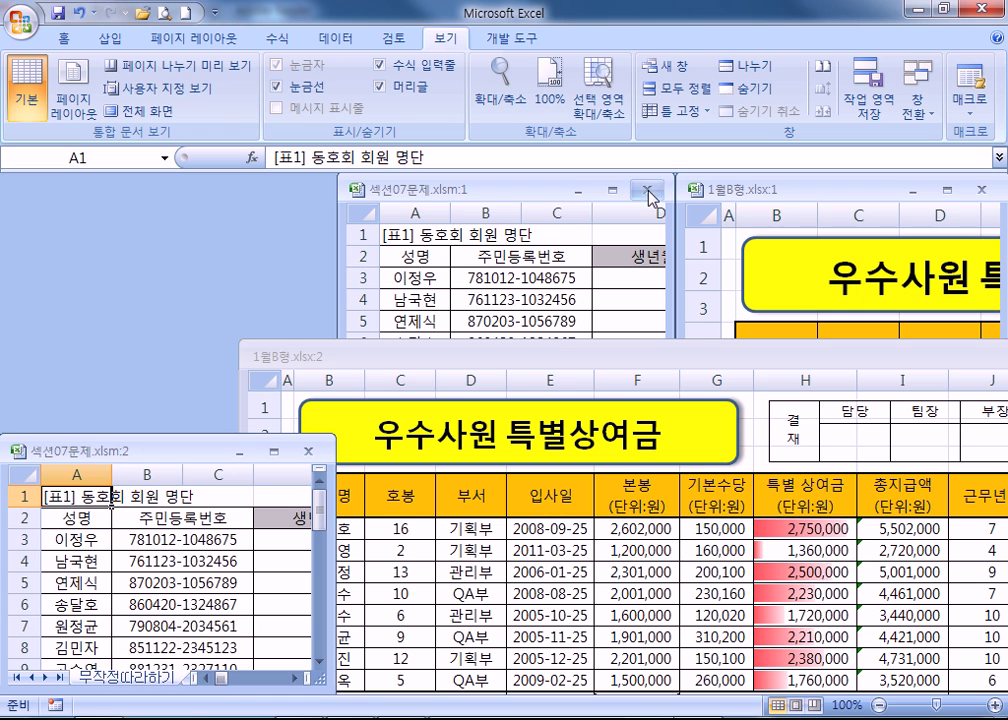
left_click(309, 451)
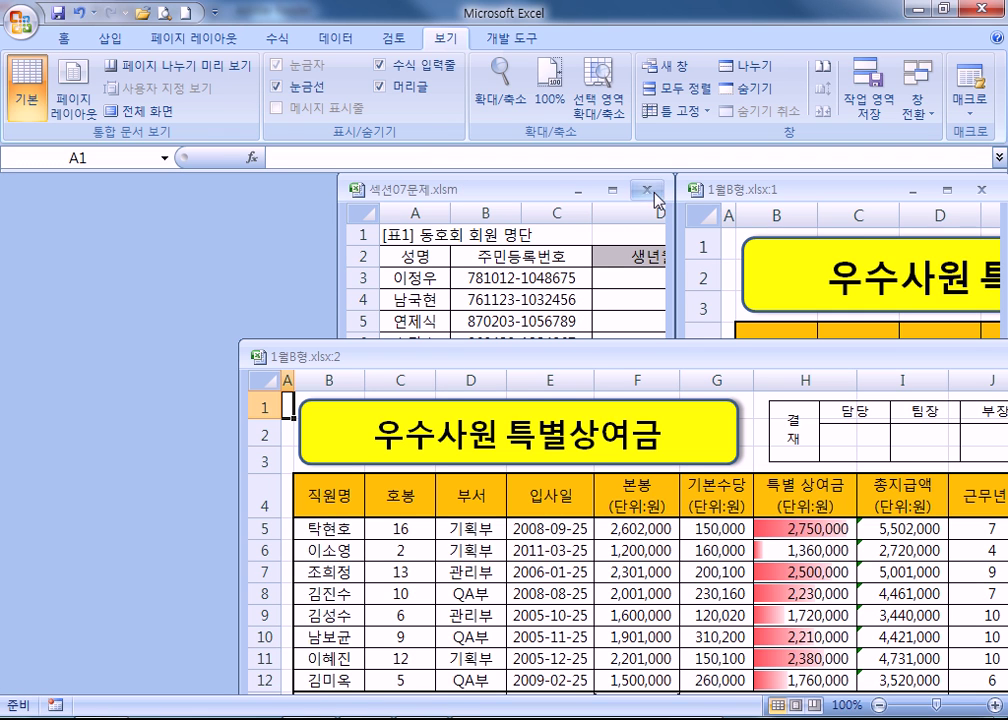
left_click_drag(646, 355, 397, 655)
left_click(617, 444)
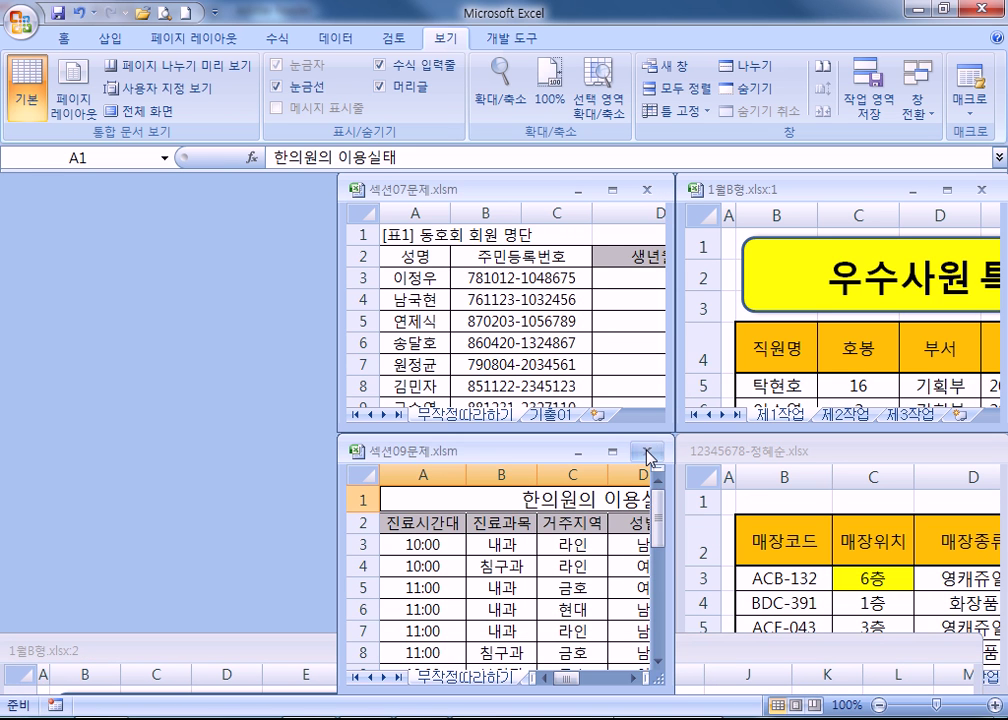
left_click(647, 451)
left_click_drag(600, 648, 545, 178)
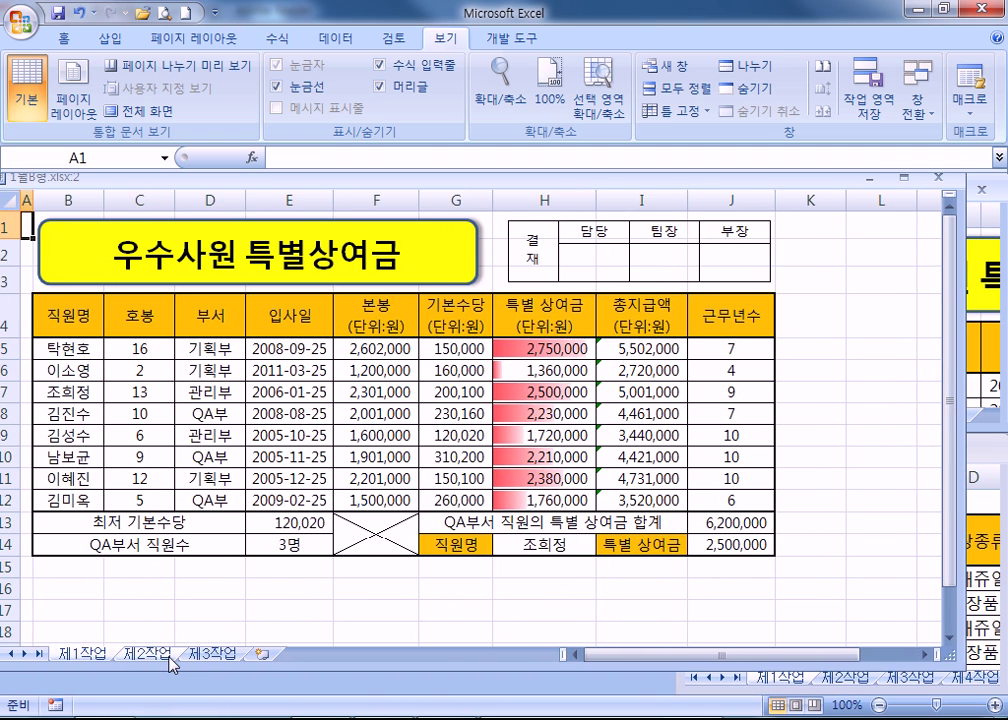
Show 제2작업 in the narrowed :2 window and enlarge the :1 window to show column E.
left_click(168, 656)
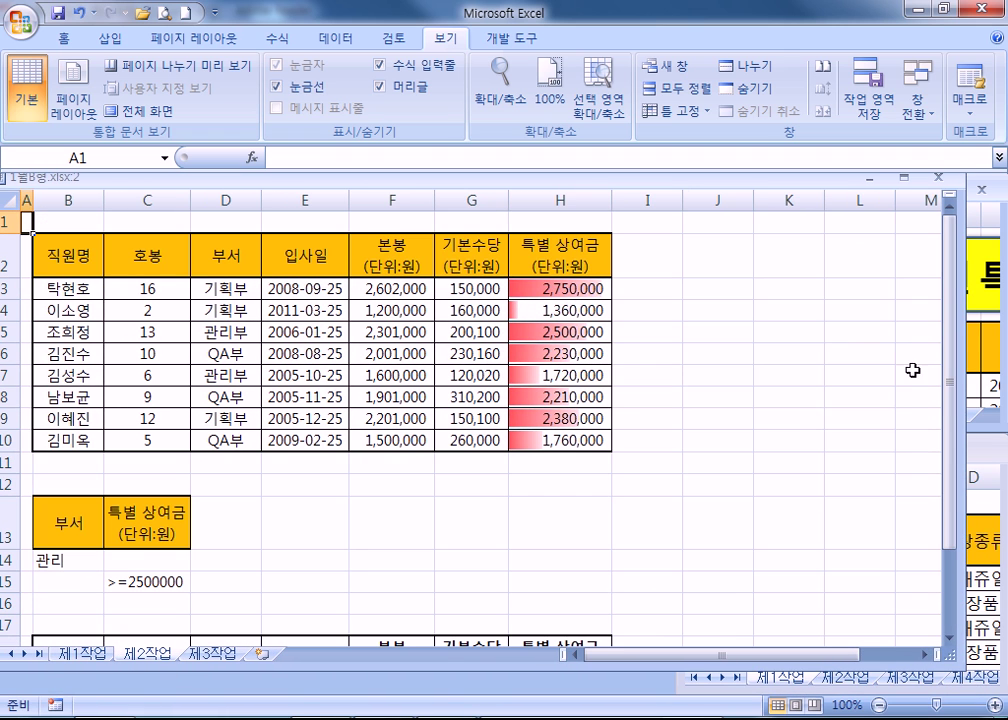
left_click_drag(965, 369, 570, 369)
left_click_drag(816, 197, 726, 205)
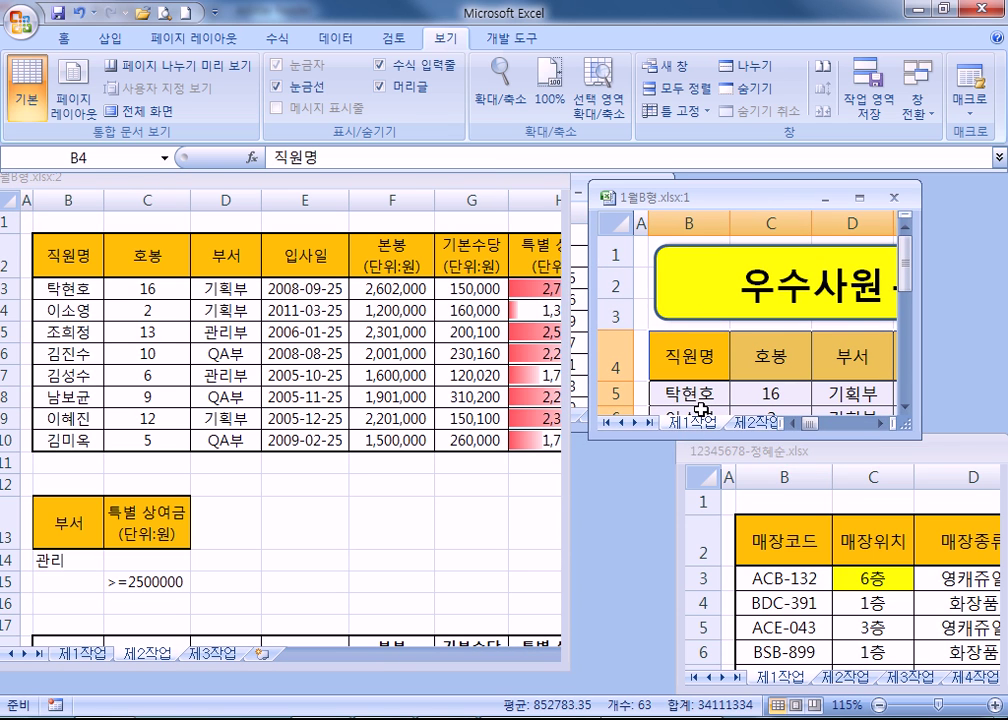
left_click_drag(703, 433, 703, 670)
left_click_drag(925, 466, 1000, 466)
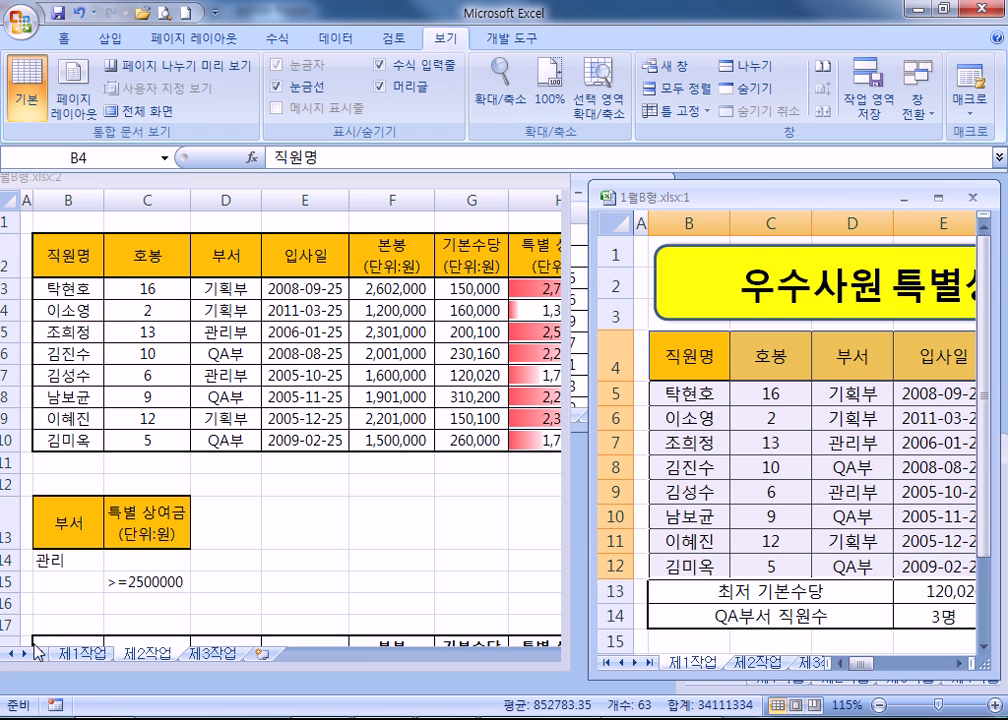
left_click(157, 345)
left_click(185, 354)
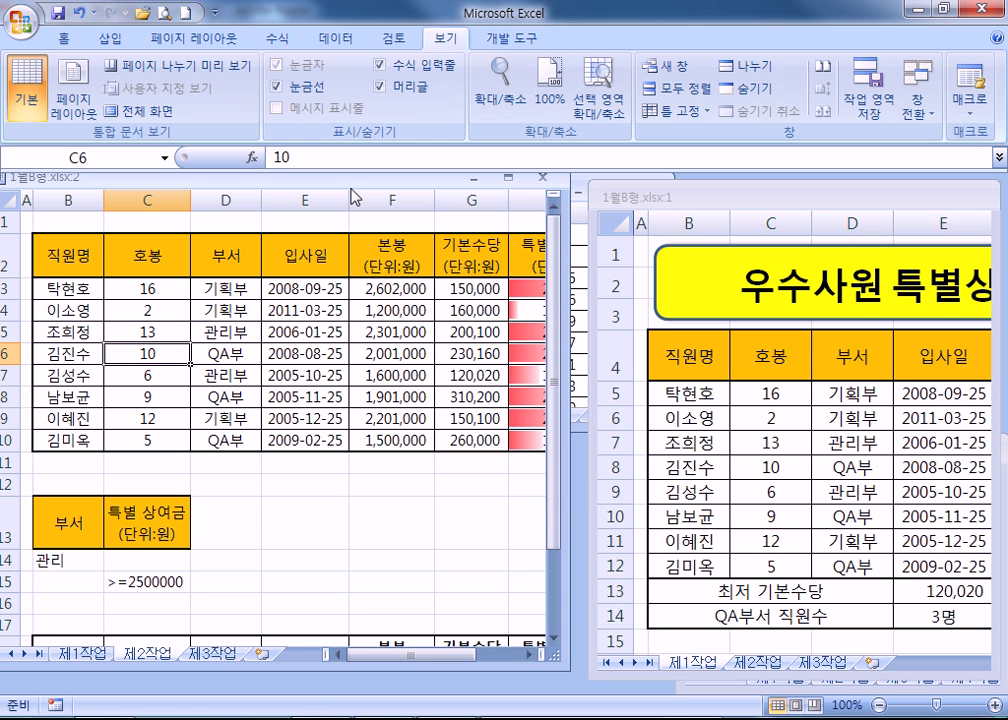
Fine-tune the 제2작업 and 제1작업 windows side by side, widening 제1작업 through column E.
left_click_drag(351, 183, 385, 199)
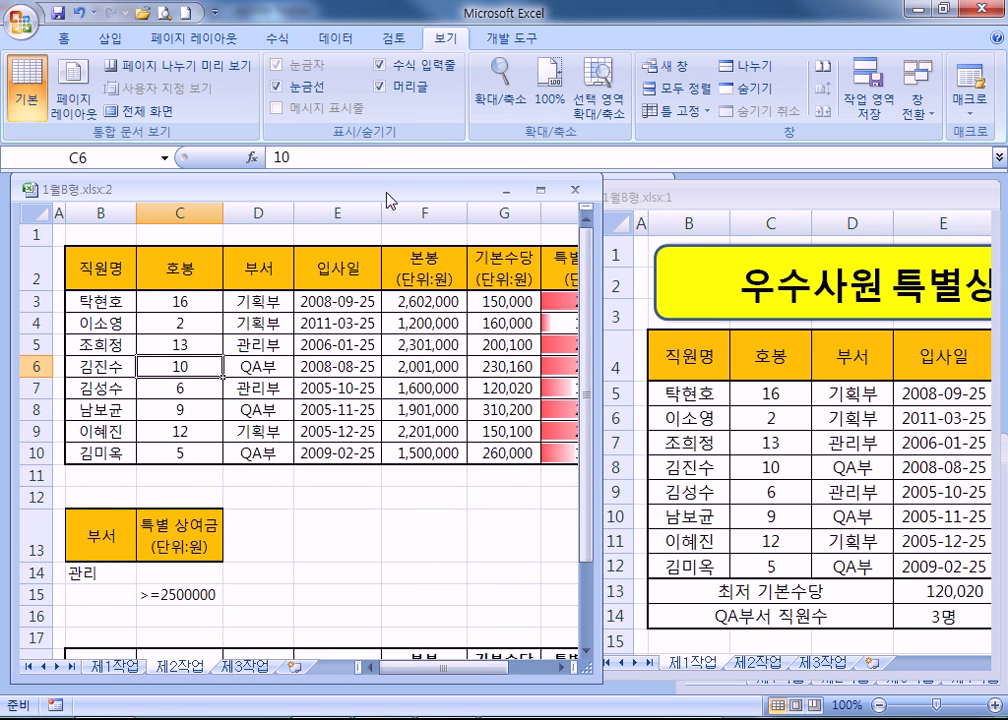
left_click_drag(476, 191, 468, 195)
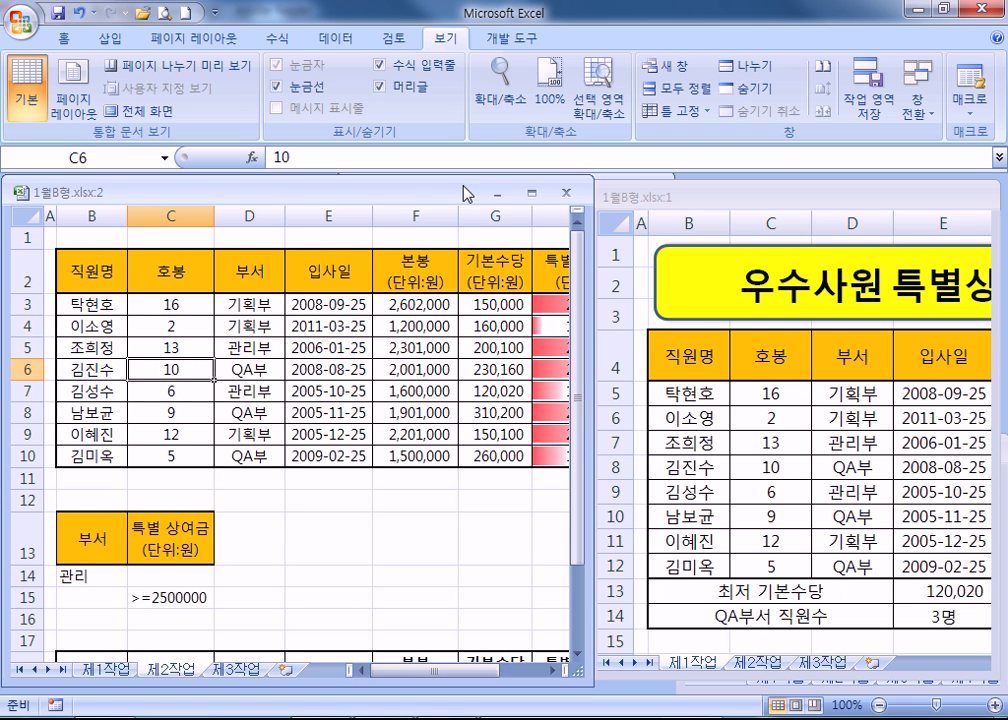
left_click_drag(650, 204, 659, 176)
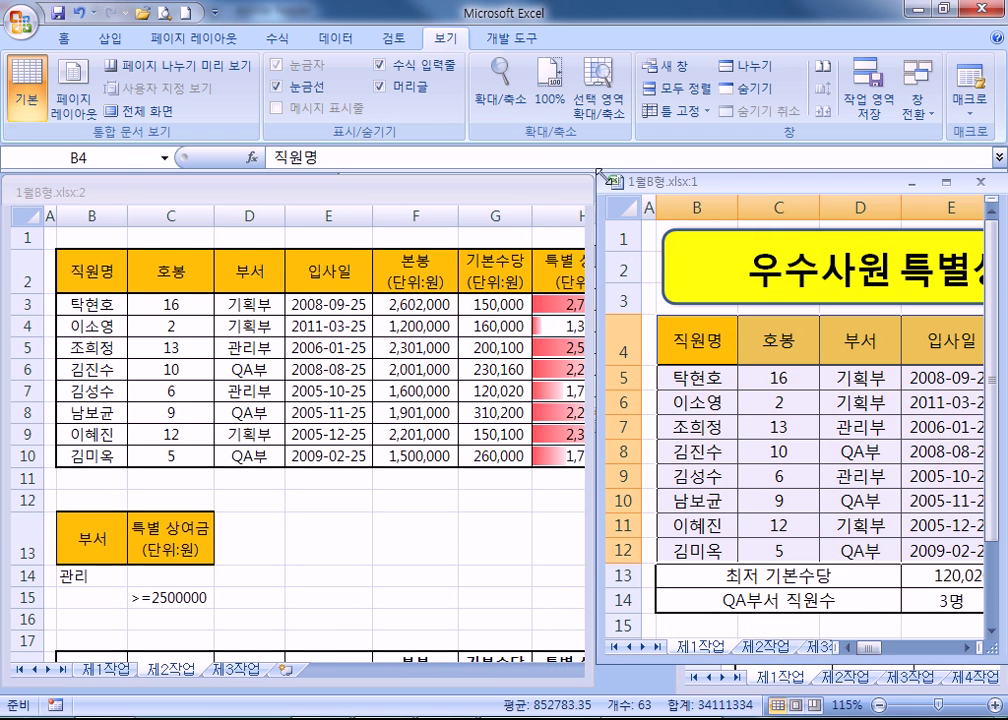
left_click_drag(593, 190, 535, 191)
left_click_drag(636, 184, 582, 188)
left_click_drag(952, 215, 990, 226)
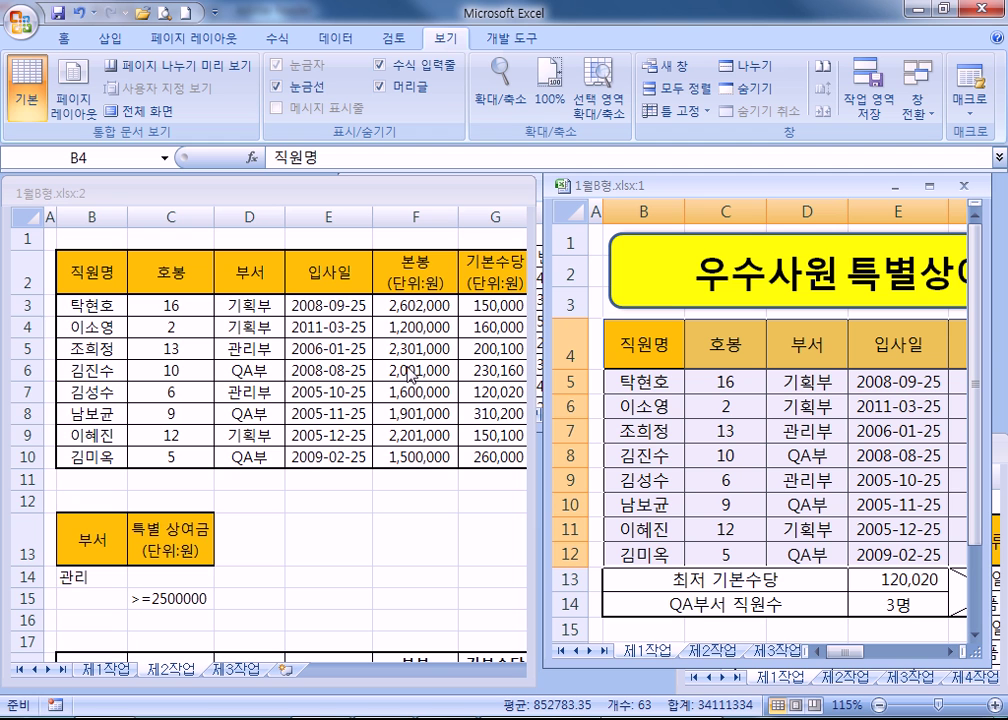
Create and close a blank Book2, then drag the 1월B형.xlsx:1 window left to reveal the other workbooks.
left_click(22, 19)
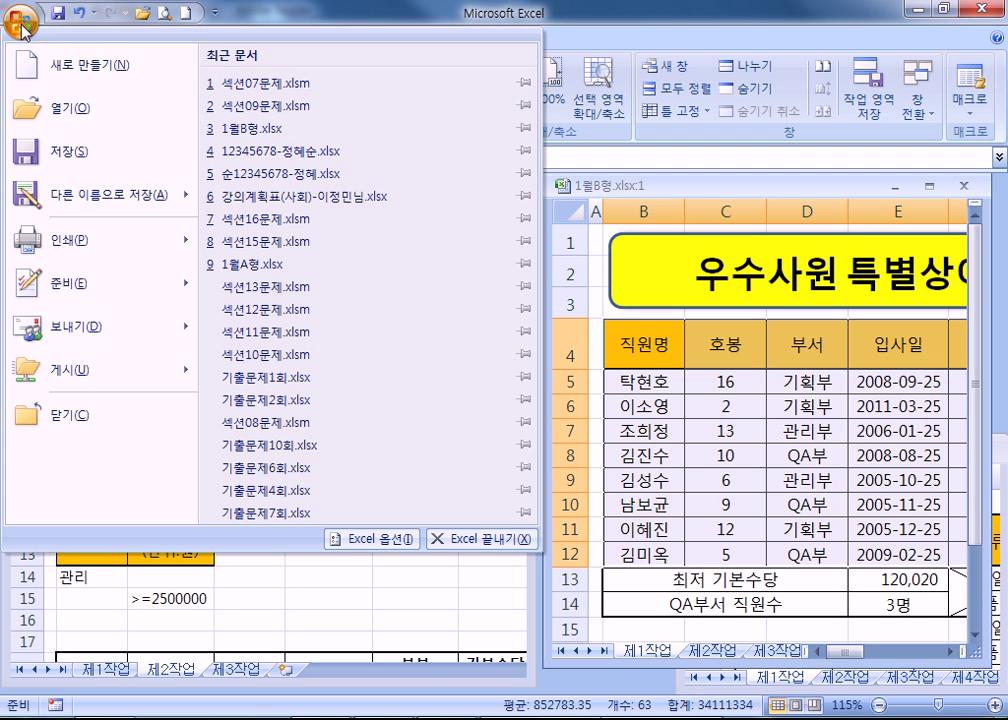
left_click(69, 73)
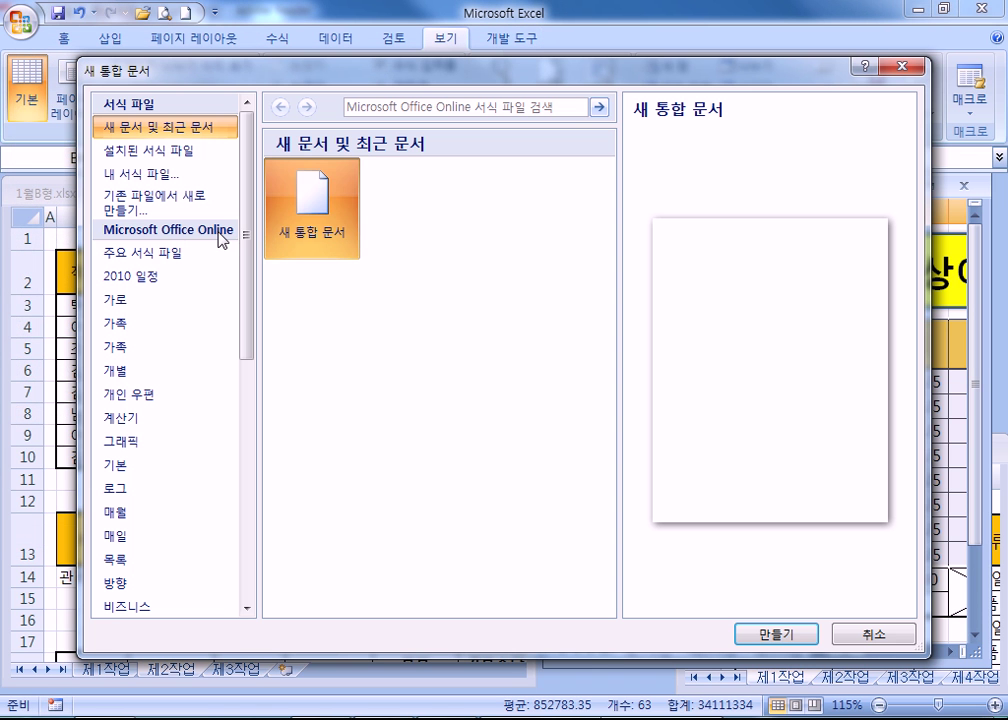
left_click(782, 633)
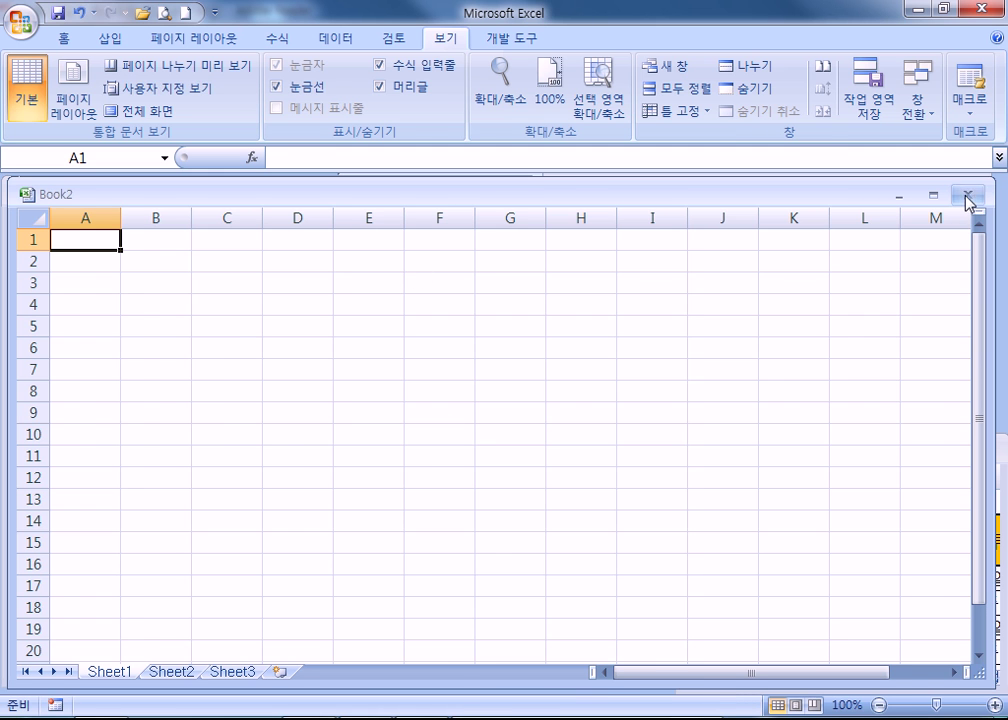
left_click(968, 194)
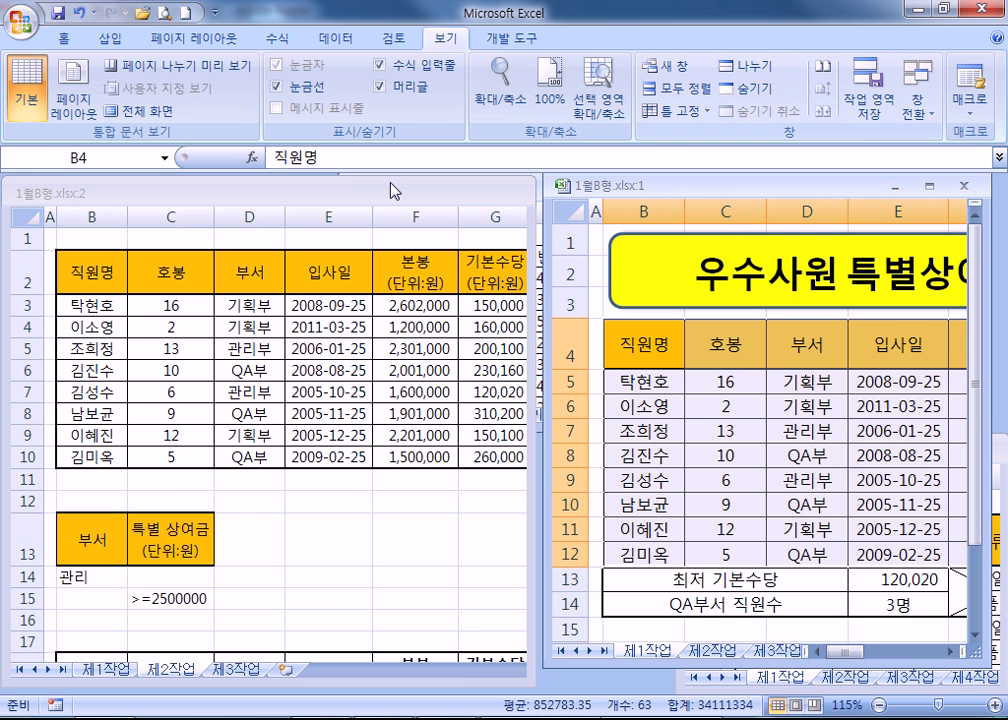
left_click_drag(694, 194, 247, 193)
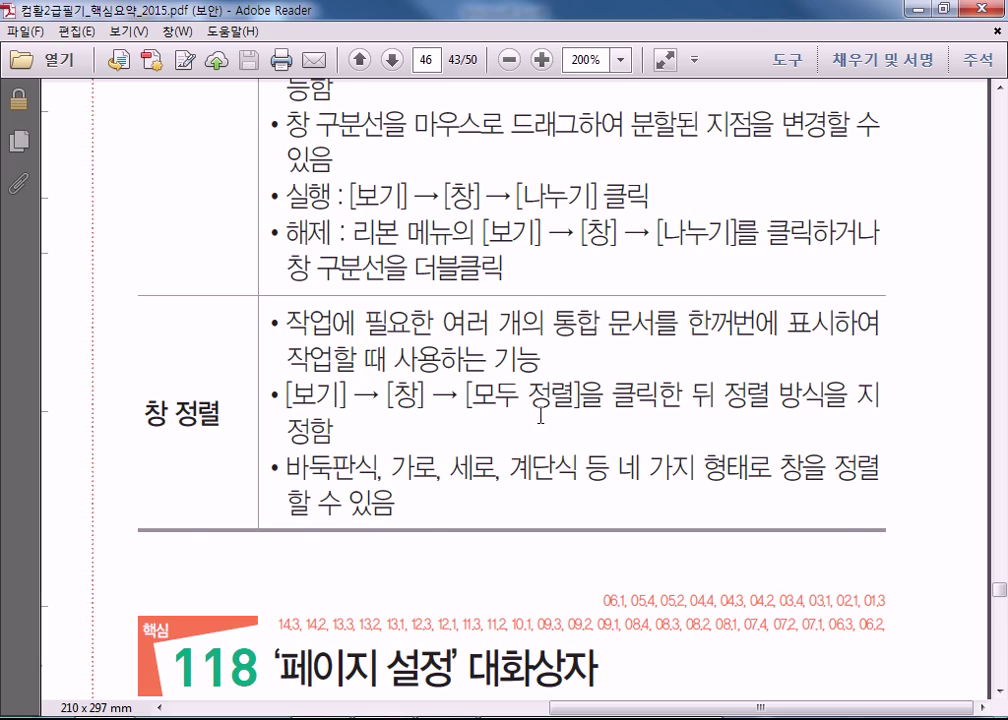
Scroll the PDF to section 118, '페이지 설정' 대화상자, on page 43.
scroll(540, 413, "up", 10)
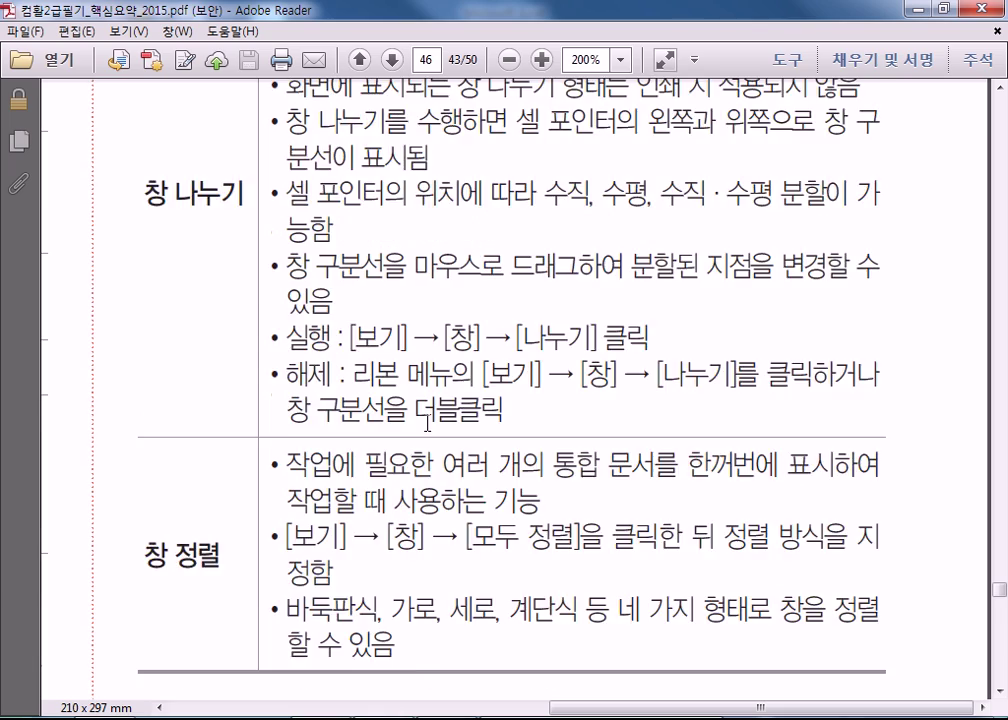
scroll(425, 428, "down", 10)
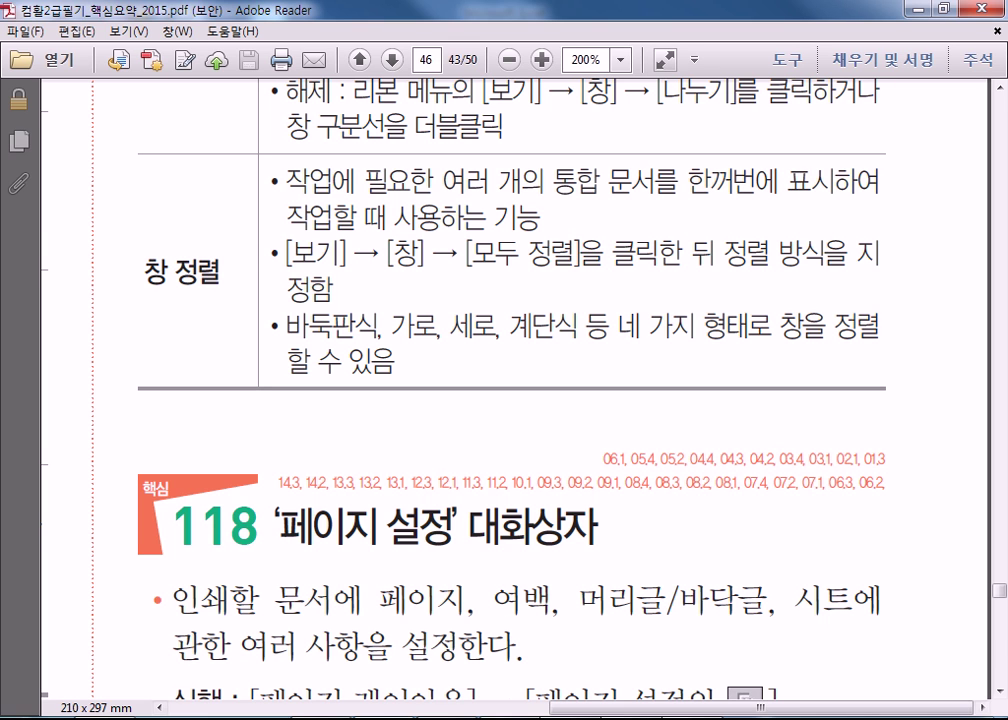
Maximise the 1월B형.xlsx:2 window and split its 제2작업 sheet into four panes at E6.
key("alt+Tab")
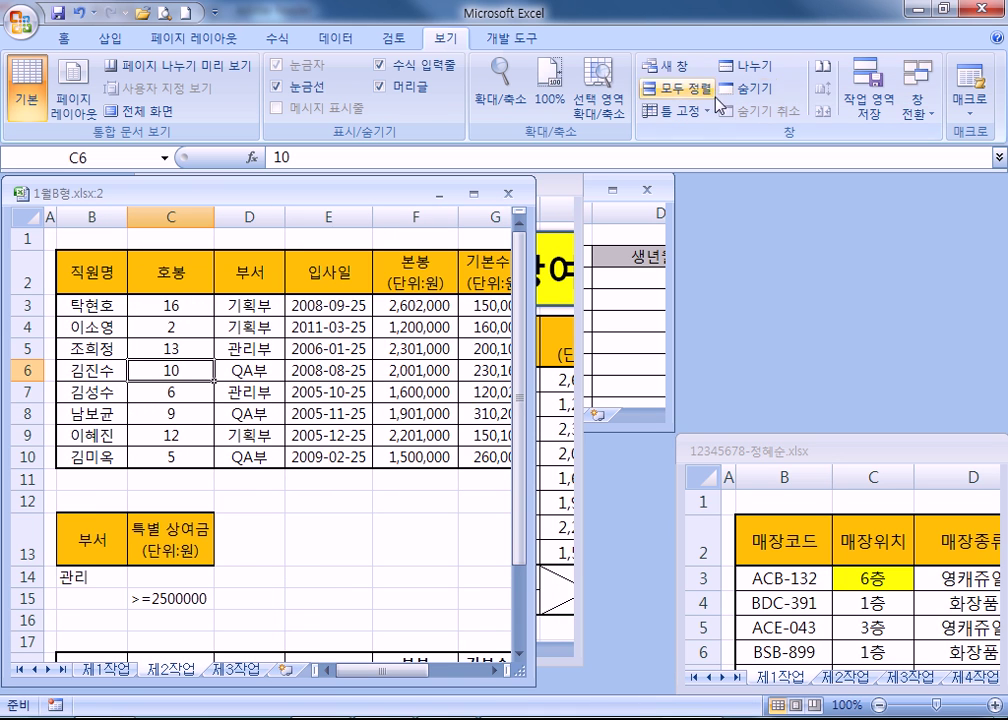
left_click(474, 192)
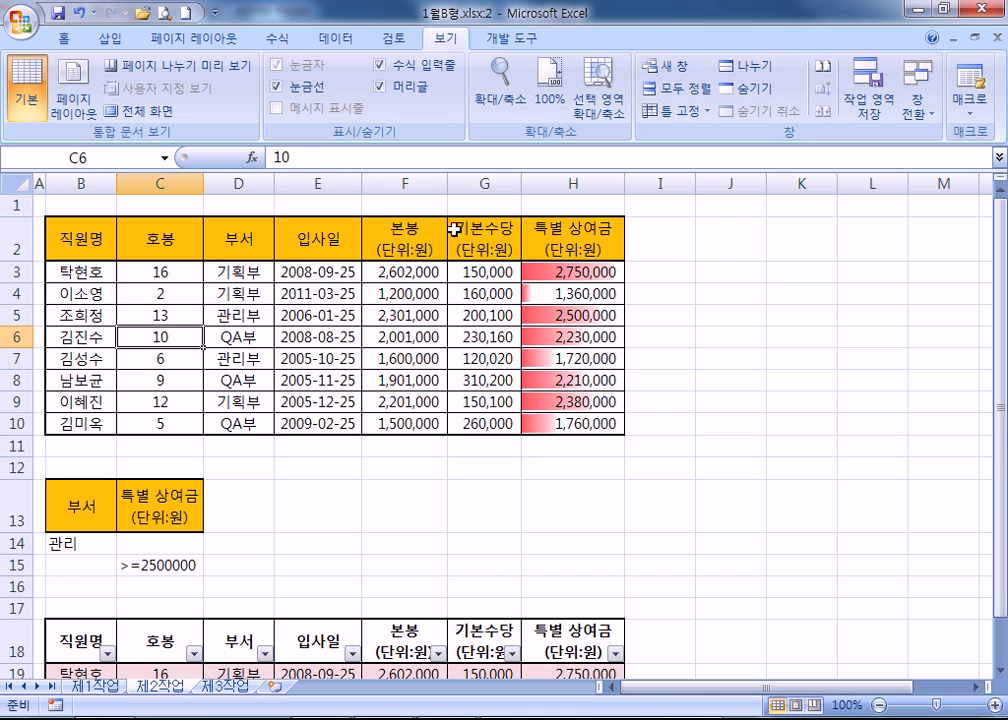
left_click(330, 338)
left_click(752, 66)
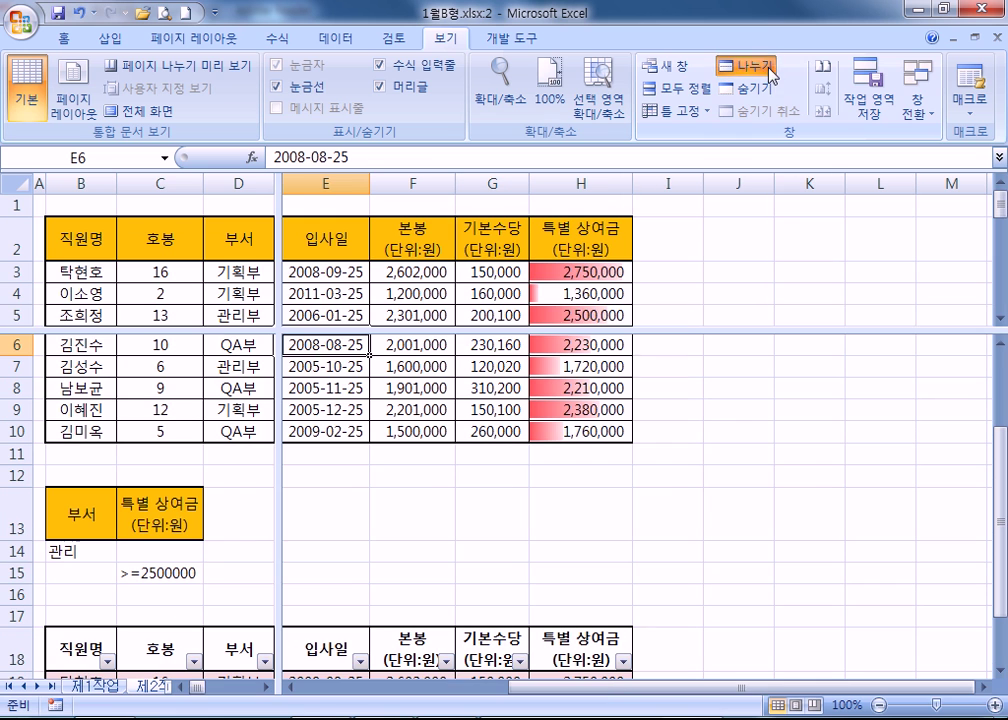
left_click_drag(369, 350, 463, 437)
left_click(142, 263)
Bring the left pane back to column A and select the 특별 상여금 header H2.
scroll(157, 326, "up", 9)
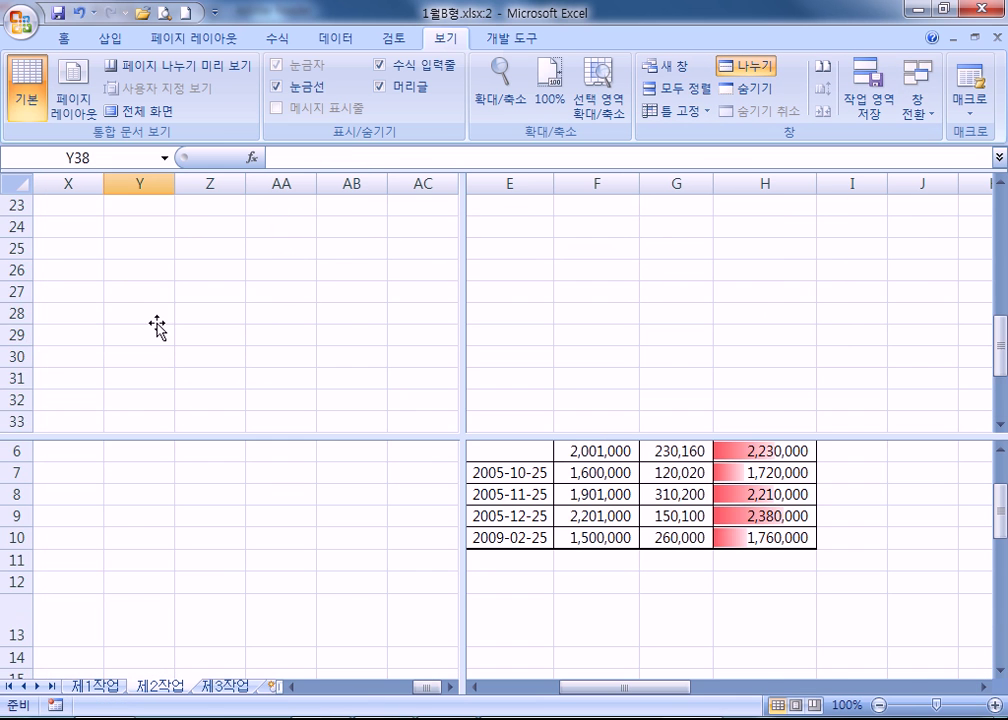
scroll(157, 326, "up", 3)
left_click(125, 255)
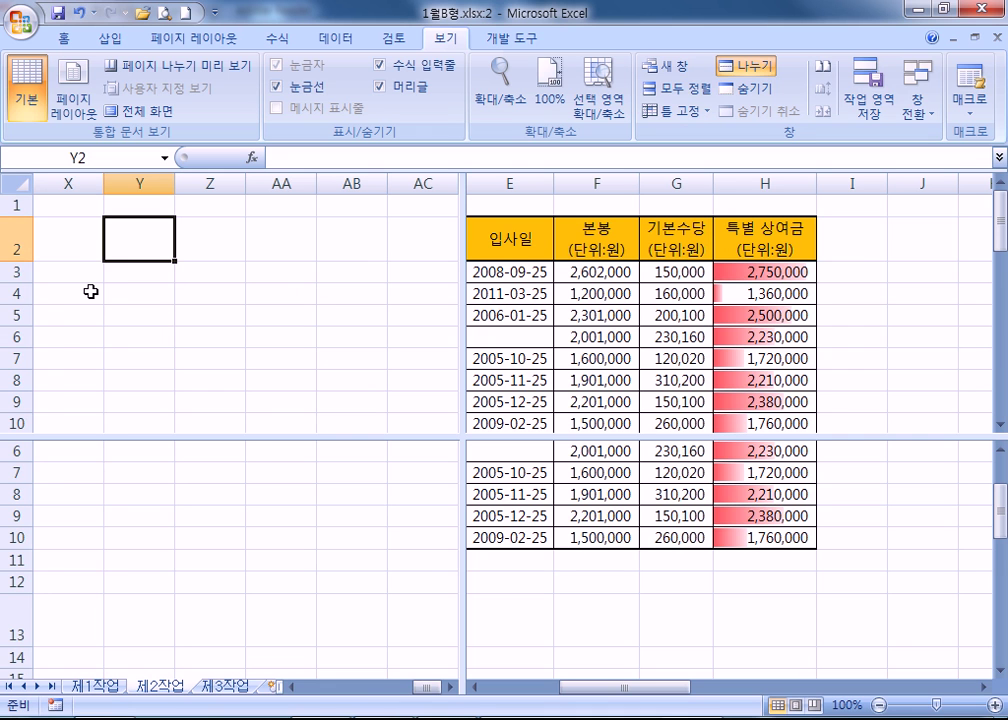
key("Home")
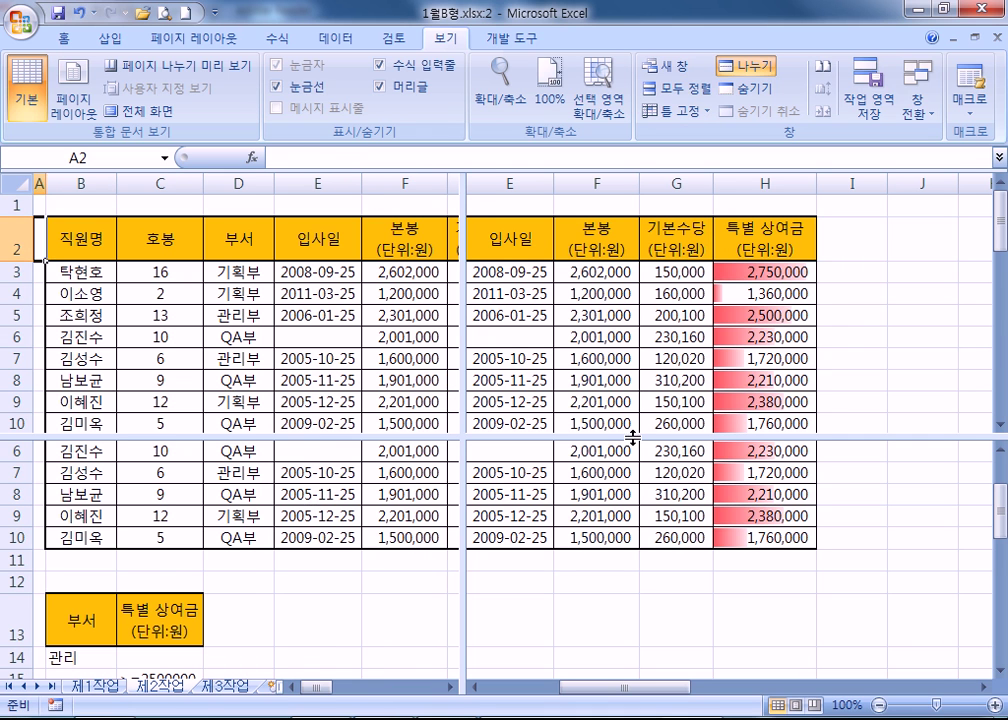
left_click(734, 226)
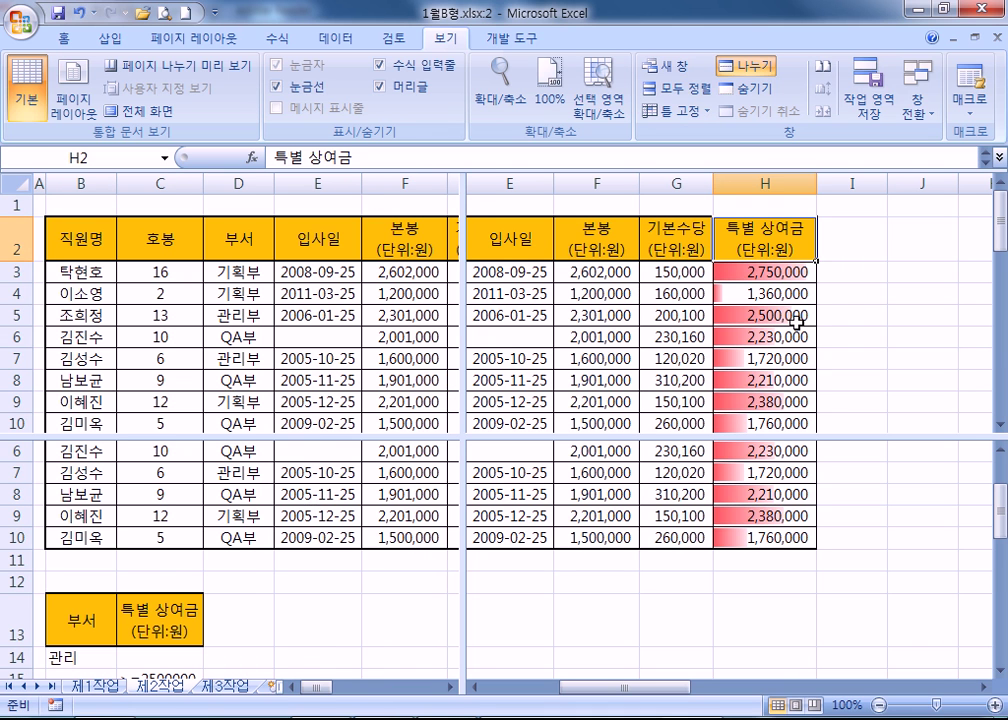
scroll(796, 320, "down", 3)
scroll(796, 322, "up", 1)
scroll(796, 323, "down", 2)
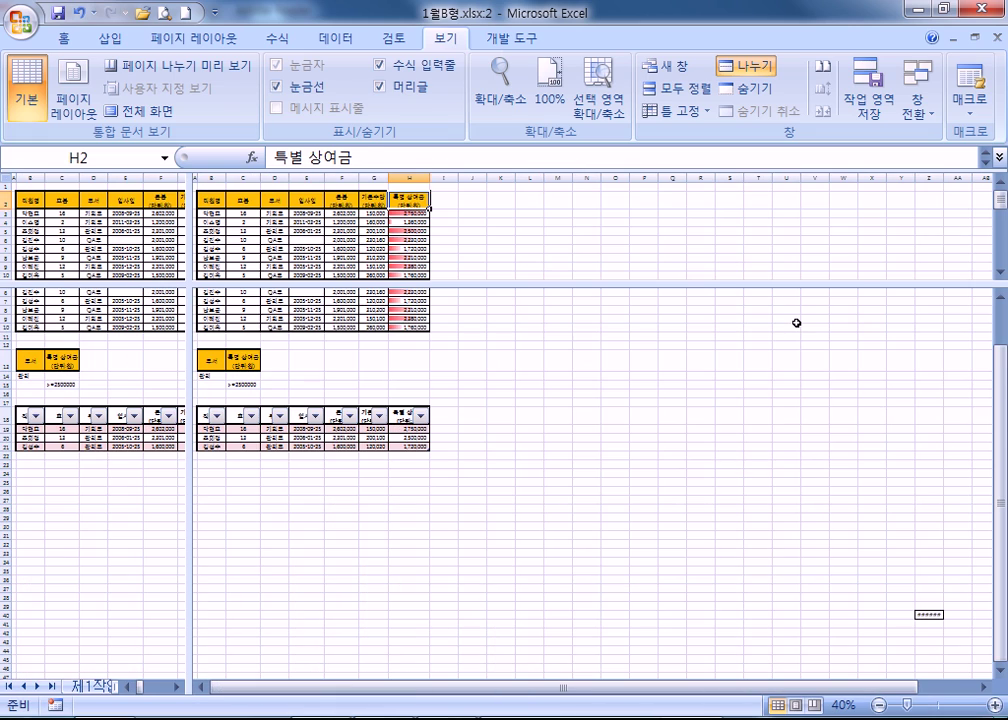
scroll(796, 322, "up", 3)
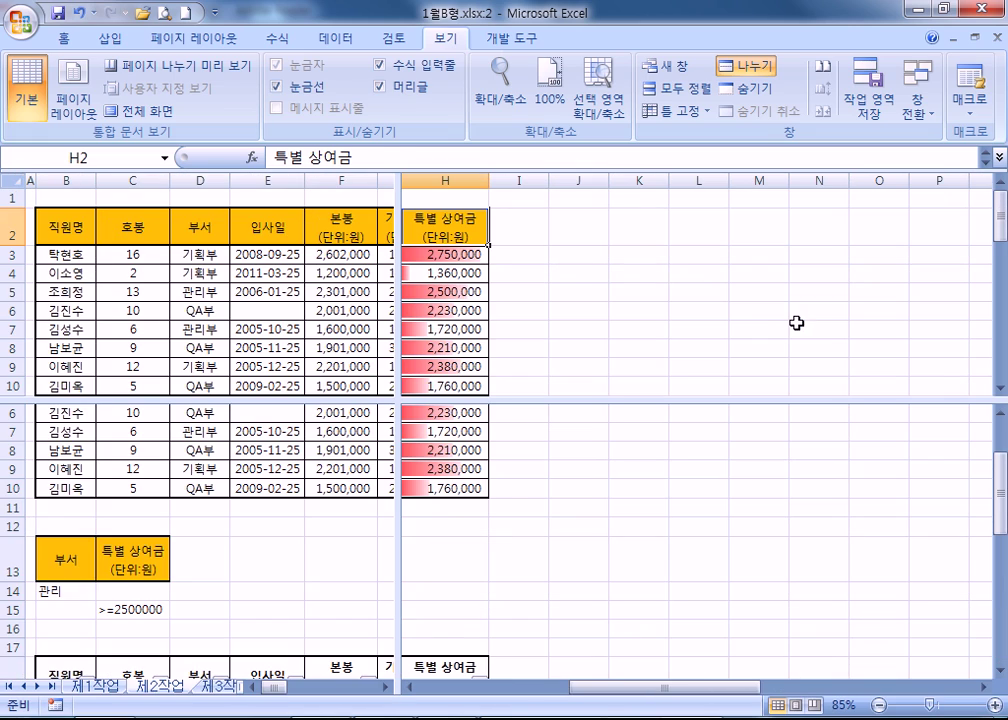
Select B7, J6, D3 and ranges D2:E8, L2:M6, L9:M13 across the panes, ending on H2.
left_click(66, 322)
left_click(558, 309)
left_click(194, 250)
left_click_drag(199, 228, 268, 350)
left_click_drag(695, 226, 754, 308)
left_click_drag(695, 468, 736, 556)
left_click(450, 215)
scroll(522, 275, "up", 1)
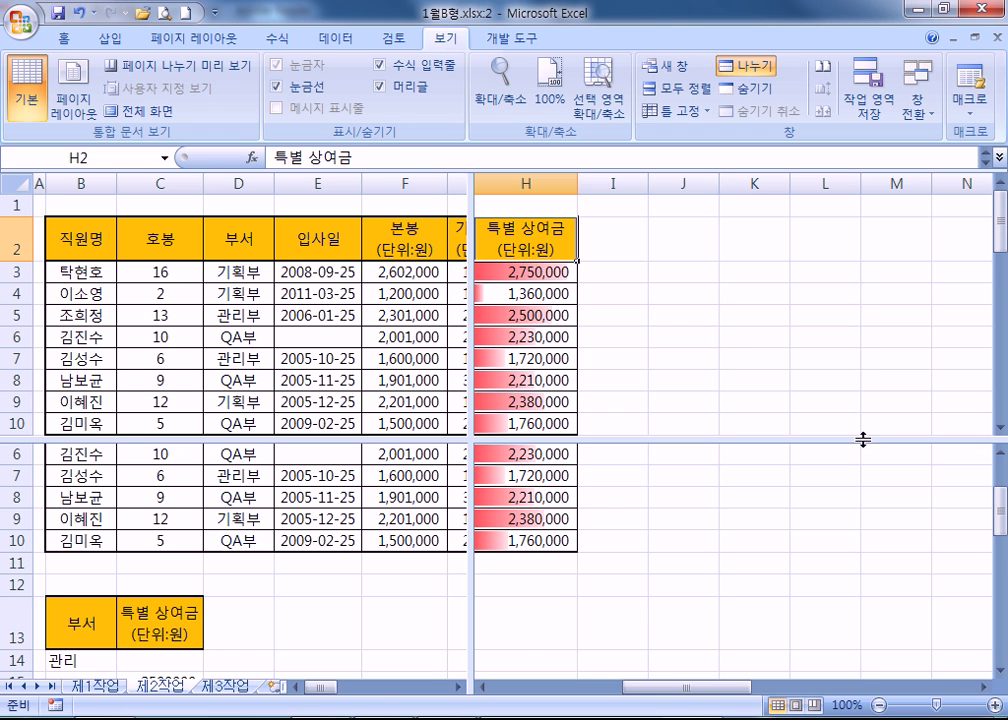
Scroll the PDF to section 118's 페이지 tab table and highlight the word 여백.
key("alt+Tab")
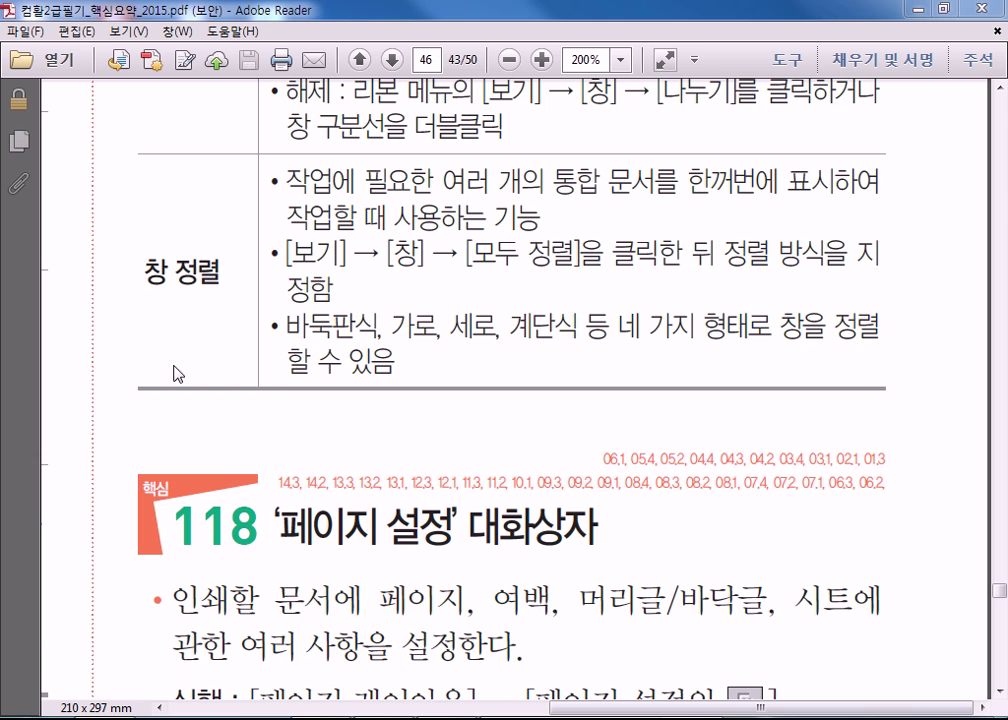
left_click(370, 567)
scroll(370, 567, "down", 5)
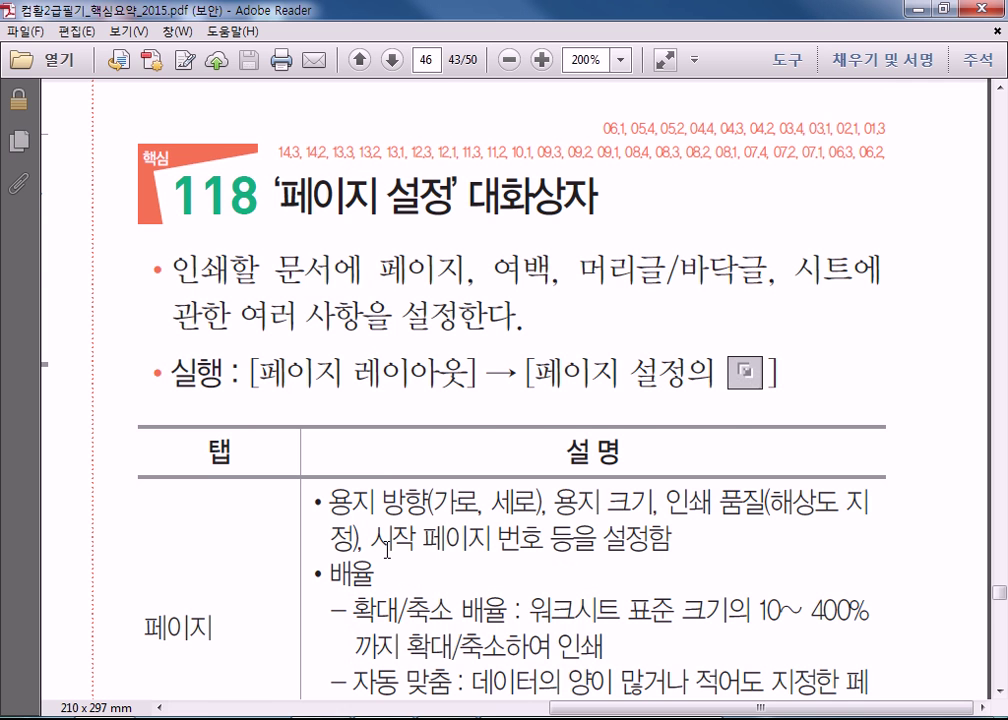
scroll(387, 548, "down", 2)
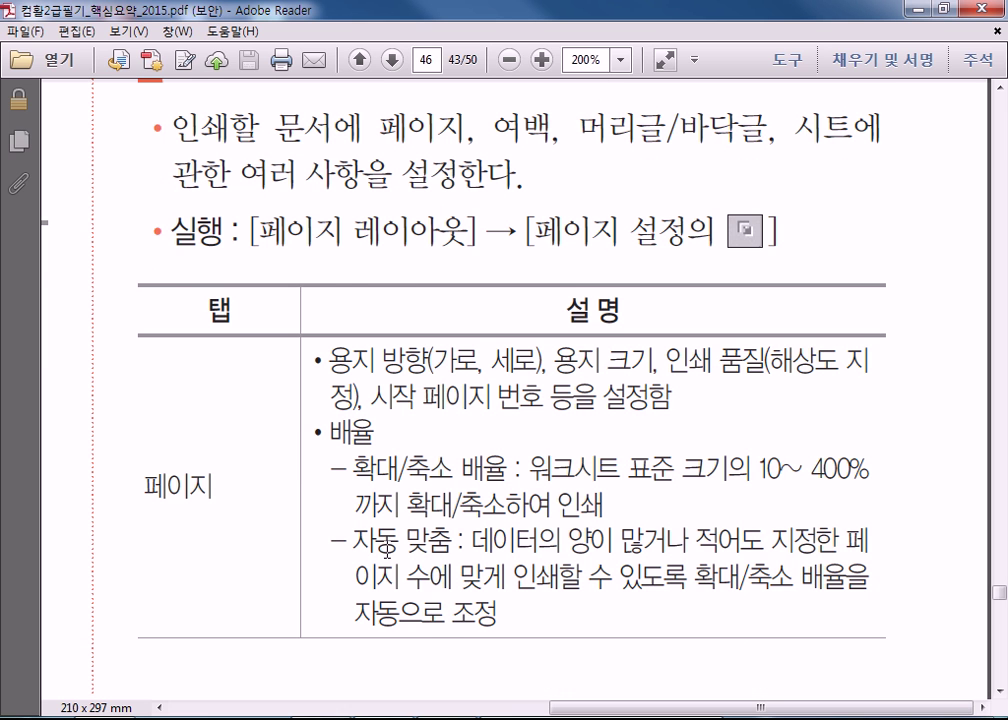
scroll(387, 548, "up", 1)
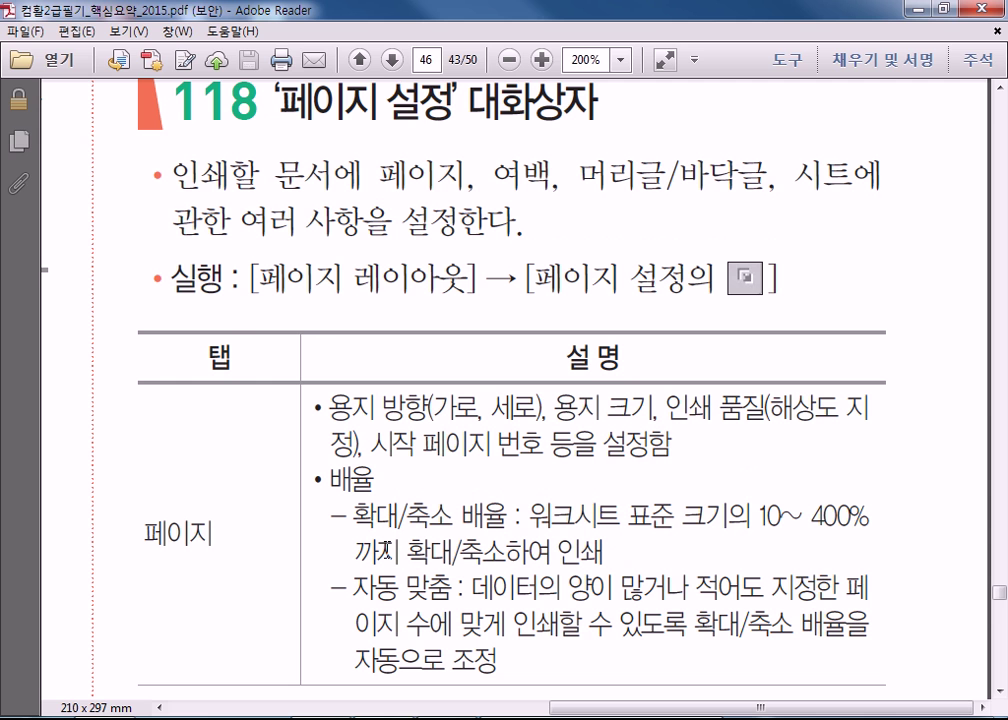
double_click(524, 180)
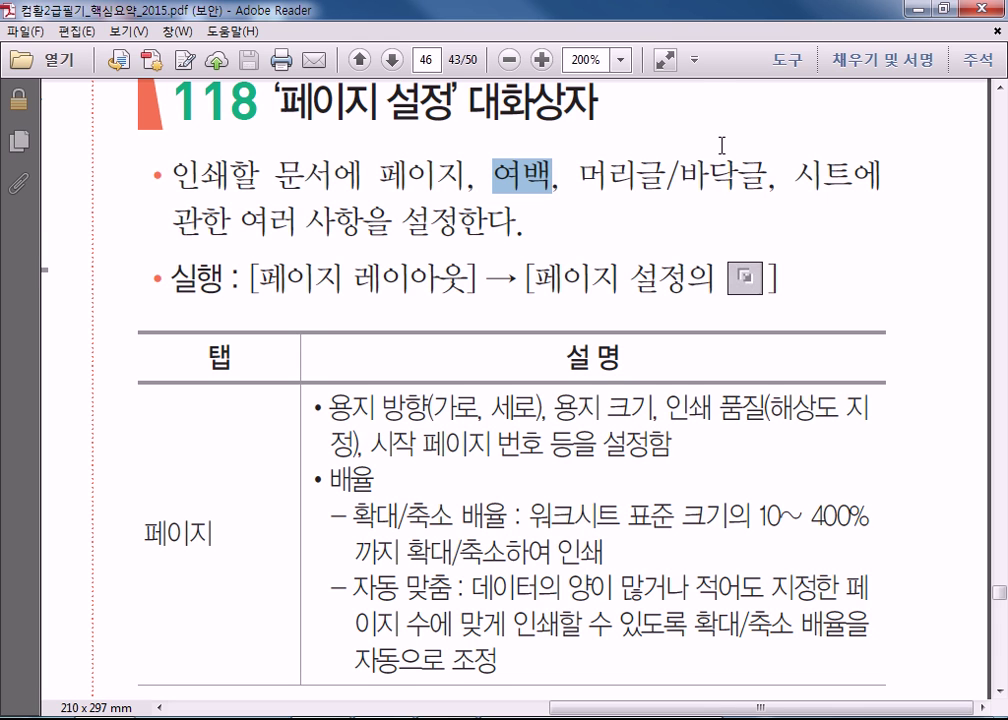
scroll(601, 183, "down", 3)
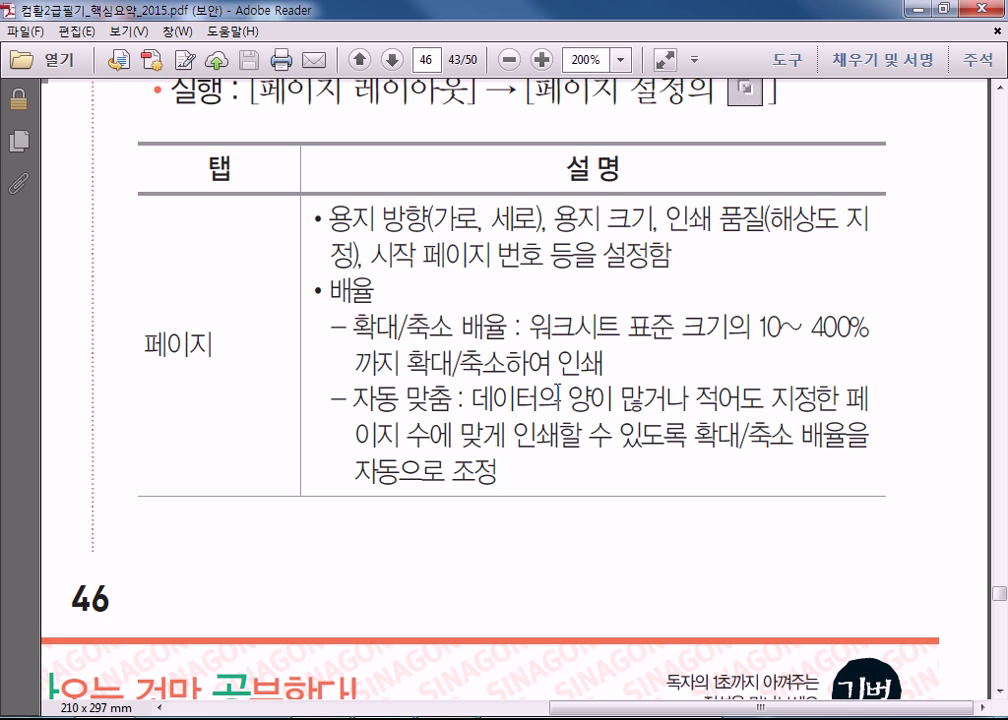
Zoom the split sheet in, select M11, then open and cancel the Zoom options.
right_click(694, 719)
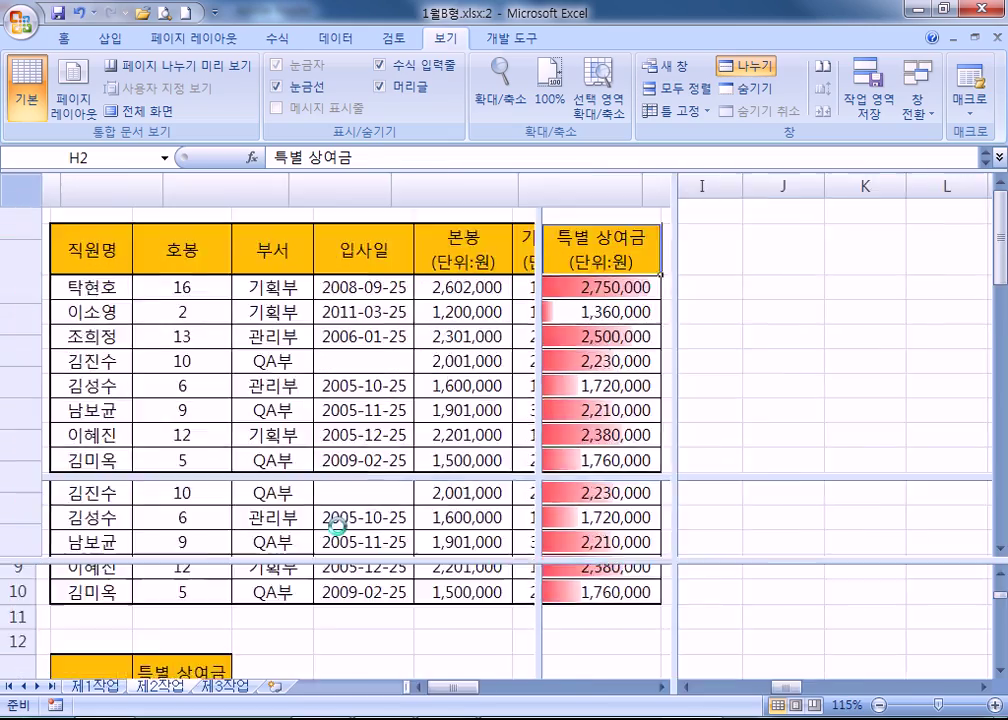
scroll(349, 516, "up", 4, "ctrl")
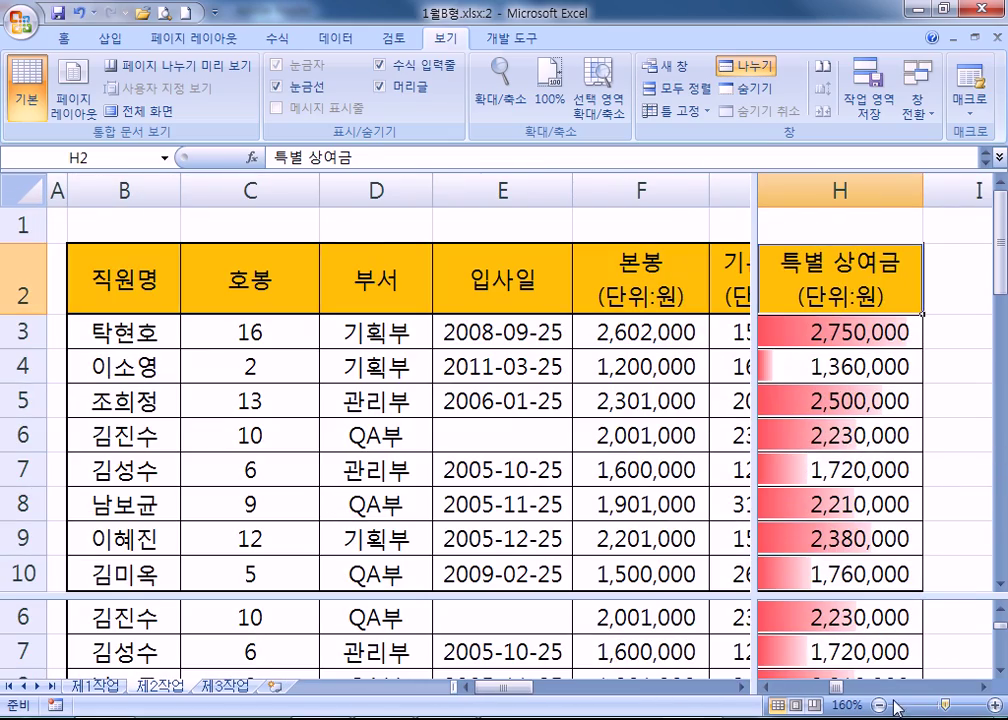
left_click_drag(948, 706, 924, 706)
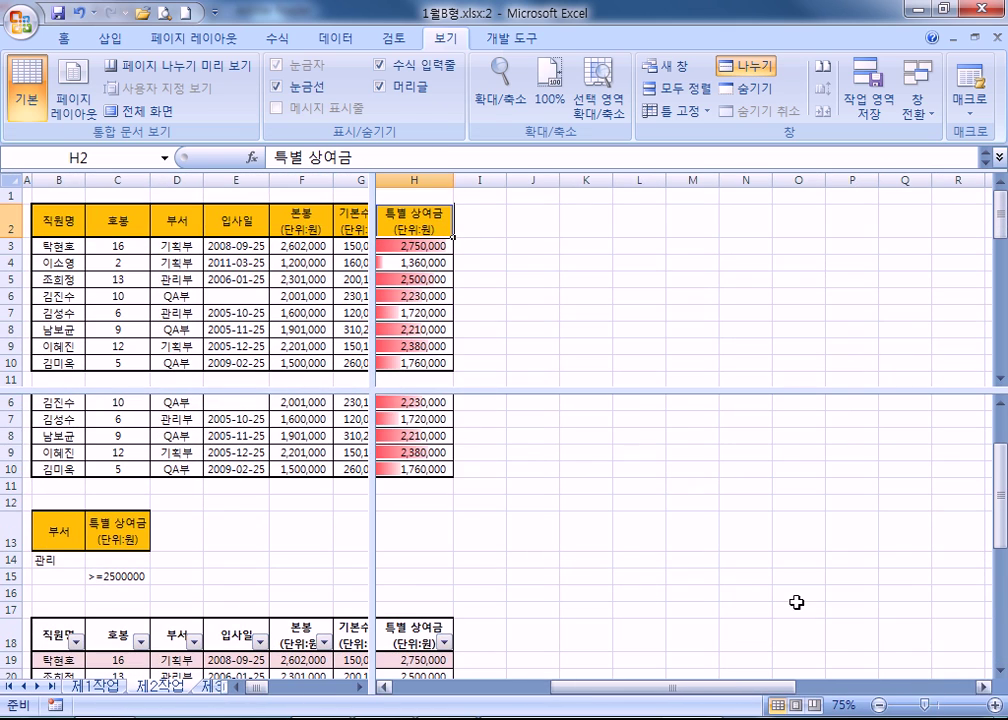
left_click(710, 484)
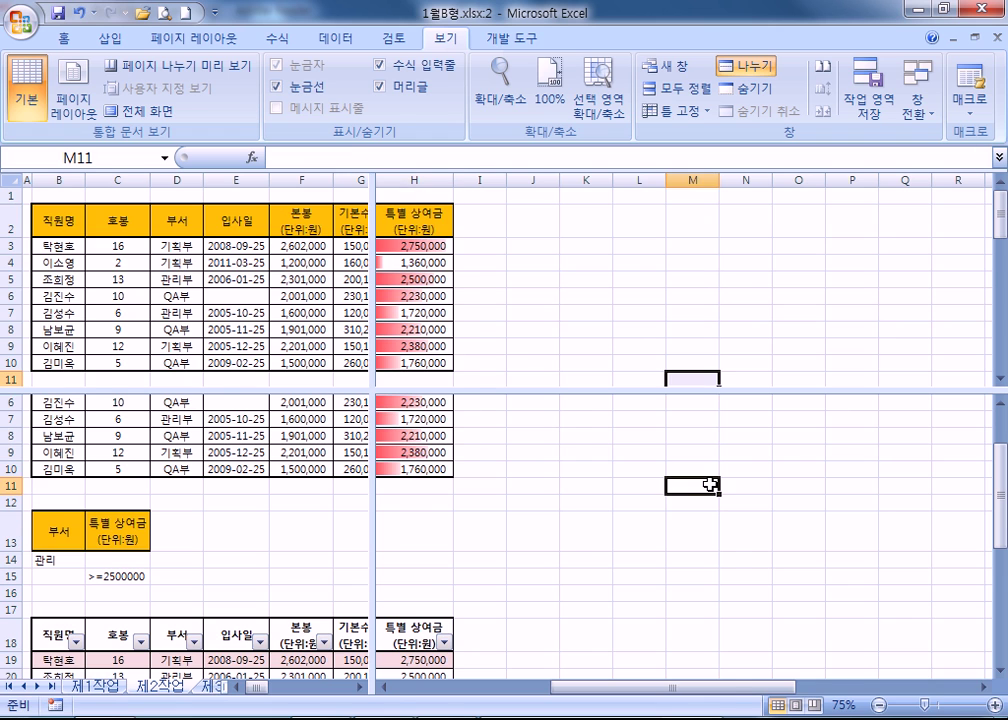
scroll(710, 484, "up", 4)
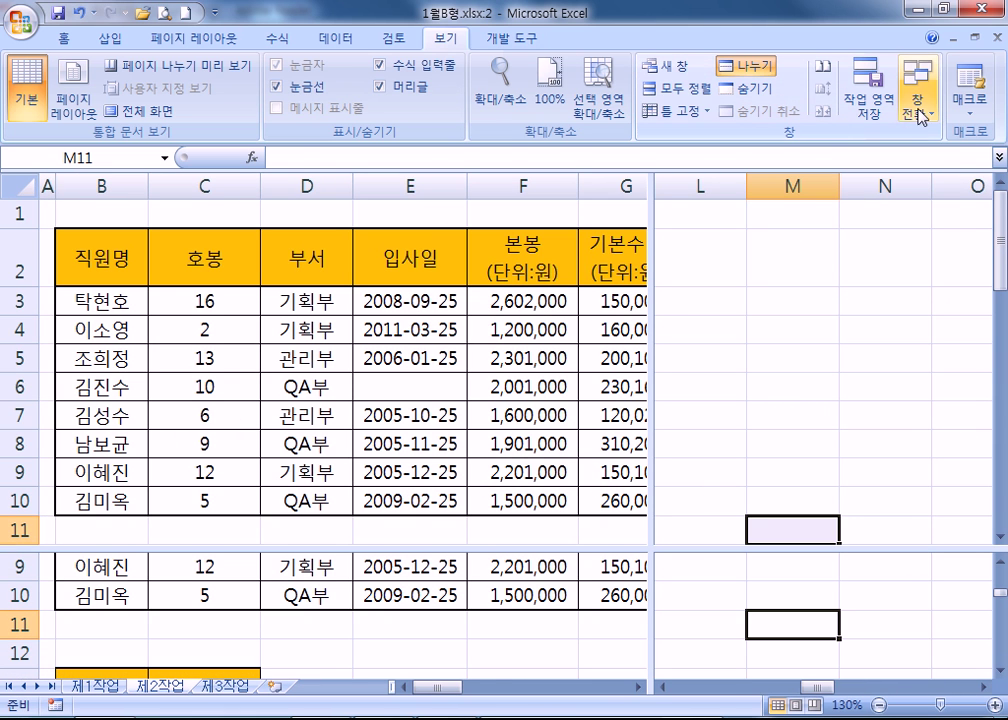
left_click(507, 90)
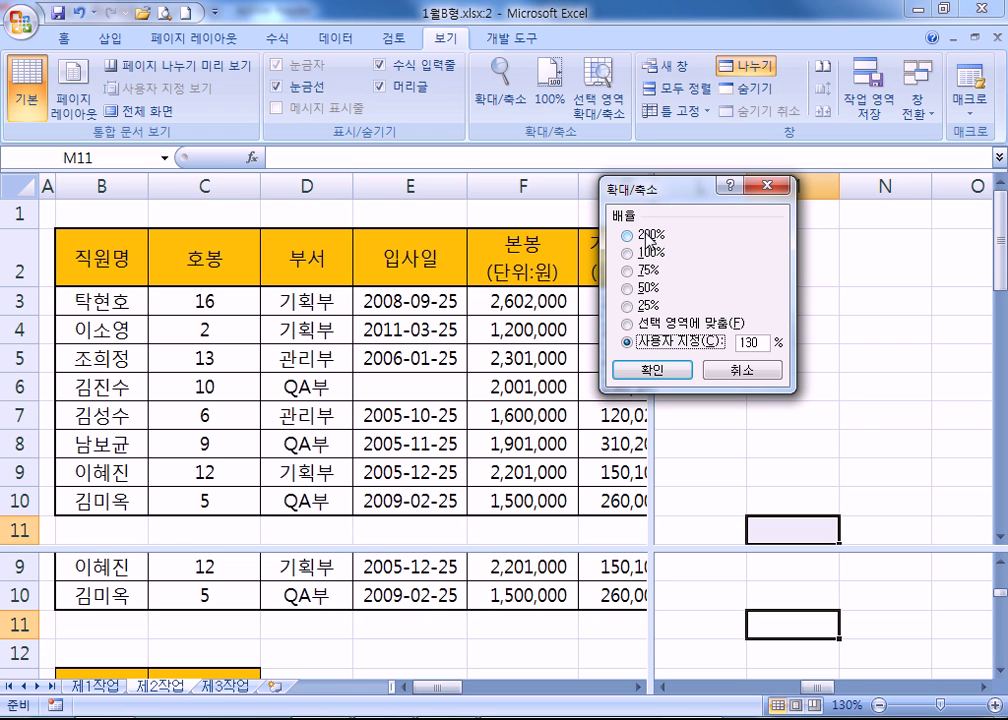
left_click(738, 370)
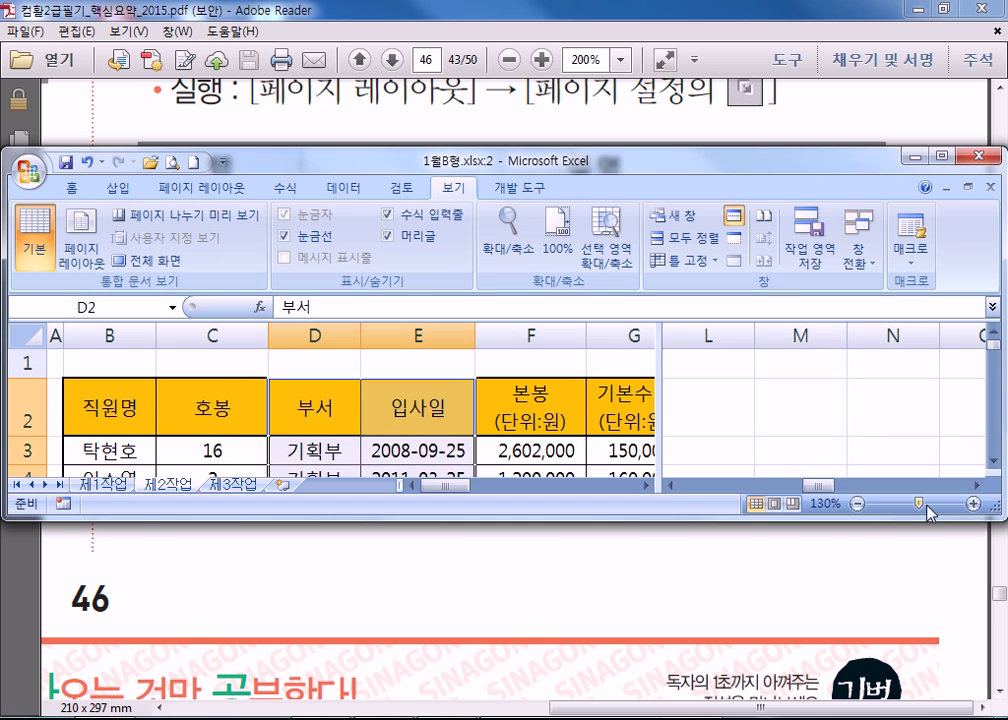
Zoom the sheet to 400%, then 98%, settle on 90%, and maximize the Excel window.
left_click_drag(921, 507, 876, 510)
left_click(912, 507)
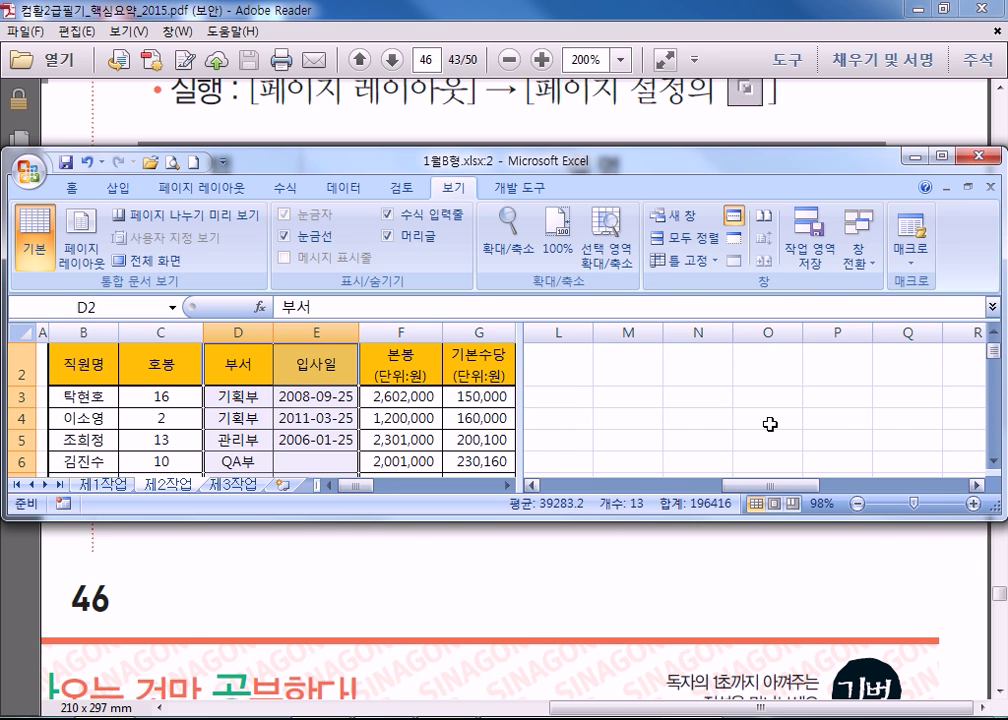
left_click(858, 504)
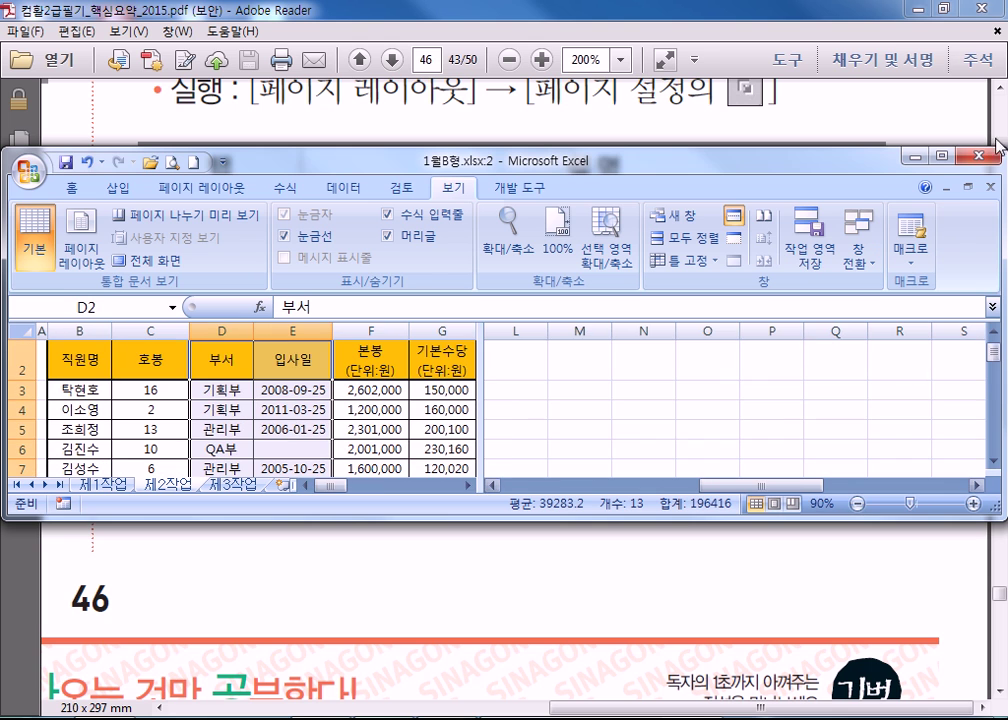
left_click(941, 155)
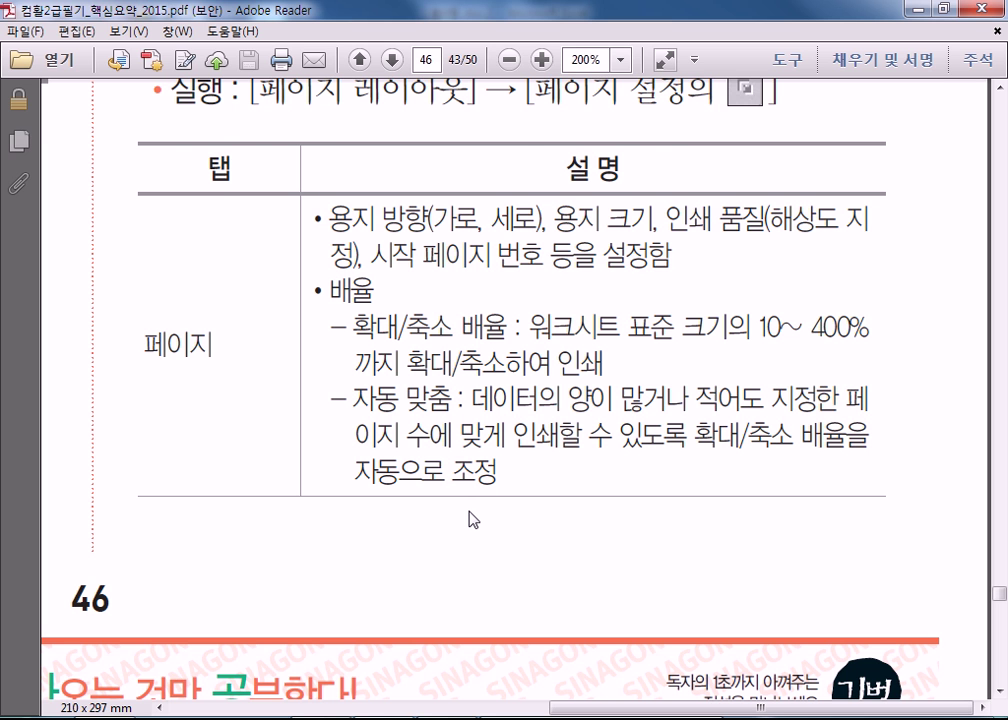
Scroll through the Page Setup notes on PDF pages 46–47.
scroll(470, 518, "up", 5)
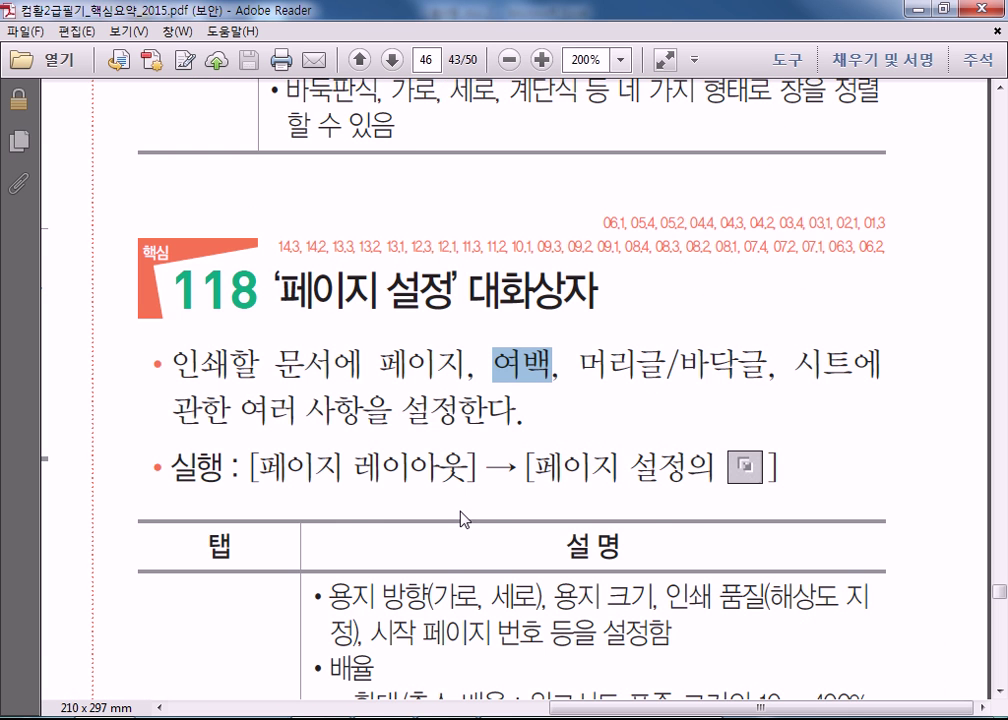
scroll(461, 517, "down", 6)
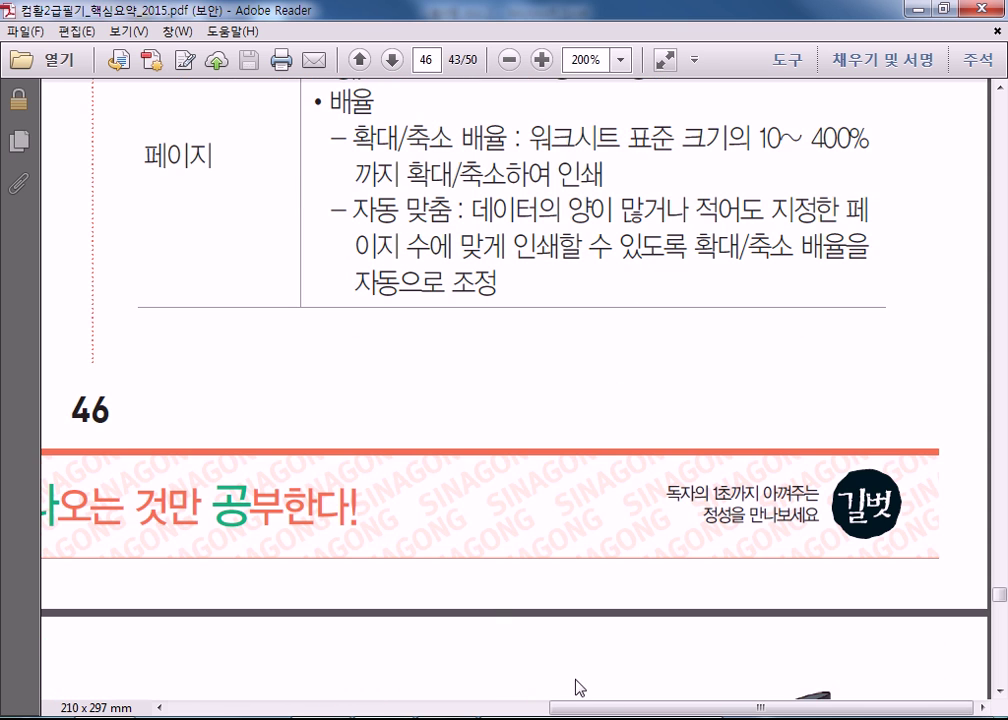
scroll(527, 535, "up", 3)
scroll(527, 535, "up", 3)
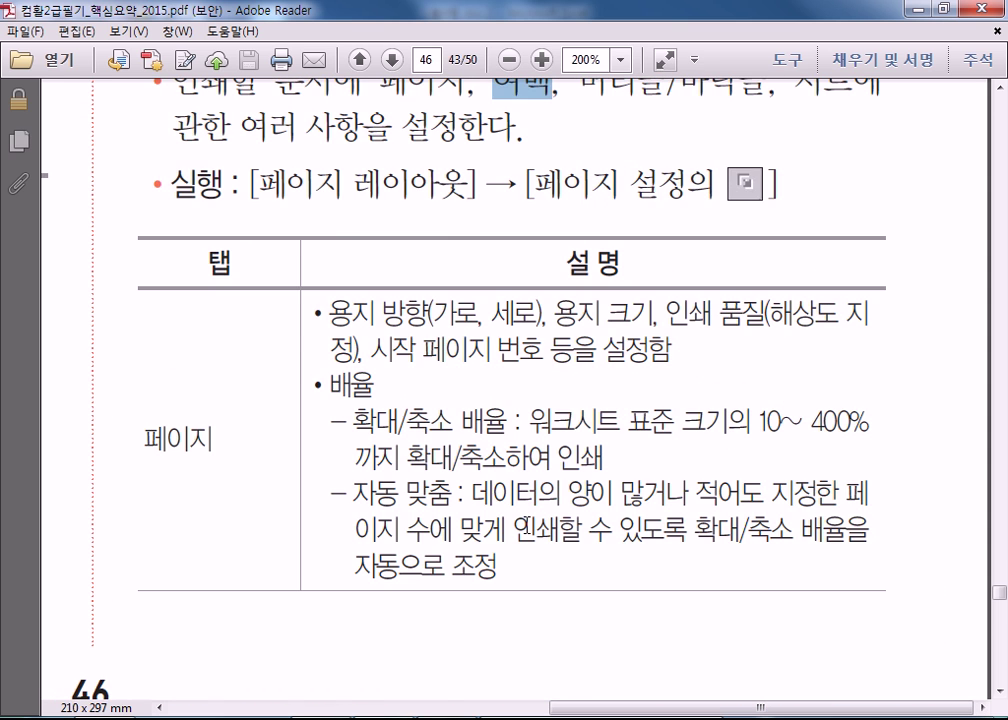
scroll(527, 535, "up", 3)
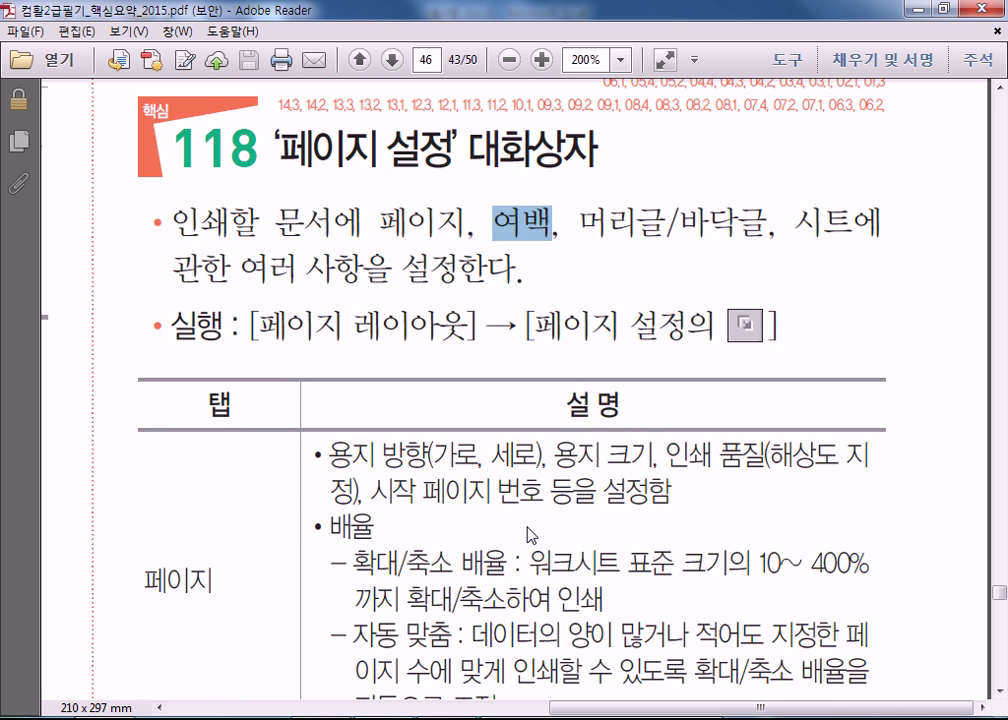
scroll(527, 535, "down", 3)
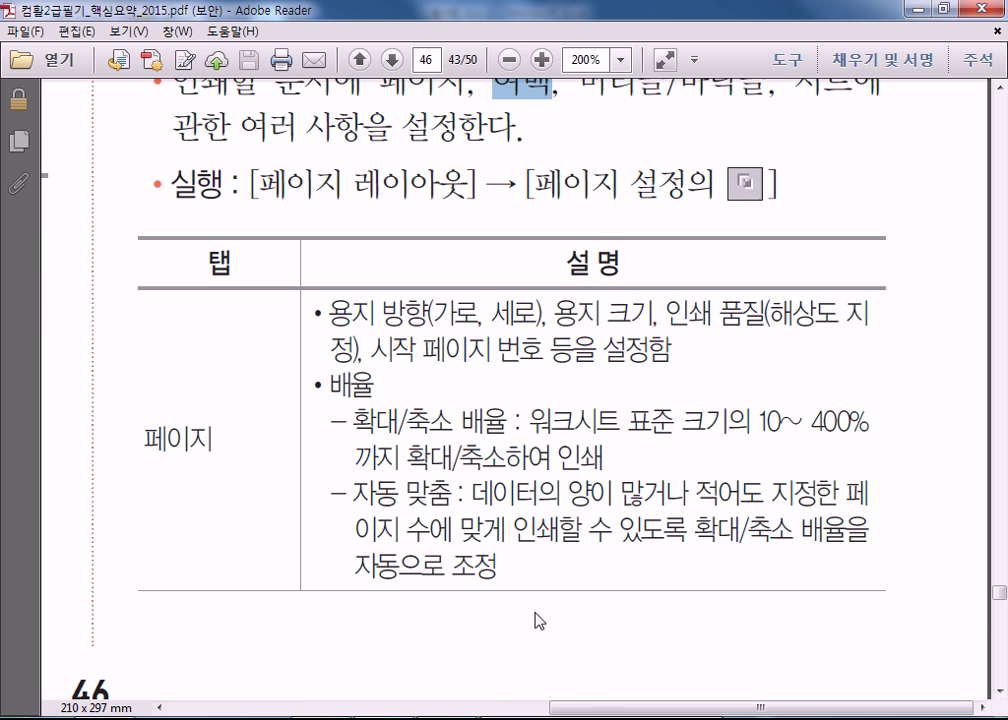
left_click_drag(592, 704, 255, 676)
scroll(302, 608, "down", 20)
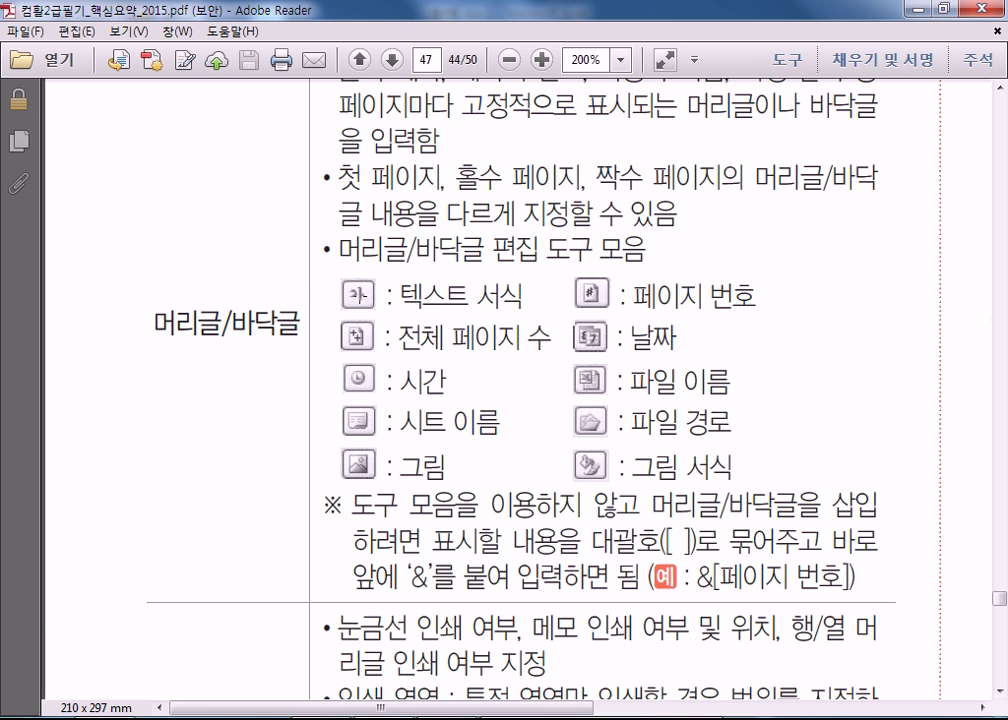
Mark the header/footer toolbar line and point out its text, date, page-count and time icons.
left_click_drag(338, 250, 379, 308)
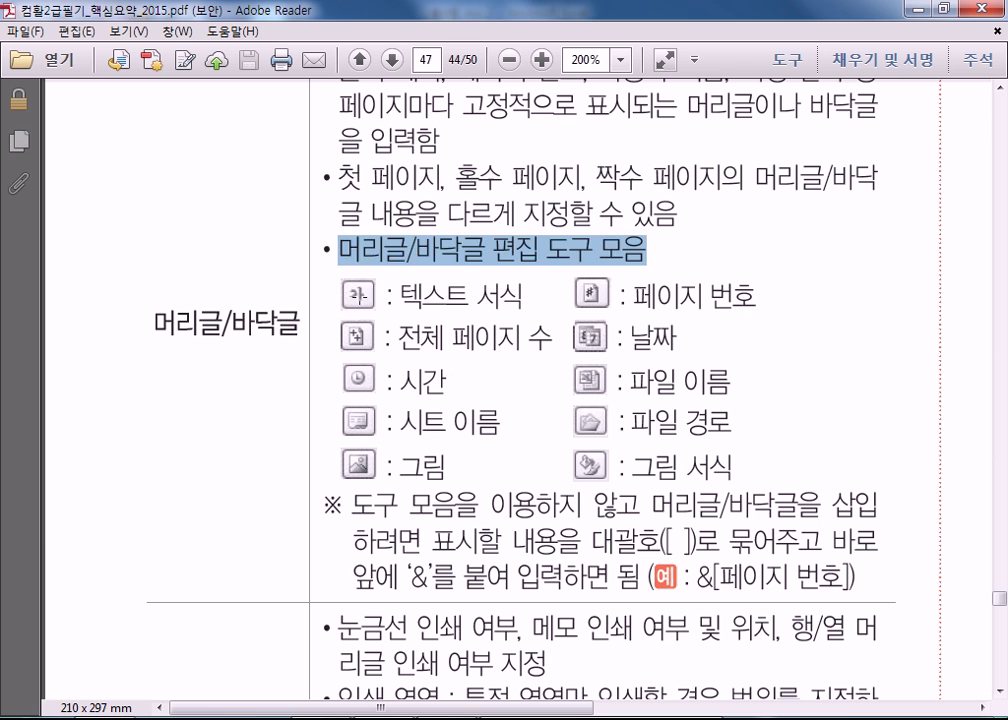
left_click(358, 295)
left_click(590, 338)
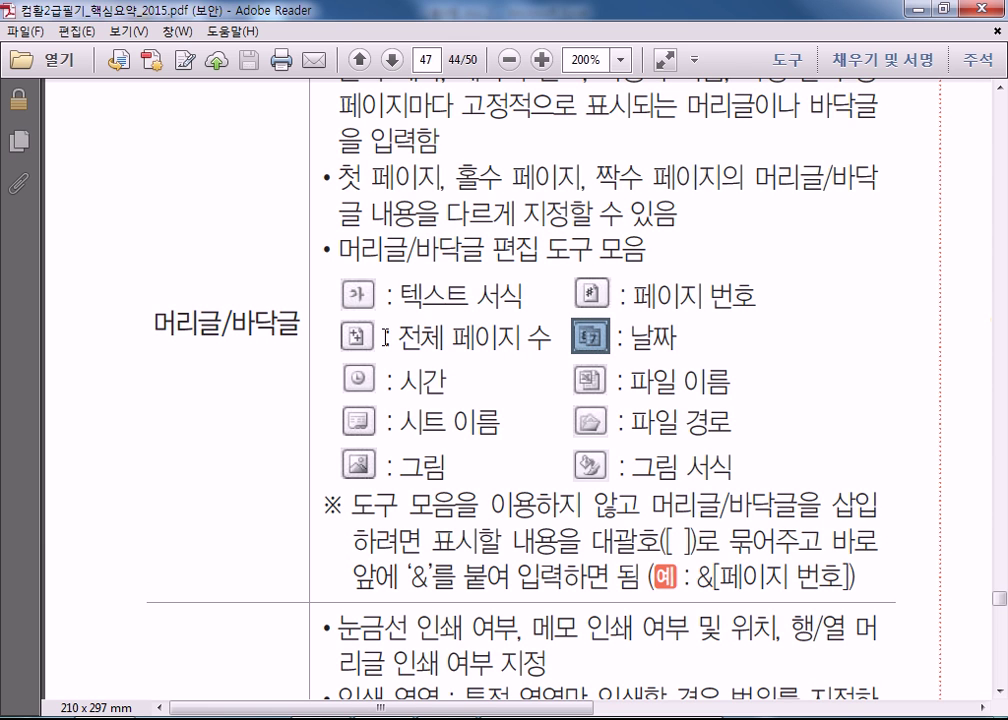
left_click(358, 338)
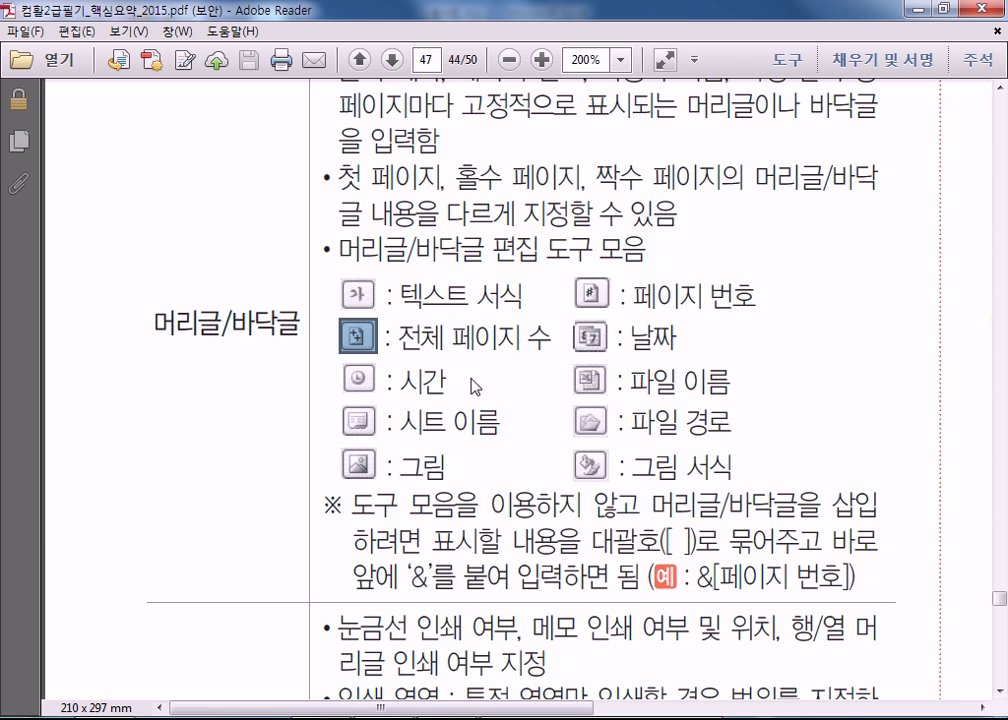
left_click(588, 340)
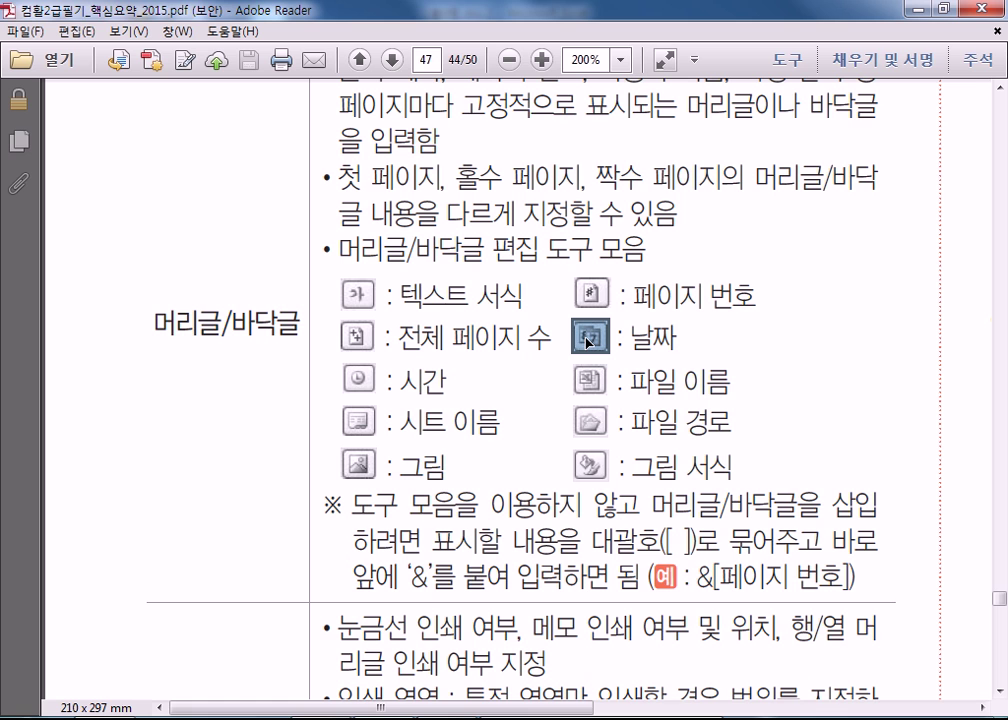
left_click(358, 382)
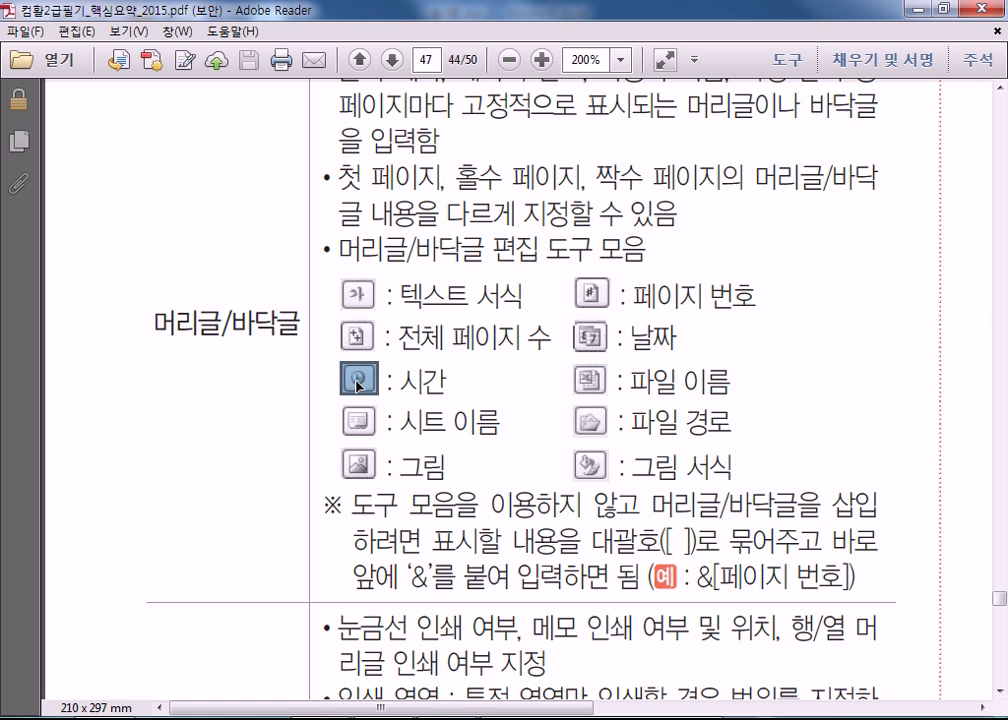
key("alt+Tab")
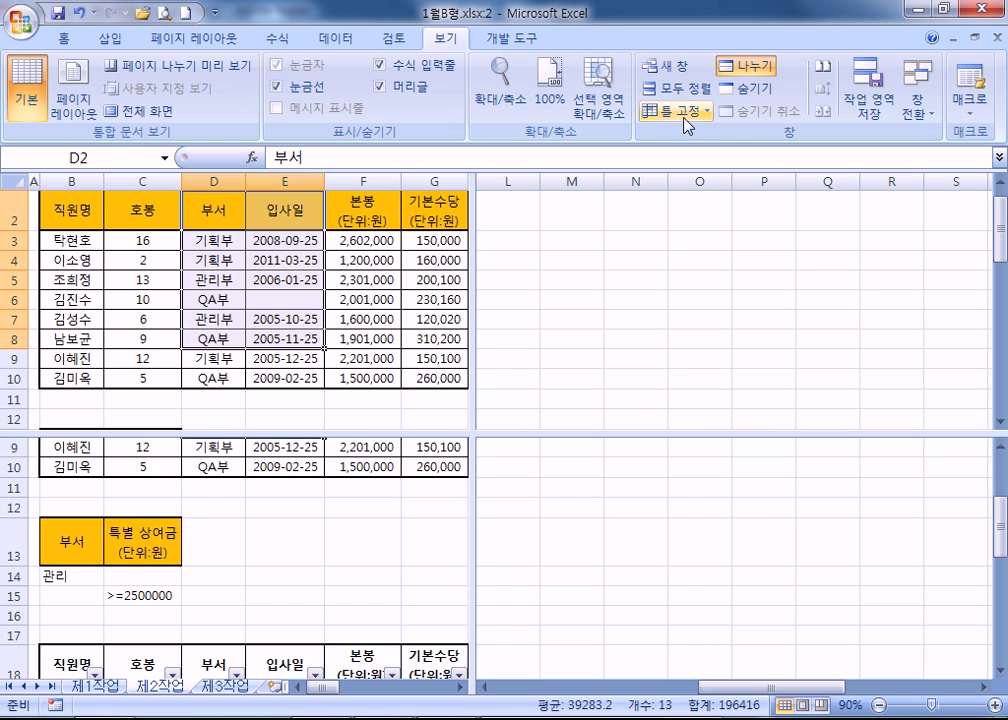
Remove the split panes from the 제2작업 sheet.
left_click(746, 66)
left_click(186, 315)
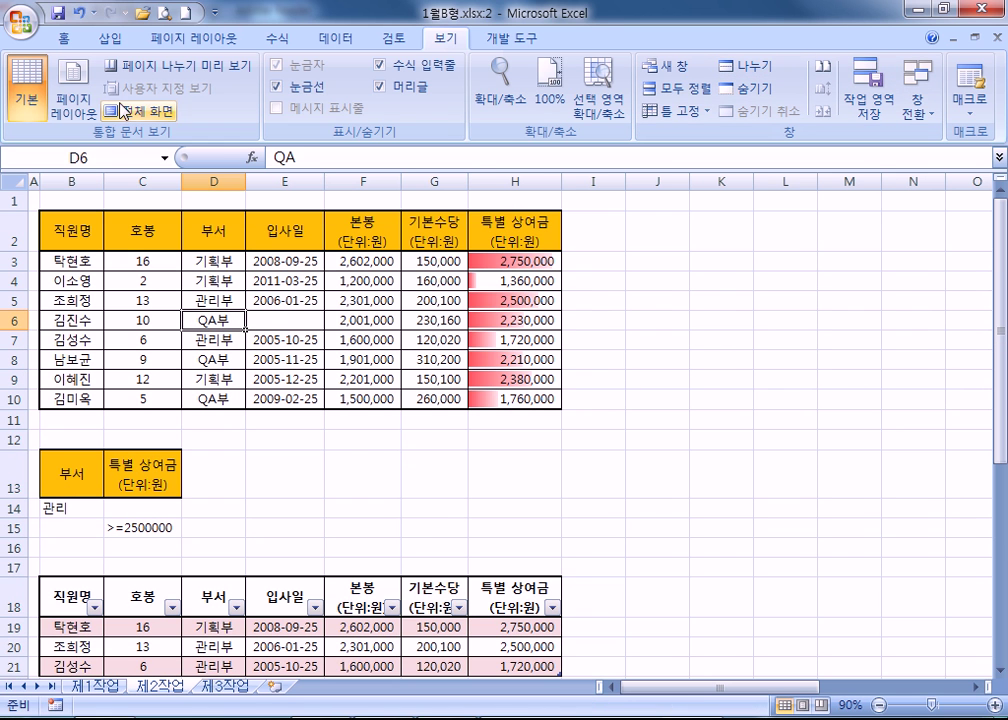
left_click(222, 39)
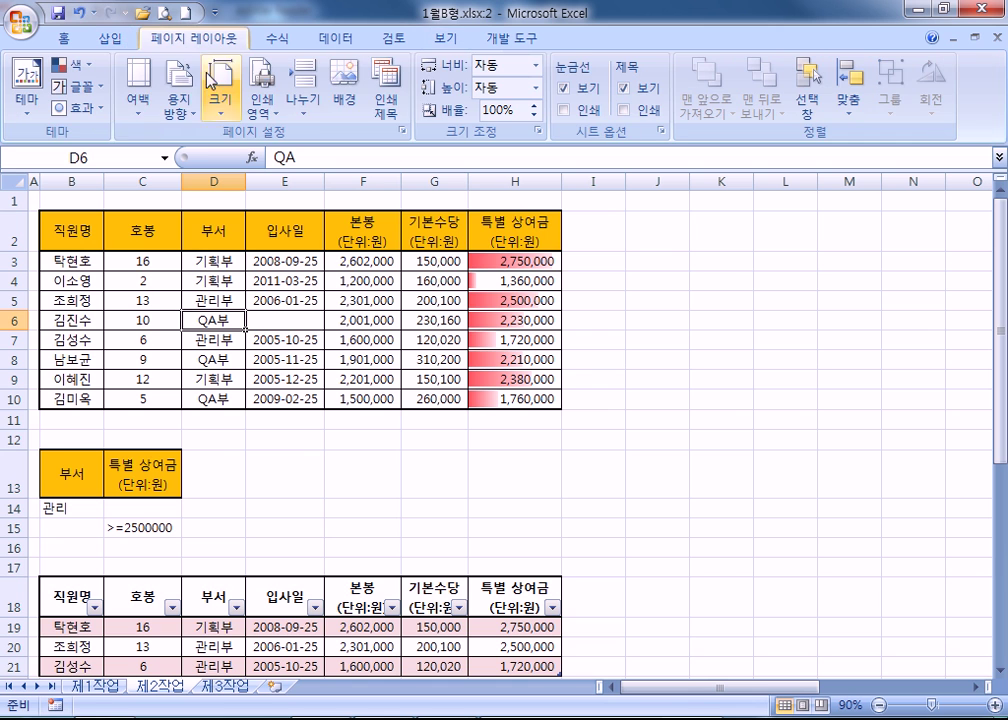
left_click(404, 131)
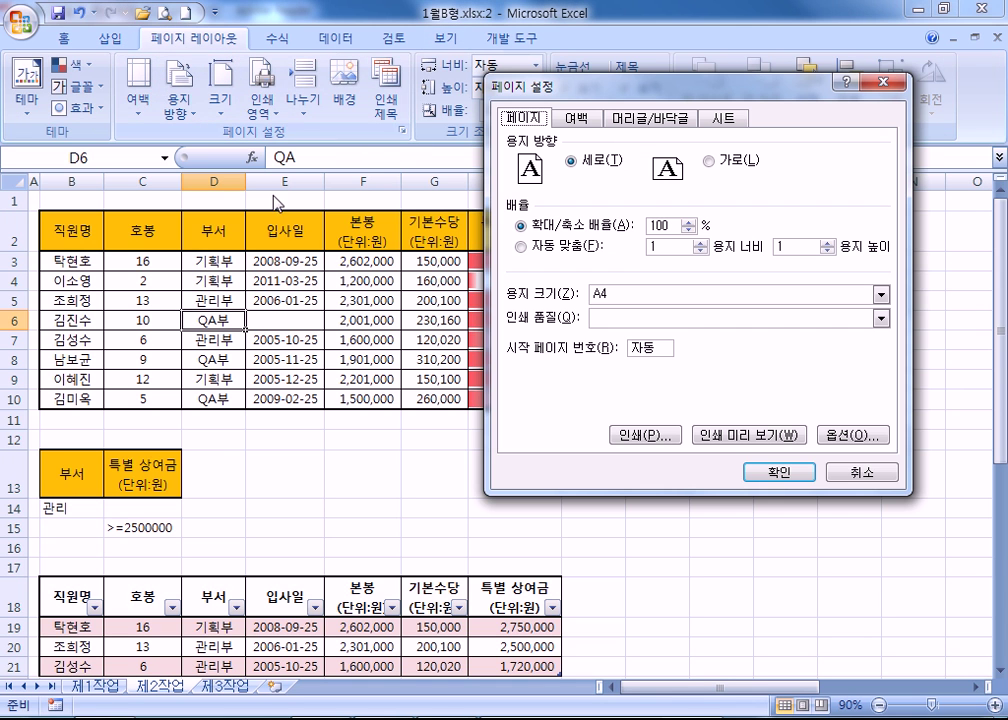
After reviewing the Page Setup tabs, set landscape orientation and A3 paper size.
left_click(574, 118)
left_click(635, 118)
left_click(728, 119)
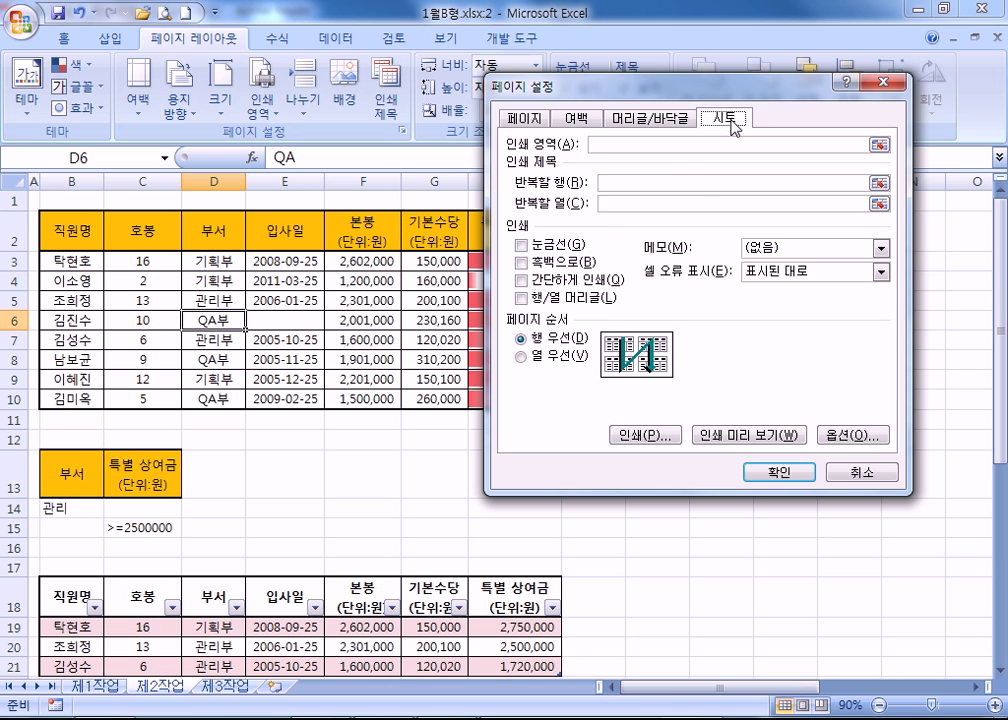
left_click(522, 118)
left_click(710, 162)
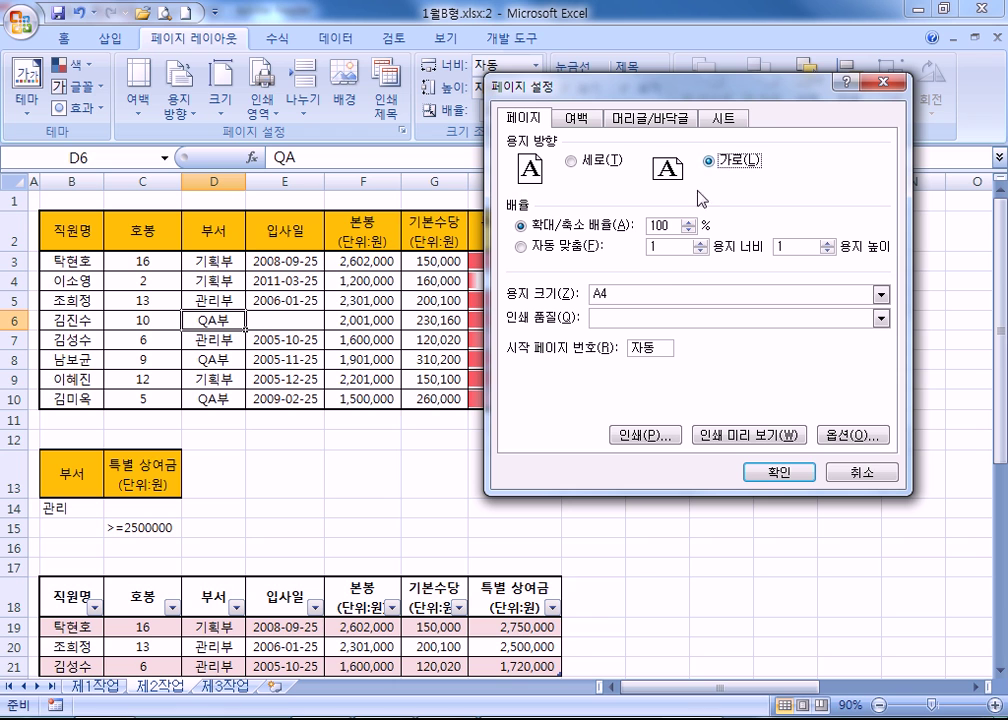
left_click(641, 293)
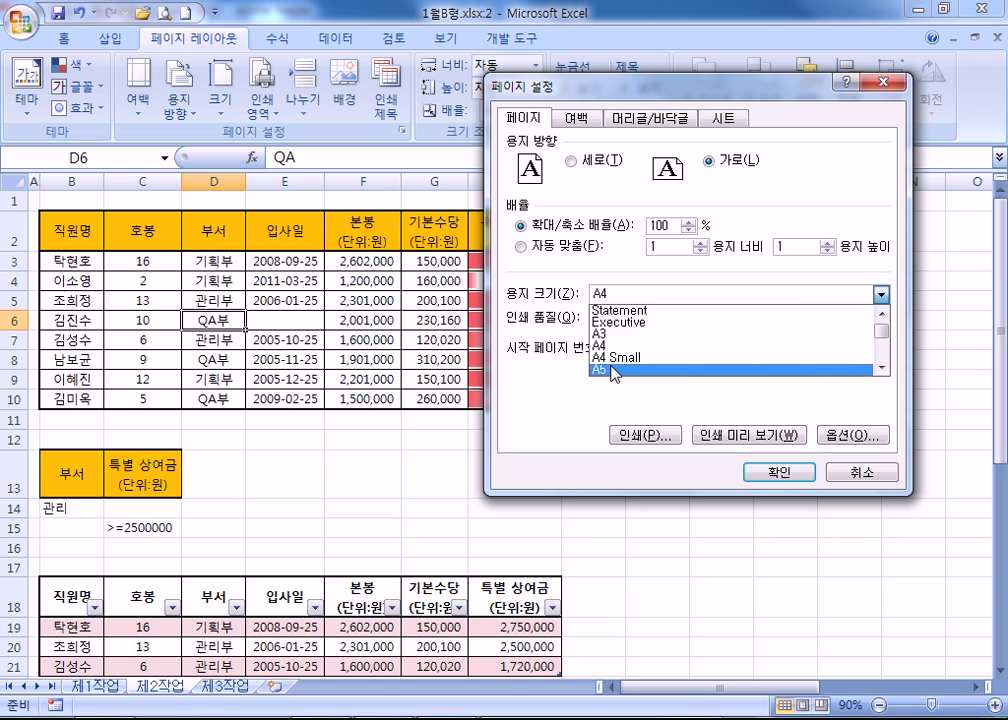
left_click(612, 336)
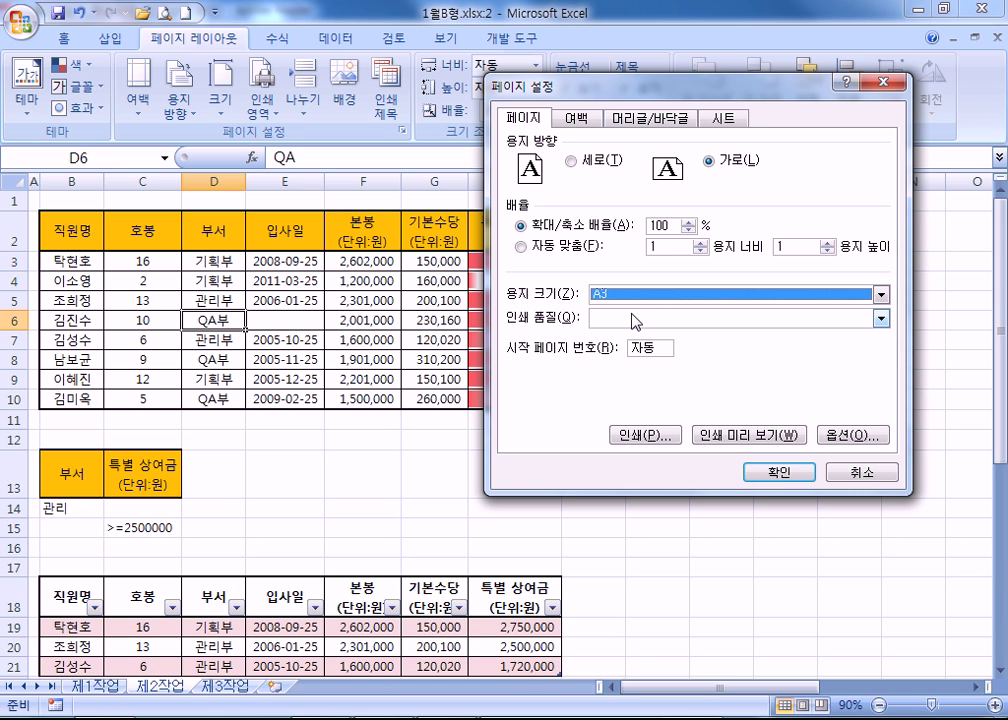
Change the 제2작업 paper size from A3 to A5 in Page Setup's Page tab.
left_click(630, 295)
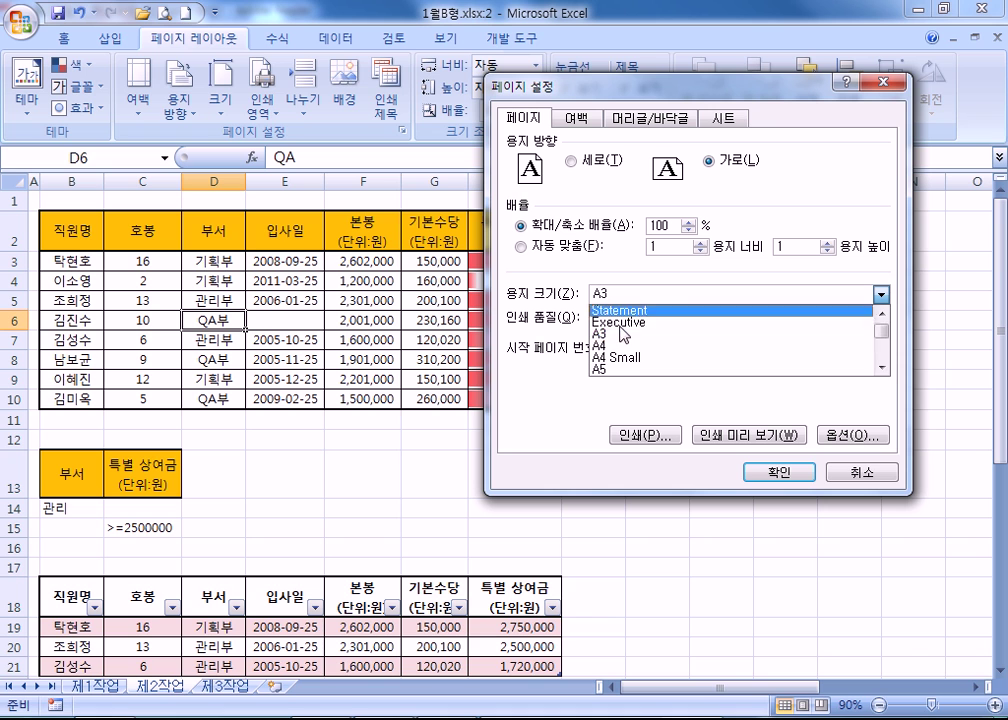
left_click(606, 373)
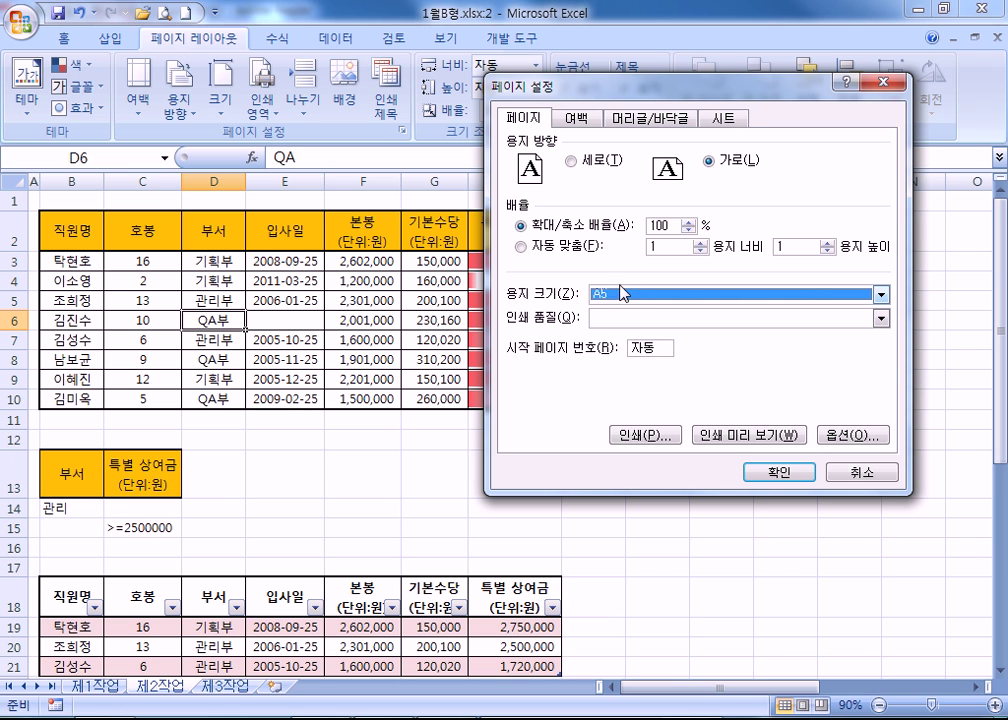
left_click(621, 293)
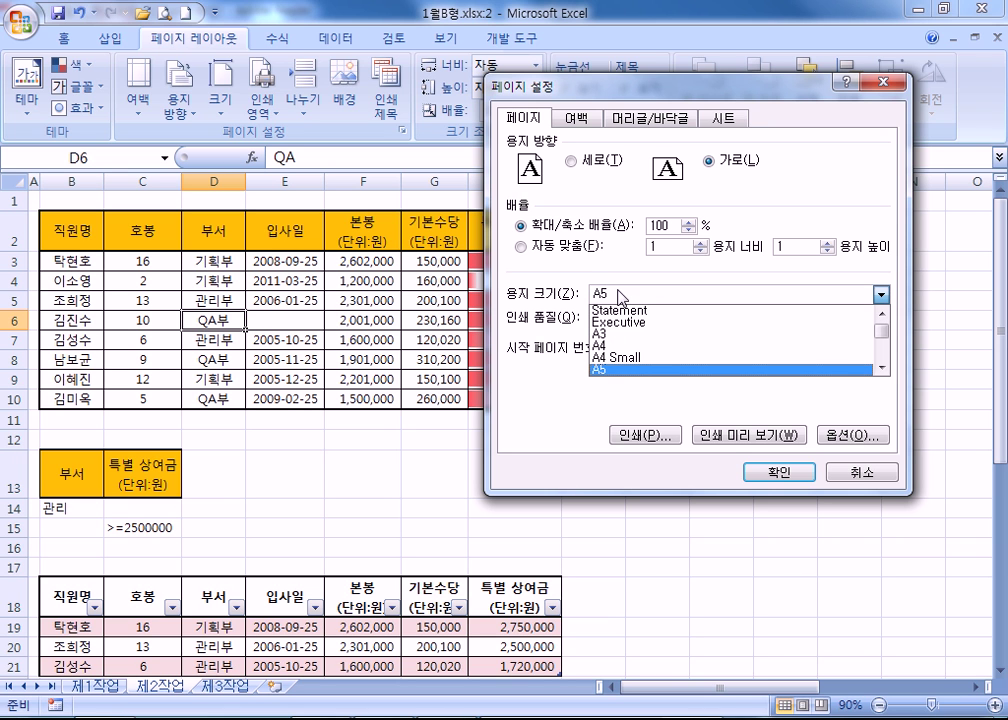
left_click(561, 275)
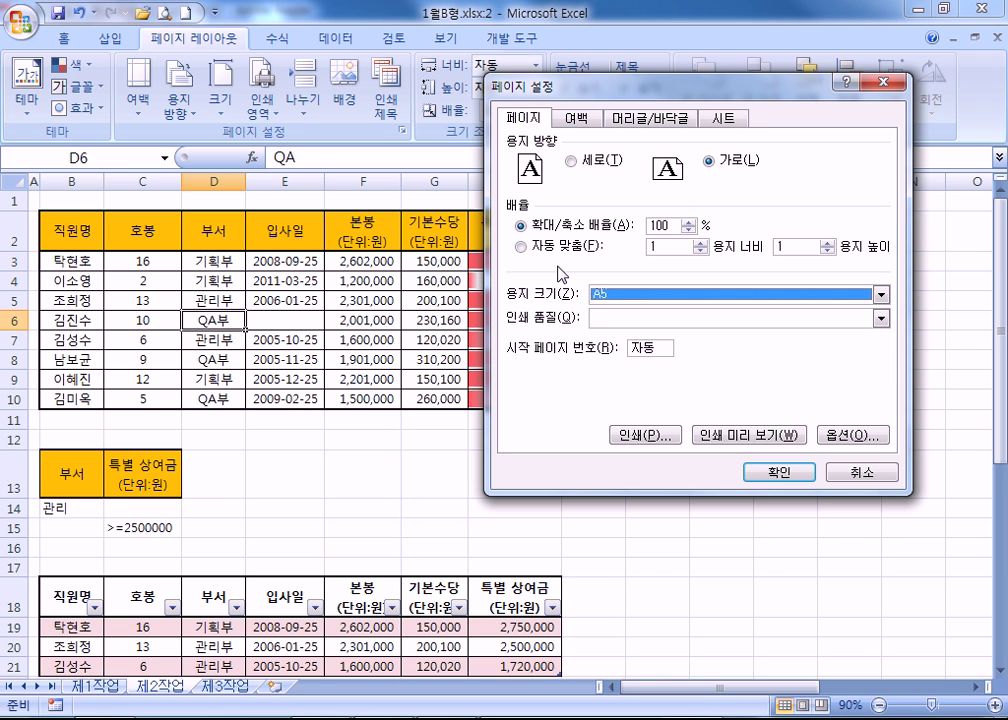
left_click(603, 318)
left_click(560, 268)
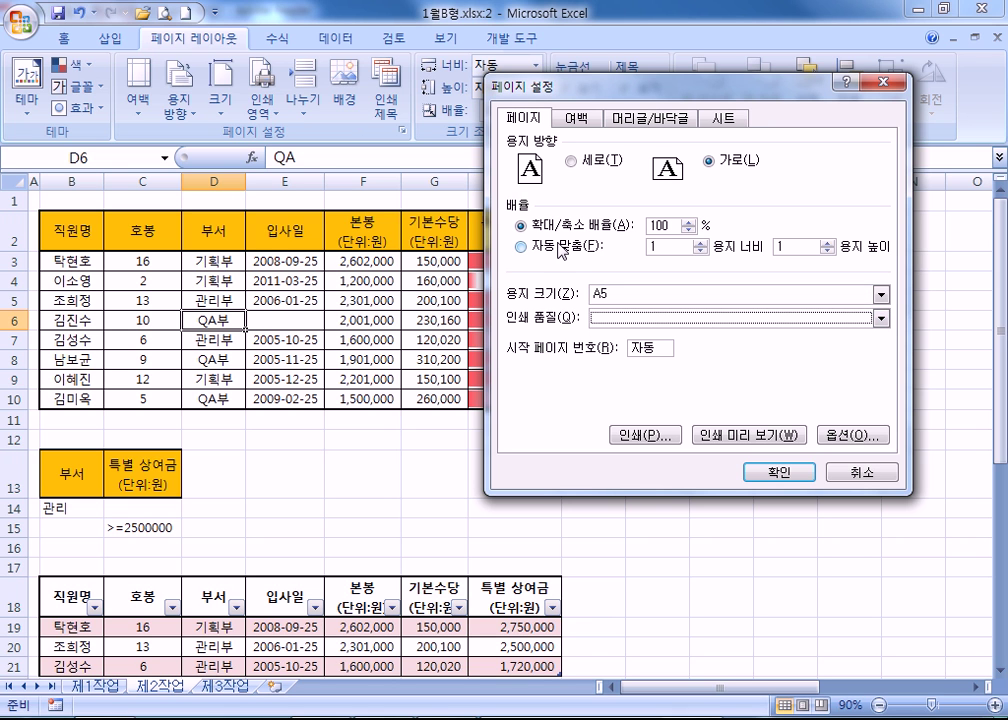
Read the header/footer tool notes in the Adobe Reader PDF, then return to Excel's Page Setup.
key("alt+Tab")
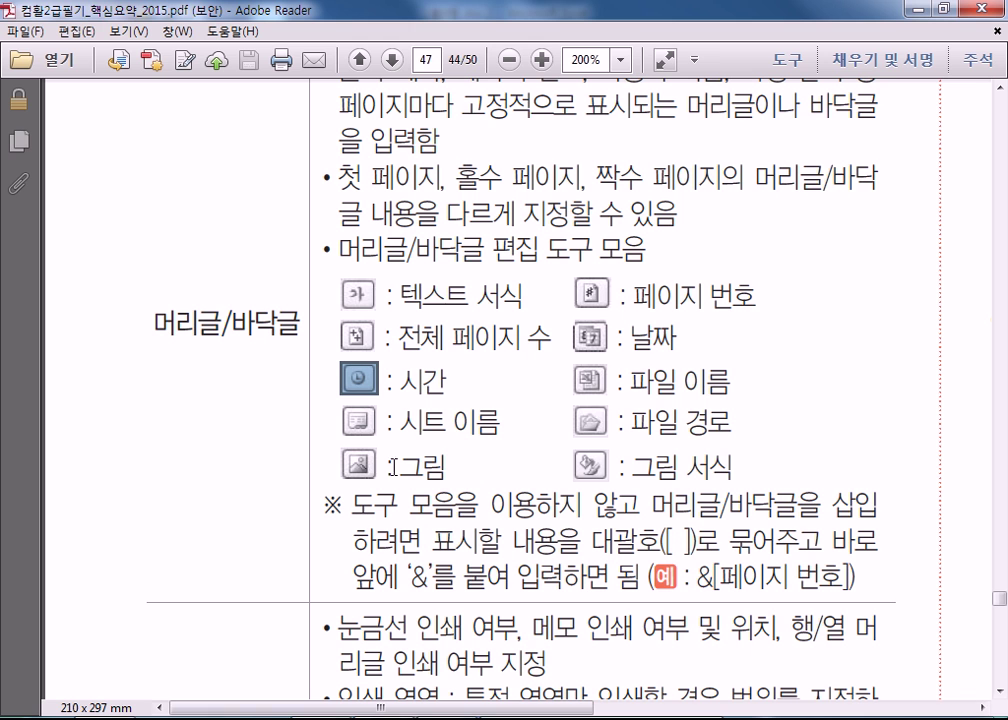
scroll(436, 410, "up", 2)
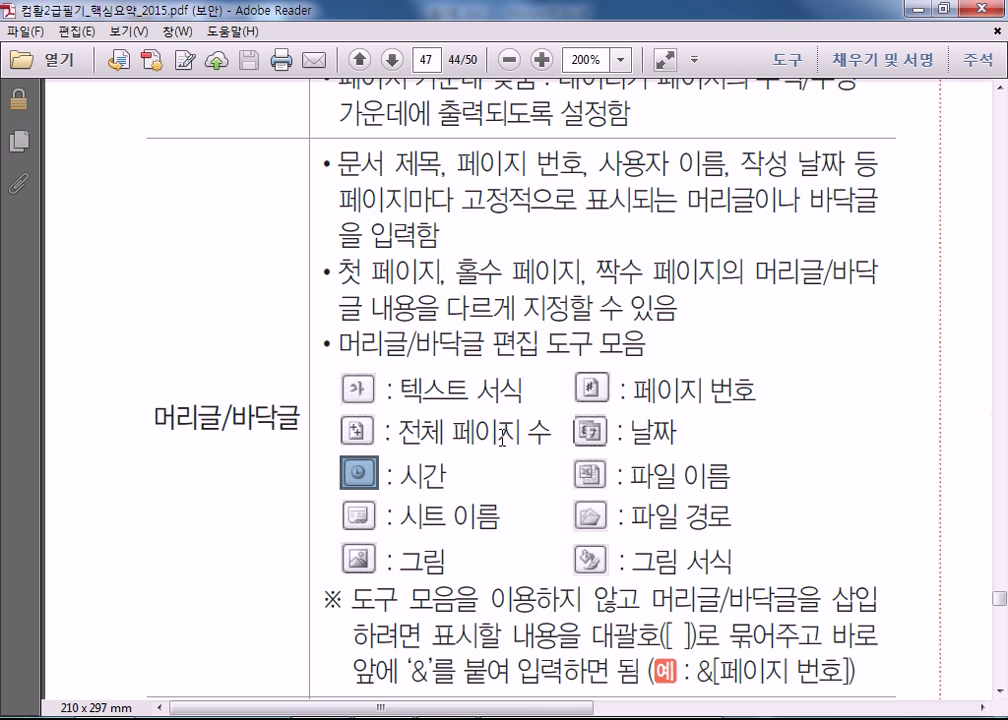
key("alt+Tab")
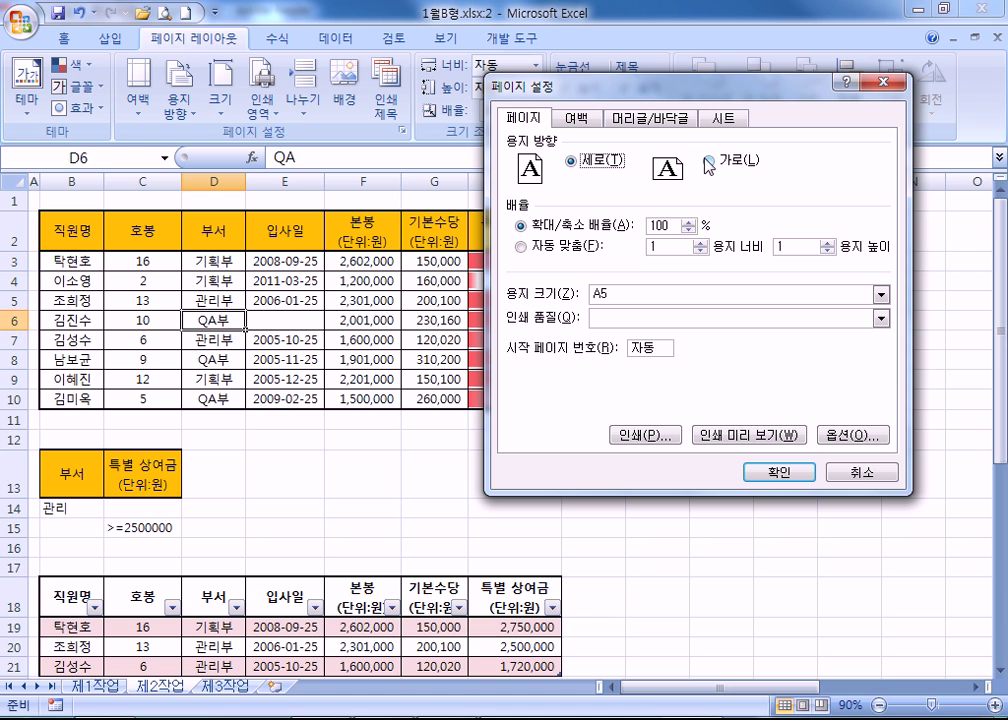
Cancel the trial 105% scale edit and confirm 제2작업 keeps A4 portrait at 100%.
left_click(688, 222)
left_click(834, 474)
left_click(190, 301)
left_click(63, 40)
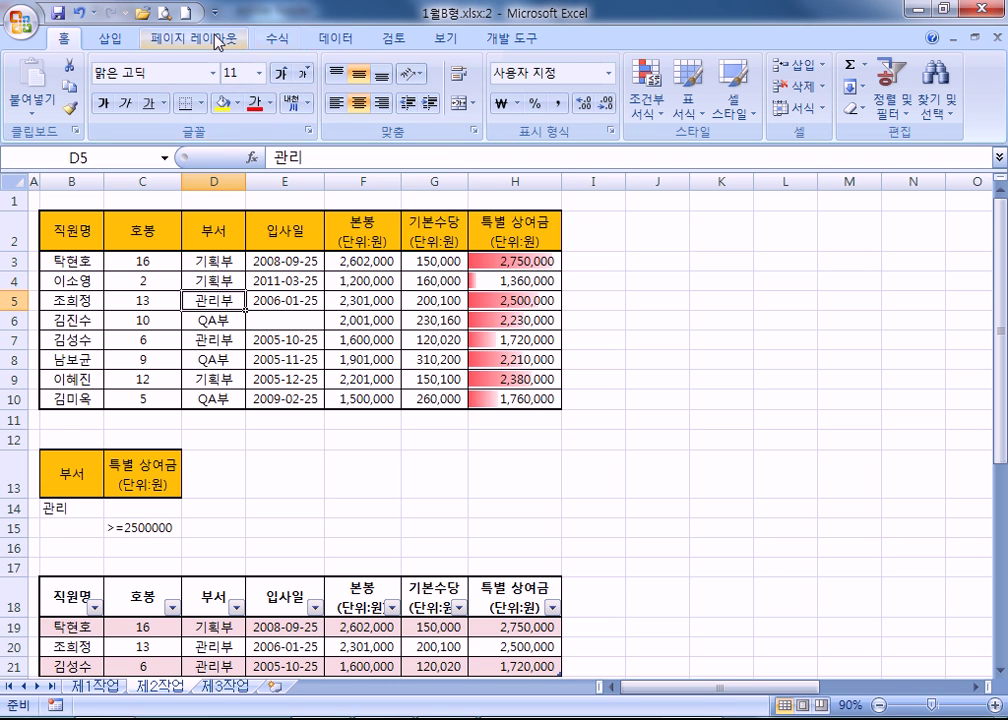
left_click(217, 42)
left_click(403, 130)
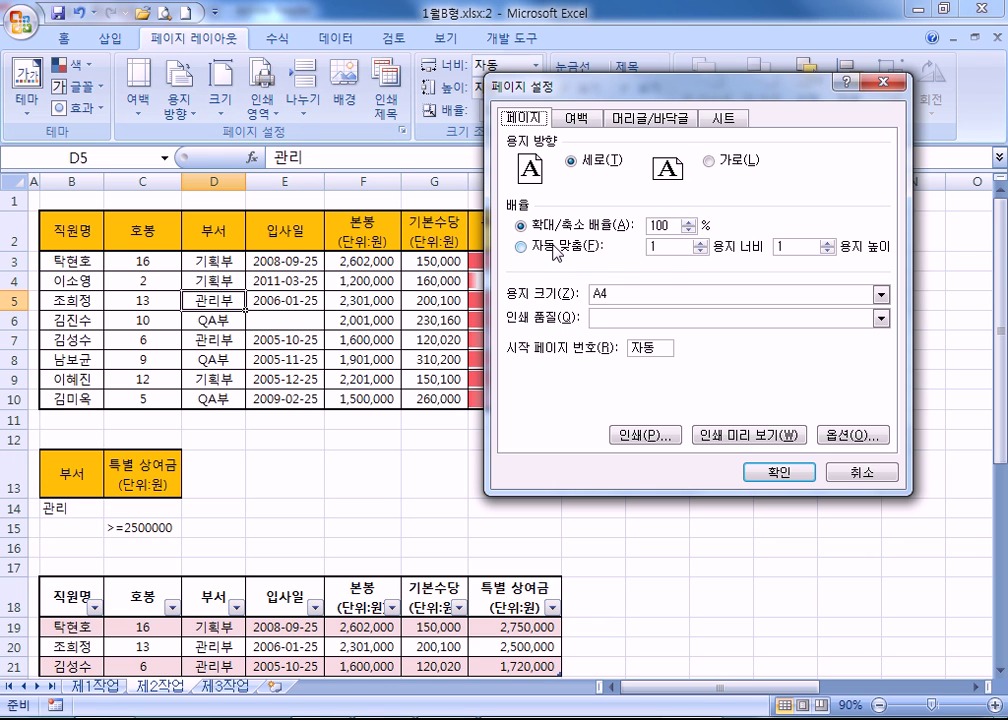
left_click(862, 472)
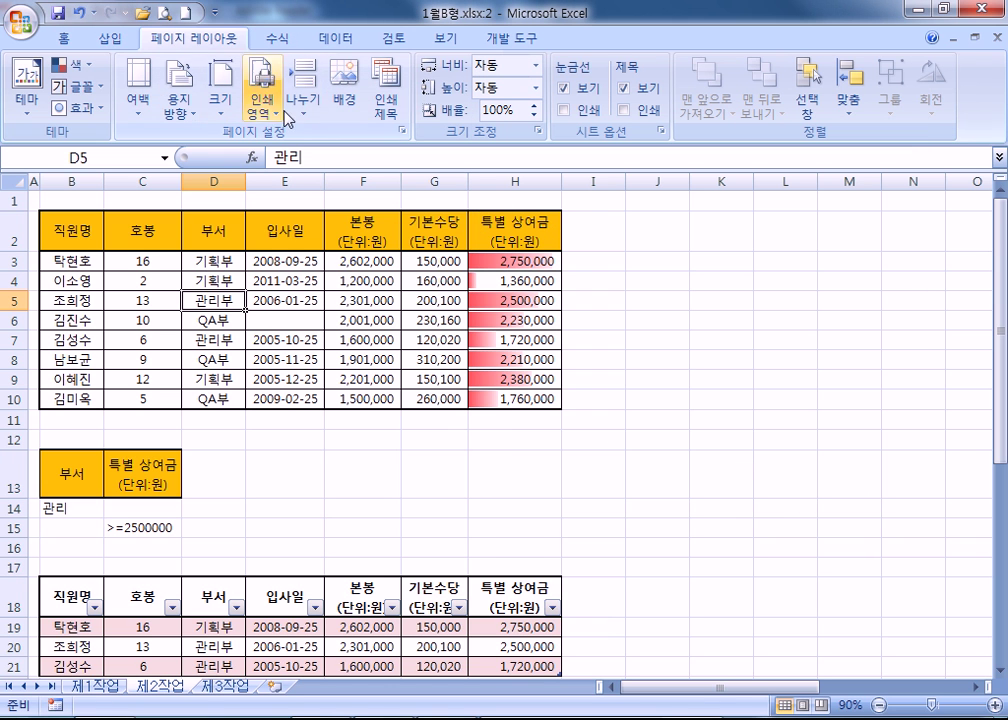
Page through the 제2작업 print preview, zooming in on the ####### cell, then close it.
left_click(184, 17)
scroll(481, 497, "down", 1)
scroll(481, 497, "up", 1)
scroll(481, 497, "down", 1)
scroll(481, 497, "up", 1)
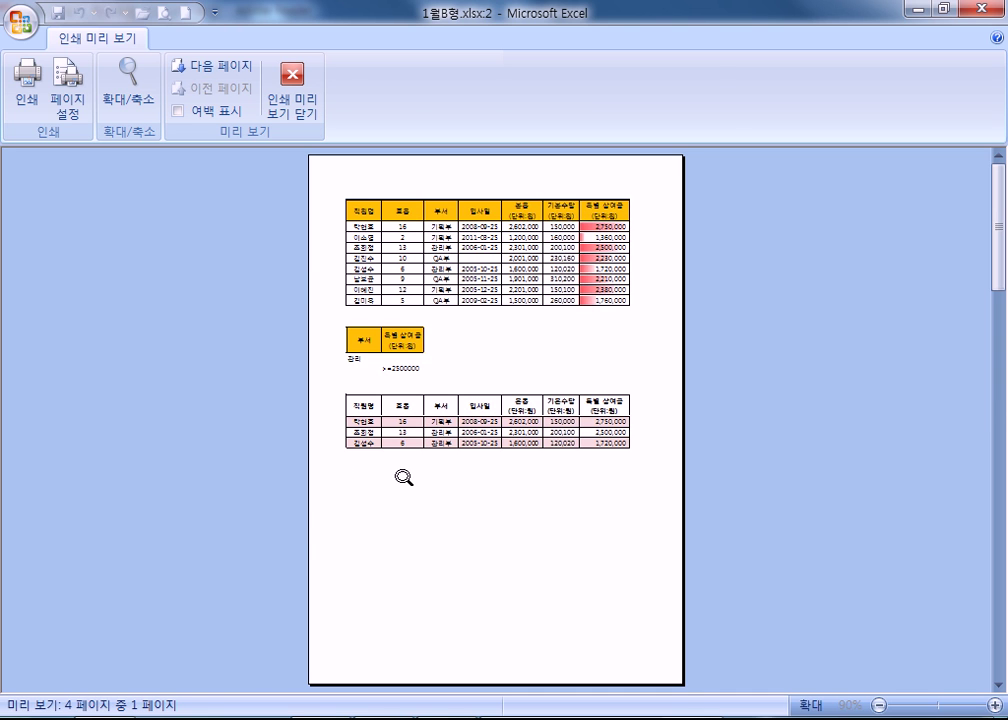
scroll(403, 477, "down", 3)
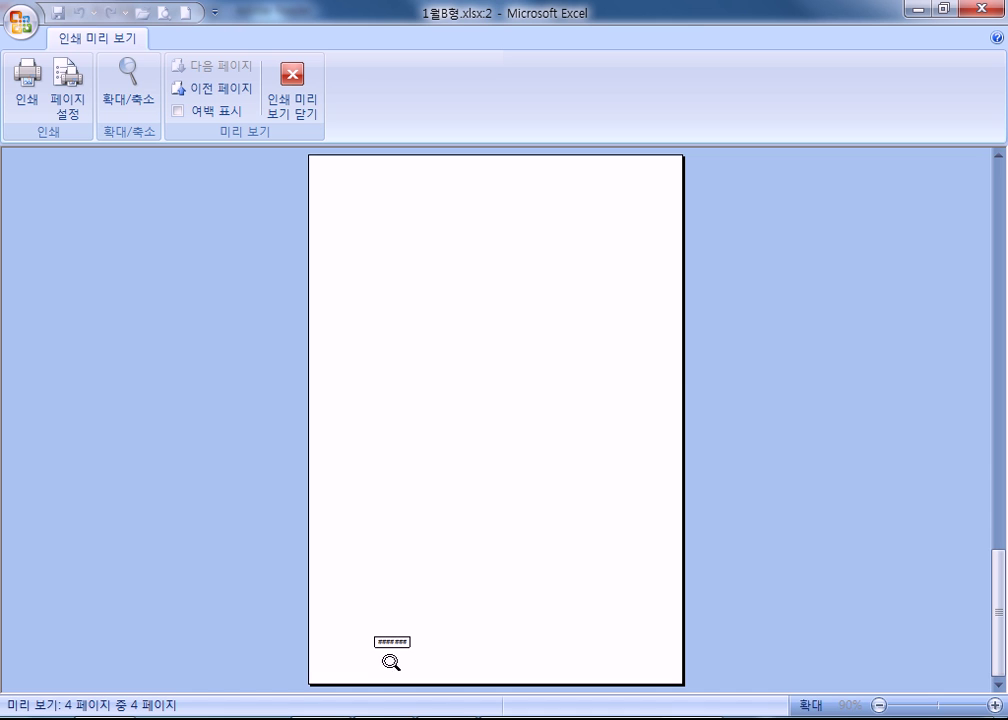
left_click(395, 659)
left_click(398, 637)
scroll(398, 636, "up", 2)
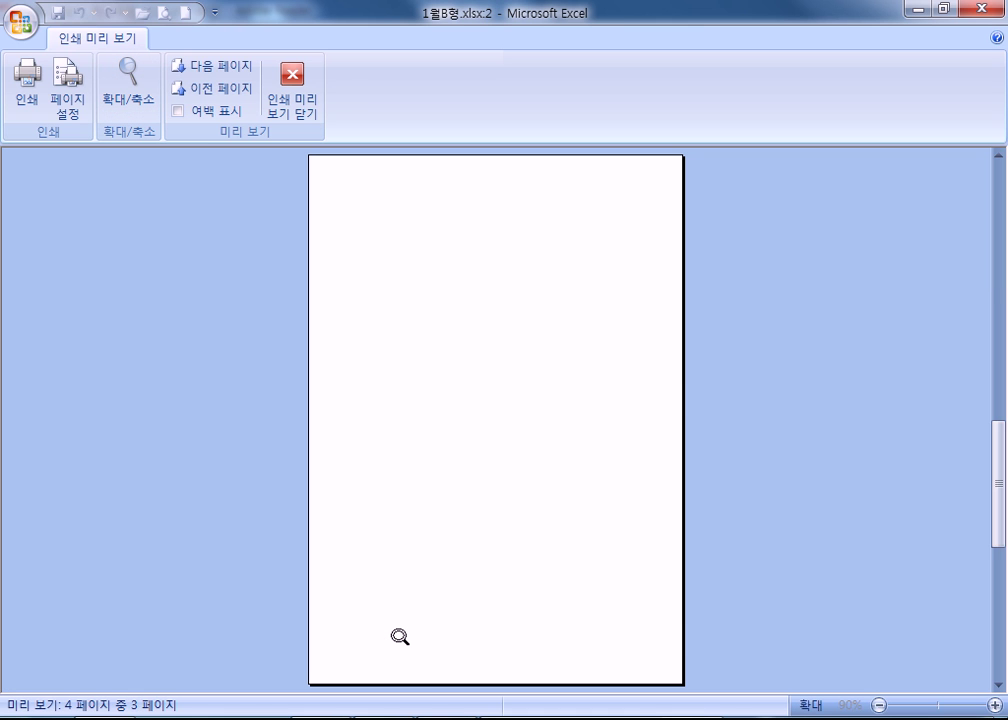
scroll(398, 636, "down", 1)
key("Escape")
Return to cell A5 of the worksheet and switch to the 제1작업 sheet.
scroll(265, 535, "down", 13)
scroll(263, 532, "up", 9)
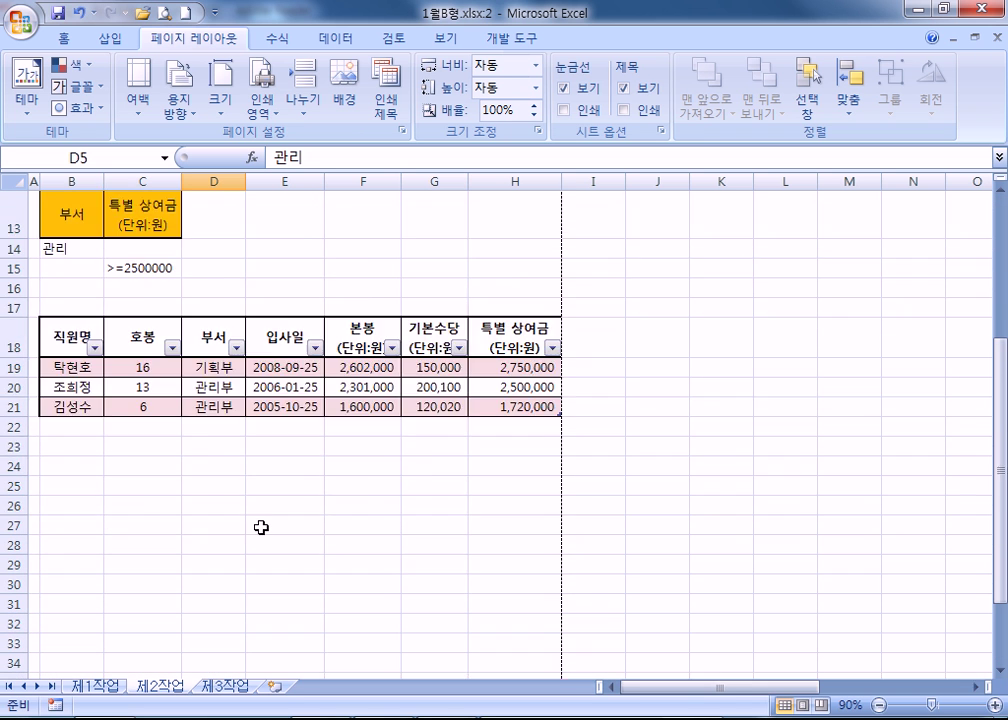
scroll(262, 520, "up", 3)
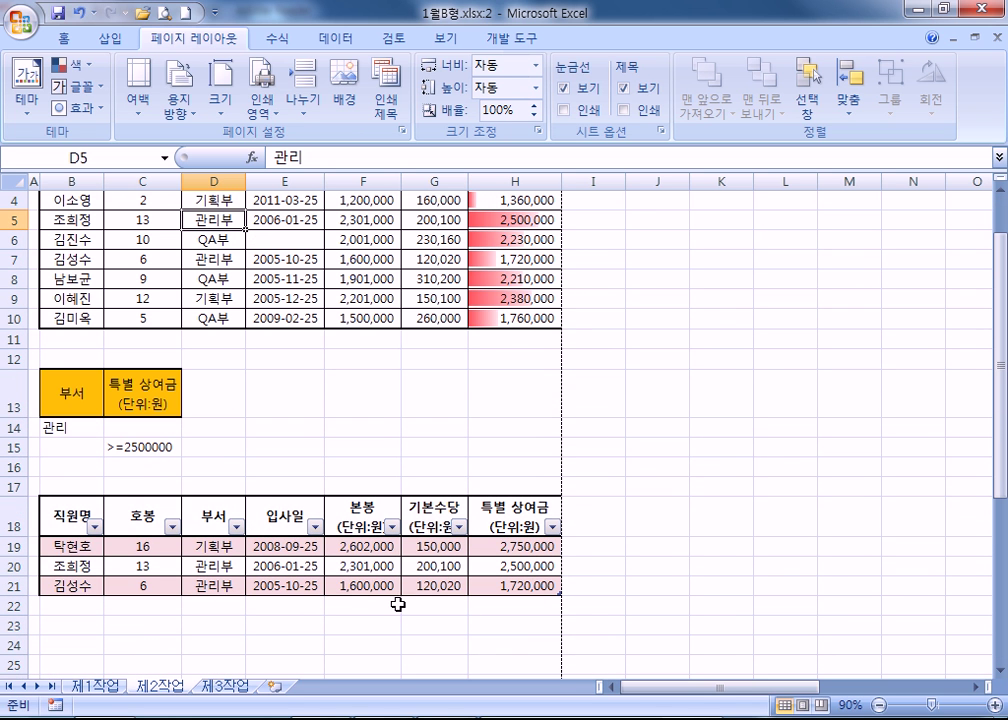
key("Home")
scroll(140, 524, "down", 10)
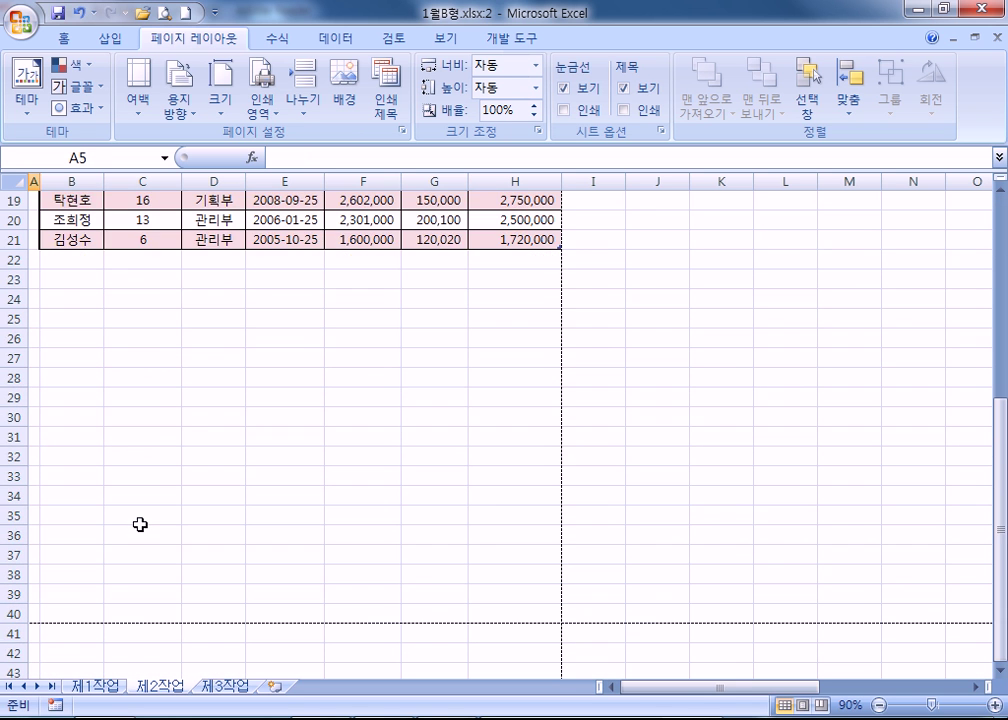
scroll(144, 533, "up", 5)
left_click(95, 686)
scroll(285, 531, "down", 5)
scroll(382, 587, "up", 5)
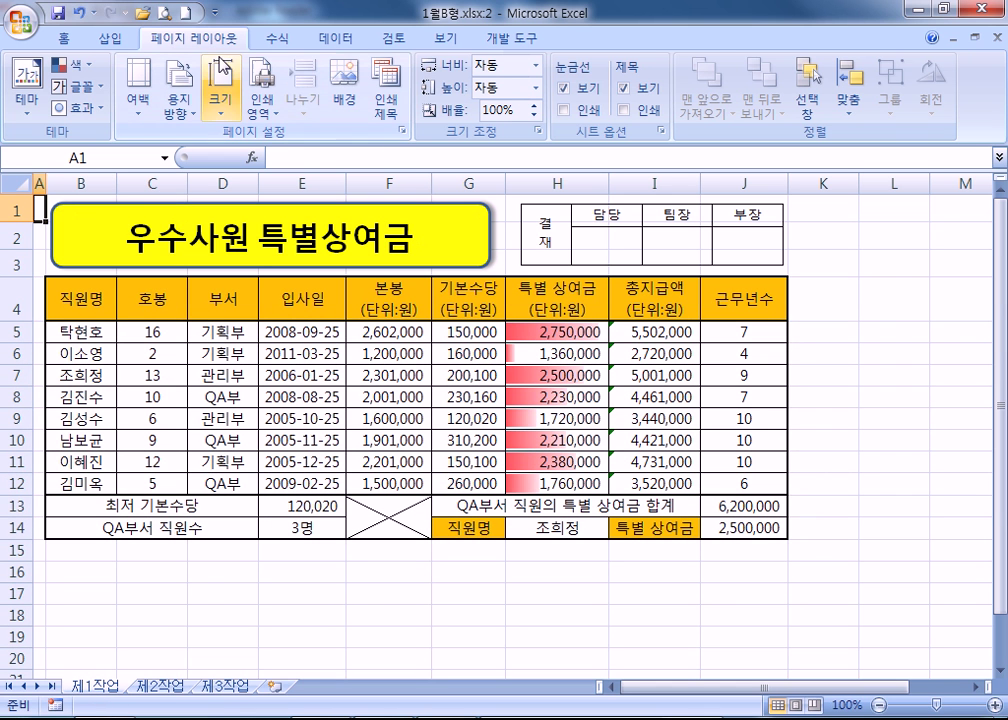
Preview 제1작업 and try landscape orientation, then switch back to portrait.
left_click(163, 12)
scroll(333, 288, "down", 1)
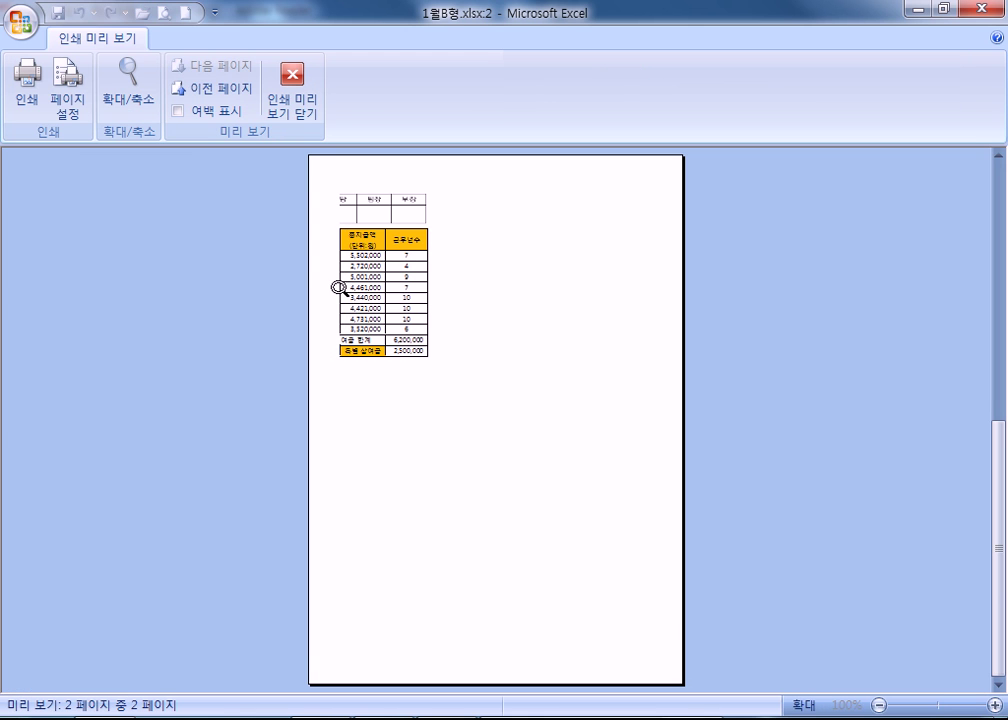
scroll(394, 383, "up", 1)
scroll(395, 315, "down", 1)
scroll(395, 315, "up", 1)
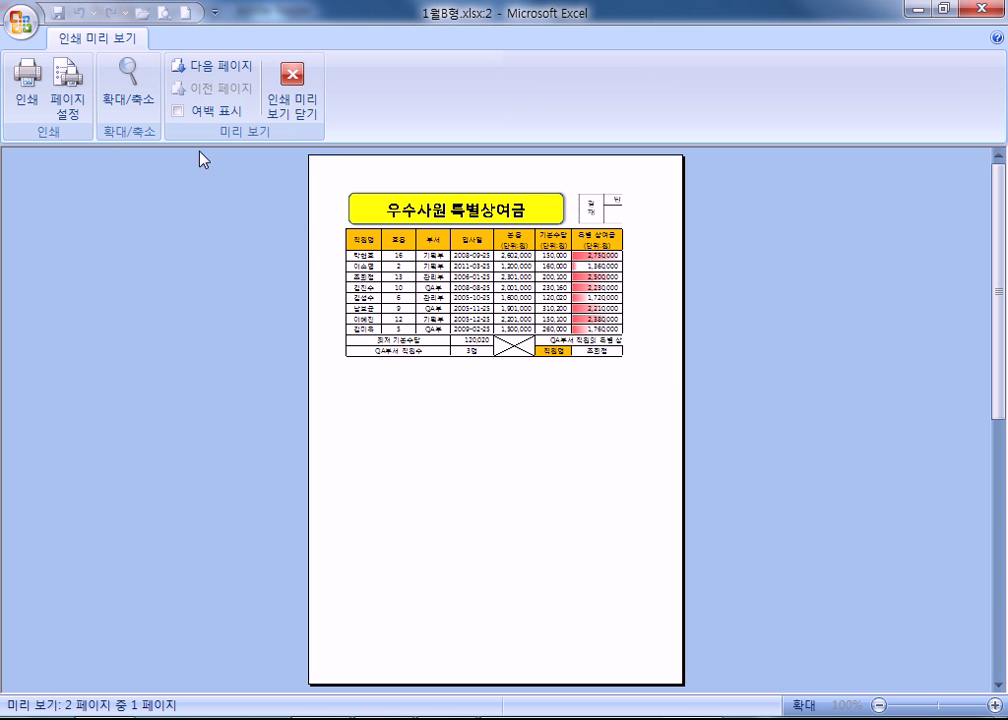
left_click(67, 100)
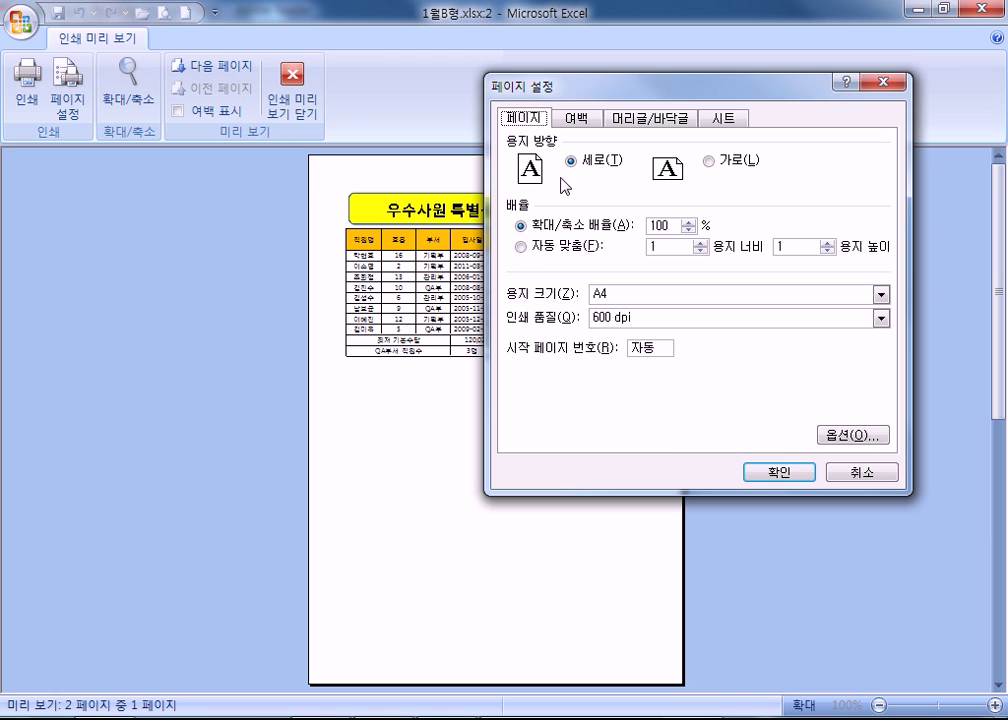
left_click(745, 161)
left_click(762, 472)
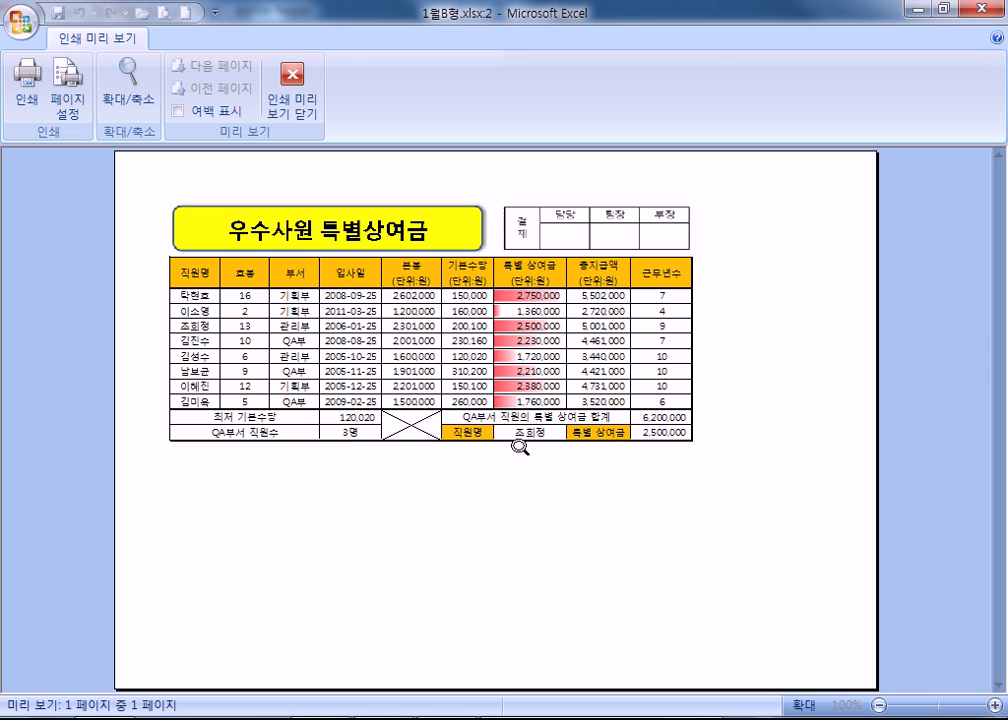
left_click(67, 100)
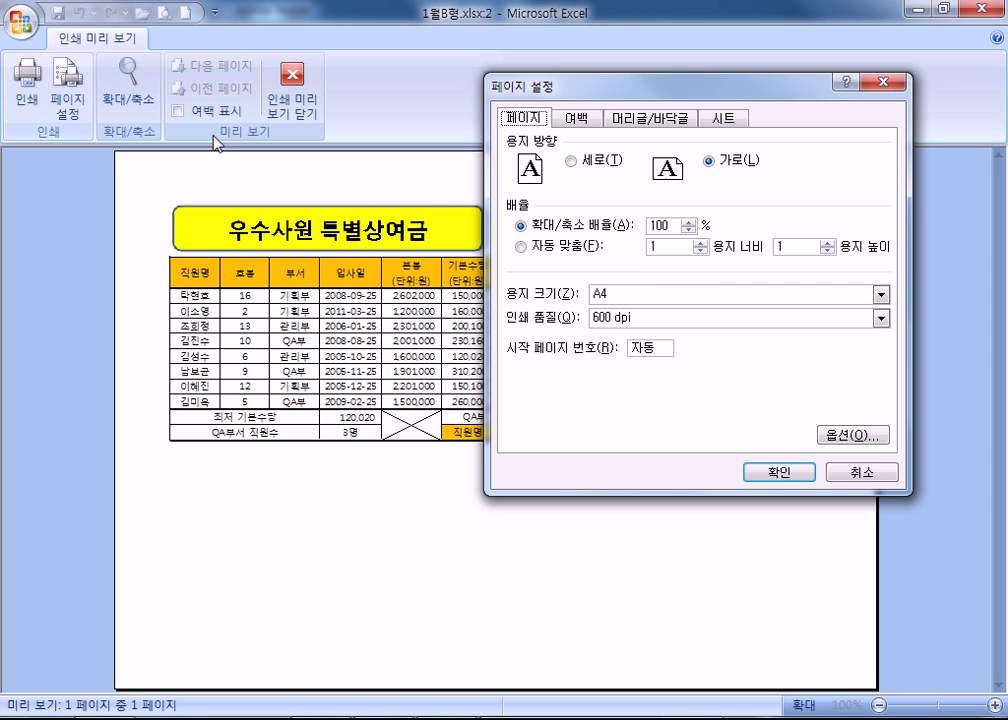
left_click(585, 160)
left_click(775, 473)
Fit 제1작업 to 1 page wide by 1 tall (83%) and zoom in to inspect the result.
scroll(401, 477, "down", 1)
scroll(401, 477, "up", 1)
left_click(67, 102)
left_click(577, 256)
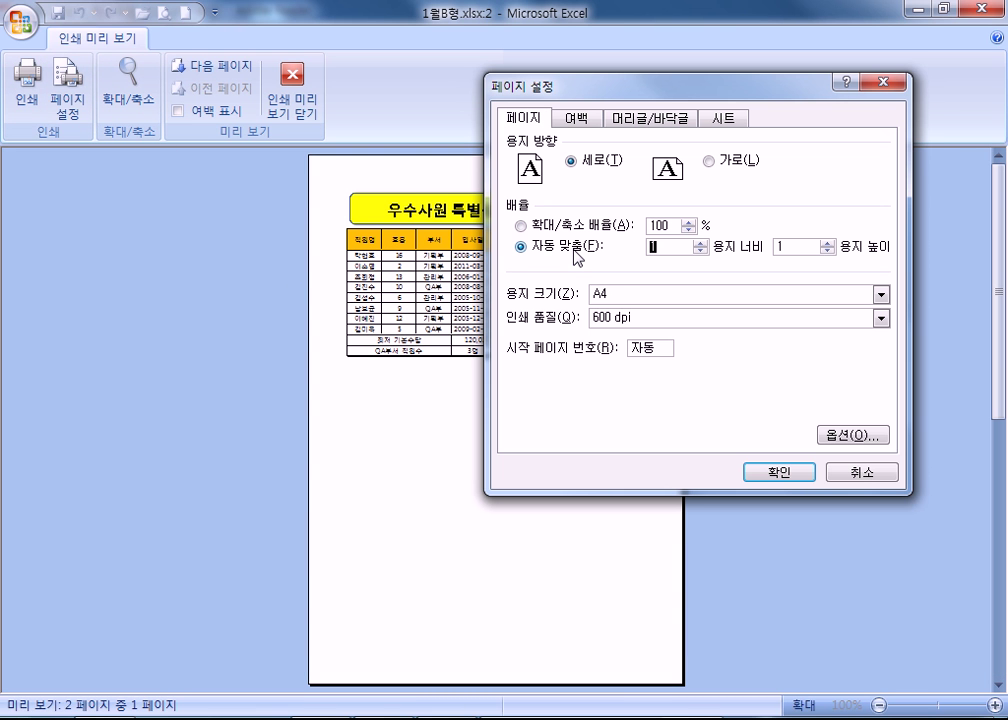
left_click(773, 470)
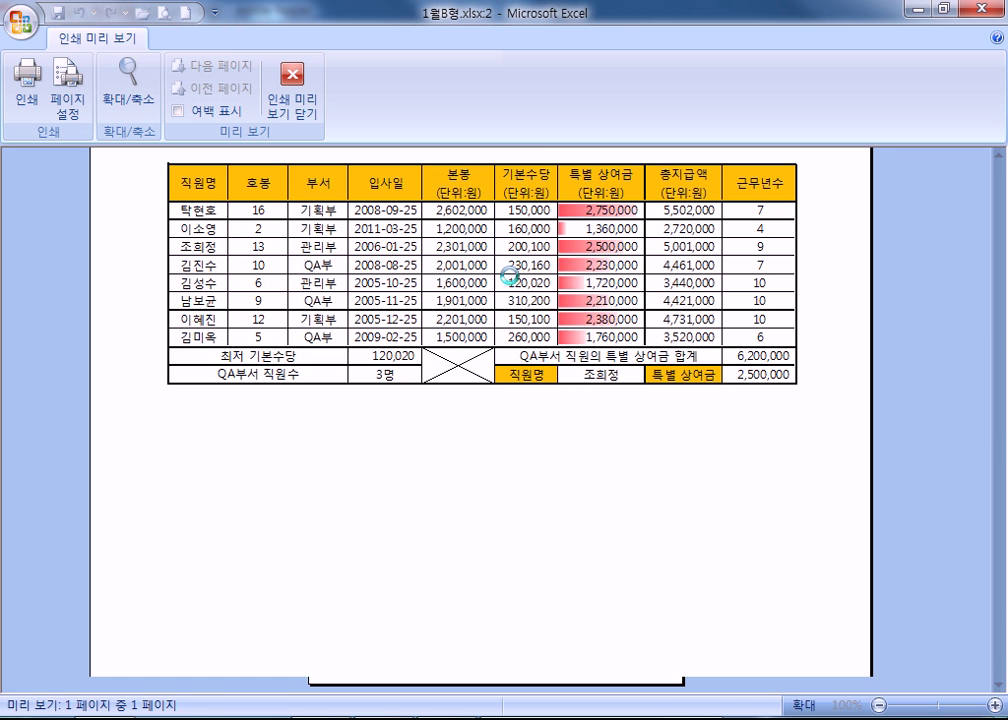
left_click(530, 266)
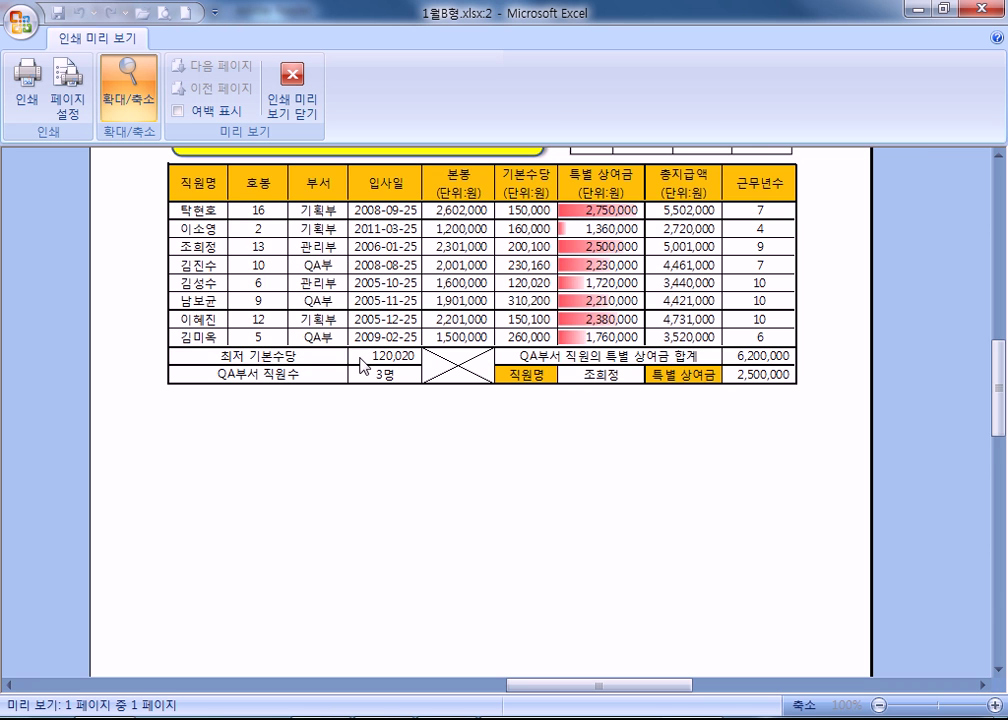
scroll(386, 415, "up", 2)
left_click(498, 422)
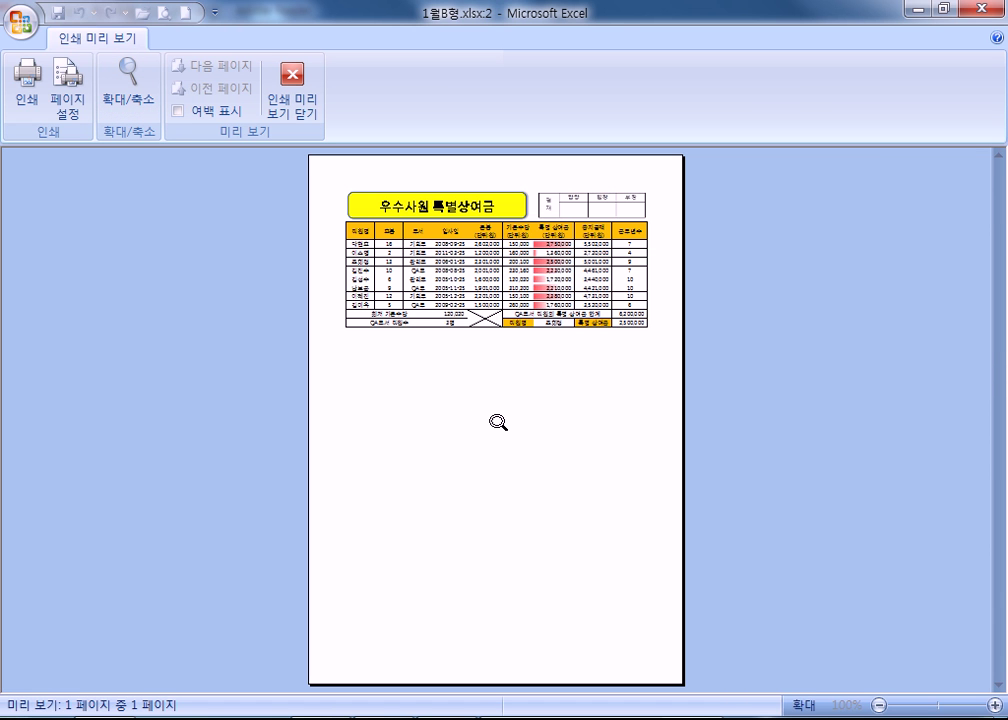
left_click(67, 100)
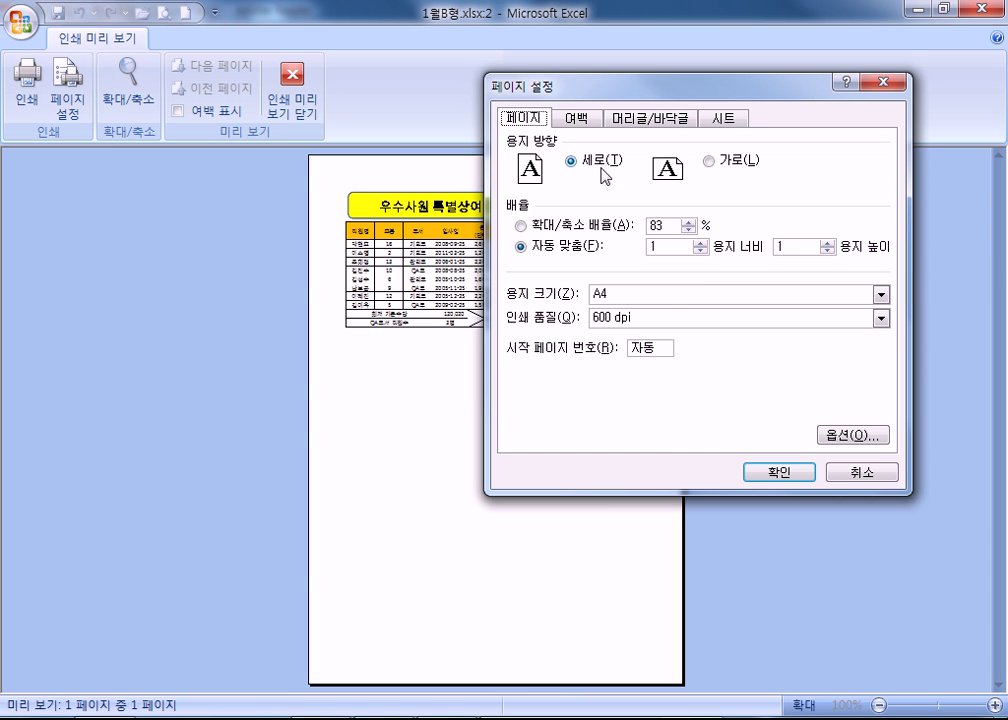
Set the left margin to 1 and apply fit-to-one-page scaling.
left_click(576, 118)
left_click_drag(592, 246, 527, 246)
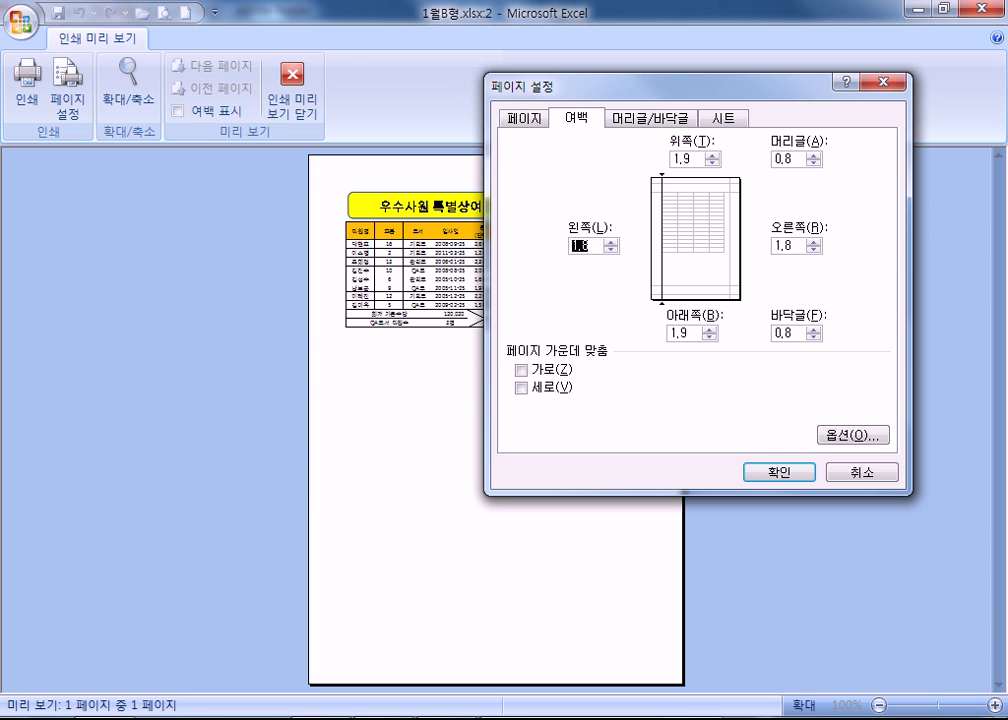
type("1")
key("Tab")
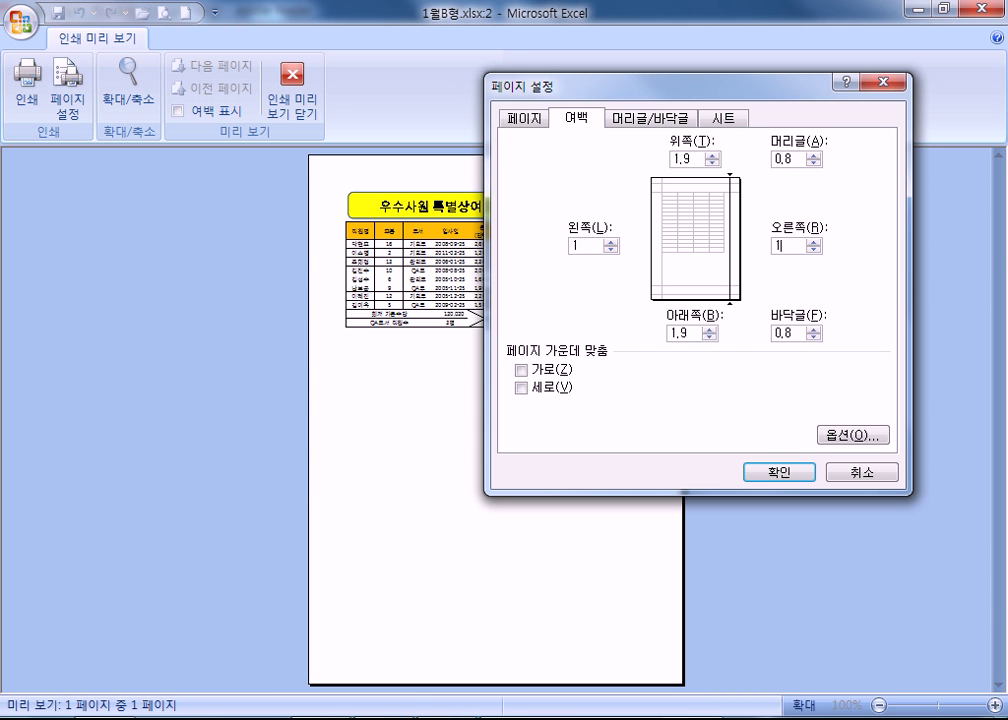
left_click(779, 471)
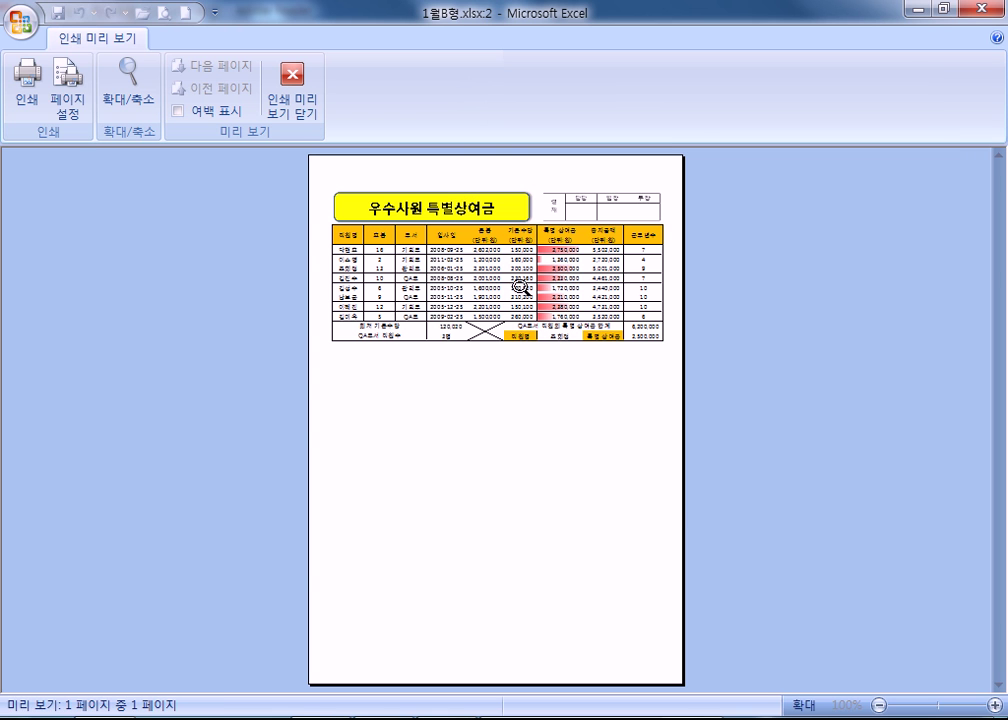
left_click(67, 100)
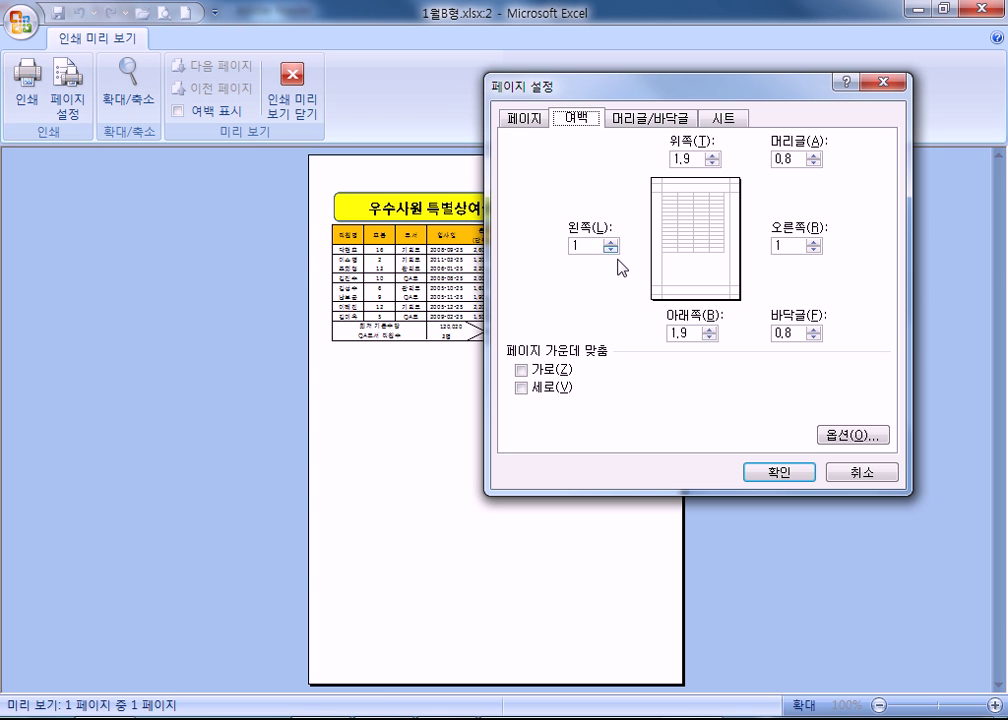
left_click(526, 121)
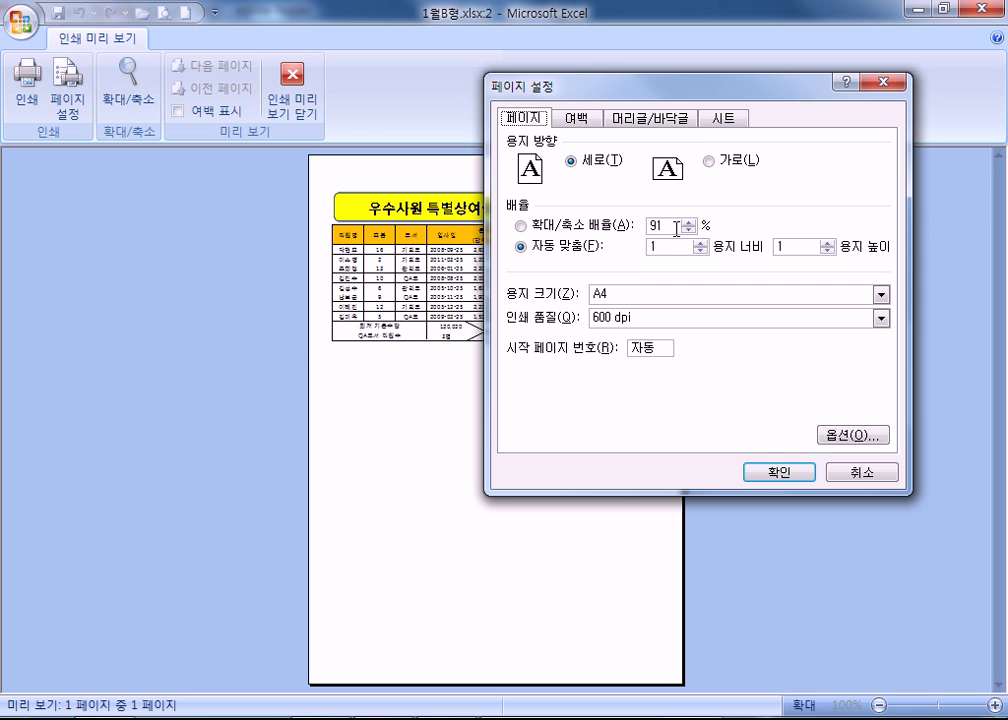
key("Return")
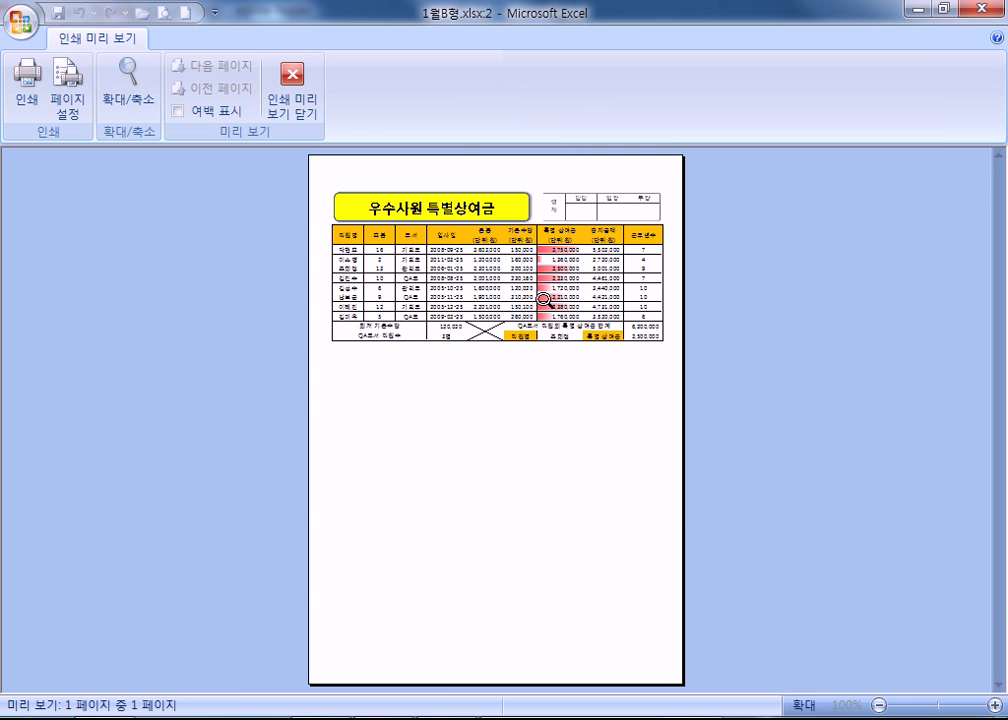
Show the margin guides and drag the left and right margins in to 0.50.
left_click(204, 112)
left_click(177, 112)
left_click(178, 112)
left_click(178, 112)
left_click(178, 112)
left_click_drag(324, 184, 316, 175)
left_click_drag(666, 173, 674, 178)
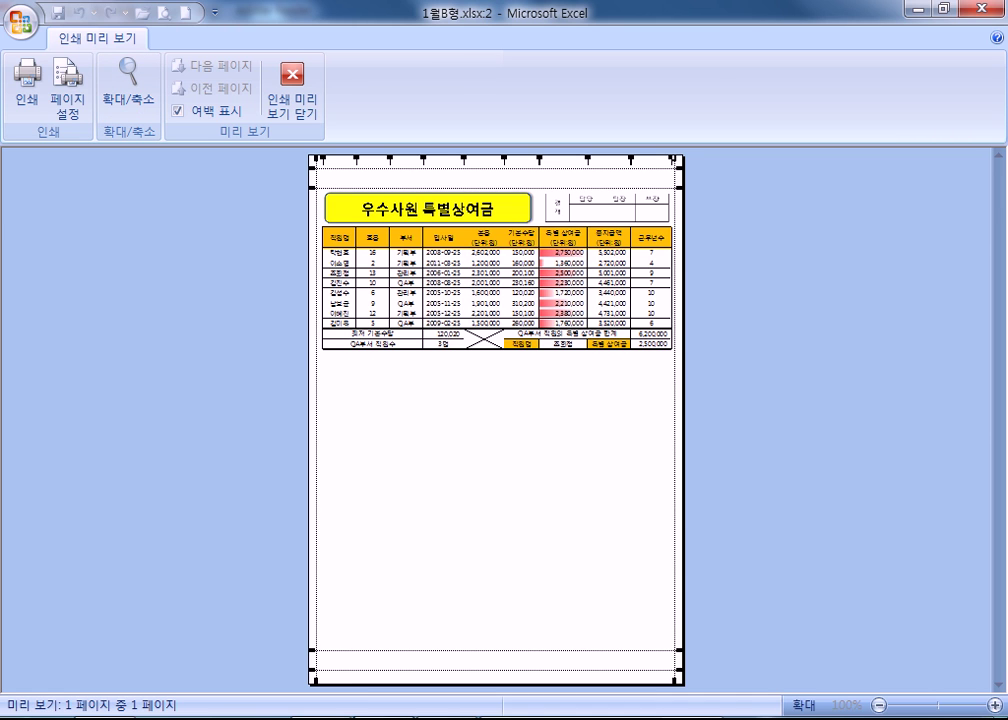
key("alt+Tab")
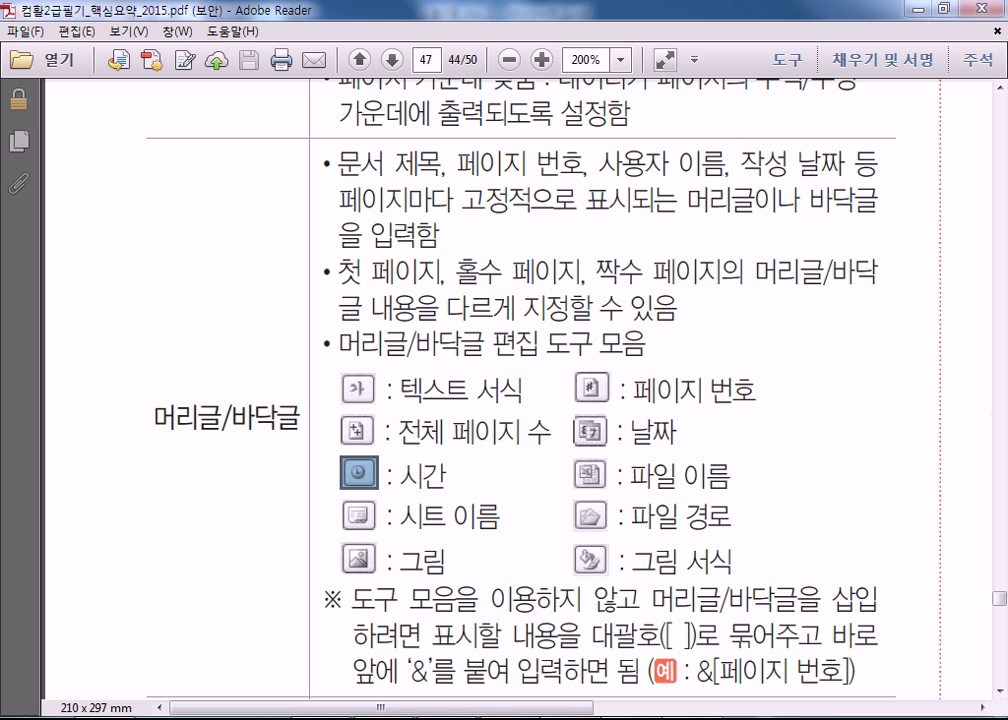
key("alt+Tab")
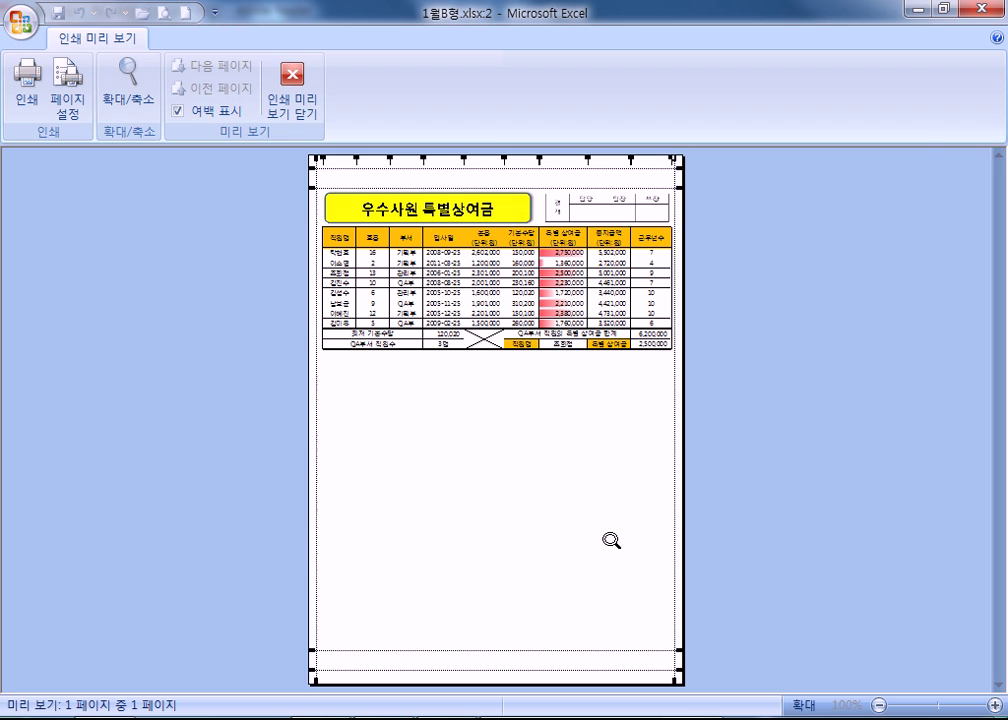
left_click(68, 95)
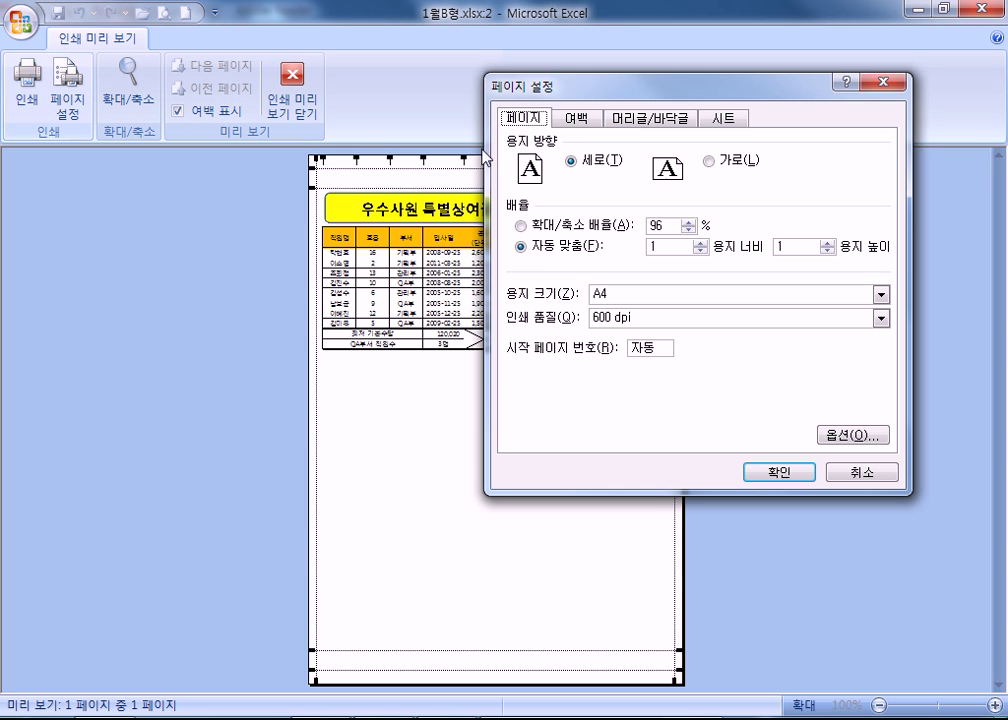
left_click(655, 120)
key("Return")
left_click(457, 175)
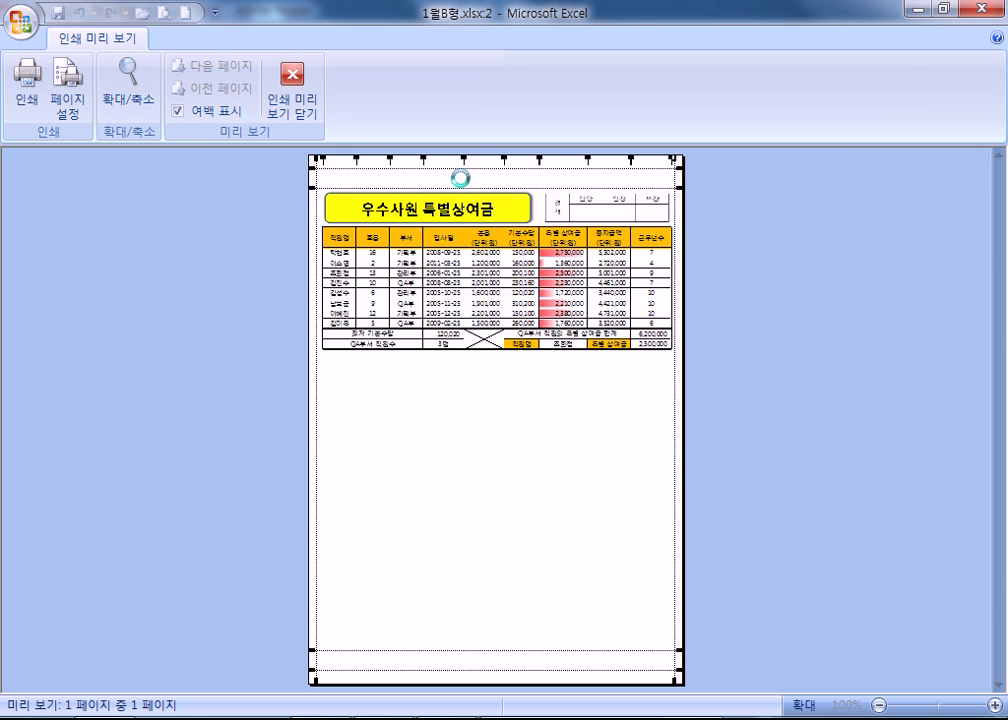
scroll(441, 235, "up", 1)
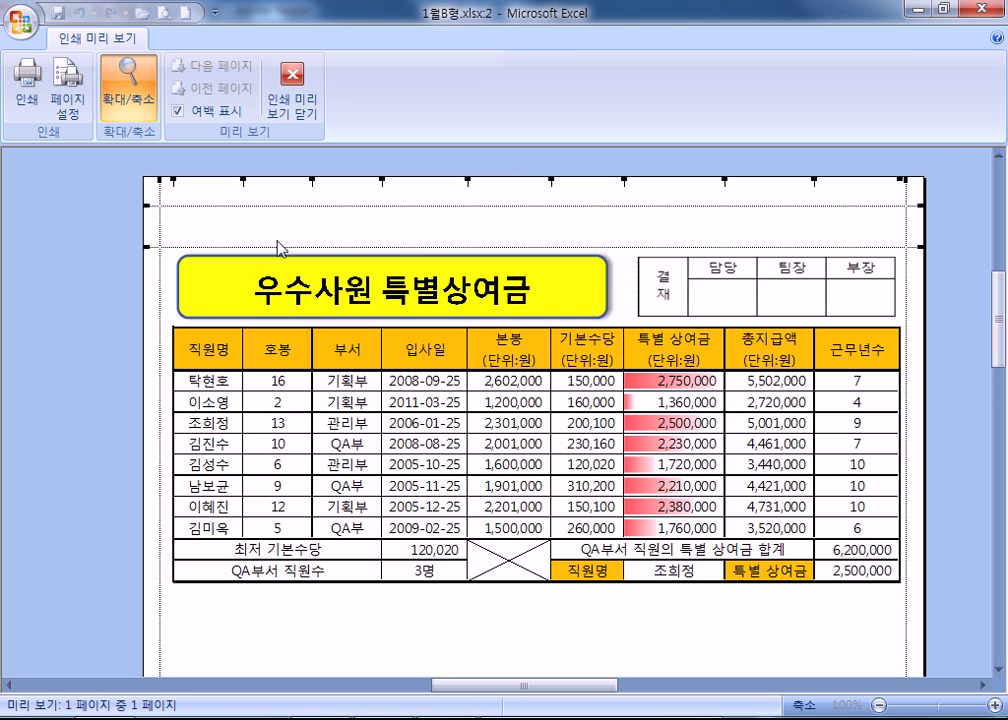
Create a custom header: author's name with 작성 left, 보고서 centre, 오늘 제출 right.
left_click(84, 95)
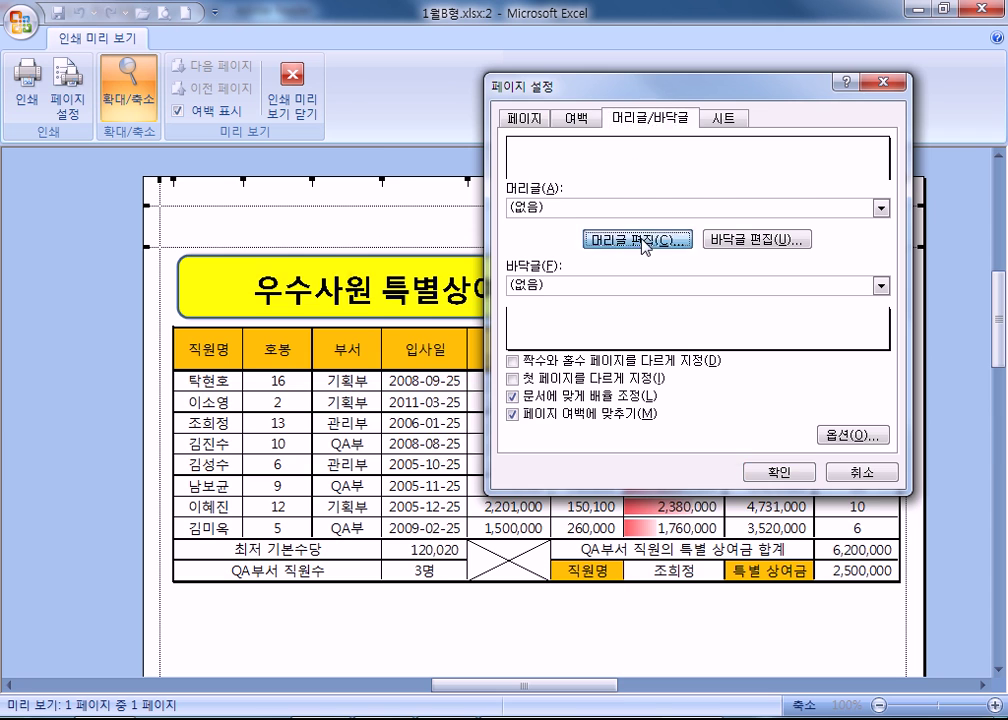
left_click(638, 240)
left_click_drag(517, 102, 469, 30)
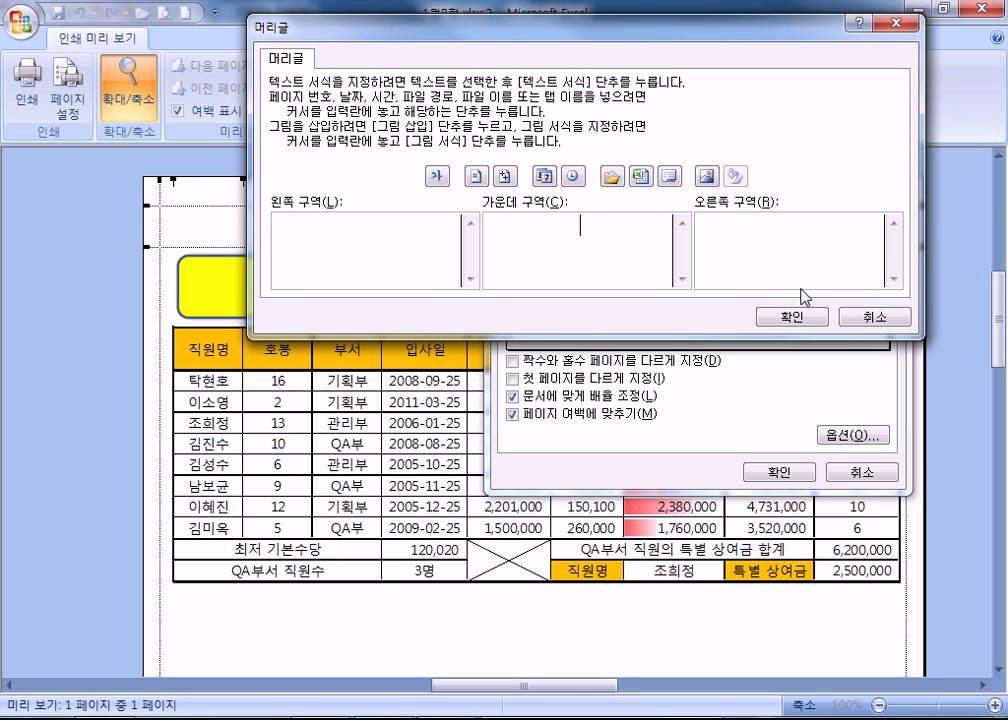
type("qhrh")
key("shift+Home")
type("보고서")
left_click(389, 260)
type("ㅏㄱㅅㅓㅇ")
left_click(813, 245)
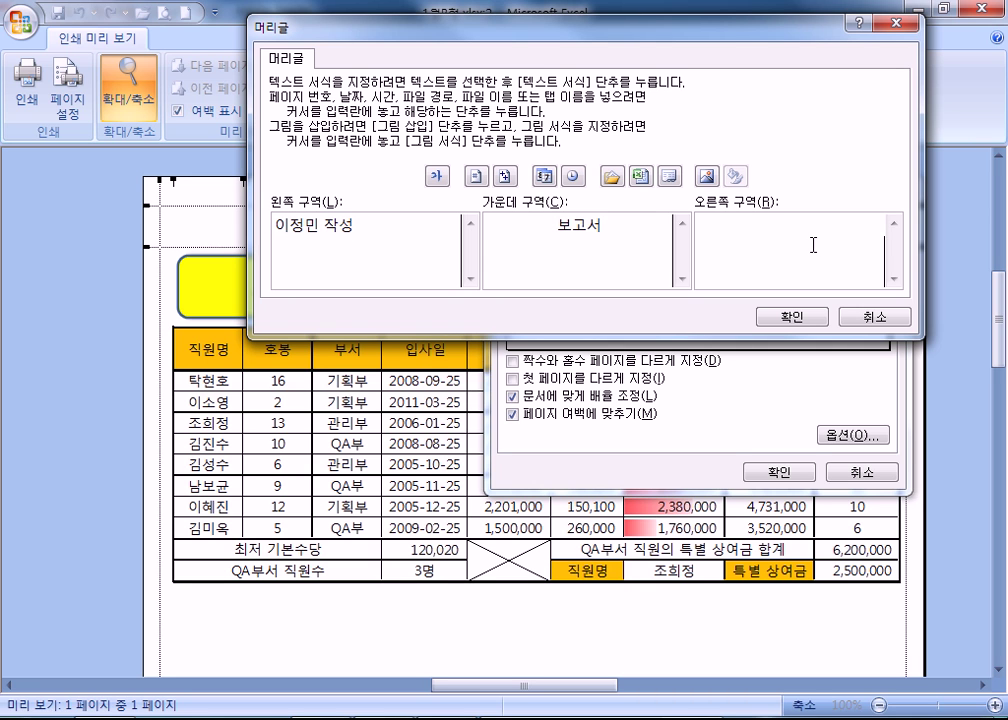
type("ㅇㅗㄴㅡㄹ ㅈㅔㅊㅜㄹ")
left_click(792, 316)
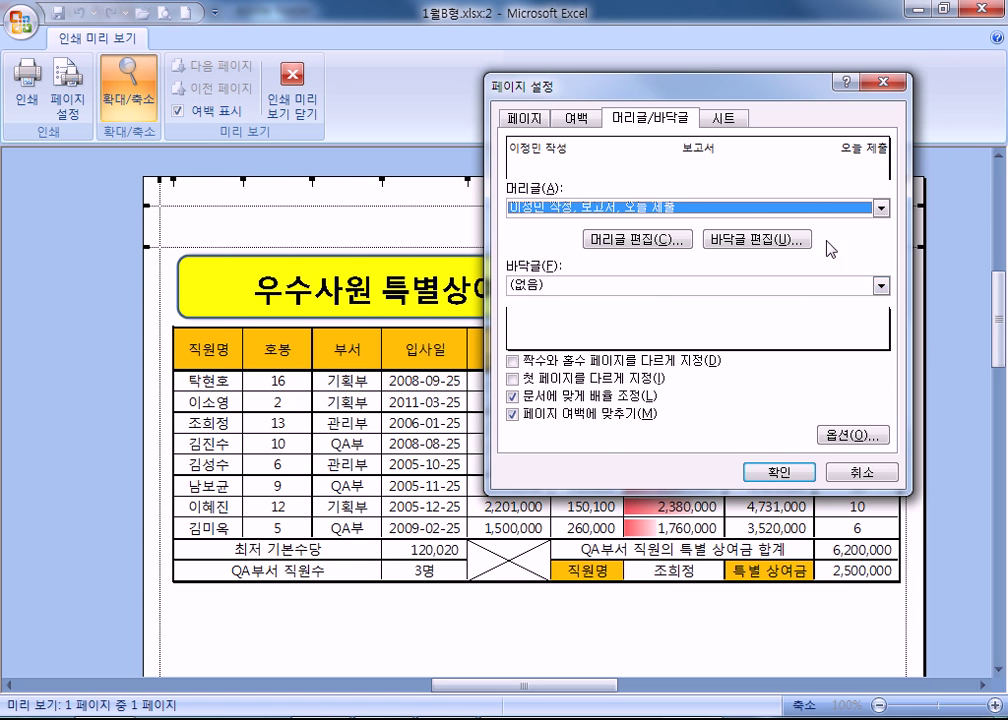
left_click(778, 471)
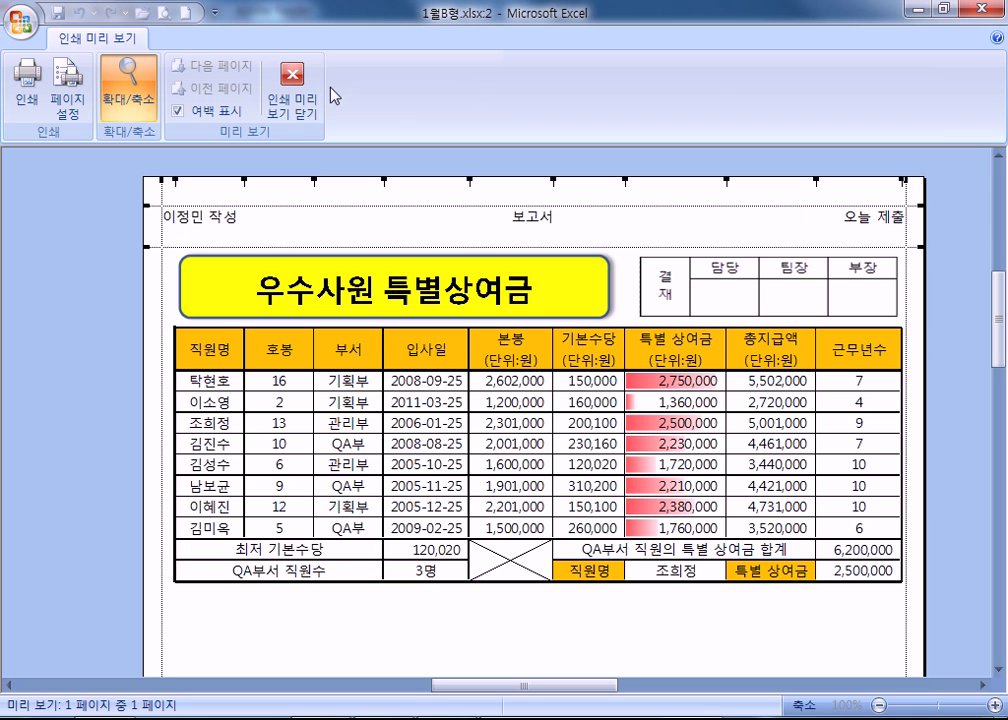
Set scaling to Adjust to 100% and the left and right margins to 1.
left_click(84, 101)
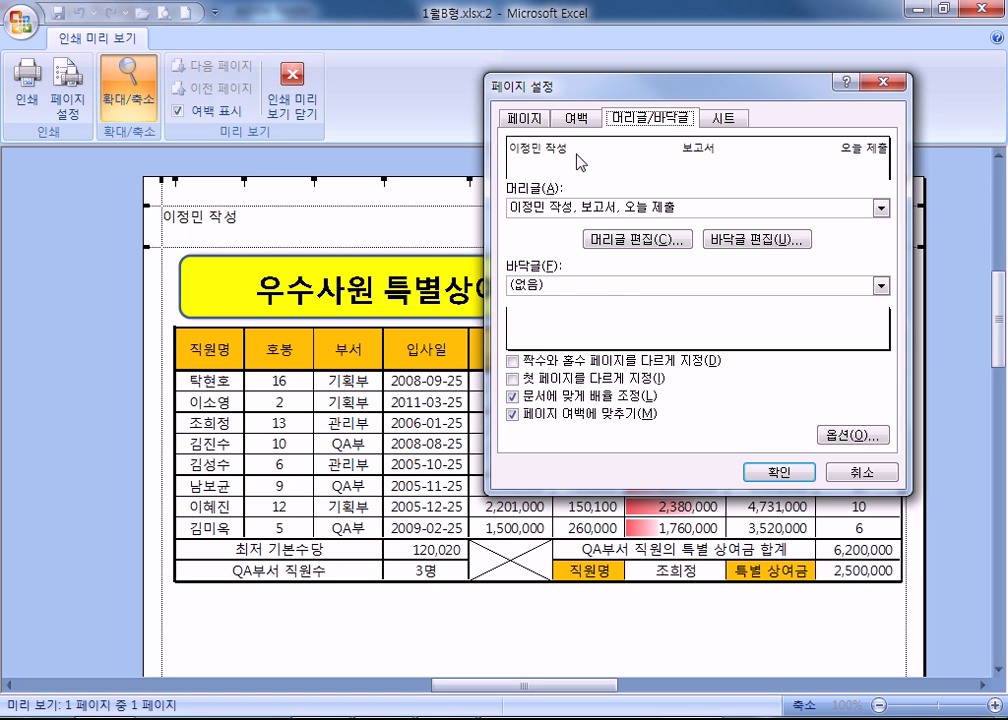
left_click(524, 118)
double_click(673, 226)
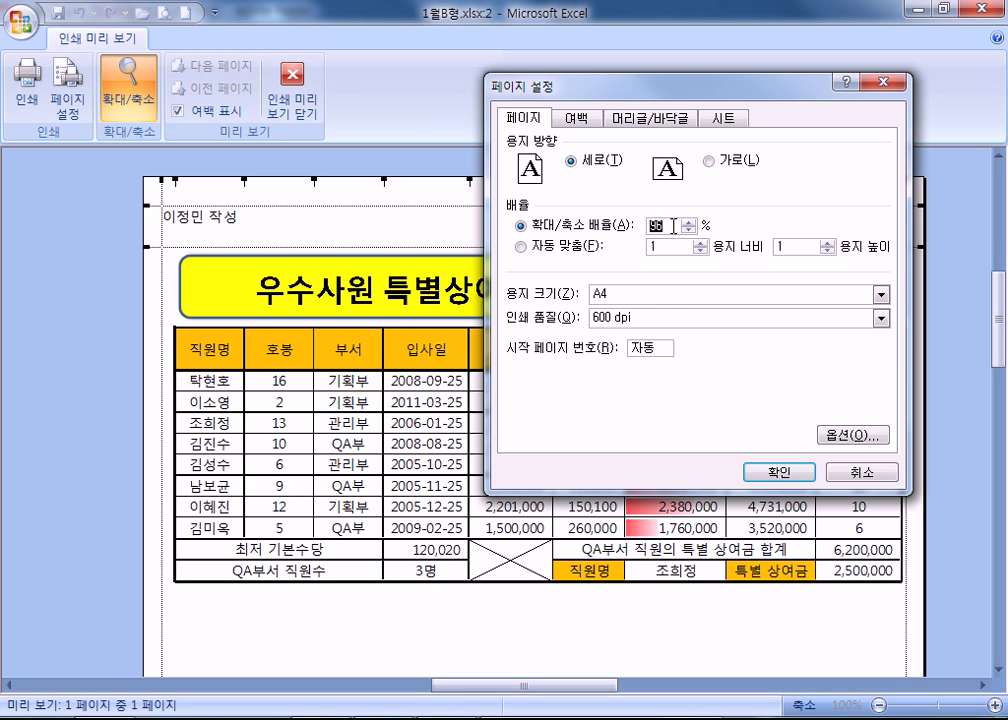
left_click(578, 118)
left_click(613, 241)
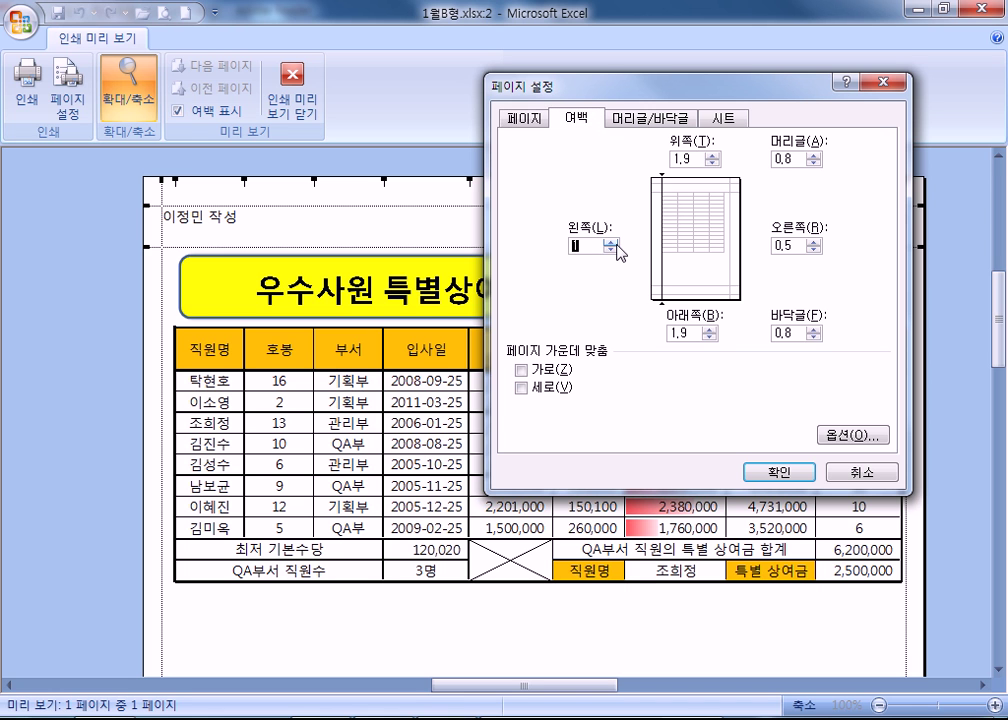
left_click(815, 241)
left_click(772, 473)
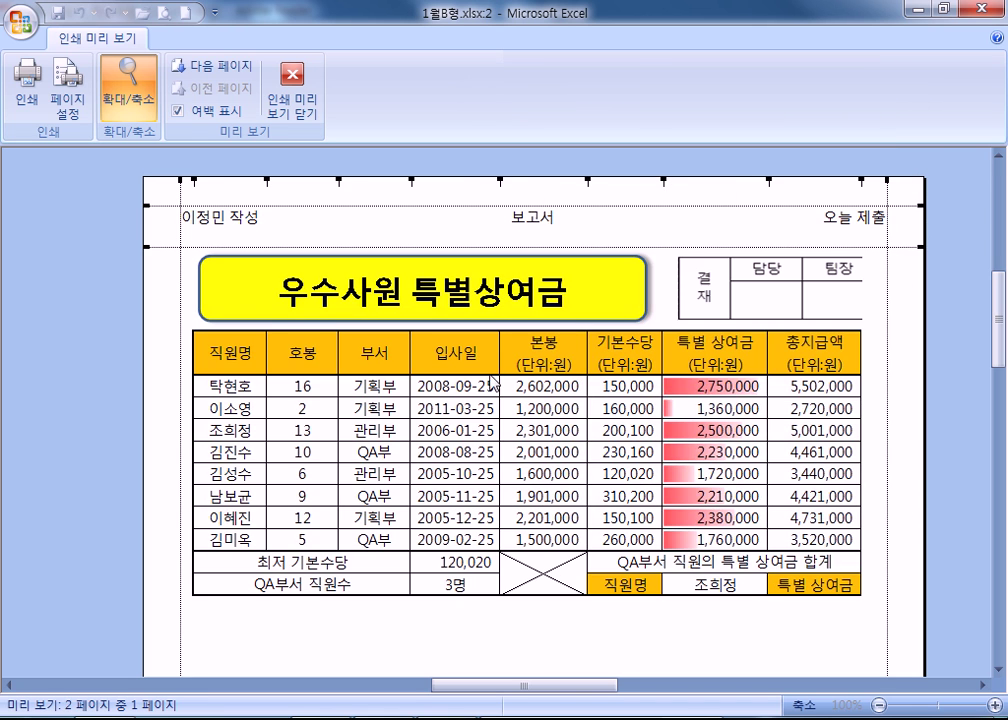
Page through the now two-page preview, with 근무년수 pushed onto page 2.
scroll(291, 336, "down", 5)
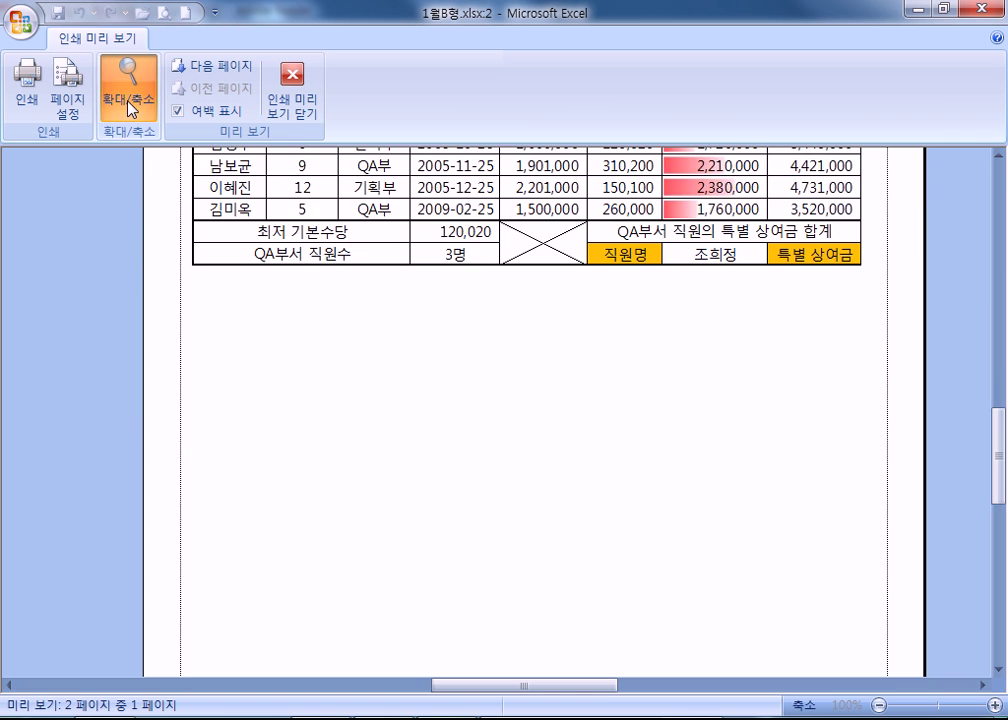
left_click(128, 95)
scroll(421, 461, "down", 1)
scroll(421, 461, "up", 1)
scroll(421, 461, "down", 1)
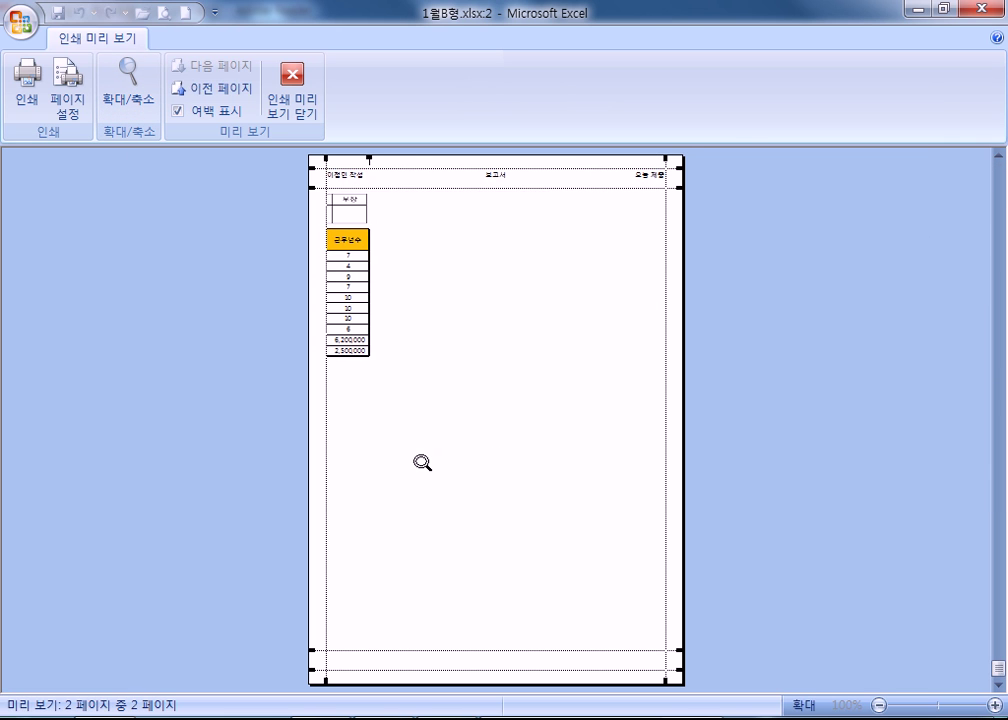
scroll(395, 416, "up", 1)
Open the custom header editor and clear the left, centre and right sections.
left_click(67, 95)
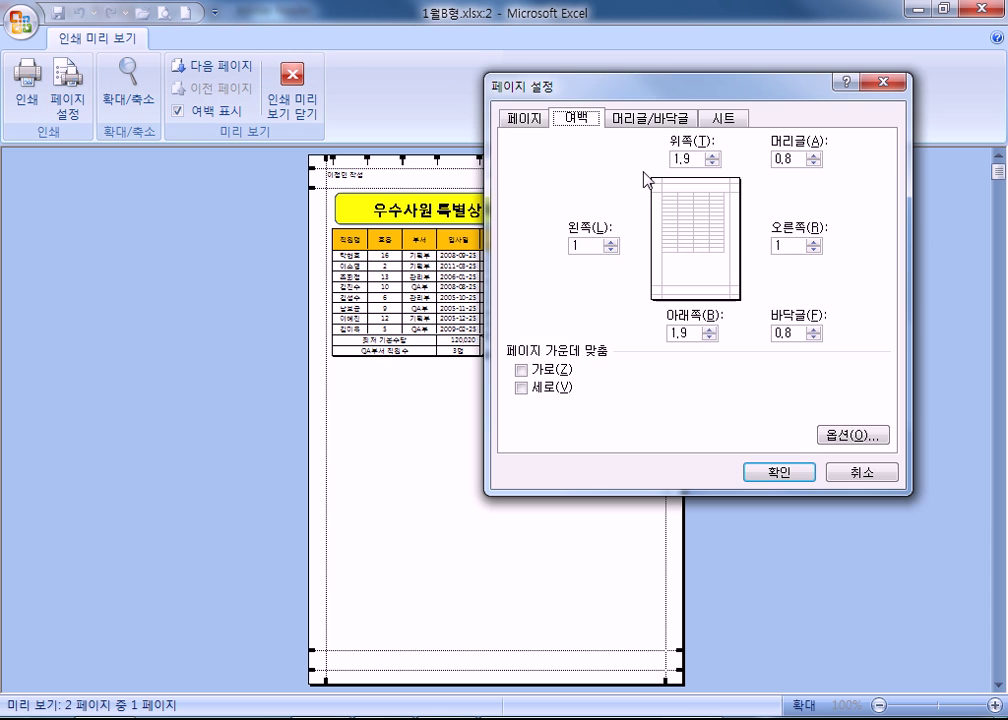
left_click(636, 118)
left_click(620, 234)
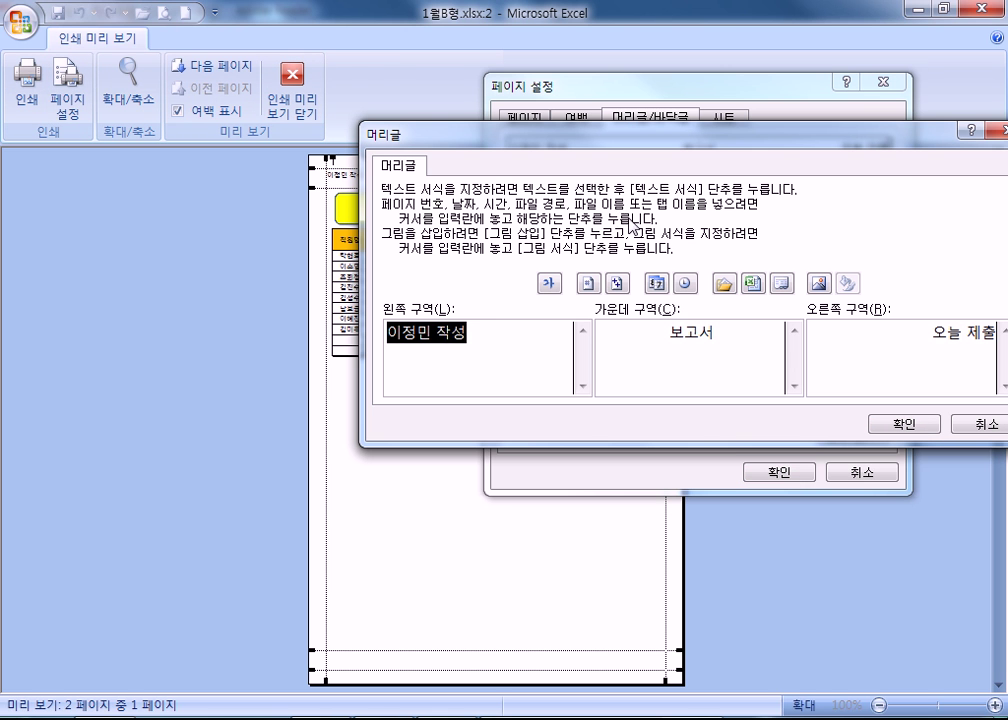
key("Delete")
triple_click(690, 340)
key("Delete")
triple_click(884, 335)
key("Delete")
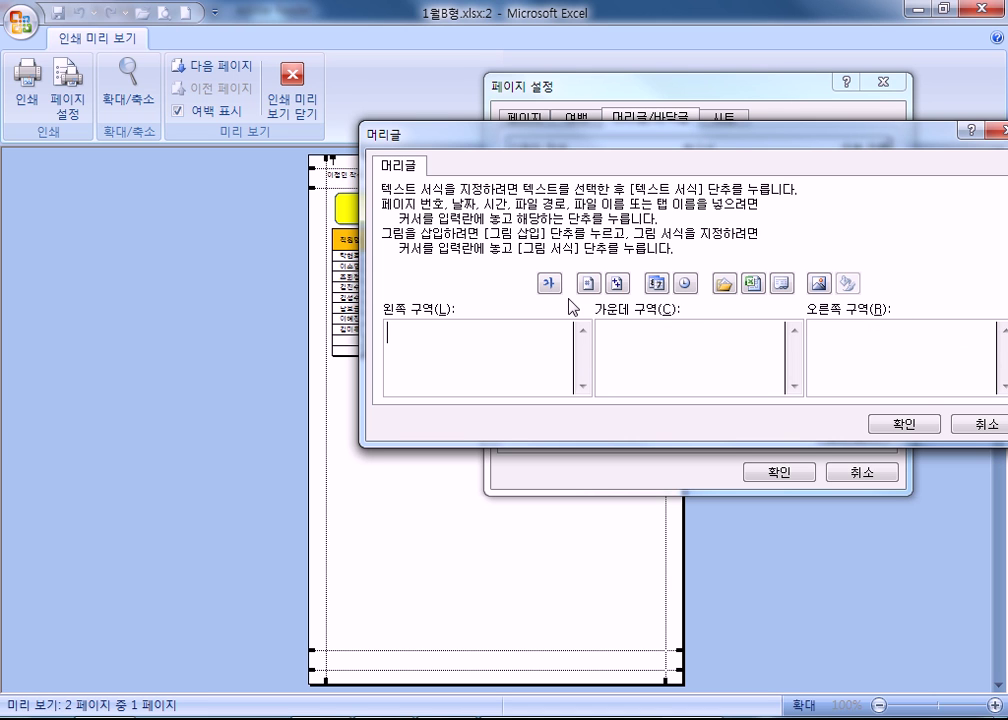
Insert &[Page]/&[Pages] on the left, the date in the centre, the time on the right, and confirm.
left_click(590, 283)
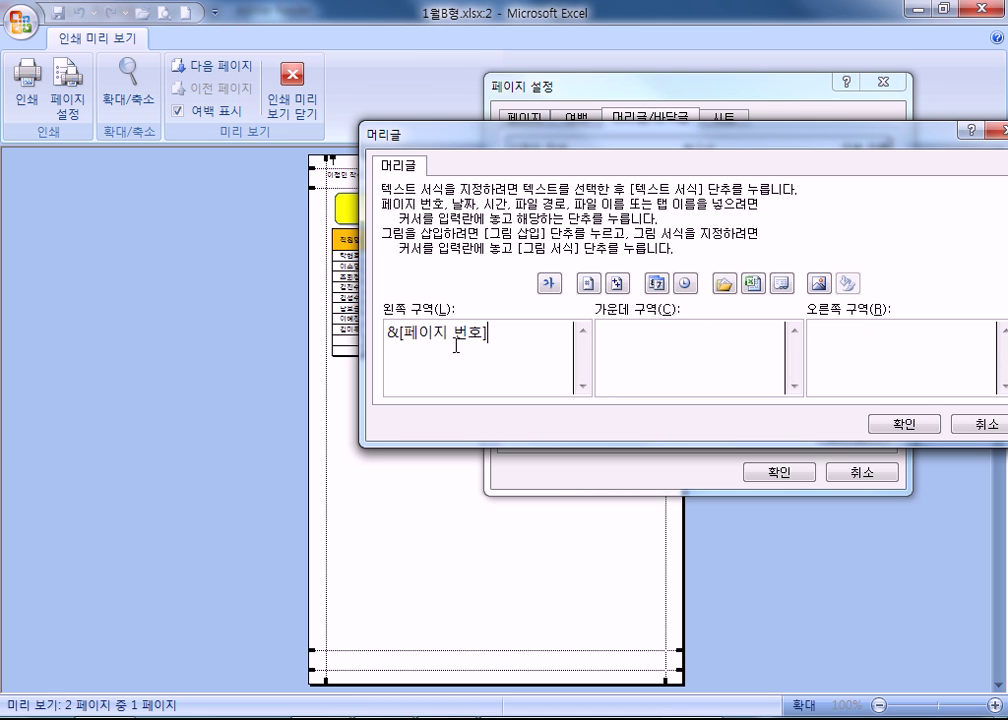
type("/")
left_click(617, 283)
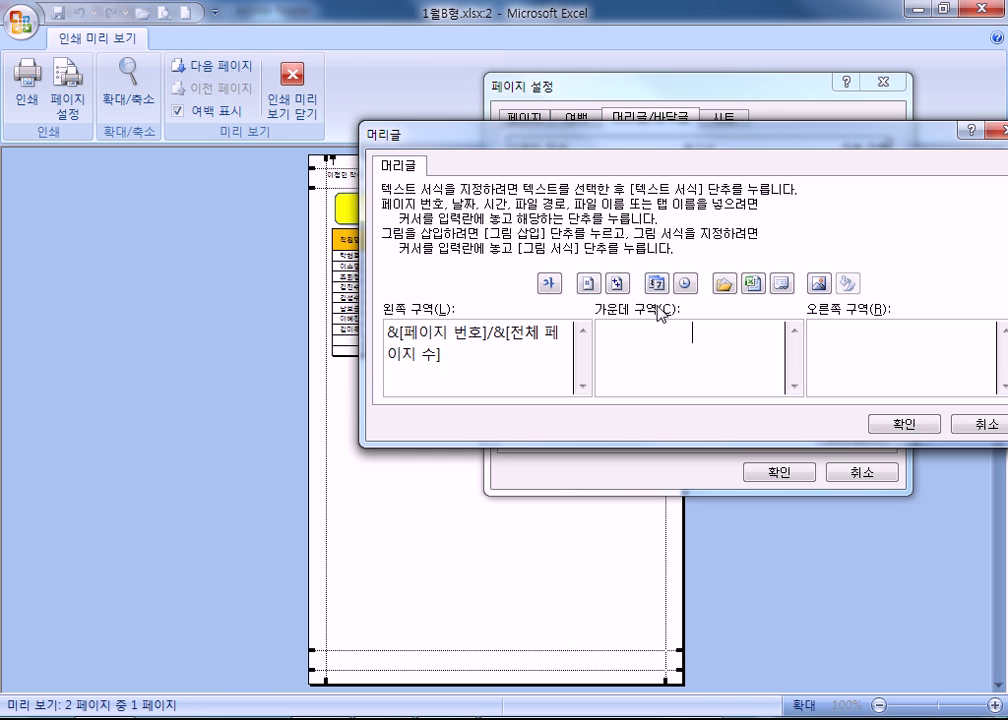
left_click(655, 283)
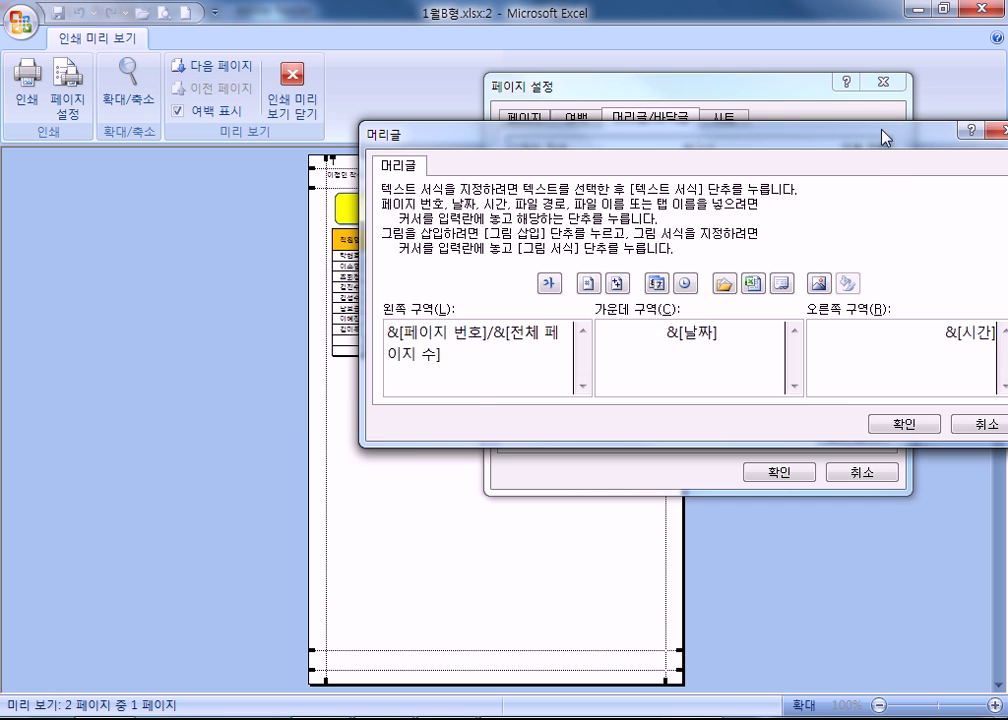
left_click_drag(884, 137, 725, 103)
left_click(745, 390)
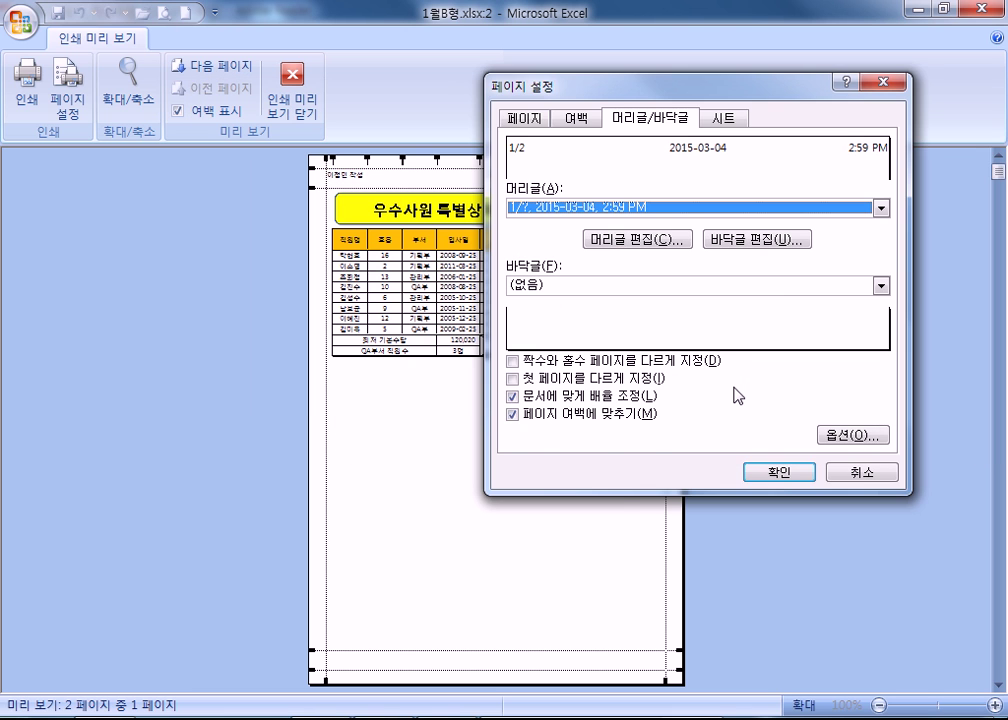
Apply the header and check 1/2, 2015-03-04 and 2:59 PM on both preview pages.
left_click(777, 473)
left_click(355, 180)
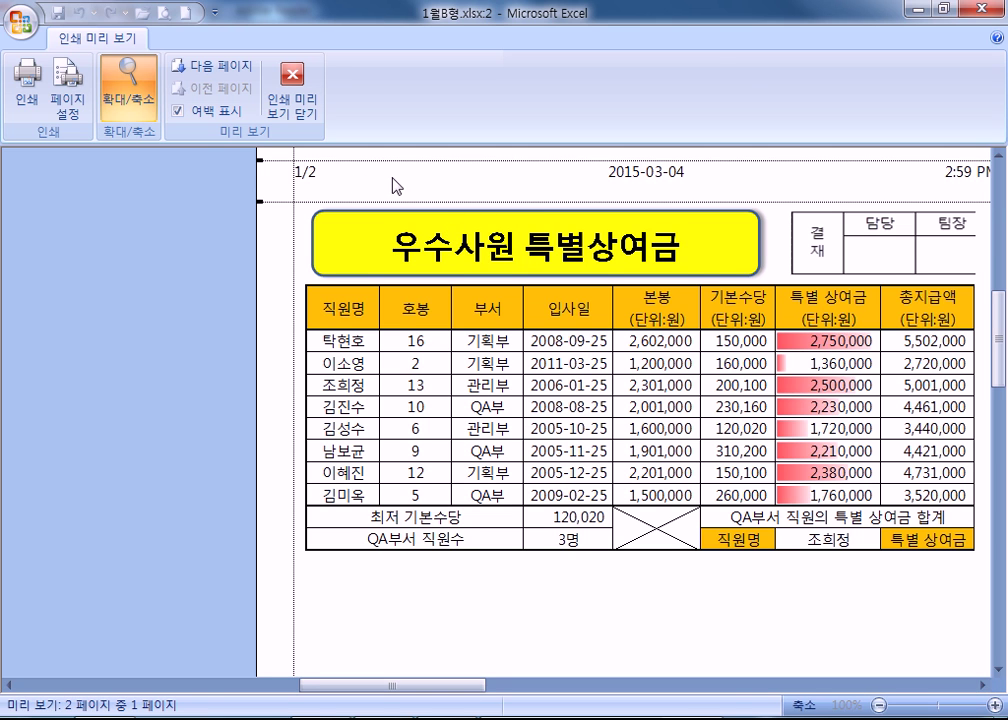
left_click(200, 66)
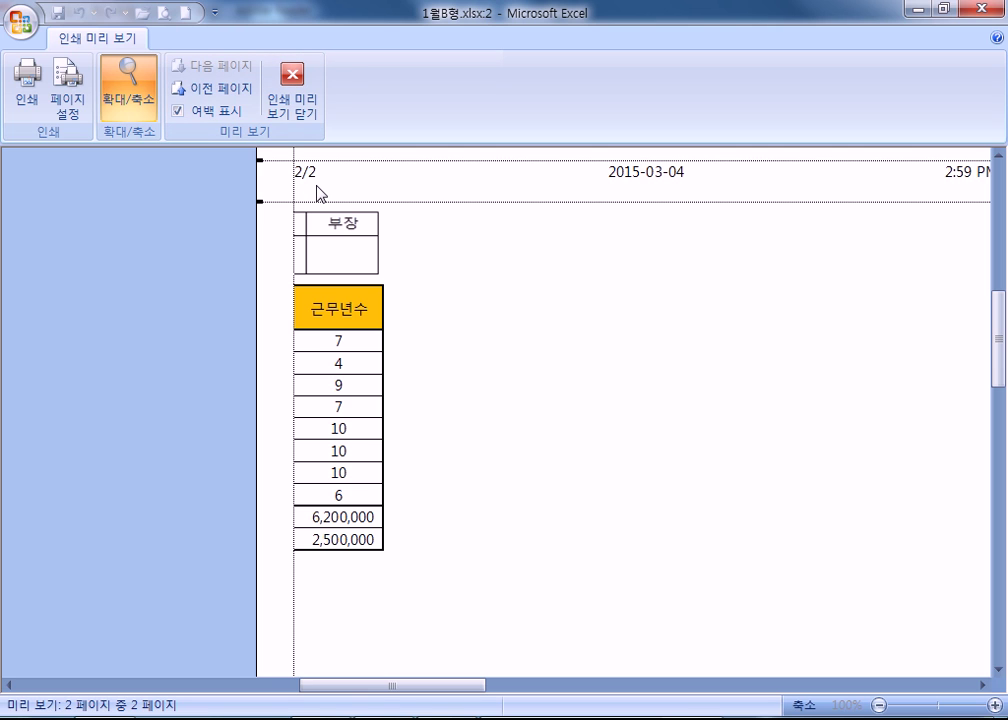
left_click(210, 88)
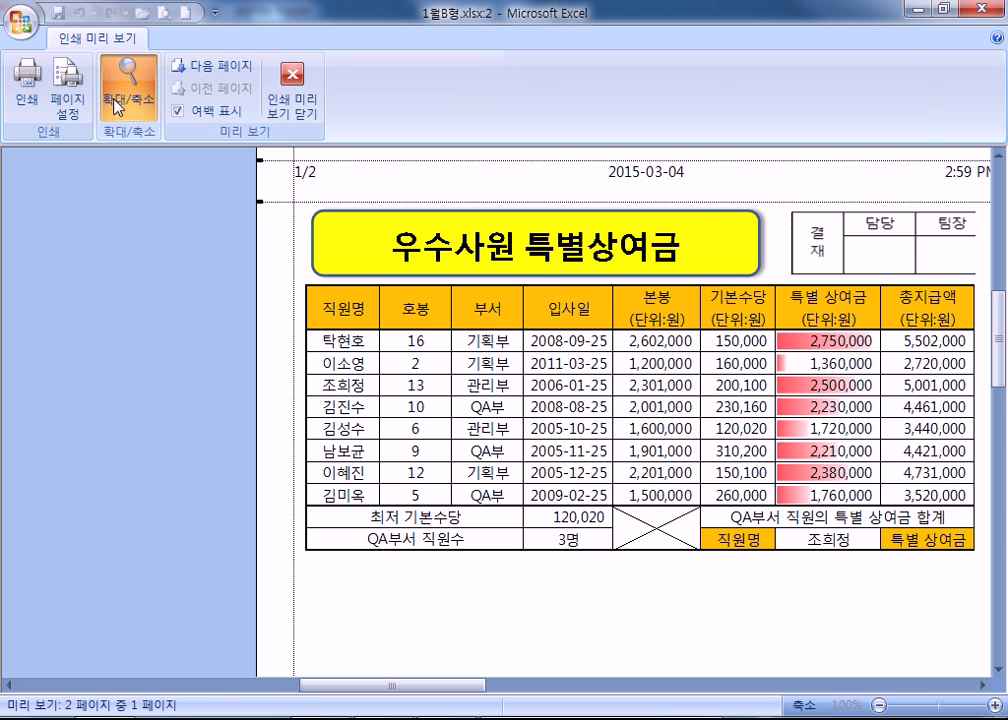
Reopen the header editor and examine the page-number, date and time codes in each section.
left_click(68, 97)
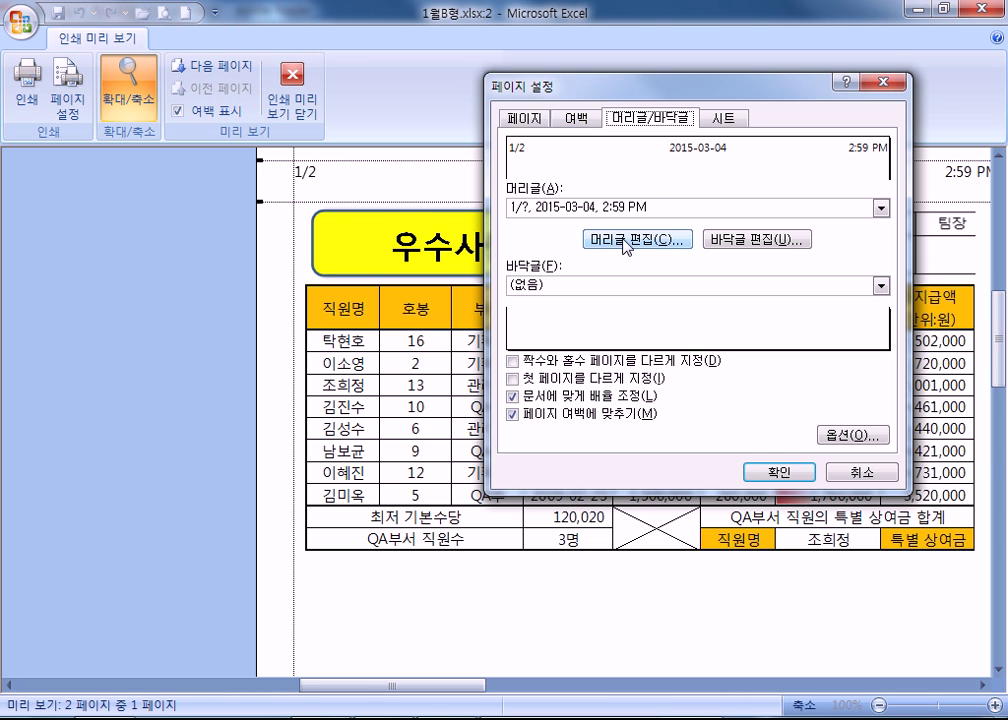
left_click(623, 241)
left_click(403, 334)
left_click_drag(401, 327, 380, 329)
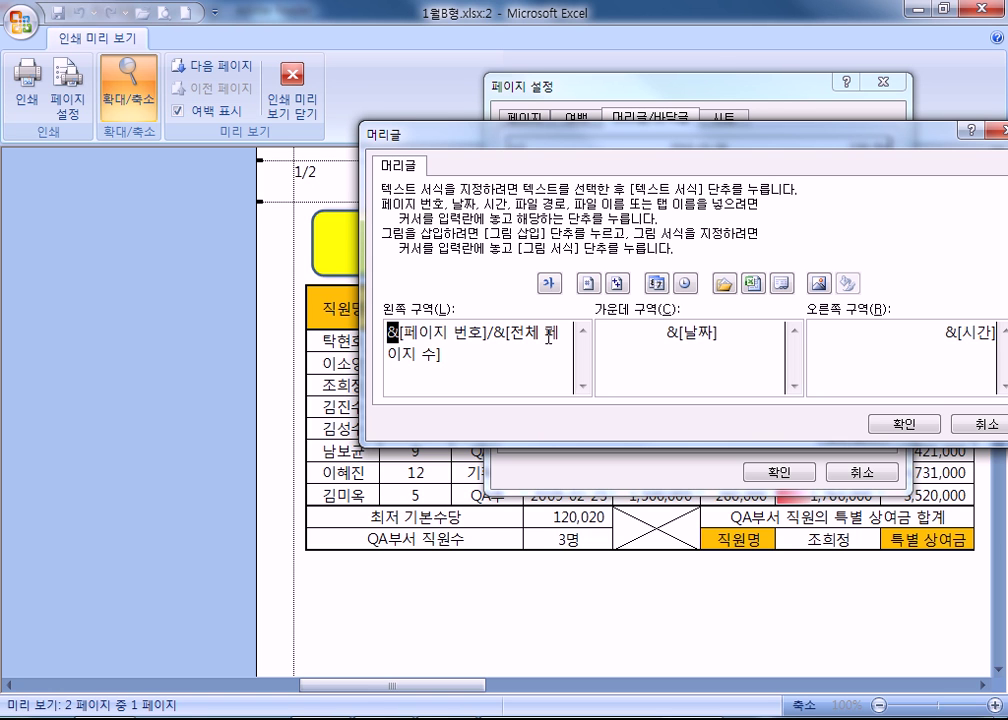
left_click_drag(672, 330, 702, 331)
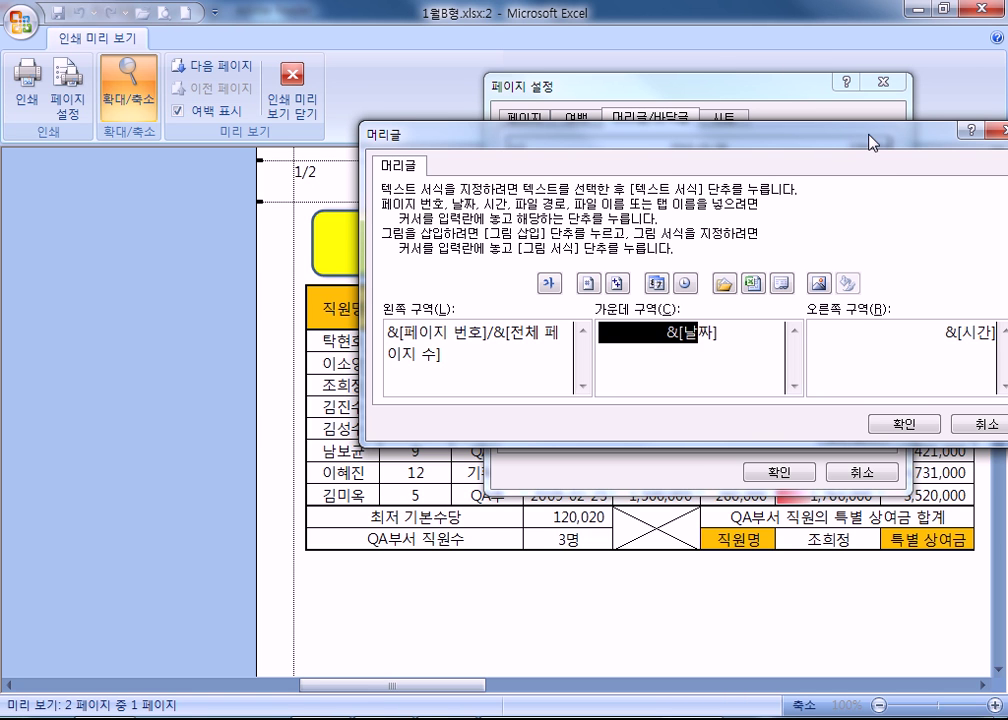
left_click_drag(868, 133, 698, 84)
left_click_drag(776, 284, 789, 283)
left_click(727, 289)
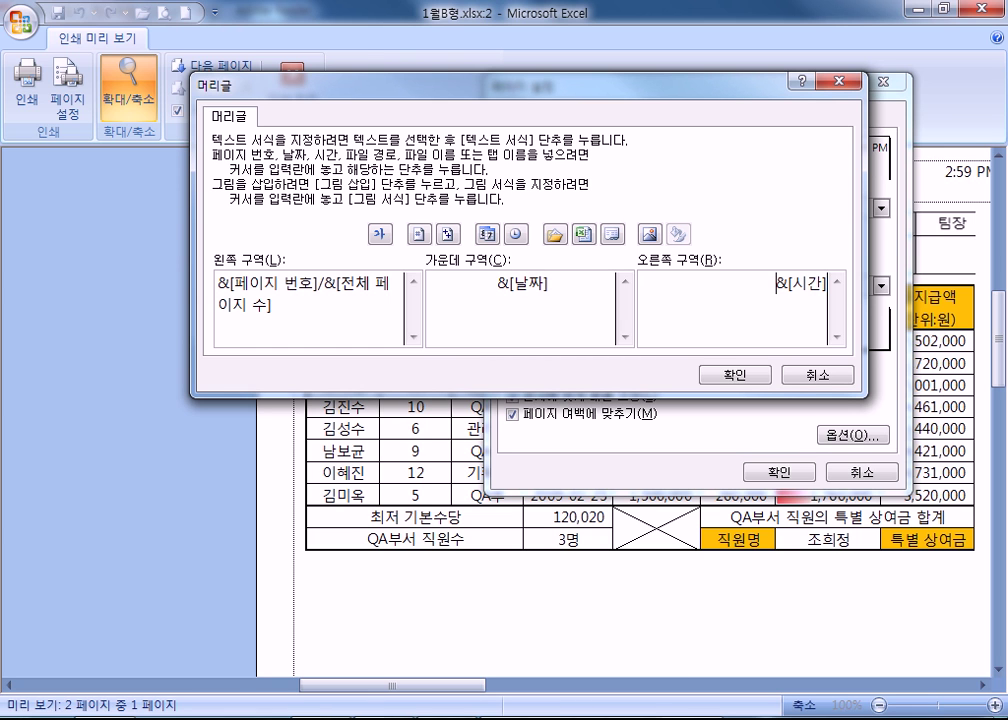
key("alt+Tab")
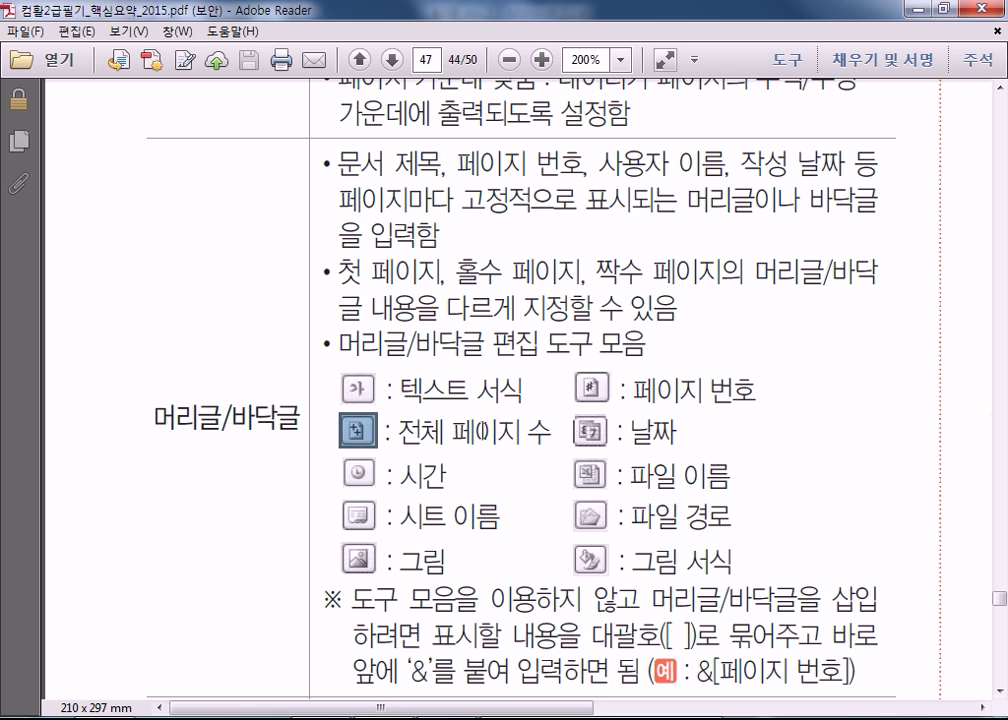
Read the PDF notes on file-path and & header codes down to the 시트 section, then return to Excel.
scroll(553, 508, "down", 3)
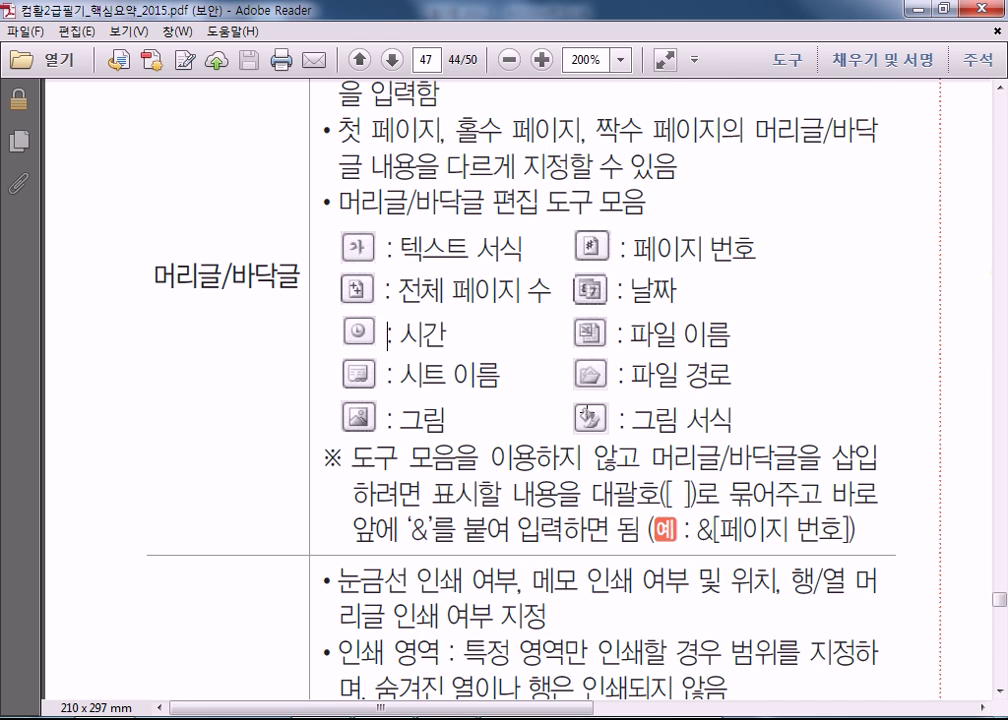
left_click_drag(633, 376, 733, 378)
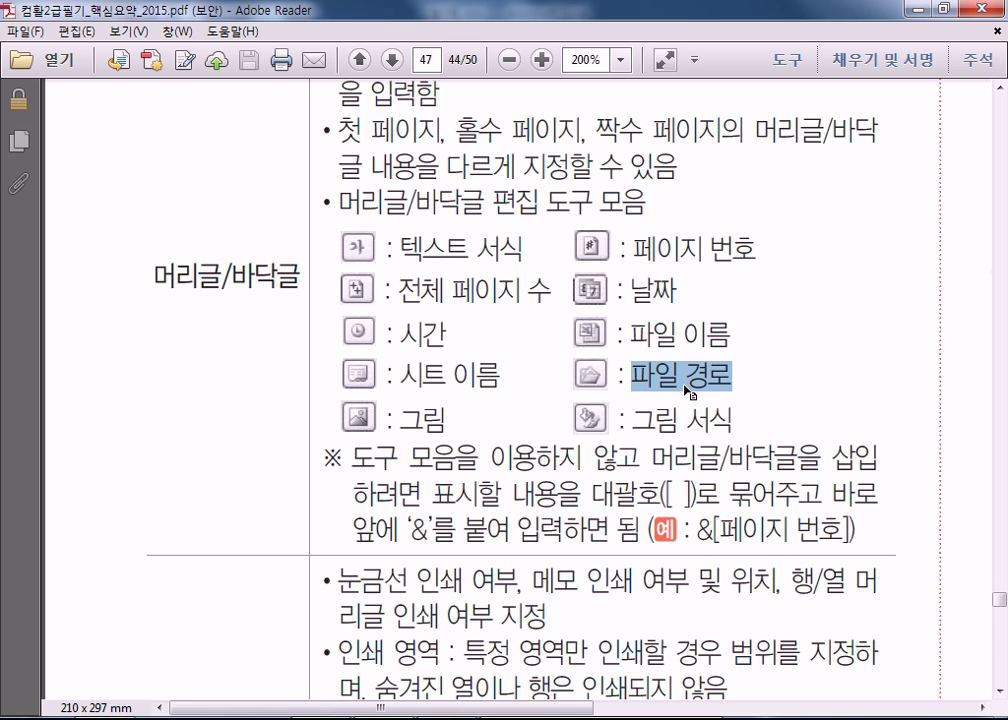
left_click(675, 379)
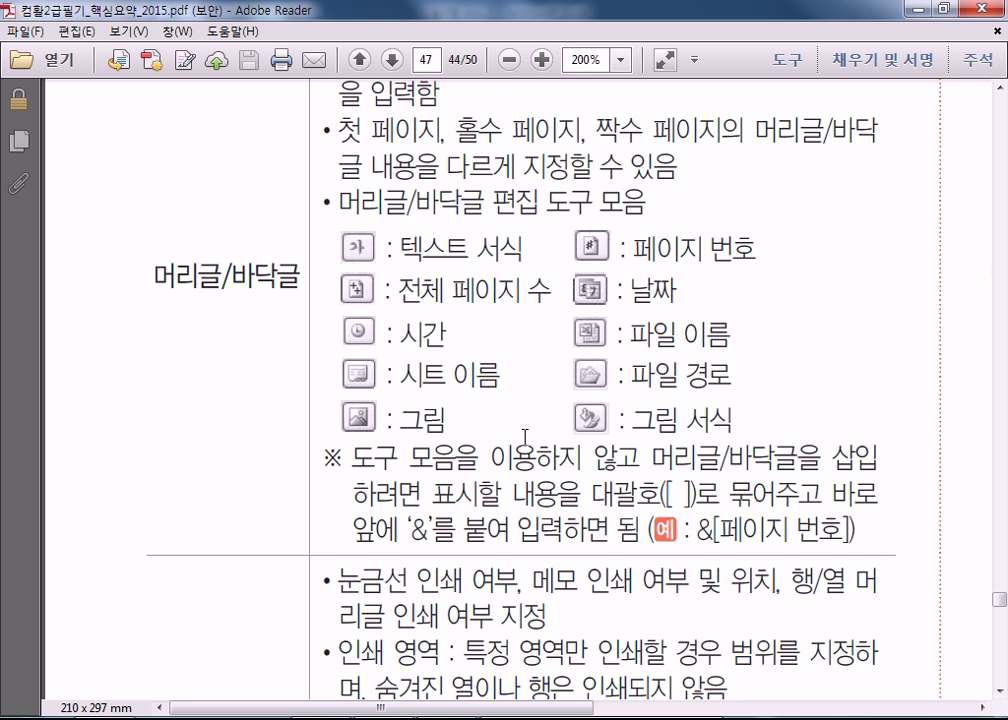
scroll(525, 437, "down", 3)
left_click_drag(406, 386, 505, 380)
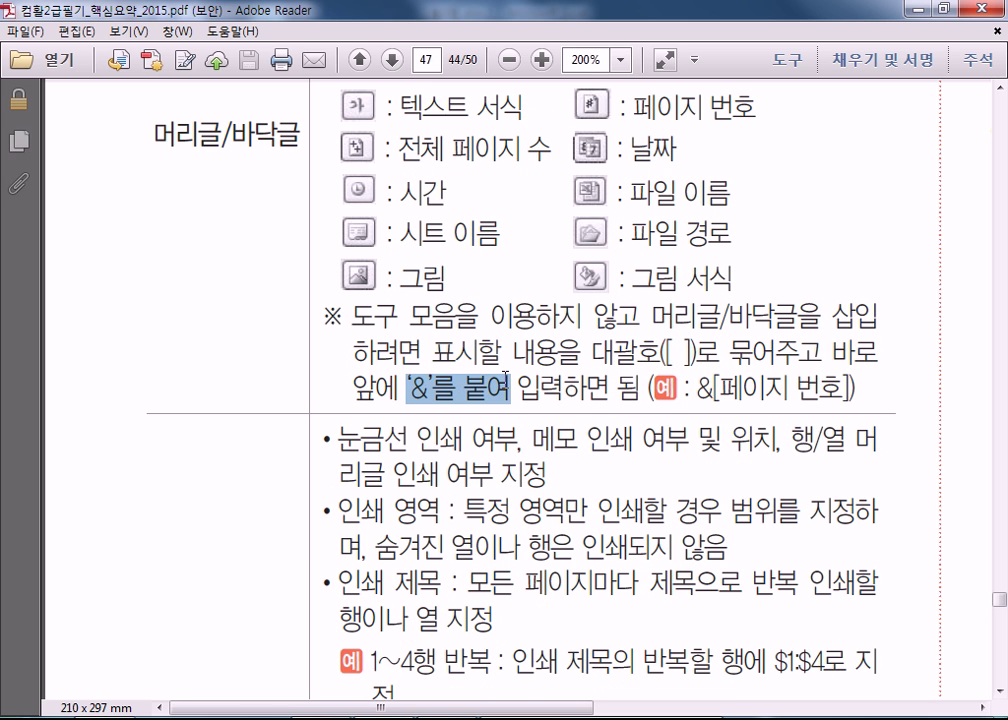
left_click(592, 383)
scroll(638, 393, "down", 6)
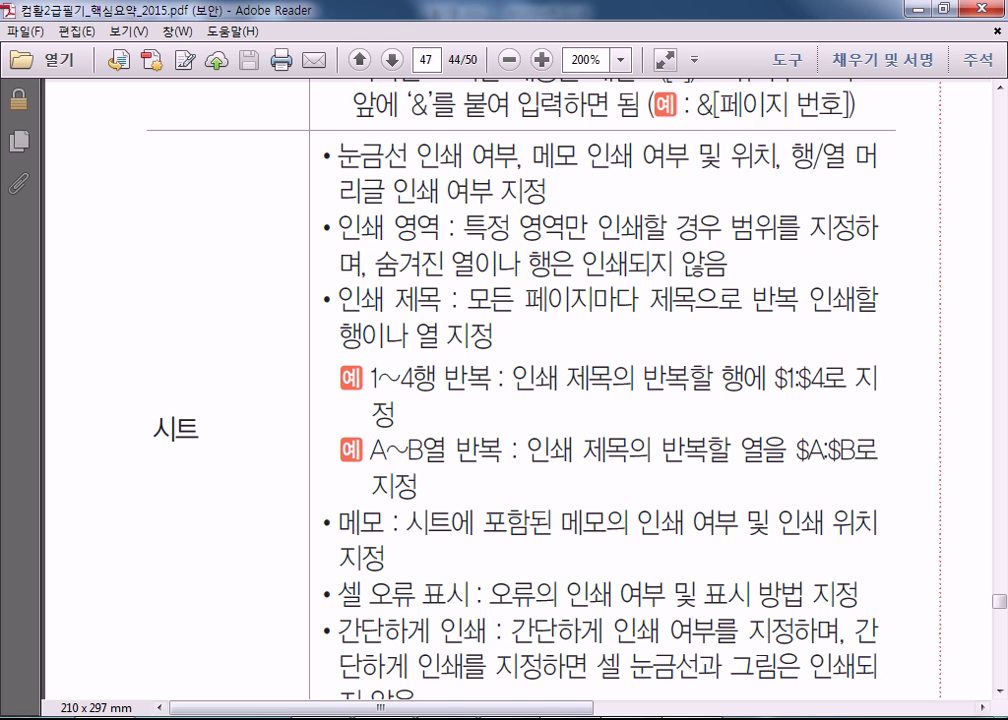
right_click(690, 719)
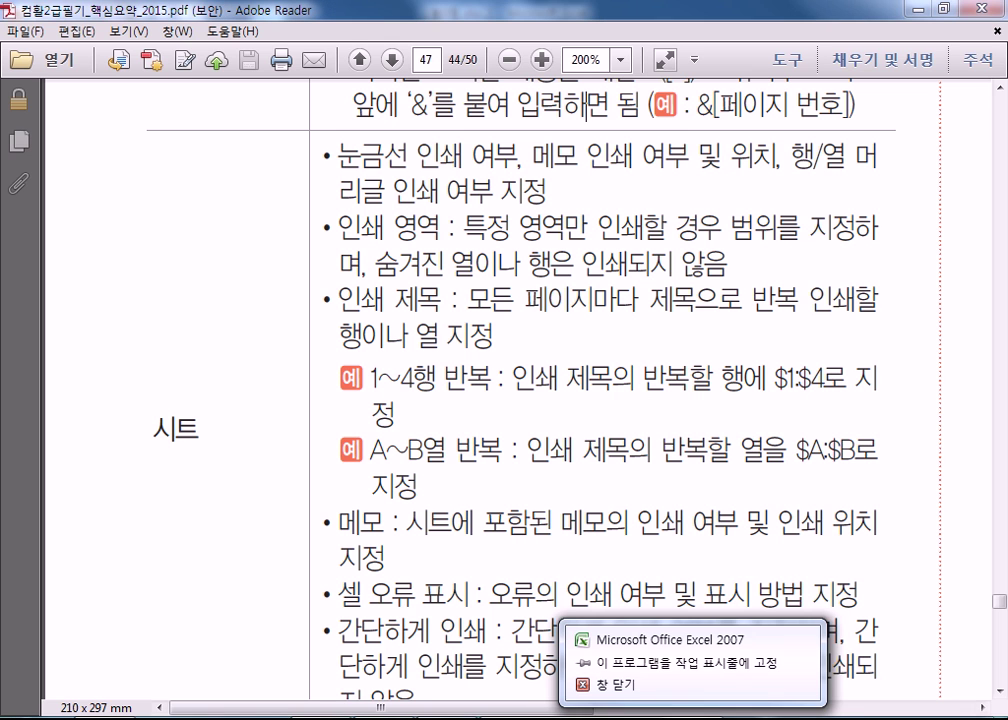
left_click(690, 719)
Confirm the Header dialog, check the Sheet tab, cancel Page Setup and exit Print Preview.
left_click(735, 374)
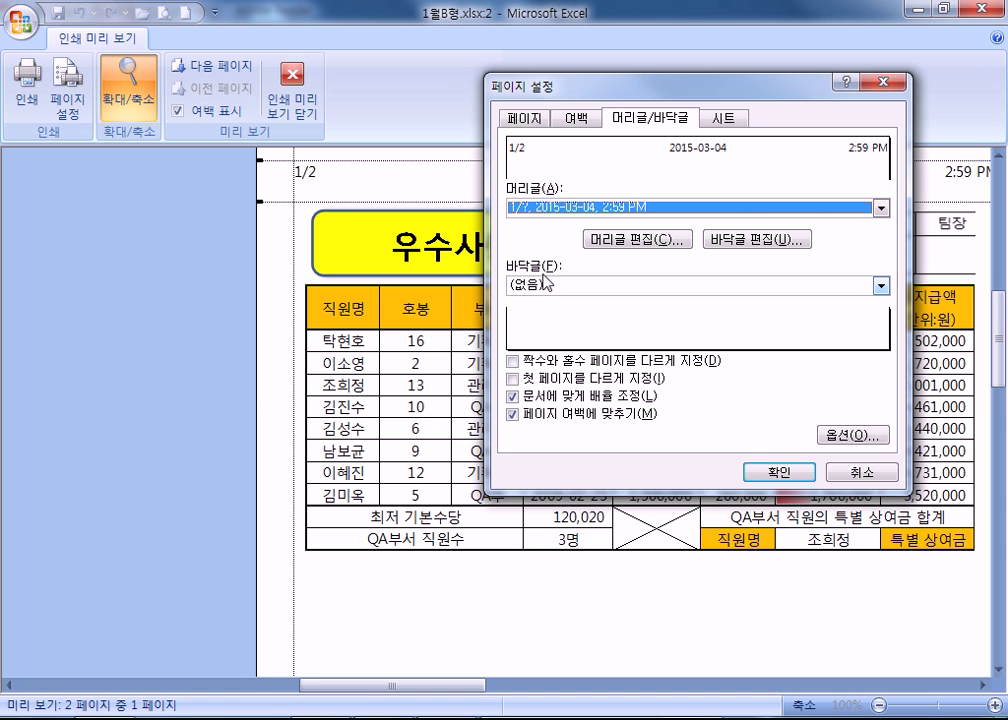
left_click(715, 120)
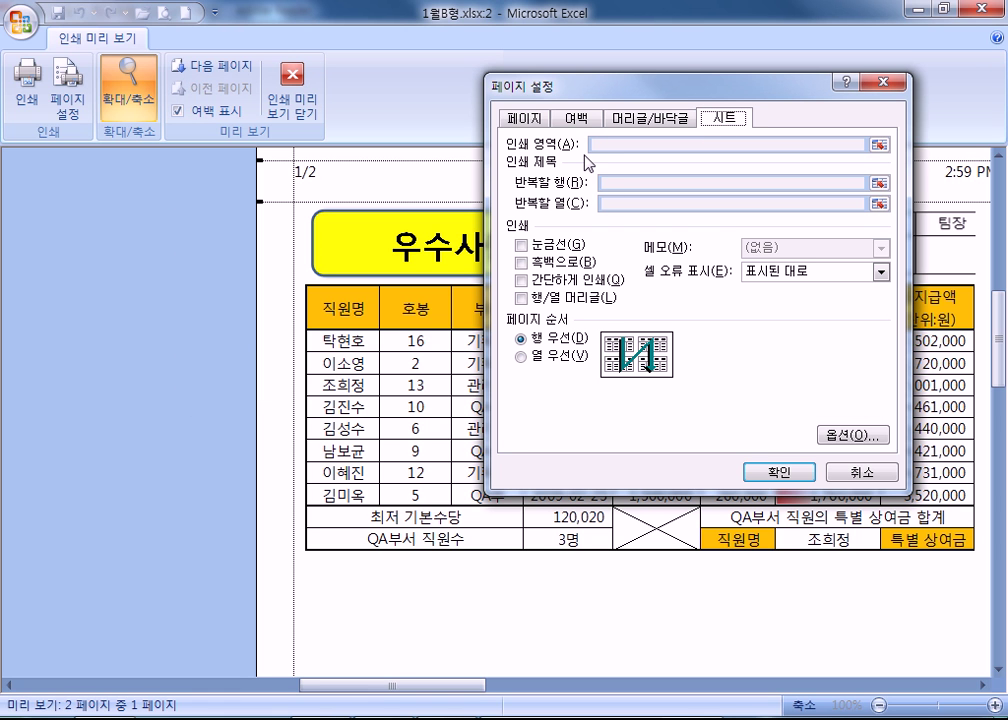
left_click(840, 478)
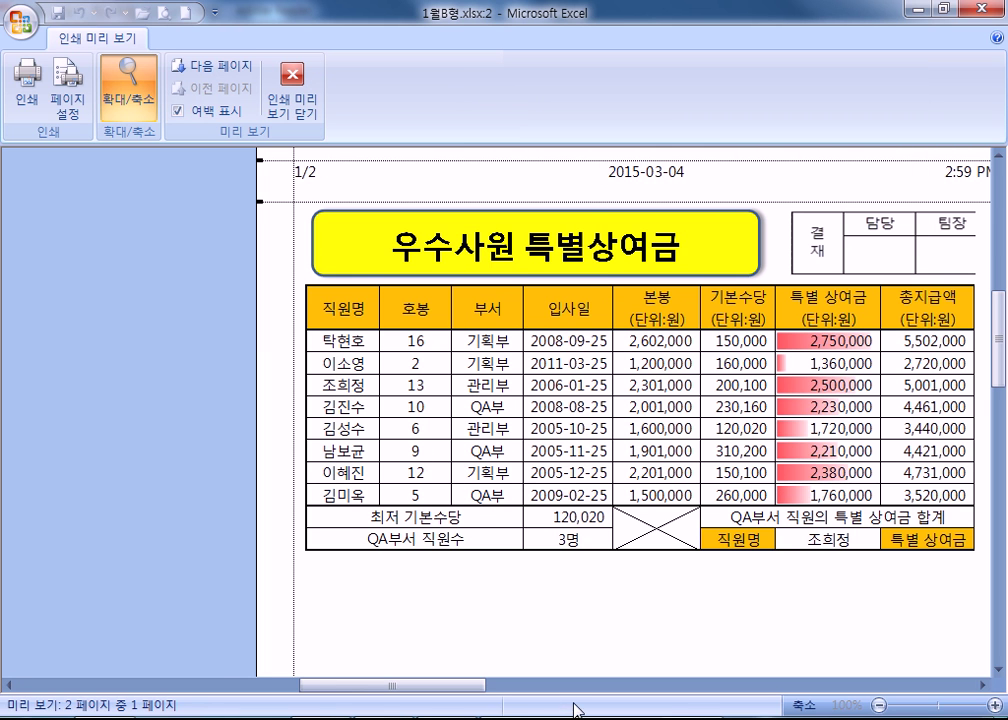
key("Escape")
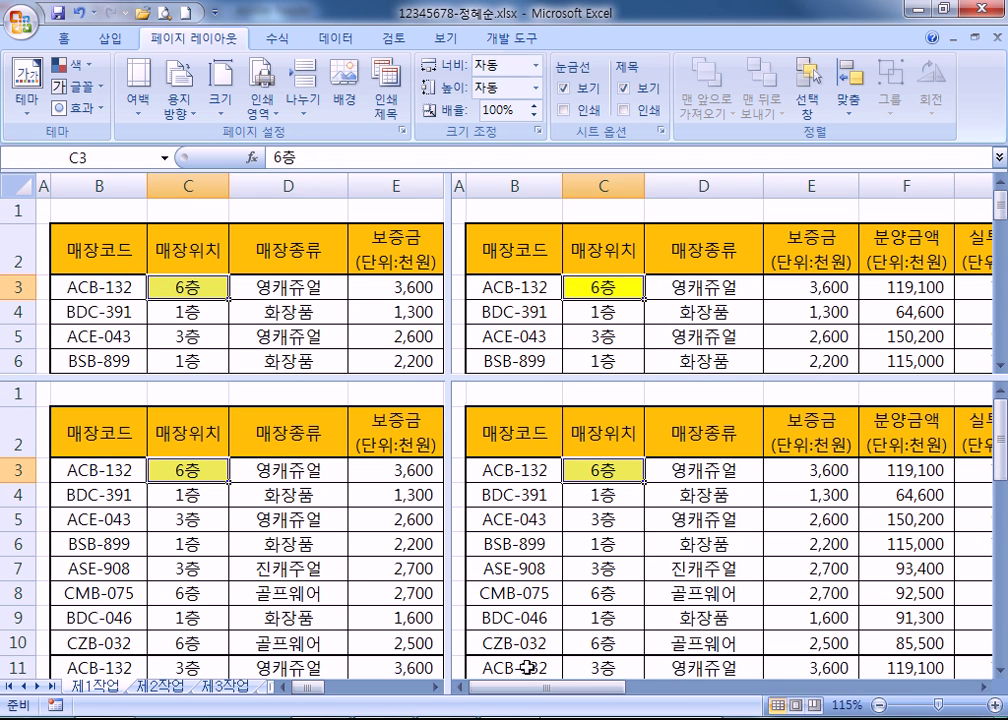
Remove the four-pane split from the store sheet with View > Split.
key("Down")
key("Right")
key("Right")
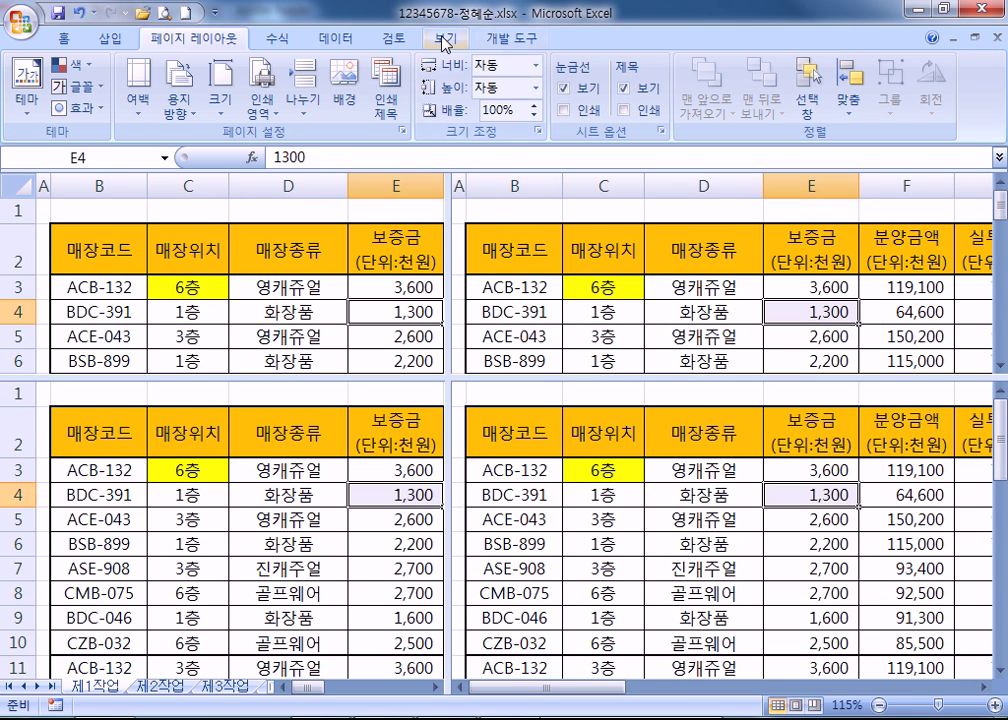
left_click(445, 40)
left_click(748, 66)
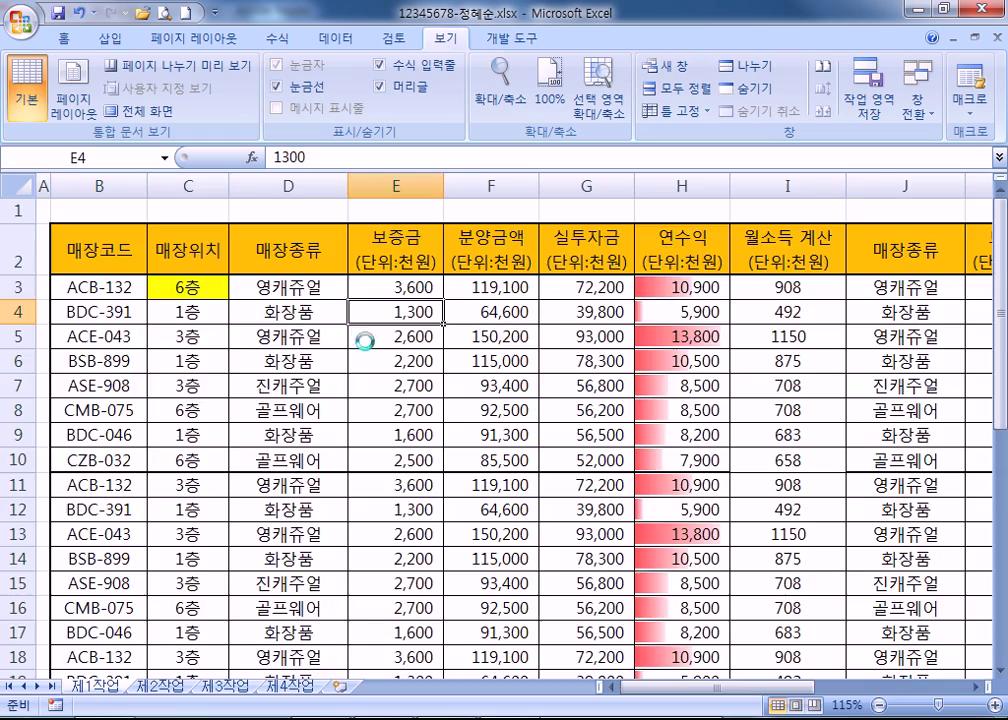
scroll(364, 340, "down", 2, "ctrl")
scroll(362, 345, "down", 1)
scroll(358, 367, "up", 1)
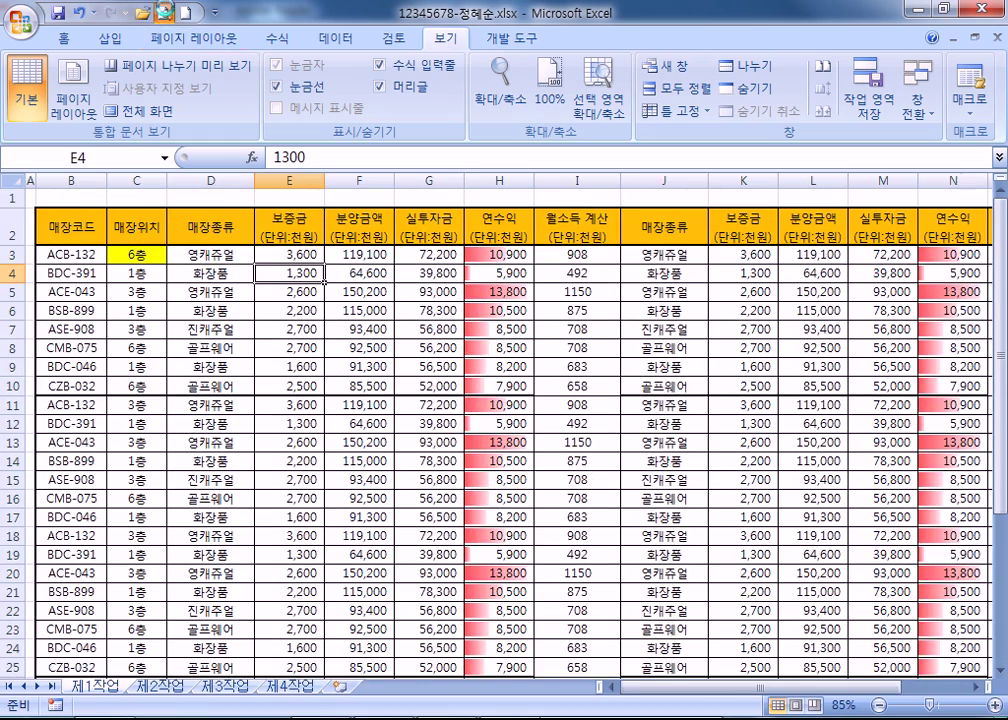
Preview the store table at full-page zoom and page through its three pages.
left_click(163, 12)
left_click(443, 333)
scroll(418, 350, "down", 1)
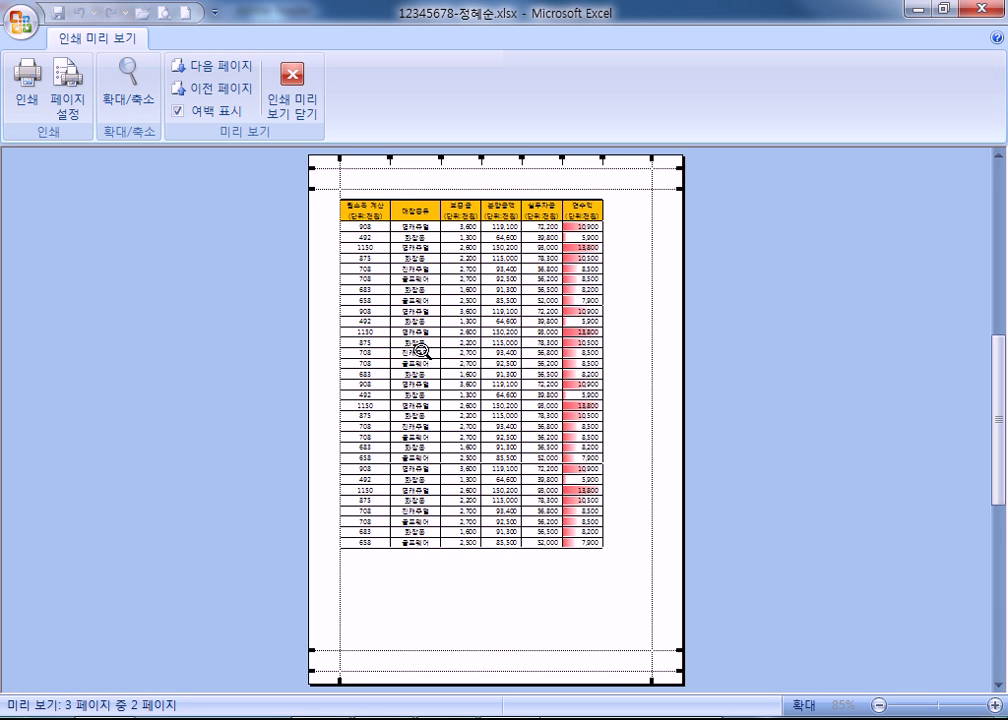
scroll(421, 350, "down", 1)
scroll(421, 350, "up", 2)
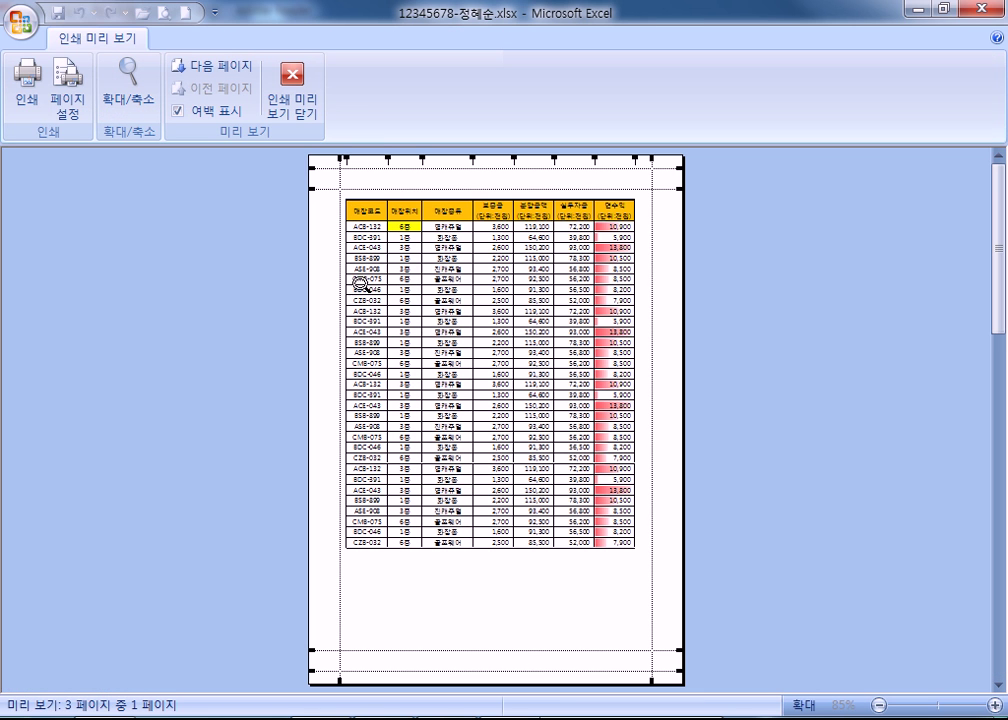
Copy rows 3–33 and paste them at row 34.
key("Escape")
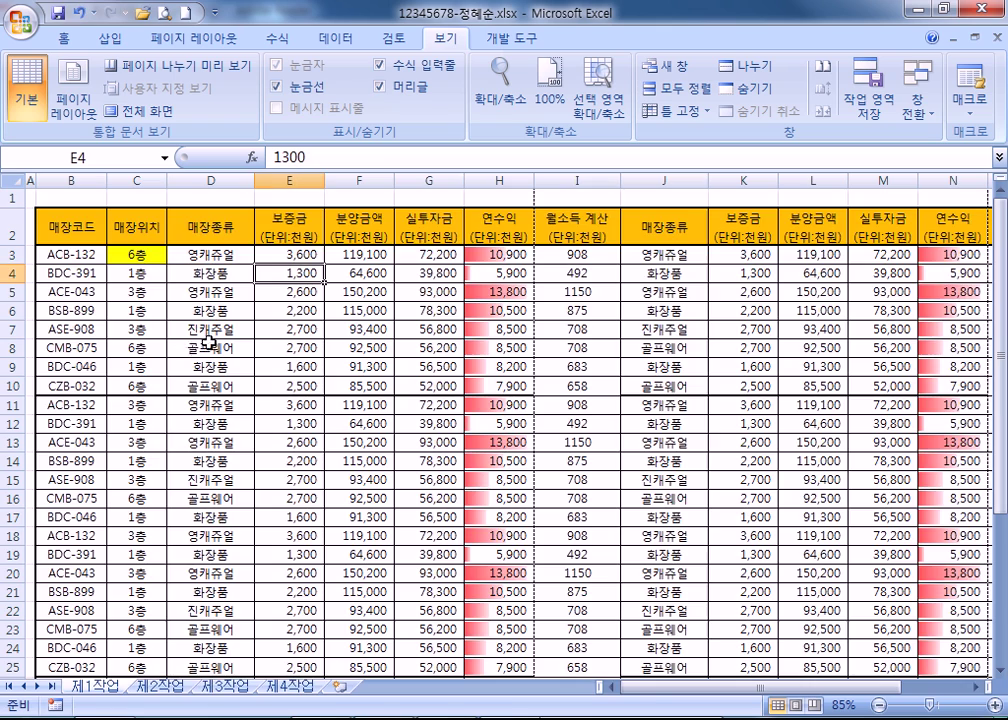
left_click_drag(15, 255, 14, 462)
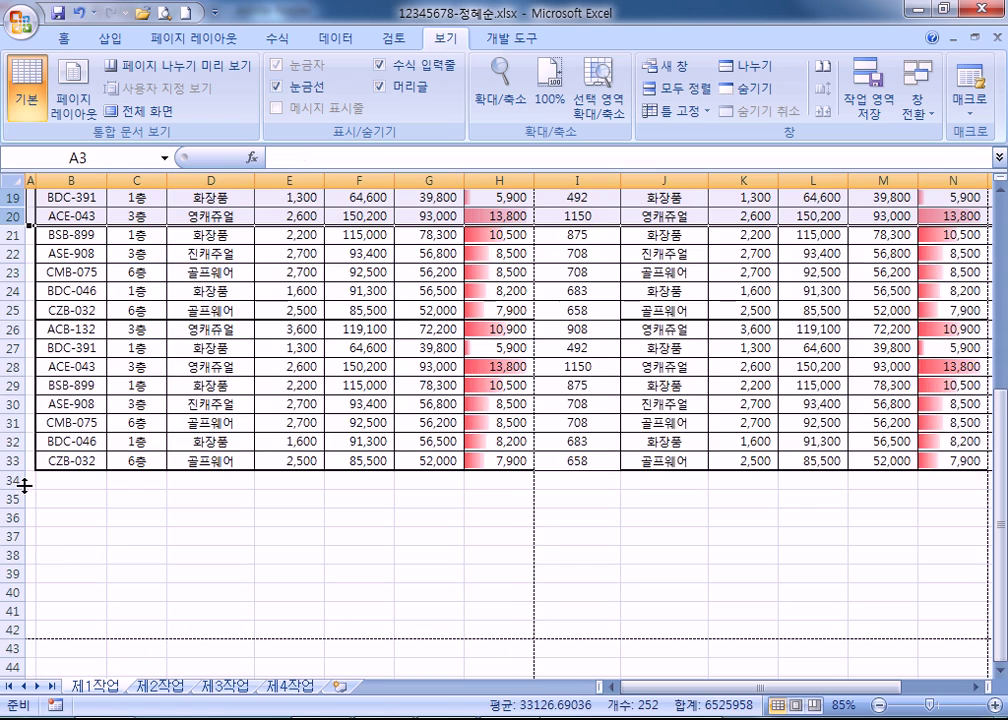
key("ctrl+c")
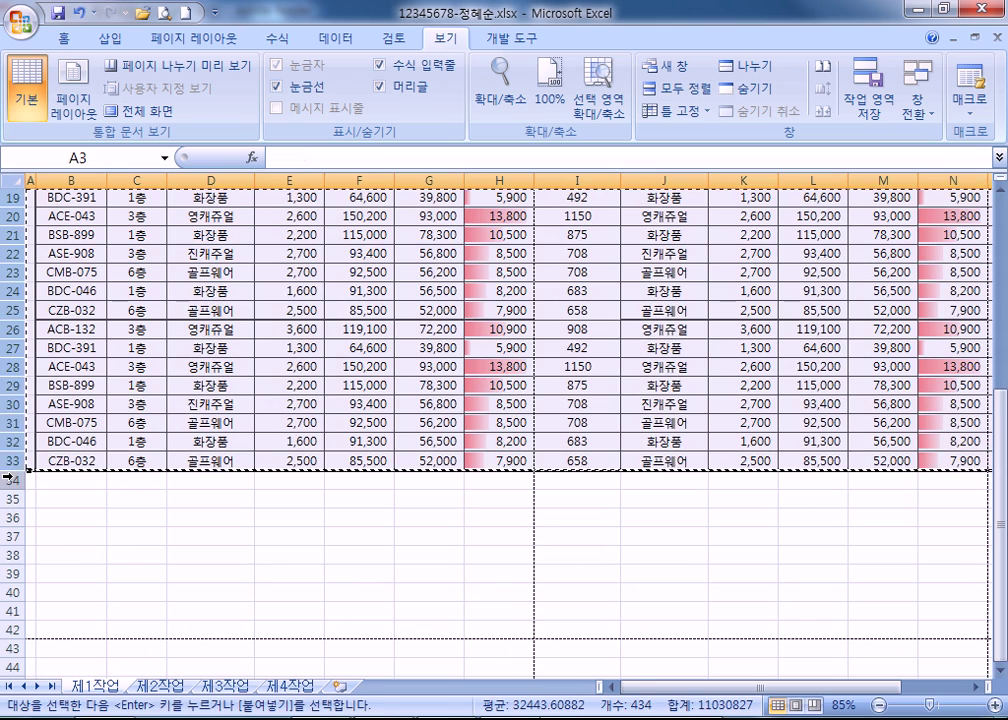
left_click(12, 485)
key("ctrl+v")
Paste the same rows again at rows 65 and 96, then return to the top of the sheet.
scroll(8, 560, "down", 4)
scroll(8, 611, "down", 4)
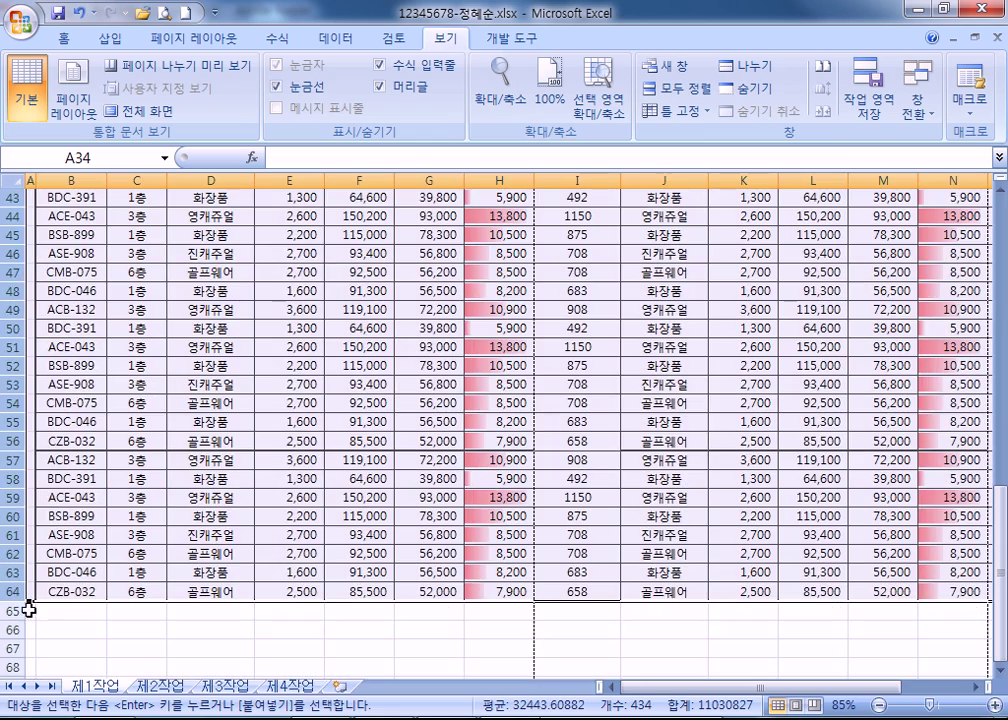
left_click(12, 613)
key("ctrl+v")
scroll(27, 595, "down", 5)
scroll(12, 590, "down", 7)
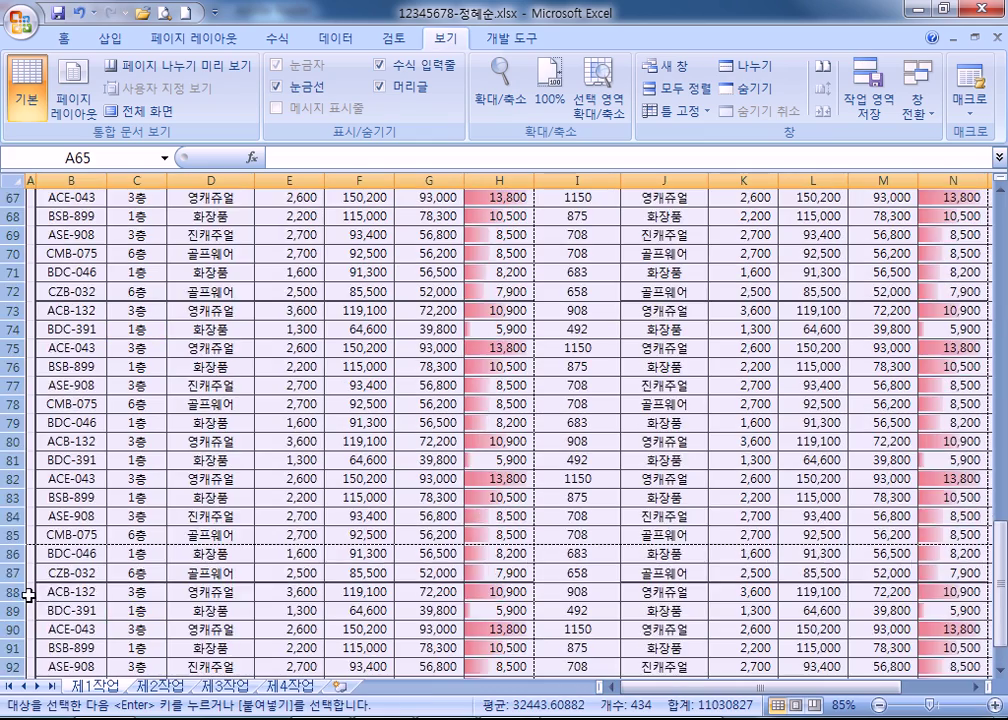
left_click(12, 518)
key("ctrl+v")
key("Escape")
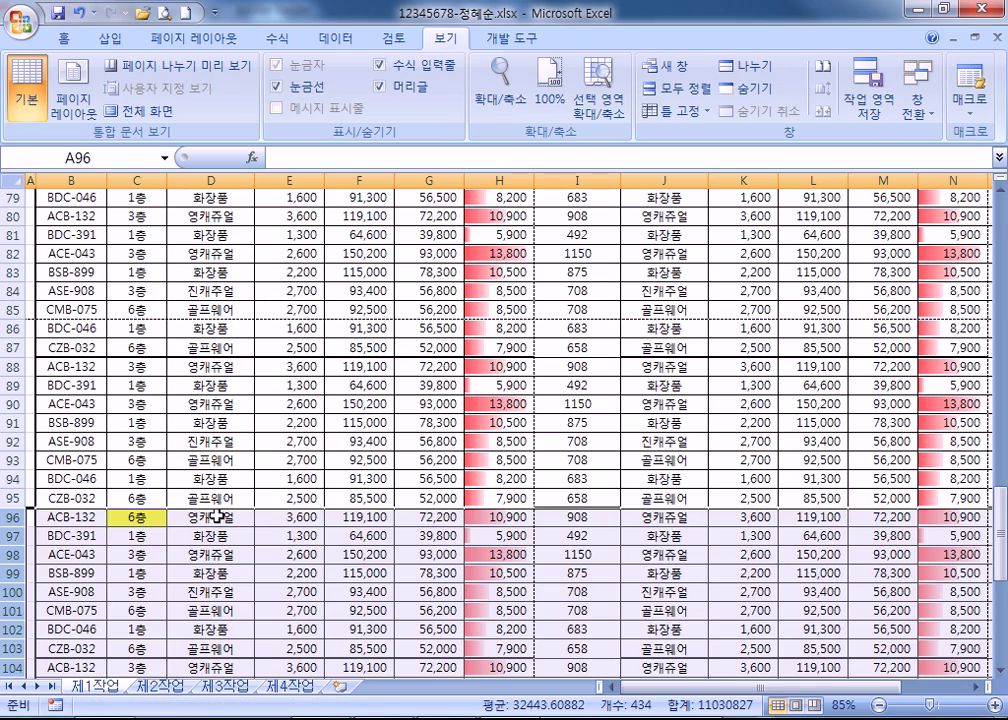
scroll(207, 516, "up", 20)
key("ctrl+Home")
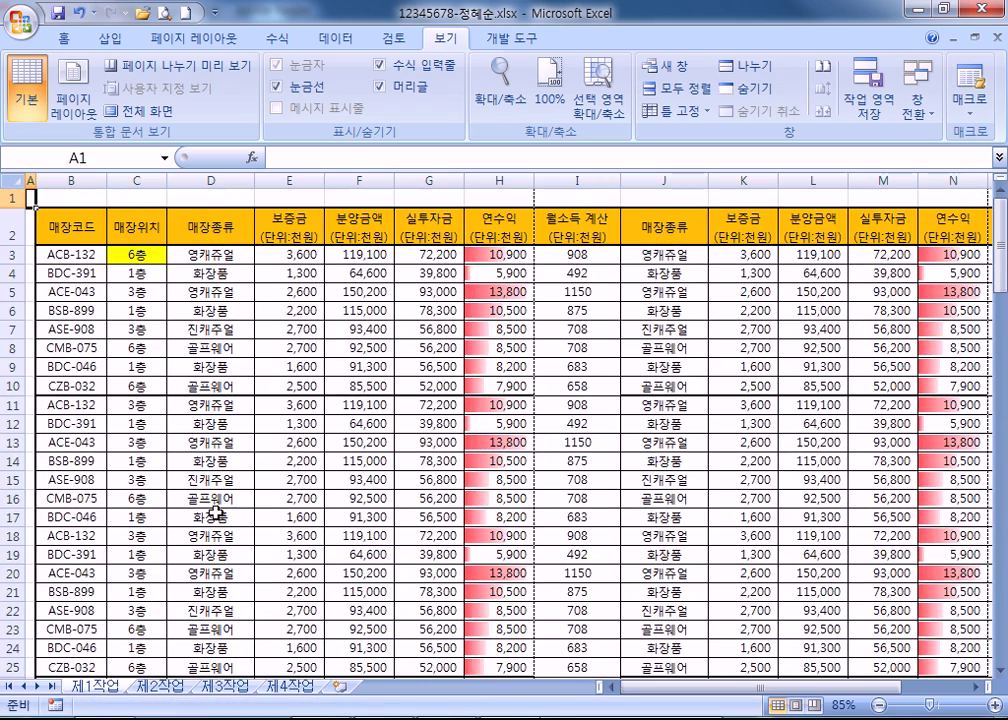
Preview the printout and scroll through its nine pages.
left_click(165, 14)
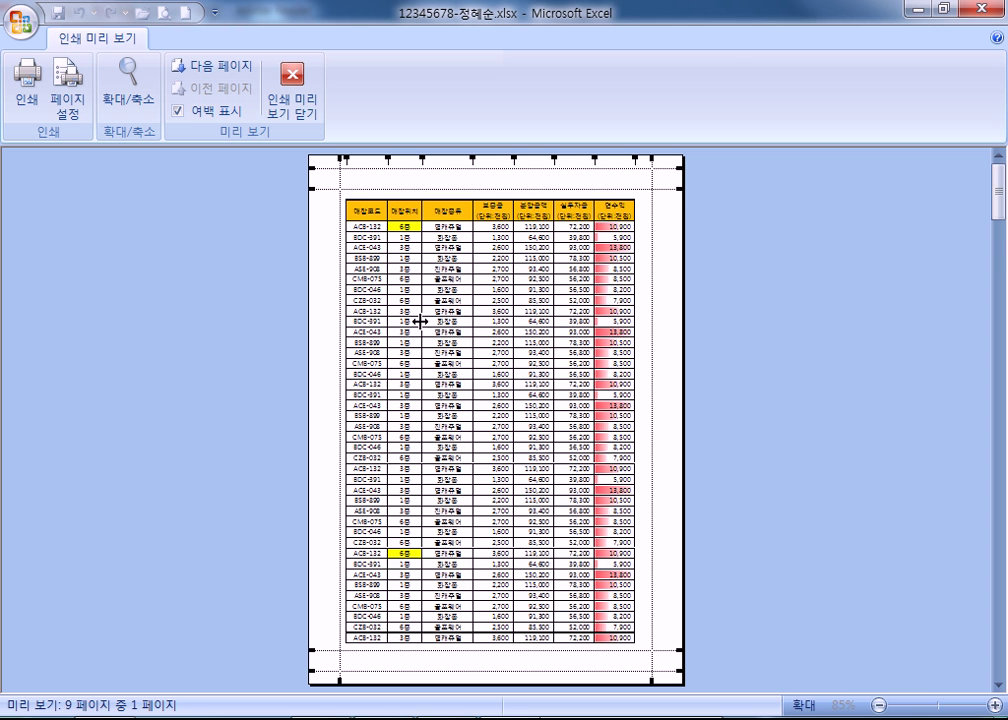
scroll(274, 360, "down", 1)
scroll(273, 357, "down", 2)
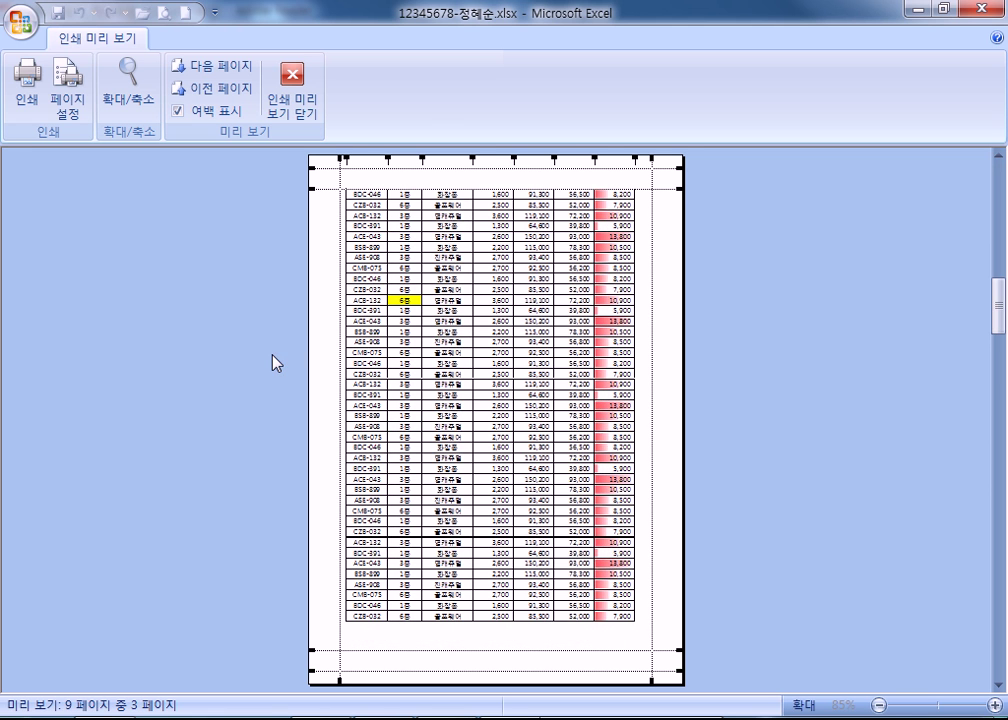
scroll(273, 357, "down", 3)
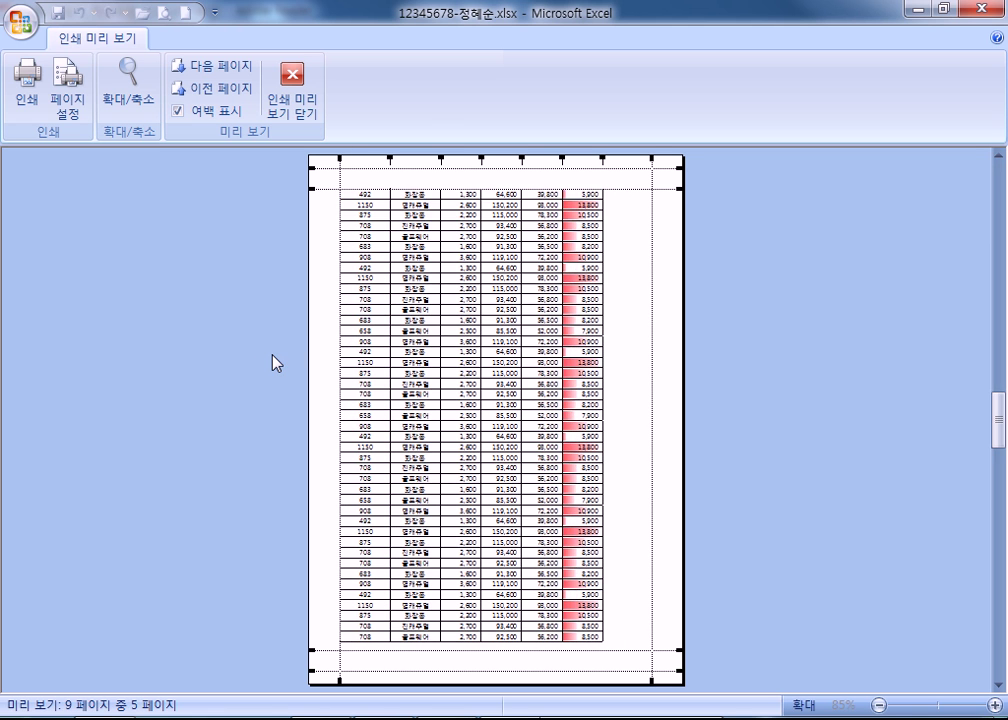
scroll(273, 357, "down", 2)
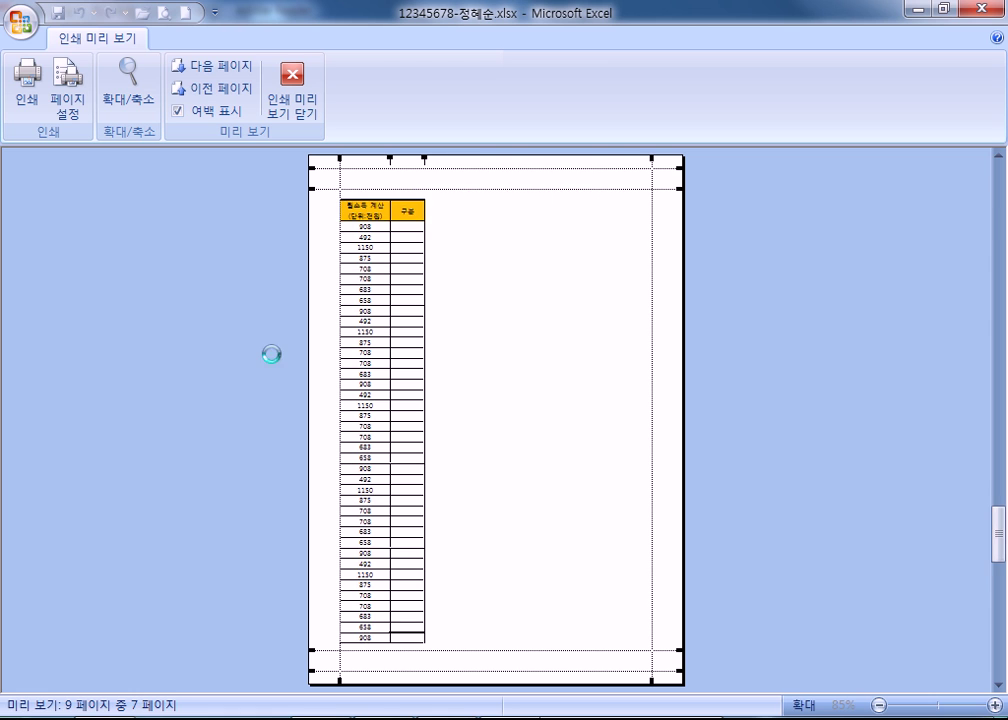
scroll(273, 357, "up", 3)
scroll(268, 356, "up", 5)
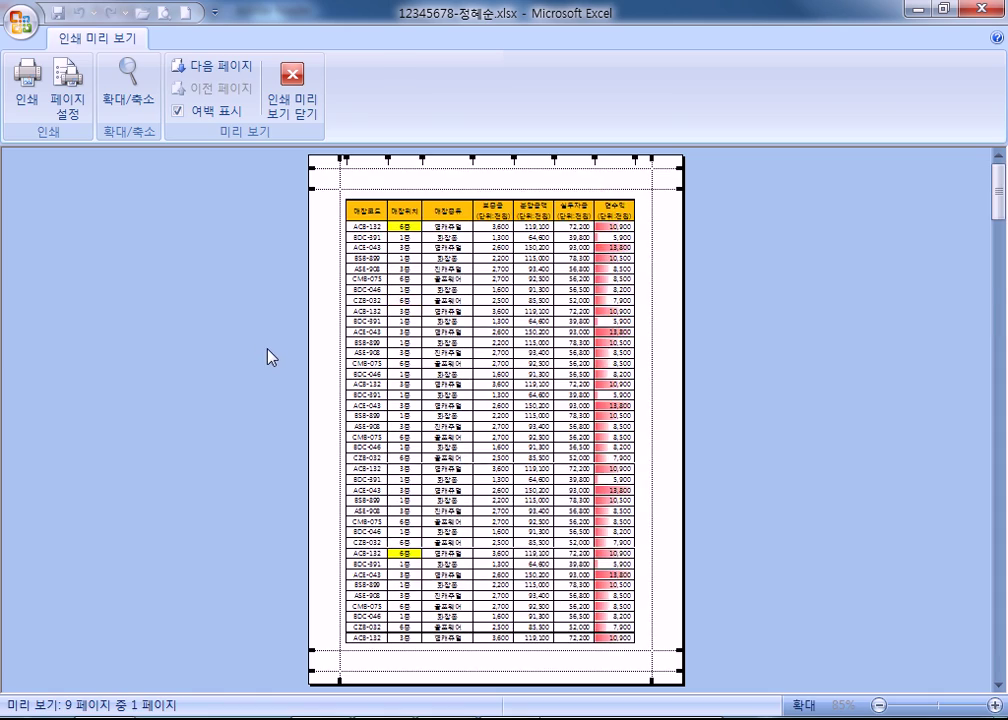
key("Escape")
Delete the duplicate columns H through O beside the store table.
left_click_drag(510, 180, 672, 178)
right_click(672, 177)
left_click(695, 310)
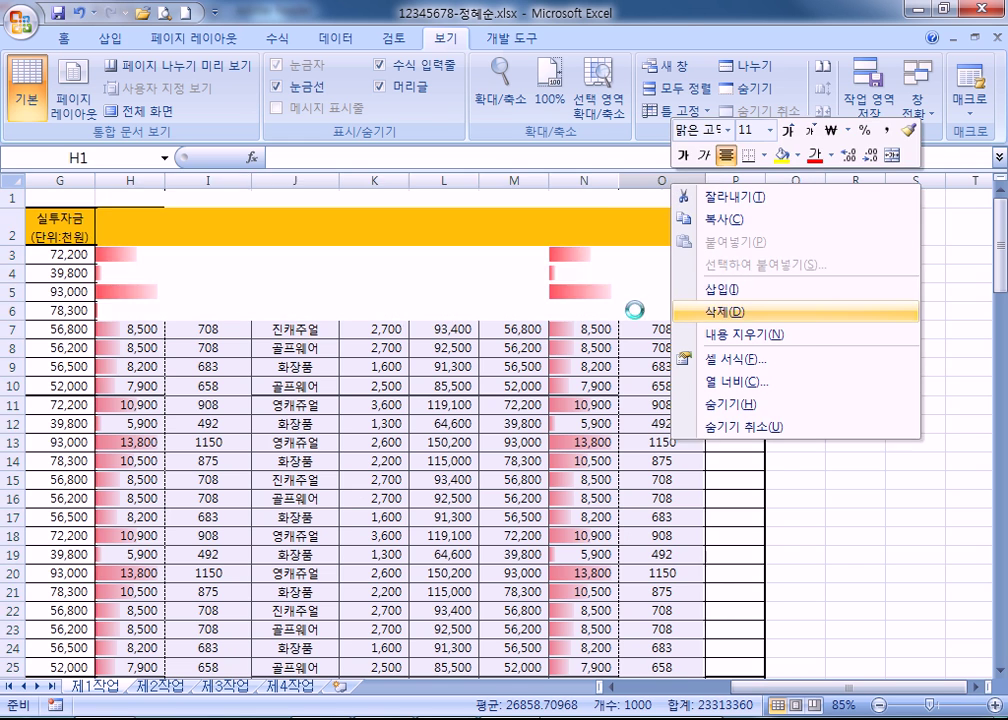
left_click(272, 333)
key("Home")
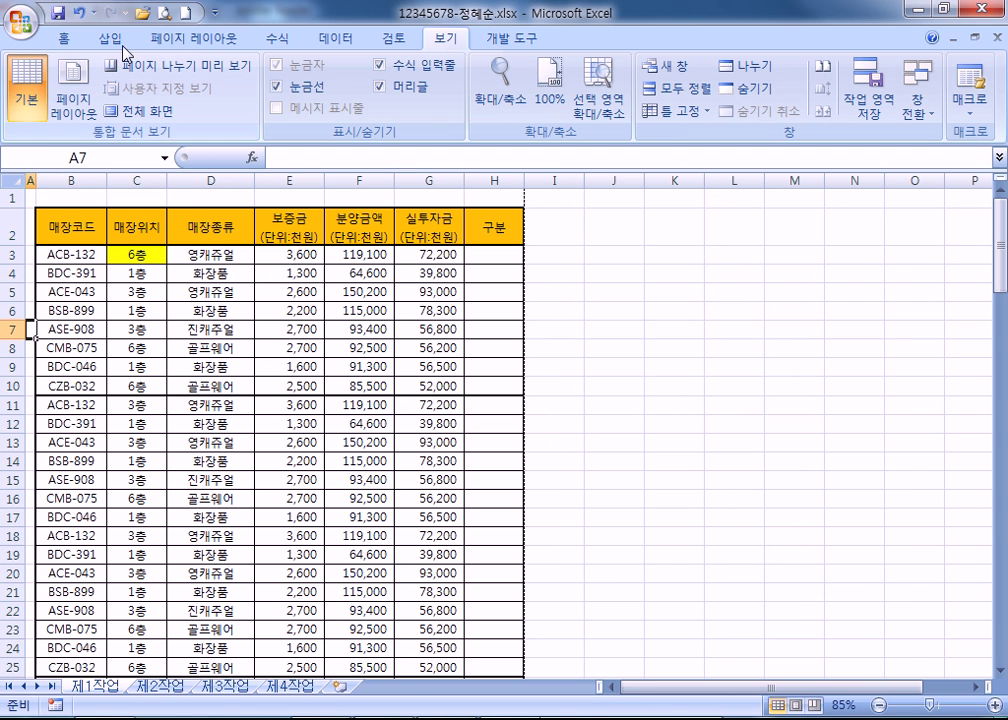
left_click(165, 15)
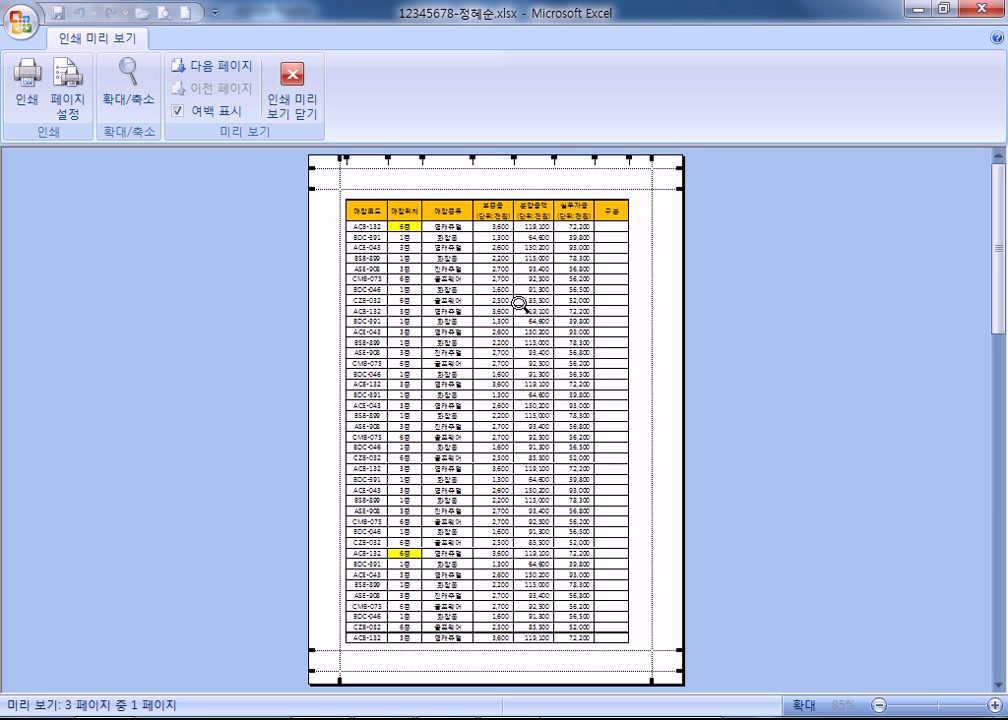
scroll(517, 302, "down", 2)
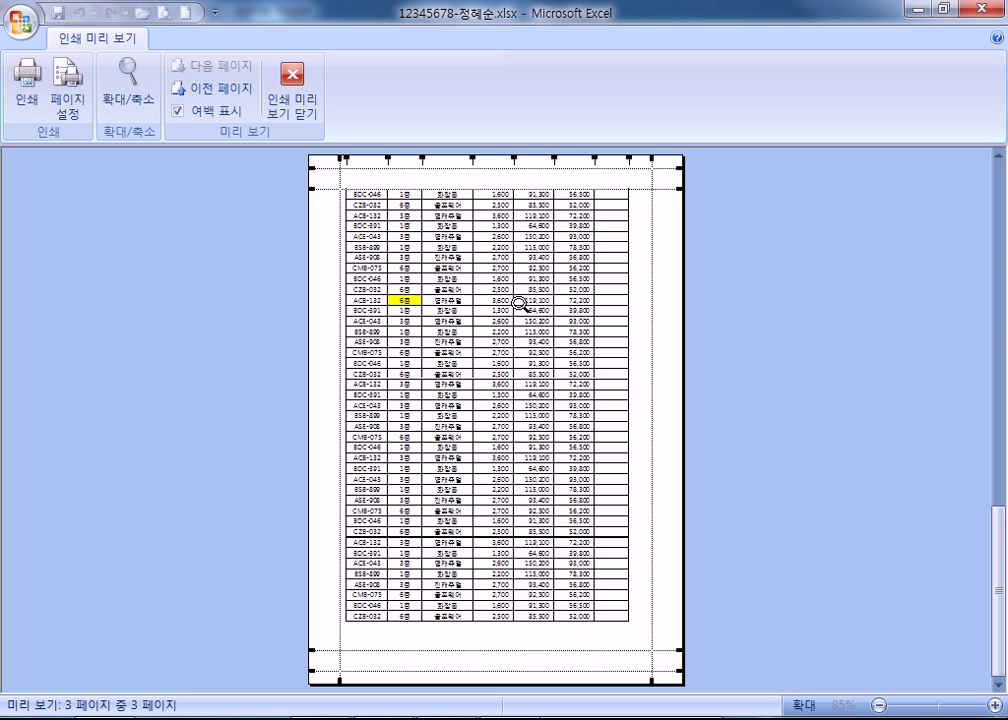
scroll(517, 302, "up", 2)
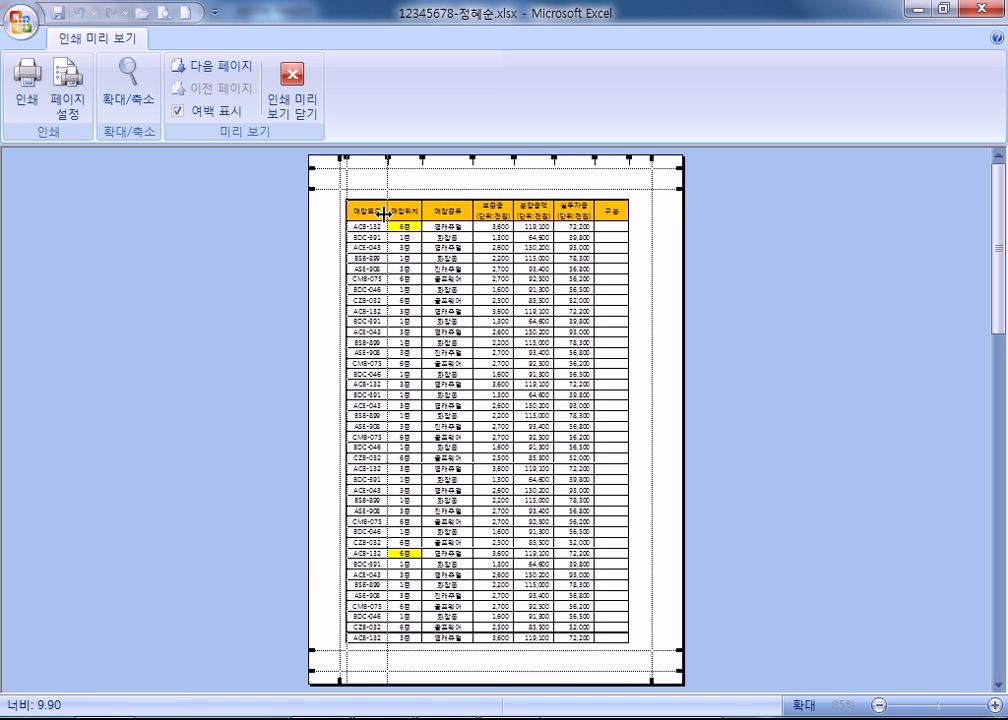
left_click(354, 215)
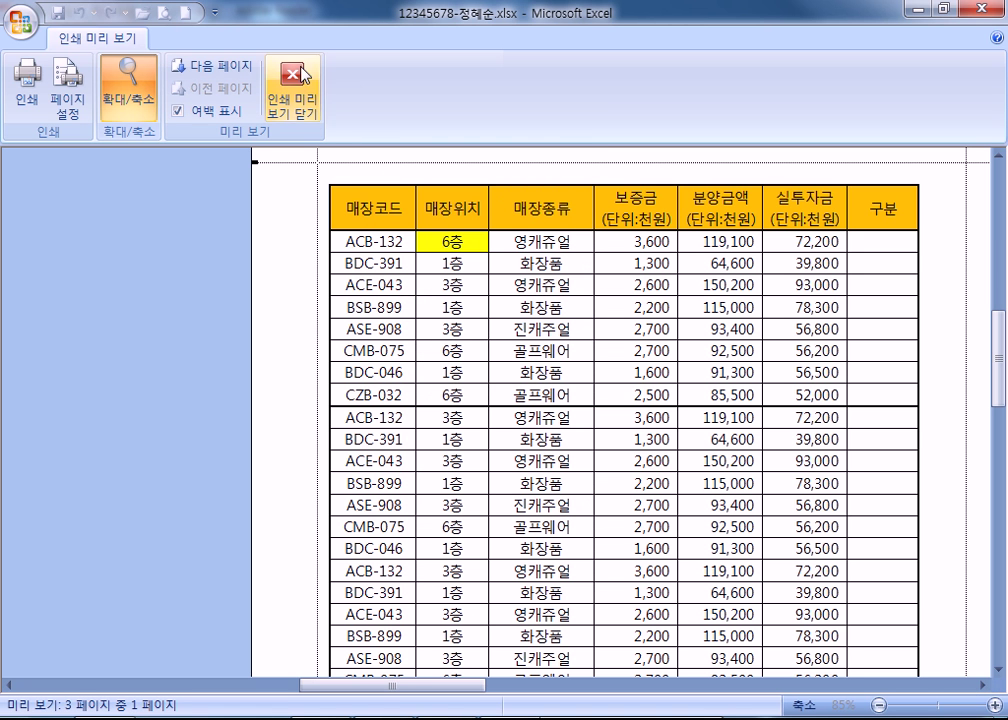
left_click(218, 72)
scroll(394, 301, "up", 2)
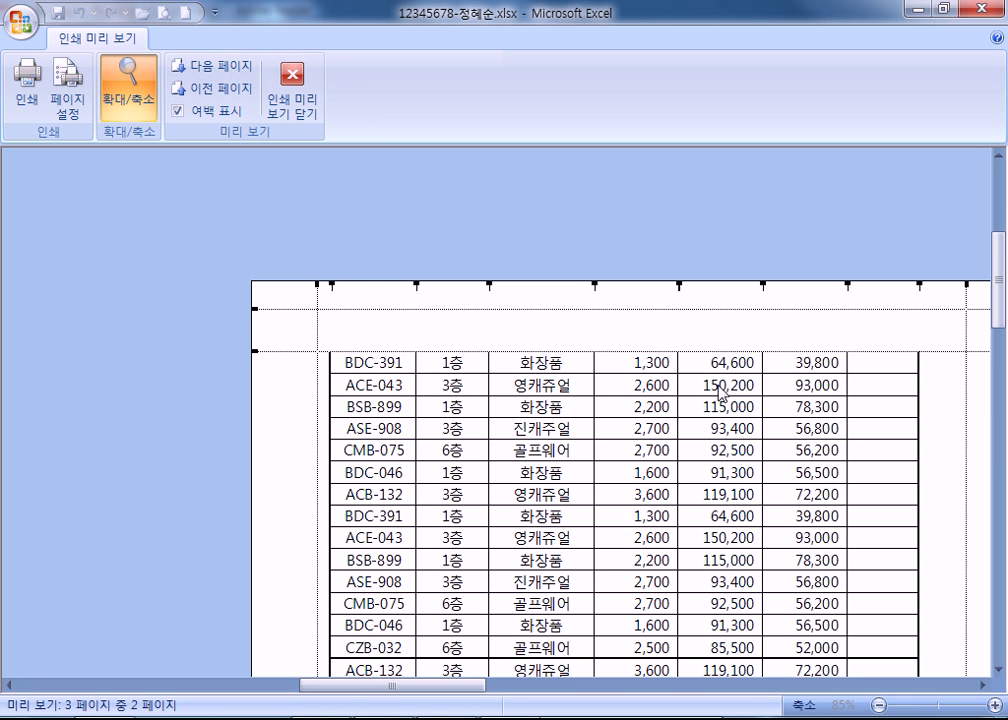
left_click(222, 68)
left_click(212, 90)
left_click(212, 90)
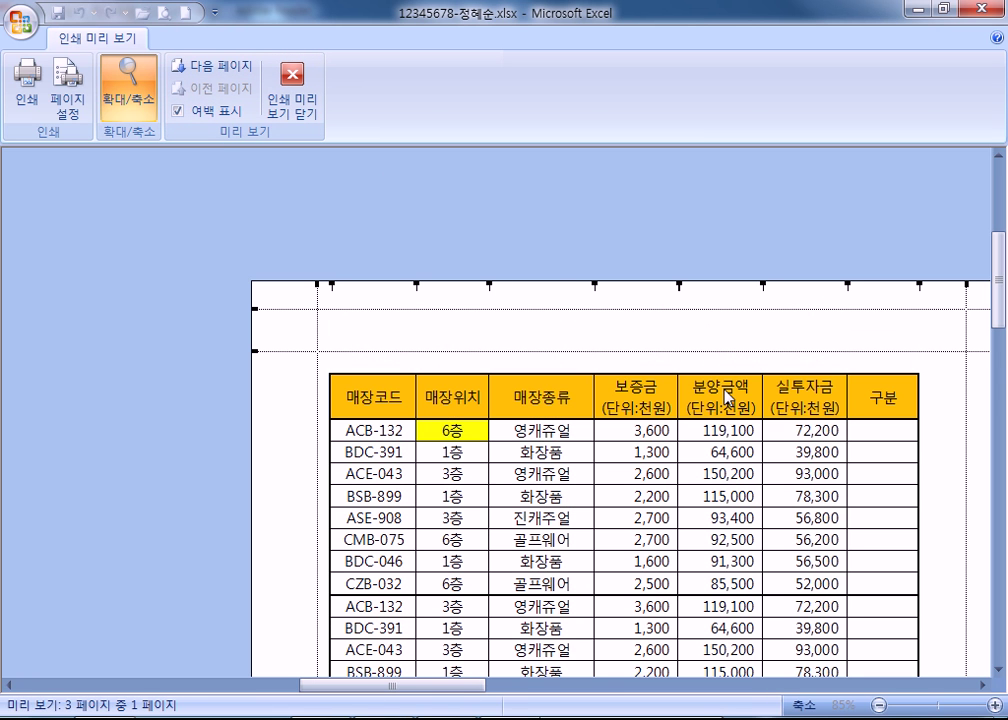
key("Escape")
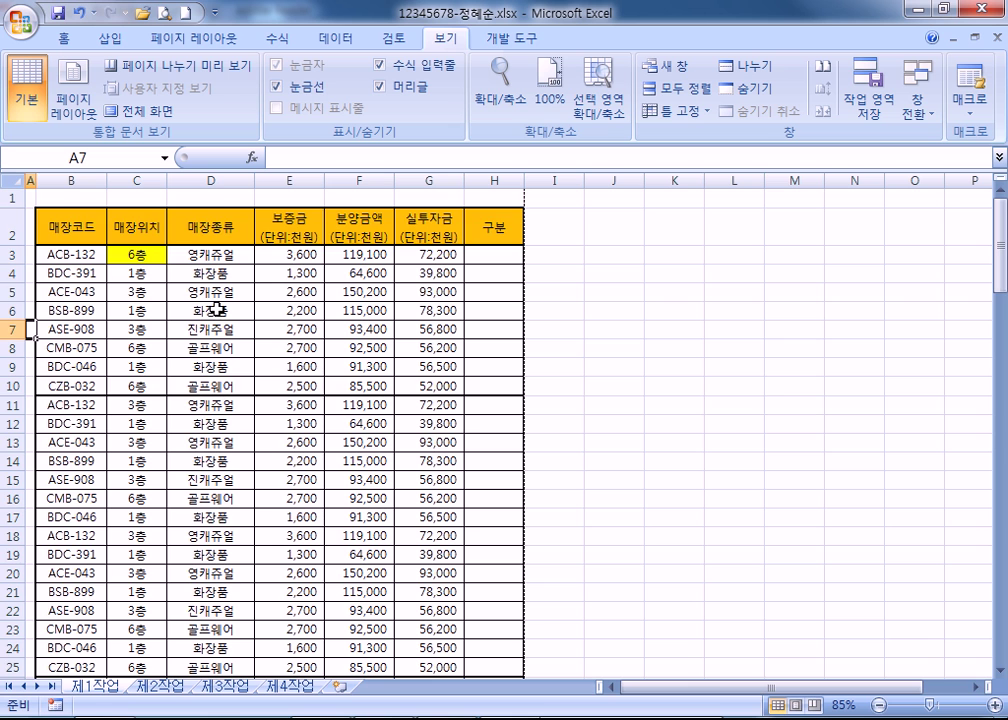
Inspect the page break around row 42, selecting cells G42, D42 and C42.
scroll(216, 310, "down", 16)
scroll(437, 404, "up", 2)
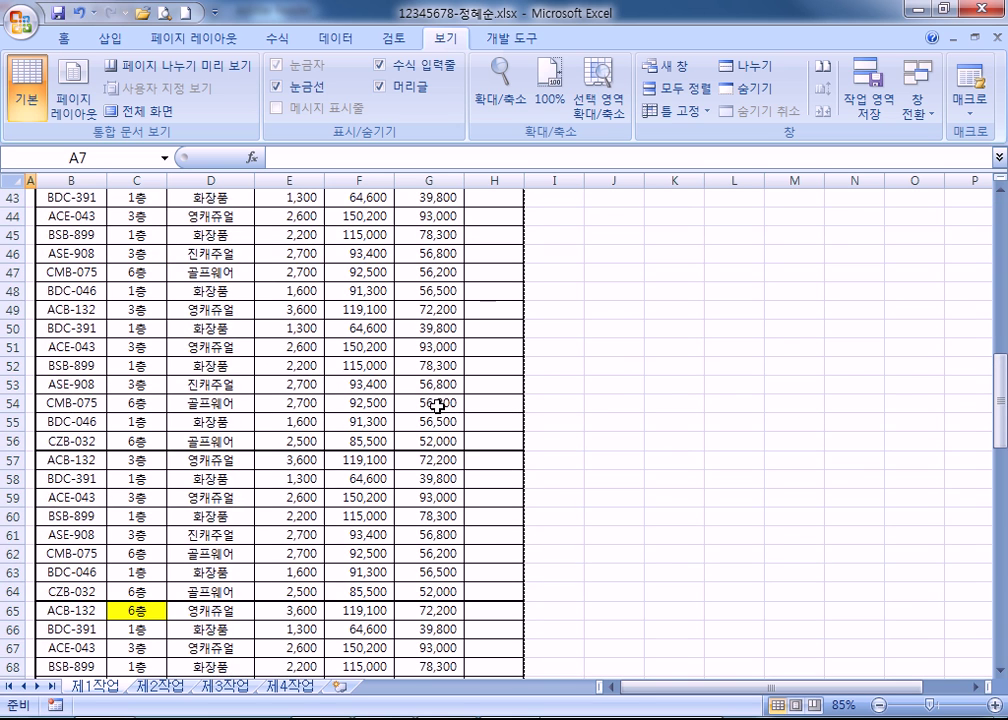
scroll(437, 404, "up", 4)
left_click(429, 404)
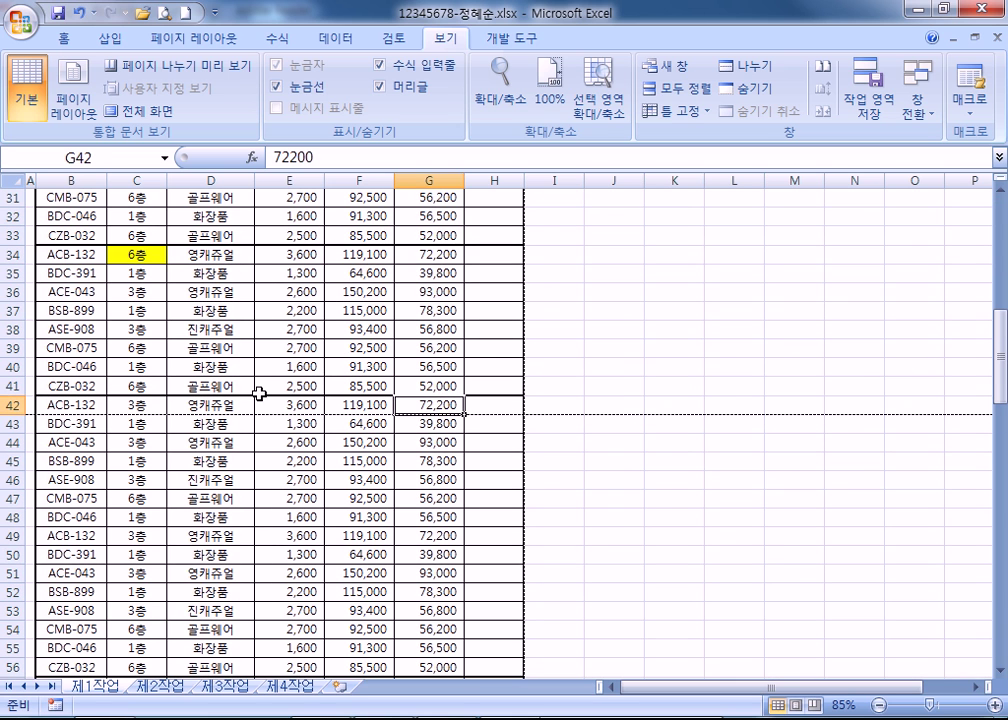
left_click(198, 405)
left_click(143, 404)
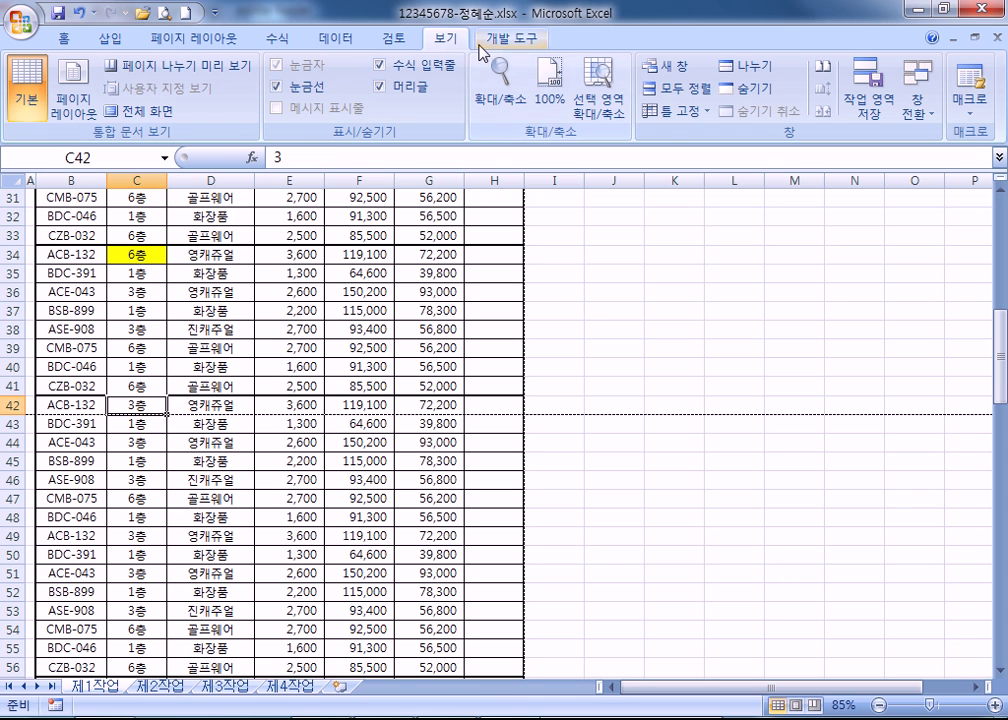
Set Rows to repeat at top to $2:$2 in Page Setup and preview the printout.
left_click(192, 38)
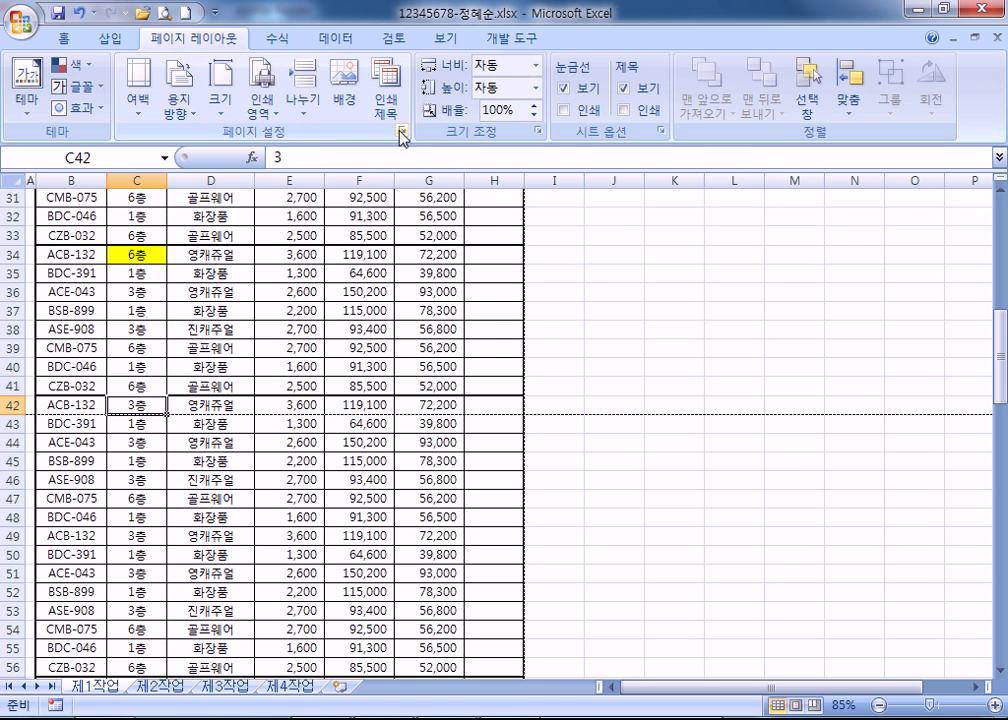
left_click(402, 130)
left_click(708, 120)
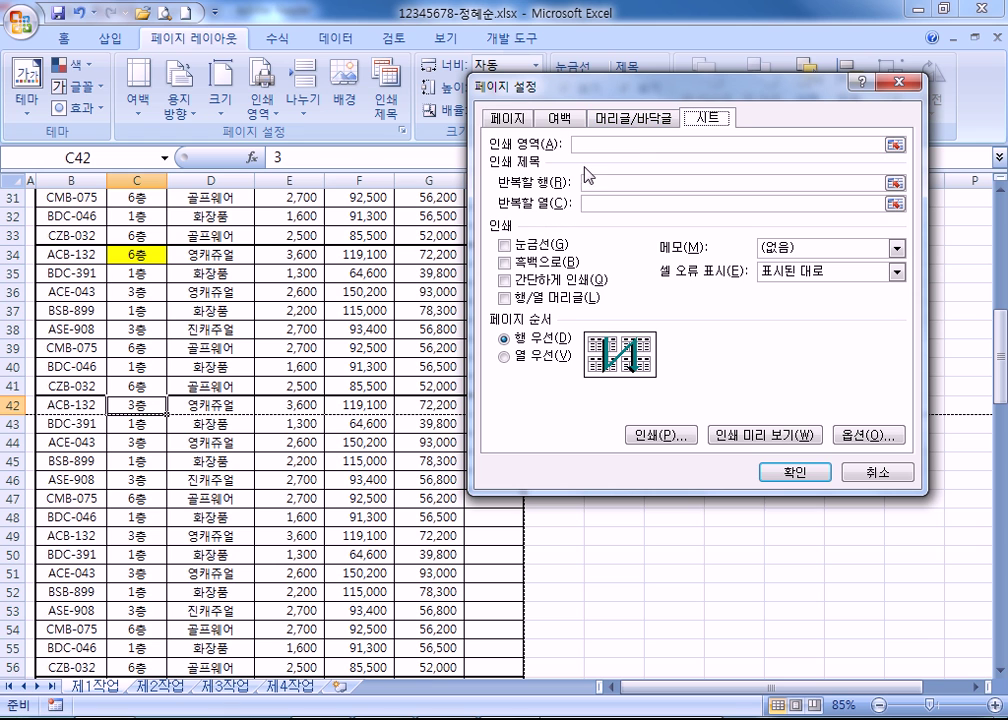
left_click(594, 181)
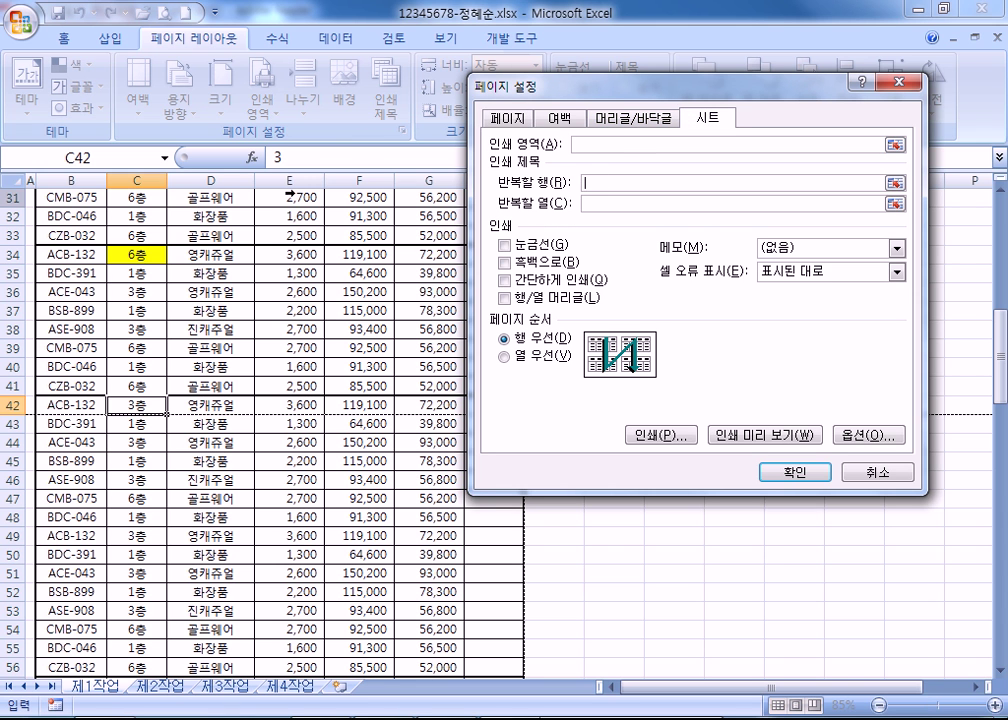
scroll(40, 258, "up", 10)
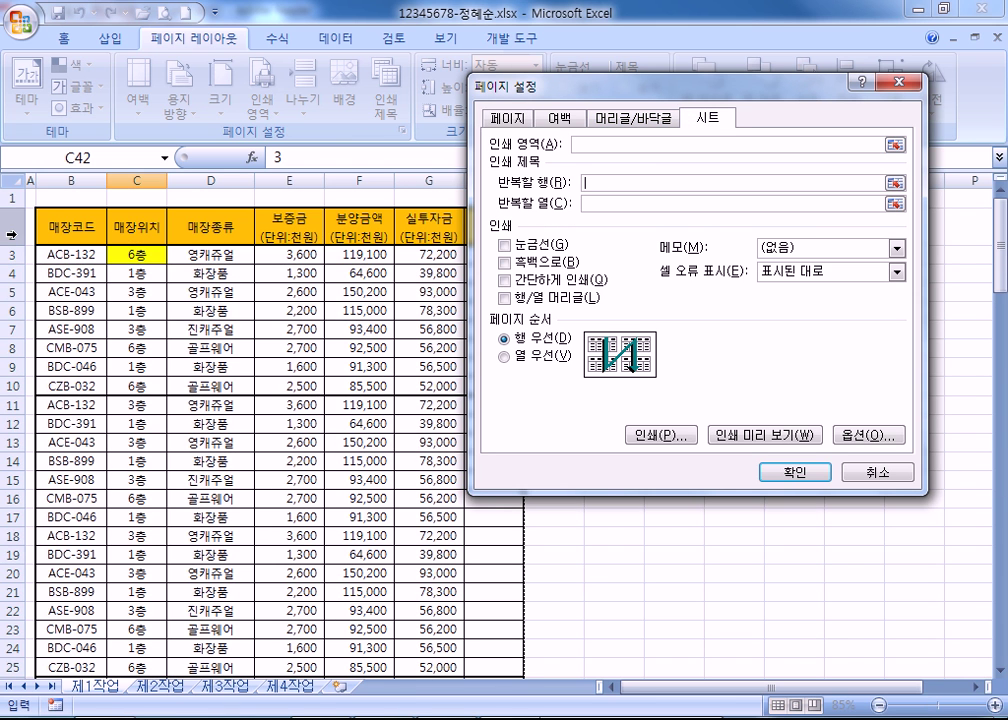
left_click(12, 236)
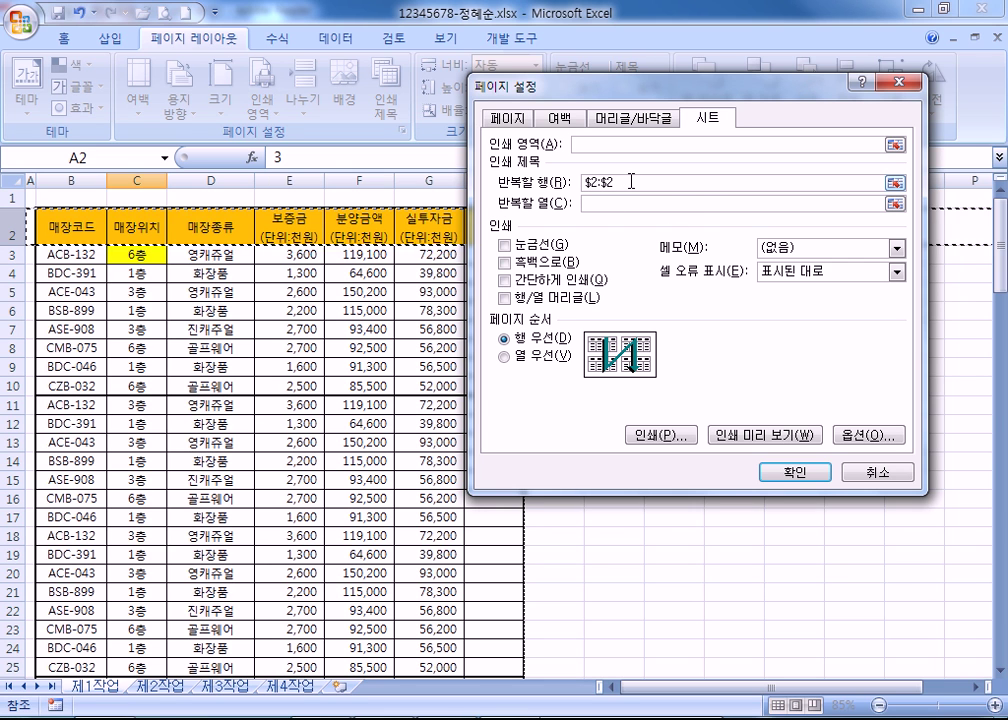
left_click(755, 436)
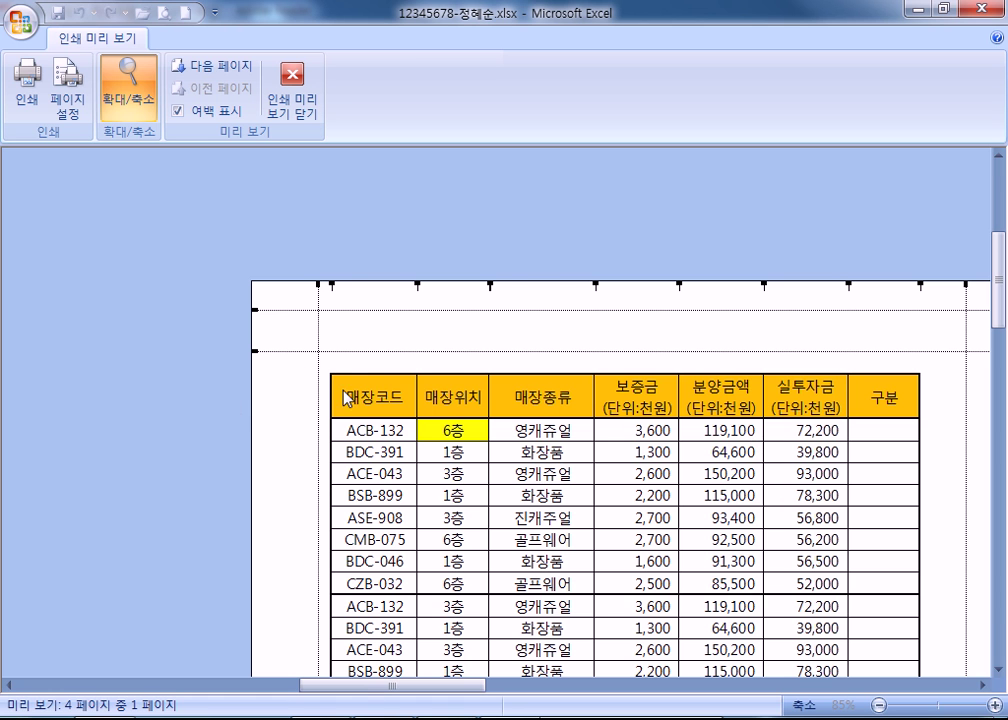
Zoom out and check preview pages 1–4 for the repeated header row, then close the preview.
left_click(320, 365)
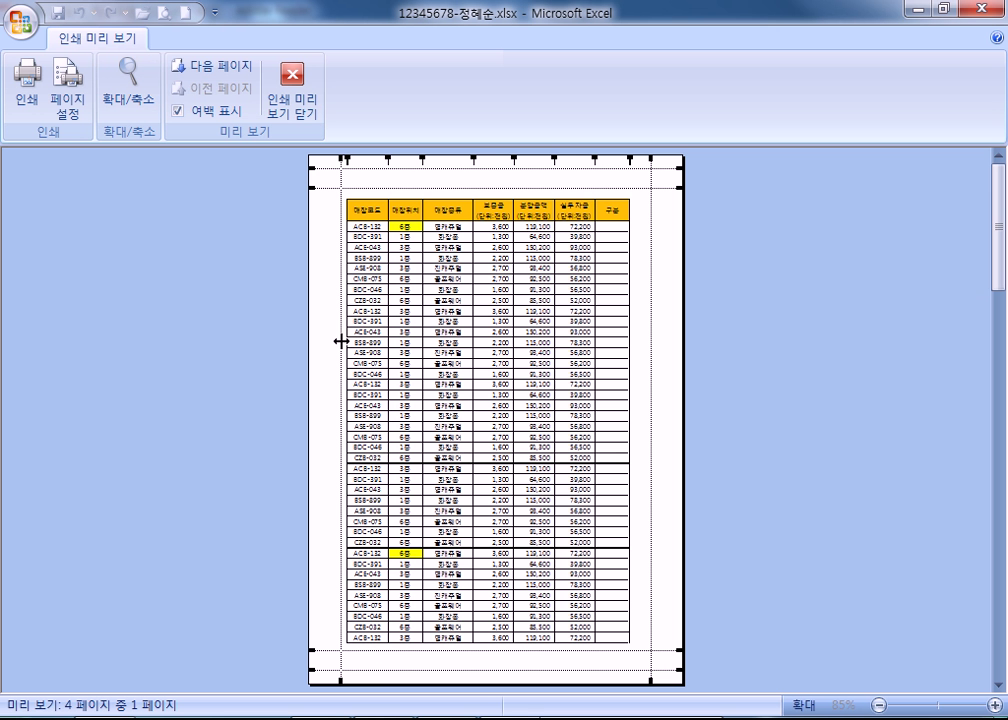
left_click(210, 68)
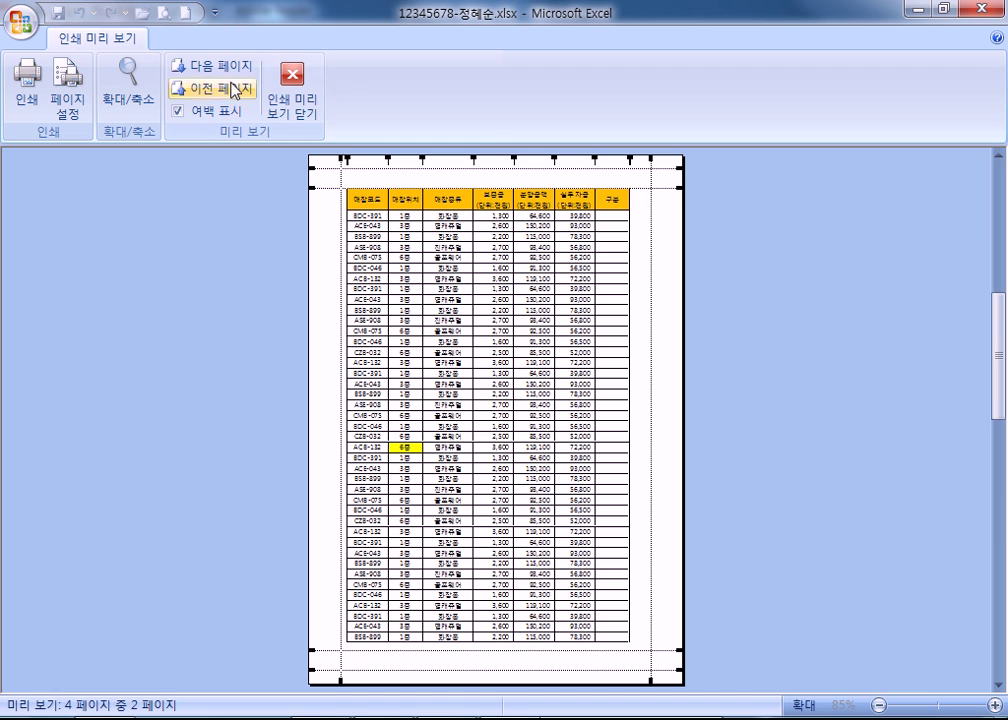
left_click(230, 70)
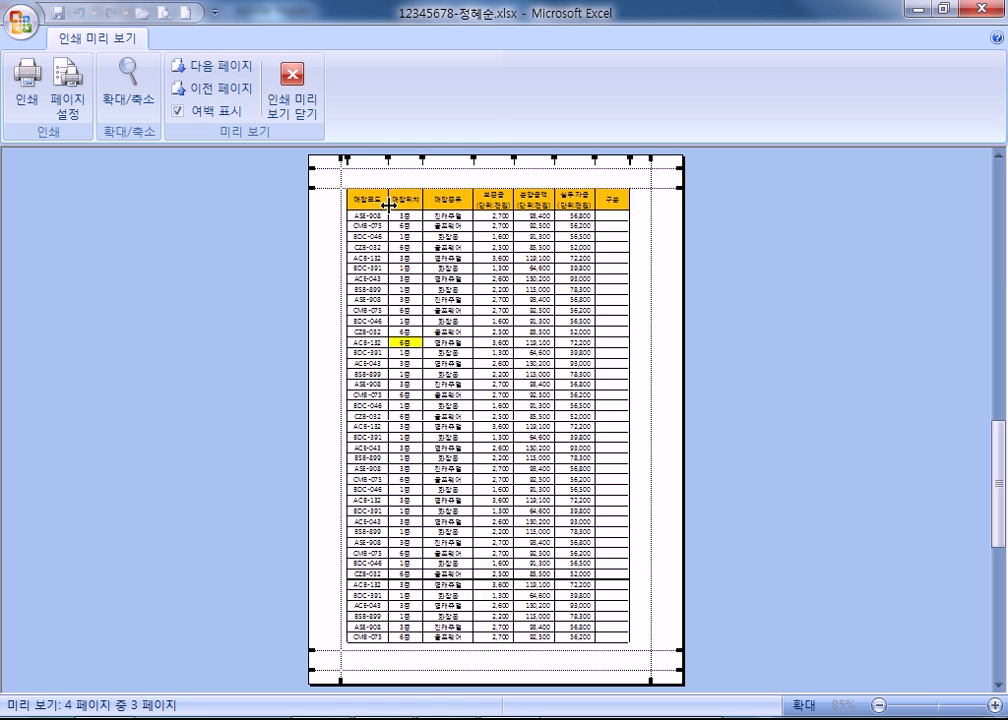
left_click(207, 67)
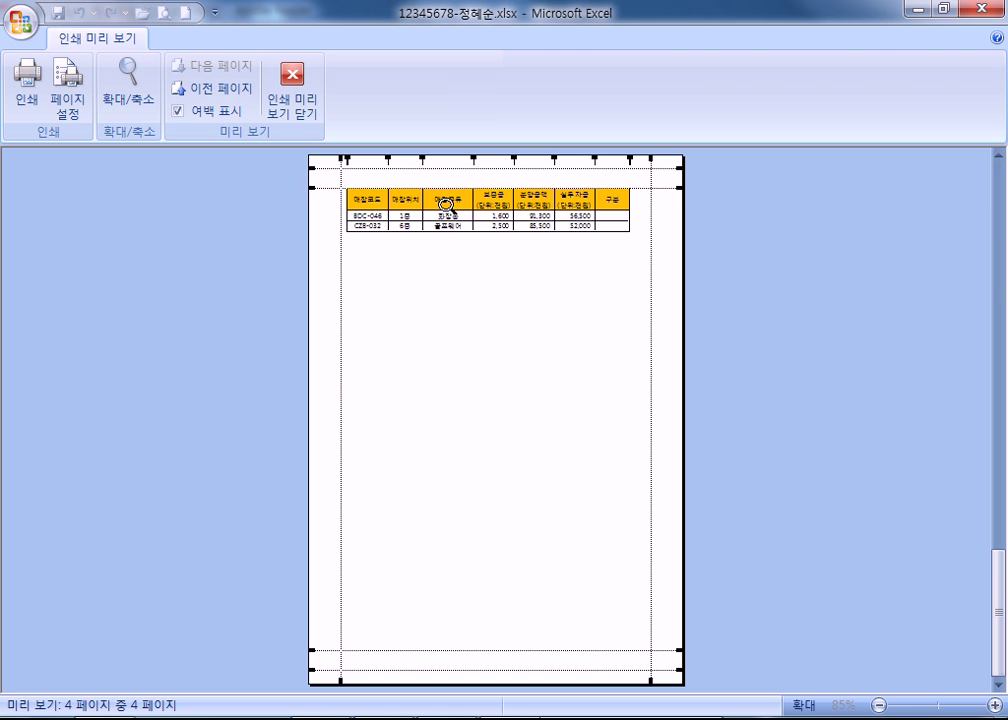
key("Escape")
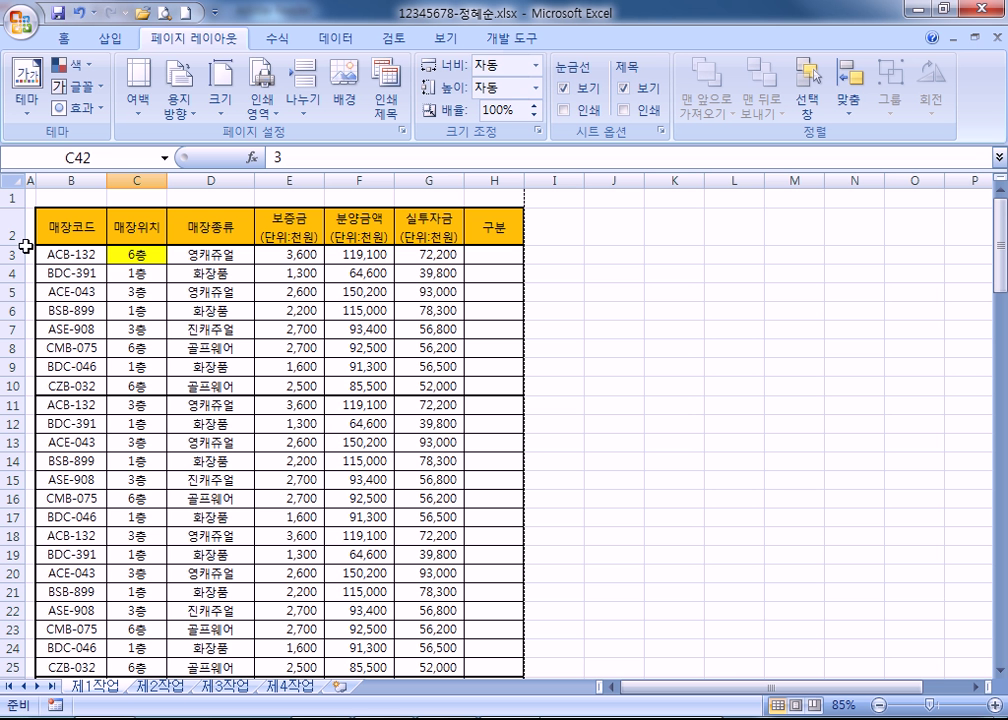
left_click(8, 236)
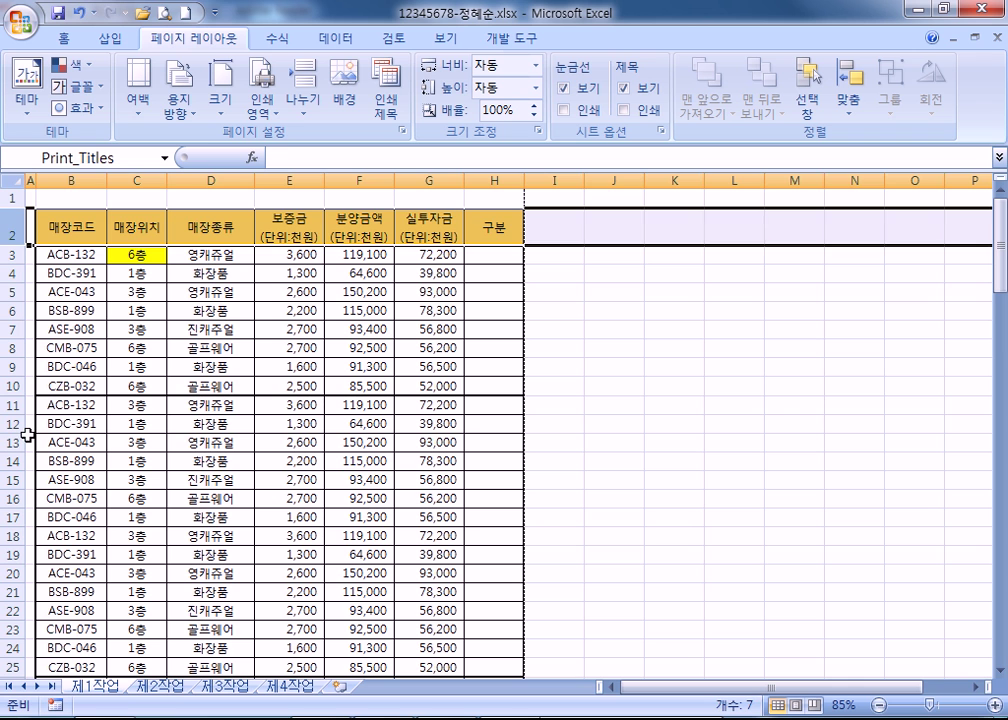
left_click(126, 254)
scroll(202, 425, "down", 5)
scroll(202, 425, "up", 5)
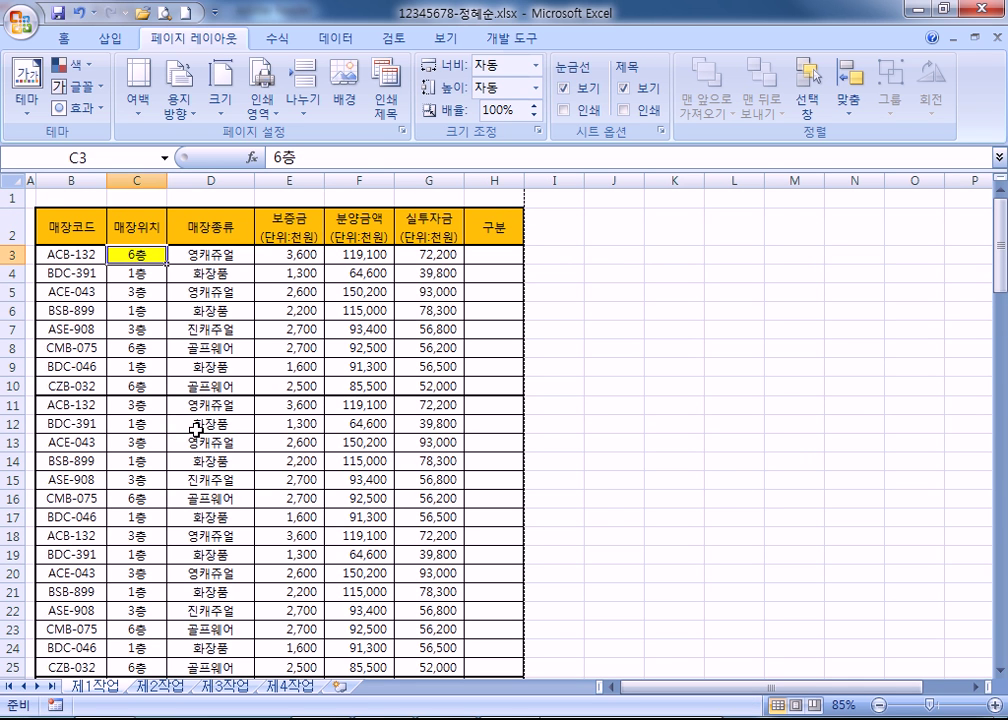
left_click(445, 38)
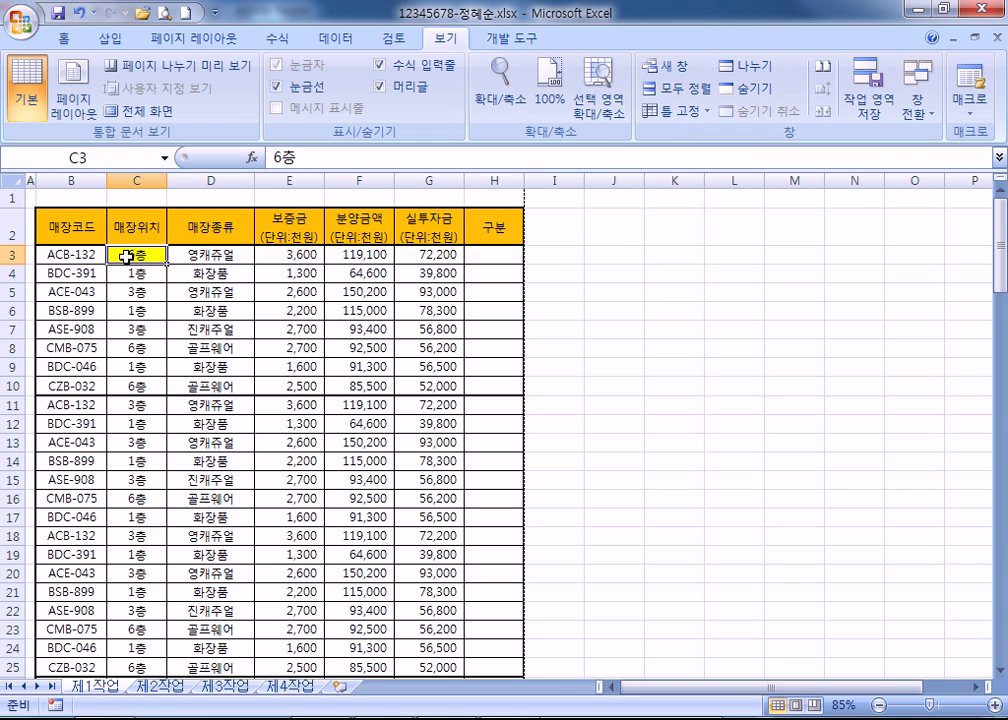
left_click(205, 40)
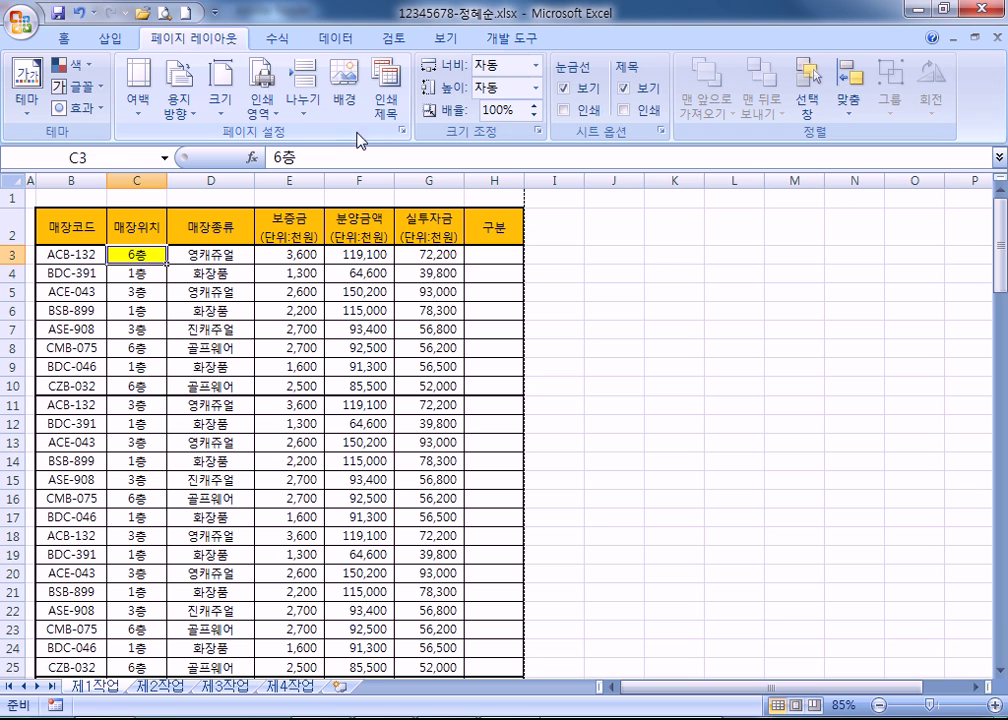
left_click(401, 132)
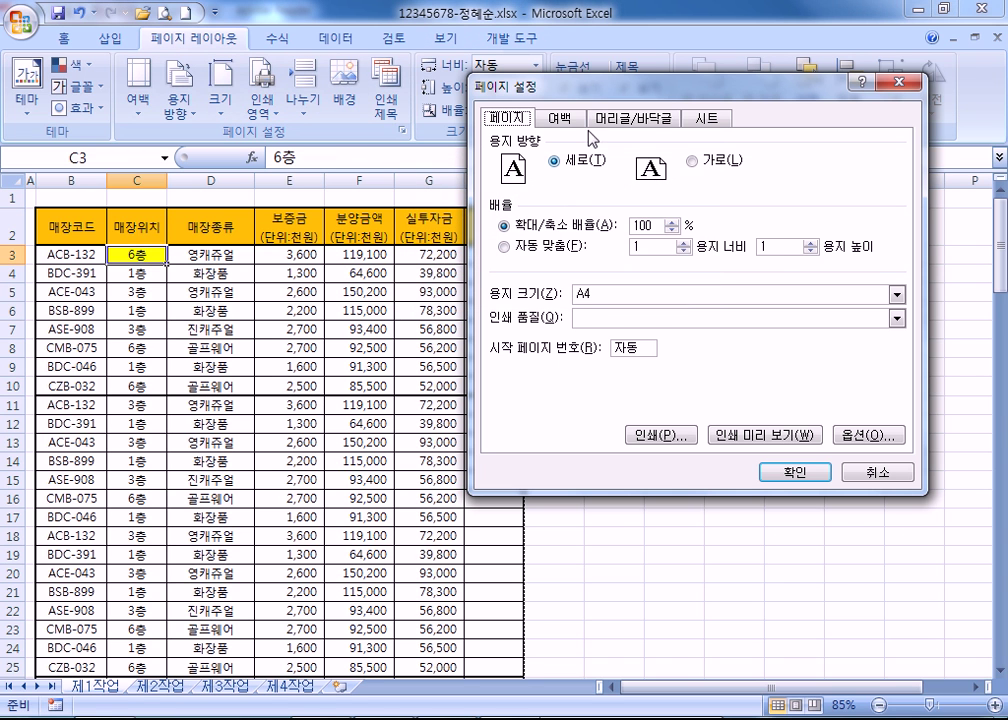
left_click(716, 122)
left_click_drag(650, 182, 577, 188)
left_click(628, 203)
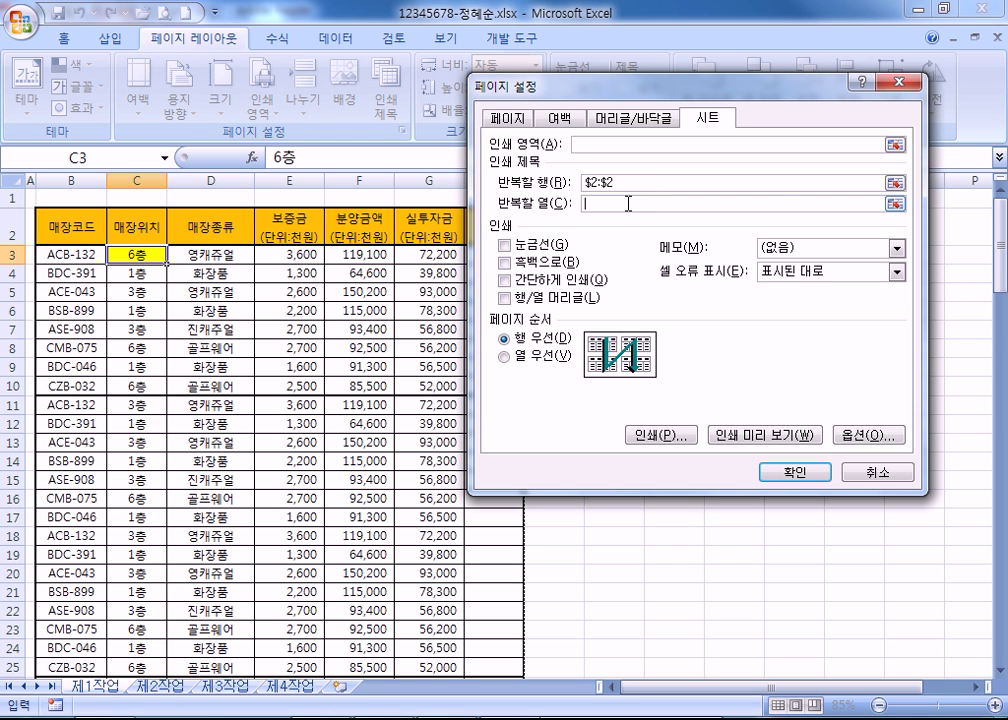
key("Return")
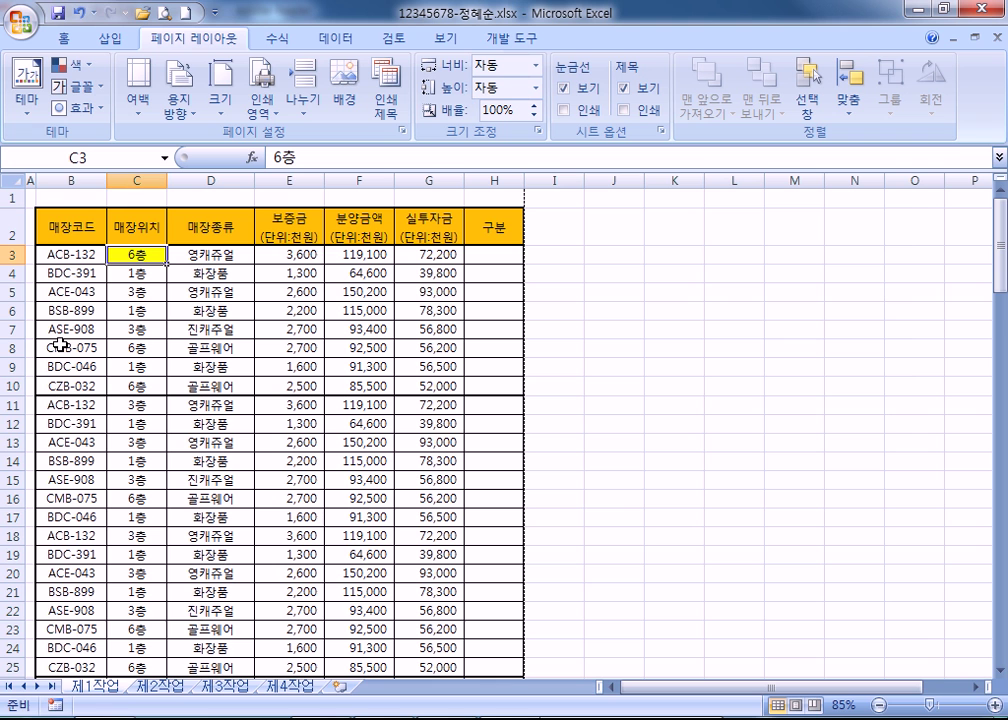
Change First page number from 자동 to 0 in Page Setup and preview the printout.
left_click(71, 178)
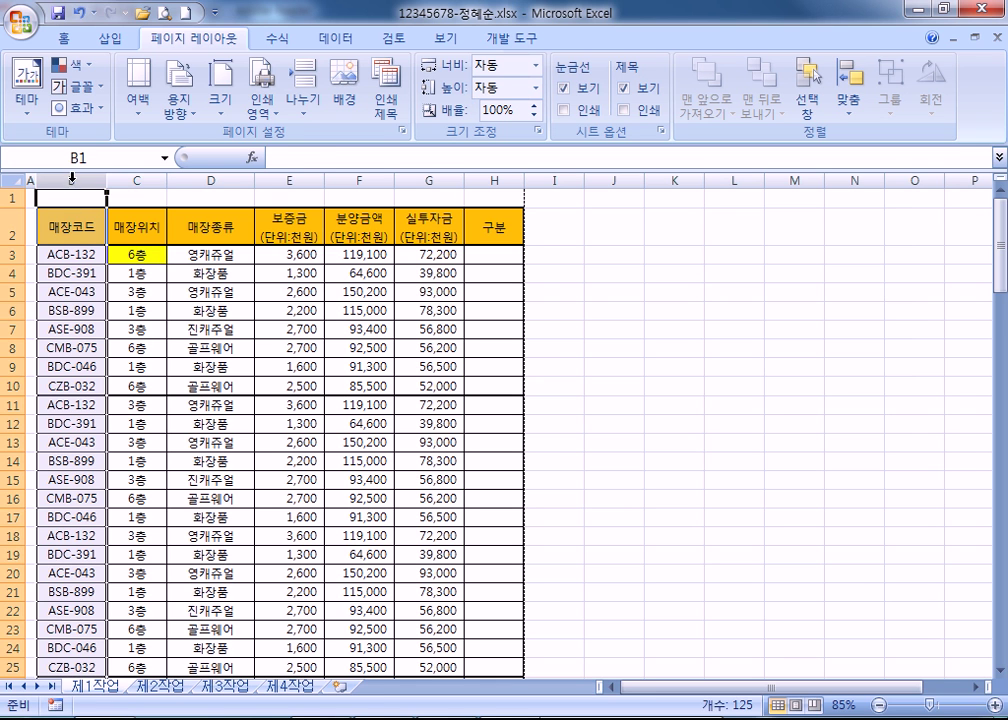
left_click(80, 291)
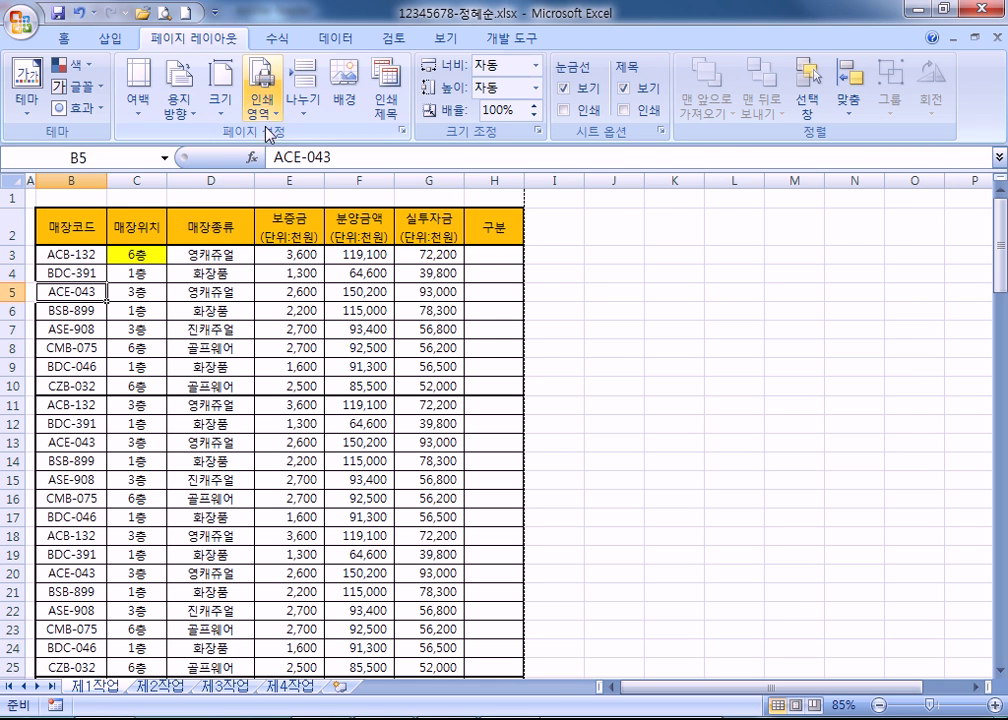
left_click(401, 130)
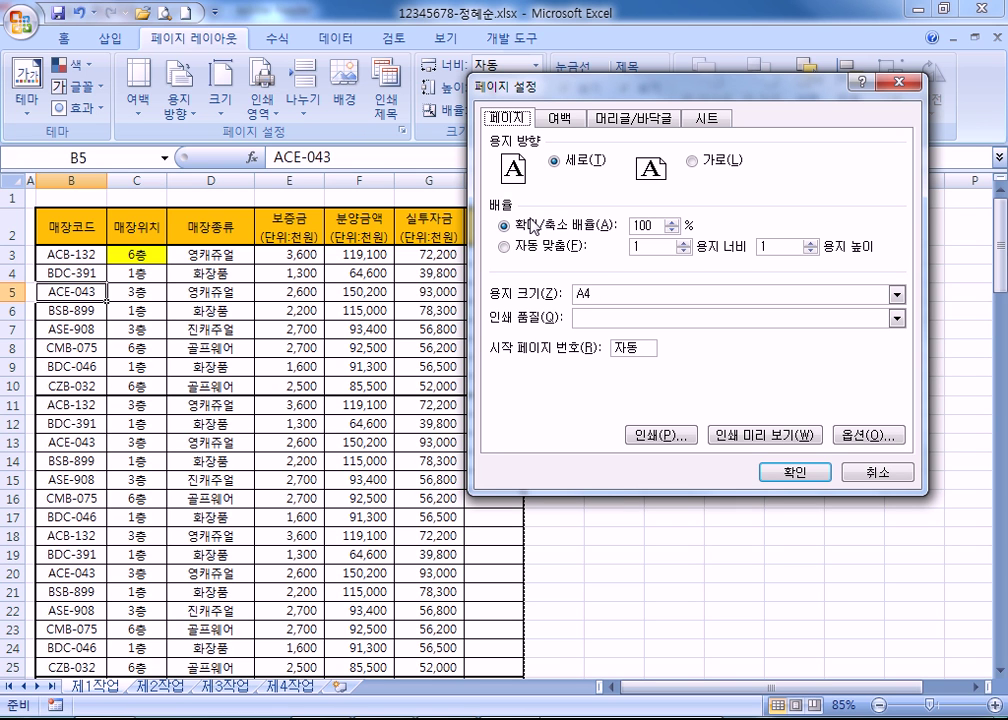
left_click_drag(640, 347, 589, 347)
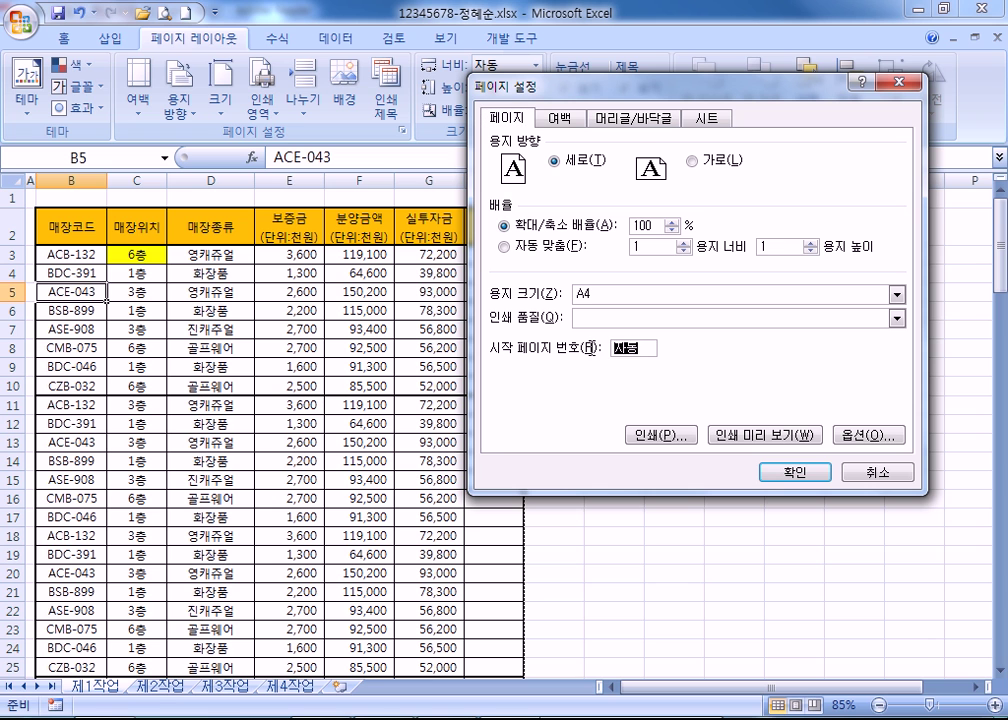
type("0")
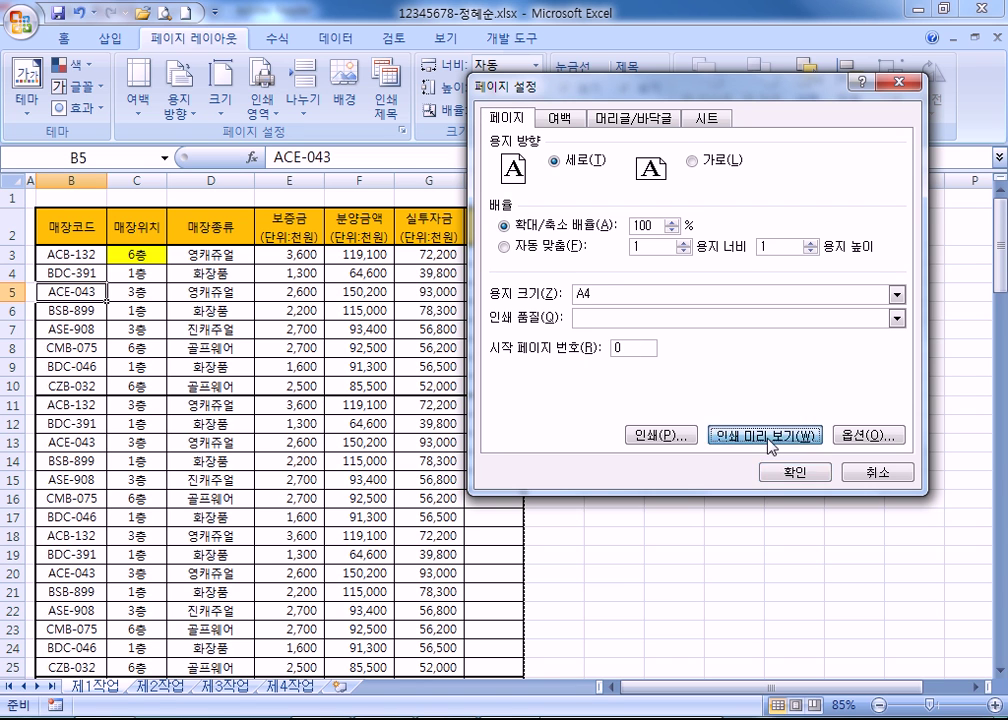
left_click(763, 435)
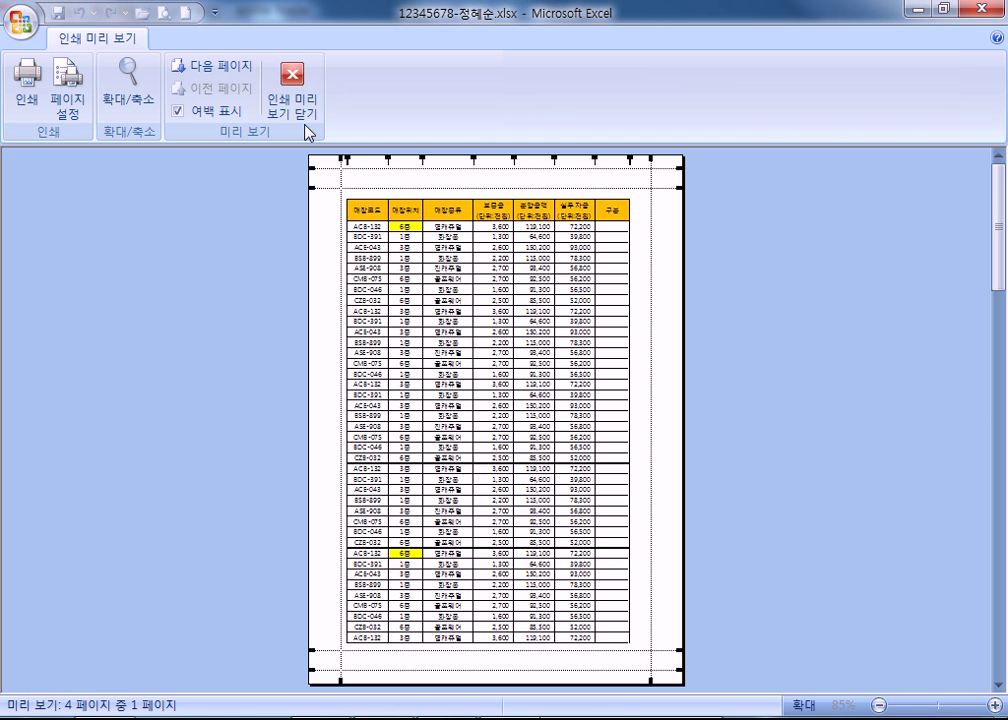
Insert a page-number code in the custom header's centre section and zoom in to see 0.
left_click(65, 78)
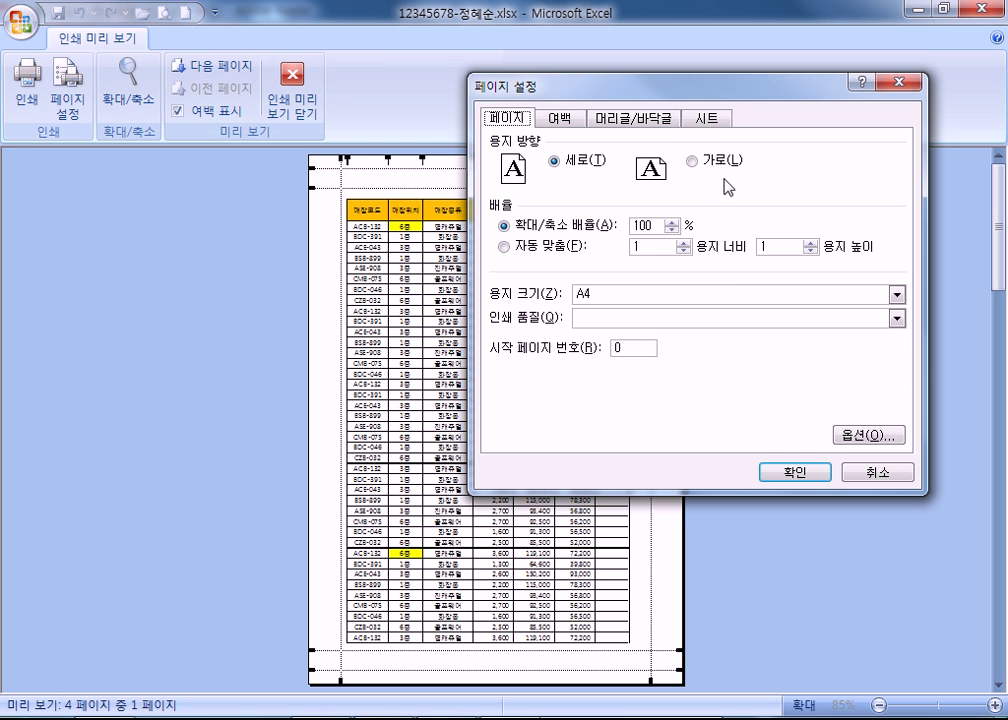
left_click(697, 122)
left_click(632, 118)
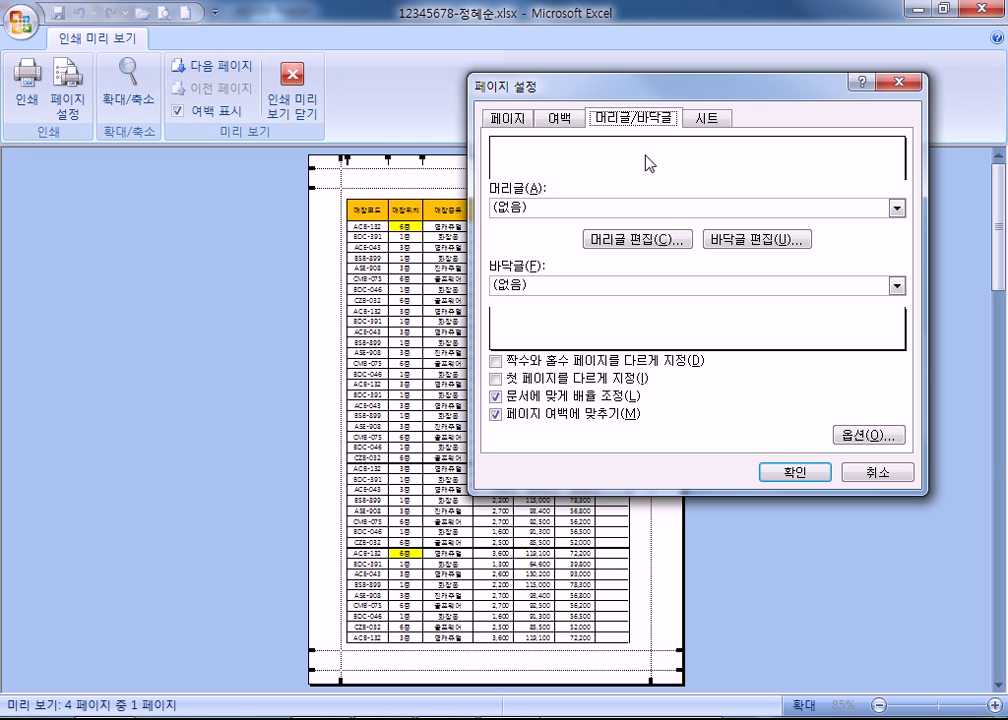
left_click(637, 240)
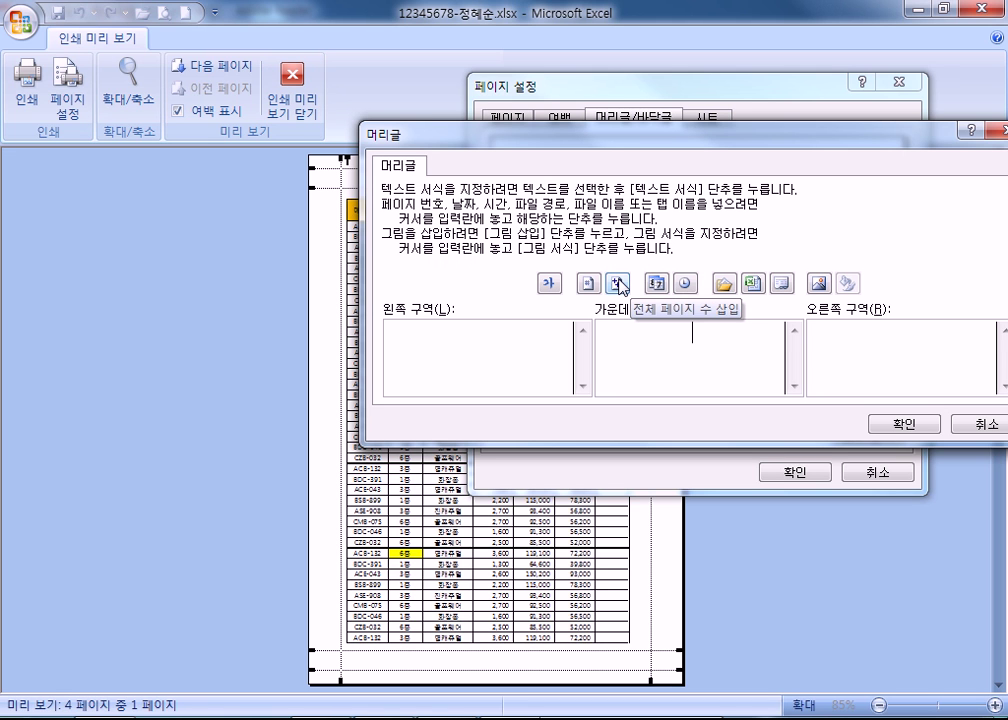
left_click(589, 284)
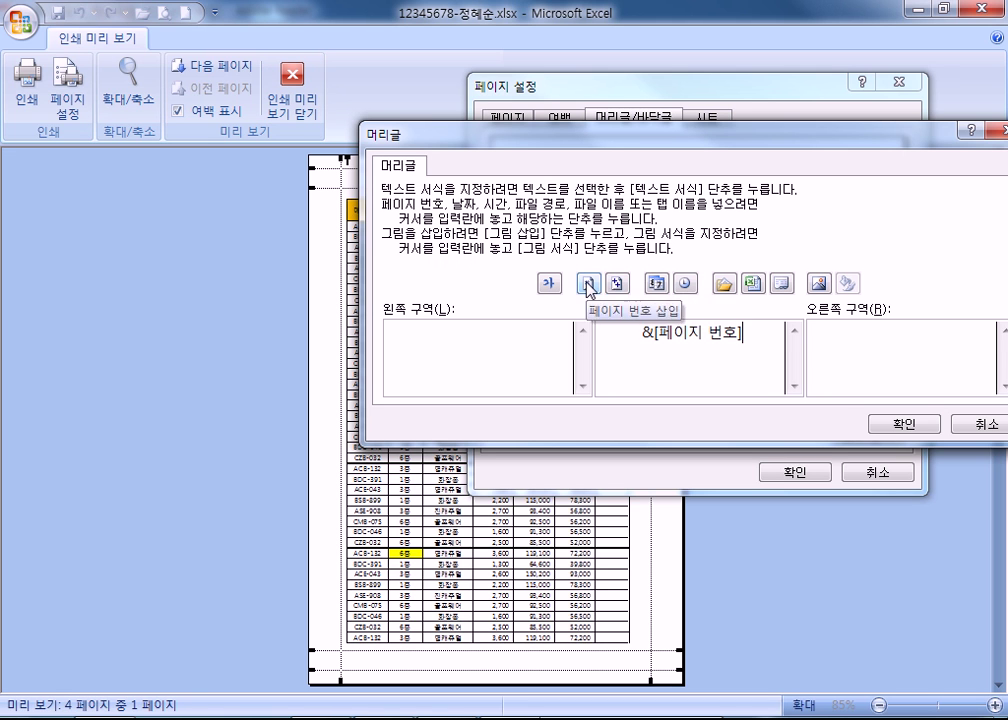
left_click(905, 424)
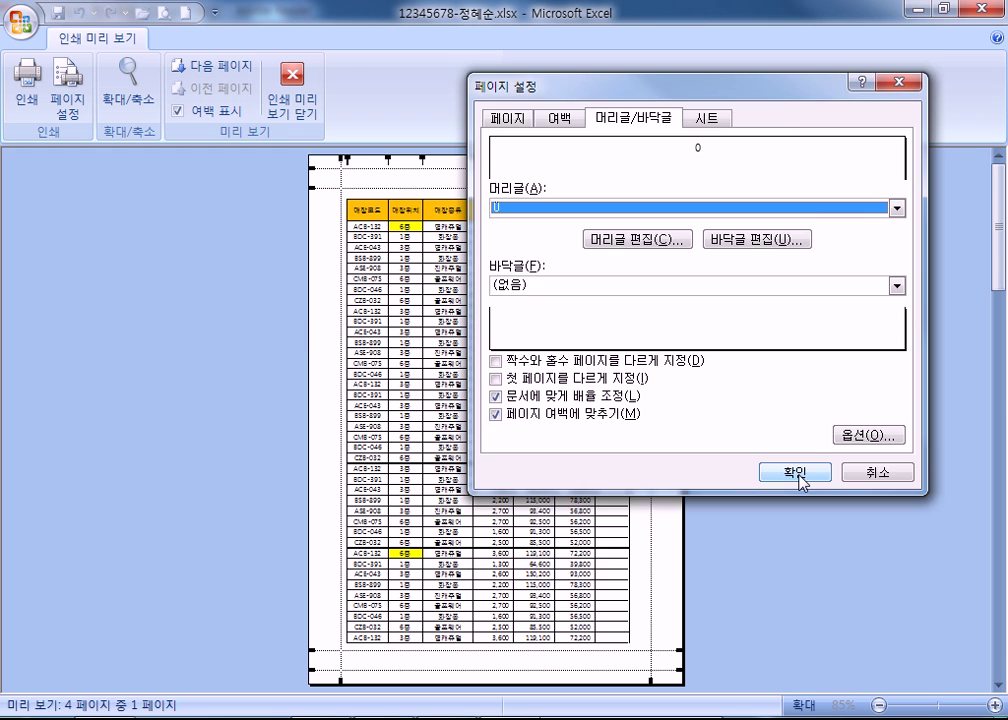
left_click(799, 473)
left_click(505, 185)
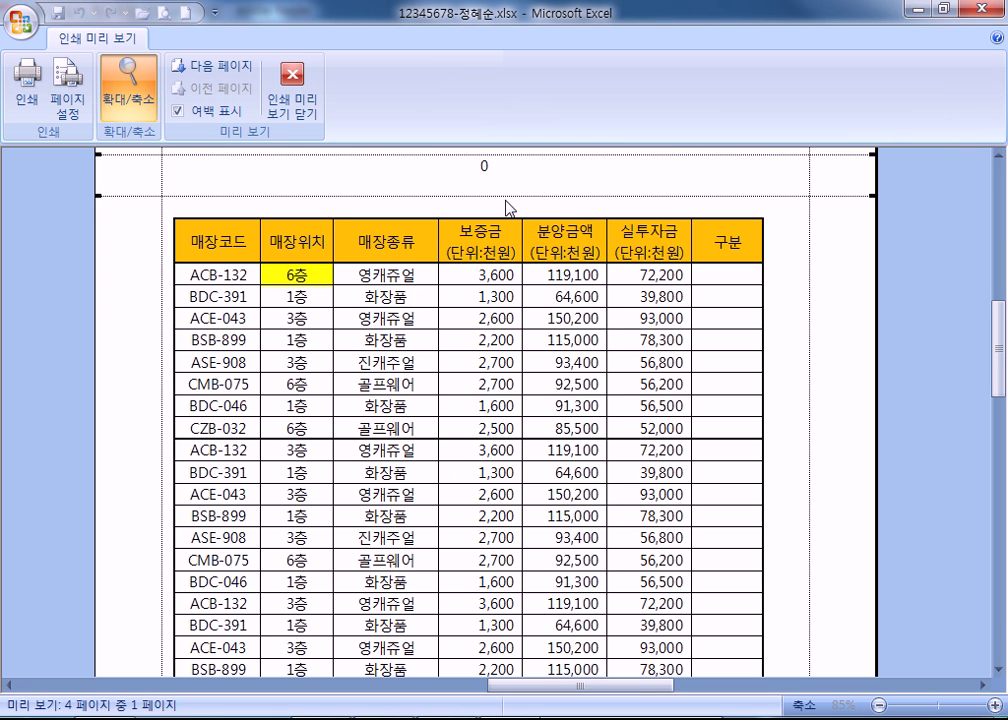
Change the first page number to -1 in Page Setup.
left_click(68, 100)
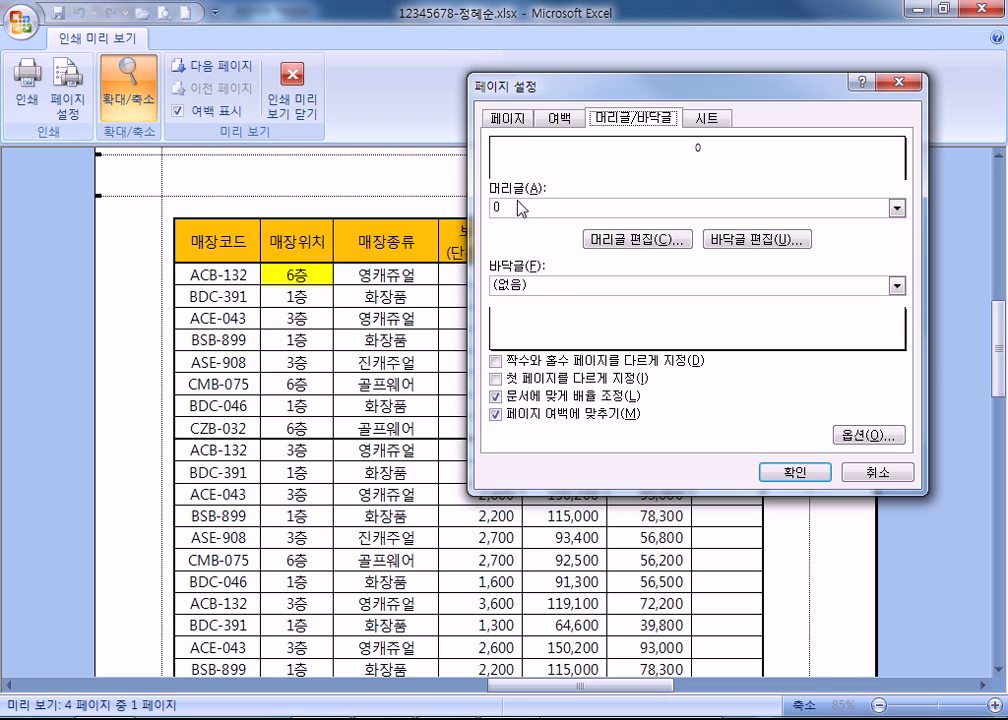
left_click(507, 118)
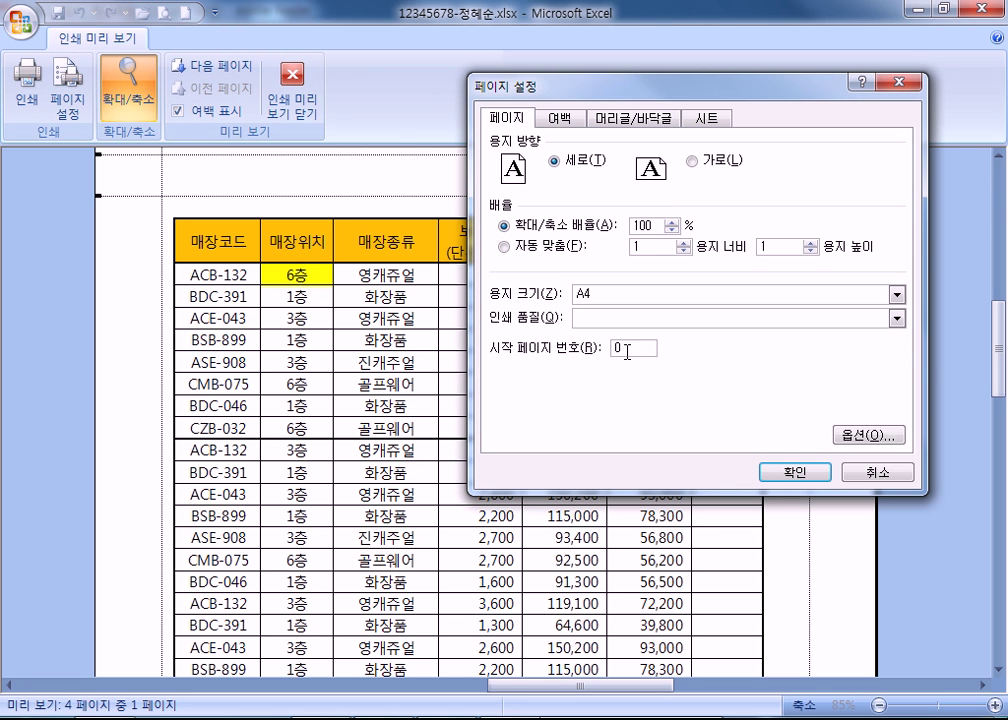
left_click(800, 474)
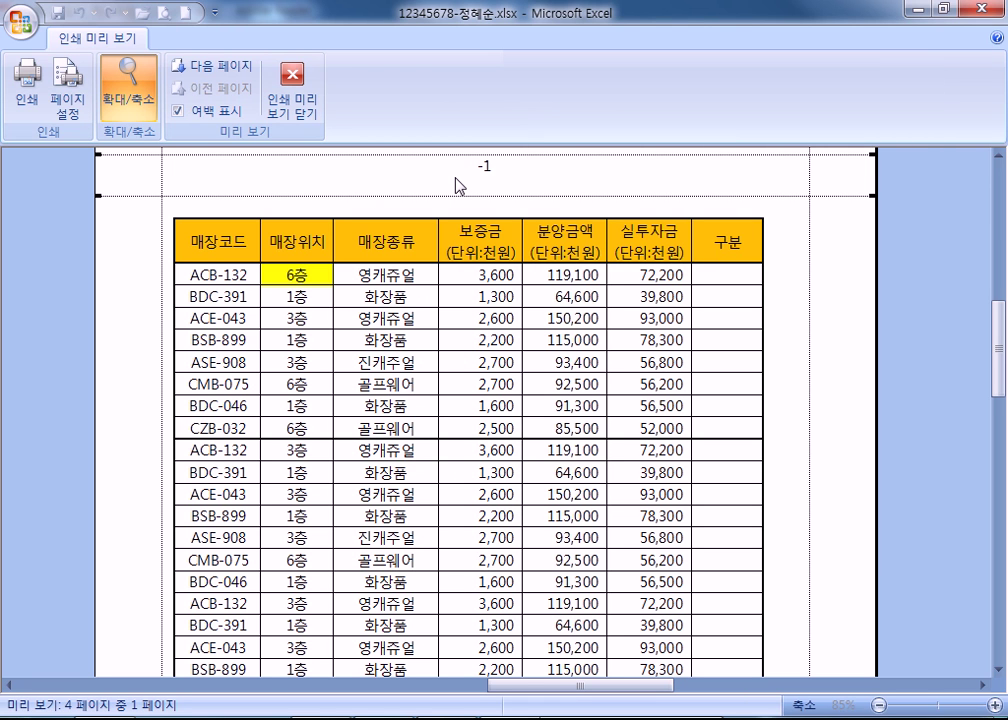
Turn on printing of row and column headings on the Sheet tab.
left_click(67, 112)
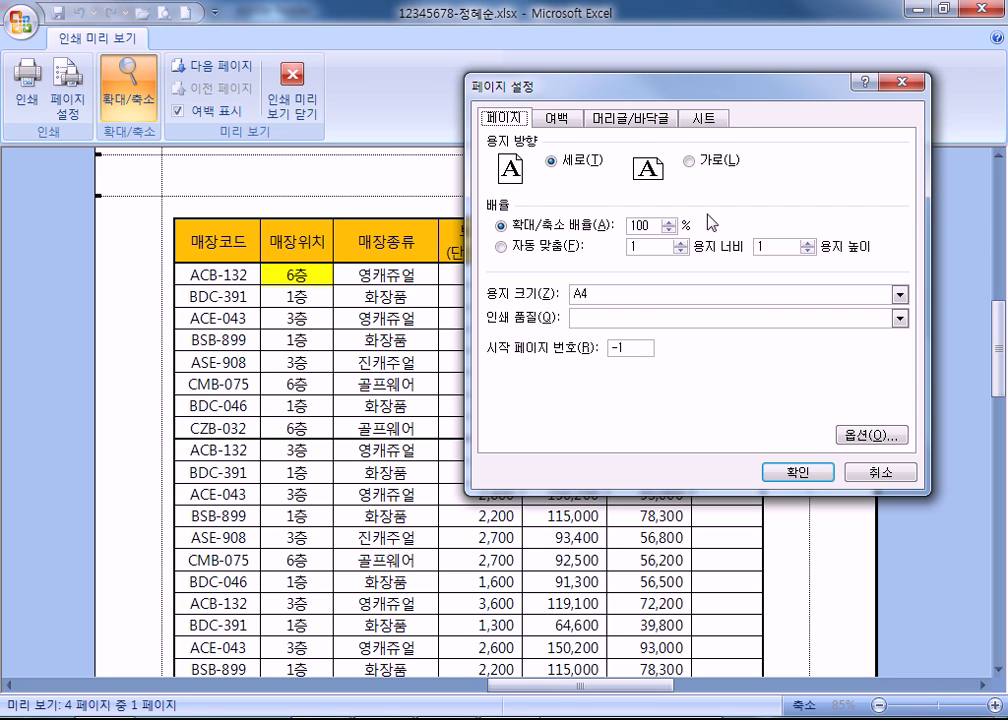
left_click(704, 118)
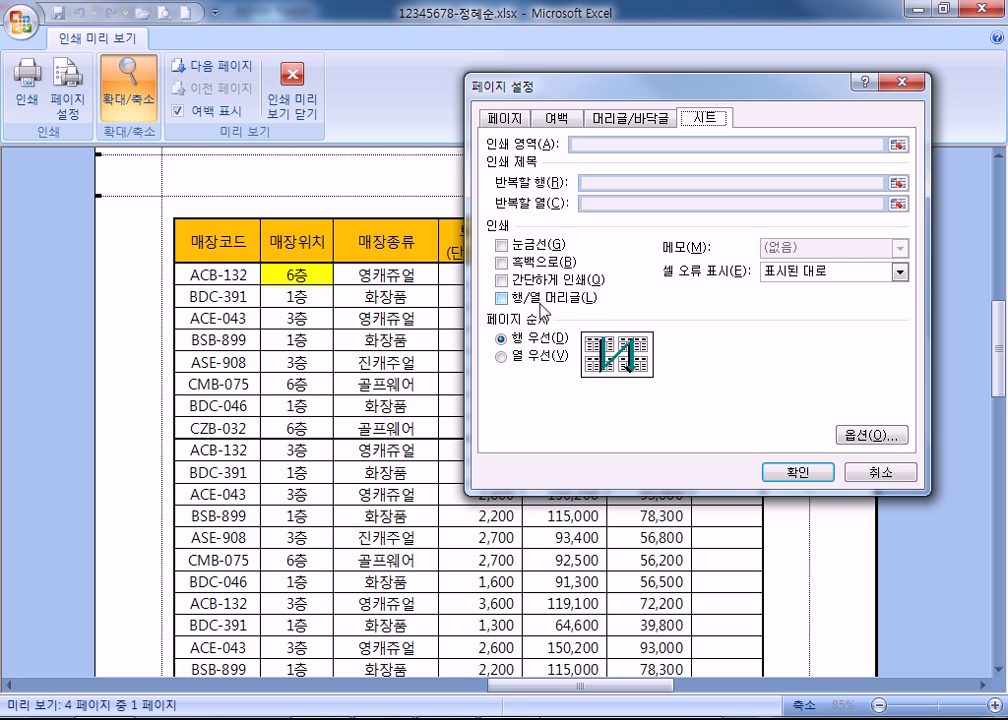
left_click(501, 297)
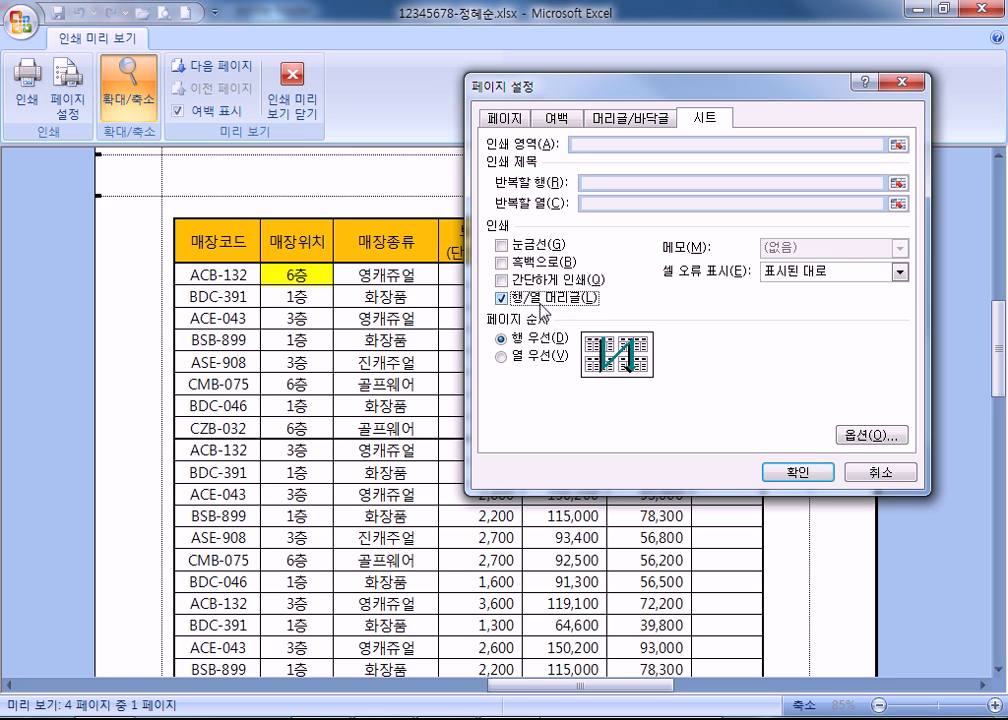
left_click(800, 472)
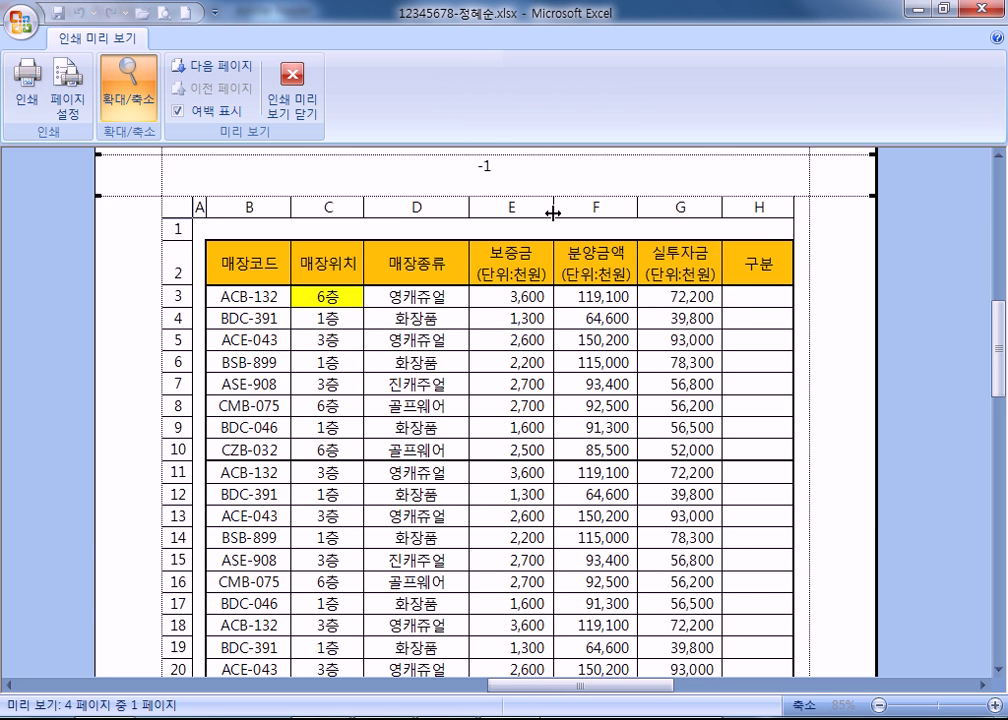
Stop printing row and column headings, and try printing gridlines in the preview.
scroll(203, 311, "down", 3)
scroll(203, 311, "up", 3)
left_click(68, 100)
left_click(512, 298)
left_click(506, 244)
left_click(797, 470)
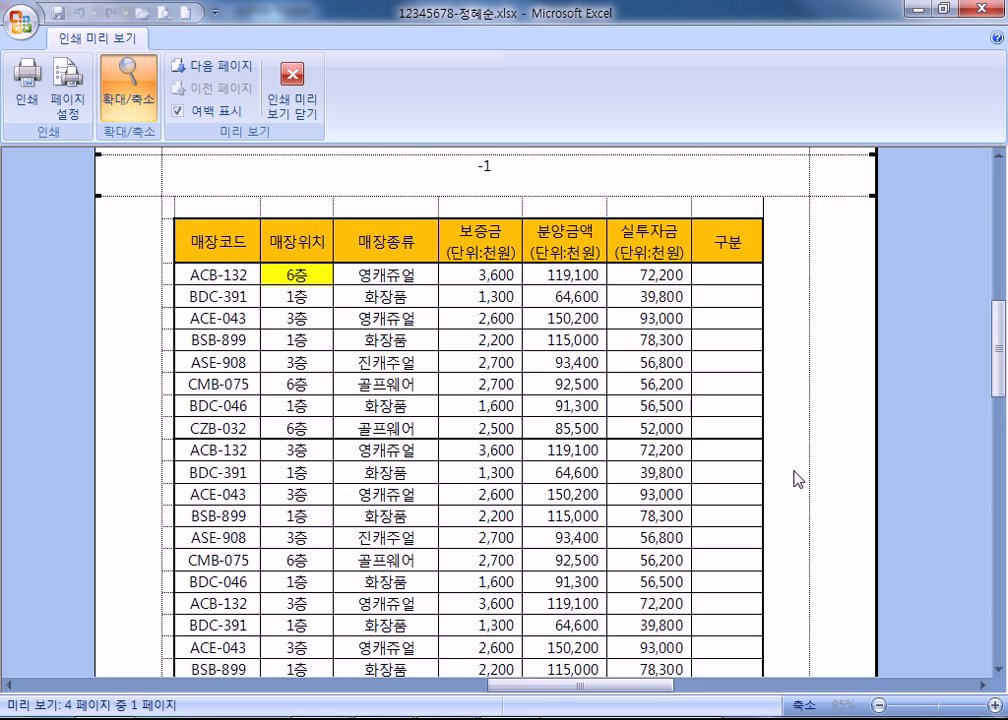
scroll(648, 468, "down", 3)
scroll(575, 470, "down", 5)
scroll(387, 461, "up", 8)
scroll(244, 434, "up", 2)
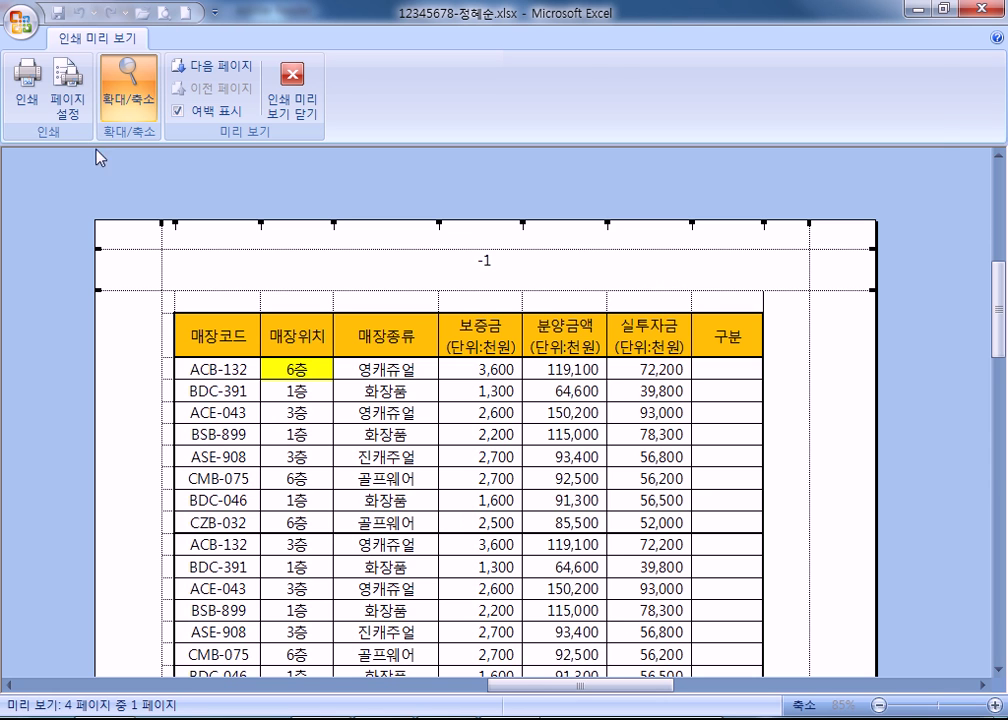
Turn gridlines back off and set the sheet to print in black and white.
left_click(67, 100)
left_click(503, 245)
left_click(503, 262)
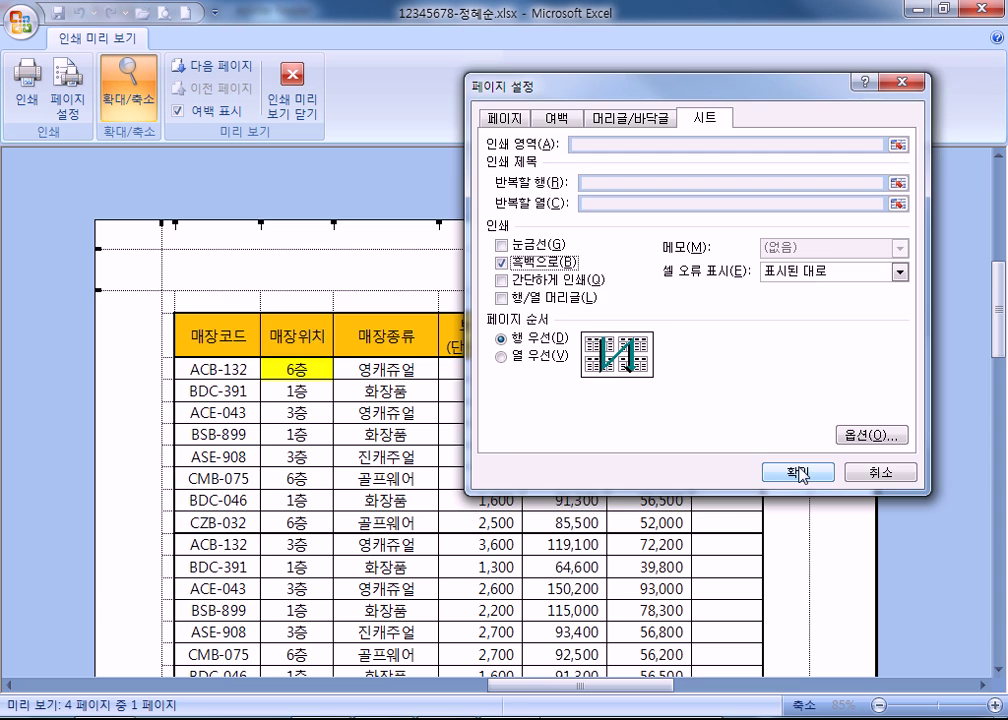
left_click(800, 470)
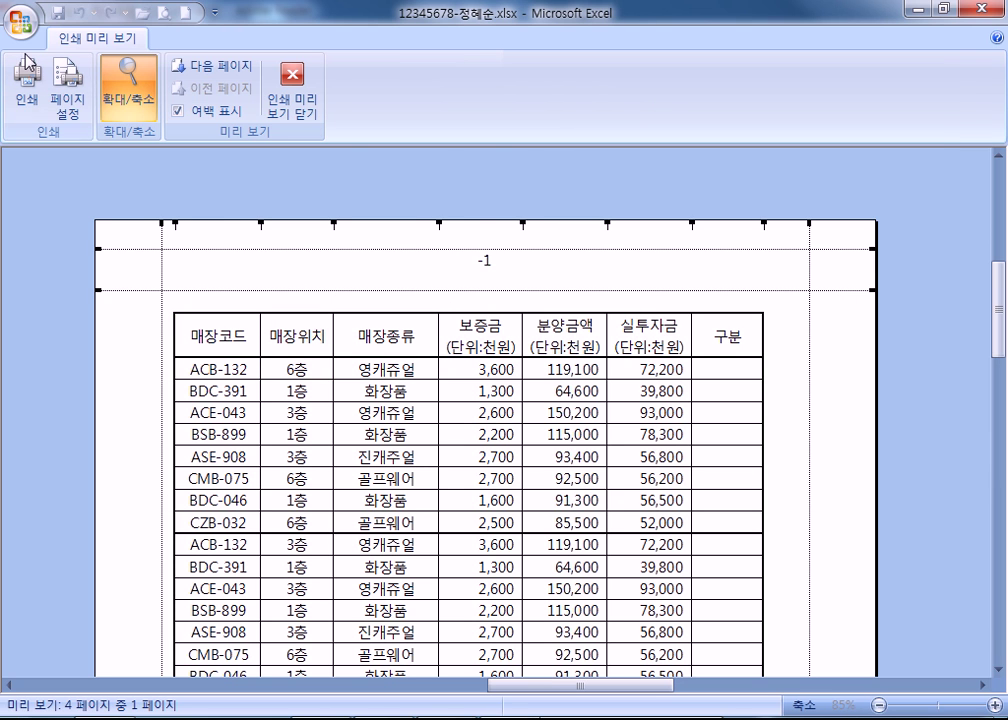
left_click(68, 106)
left_click(523, 263)
left_click(520, 280)
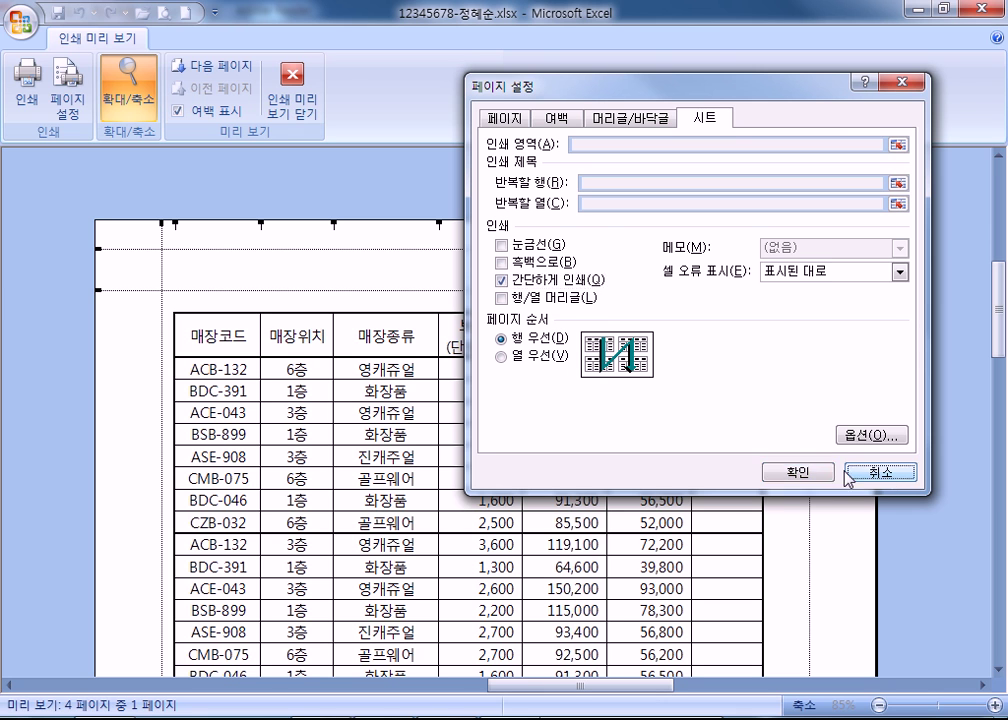
left_click(828, 475)
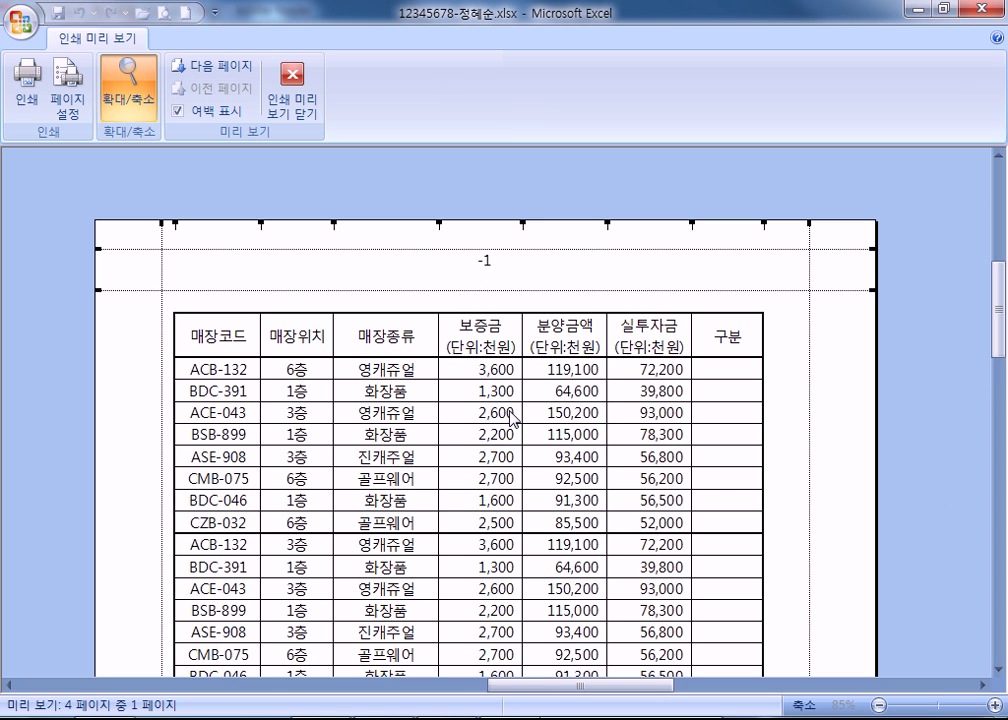
left_click(68, 100)
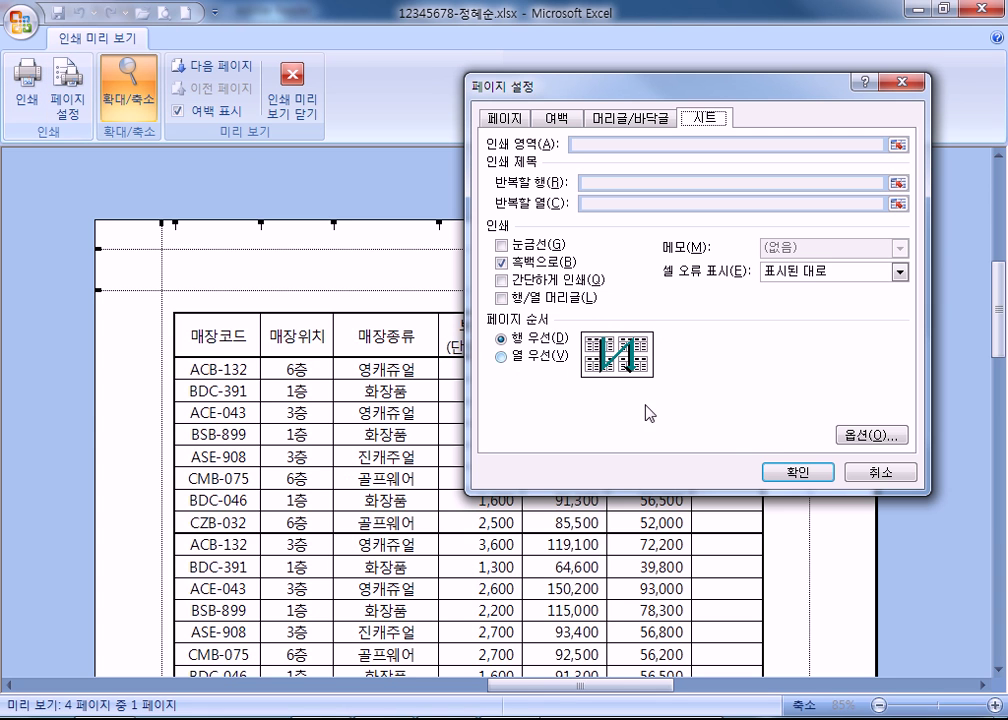
left_click(512, 282)
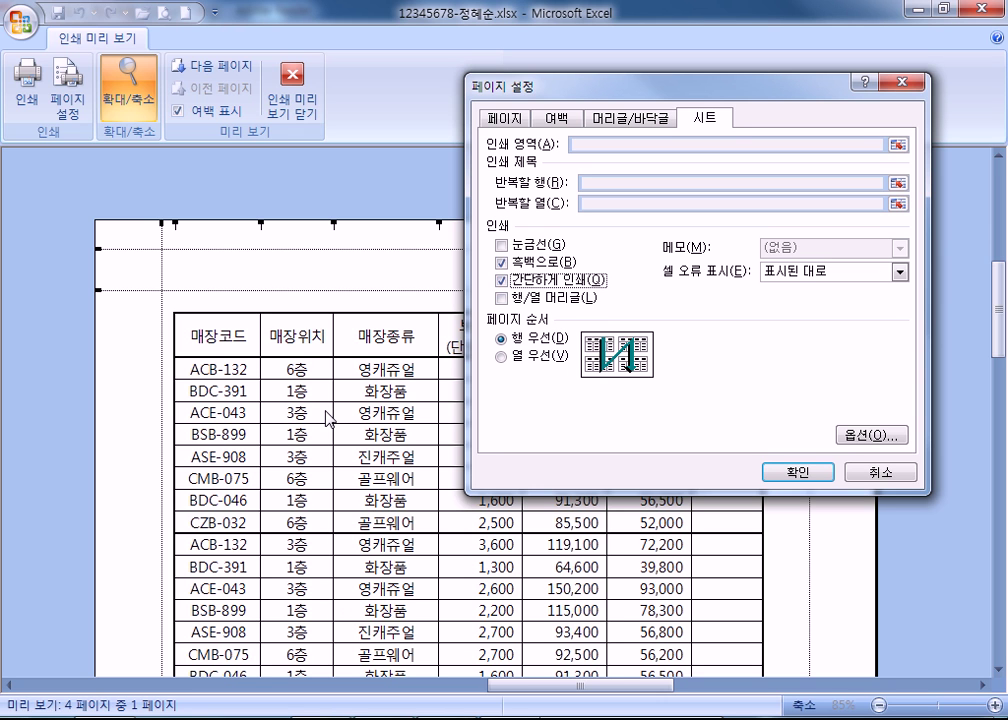
left_click(538, 287)
left_click(525, 264)
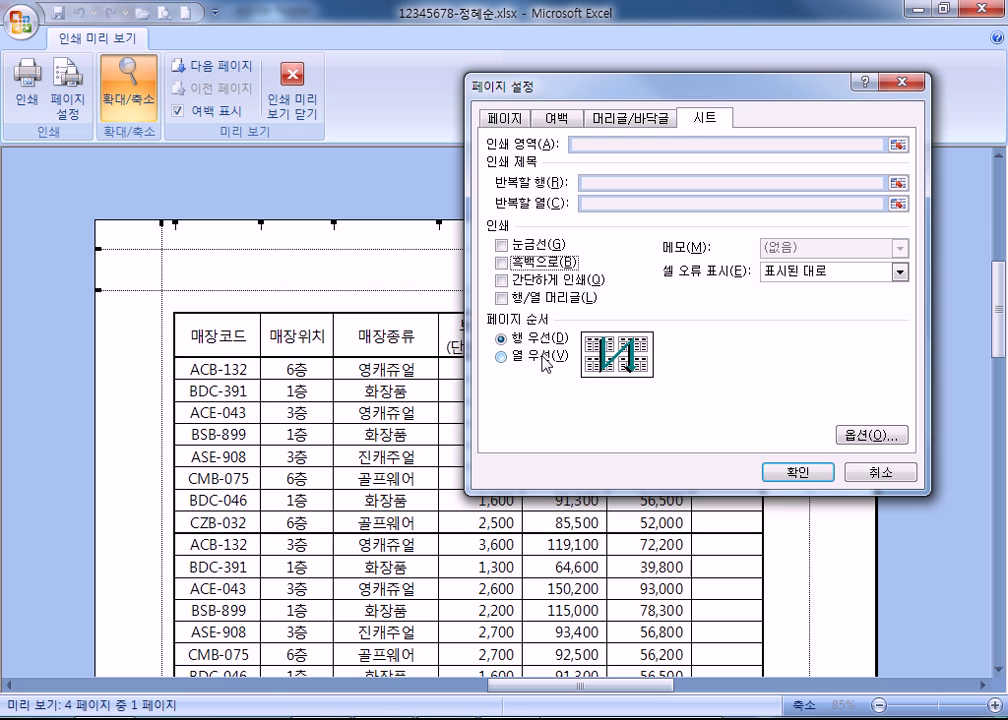
left_click(864, 478)
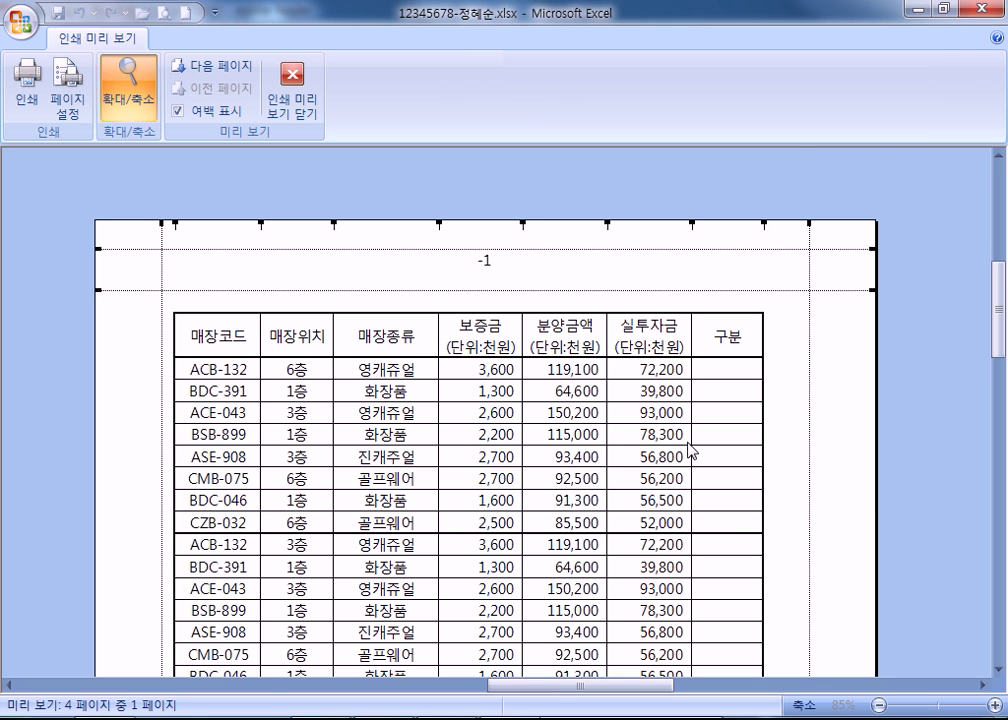
Leave print preview and insert a copy of columns C through G at column H.
key("Escape")
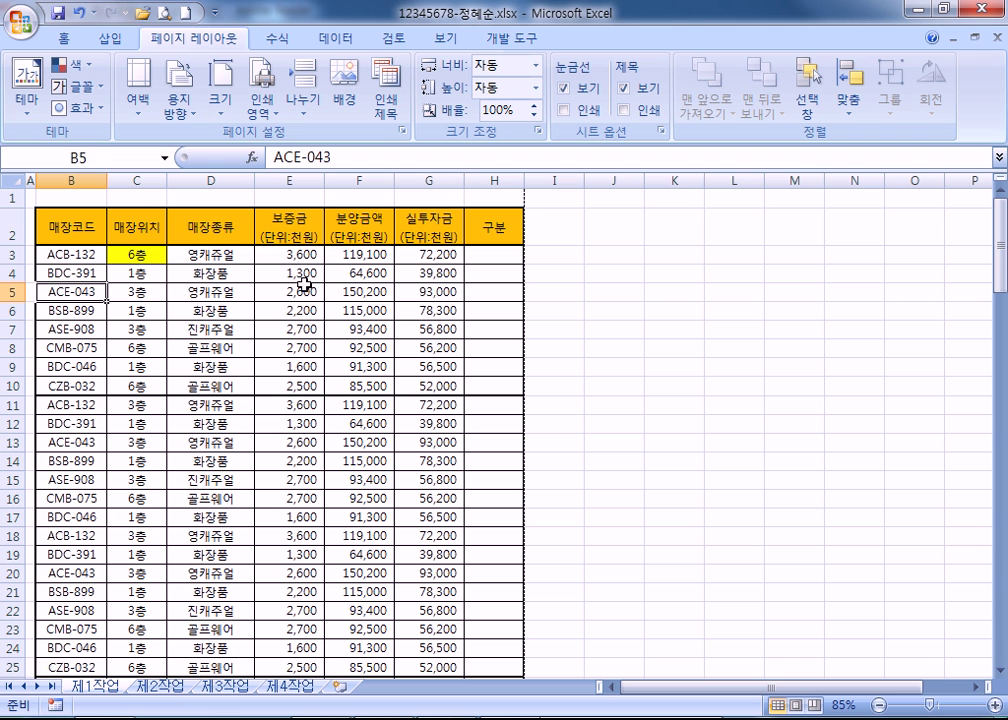
left_click_drag(139, 179, 430, 180)
key("ctrl+c")
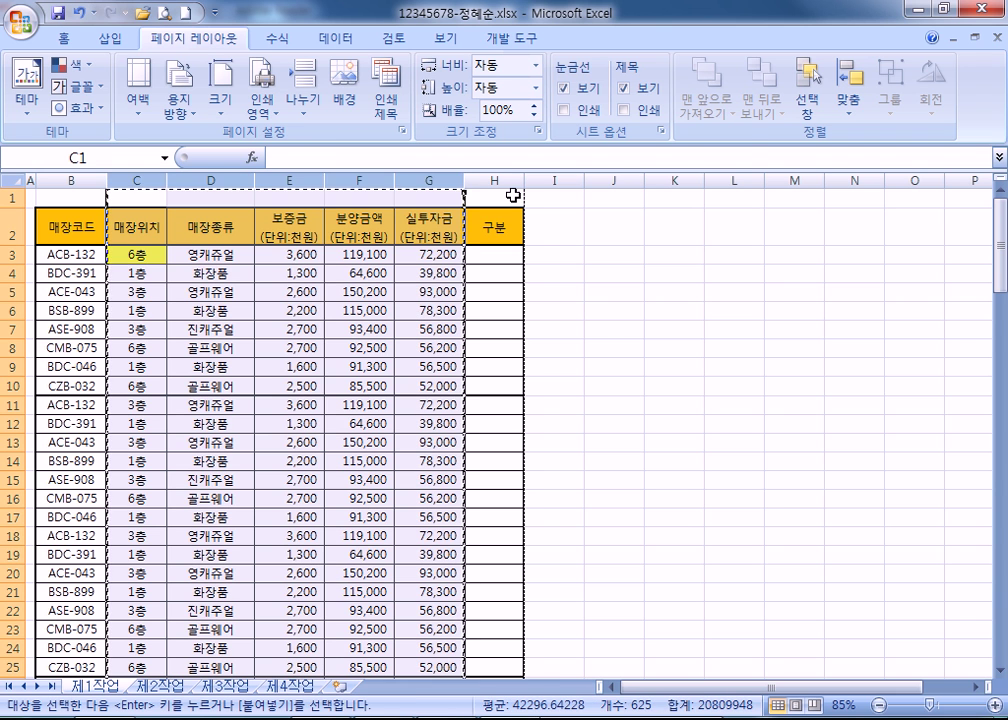
left_click(495, 179)
right_click(495, 181)
left_click(569, 288)
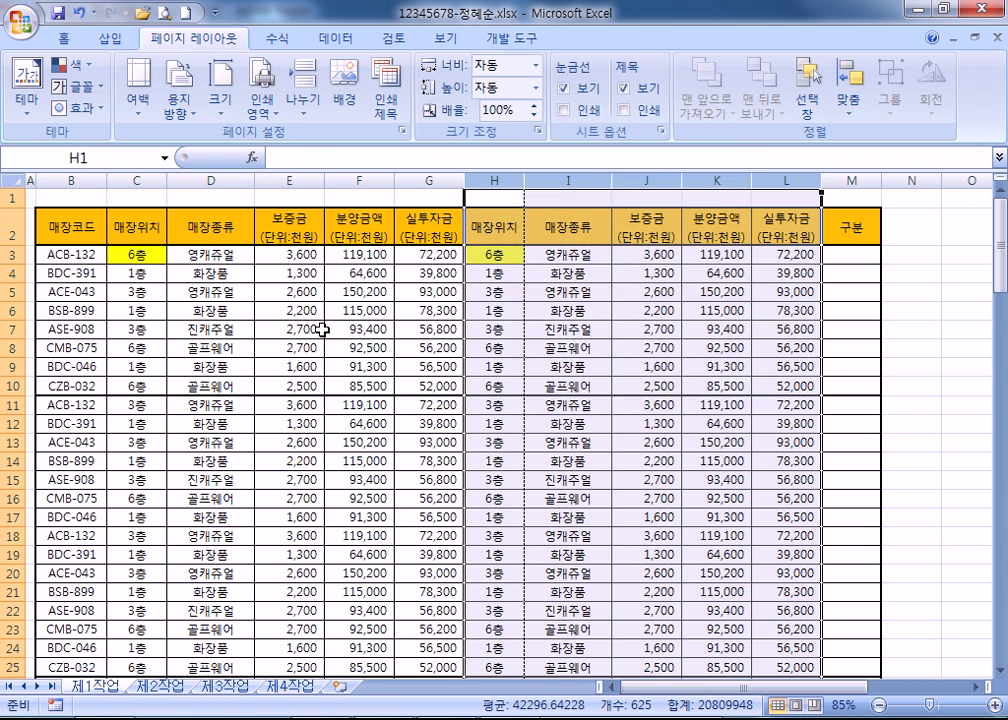
left_click(290, 330)
scroll(173, 343, "down", 5)
scroll(172, 349, "up", 5)
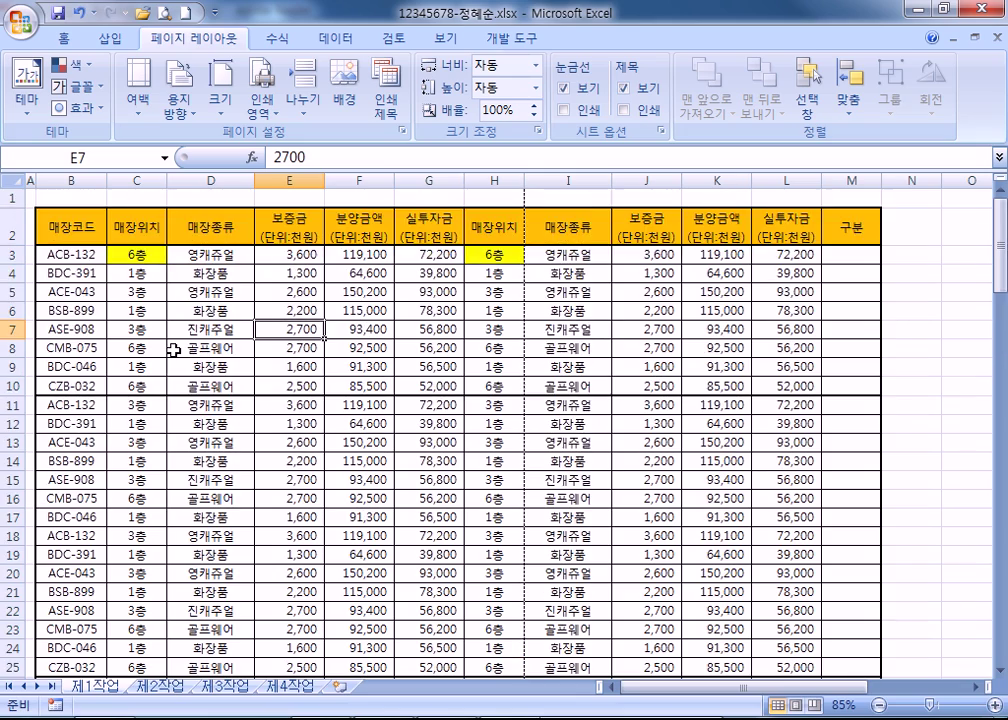
scroll(175, 349, "down", 5)
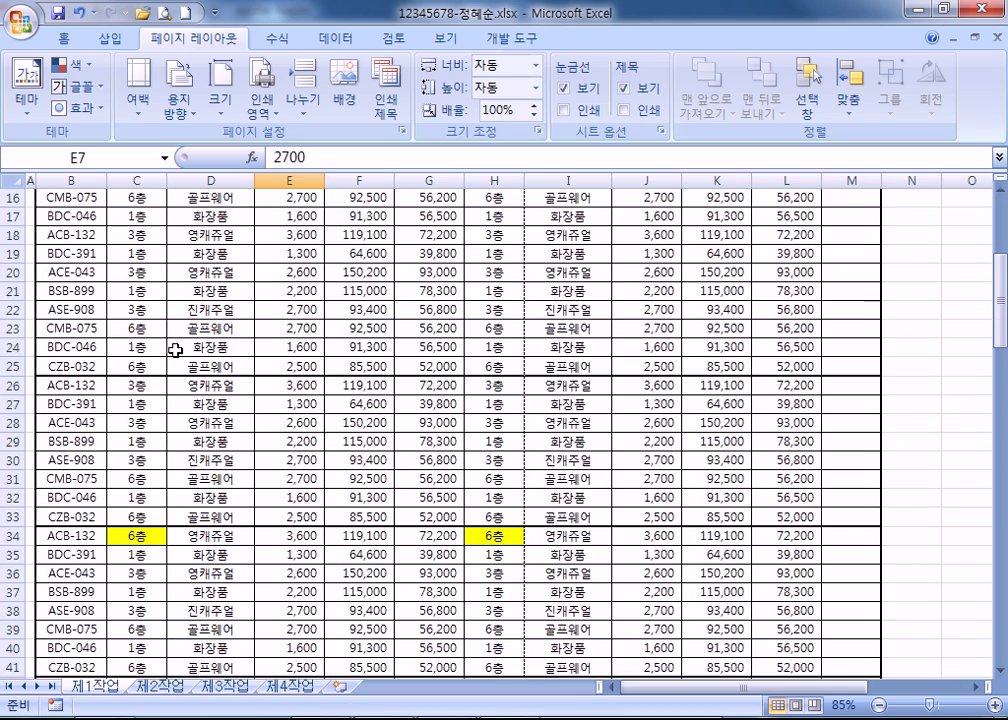
scroll(175, 349, "down", 1)
scroll(175, 349, "up", 6)
Remove all cell borders from the whole worksheet with Format Cells' Border set to None.
left_click(14, 180)
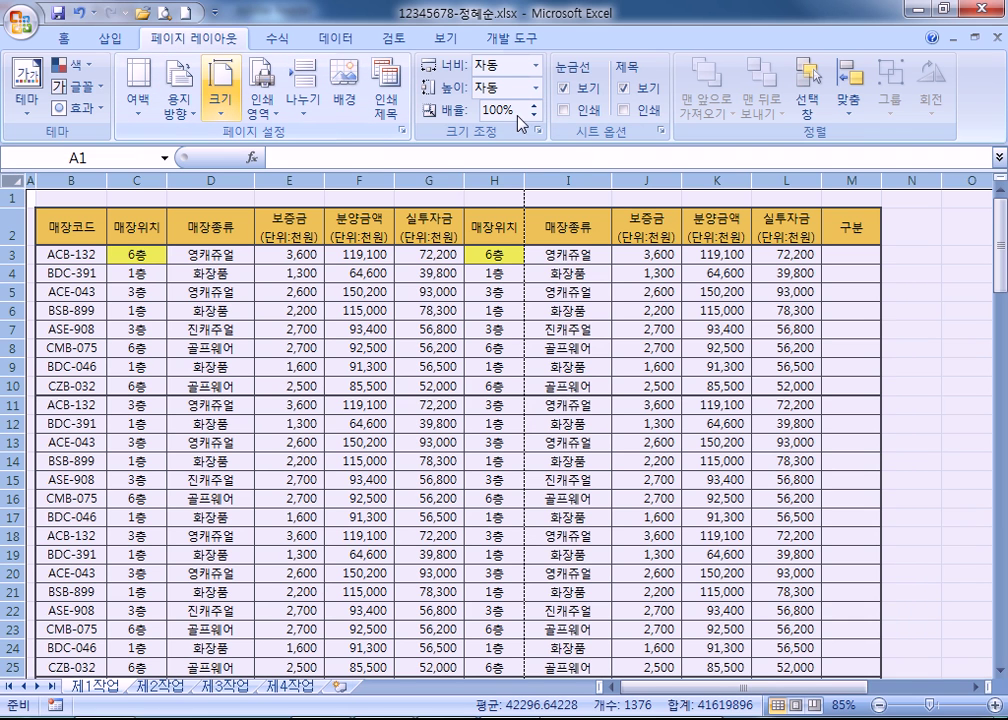
key("ctrl+1")
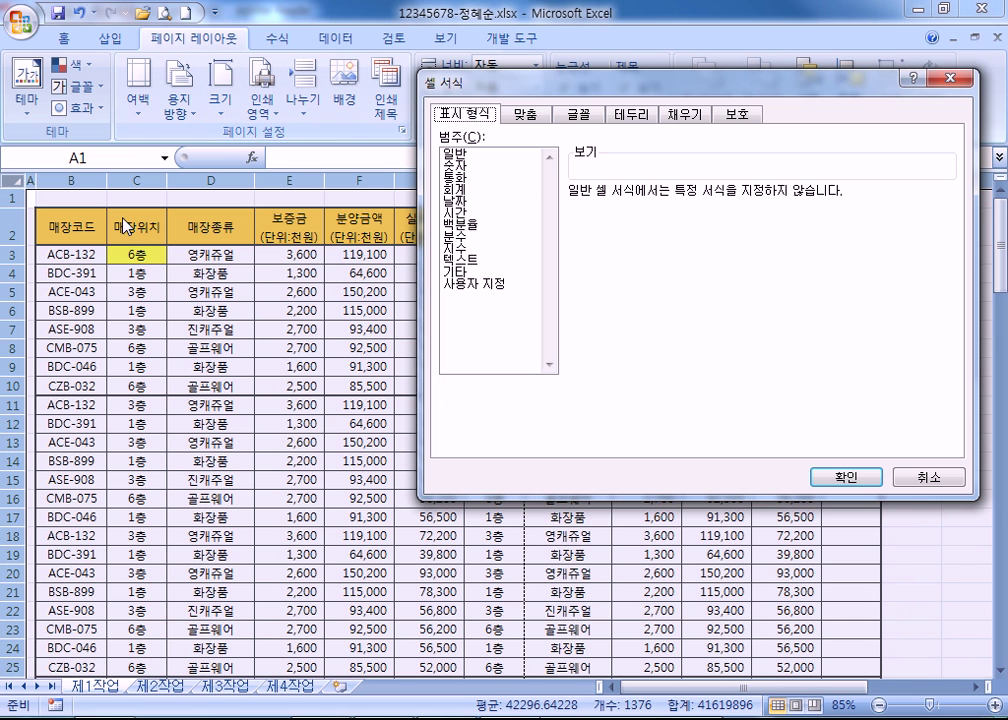
left_click(637, 116)
left_click(640, 168)
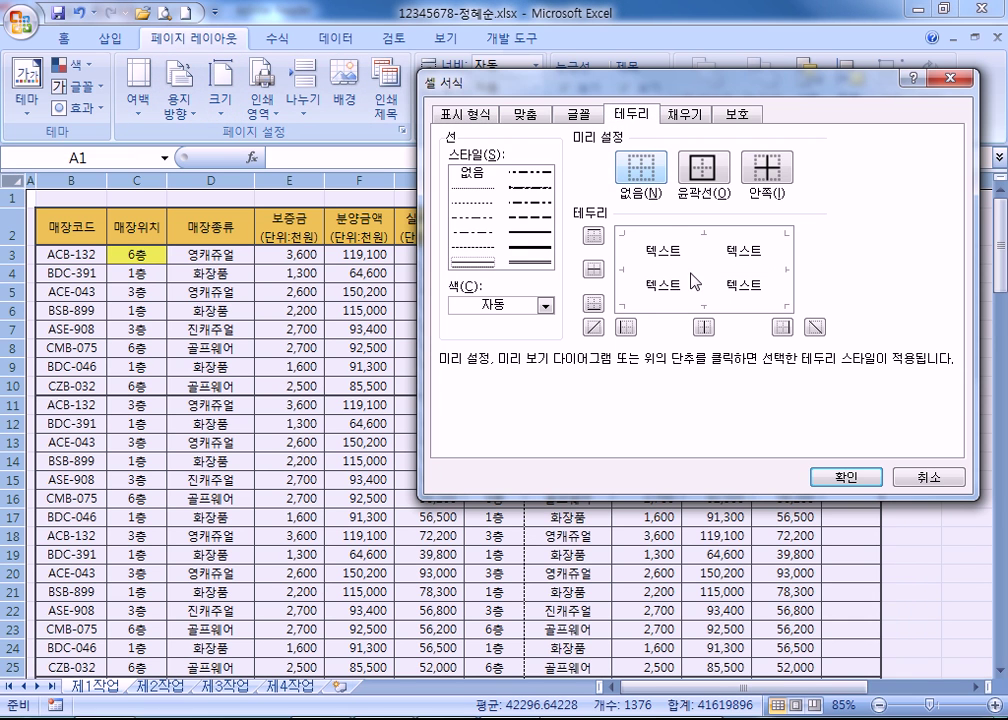
left_click(846, 477)
left_click(402, 476)
scroll(378, 463, "down", 8)
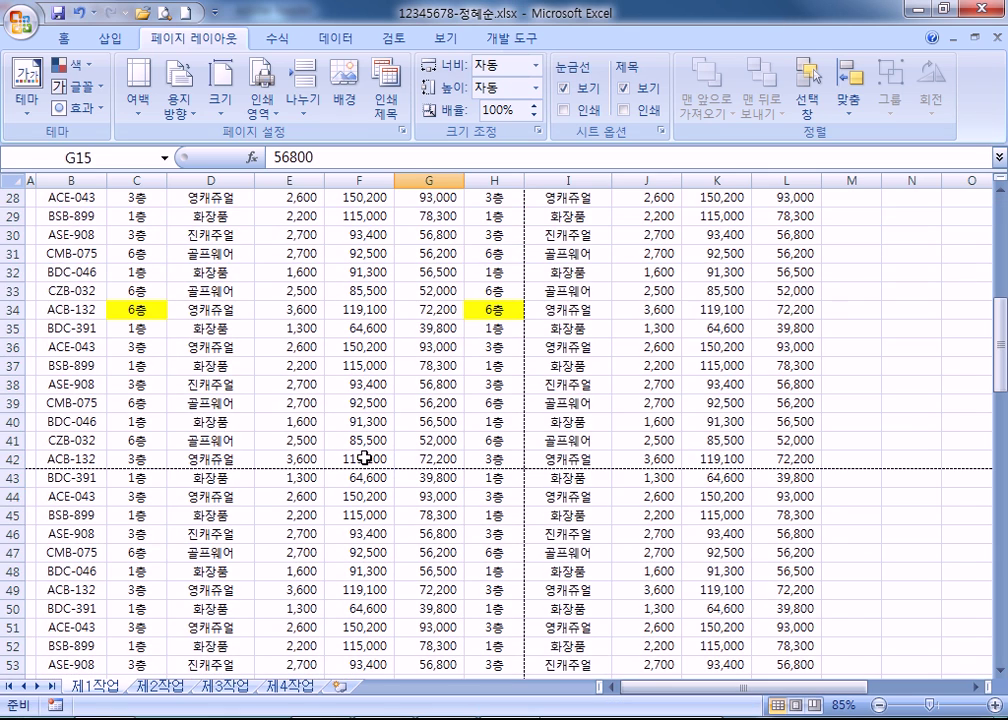
left_click_drag(517, 466, 162, 243)
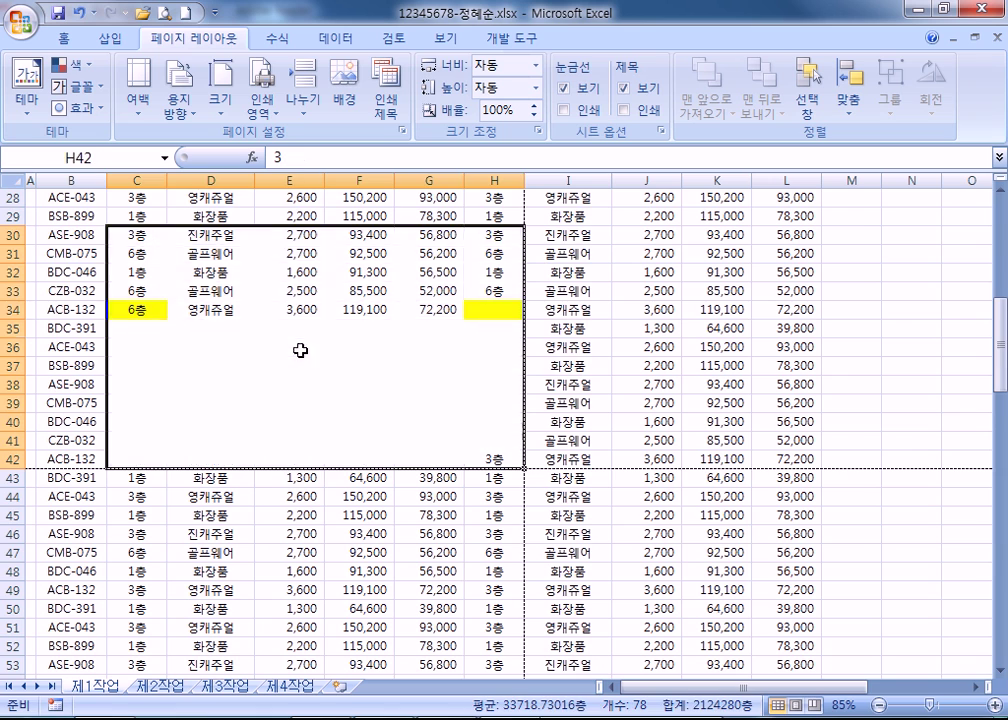
left_click(299, 349)
scroll(607, 459, "down", 3)
left_click_drag(506, 289, 137, 197)
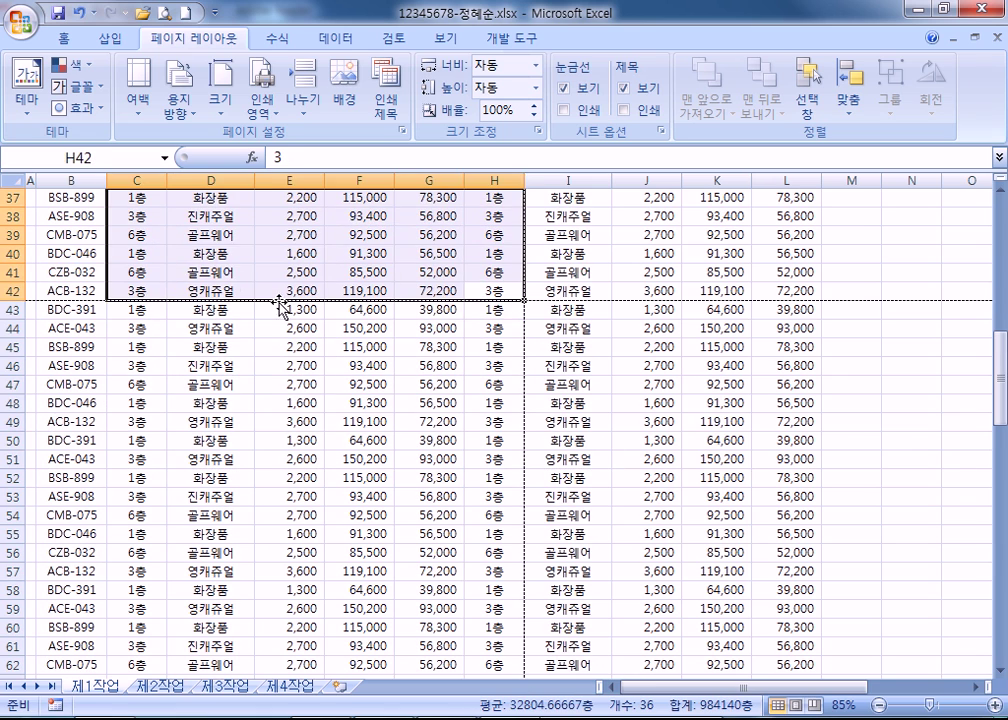
left_click_drag(387, 328, 462, 428)
scroll(463, 428, "up", 3)
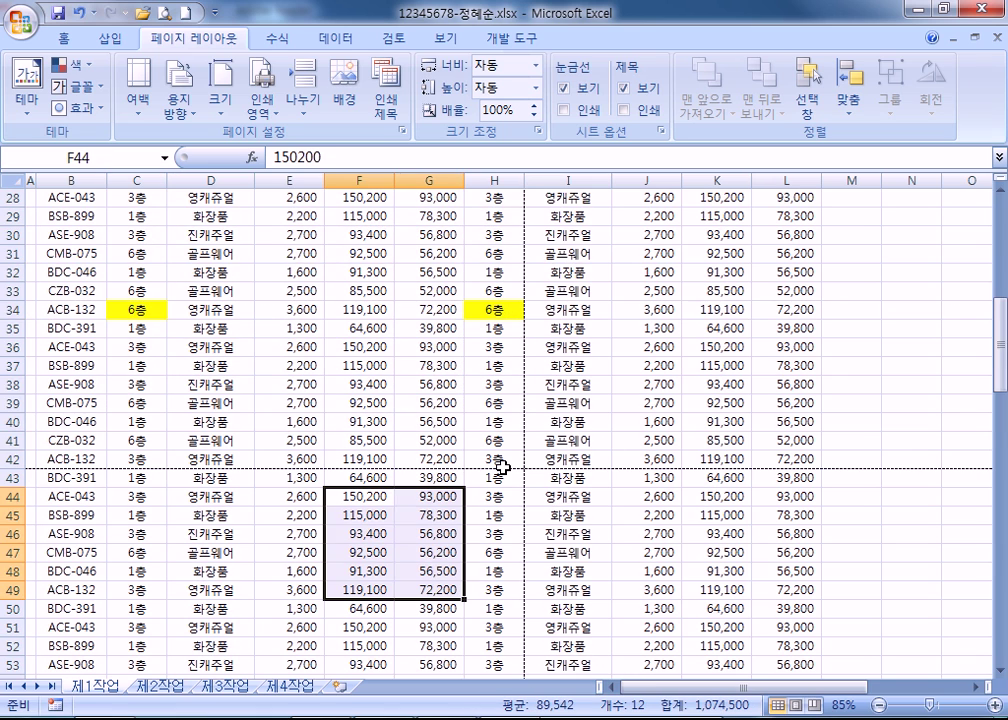
left_click_drag(243, 483, 385, 612)
left_click_drag(566, 273, 760, 430)
left_click(429, 403)
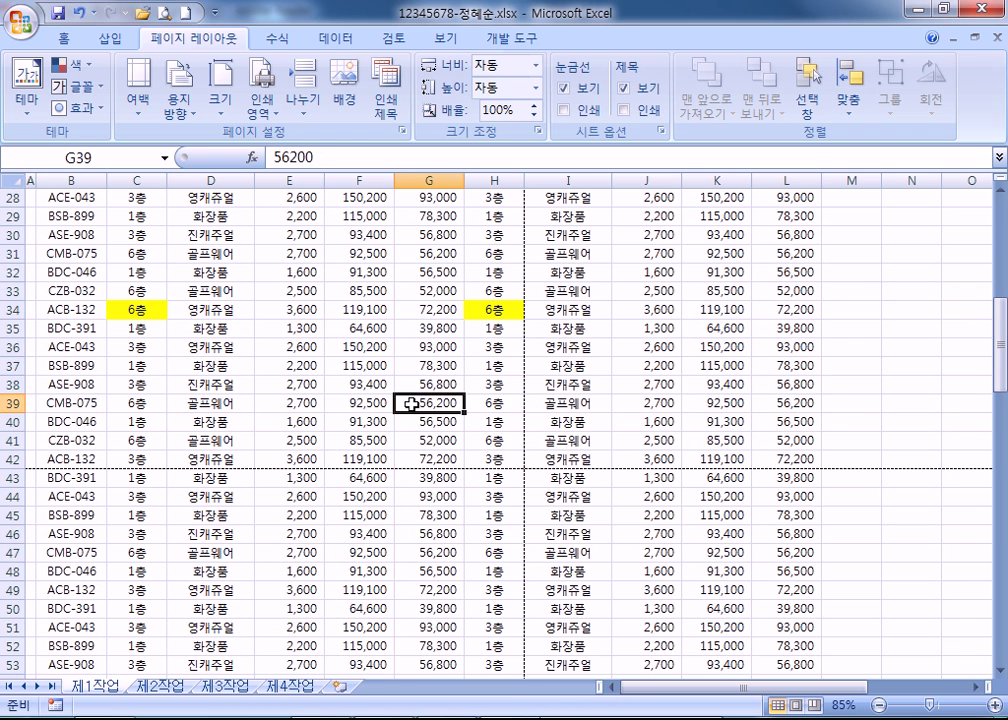
scroll(412, 404, "up", 4)
scroll(412, 404, "up", 5)
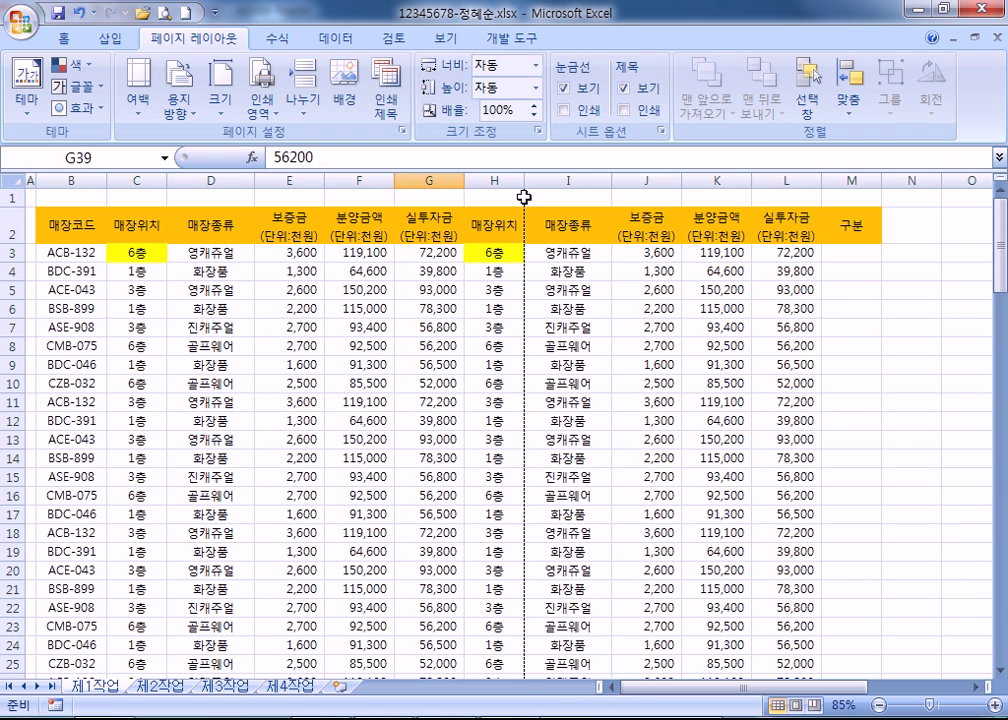
scroll(523, 225, "down", 15)
scroll(954, 243, "up", 2)
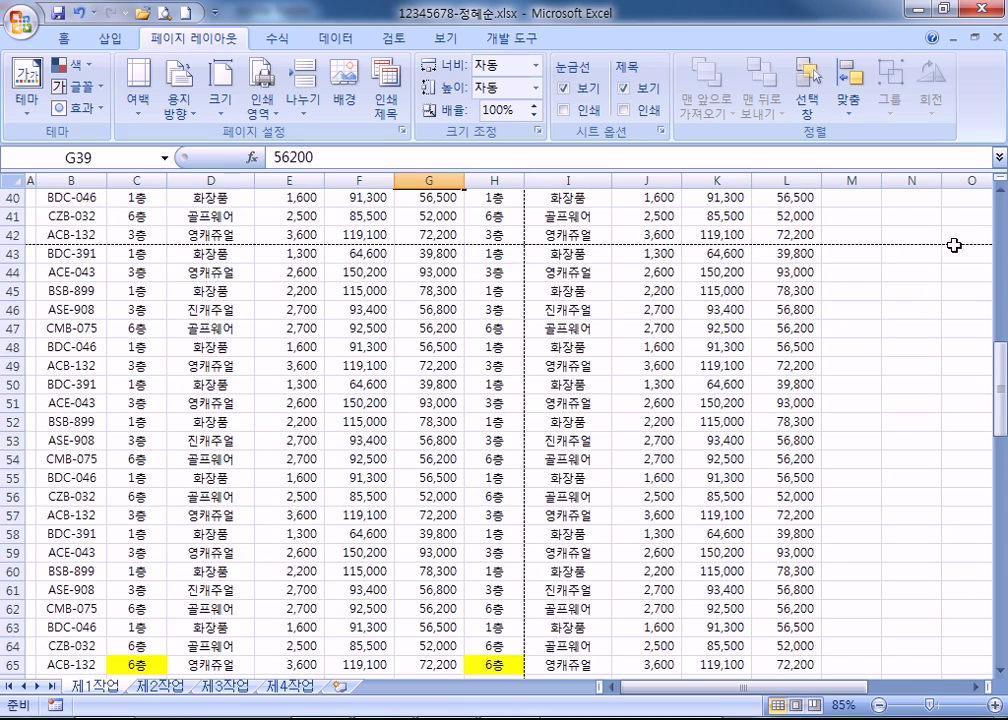
scroll(535, 245, "up", 5)
left_click_drag(494, 496, 51, 216)
scroll(26, 278, "up", 4)
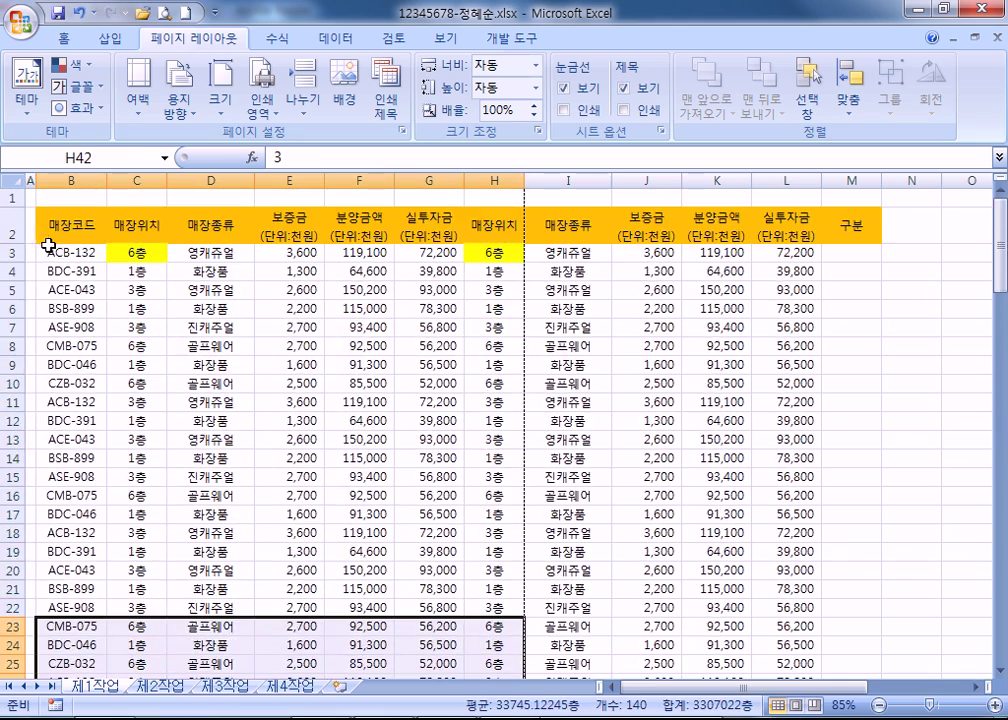
left_click_drag(52, 226, 420, 552)
scroll(443, 408, "down", 3)
scroll(443, 408, "down", 7)
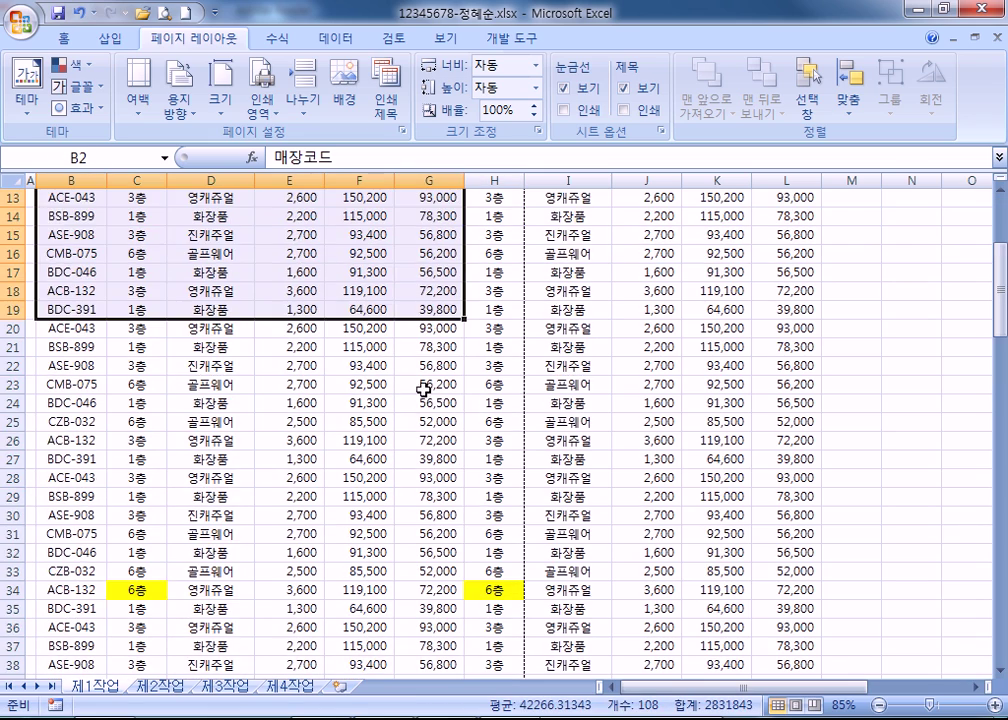
left_click_drag(650, 254, 827, 341)
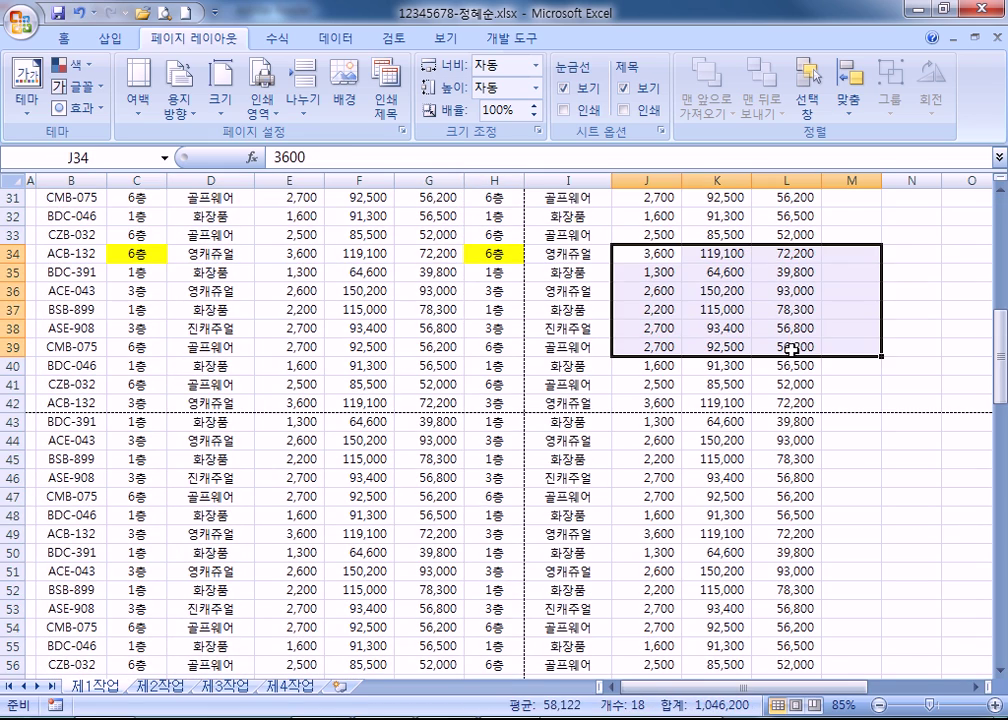
left_click_drag(225, 420, 322, 569)
left_click(410, 571)
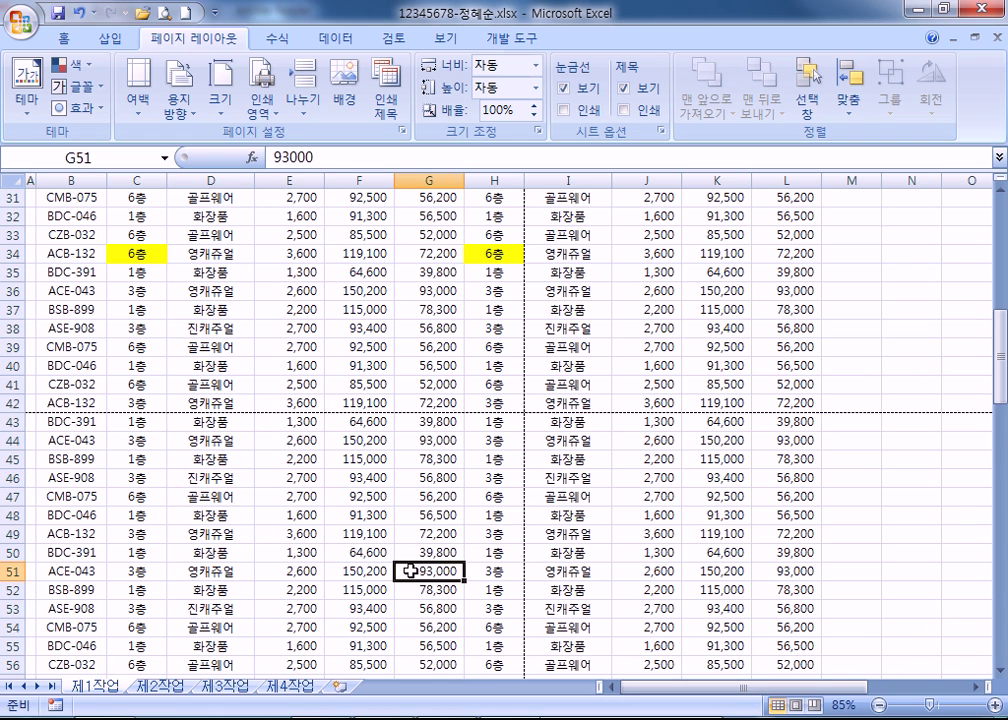
scroll(306, 477, "down", 19)
scroll(306, 477, "down", 9)
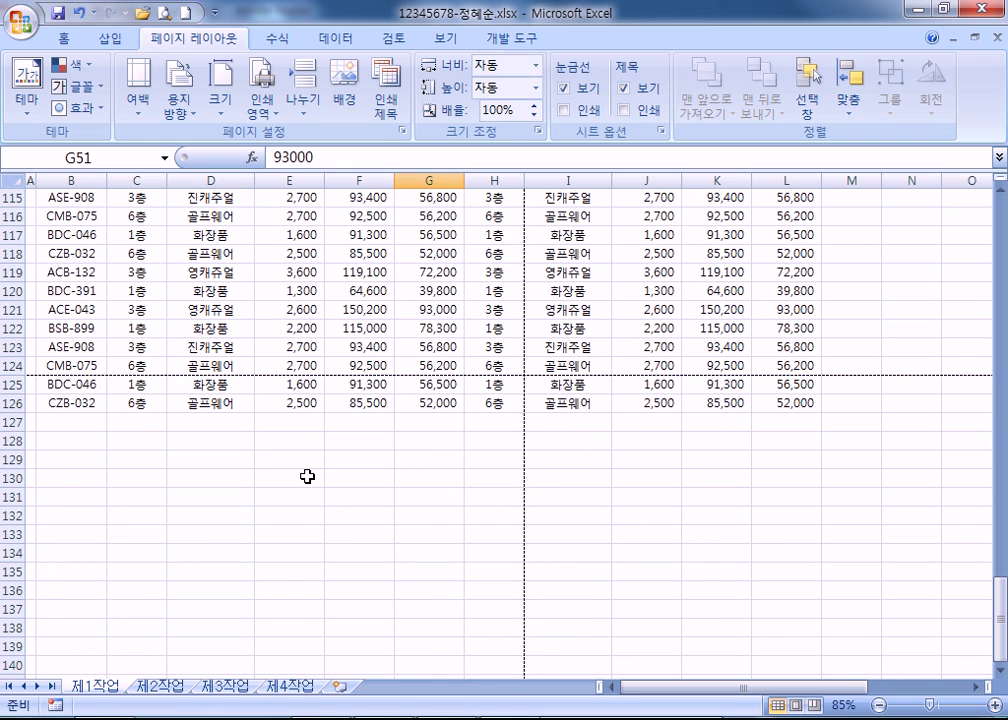
left_click(250, 405)
scroll(270, 424, "up", 2)
scroll(270, 424, "up", 20)
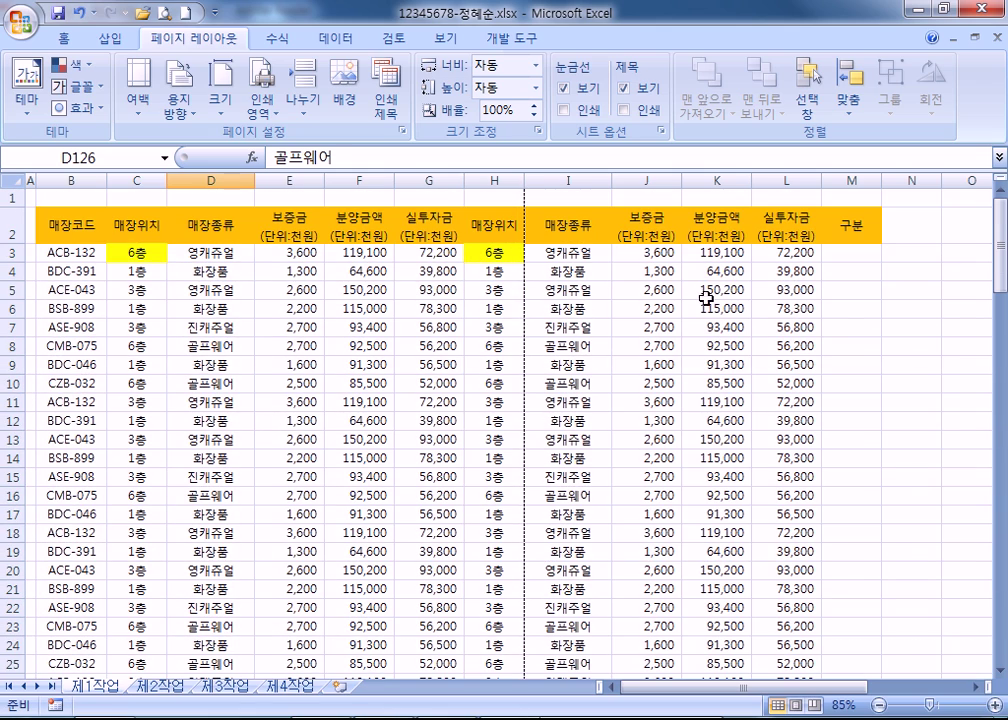
left_click(698, 292)
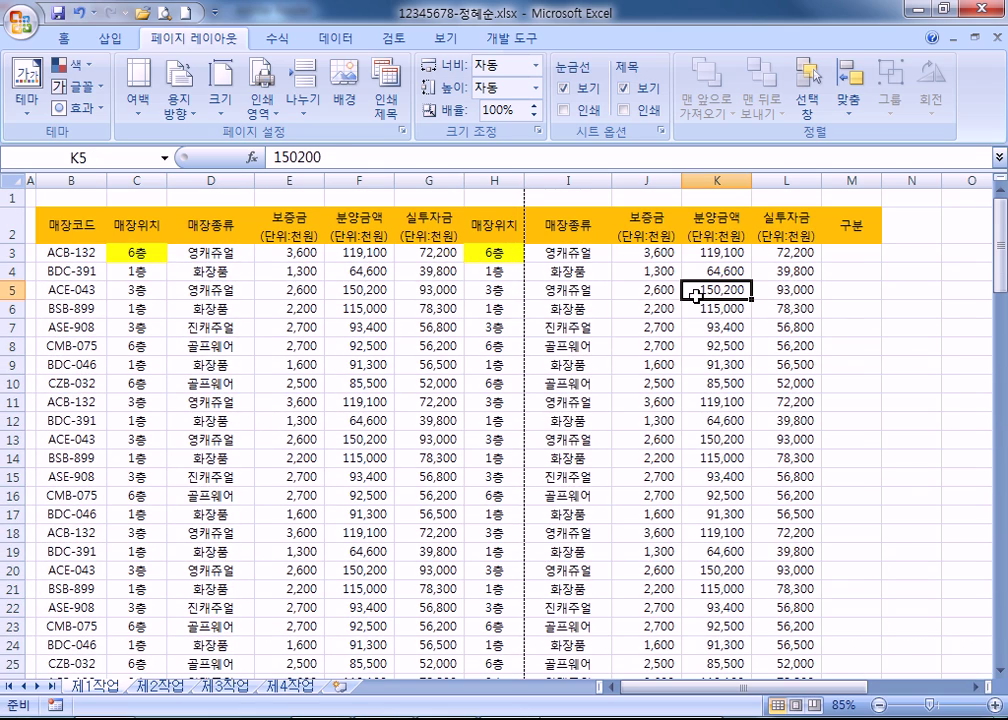
left_click_drag(272, 252, 360, 345)
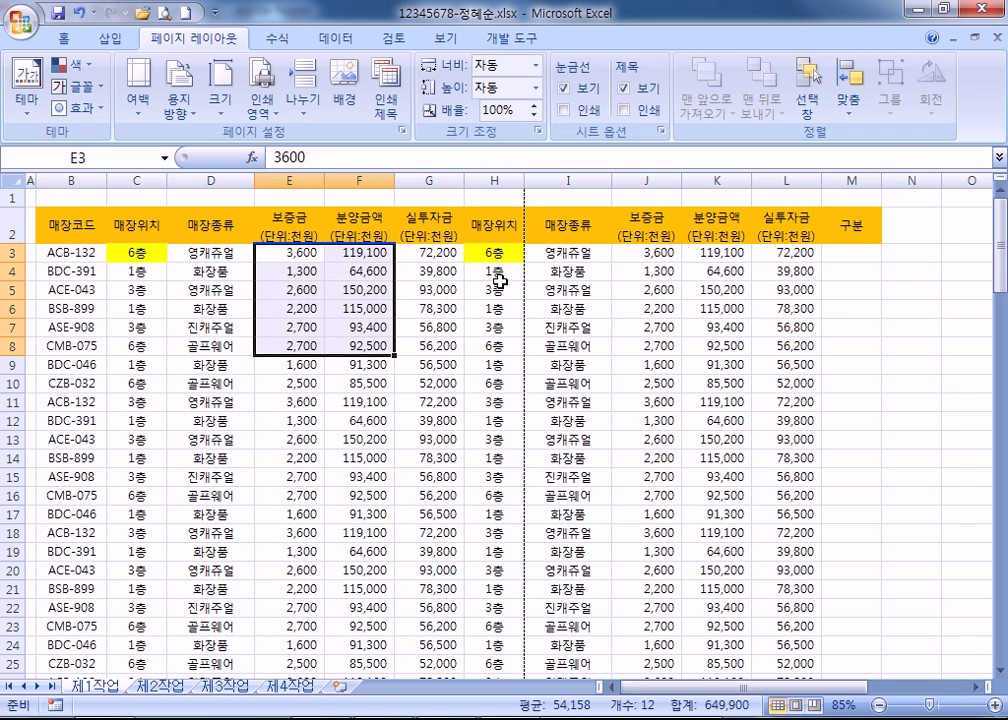
left_click_drag(637, 268, 789, 385)
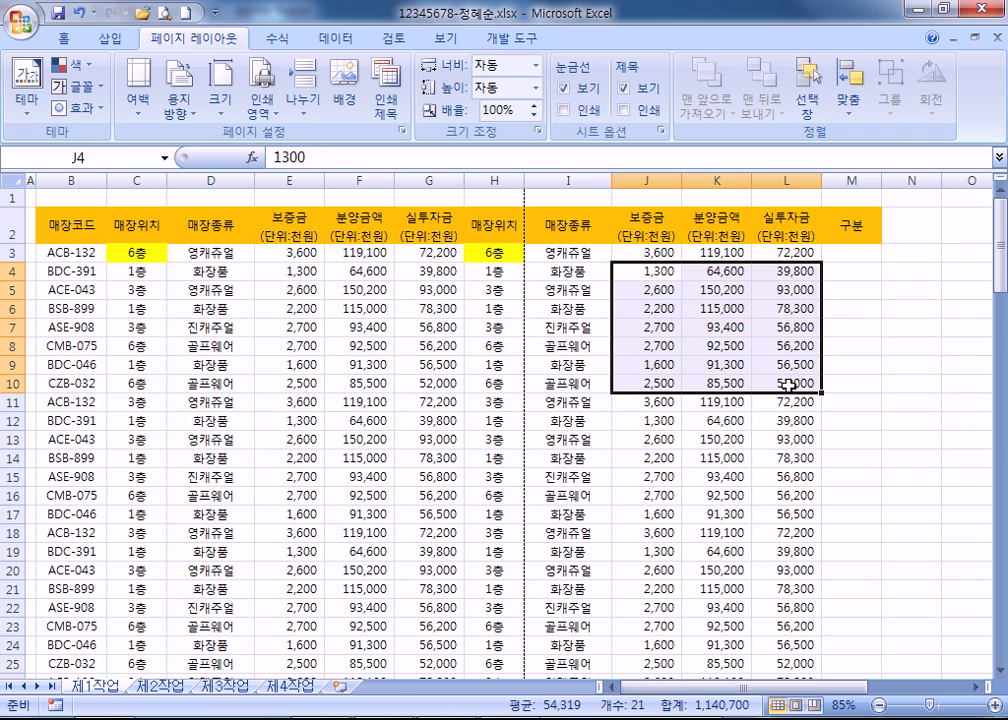
left_click_drag(215, 290, 375, 458)
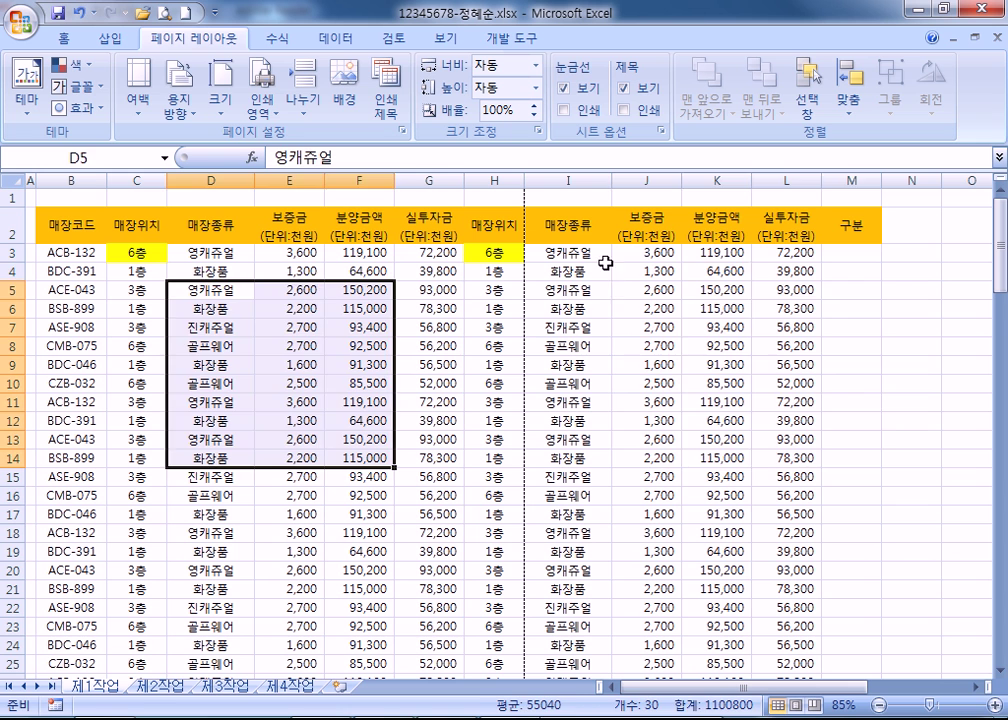
left_click_drag(625, 270, 830, 451)
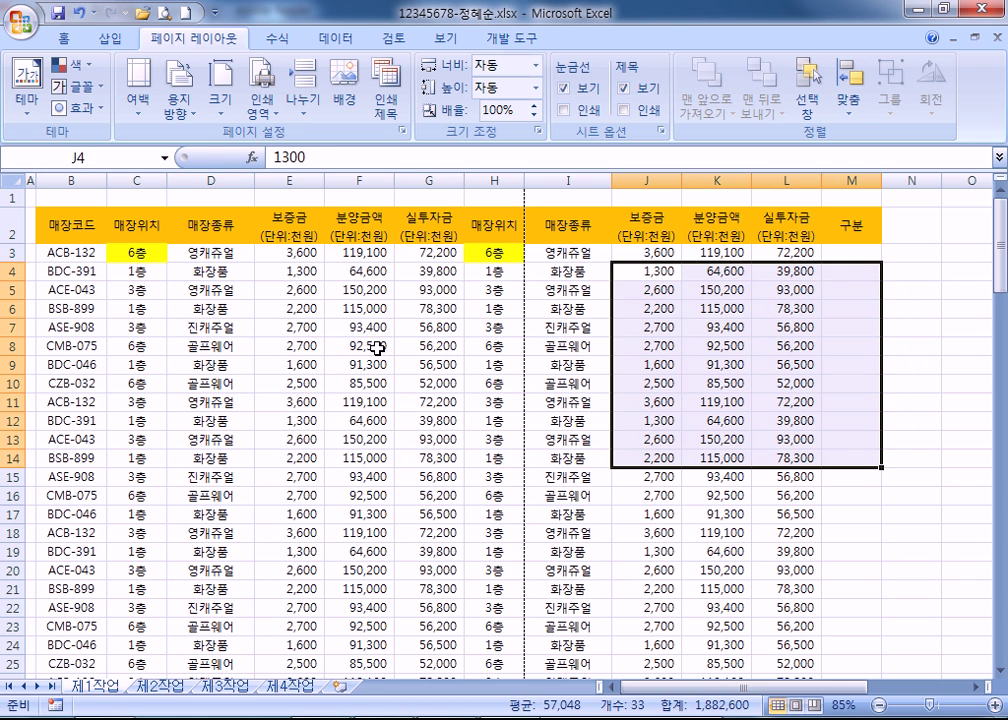
left_click(376, 345)
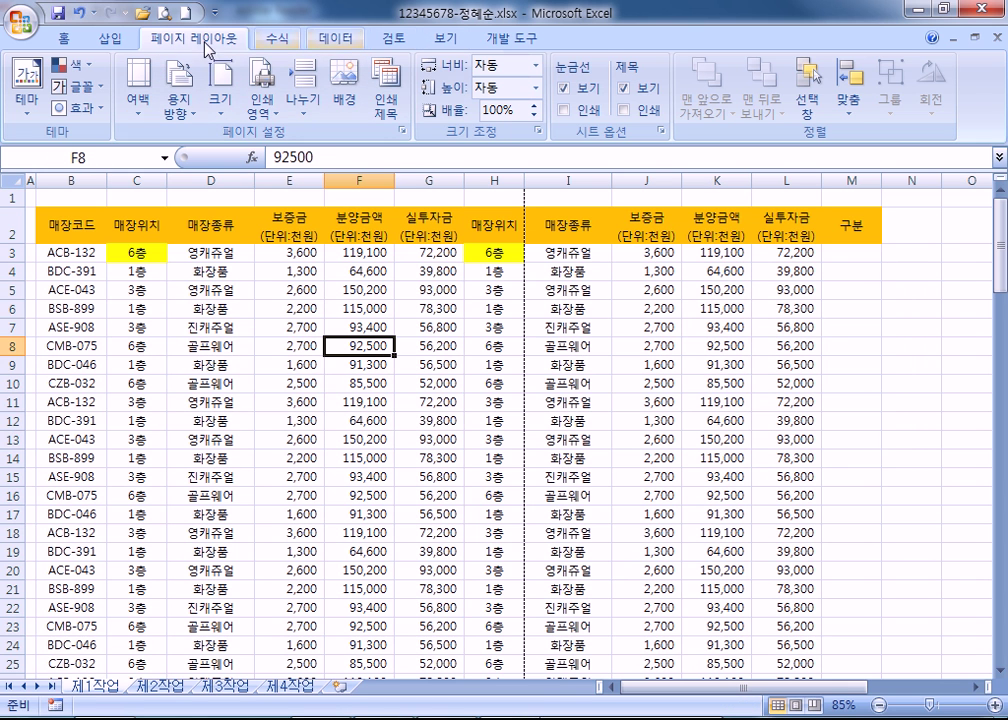
In Page Setup's sheet options, set the page order to over, then down.
left_click(402, 131)
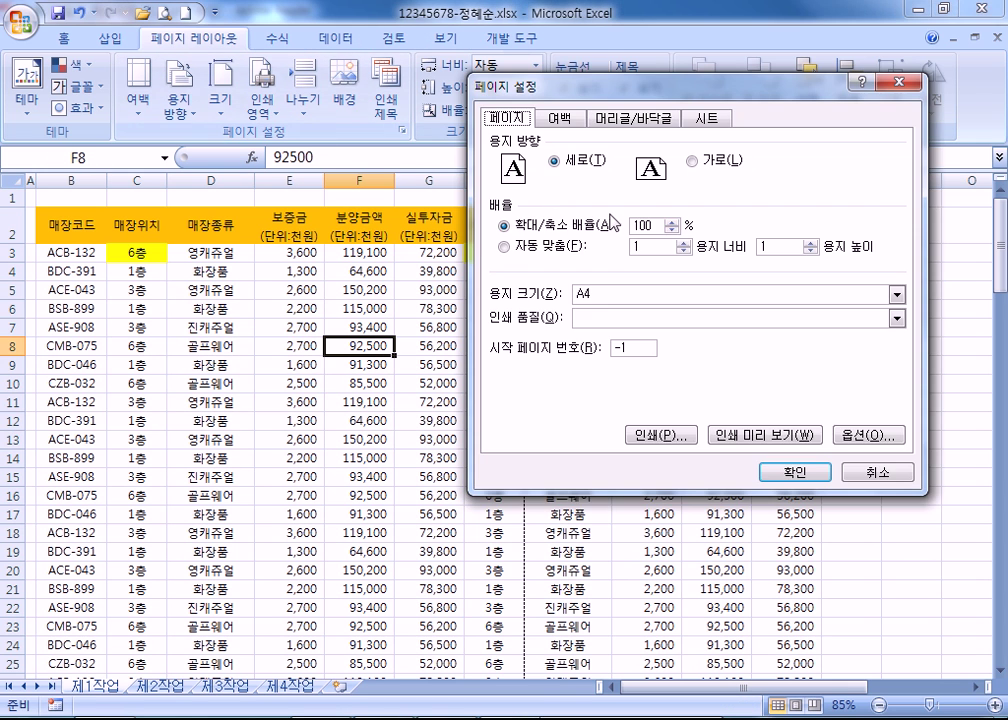
left_click(707, 118)
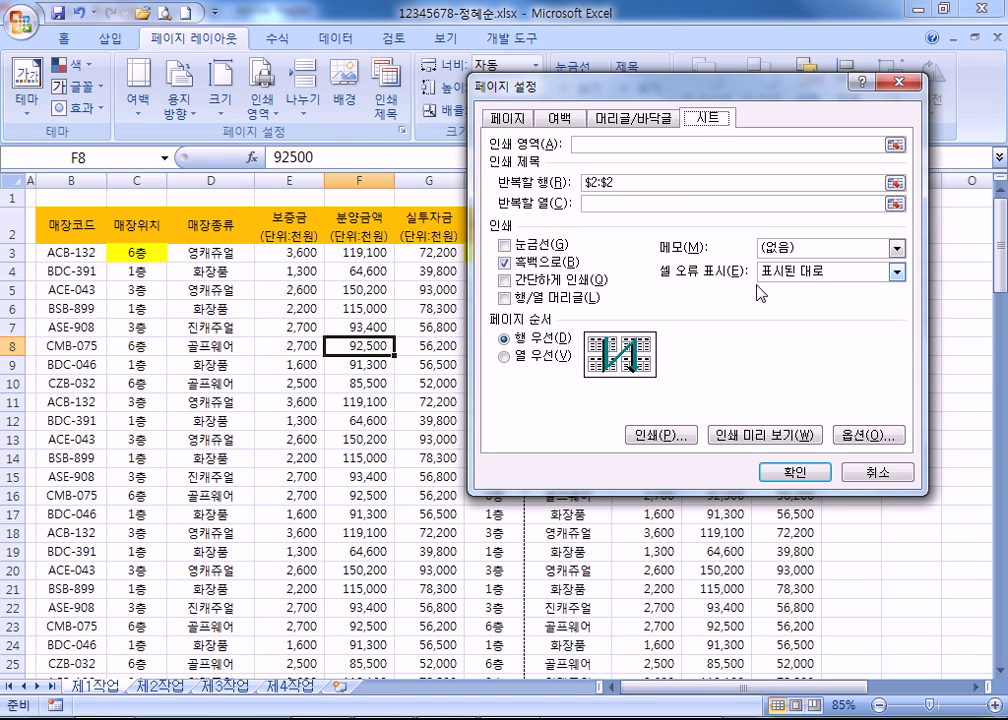
left_click(519, 356)
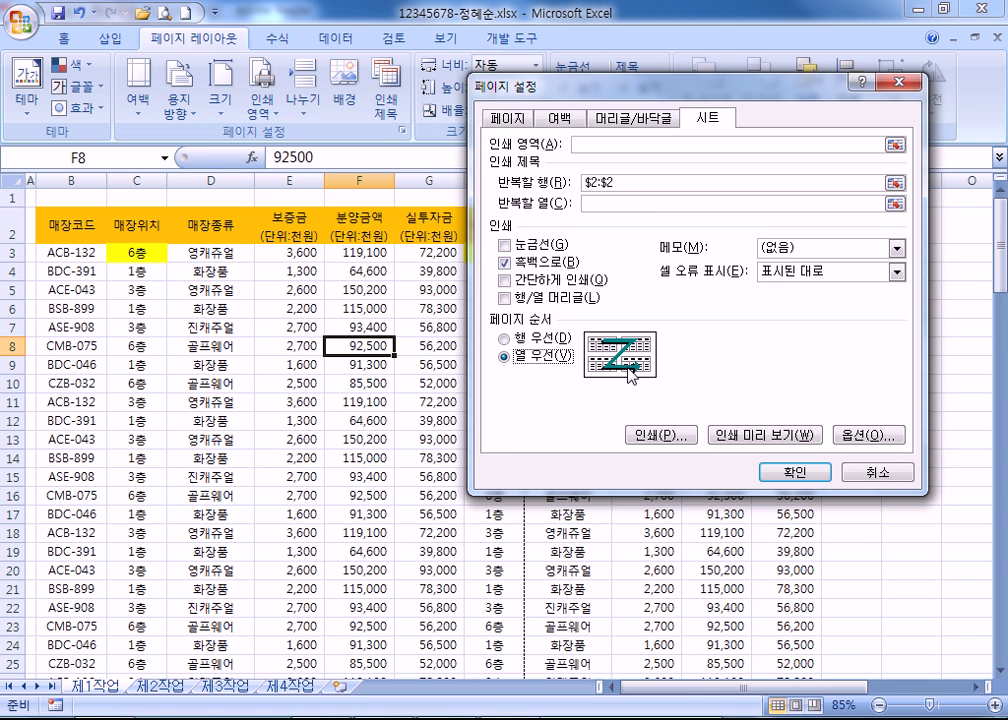
left_click(545, 341)
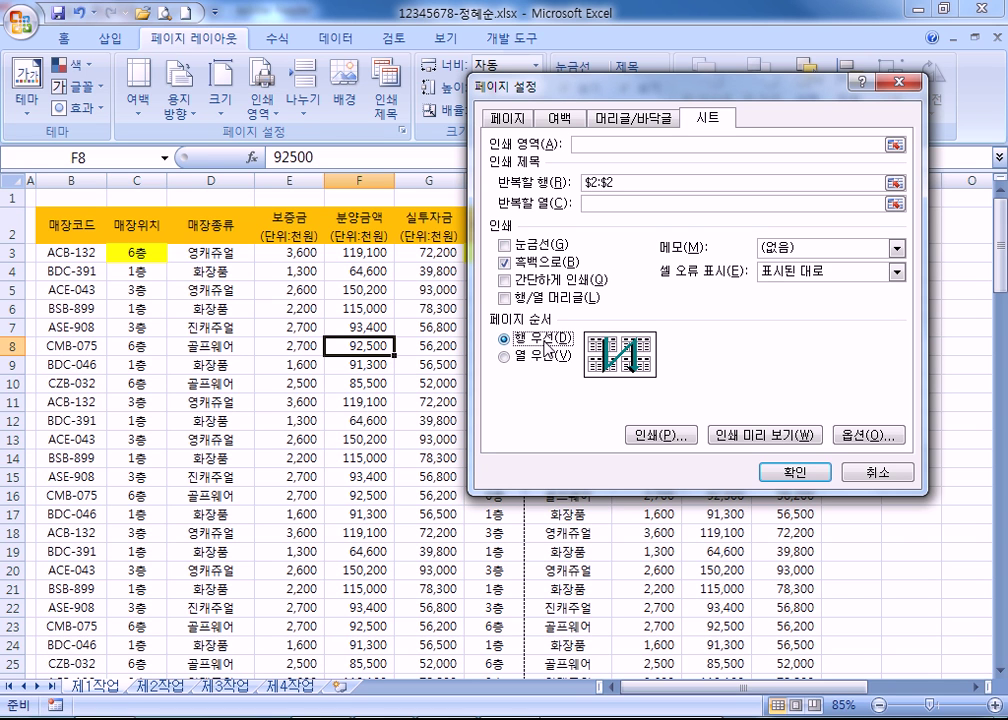
left_click(545, 356)
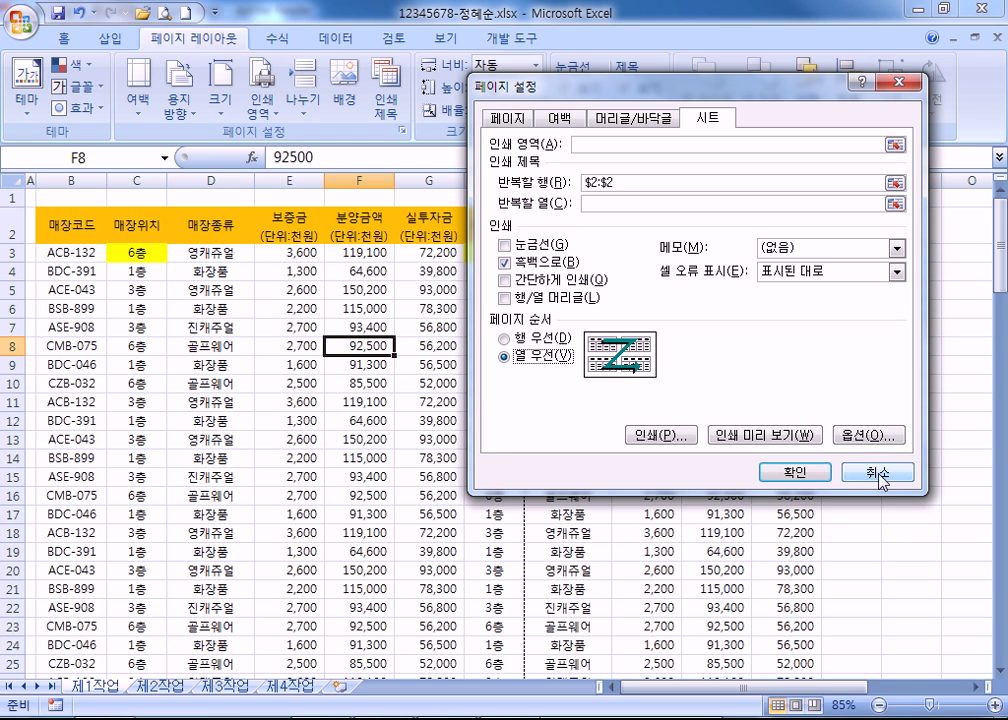
left_click_drag(880, 478, 690, 440)
In the Print dialog, change the print target from active sheet to the entire workbook.
left_click(690, 440)
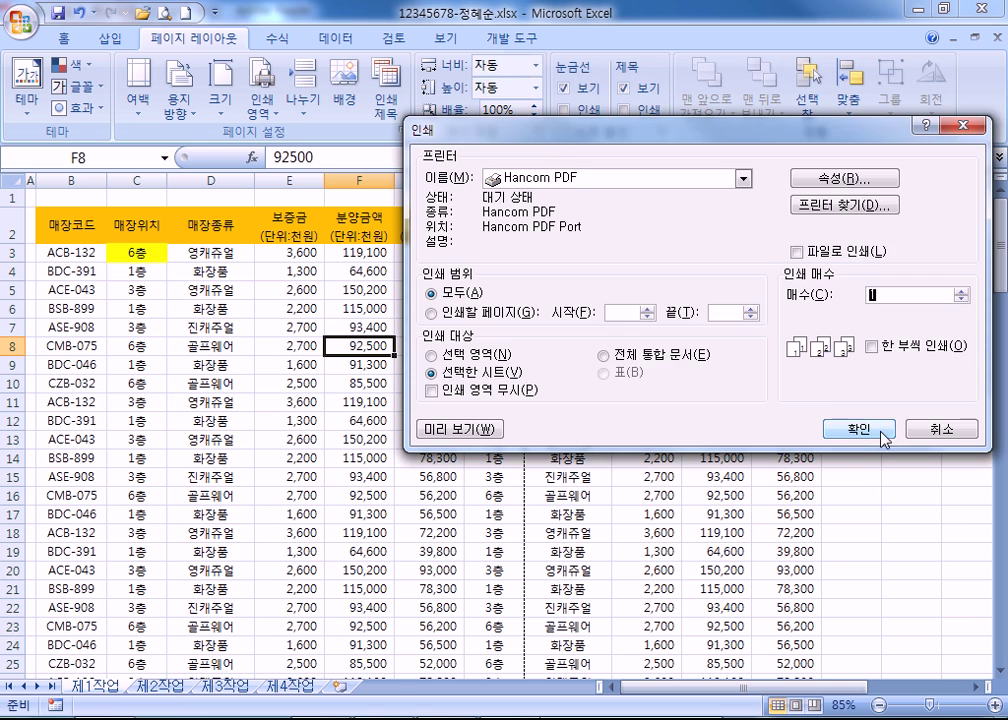
left_click_drag(552, 139, 291, 78)
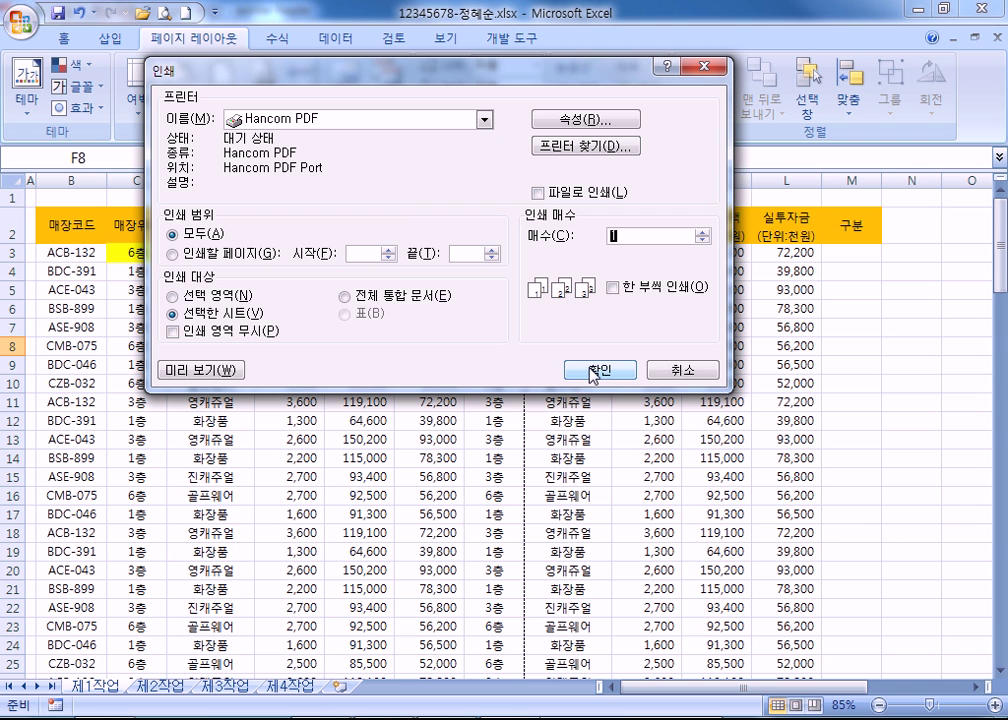
left_click(220, 296)
left_click(216, 313)
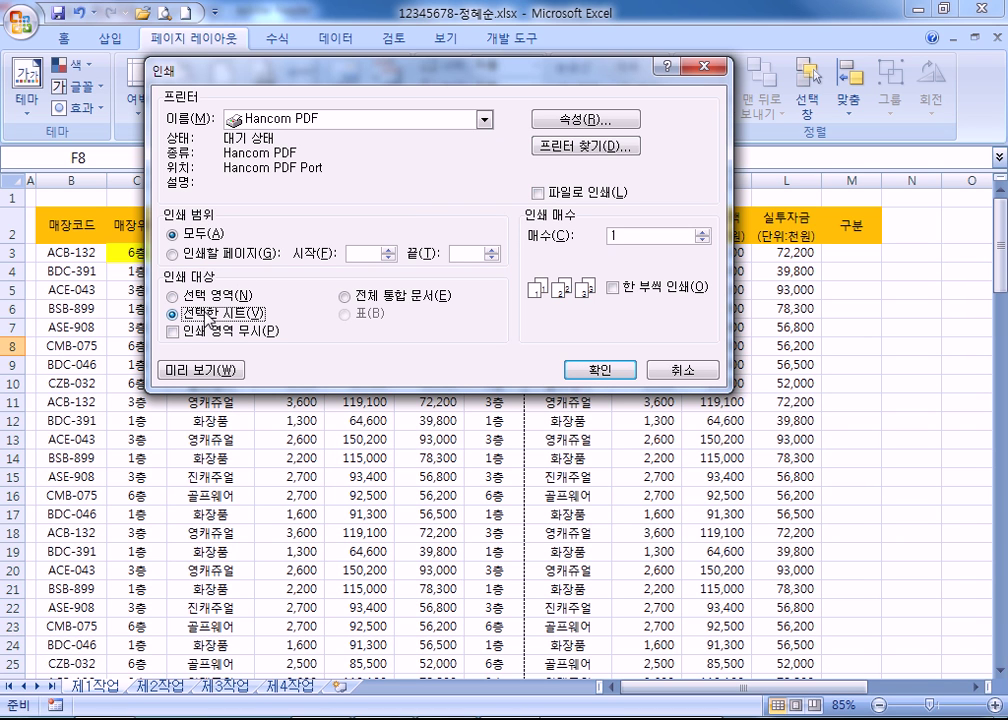
left_click(425, 299)
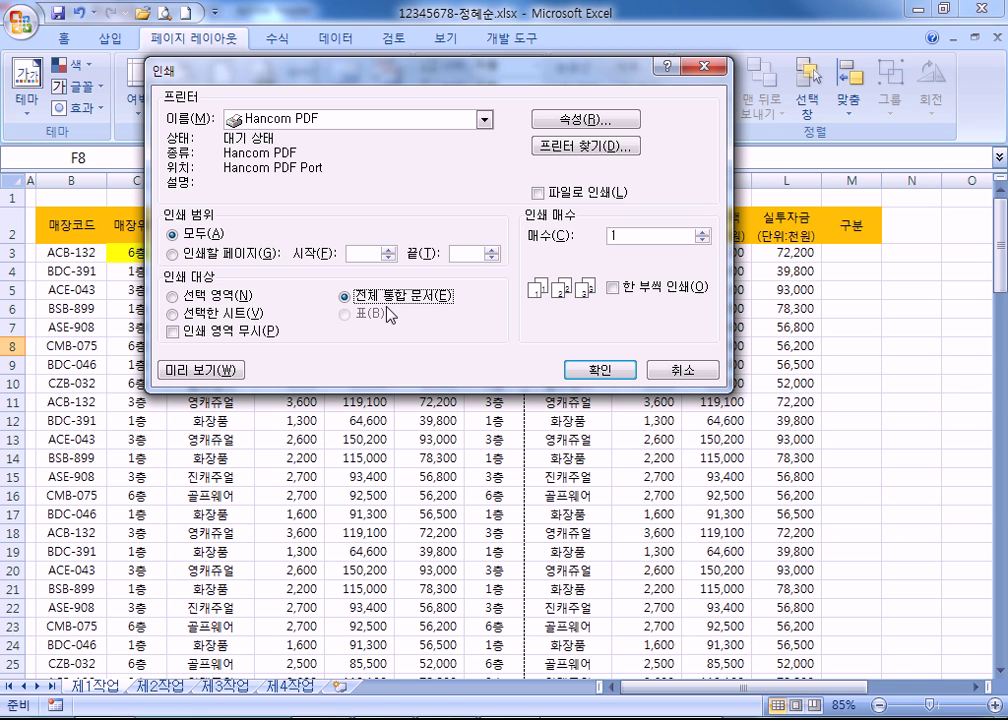
Print 10 copies with 한 부씩 인쇄 collation ticked.
left_click(703, 232)
left_click(703, 232)
type("10")
left_click(613, 288)
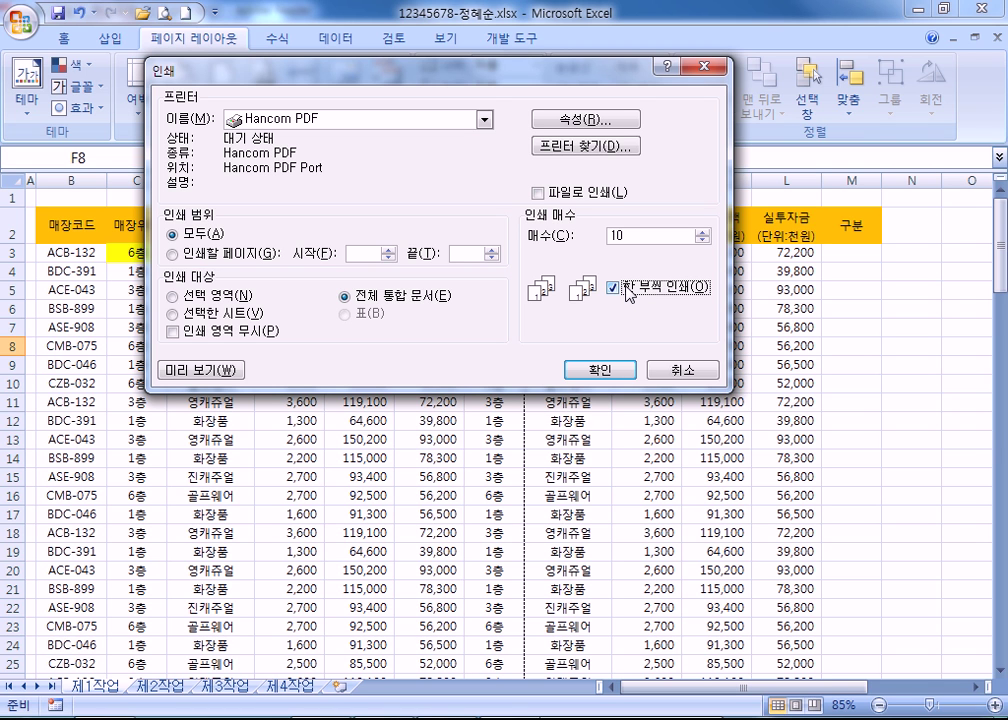
Untick collation and cancel the Print dialog without printing anything.
left_click(628, 291)
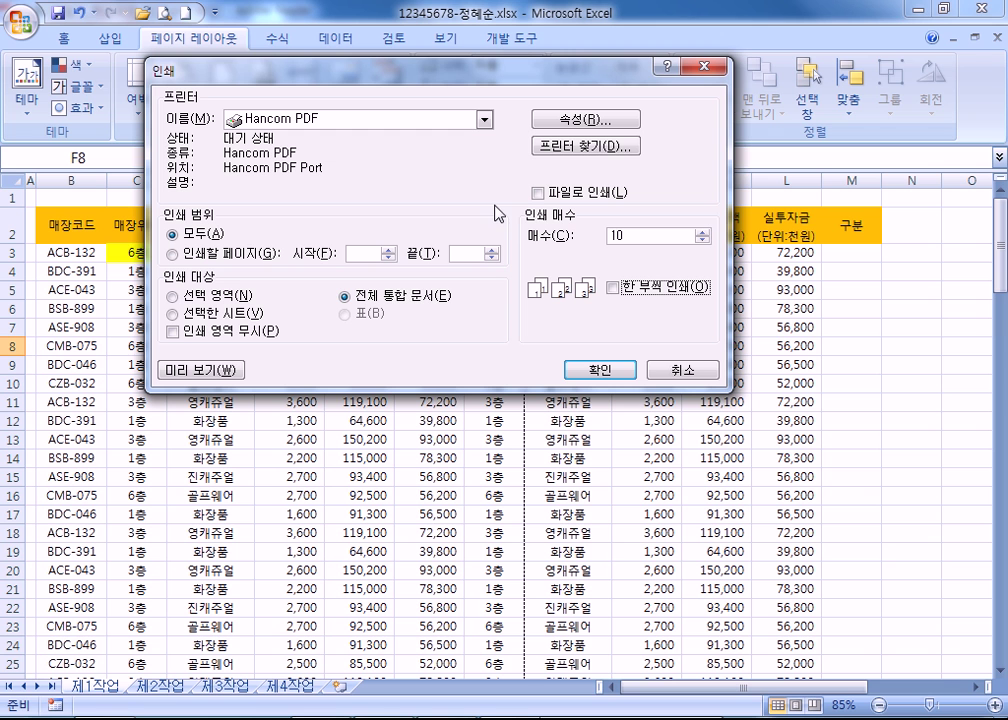
left_click_drag(593, 81, 566, 77)
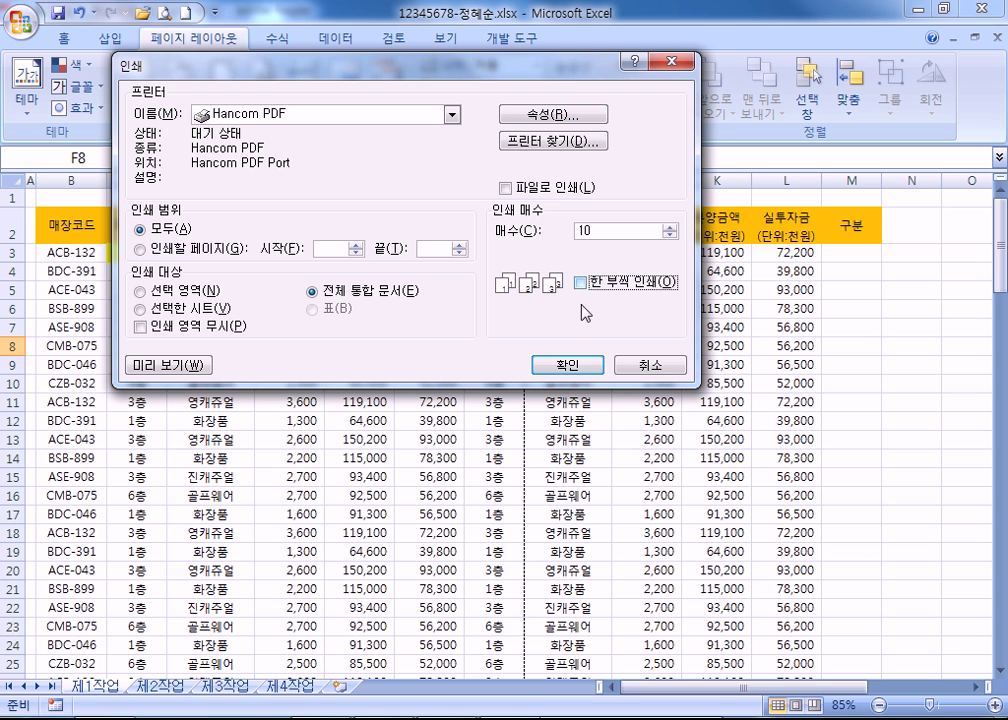
left_click(655, 366)
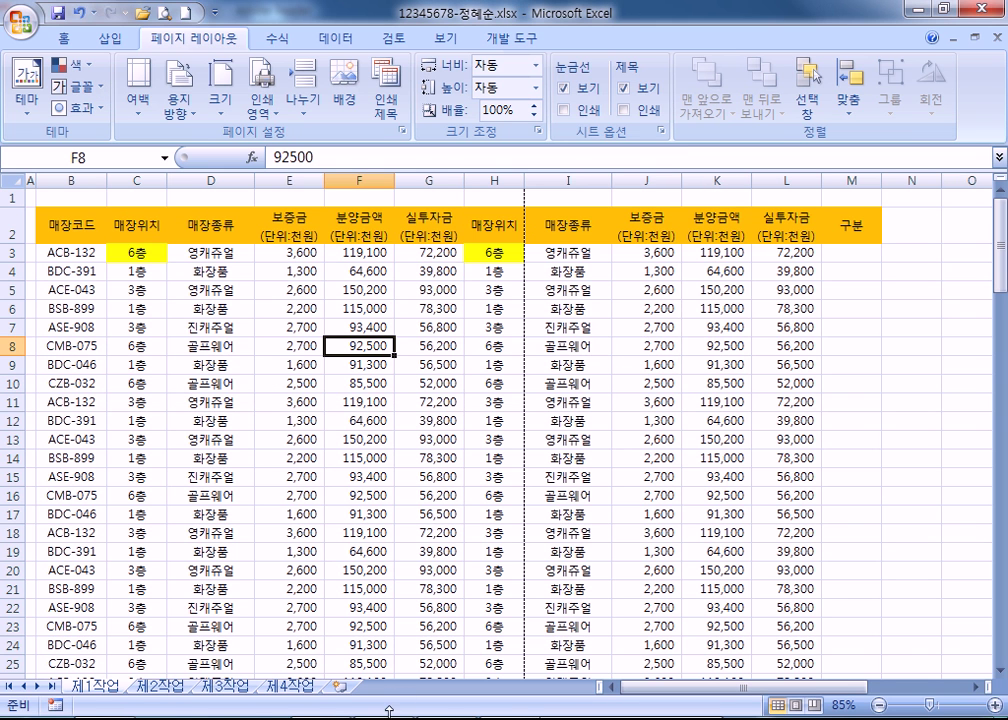
Switch to Adobe Reader and scroll to the 인쇄 미리 보기 notes on page 47.
key("alt+Tab")
scroll(536, 349, "down", 2)
scroll(507, 497, "down", 12)
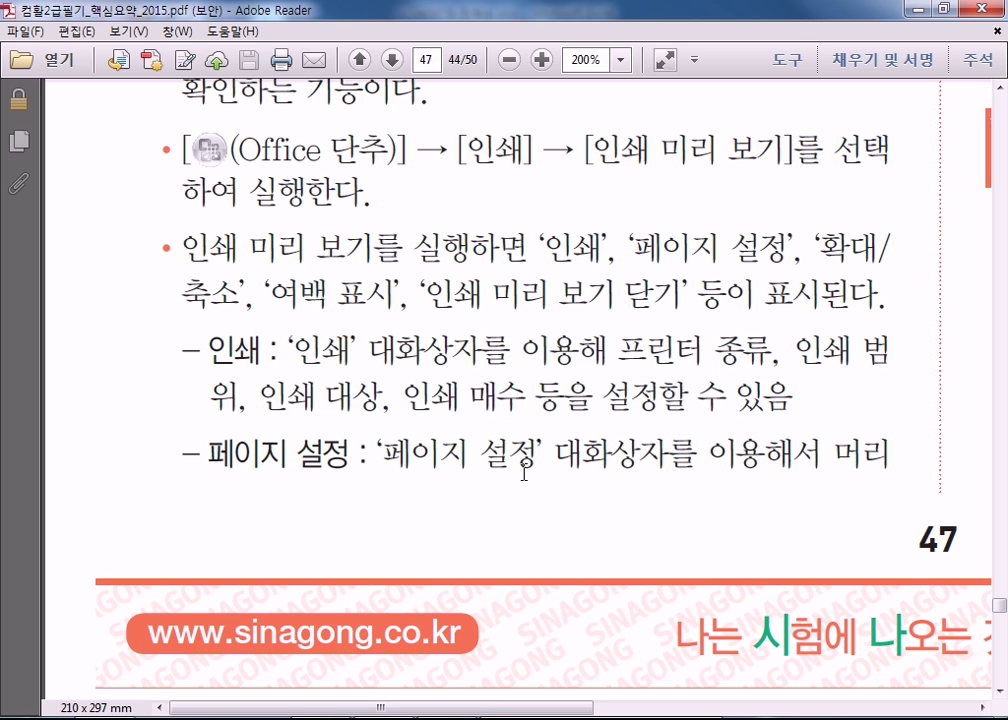
Switch from the Adobe Reader notes back to Excel.
key("alt+Tab")
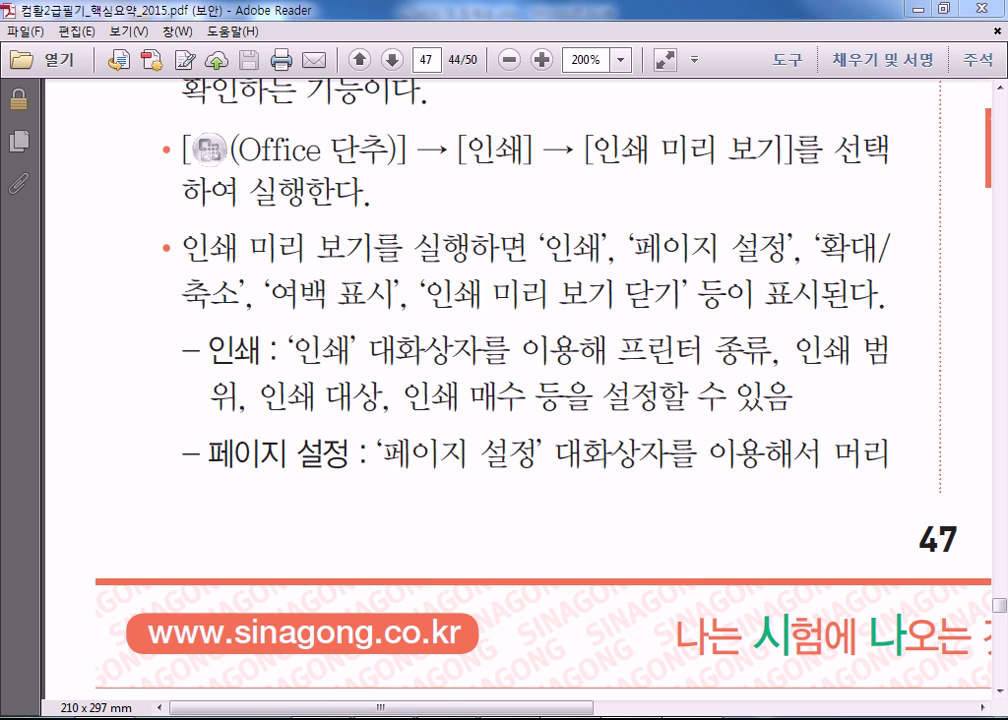
Go to the store workbook and sort the table ascending by 매장위치.
key("alt+Tab")
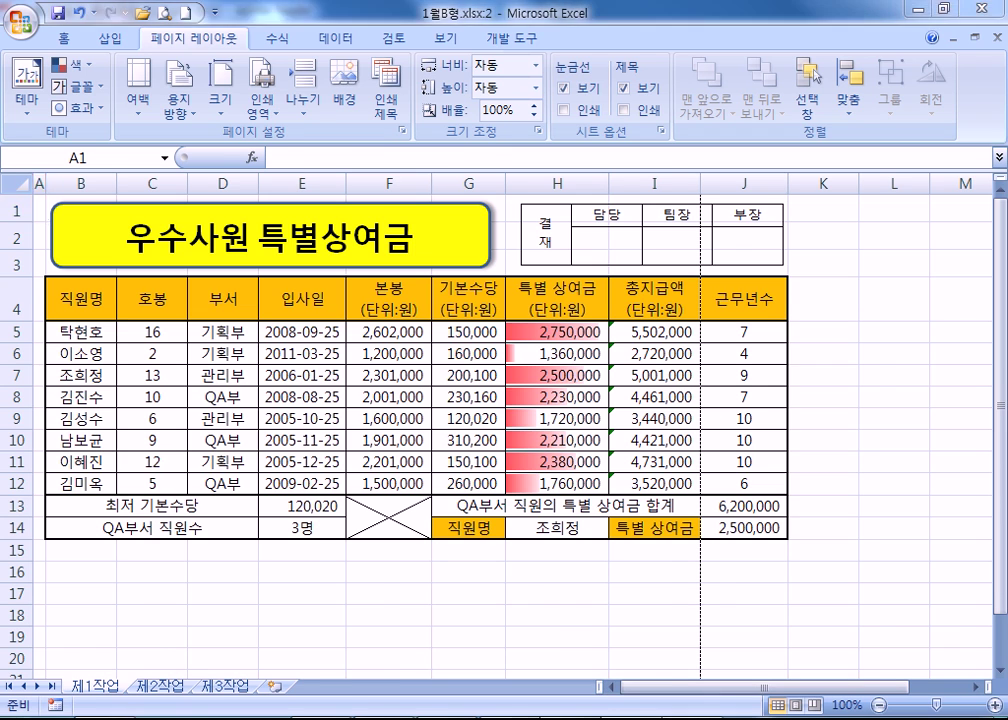
key("alt+Tab")
scroll(222, 447, "down", 4)
scroll(222, 447, "up", 4)
left_click(136, 253)
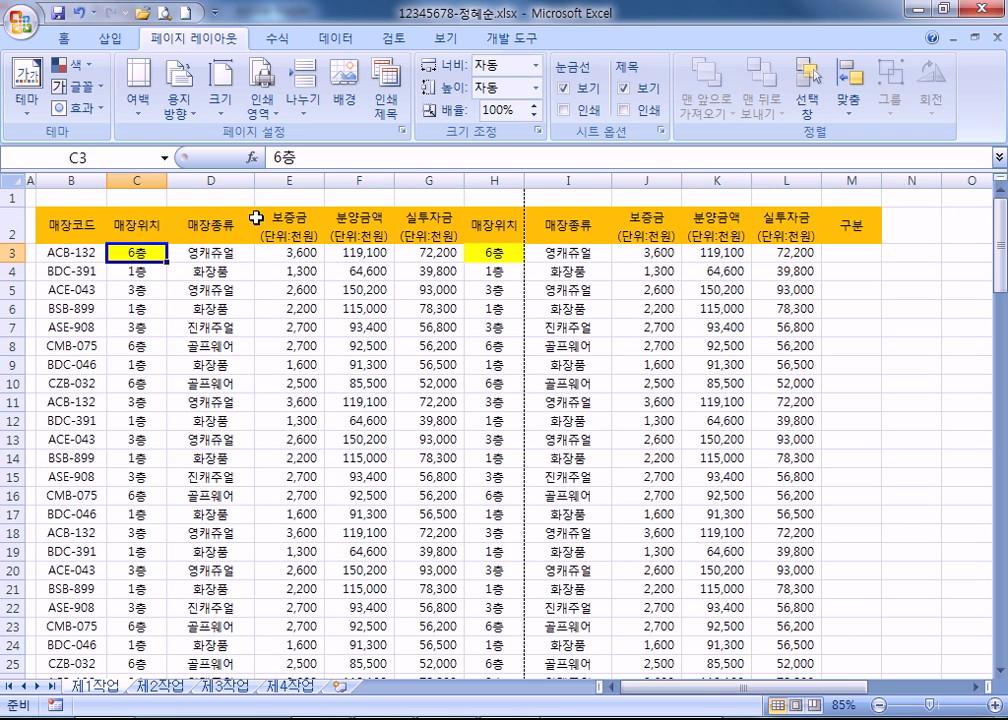
left_click(326, 40)
left_click(386, 72)
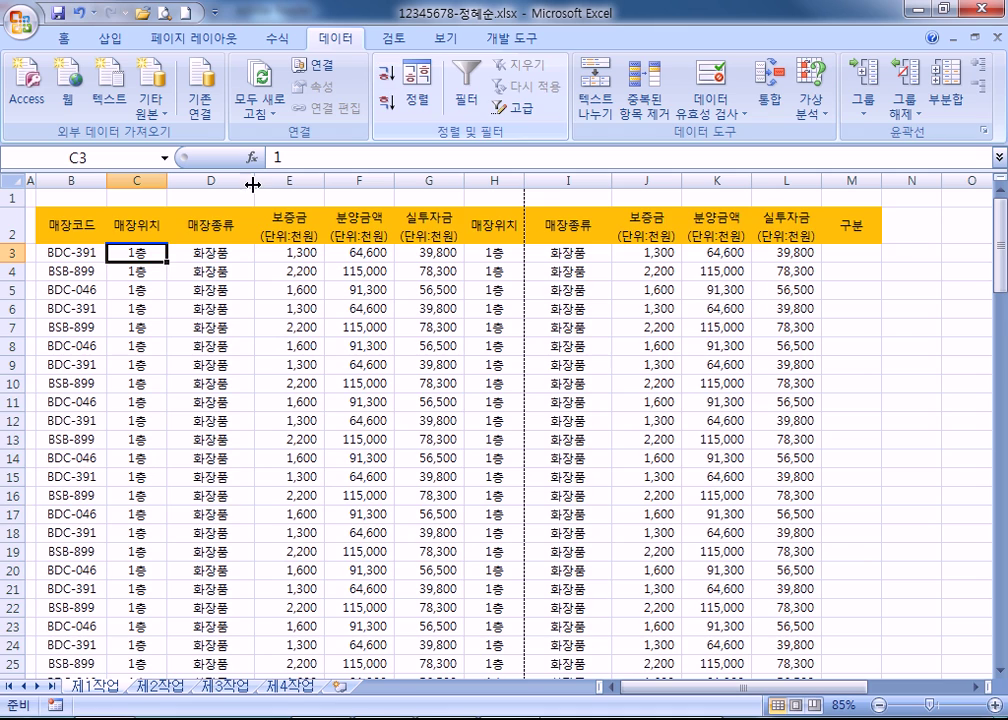
Sort the table descending by column K.
scroll(160, 265, "down", 20)
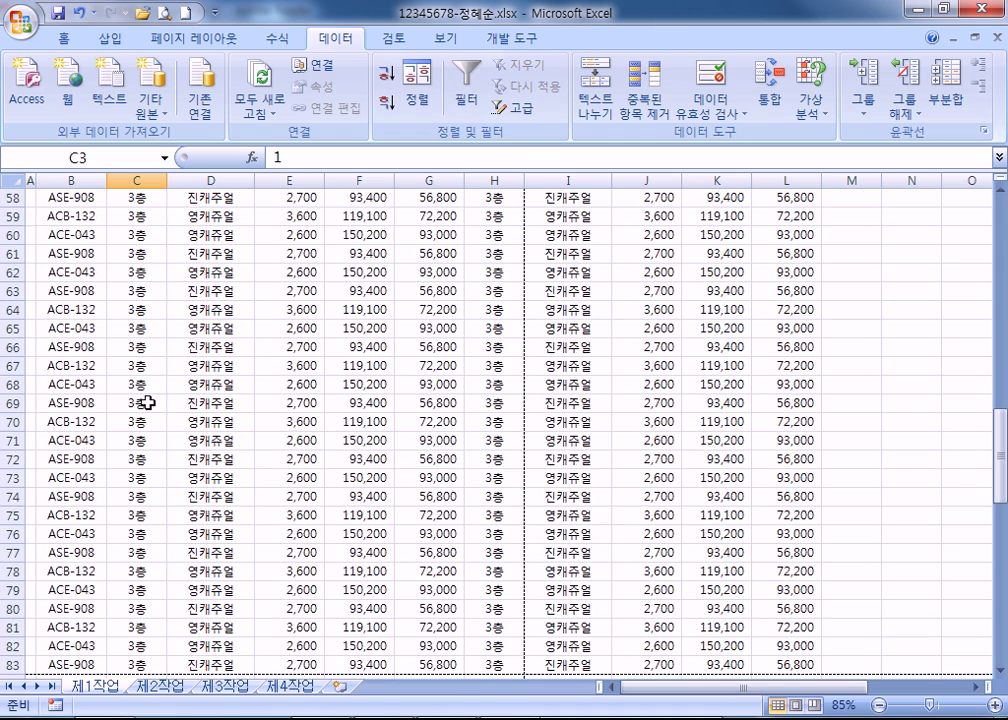
scroll(147, 402, "down", 15)
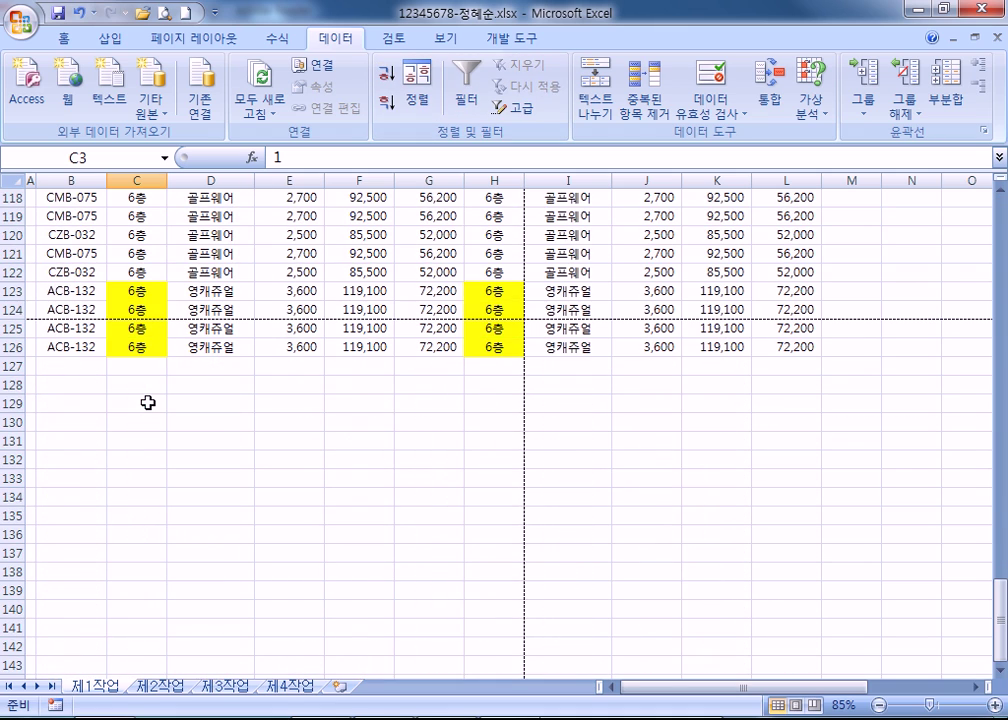
scroll(650, 387, "up", 20)
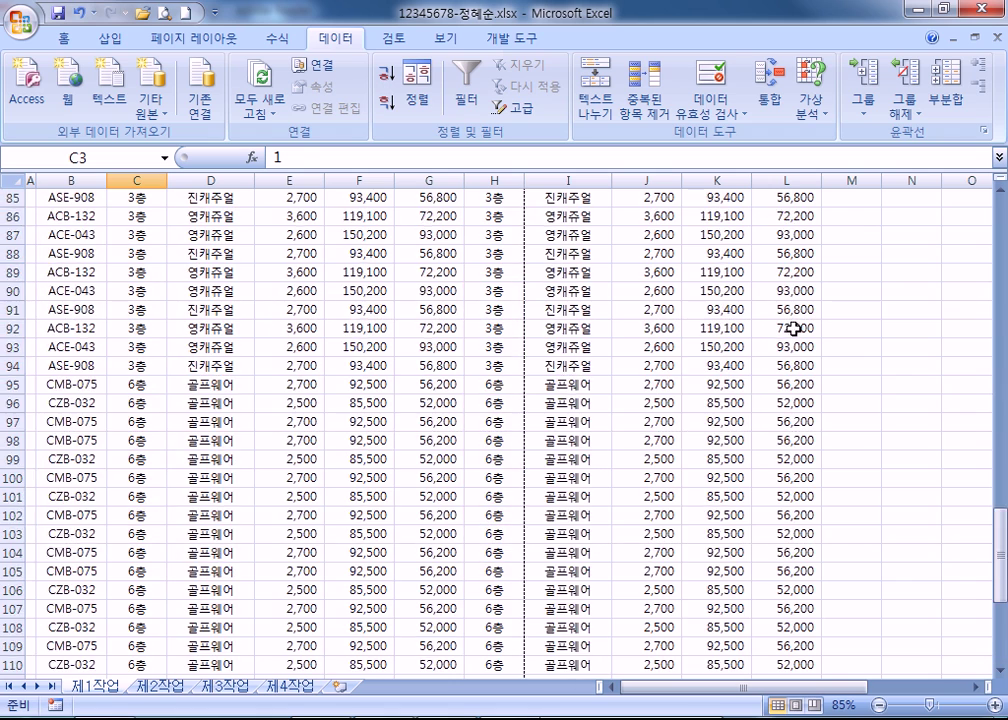
left_click(730, 195)
scroll(693, 331, "up", 4)
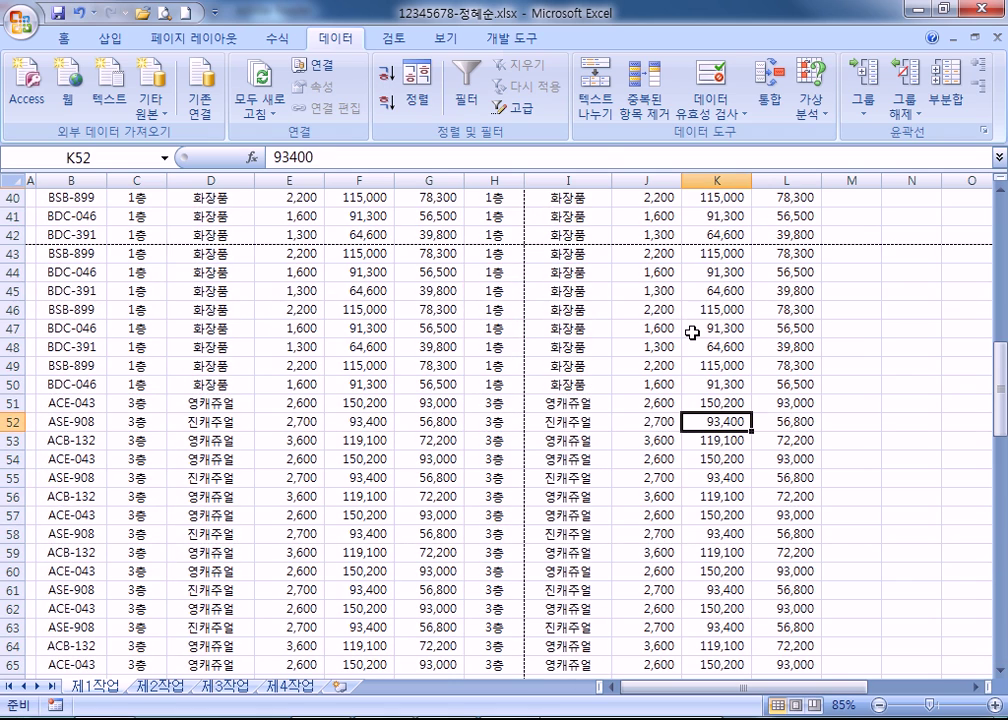
left_click(724, 197)
key("alt+a")
key("s")
key("d")
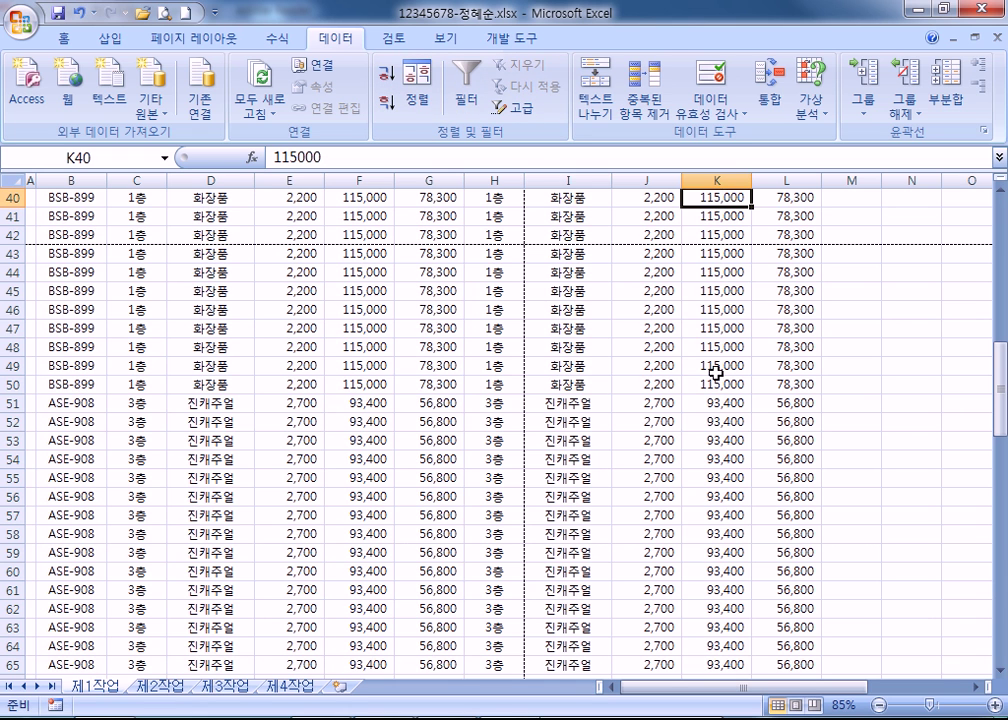
Sort the table ascending by 매장코드 from cell B3, putting ACB-132 rows first.
scroll(711, 466, "down", 9)
scroll(708, 468, "down", 10)
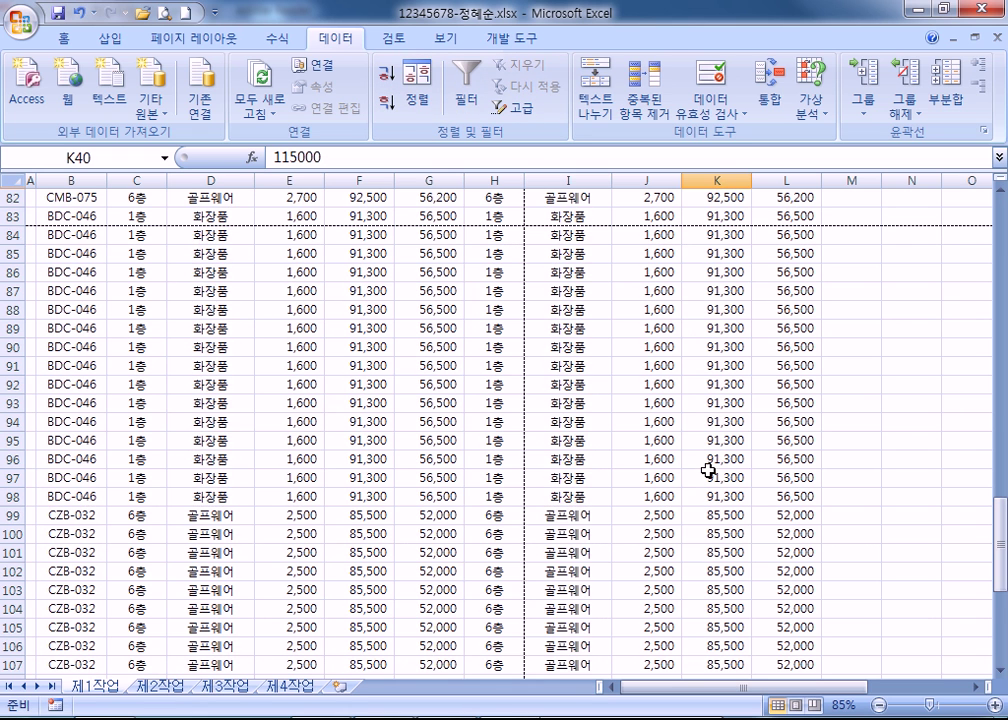
left_click(70, 309)
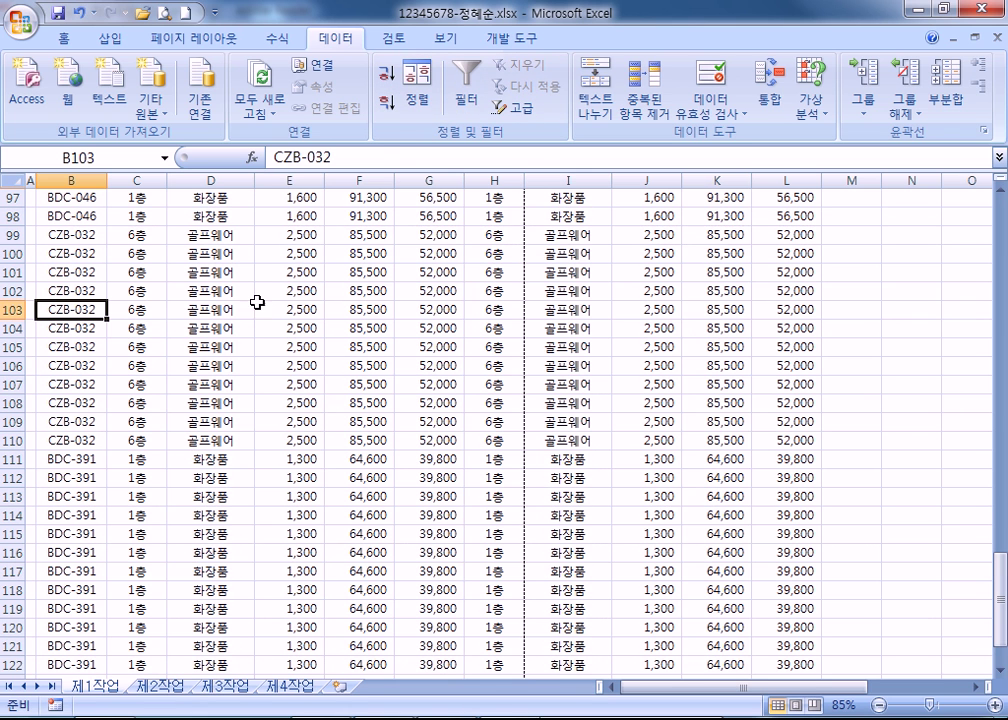
scroll(47, 373, "up", 8)
scroll(47, 373, "up", 20)
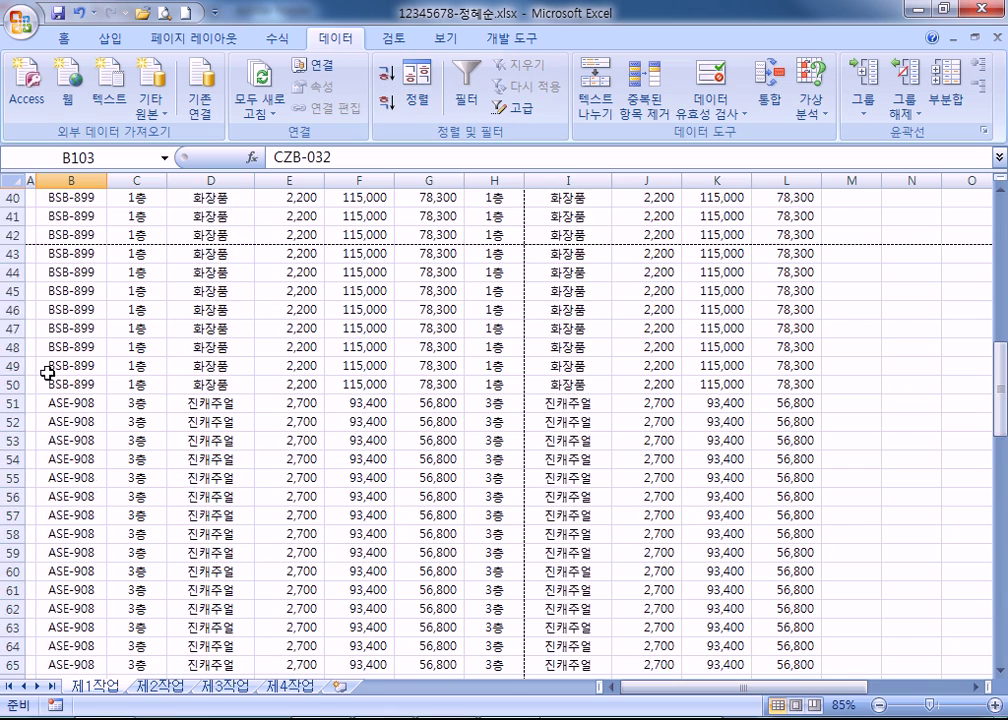
left_click(76, 253)
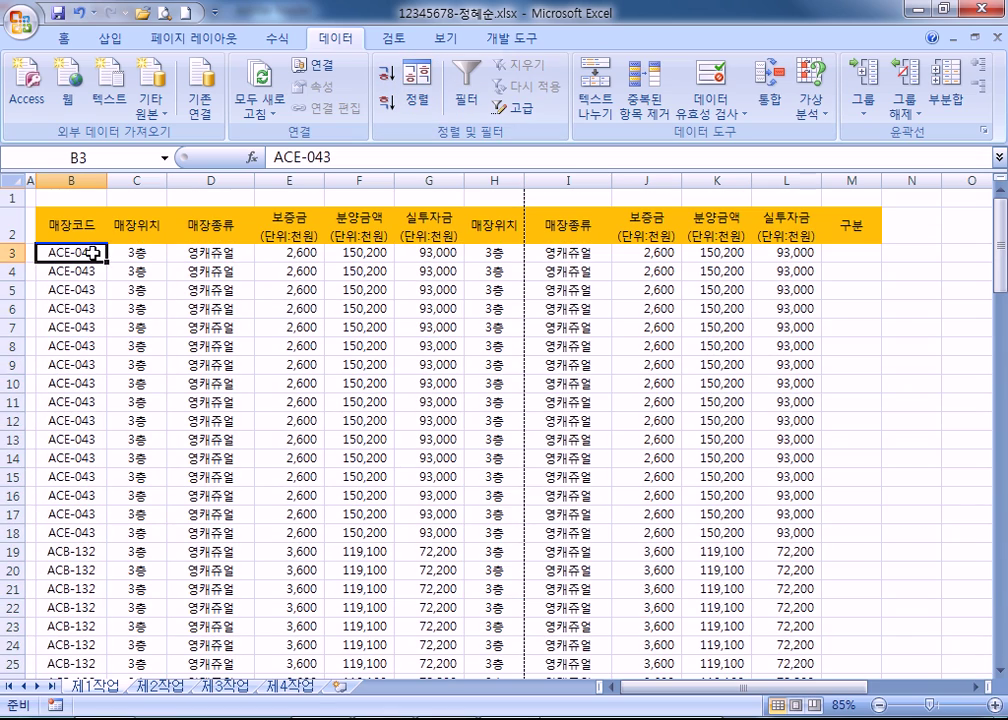
left_click(386, 72)
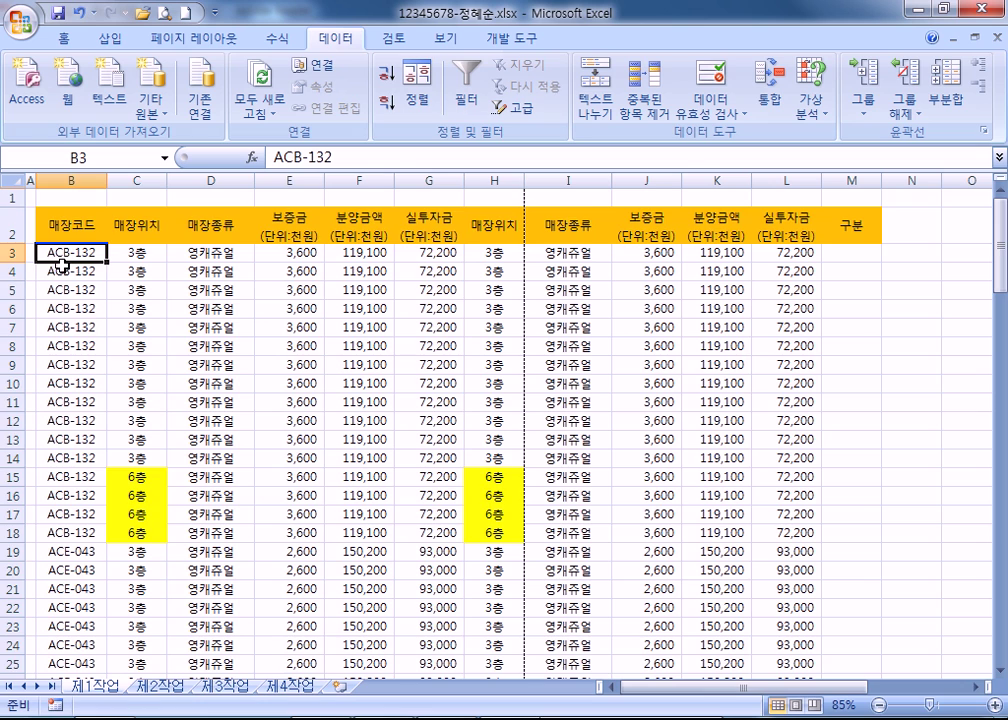
scroll(34, 272, "down", 15)
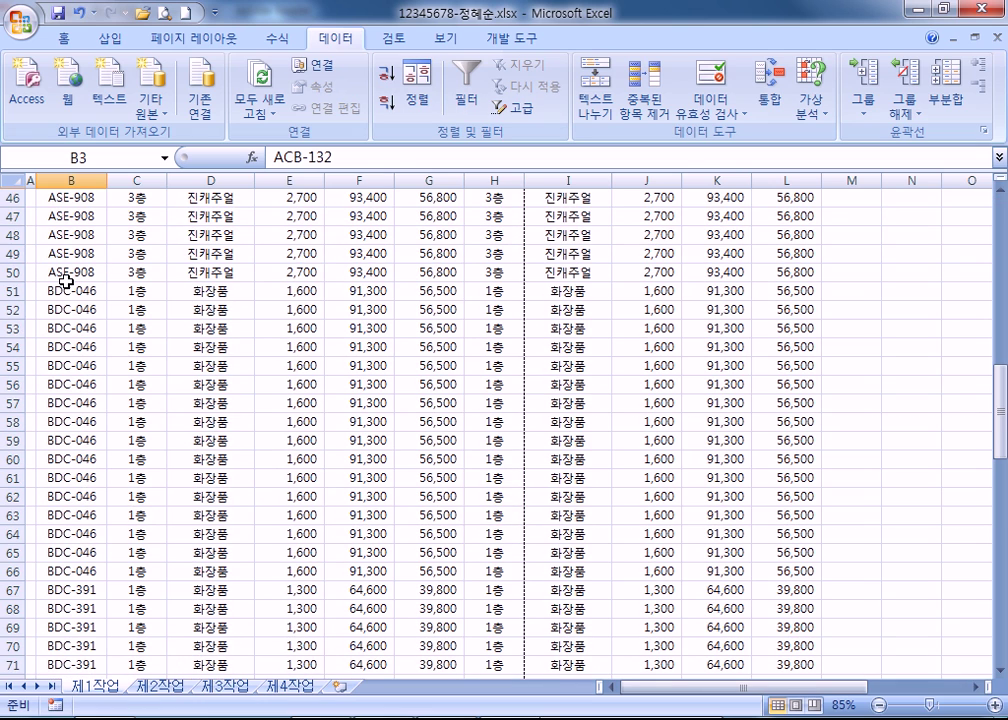
scroll(66, 283, "up", 8)
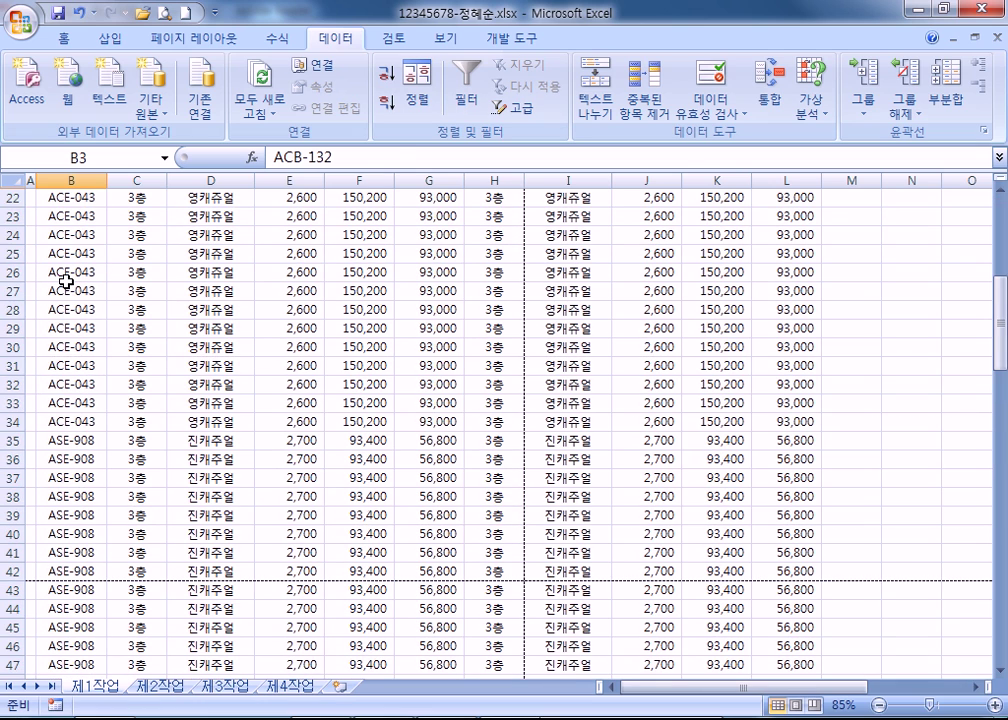
Add a second sort level on 매장위치 in 내림차순 order under 매장코드 and apply it.
left_click(418, 93)
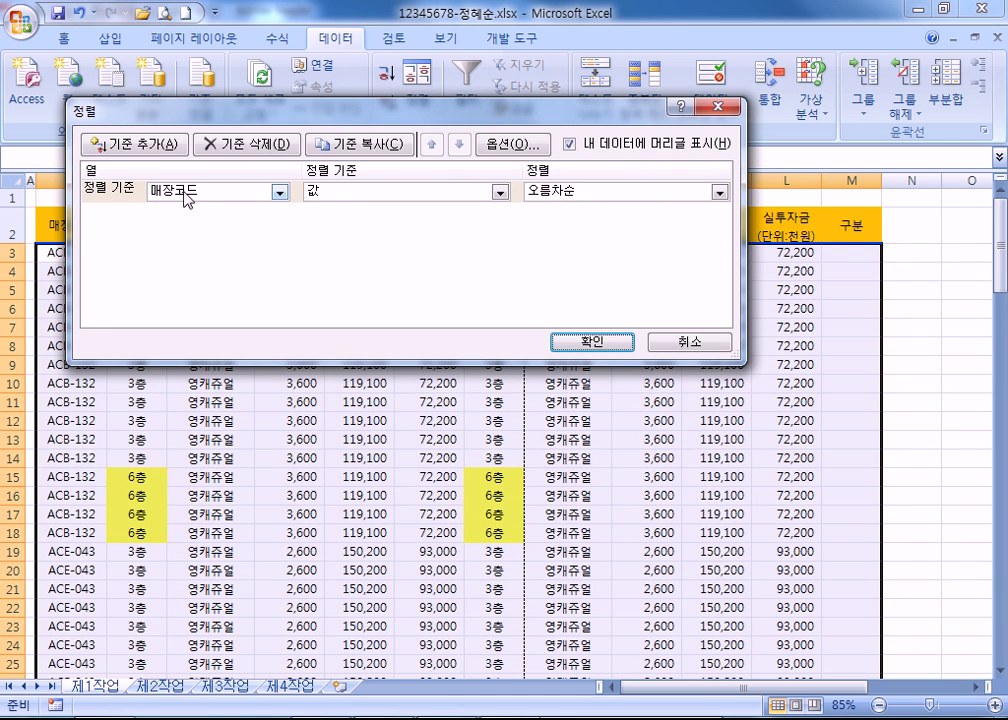
left_click_drag(306, 119, 482, 169)
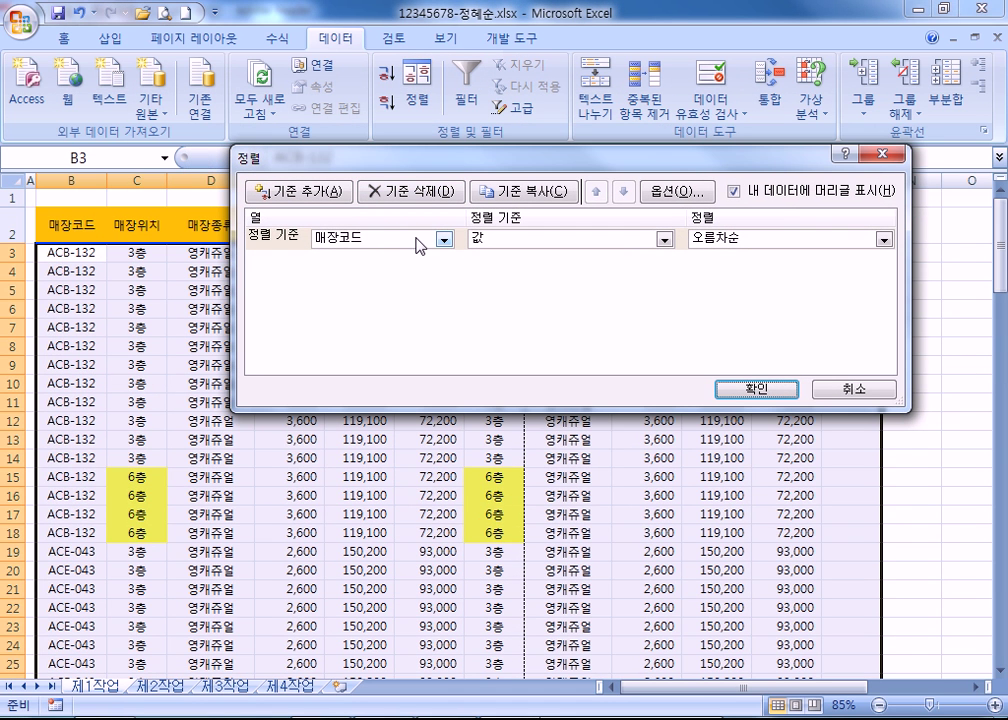
left_click(298, 190)
left_click(388, 267)
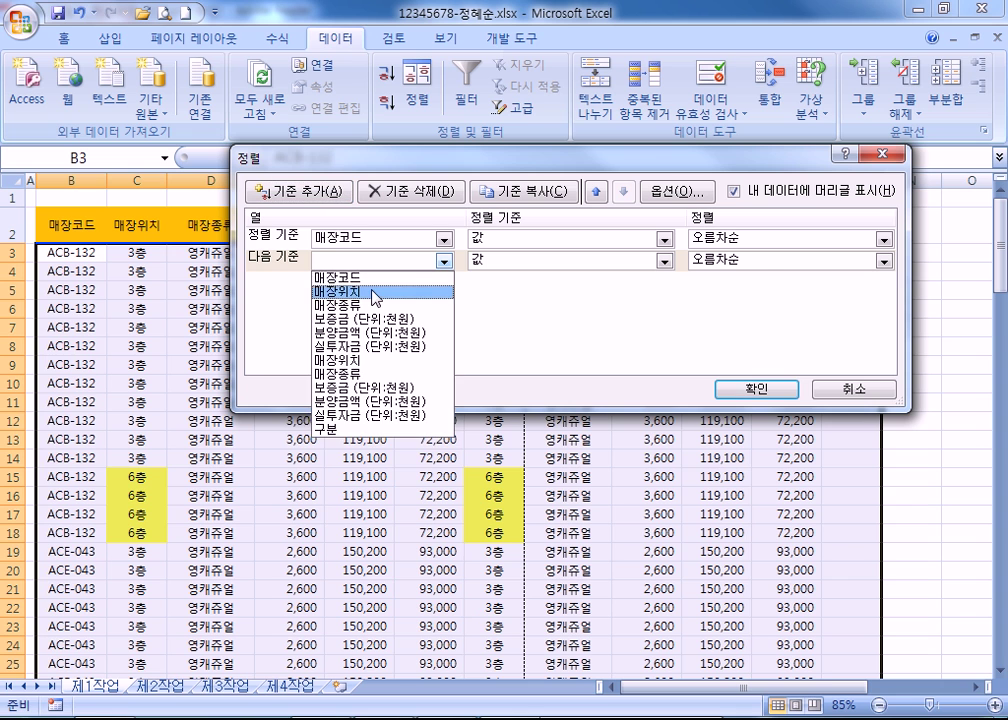
left_click(385, 287)
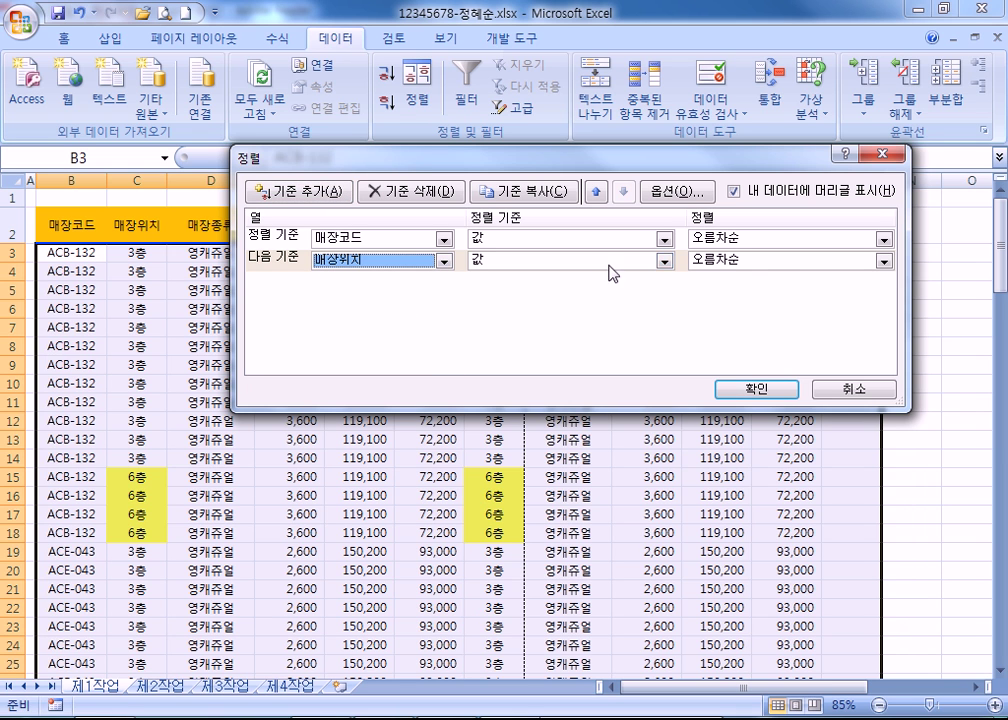
left_click(730, 260)
left_click(735, 292)
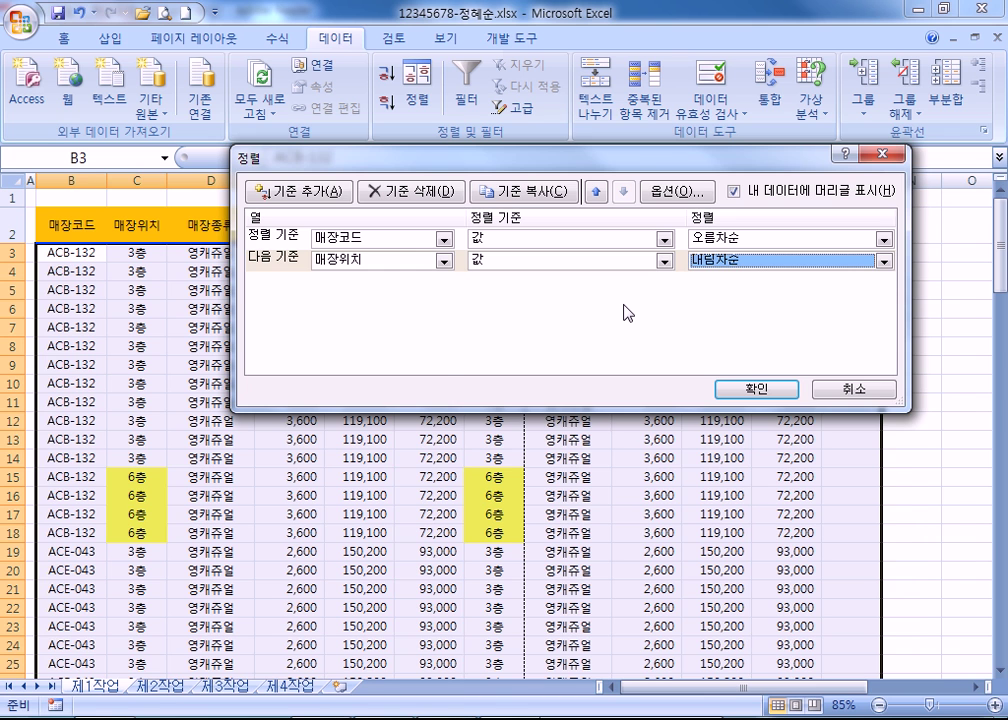
key("Return")
left_click(428, 289)
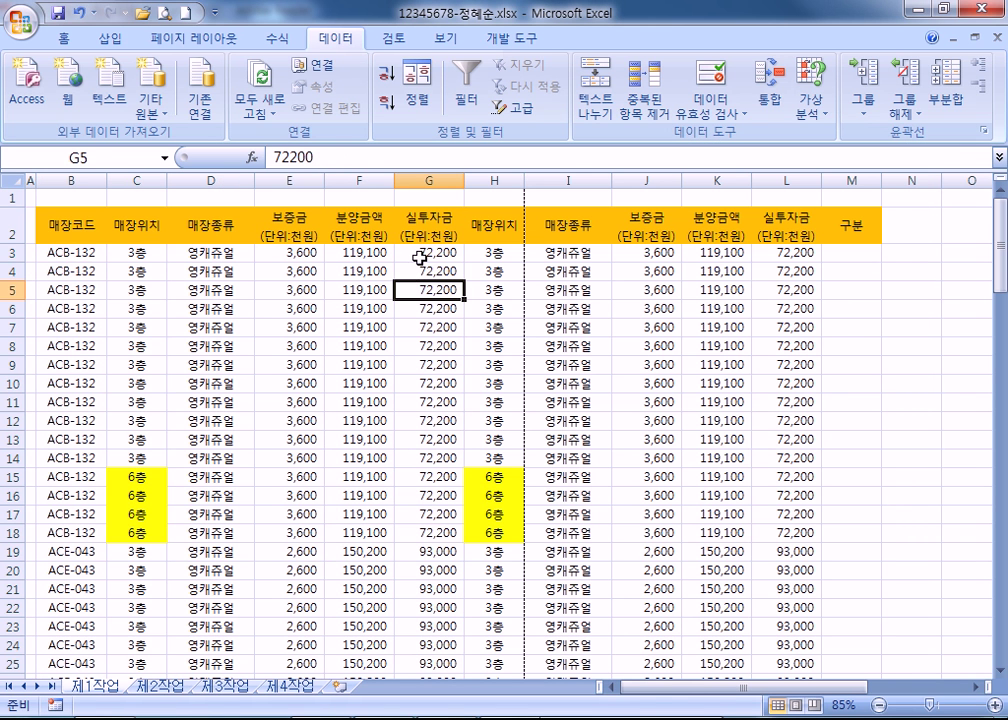
Delete the 72,200 and 3층 values from cells G3 and H3, then compare them against G4.
left_click(458, 253)
left_click_drag(458, 253, 493, 251)
key("Delete")
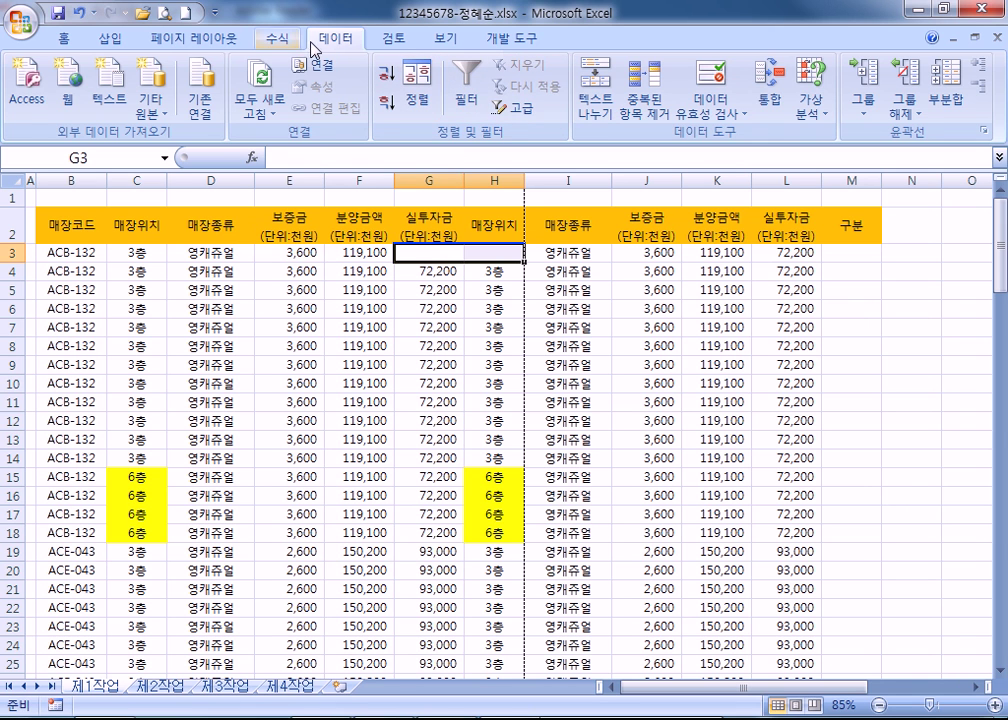
left_click(63, 38)
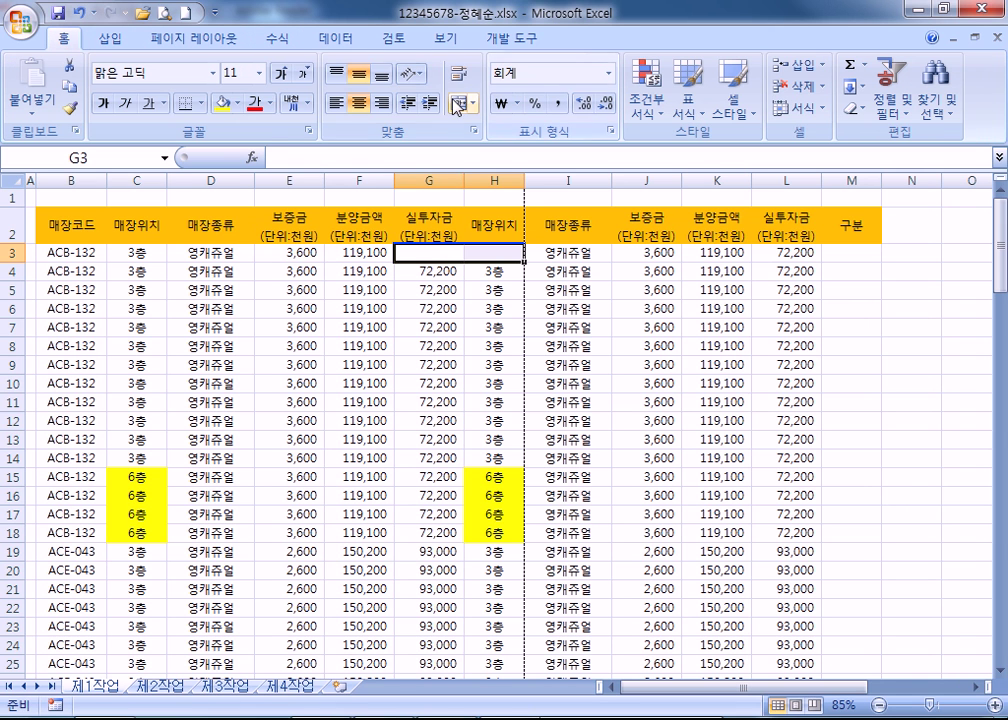
left_click(441, 270)
left_click(436, 250)
left_click(441, 270)
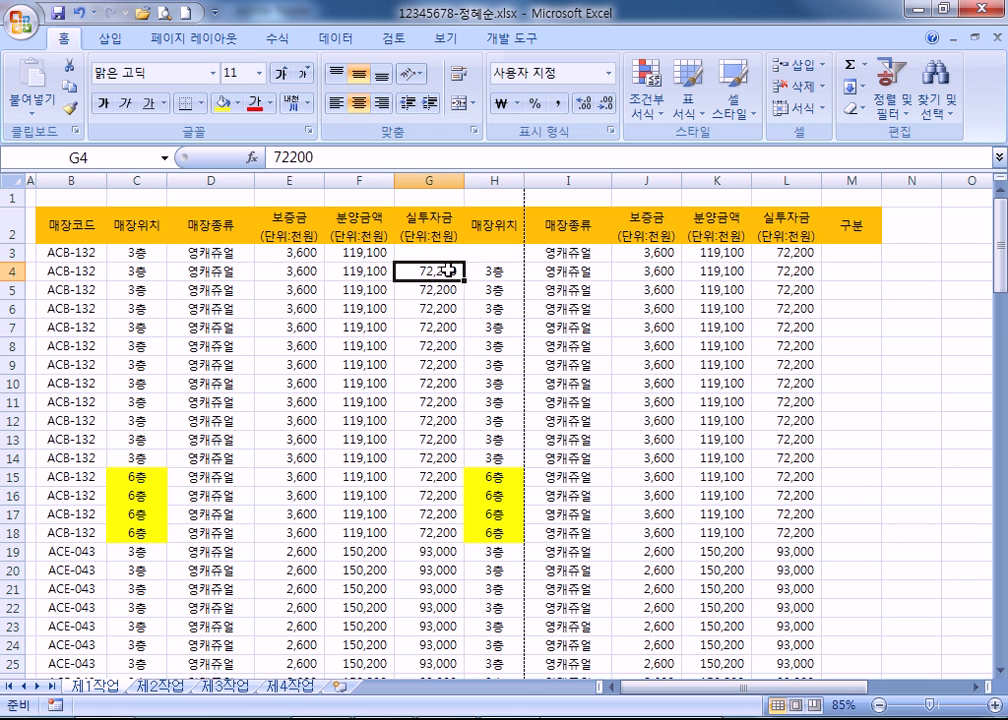
left_click(441, 253)
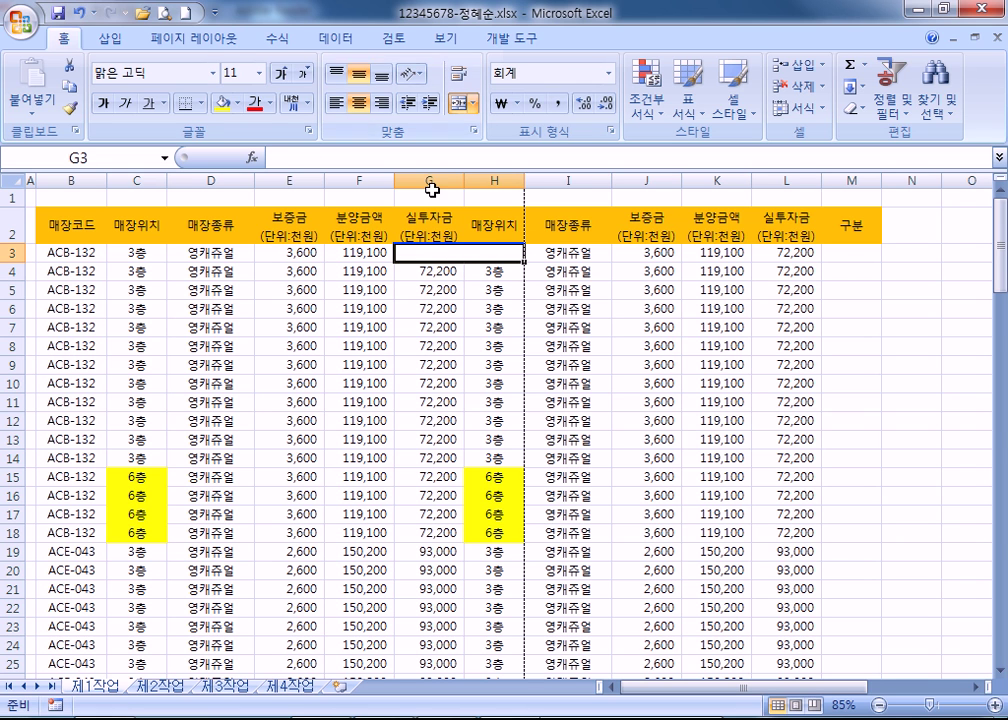
Try sorting the table again from the 실투자금 header and dismiss the merged-cells error.
left_click(425, 218)
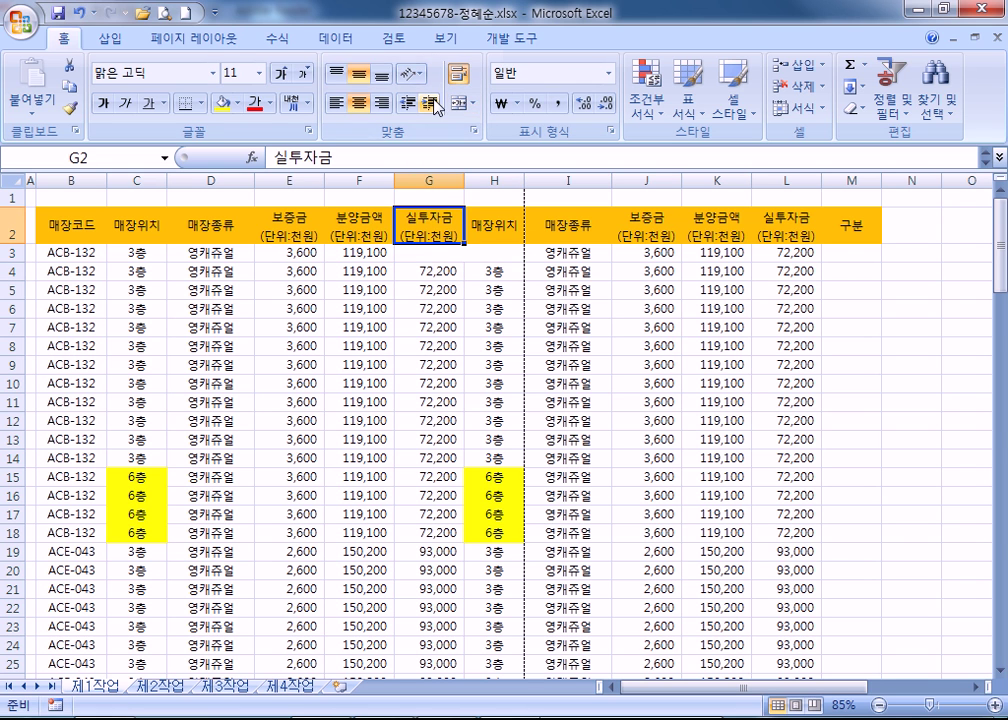
left_click(335, 38)
left_click(386, 72)
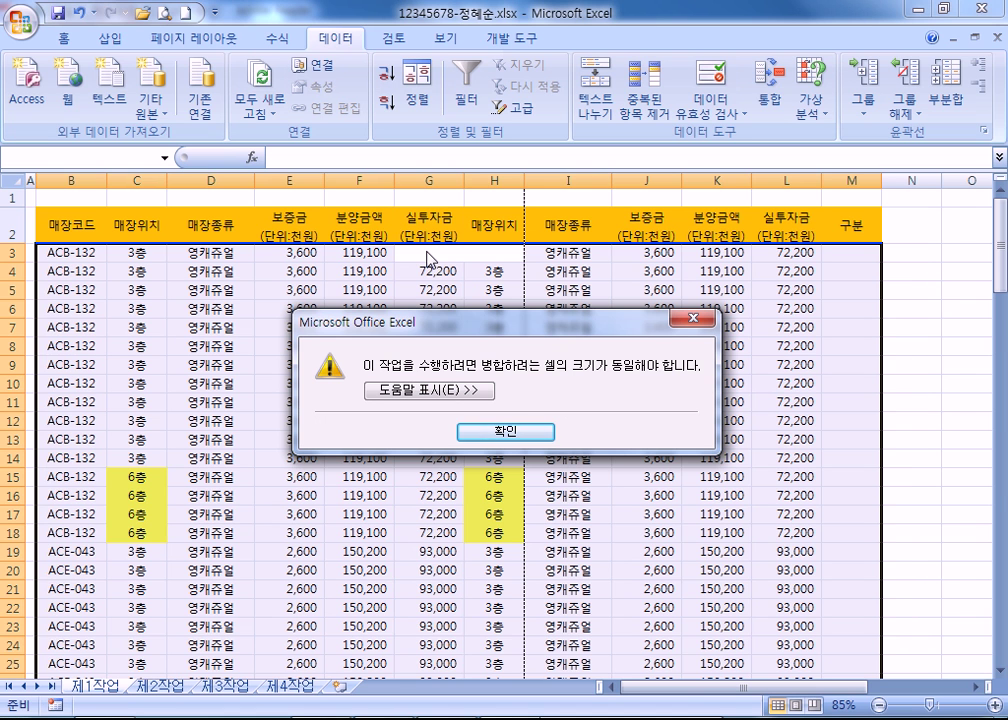
left_click(510, 434)
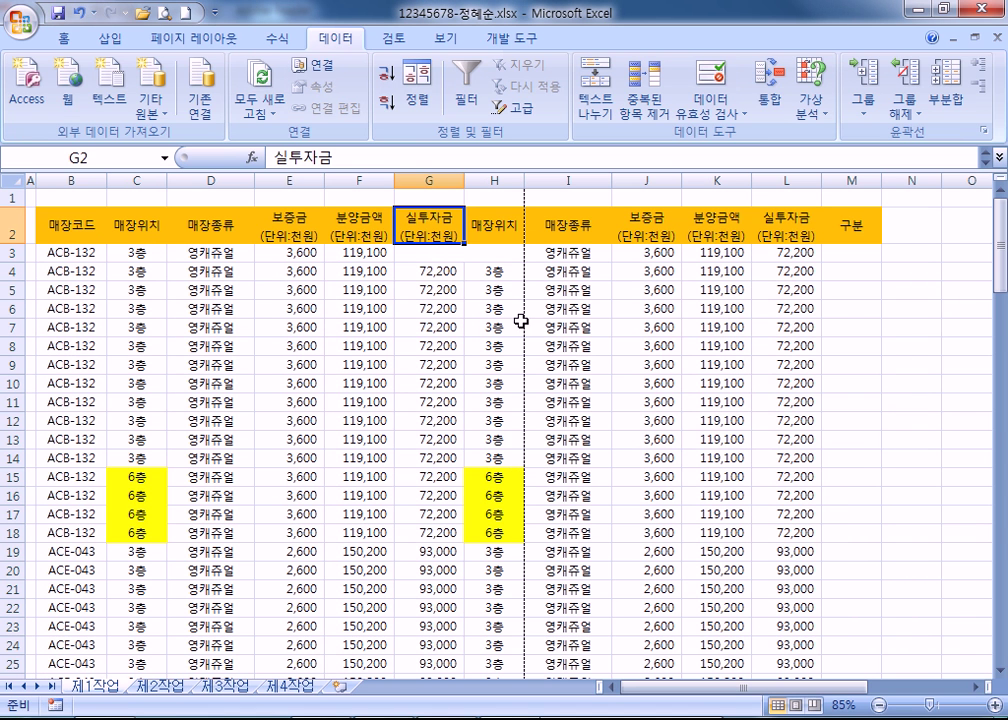
left_click(420, 271)
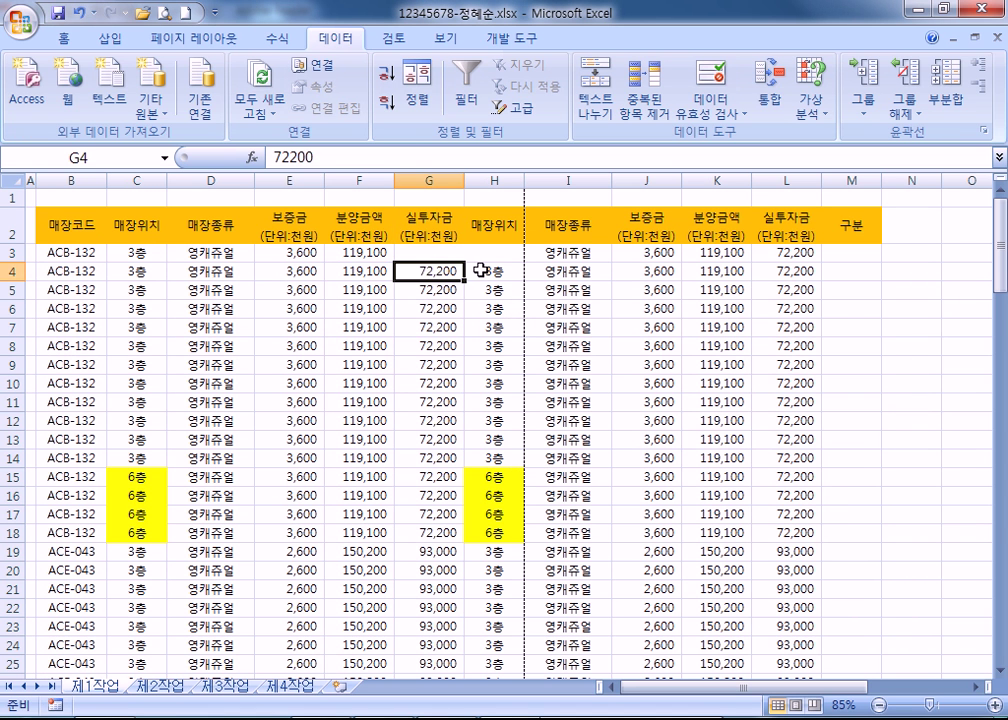
left_click(481, 269)
left_click(448, 252)
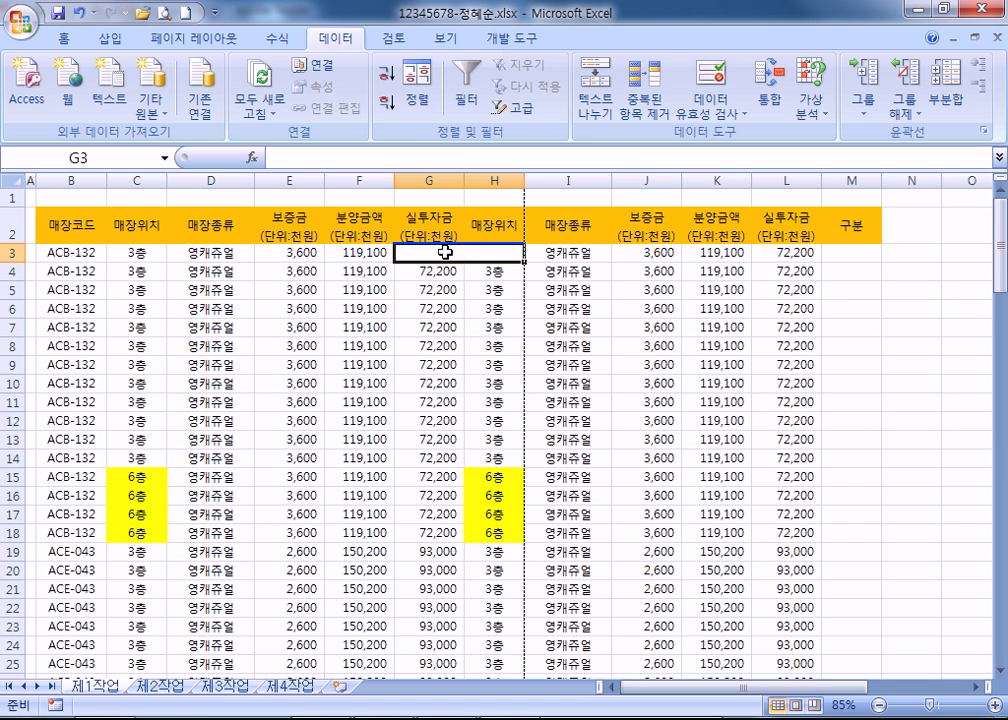
Turn on AutoFilter for the store table's header row.
left_click(480, 80)
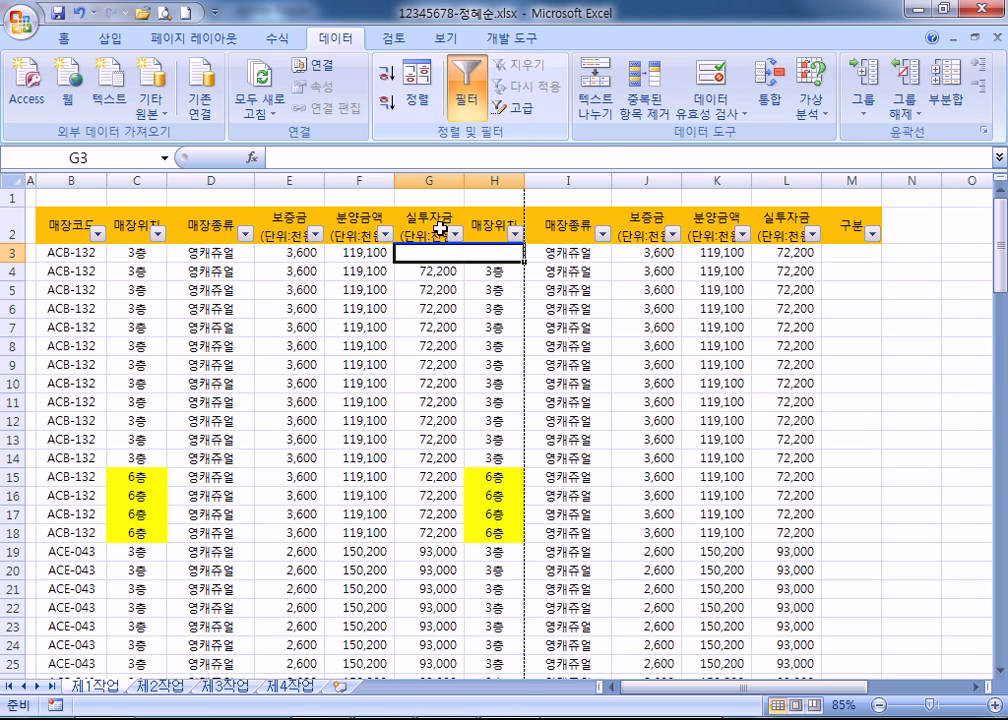
left_click(409, 309)
scroll(396, 330, "up", 2)
scroll(394, 330, "up", 2)
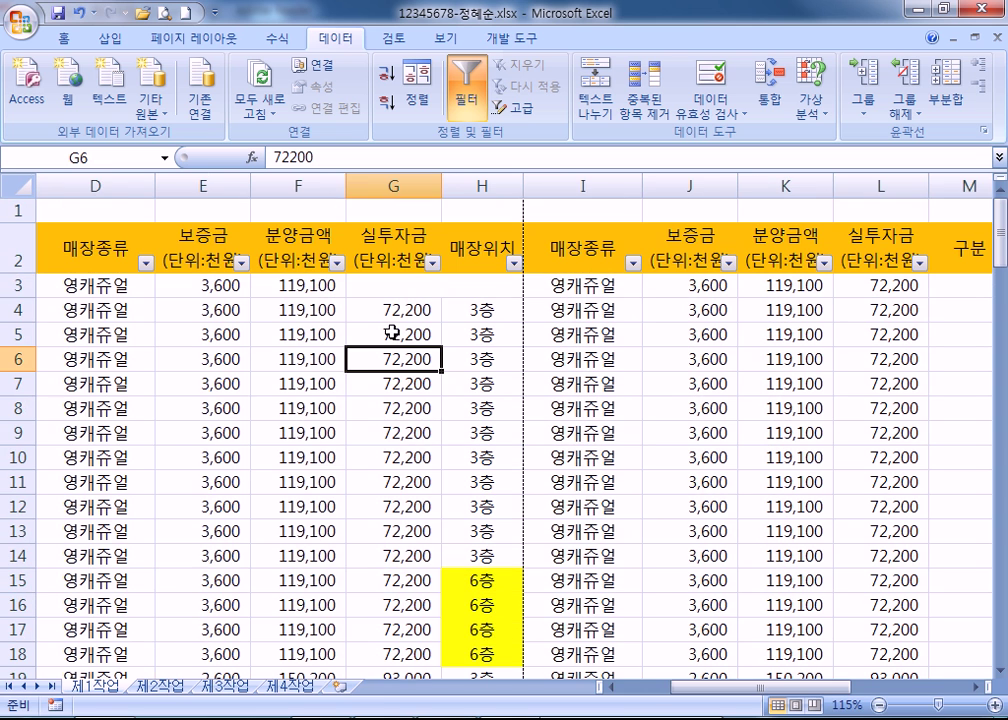
left_click(432, 263)
left_click(132, 271)
Filter the 매장종류 column to show only 영캐쥬얼 stores.
left_click(134, 271)
left_click(146, 263)
left_click(62, 428)
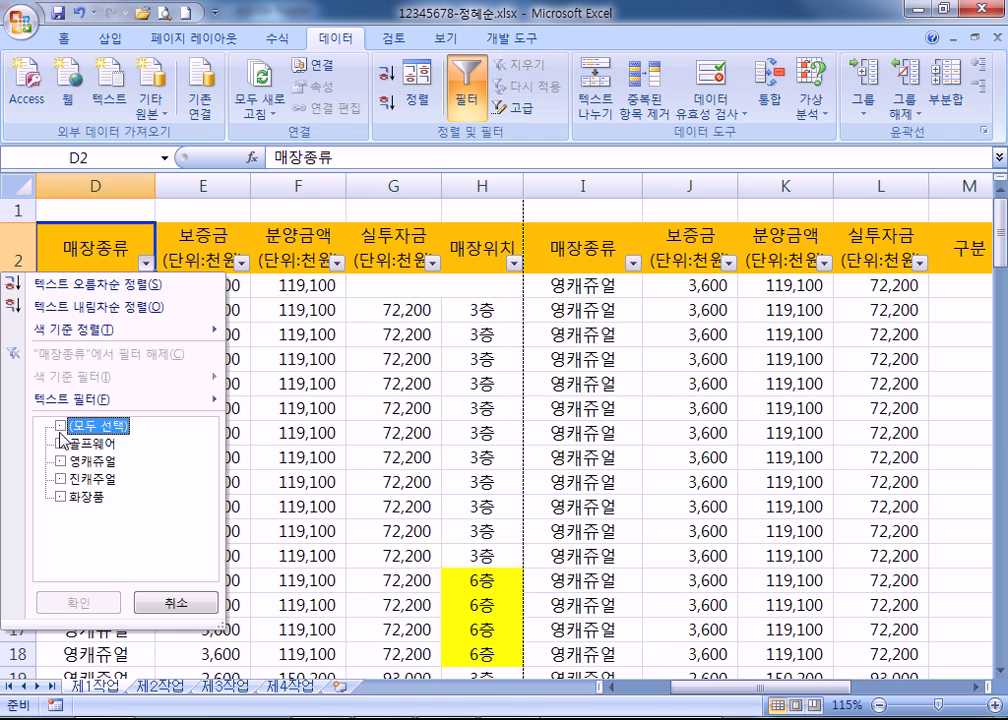
left_click(60, 461)
left_click(78, 603)
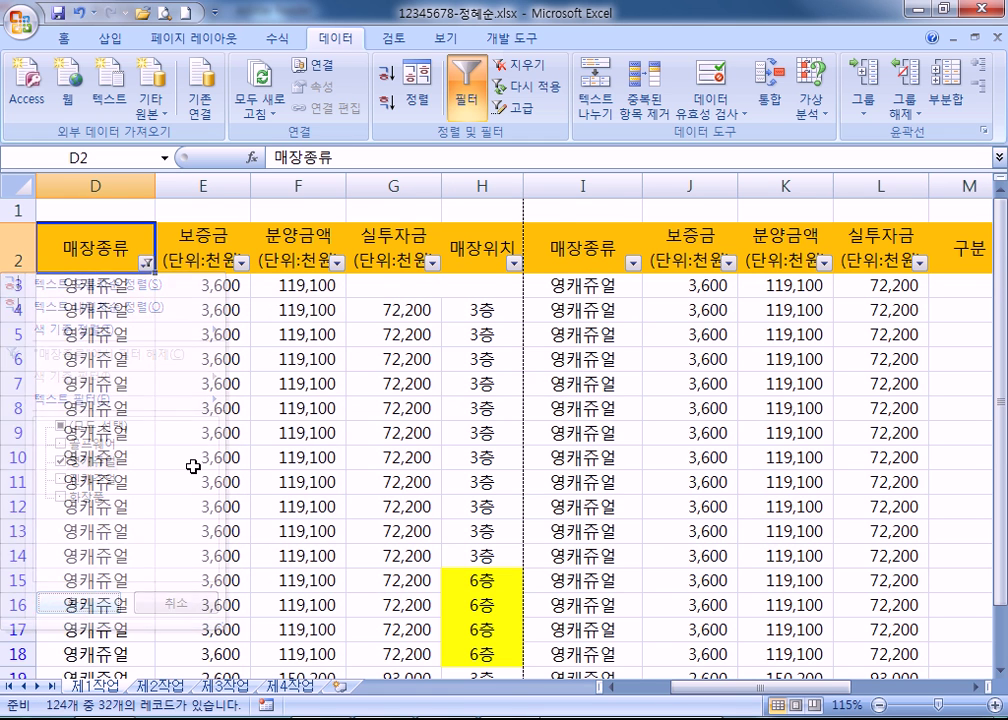
scroll(193, 462, "down", 10)
scroll(196, 461, "up", 2)
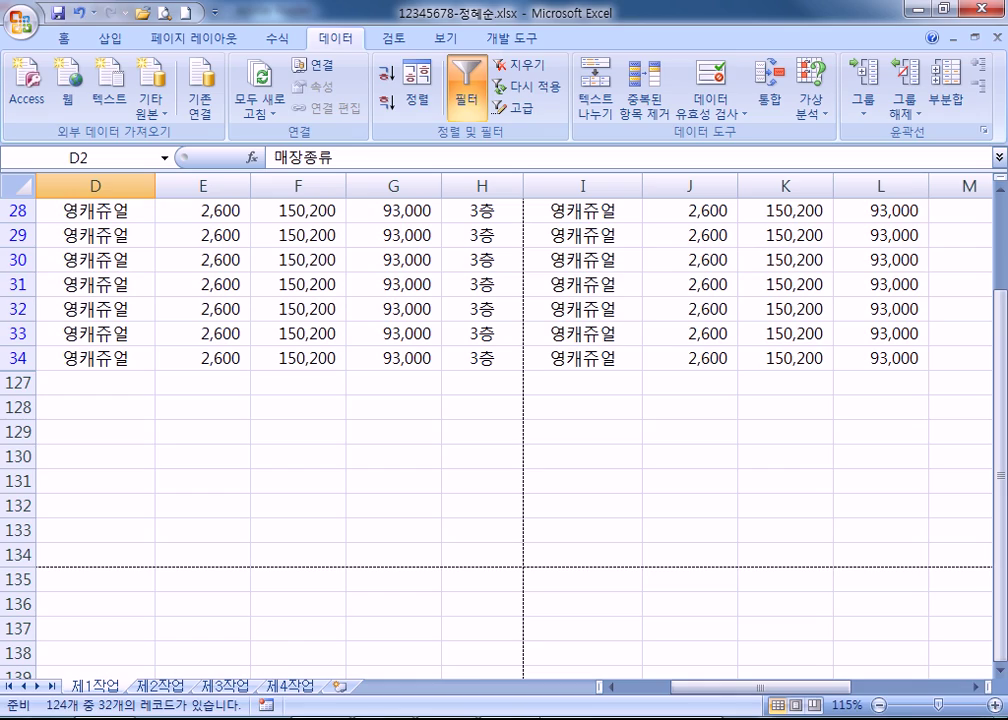
Switch to the study notes PDF in Adobe Reader and scroll through the sort notes.
key("alt+Tab")
scroll(390, 420, "down", 8)
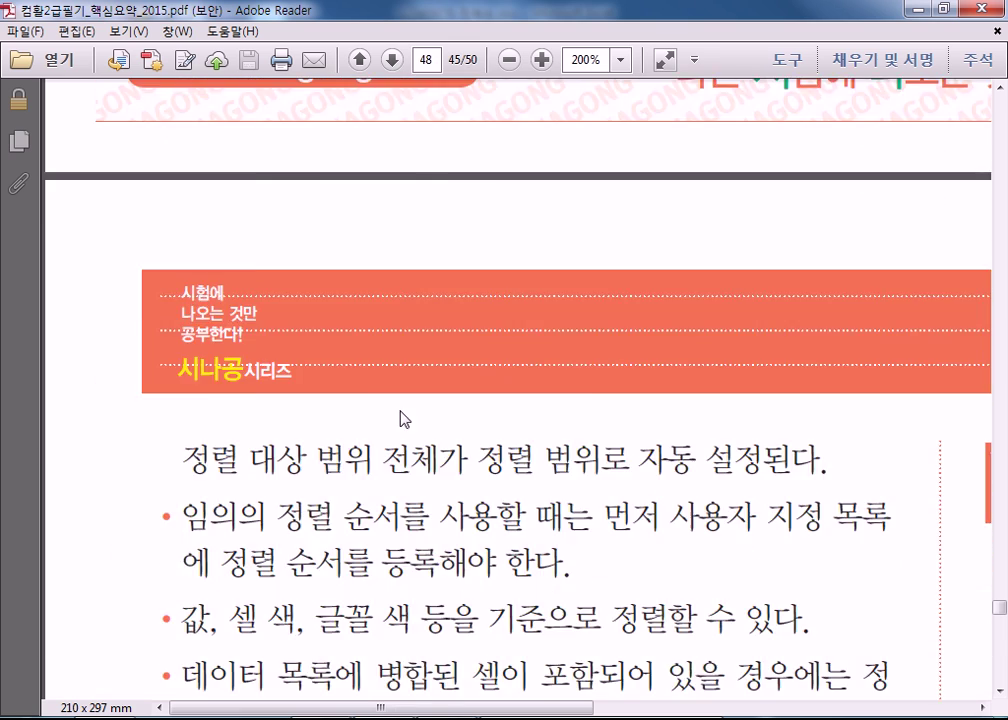
scroll(405, 419, "down", 14)
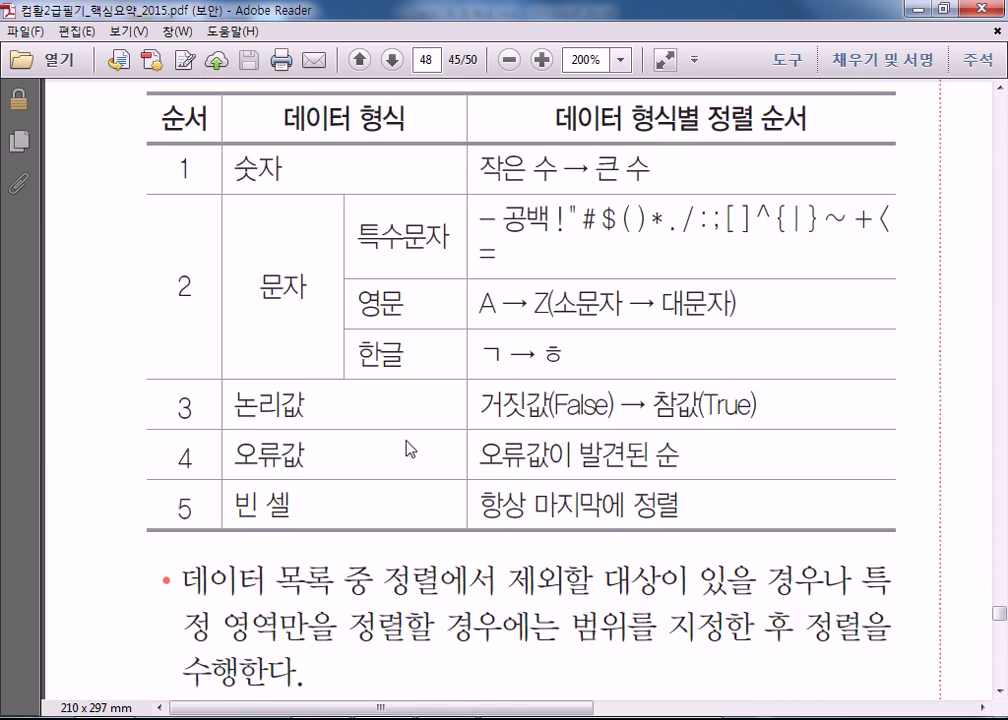
scroll(408, 440, "down", 15)
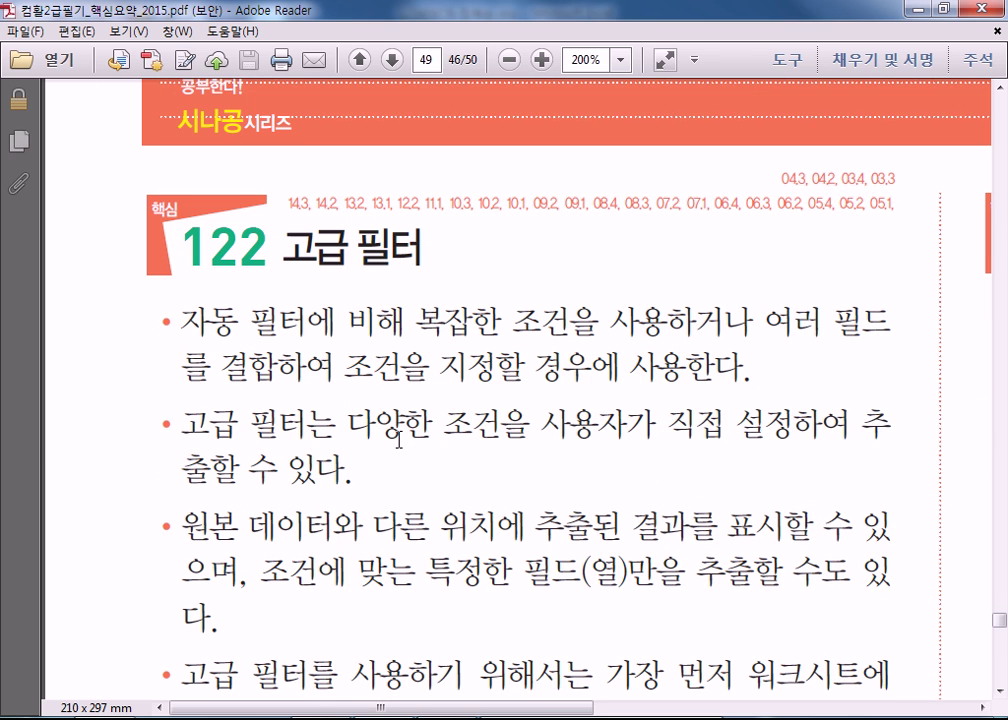
scroll(399, 440, "up", 1)
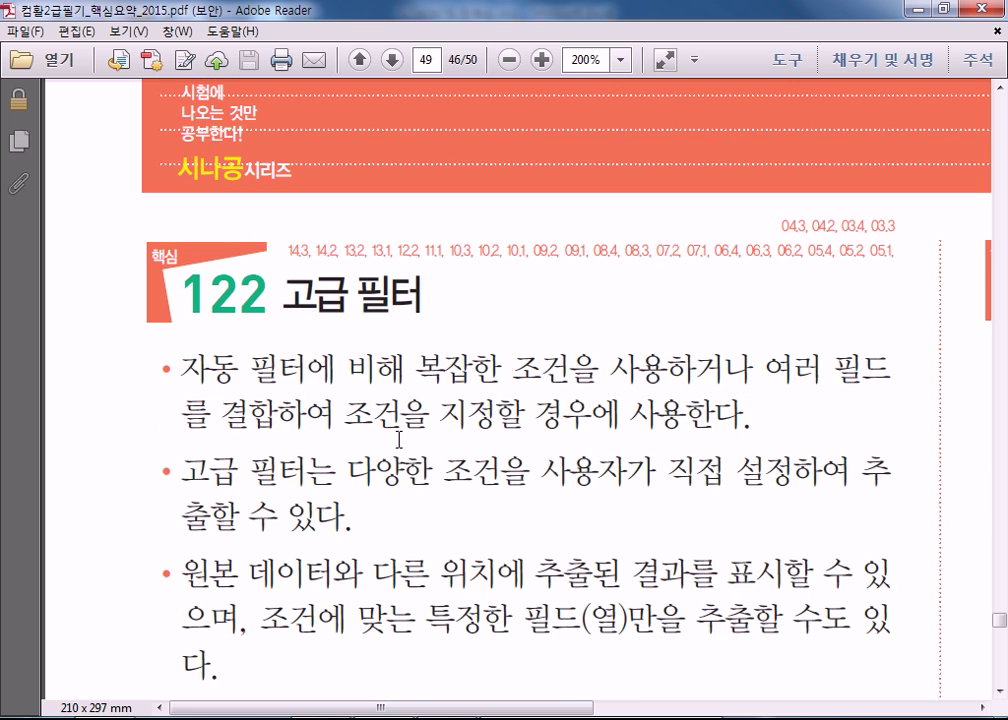
scroll(400, 445, "down", 2)
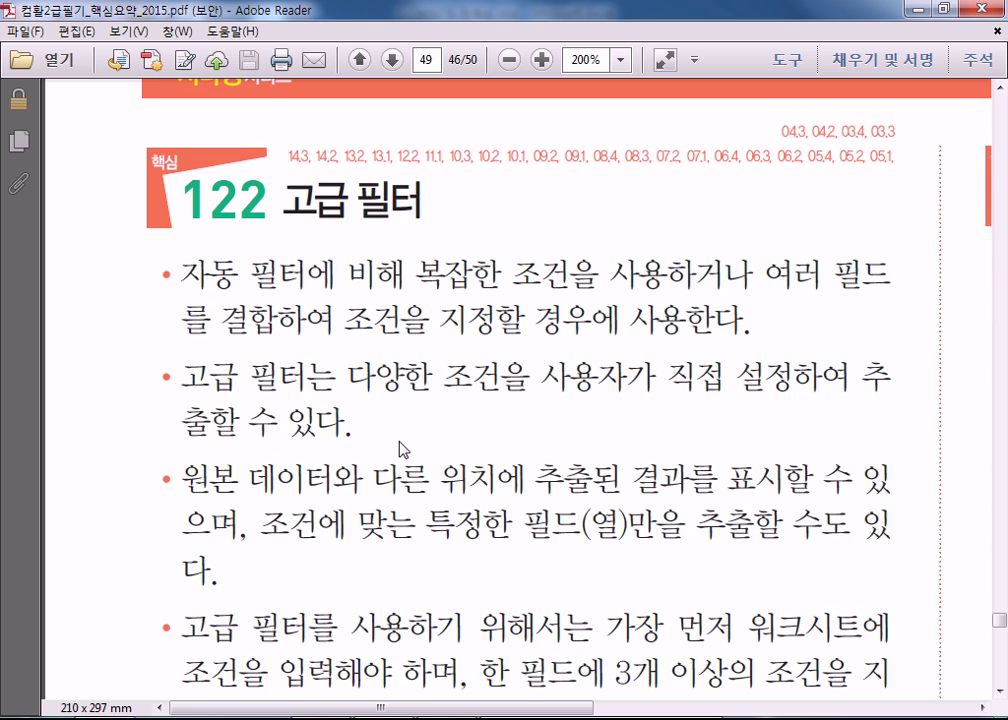
scroll(400, 449, "down", 3)
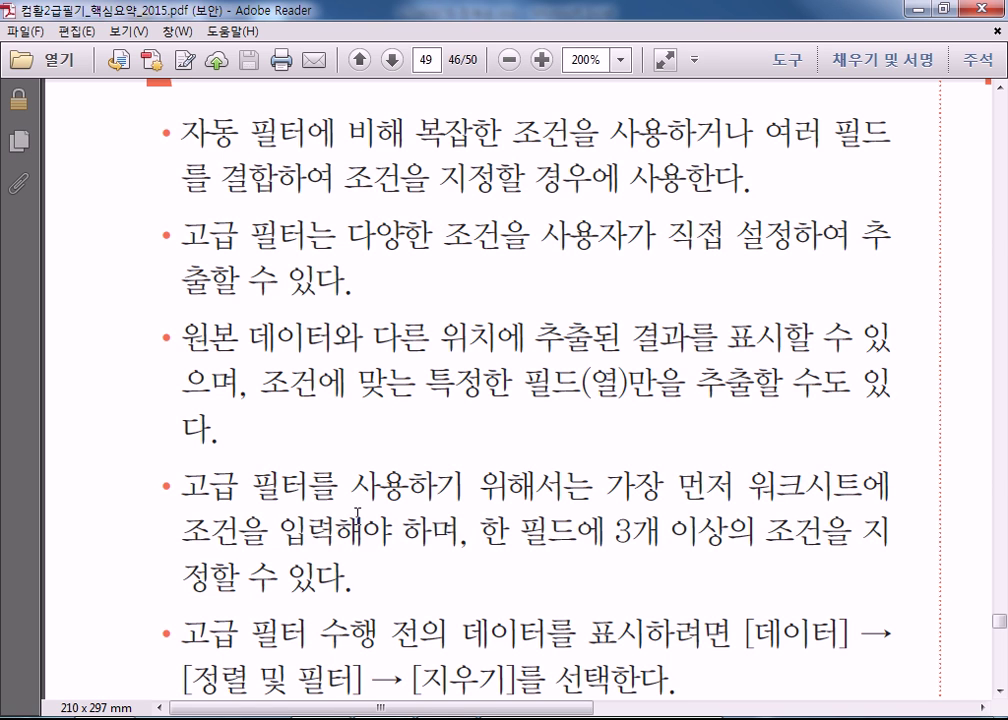
scroll(355, 510, "down", 2)
Mark the sentence about entering criteria first, then read down to the AND/OR condition table.
left_click_drag(198, 392, 395, 445)
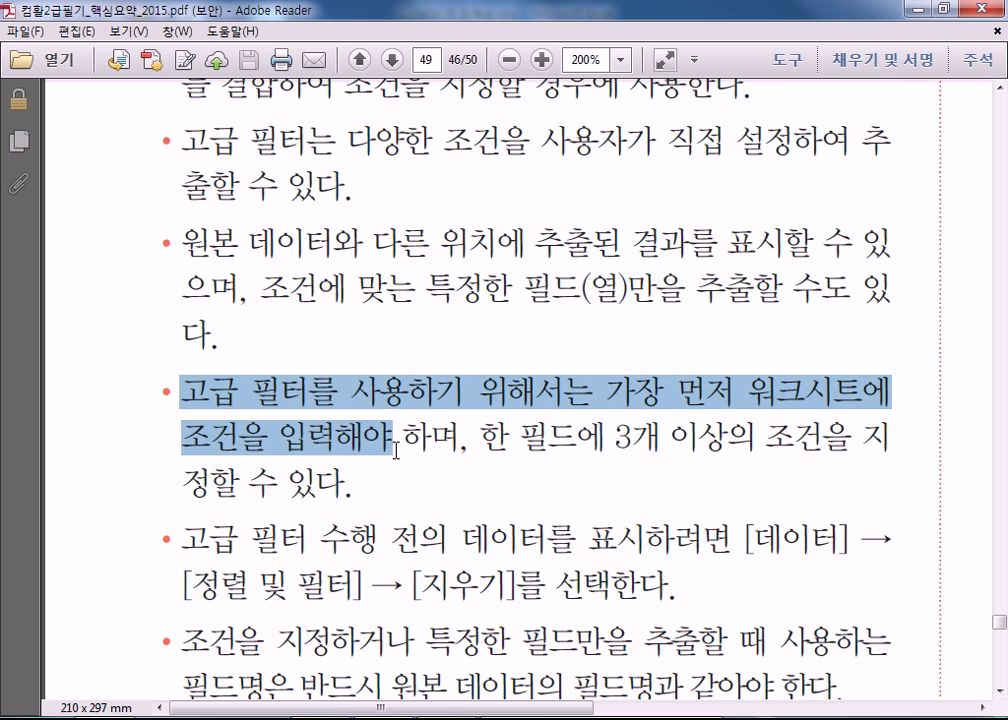
left_click(400, 510)
scroll(313, 545, "down", 4)
scroll(313, 545, "down", 3)
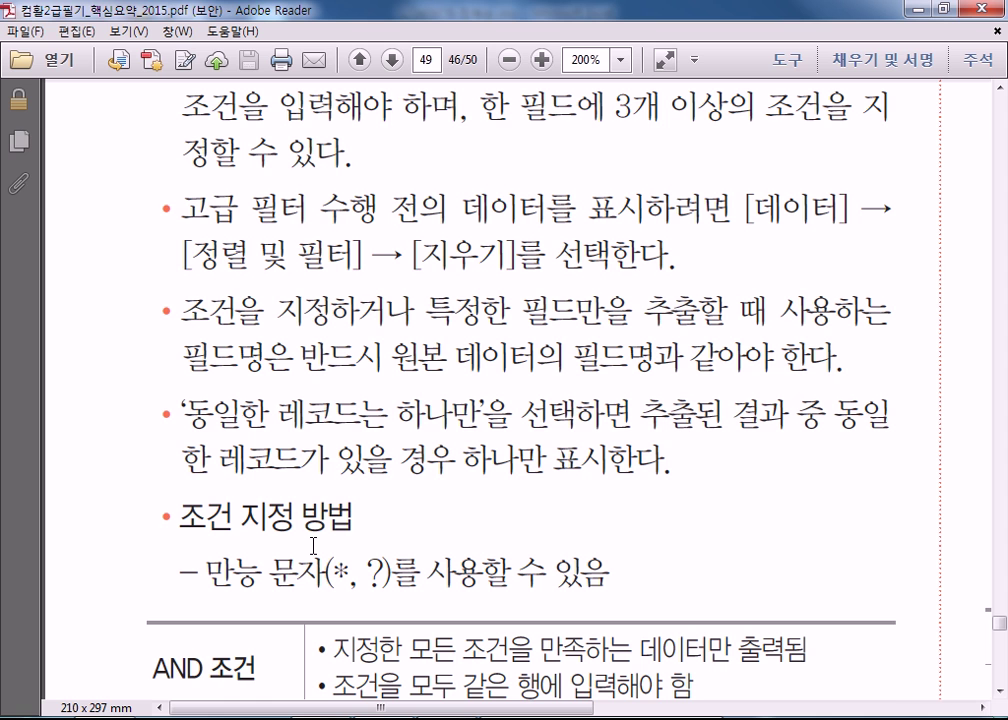
scroll(353, 463, "down", 3)
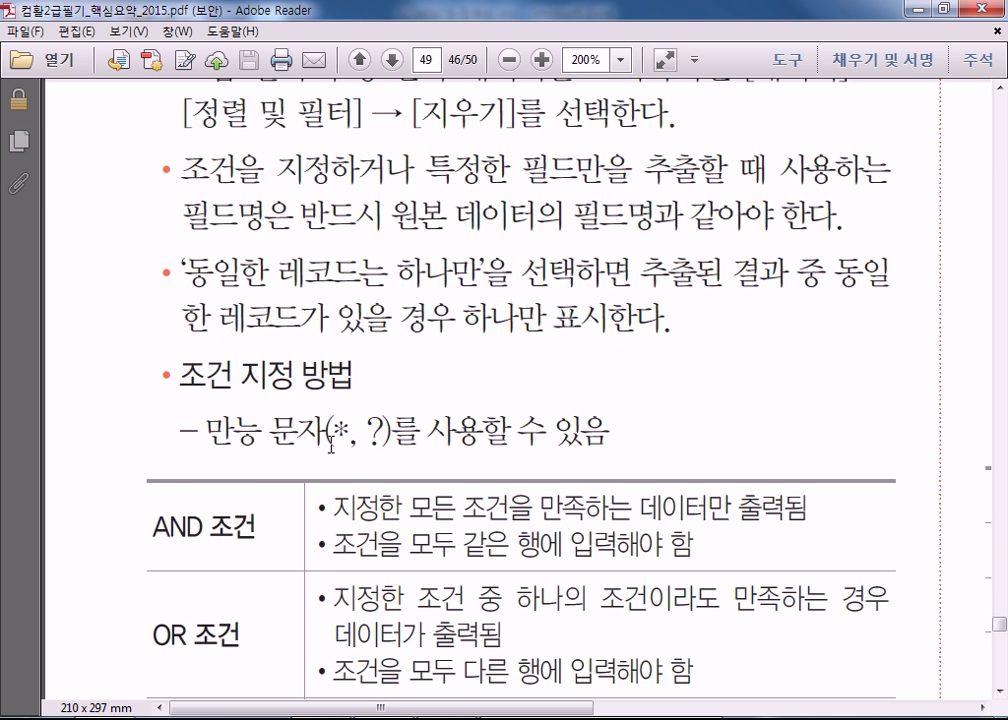
scroll(331, 448, "down", 3)
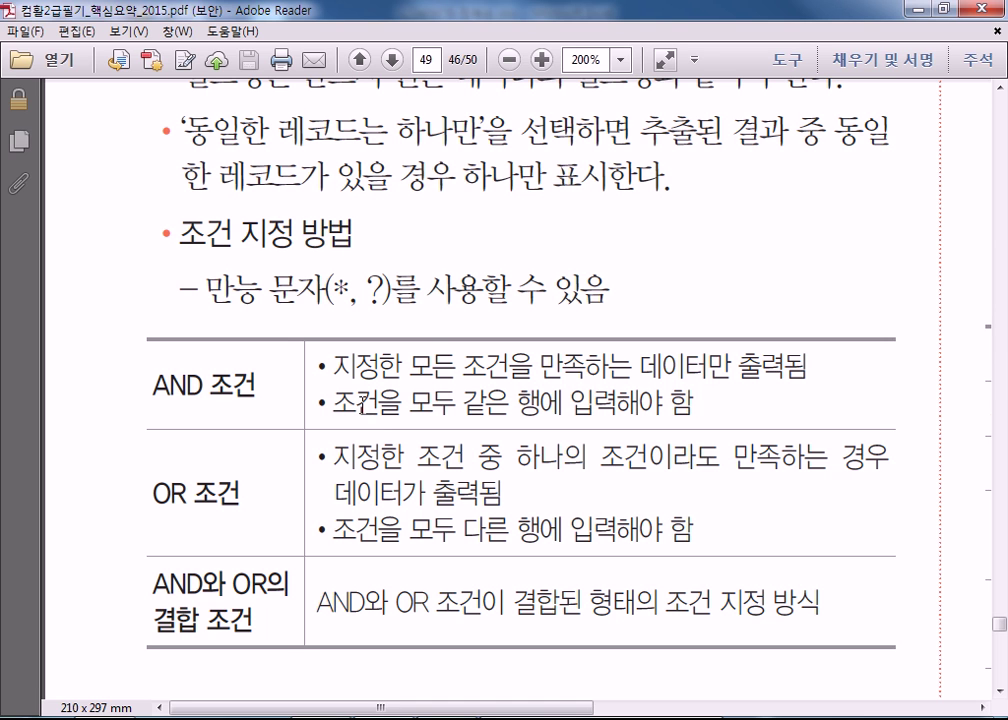
Mark and unmark the AND-condition rule, then scroll down toward section 123.
left_click_drag(315, 407, 607, 411)
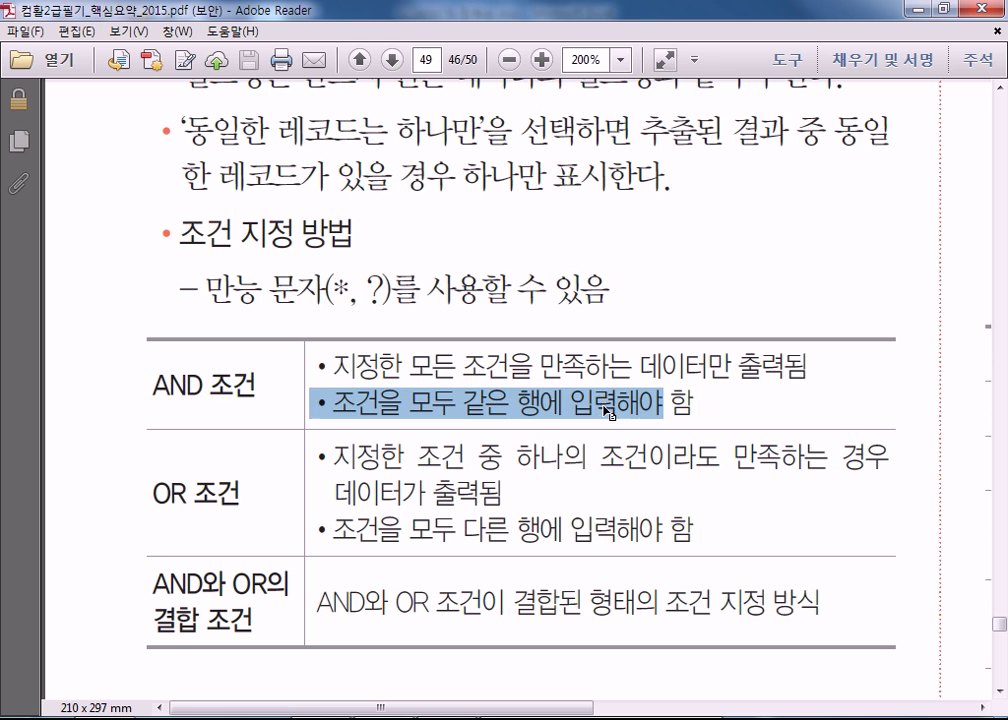
left_click(596, 418)
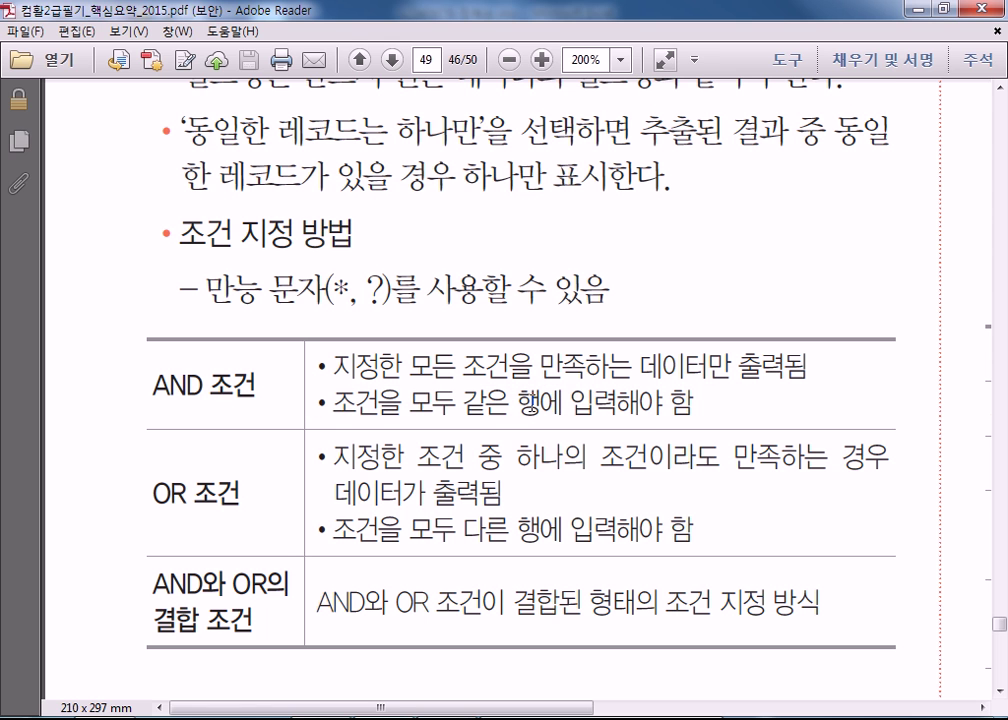
scroll(513, 488, "down", 3)
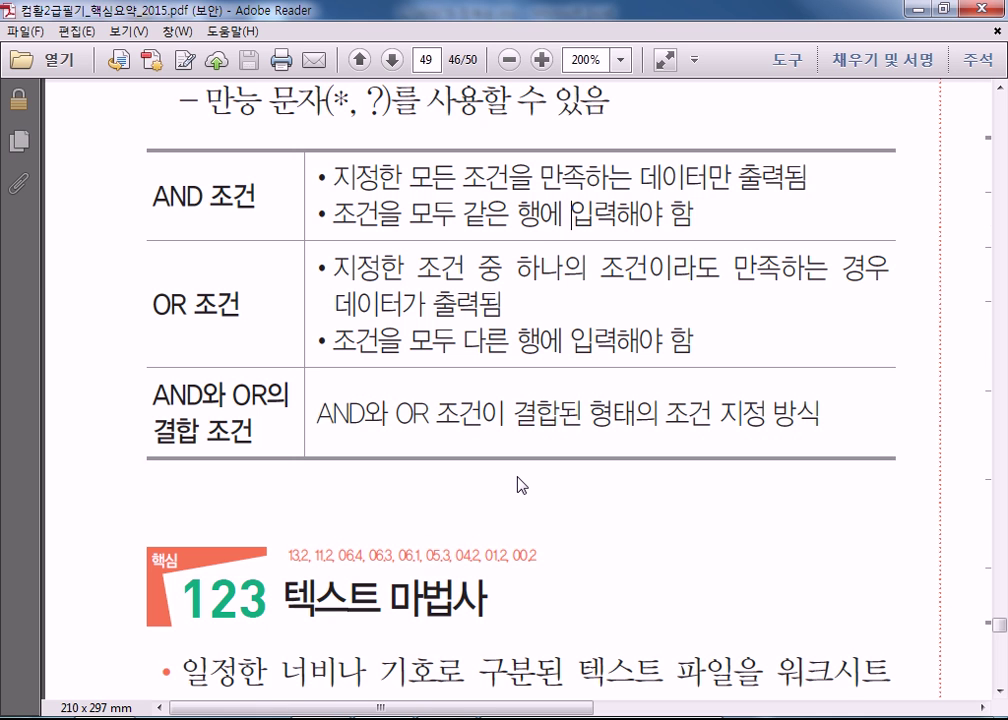
scroll(517, 486, "down", 5)
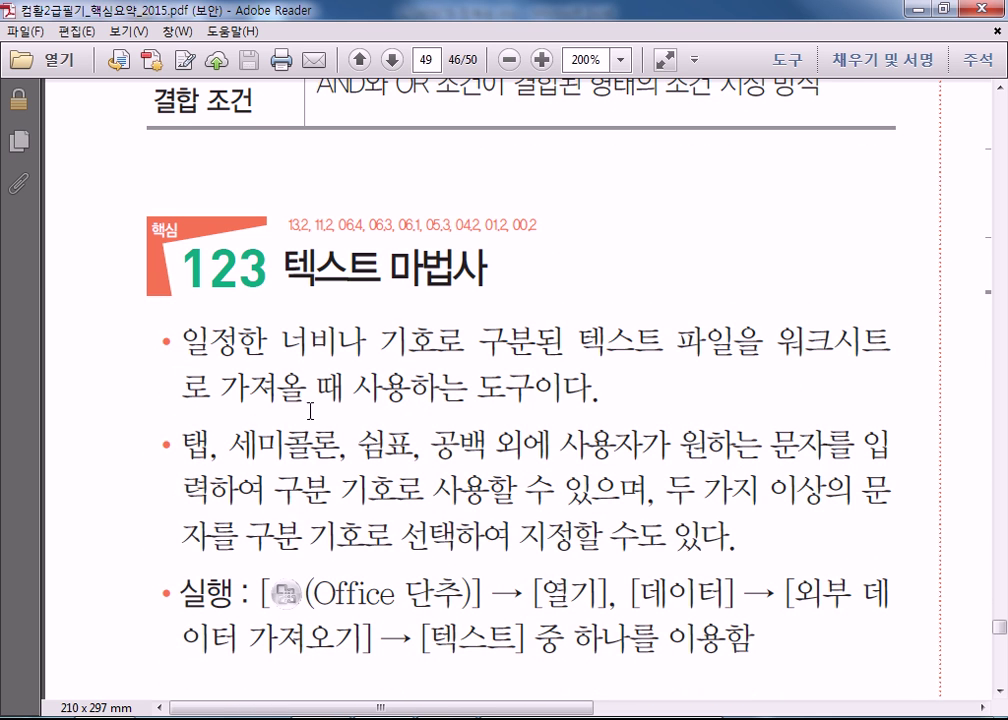
left_click(183, 343)
Read down to page 50, then come back up to the 부분합 dialog options table on page 49.
mouse_move(540, 716)
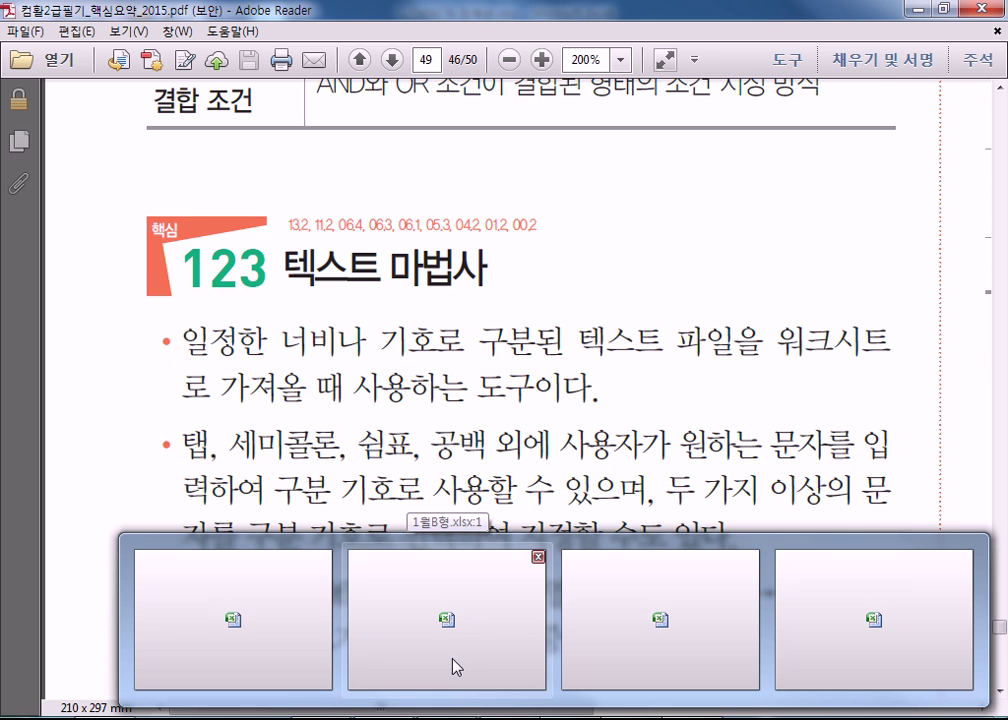
scroll(349, 514, "down", 2)
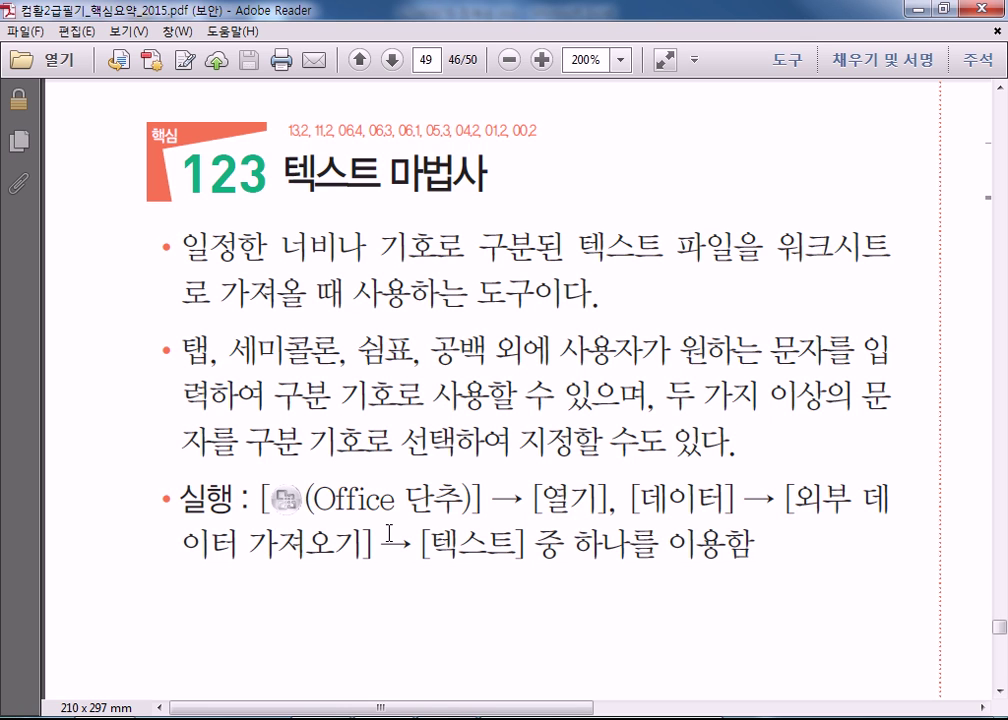
scroll(392, 543, "down", 3)
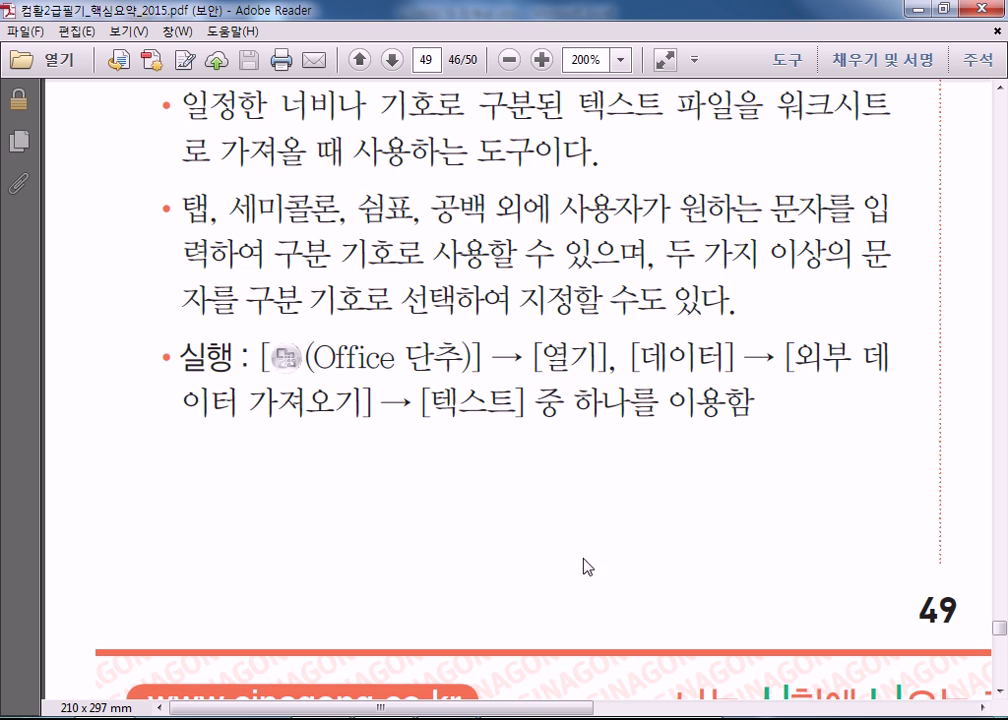
left_click_drag(513, 709, 877, 709)
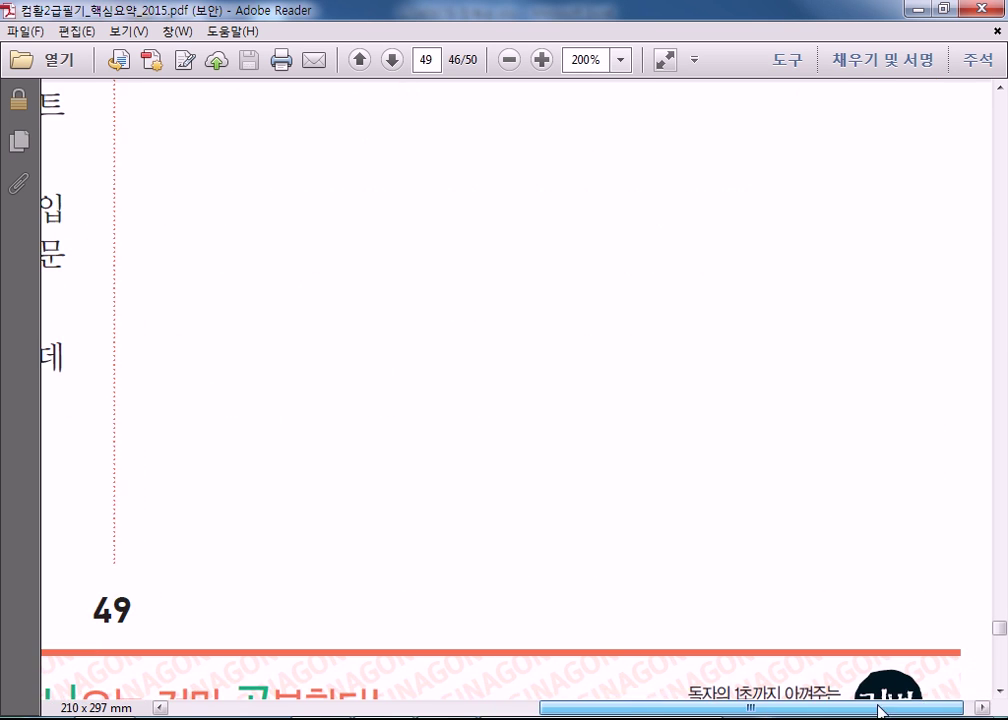
scroll(518, 632, "down", 5)
scroll(518, 632, "down", 5)
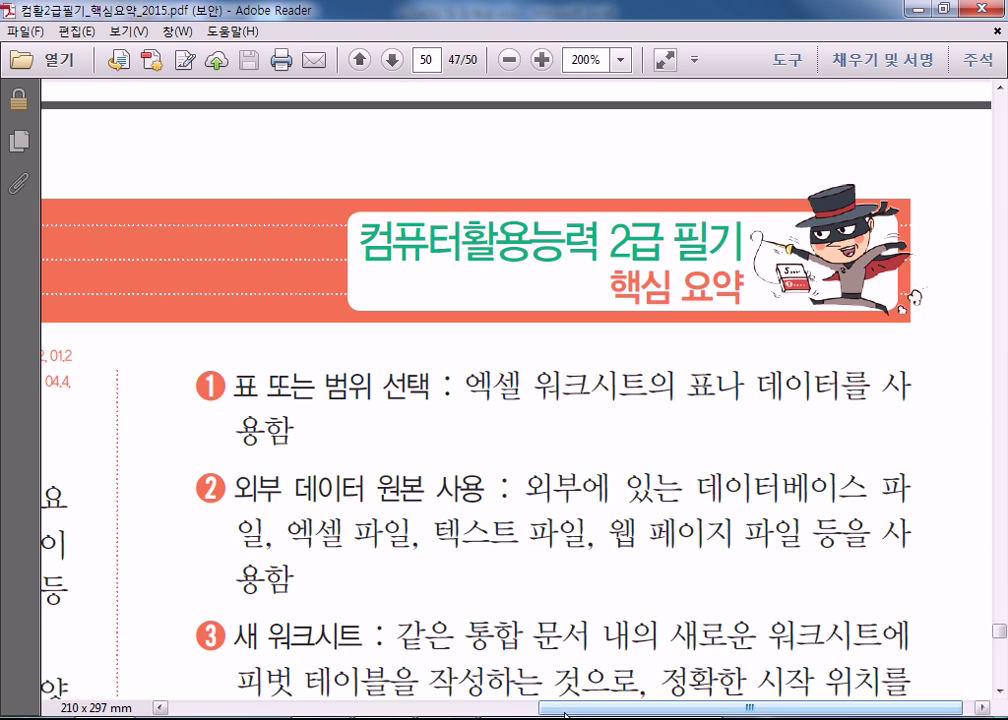
scroll(560, 612, "up", 10)
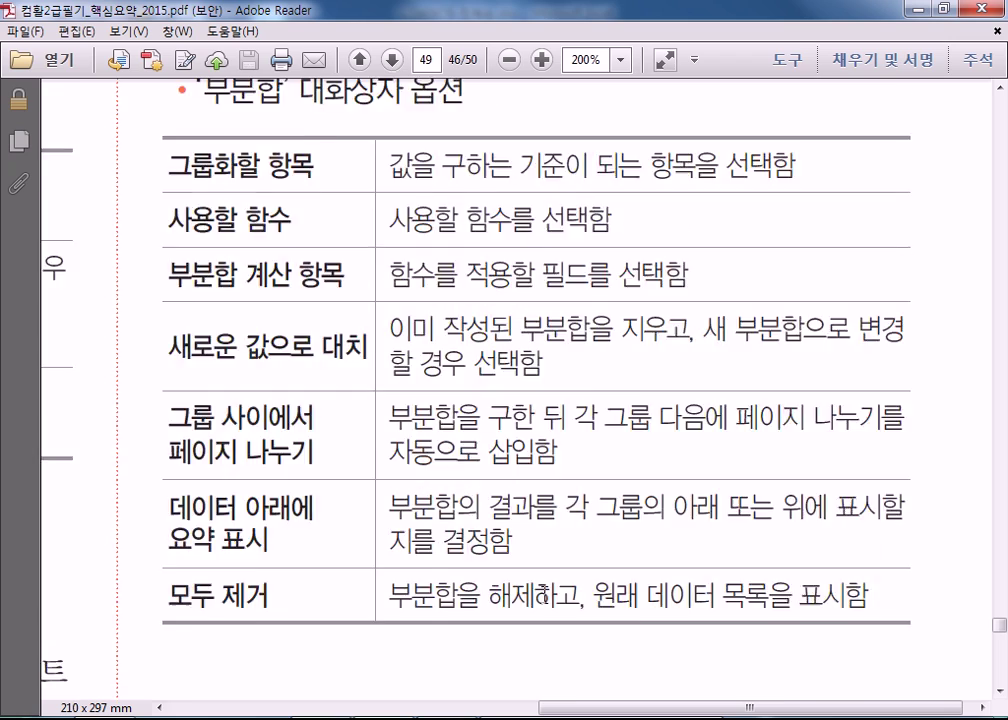
Go up to the 124 부분합 heading, then read down to the bullet on nested subtotals.
scroll(545, 597, "up", 10)
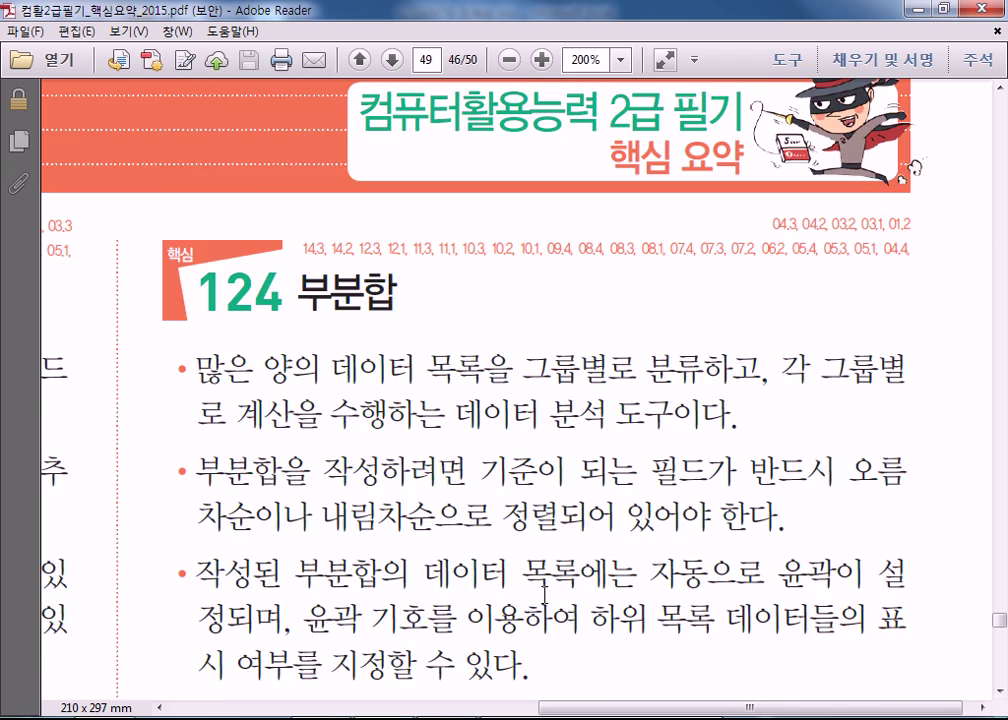
left_click(508, 372)
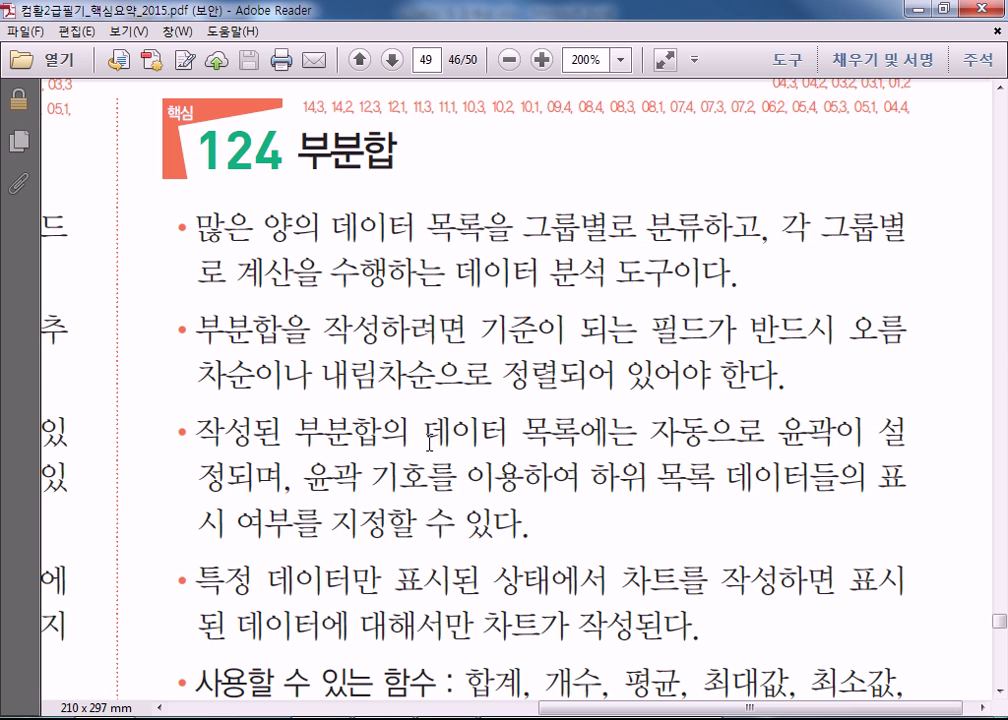
scroll(413, 434, "down", 3)
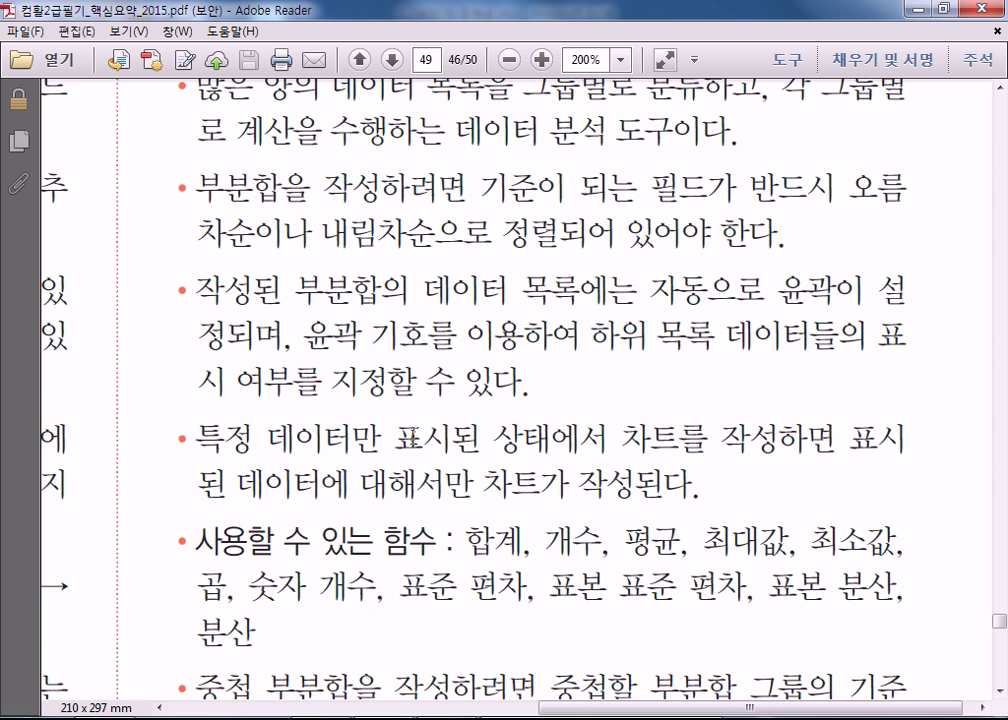
scroll(412, 432, "up", 2)
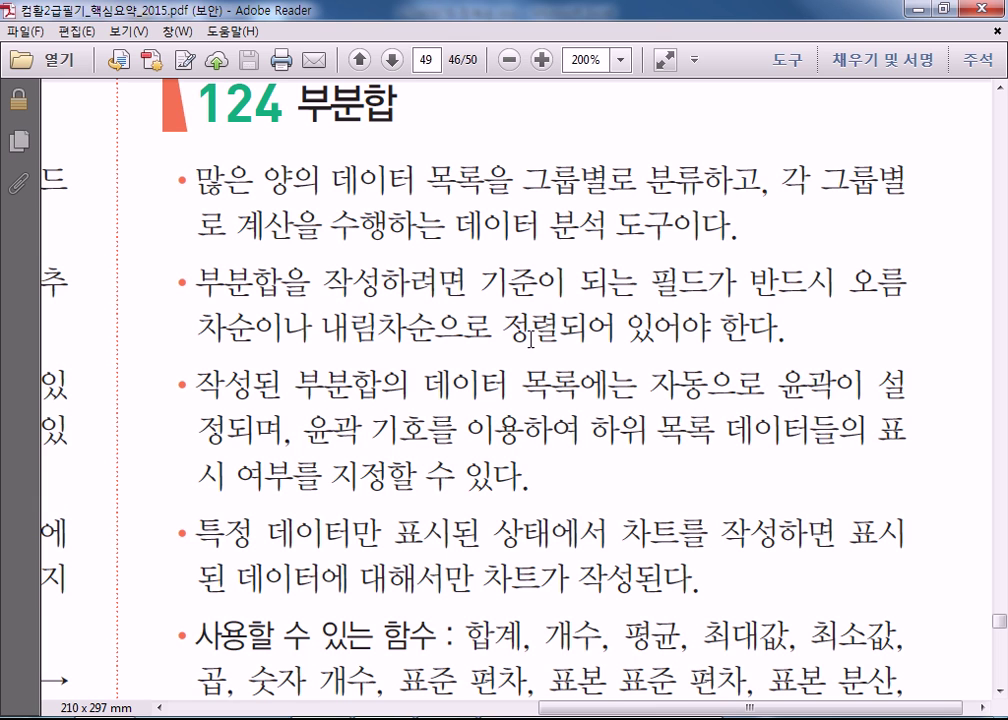
scroll(509, 497, "down", 1)
scroll(530, 510, "down", 1)
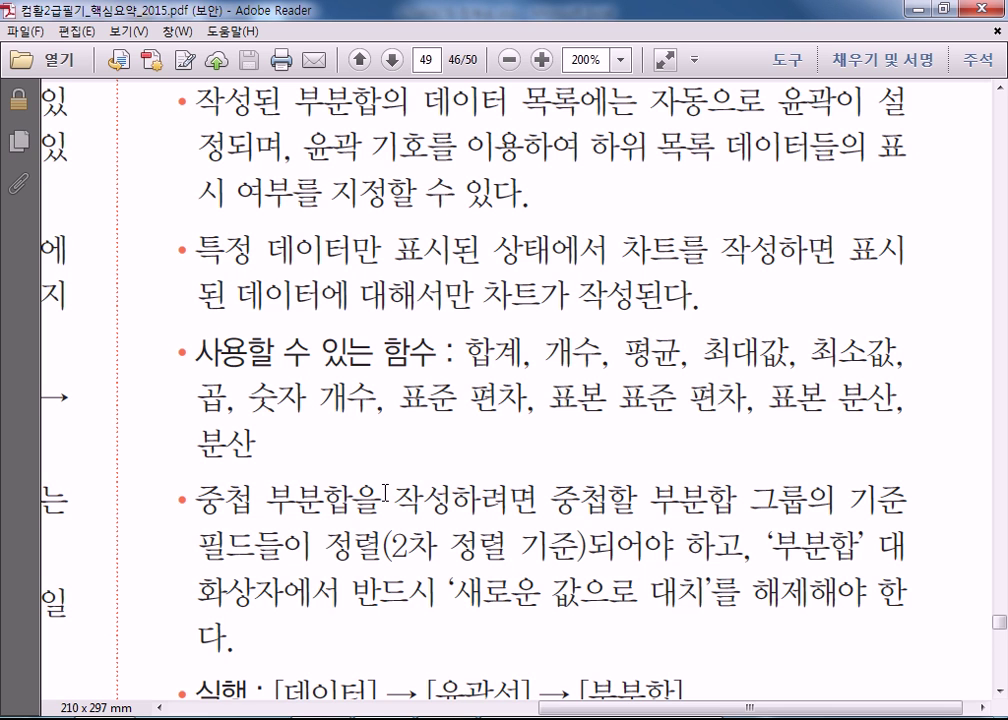
left_click_drag(617, 708, 275, 704)
Read through the 125 피벗 테이블 notes and Create PivotTable figure to page 51's pivot field table.
scroll(277, 568, "down", 5)
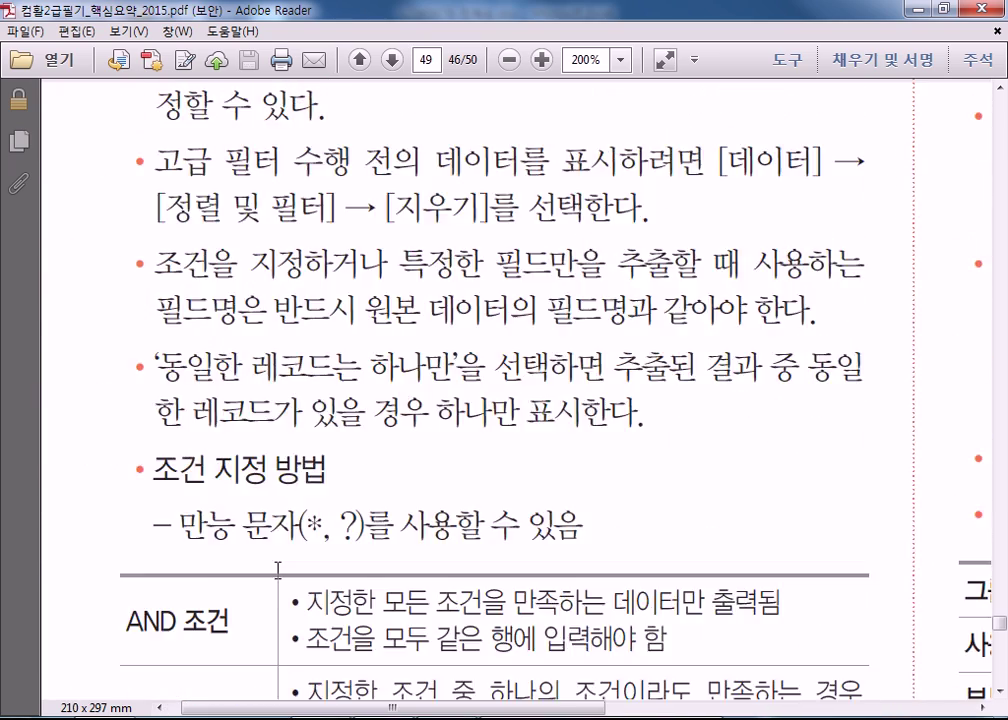
scroll(277, 568, "down", 12)
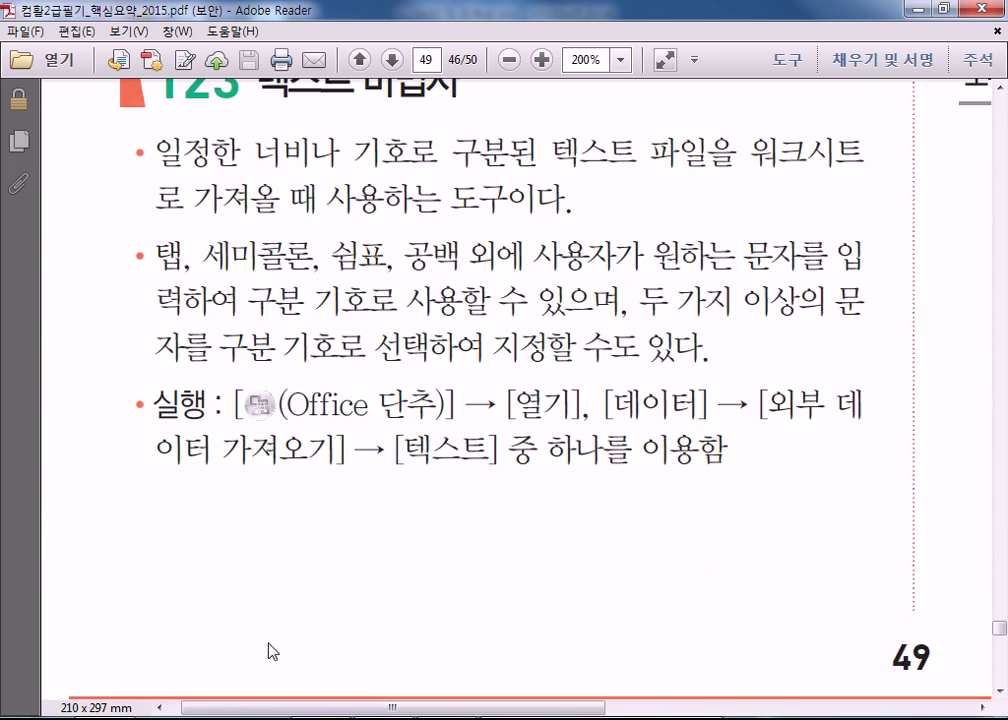
scroll(271, 637, "down", 10)
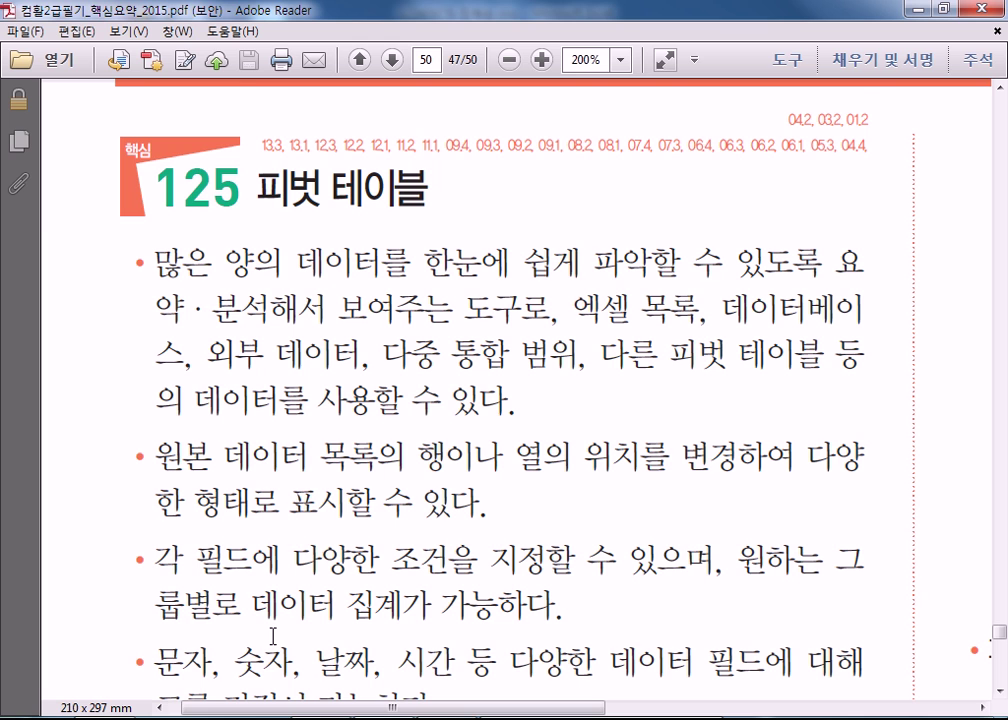
scroll(272, 636, "down", 1)
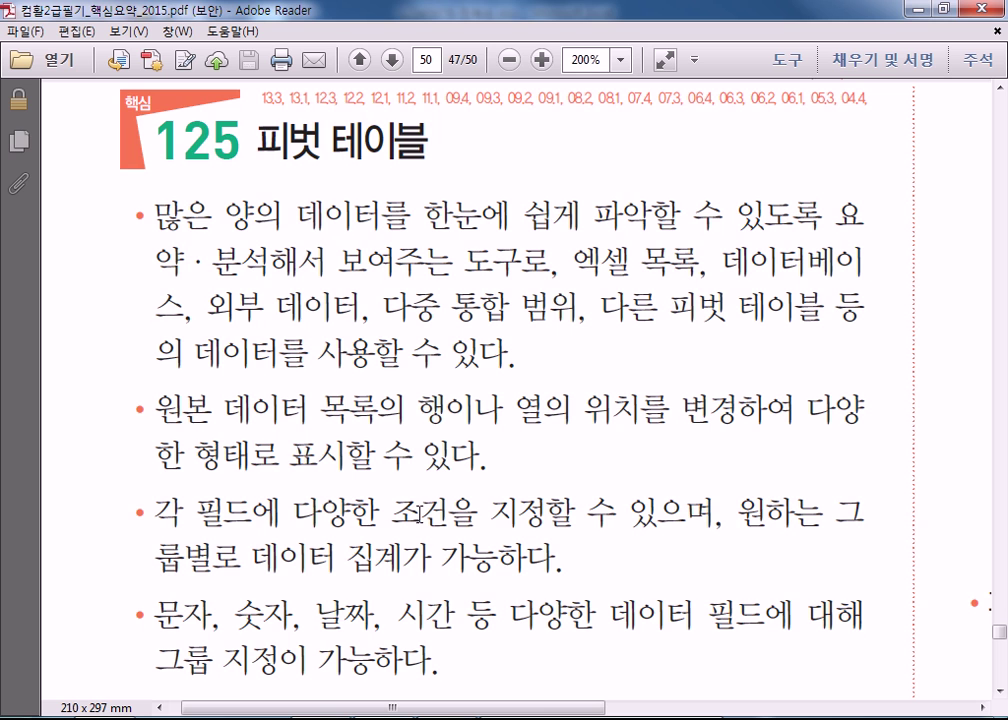
scroll(416, 512, "down", 2)
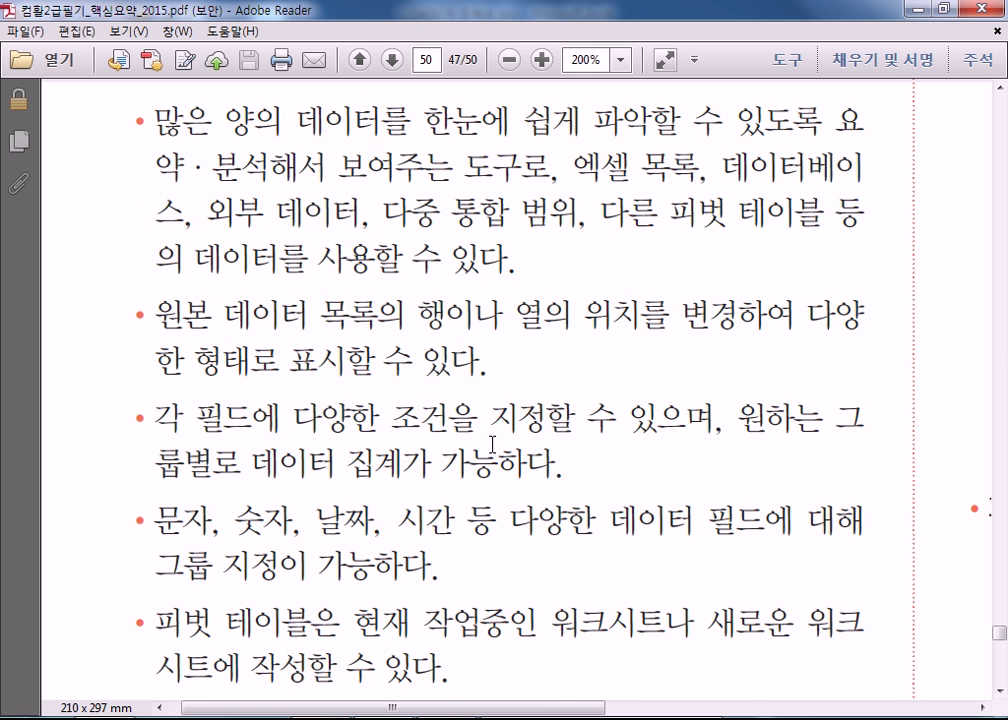
scroll(492, 443, "down", 4)
scroll(411, 569, "down", 4)
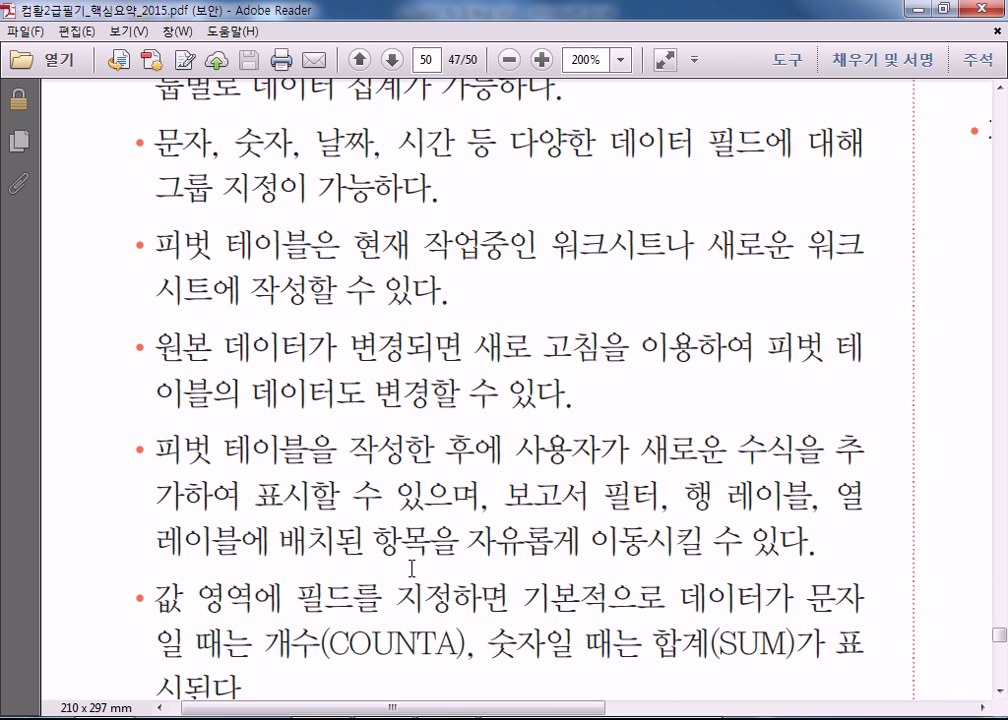
scroll(411, 569, "down", 4)
scroll(411, 574, "down", 12)
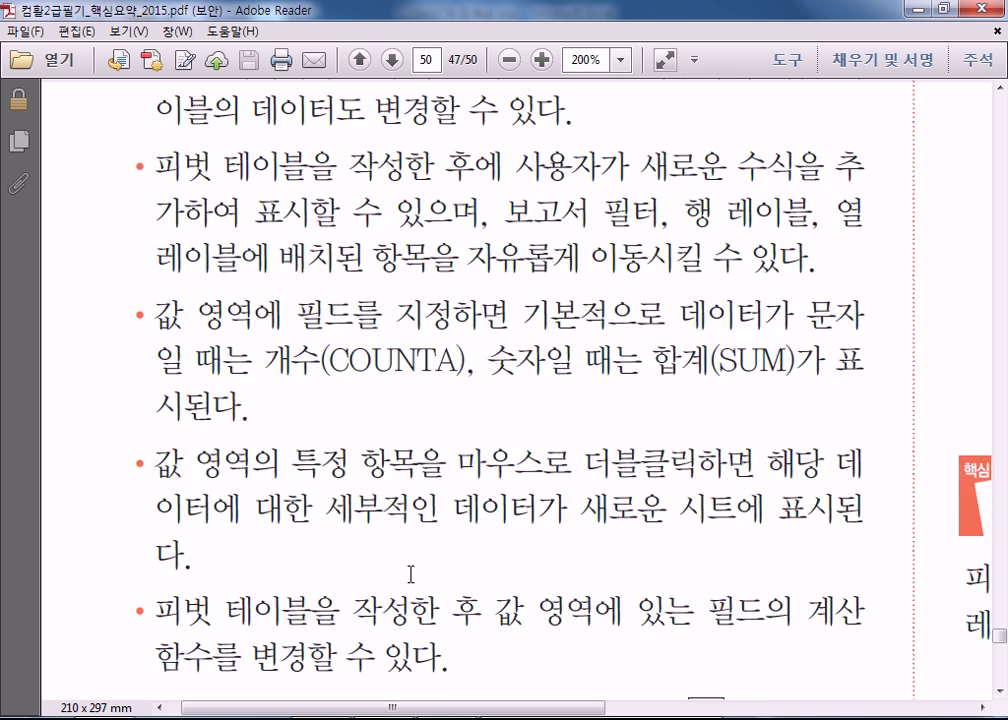
scroll(554, 492, "down", 3)
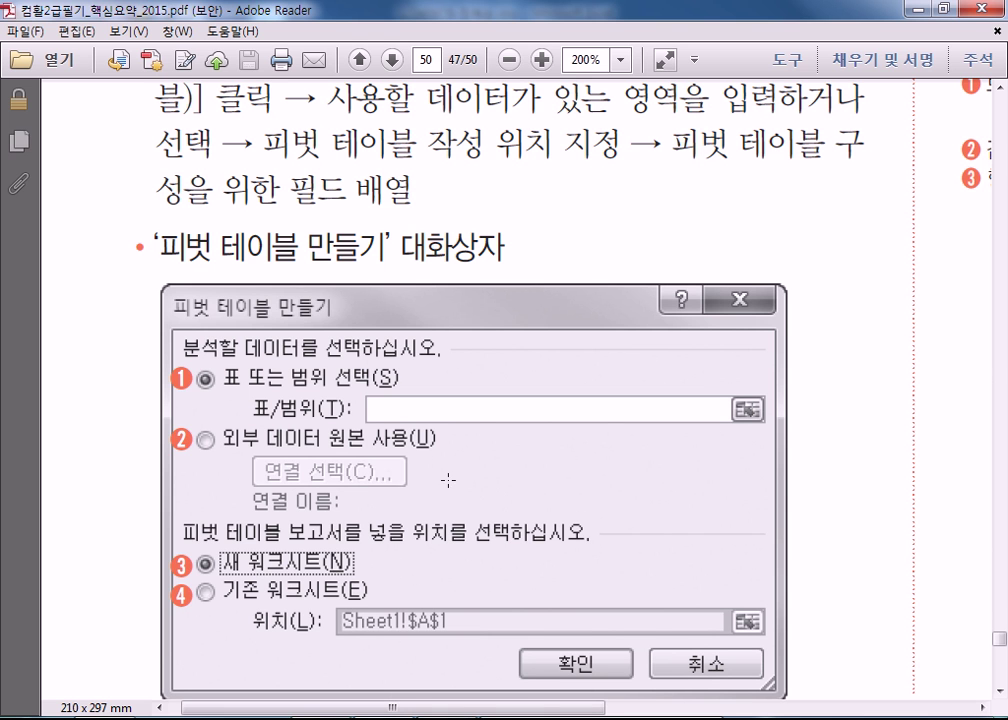
scroll(448, 481, "down", 10)
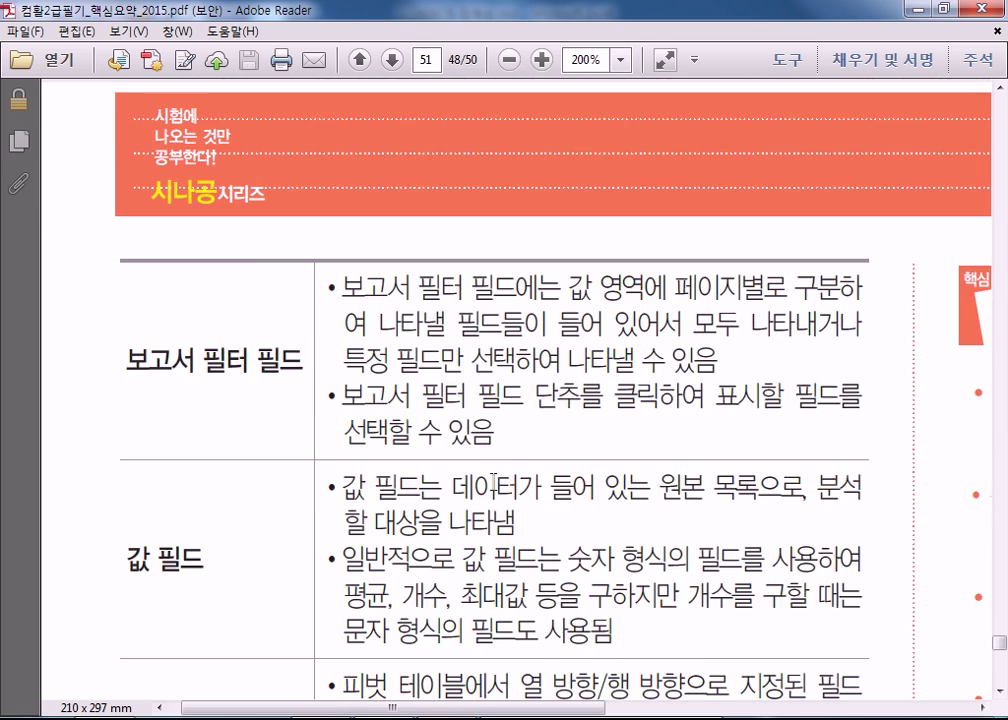
scroll(493, 481, "down", 10)
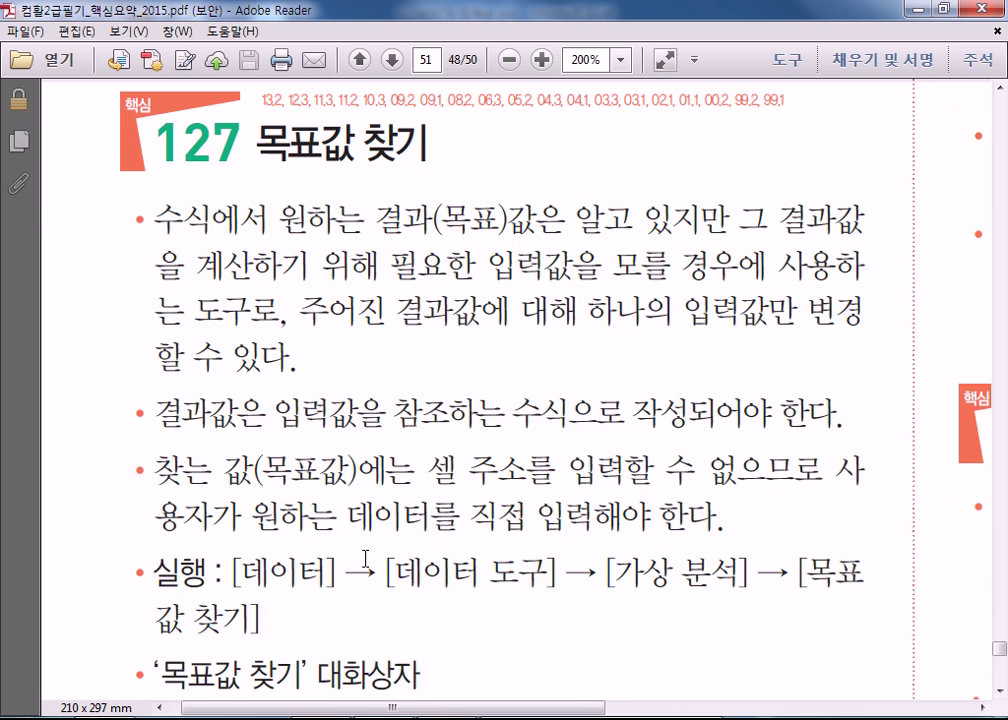
Mark '데이터를 직접 입력해야' in section 127 and read the Goal Seek dialog table down to 값을 바꿀 셀.
scroll(365, 558, "down", 2)
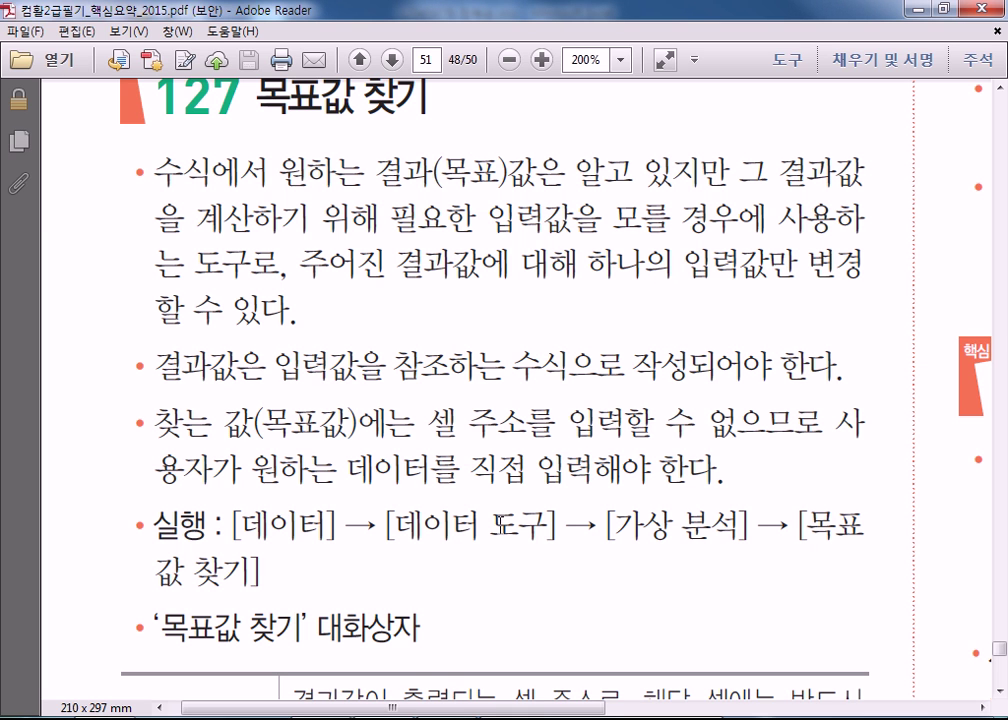
left_click_drag(430, 422, 820, 422)
left_click_drag(345, 467, 650, 467)
scroll(399, 501, "down", 3)
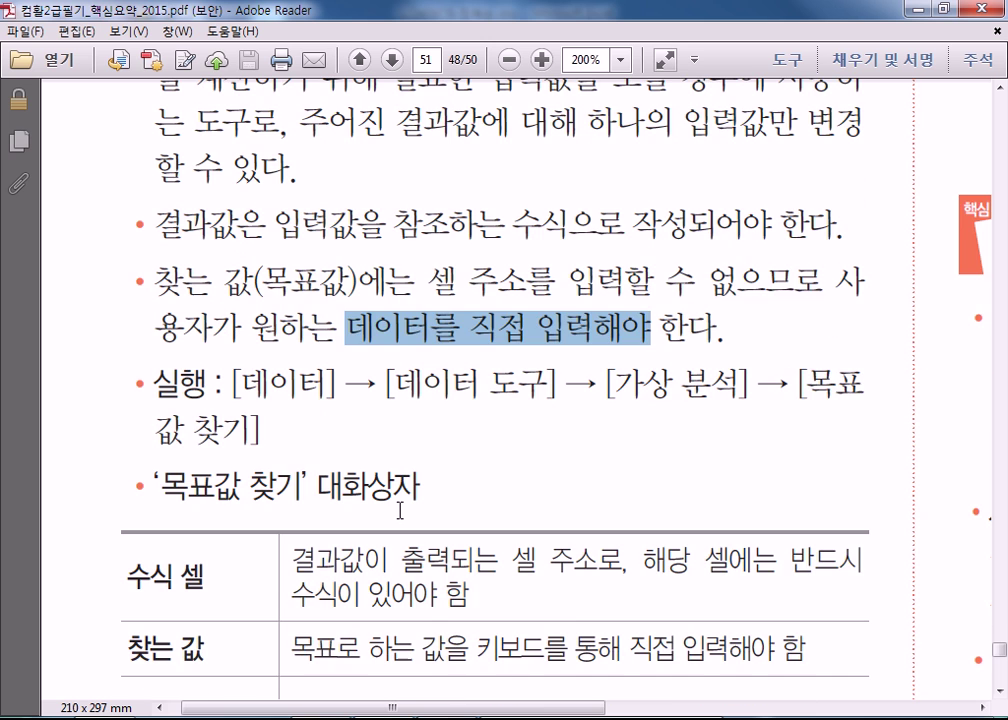
scroll(399, 511, "down", 3)
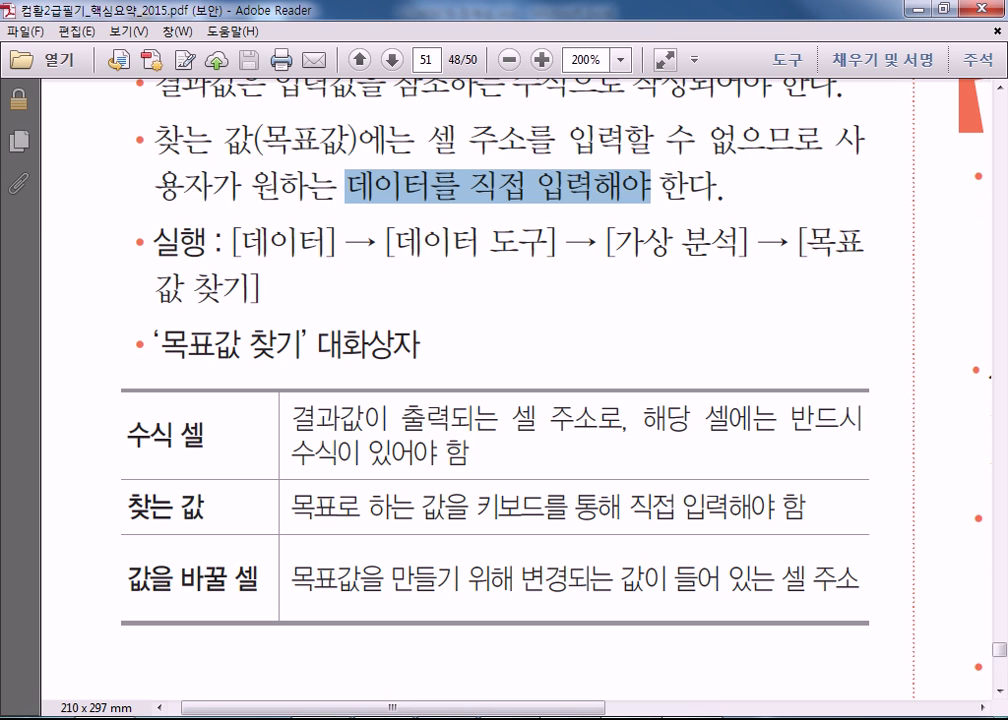
key("alt+Tab")
On a new blank worksheet, enter 80, 90 and 95 in C3, D3 and E3.
left_click(504, 418)
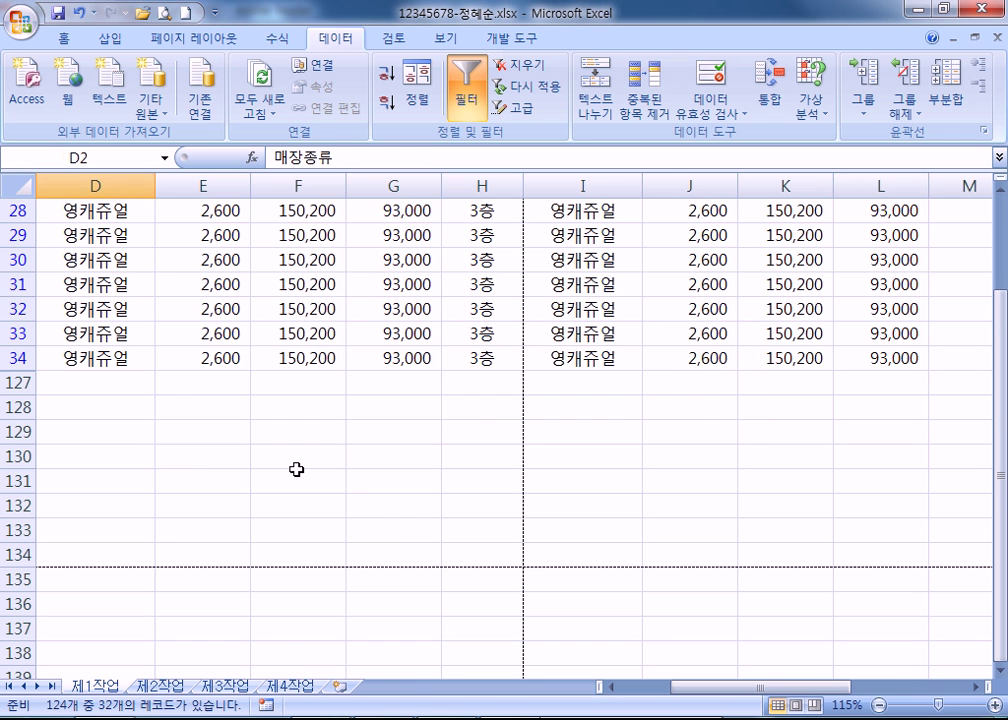
left_click(296, 469)
left_click(340, 686)
left_click(241, 240)
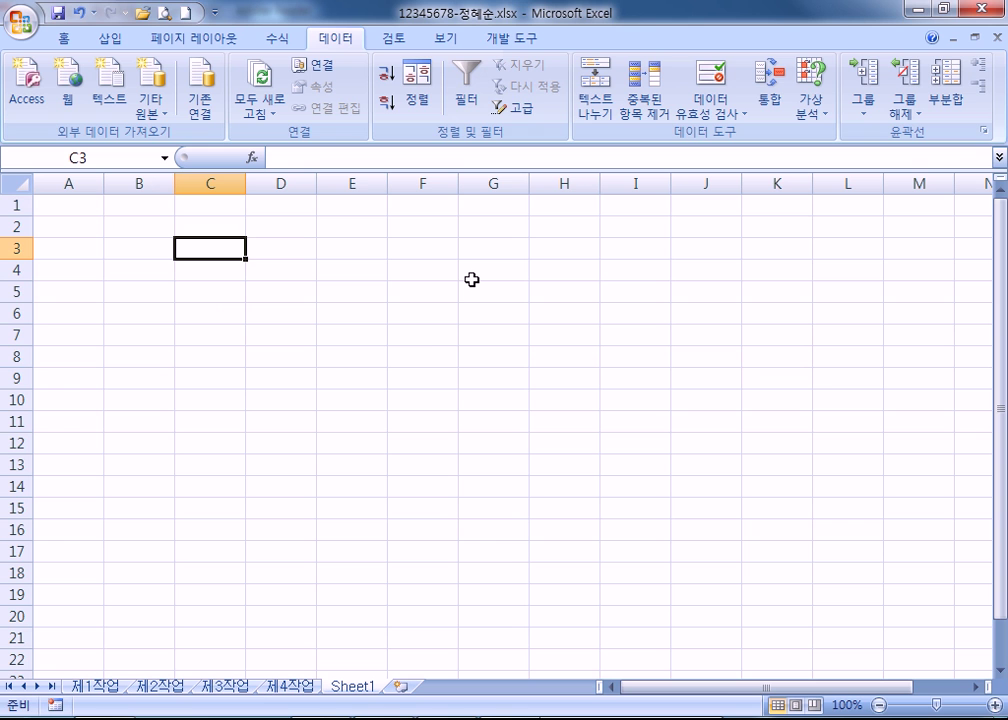
type("80")
key("Tab")
type("90")
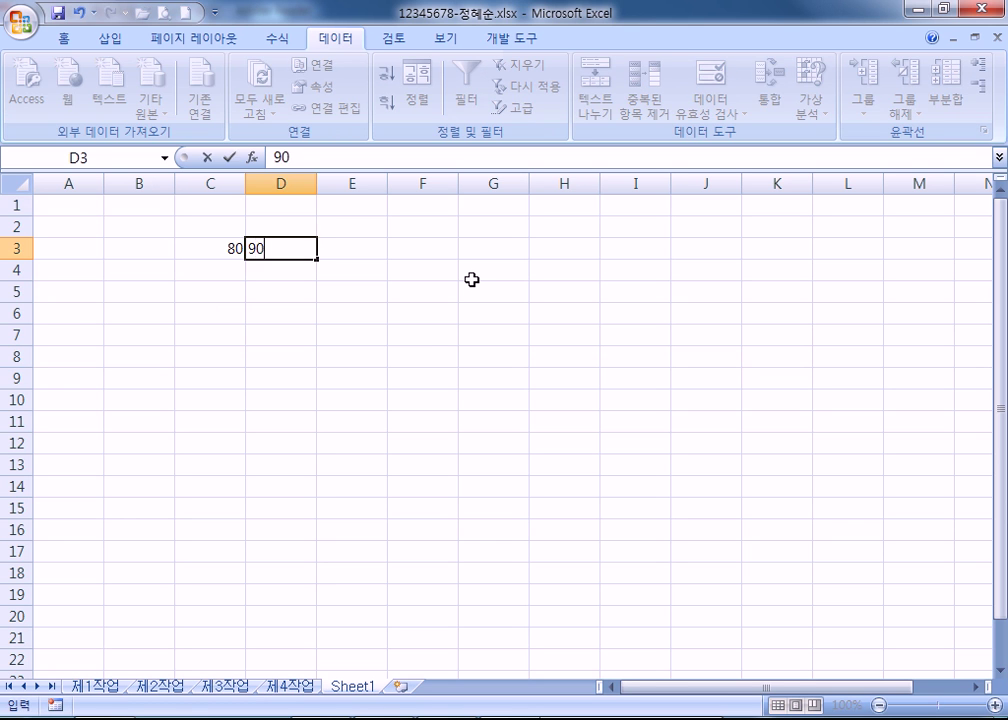
key("Tab")
type("95")
key("Tab")
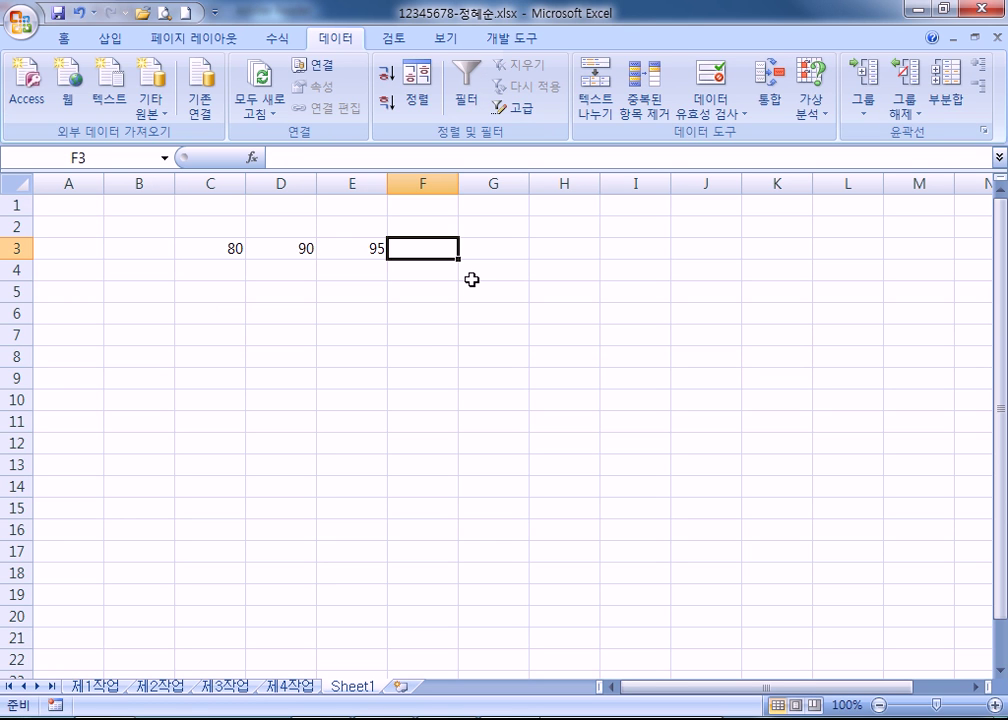
Replace an initial SUM formula in F3 with =AVERAGE(C3:E3), giving 88.33333.
type("=sum(")
key("Left")
key("Left")
key("Left")
key("shift+Right")
key("shift+Right")
key("Return")
key("Up")
key("Right")
key("Right")
key("Right")
key("F2")
key("Tab")
key("Left")
type("=average")
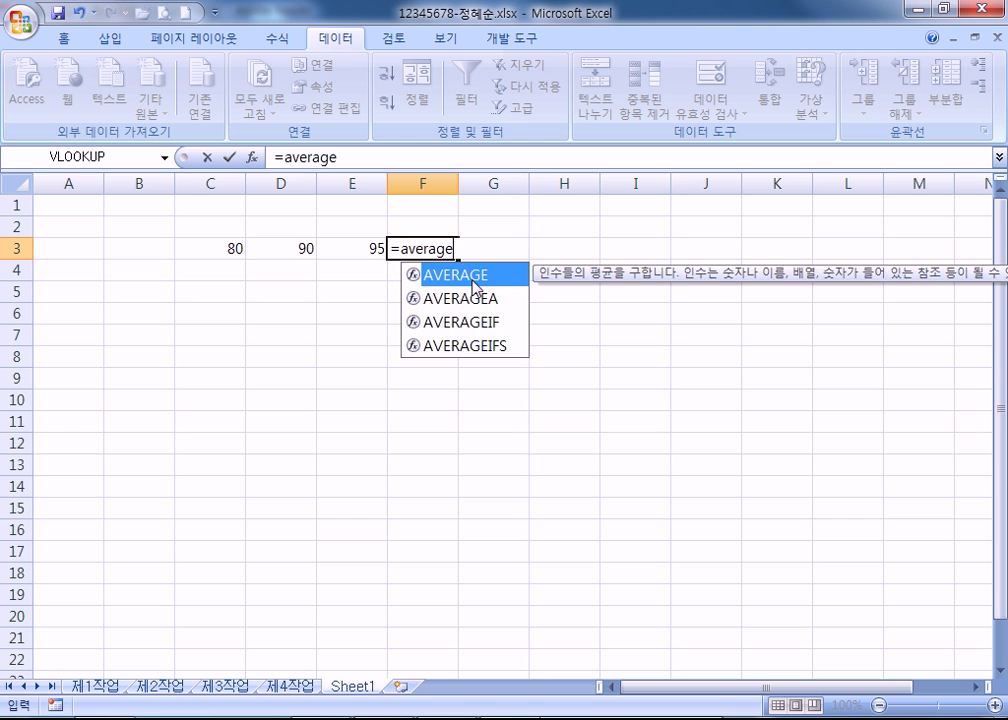
key("Tab")
key("Left")
key("shift+Left")
key("shift+Left")
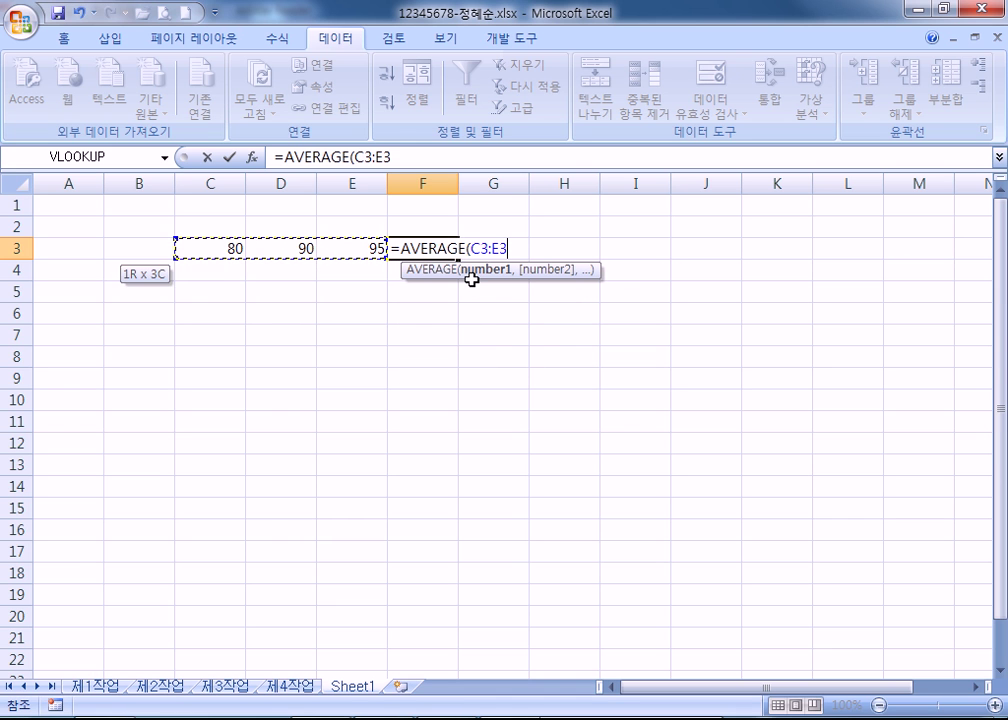
key("Return")
type("₩")
key("Escape")
key("Up")
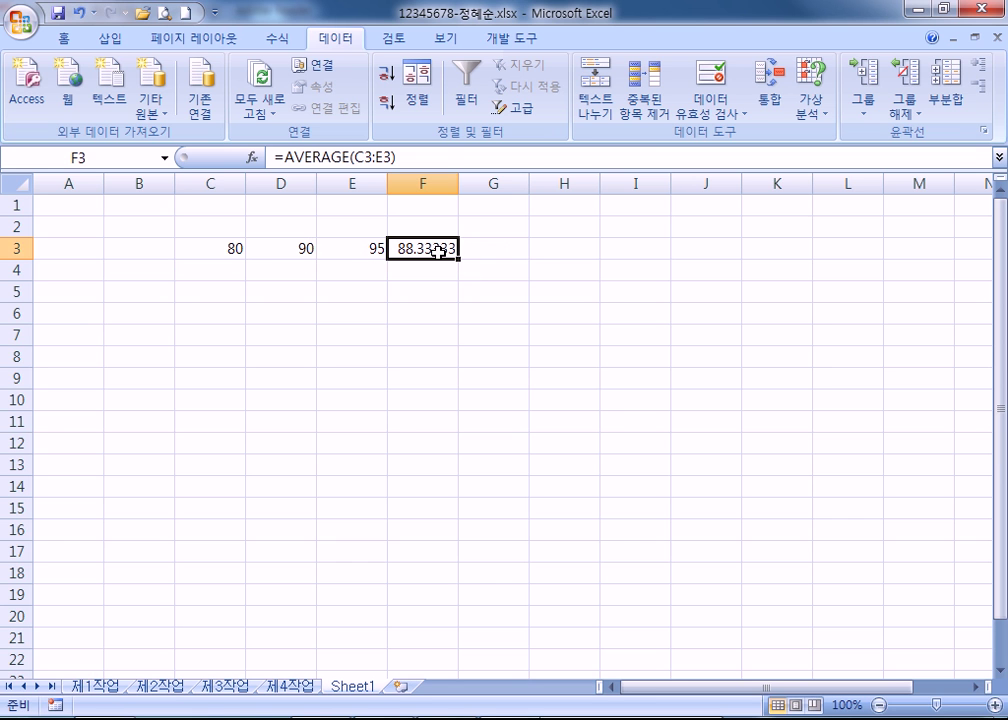
Zoom in on the sheet, check C3, and bring up Data > What-If Analysis.
scroll(436, 255, "up", 7, "ctrl")
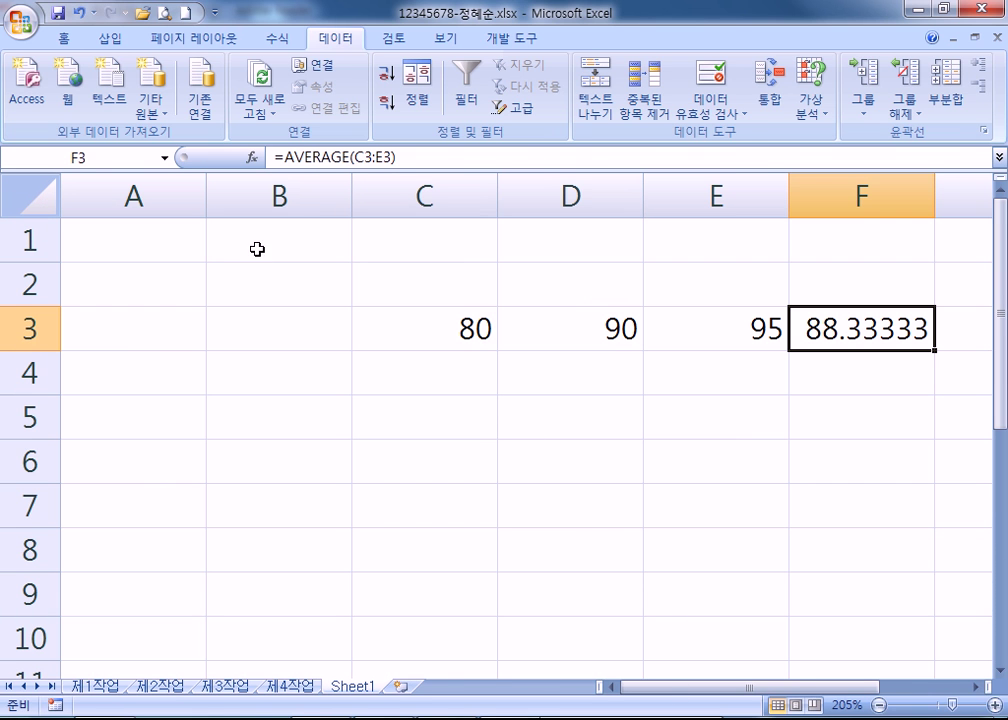
left_click_drag(659, 691, 716, 693)
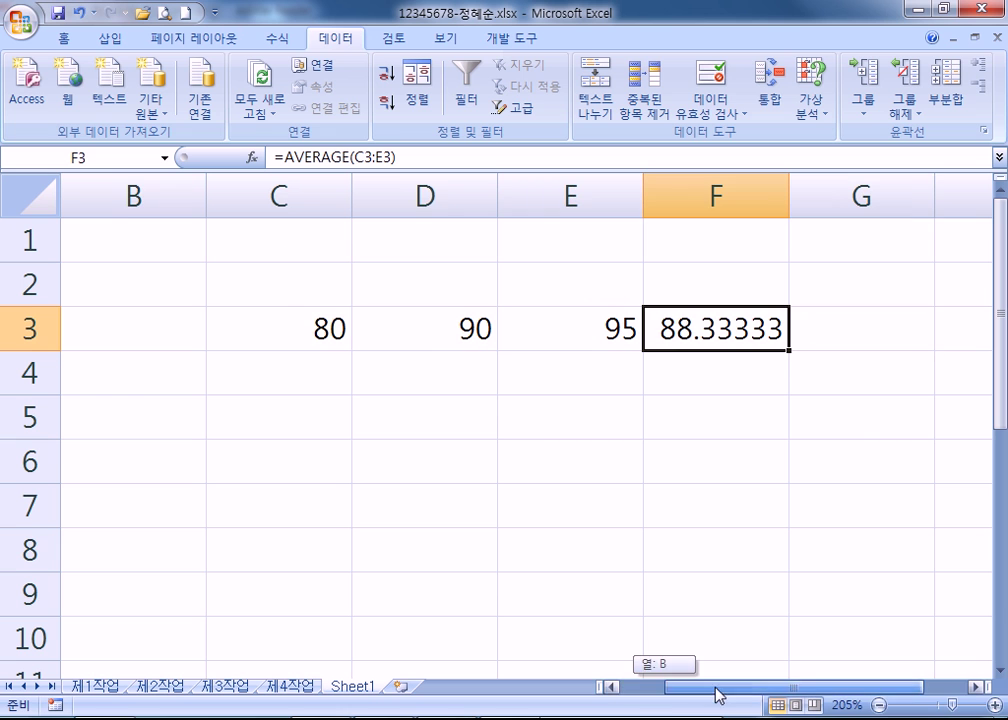
left_click(290, 320)
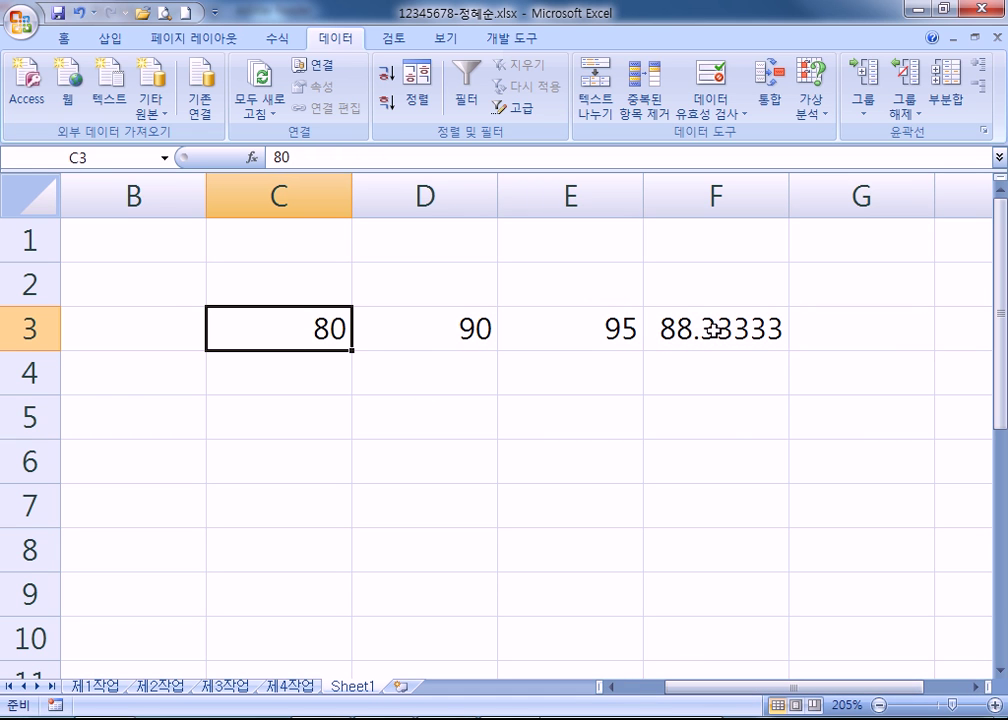
left_click(560, 388)
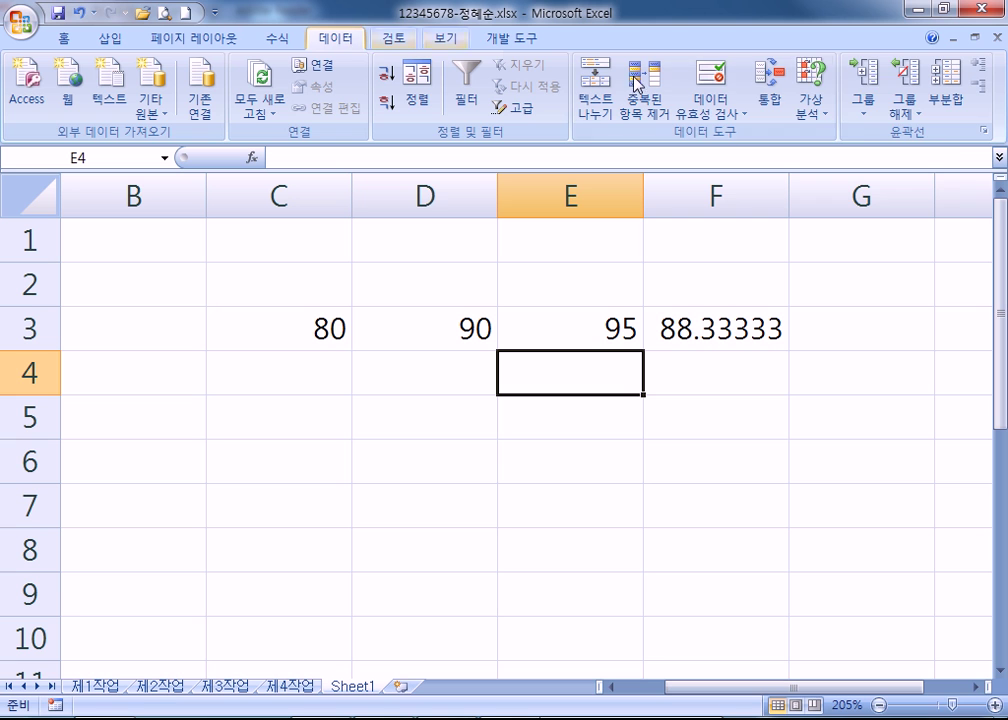
left_click(812, 112)
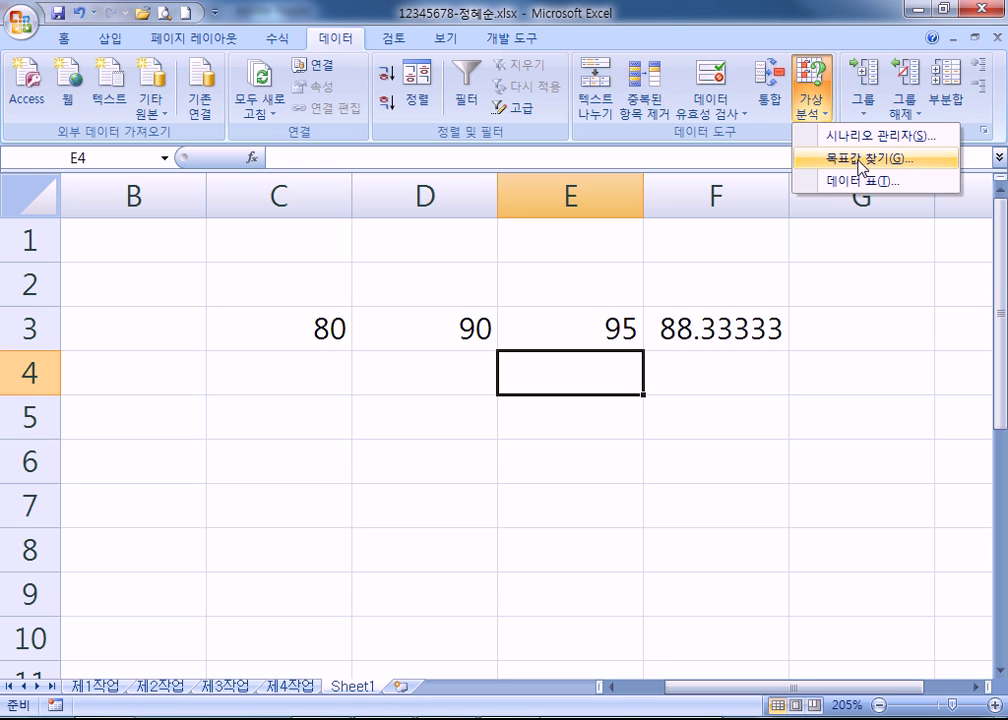
Run Goal Seek with set cell F3, to value 90, by changing C3, and accept C3 = 85.
left_click(860, 162)
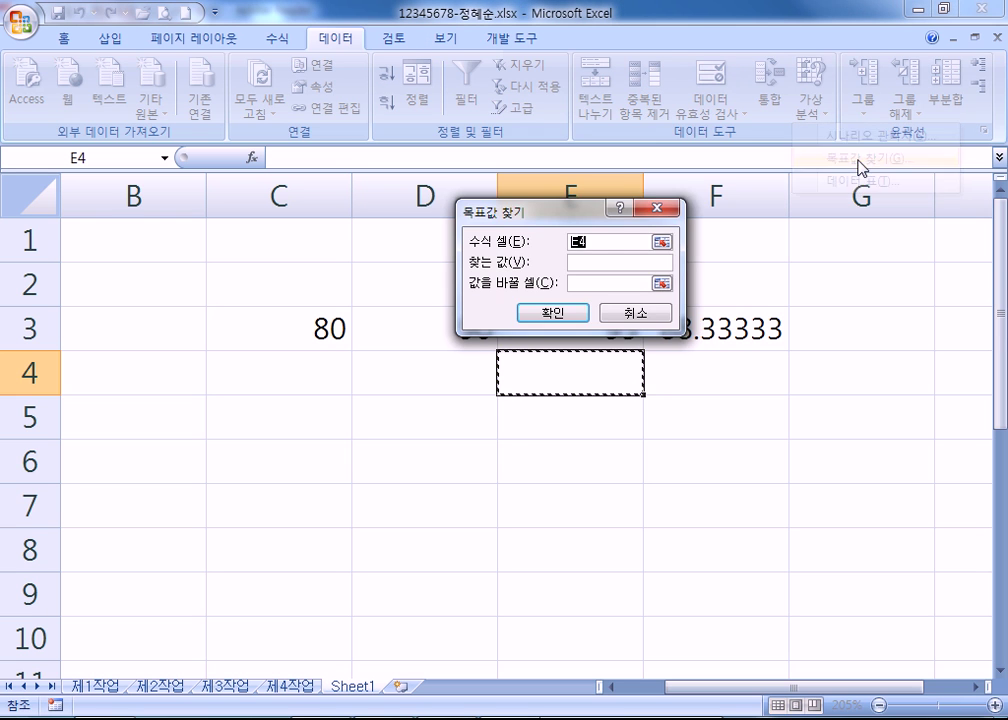
left_click_drag(540, 198, 540, 131)
left_click(733, 332)
left_click(602, 185)
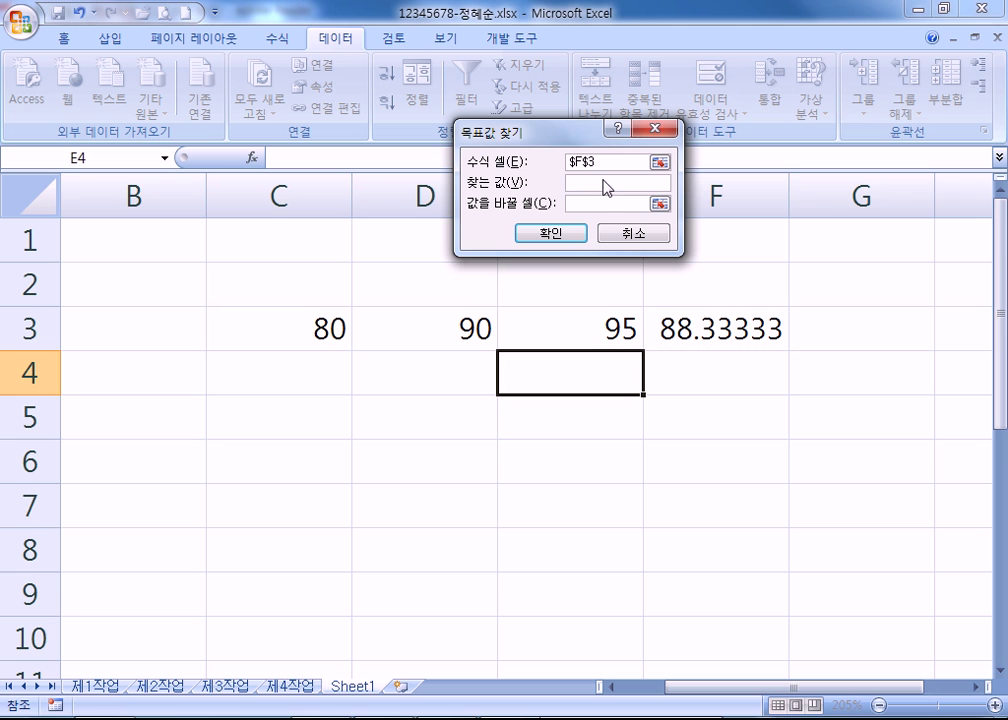
type("90")
left_click(614, 205)
left_click(300, 318)
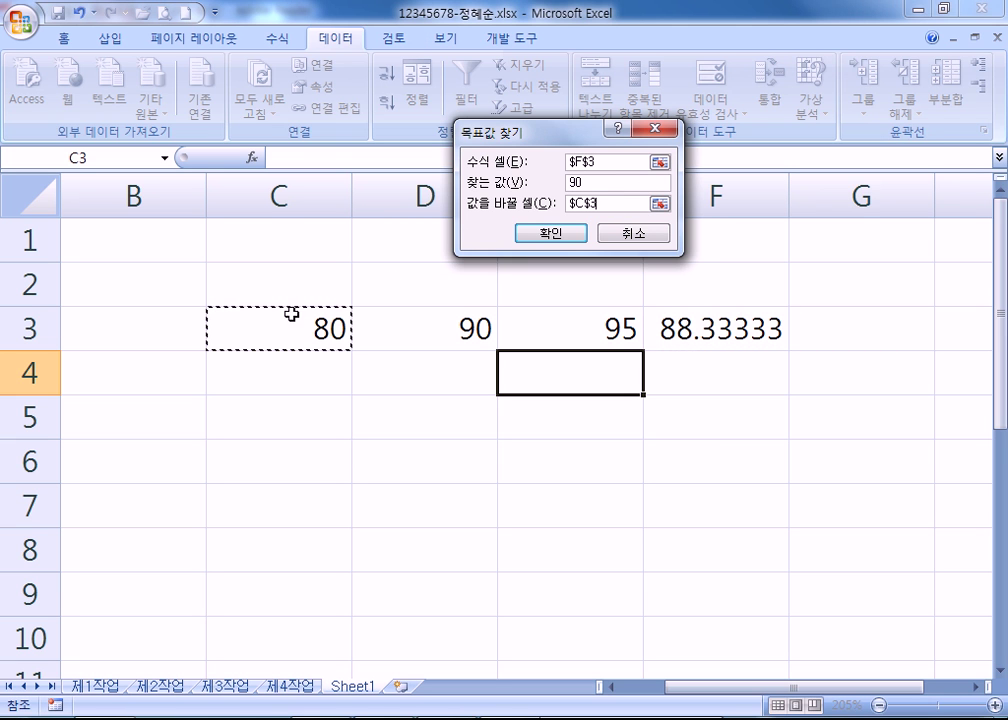
left_click(525, 233)
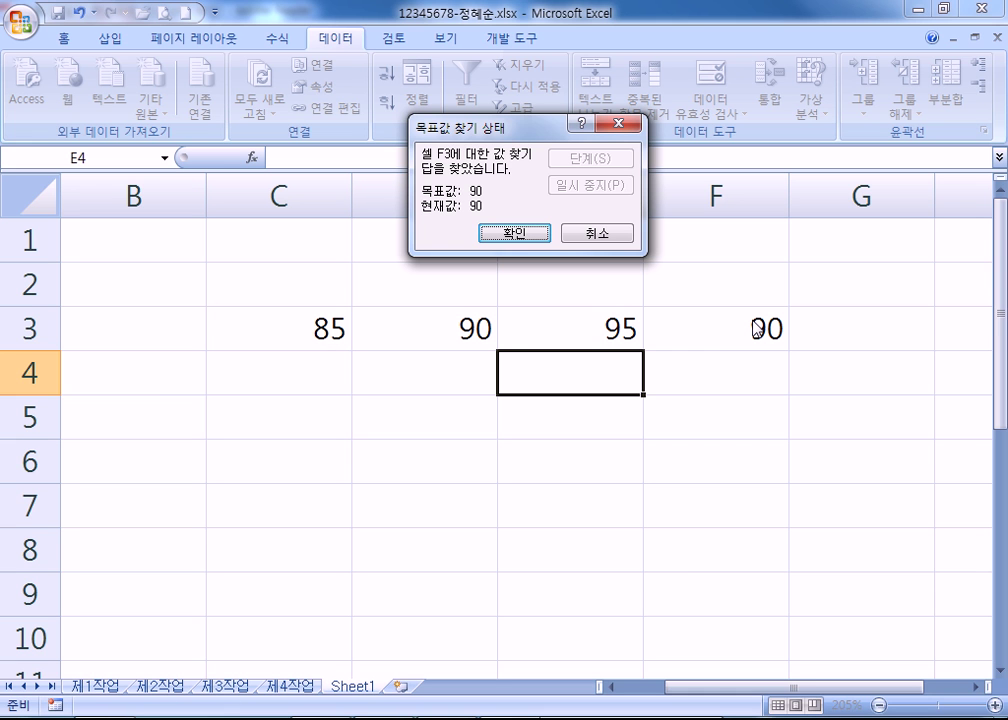
left_click(520, 236)
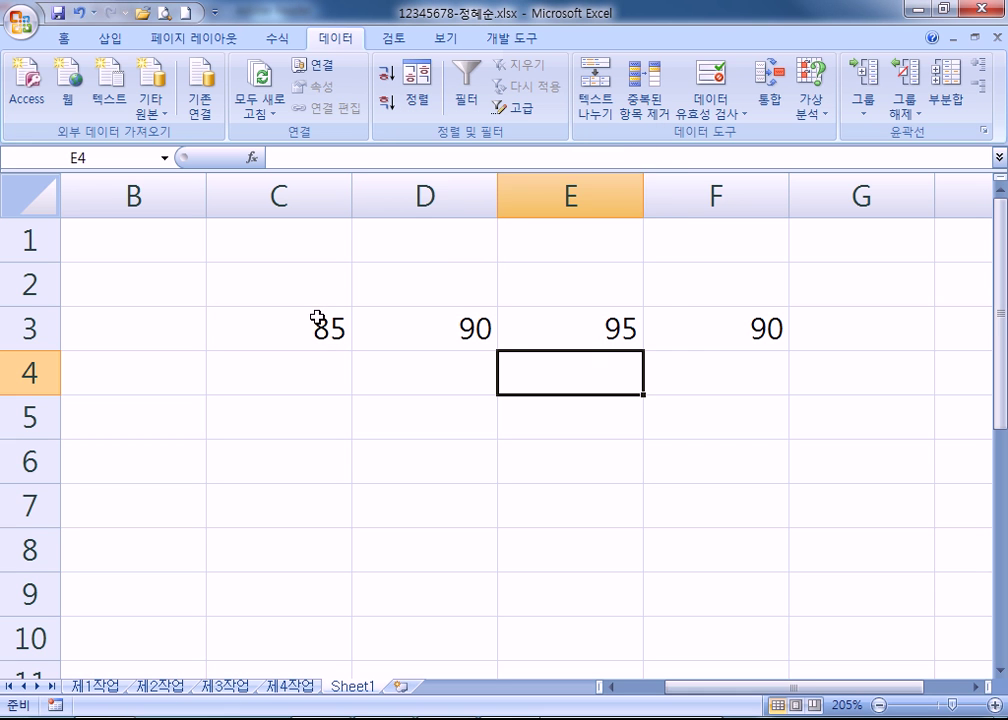
left_click(315, 318)
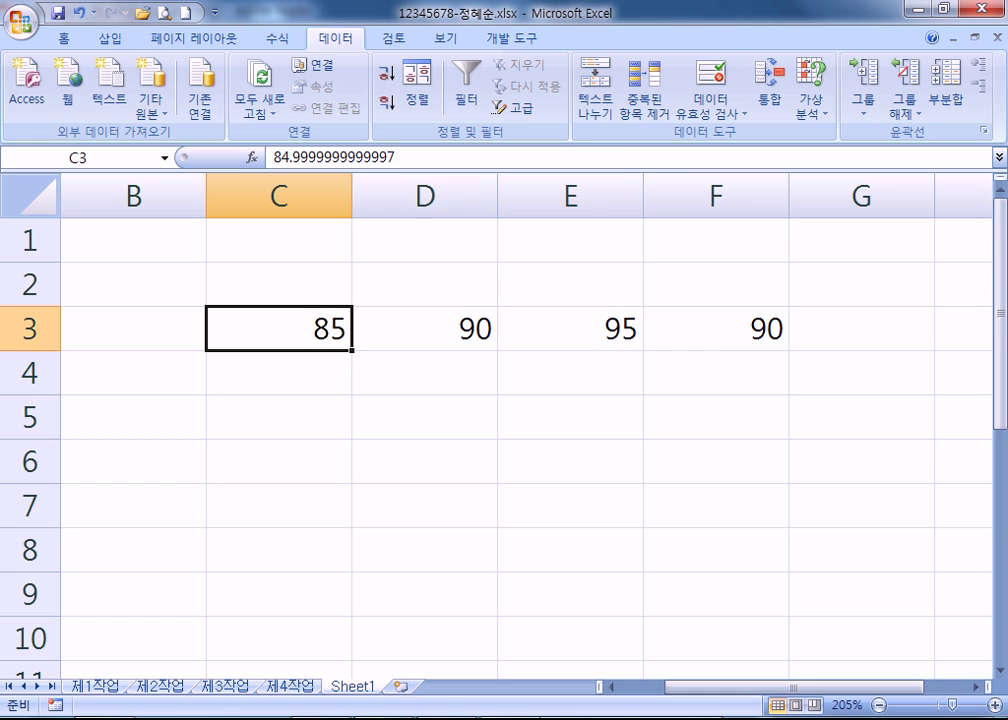
key("alt+Tab")
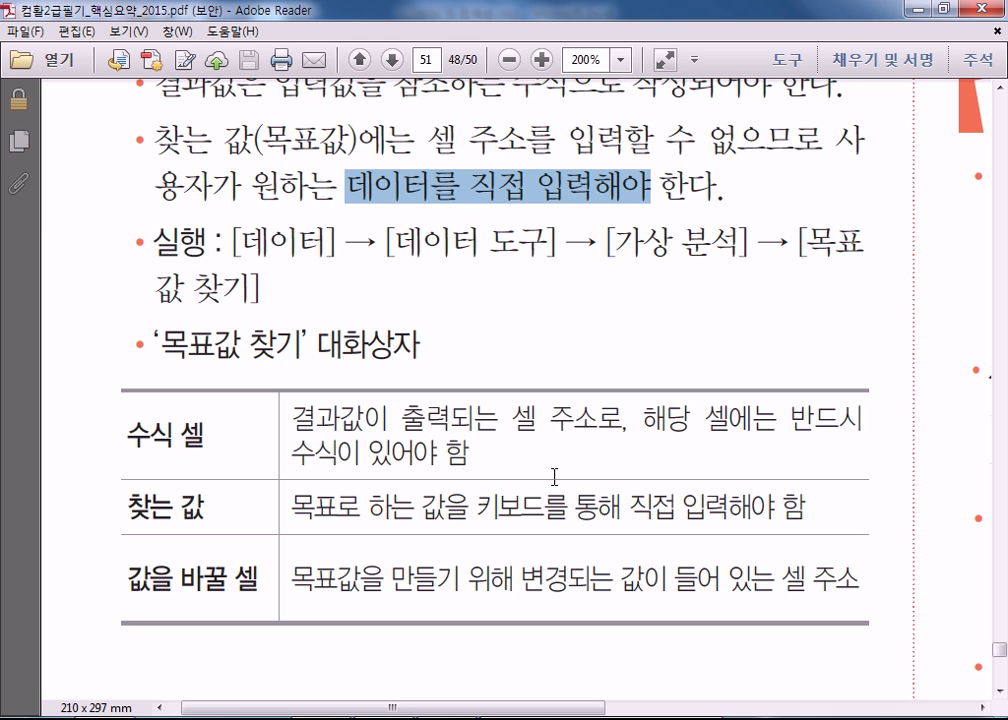
Mark the note that the formula cell must contain a formula, then clear it and return to Excel.
left_click_drag(790, 425, 470, 456)
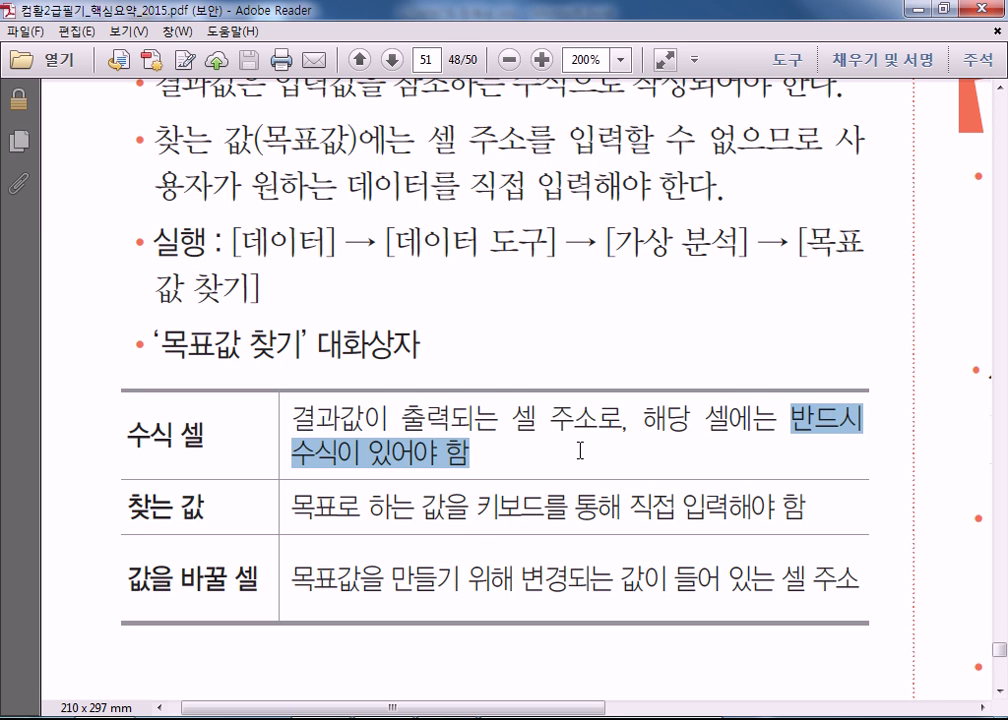
scroll(580, 451, "down", 2)
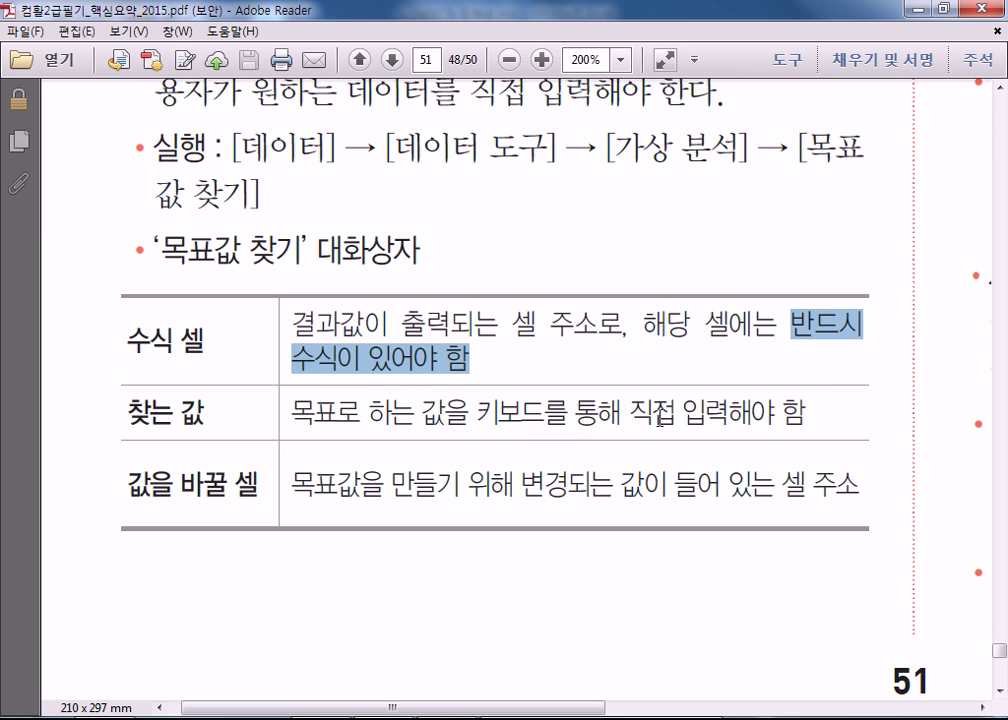
left_click(682, 411)
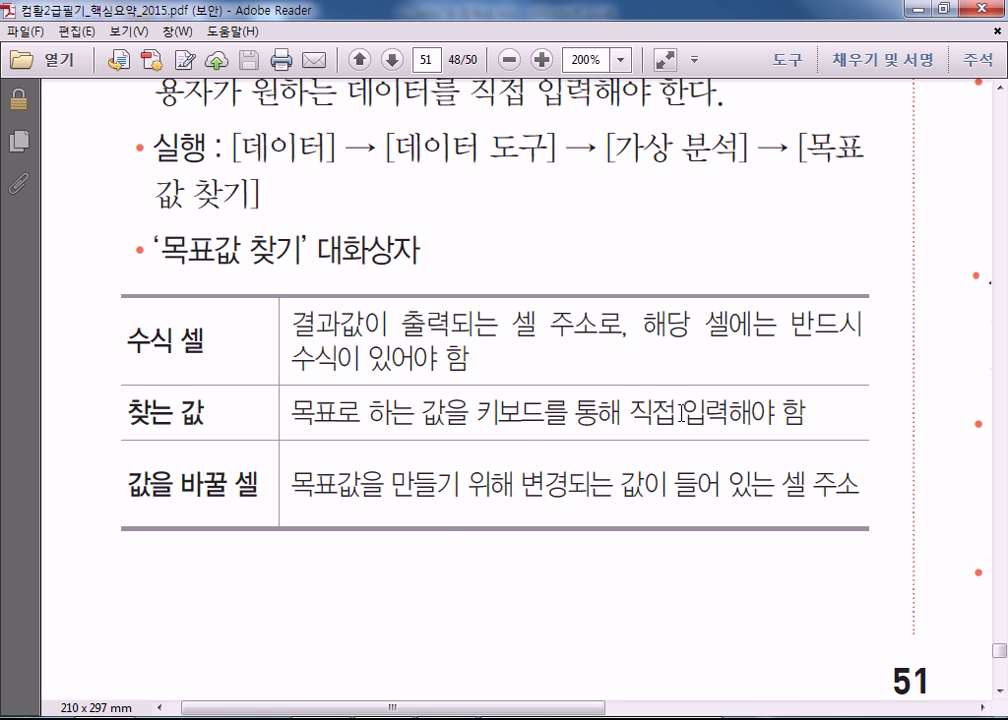
key("alt+Tab")
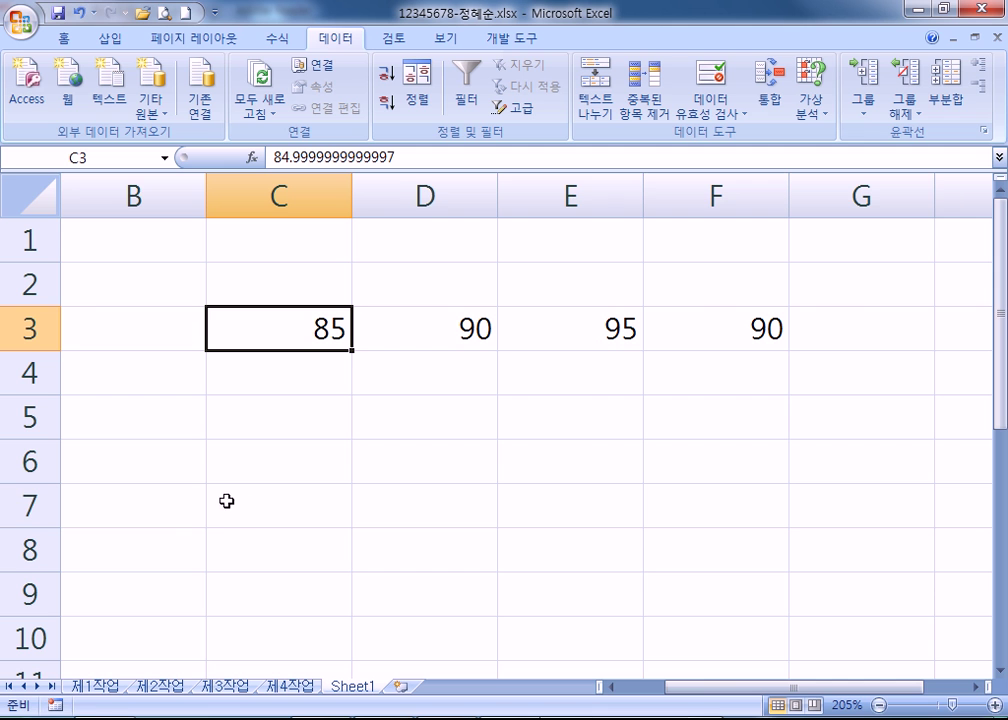
On 제1작업, select blocks of the data table including K21:L29, then check the recent documents list.
left_click(100, 687)
left_click_drag(88, 227, 210, 456)
left_click_drag(385, 236, 595, 456)
left_click_drag(770, 260, 860, 456)
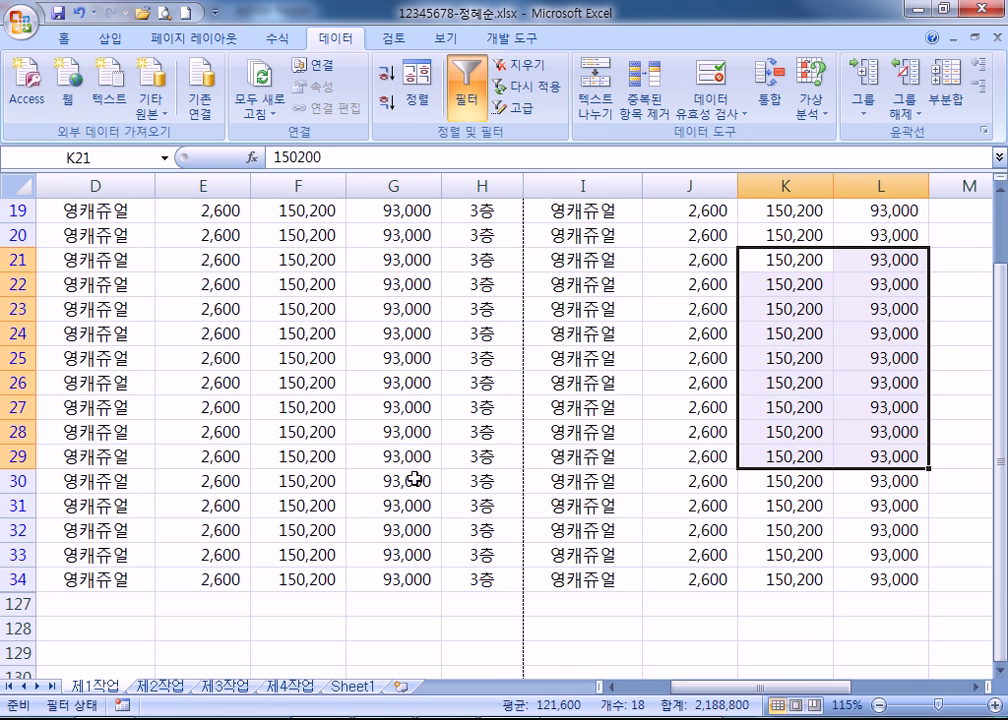
scroll(400, 477, "down", 7)
left_click(215, 328)
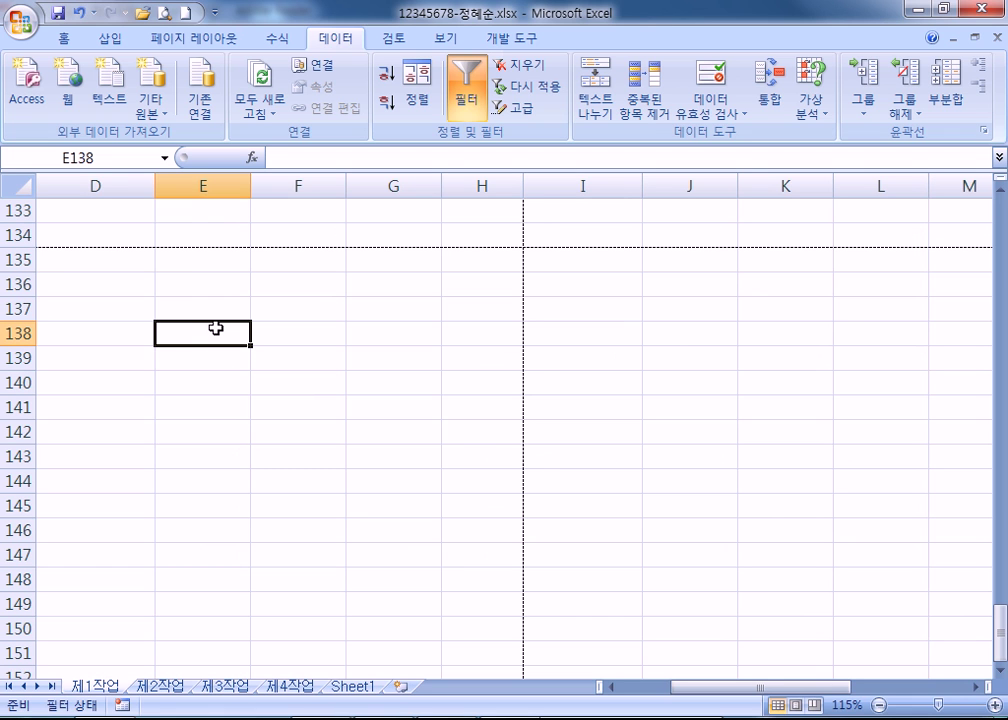
left_click(22, 20)
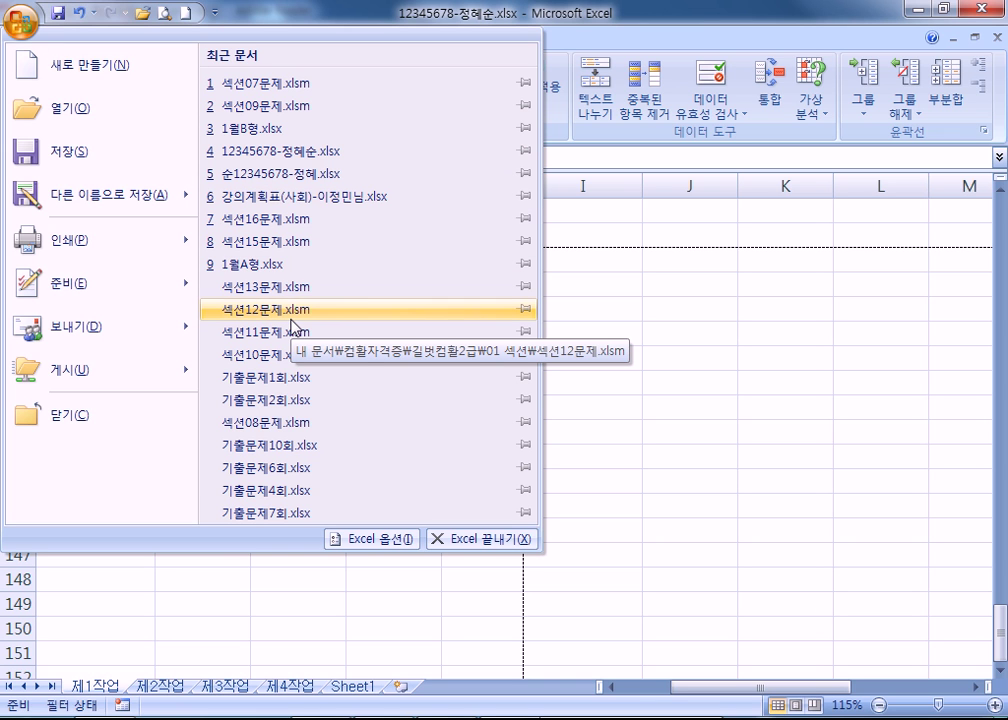
left_click(637, 378)
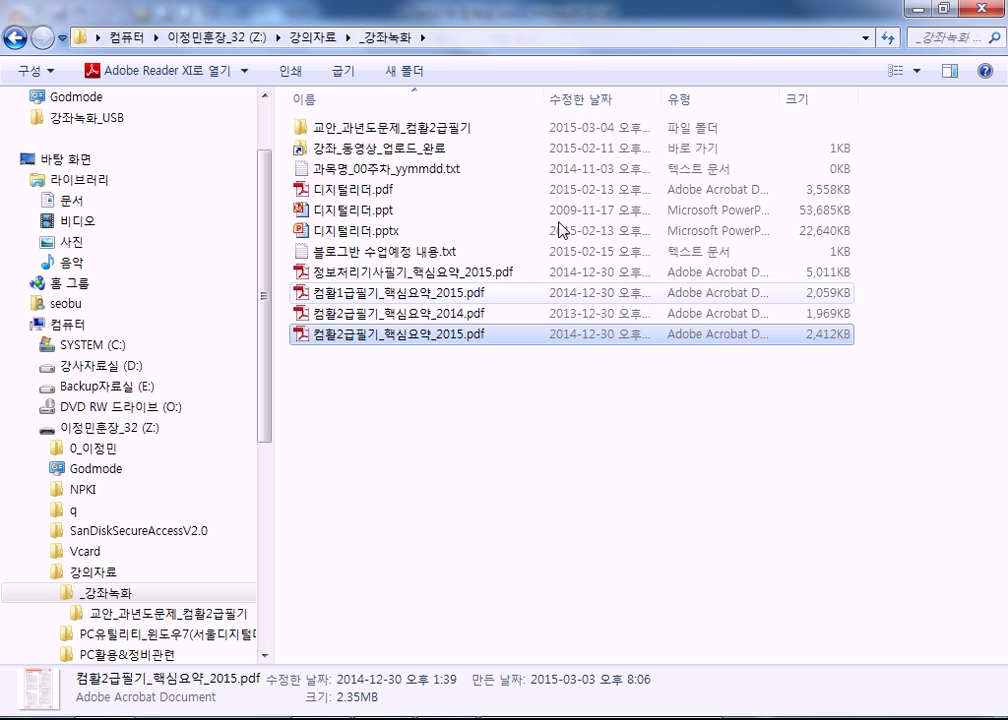
Browse to Documents › 컴활자격증 › 길벗컴활2급 › 01 섹션.
left_click_drag(265, 340, 266, 440)
left_click(70, 291)
double_click(325, 445)
double_click(337, 218)
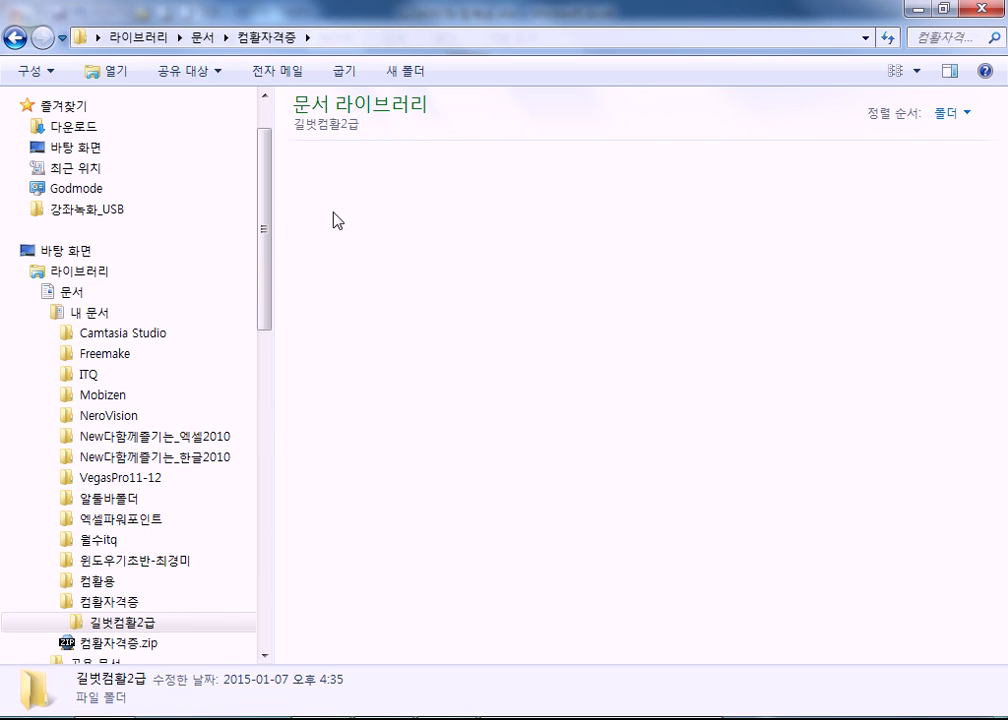
double_click(337, 157)
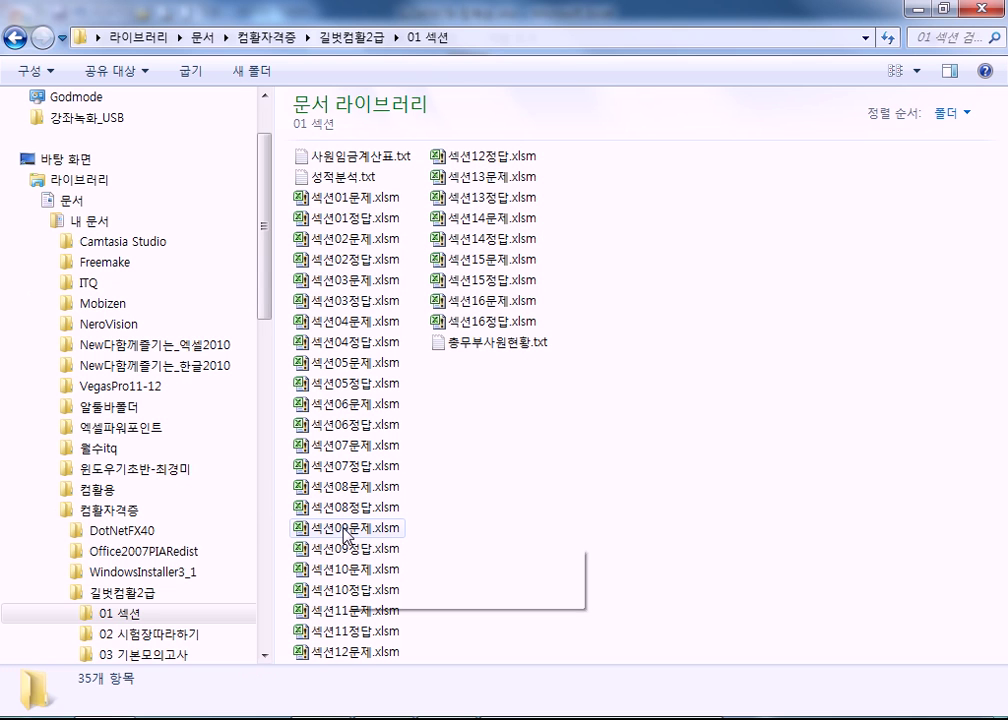
Open 섹션10문제.xlsm, then the twelve workbooks 섹션06정답 through 섹션12문제 together.
double_click(340, 569)
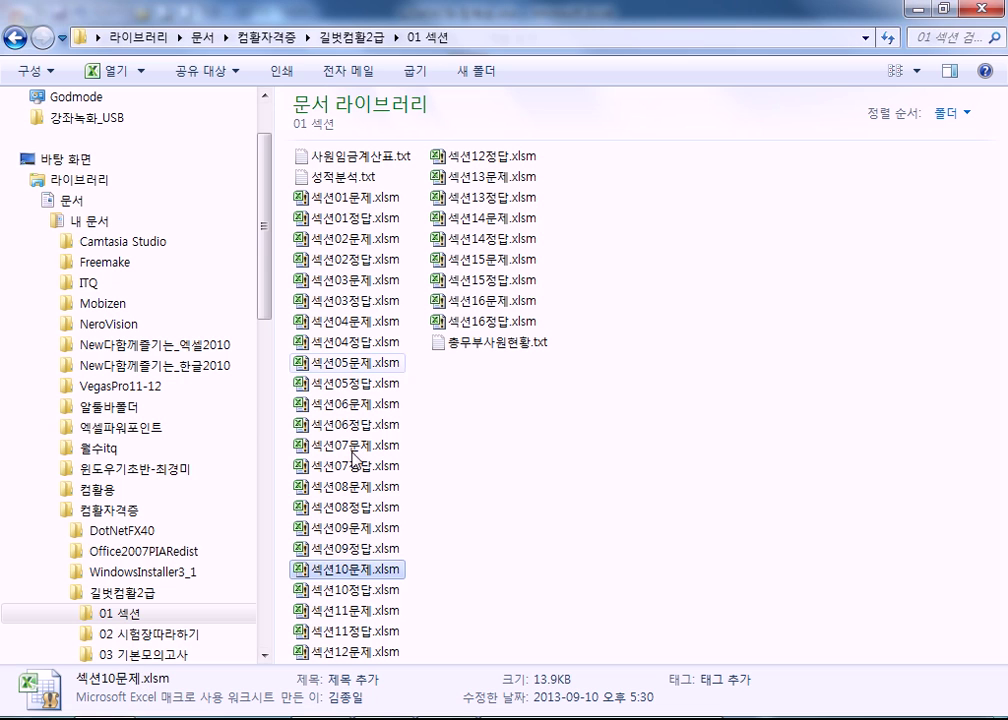
left_click_drag(438, 430, 292, 640)
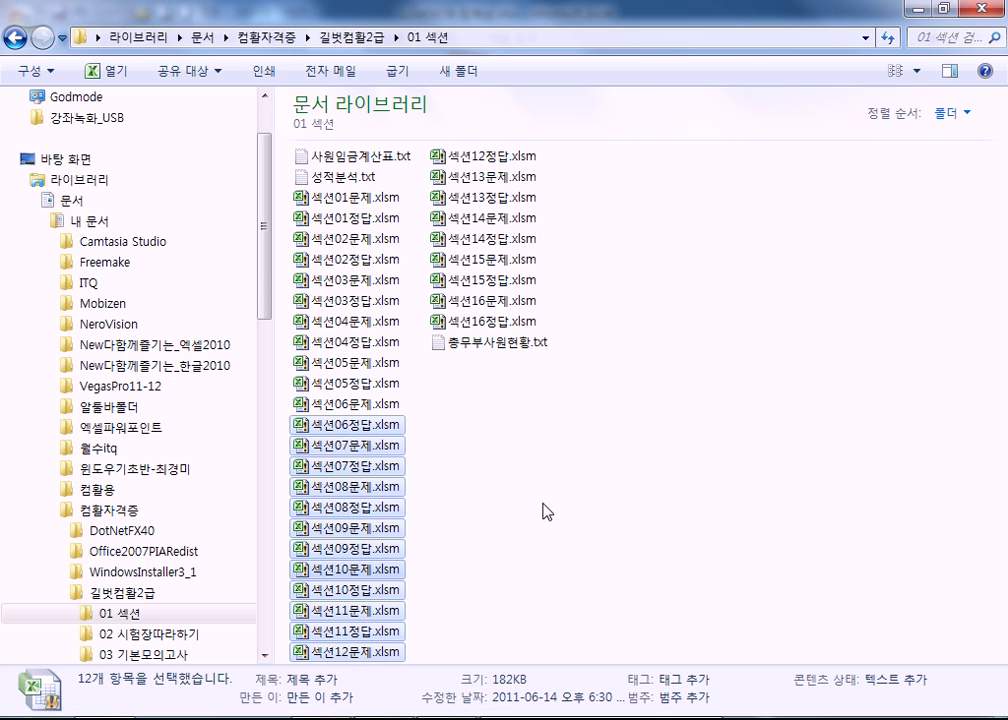
key("Return")
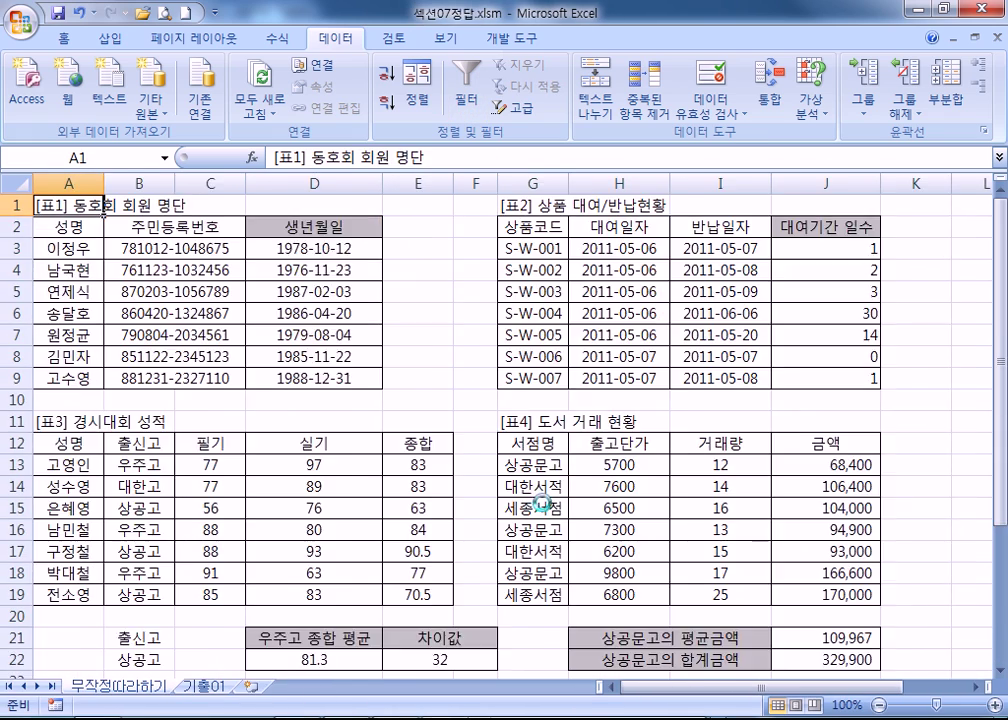
Close all the open section 06–12 workbooks without saving changes.
left_click(998, 39)
left_click(998, 39)
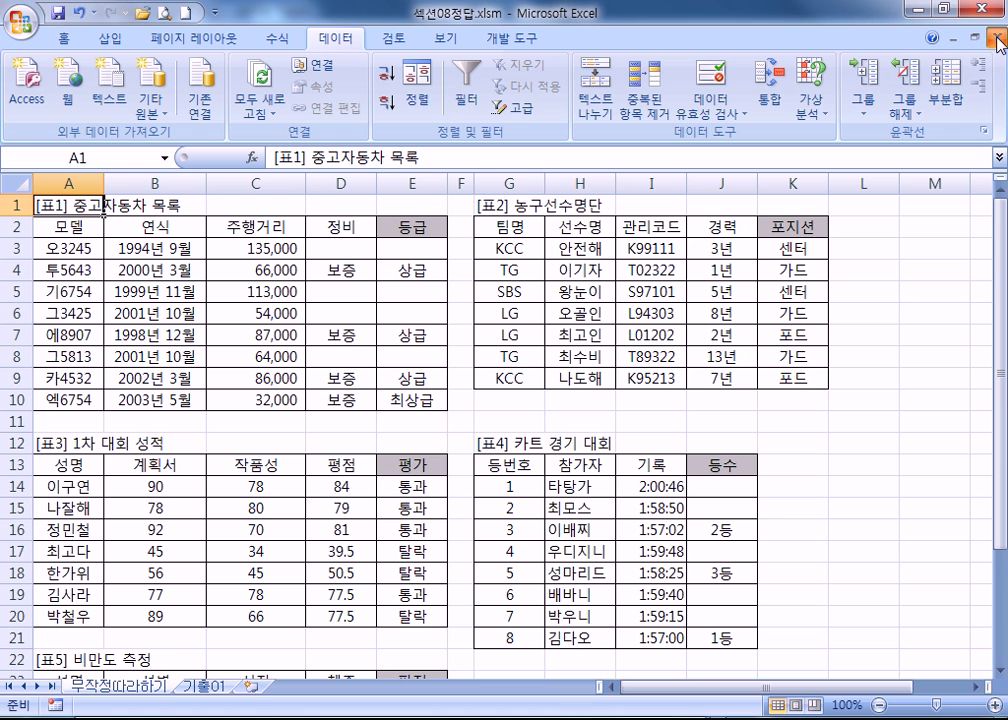
left_click(998, 39)
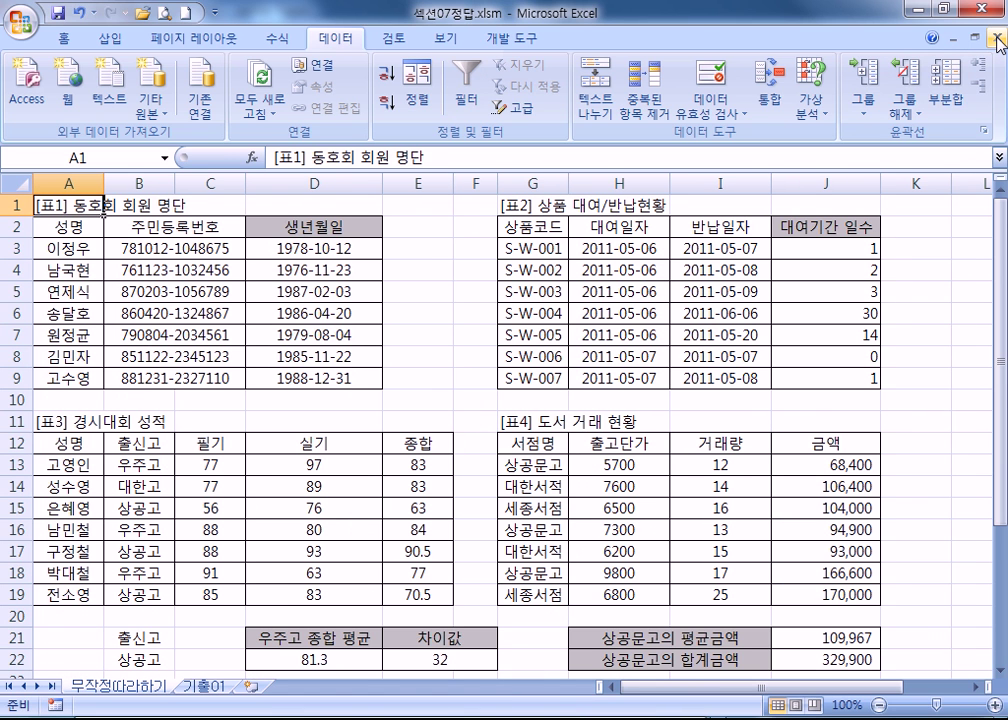
left_click(998, 39)
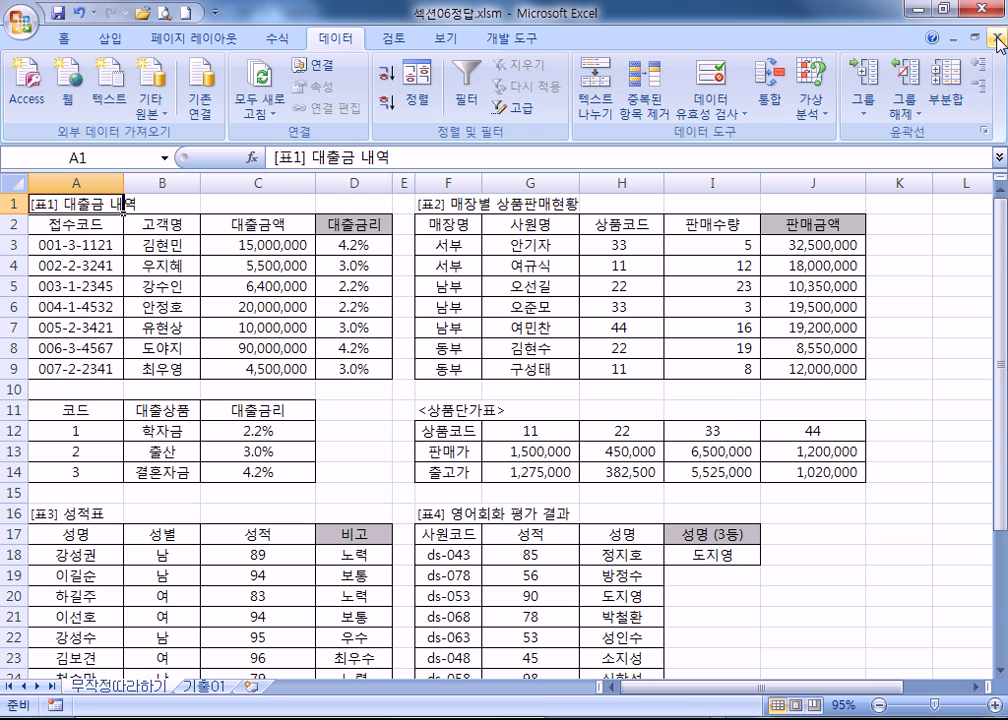
left_click(998, 39)
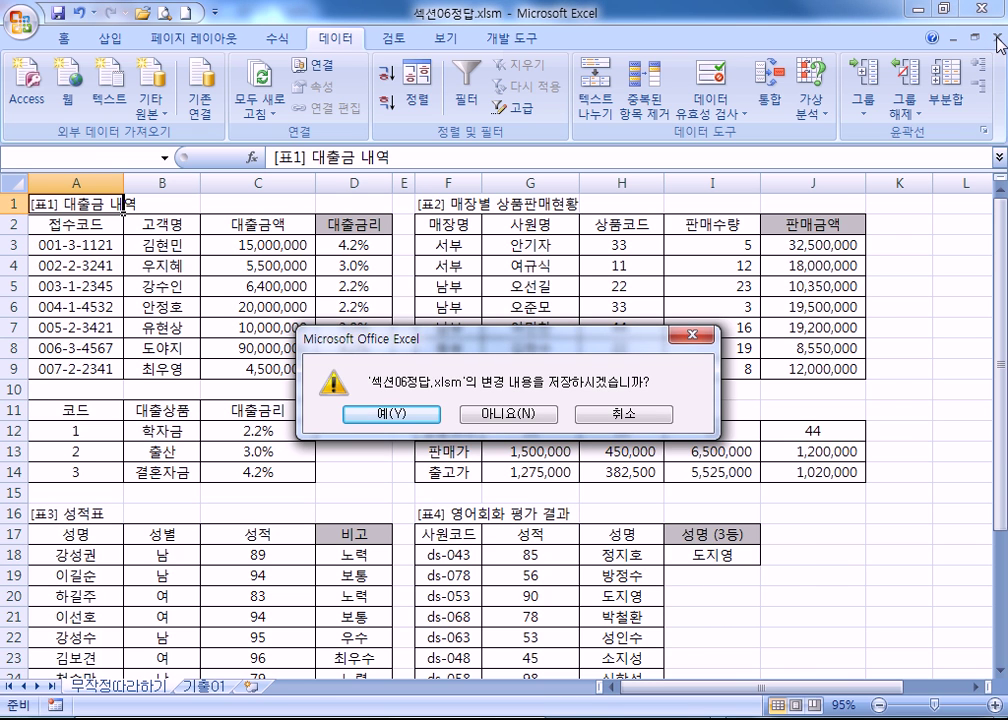
key("n")
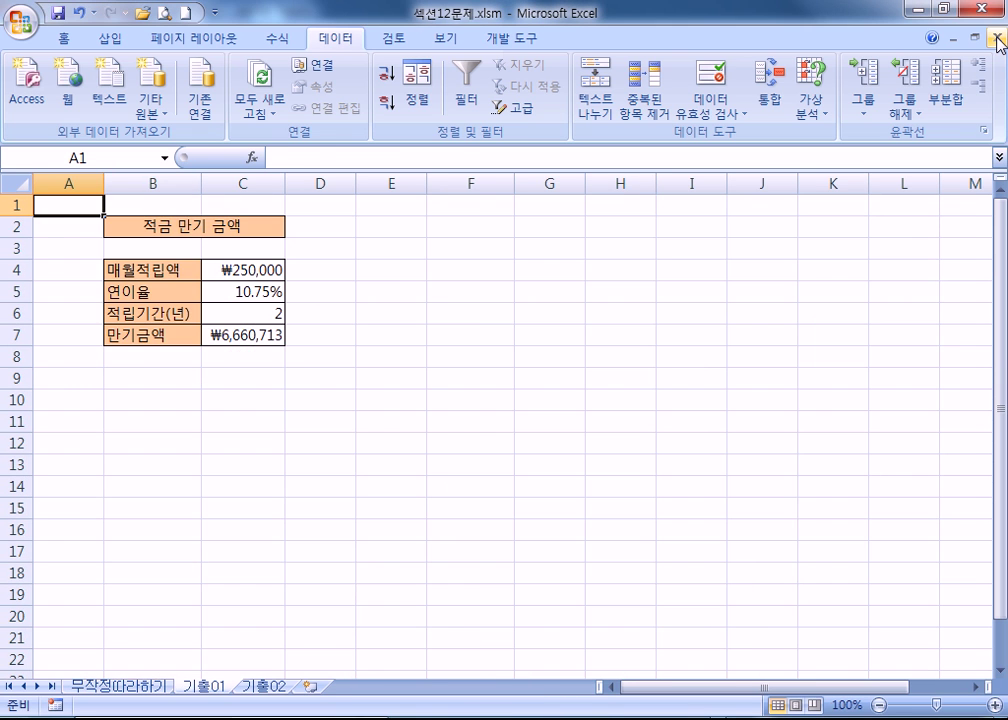
left_click(998, 39)
left_click(998, 39)
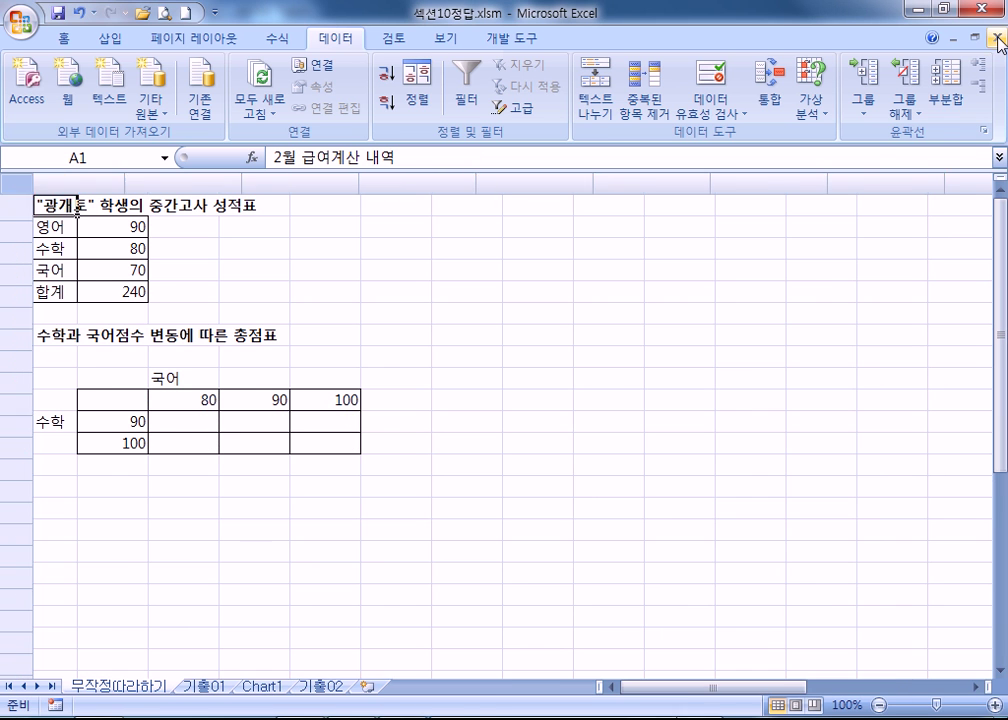
left_click(998, 39)
left_click(998, 39)
left_click(998, 39)
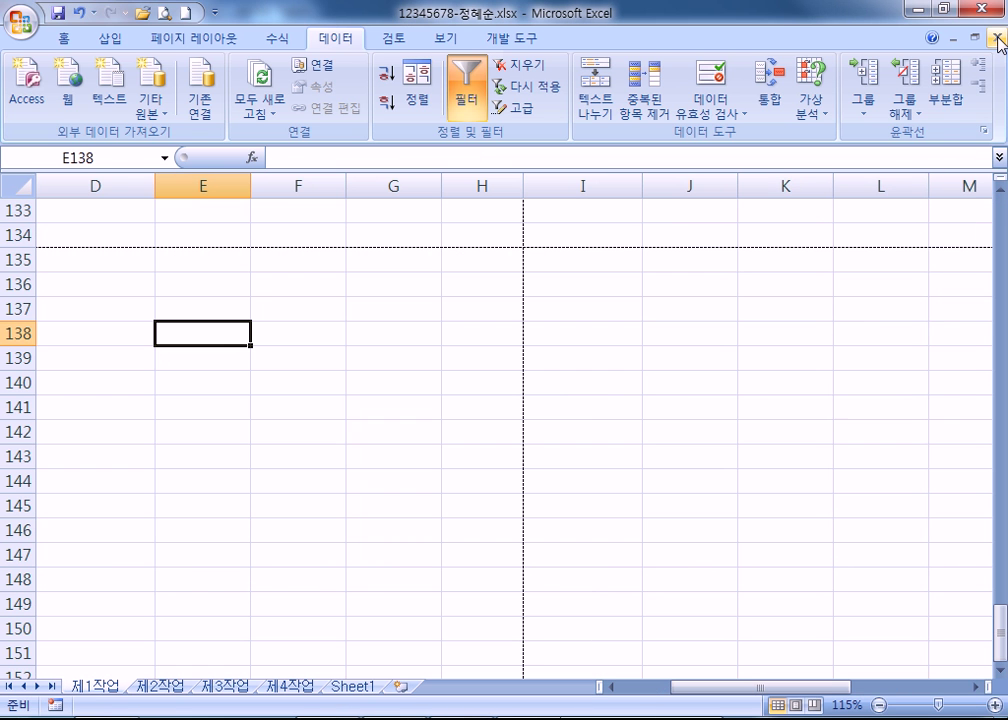
left_click(998, 39)
Select the section 12–16 workbooks, leaving out the text file, and open them.
left_click_drag(614, 400, 430, 148)
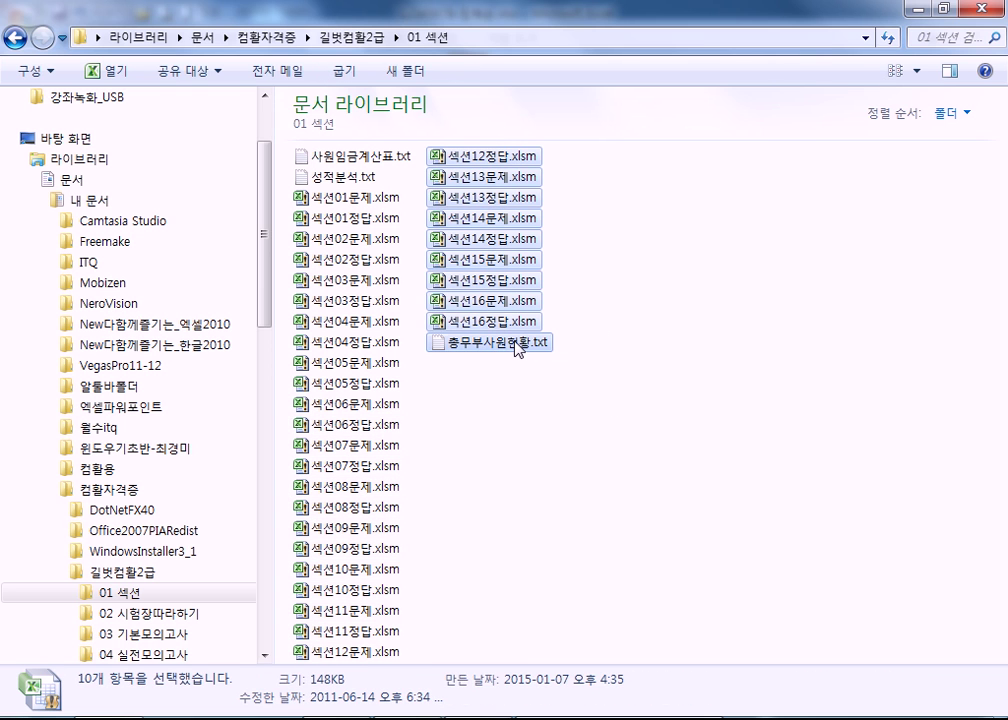
left_click(545, 343, "ctrl")
key("Return")
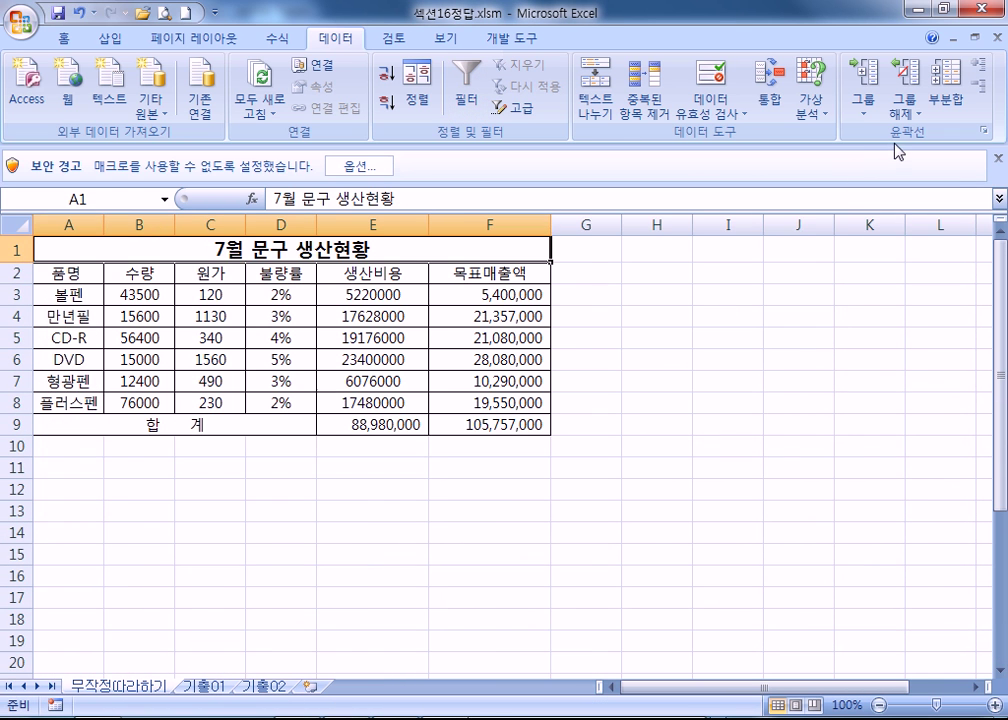
Close the section 16, 15 and 14 workbooks, including the loan repayment file.
left_click(999, 39)
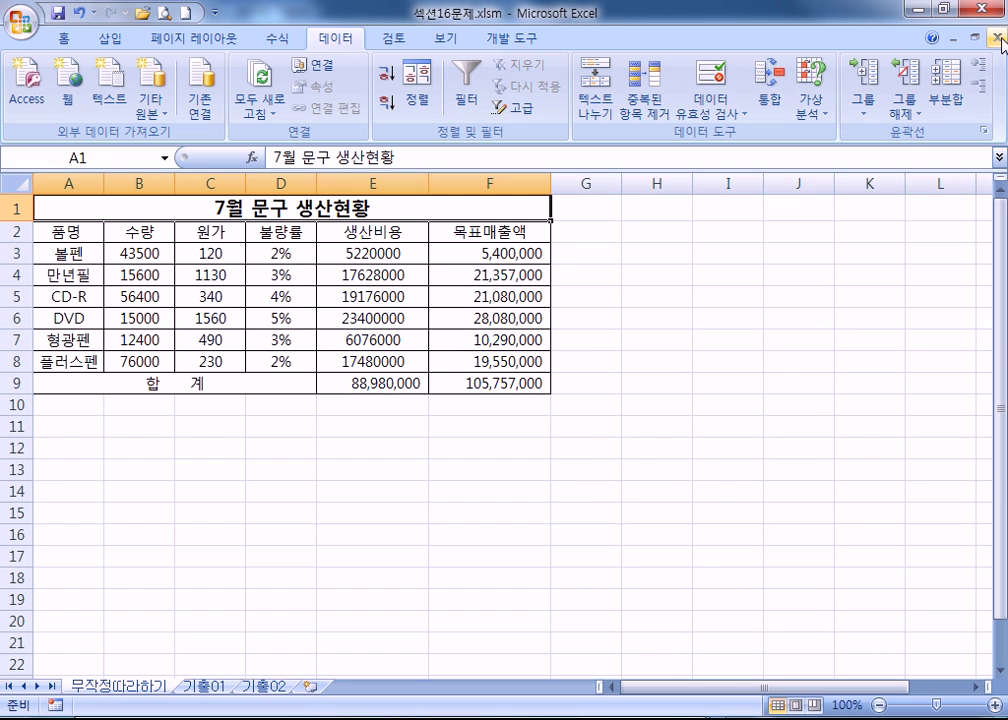
left_click(999, 39)
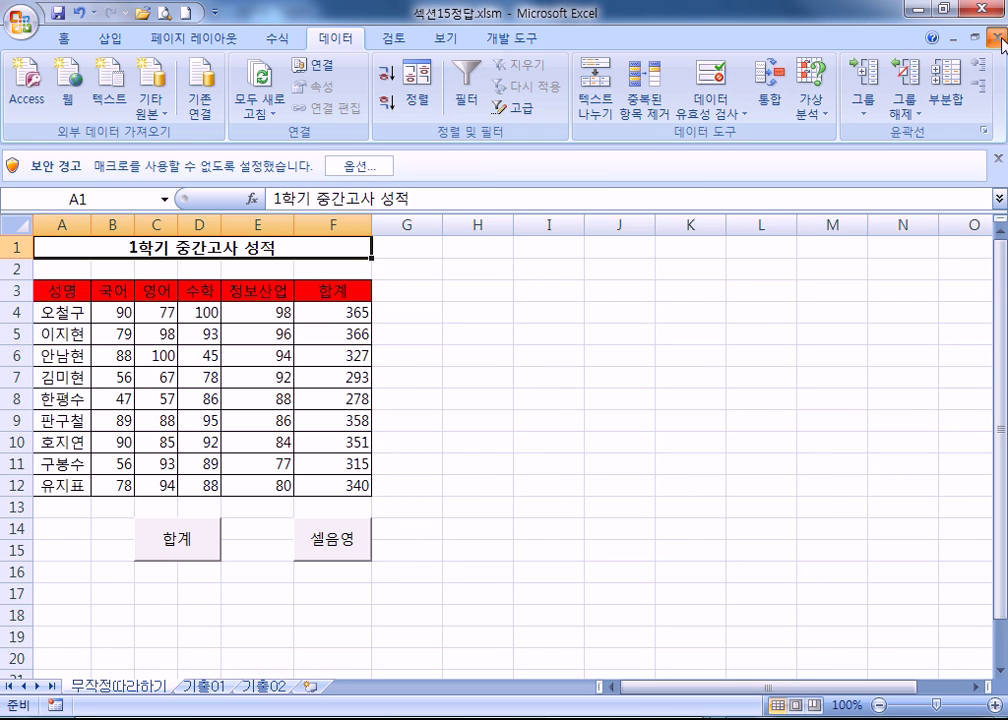
left_click(999, 39)
left_click(999, 39)
left_click(999, 39)
left_click(1001, 39)
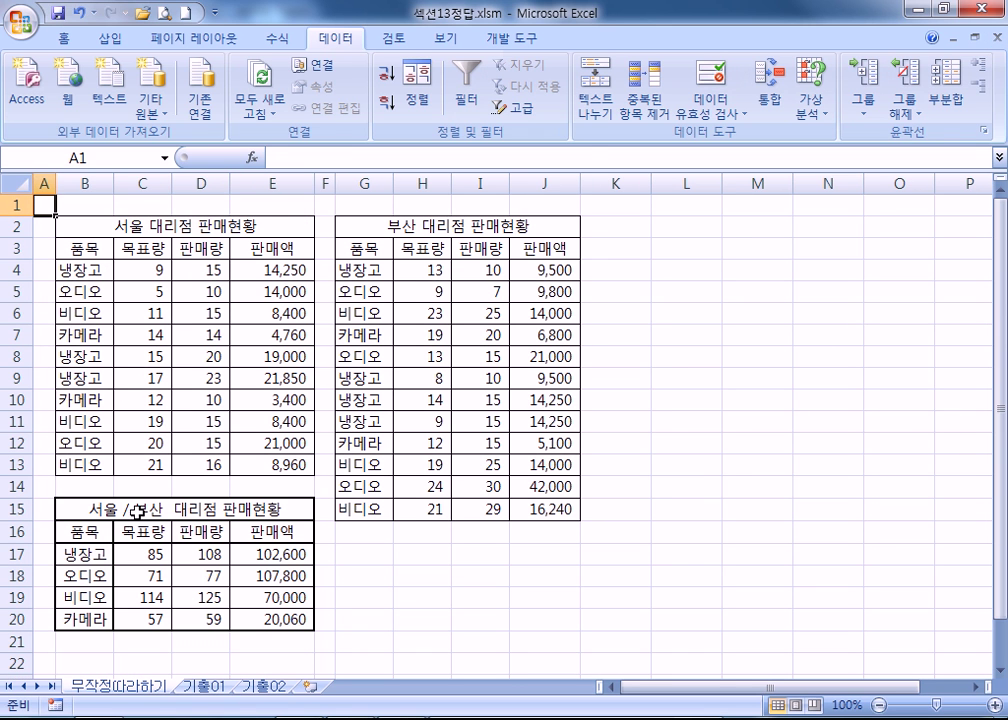
Close the answer workbook and start an Average consolidation into the combined table B16:E20.
left_click(1001, 39)
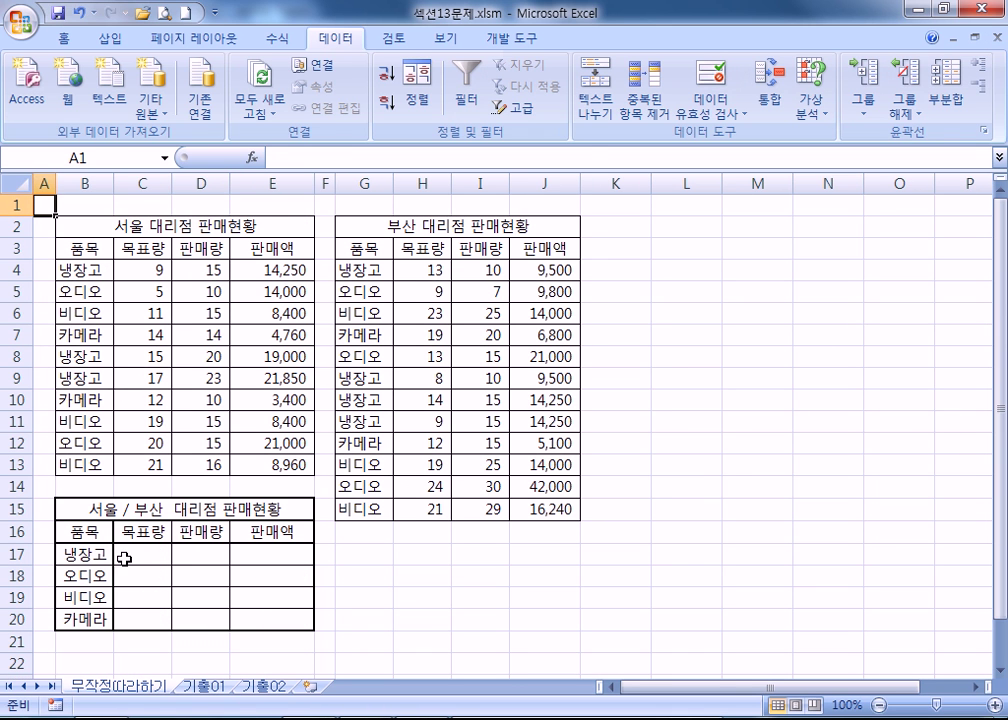
left_click_drag(65, 531, 275, 618)
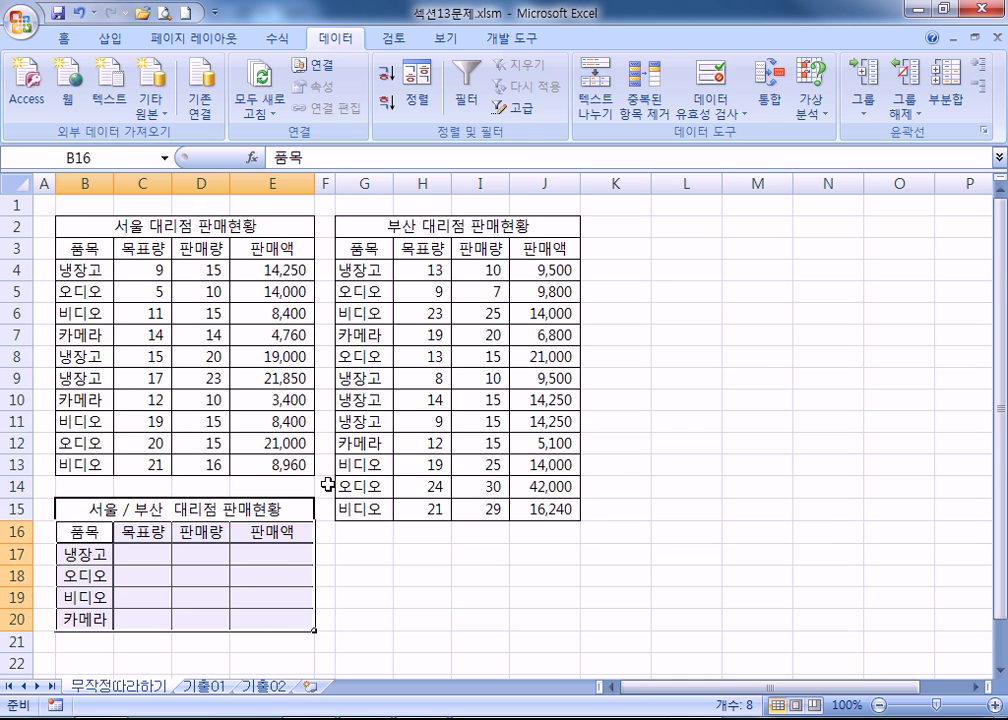
scroll(328, 484, "down", 2)
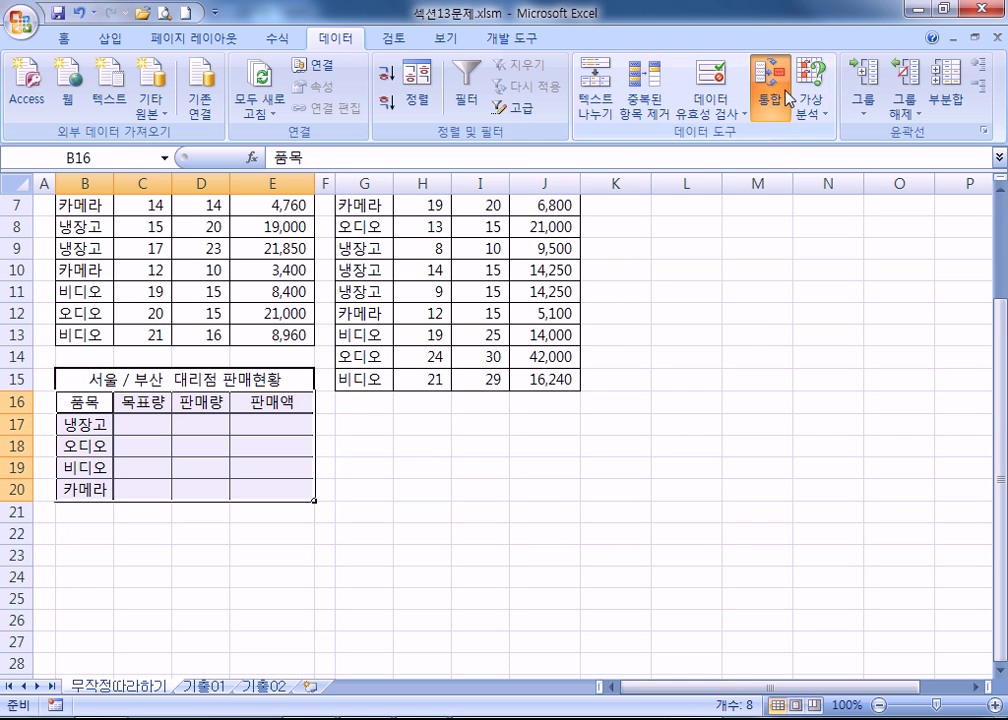
left_click(789, 98)
left_click(380, 104)
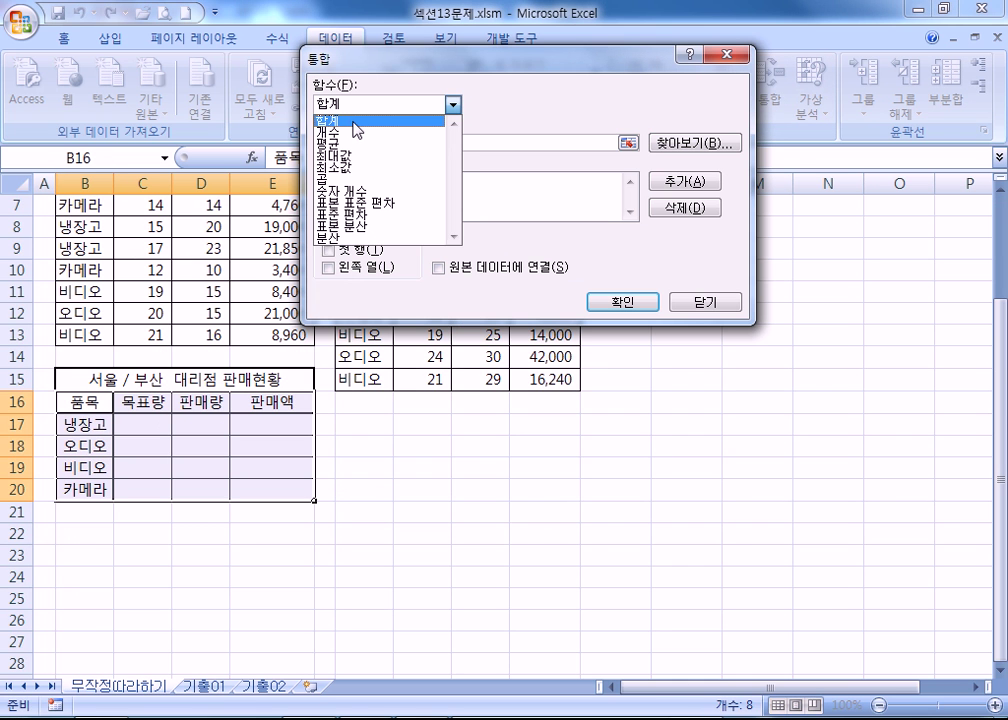
left_click(348, 142)
Consolidate sources B3:E13 and G3:J15 using top row and left column labels.
scroll(125, 328, "up", 2)
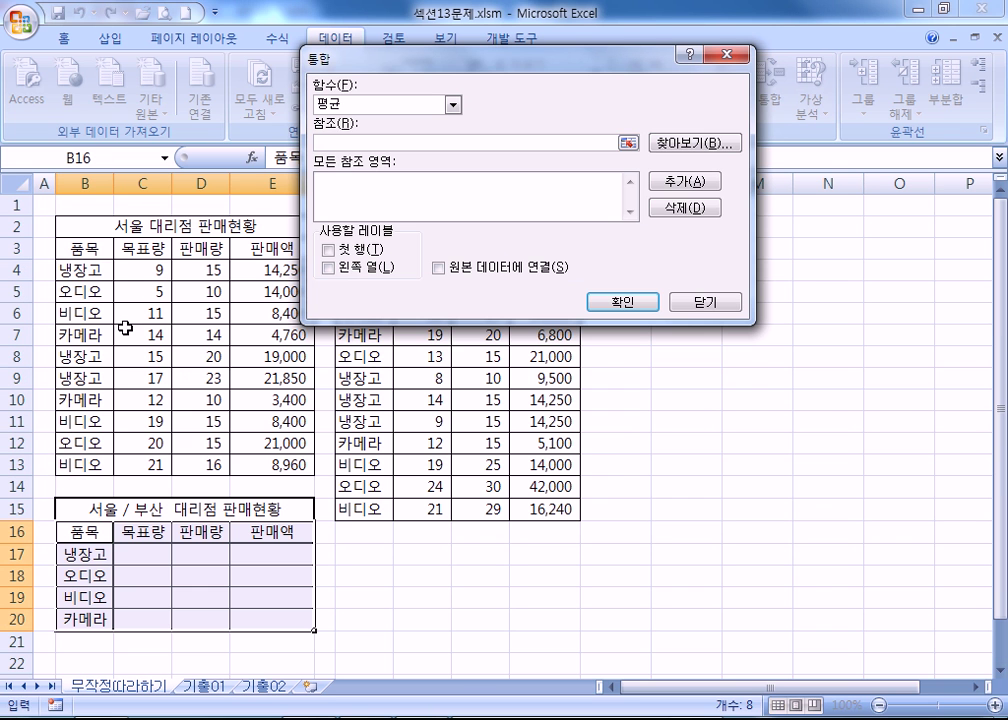
left_click_drag(76, 224, 275, 462)
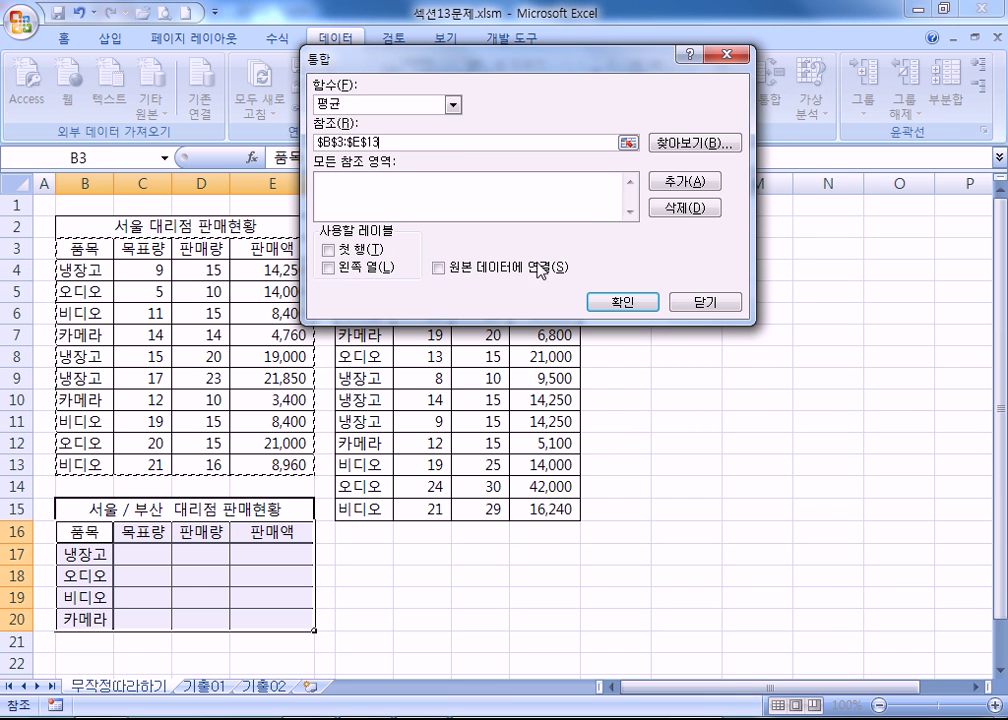
left_click(685, 181)
left_click_drag(508, 65, 775, 68)
left_click_drag(364, 247, 536, 511)
left_click(930, 182)
left_click(573, 251)
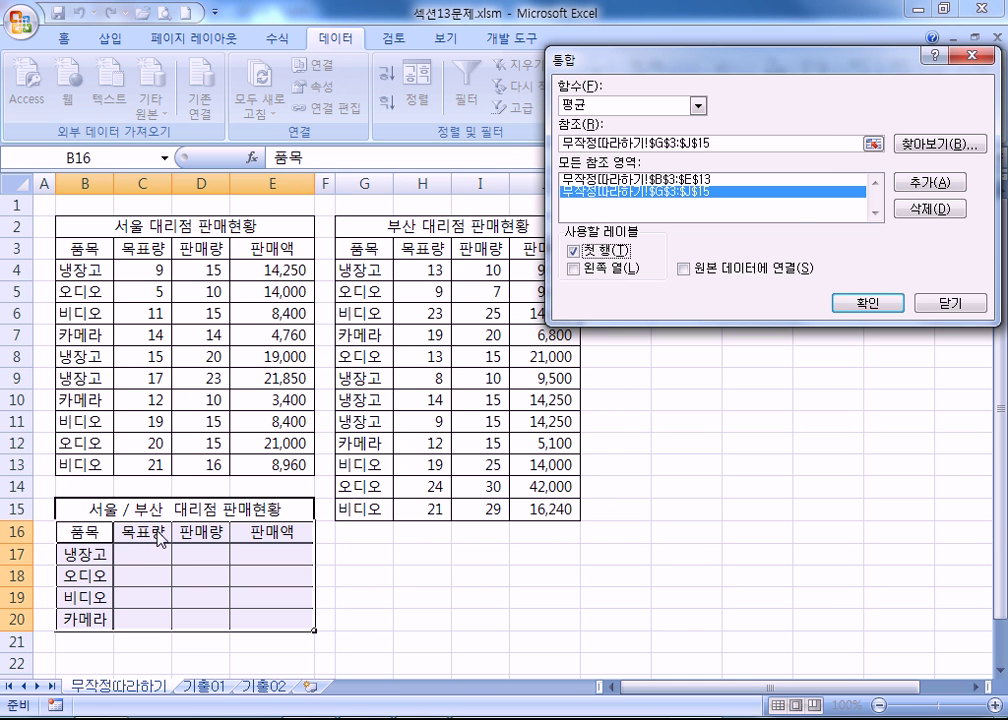
left_click(576, 269)
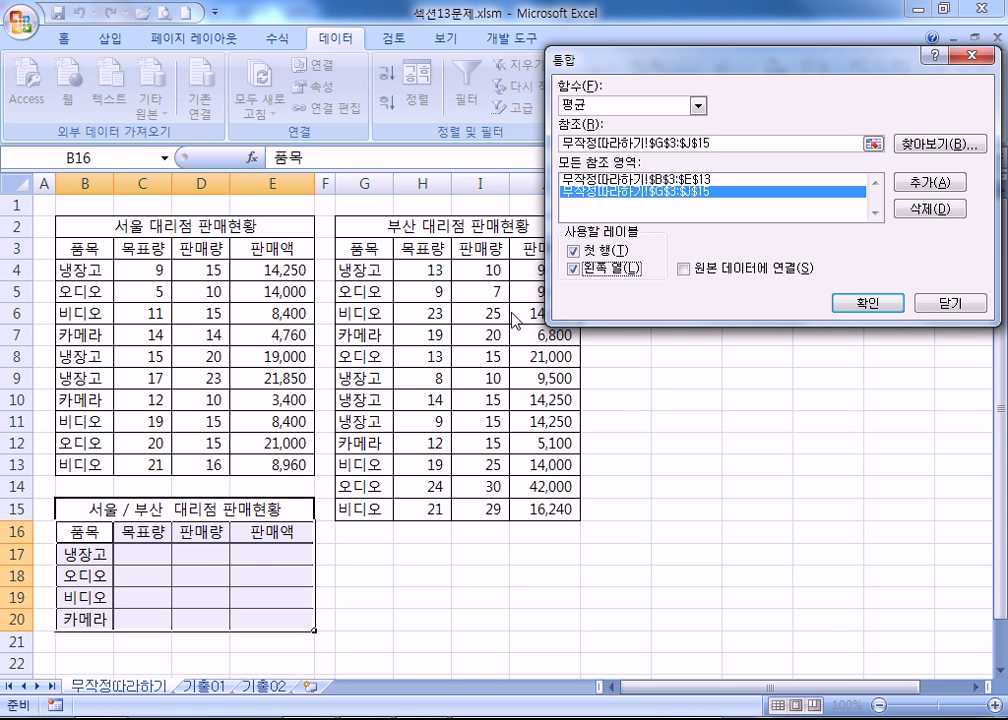
left_click(870, 303)
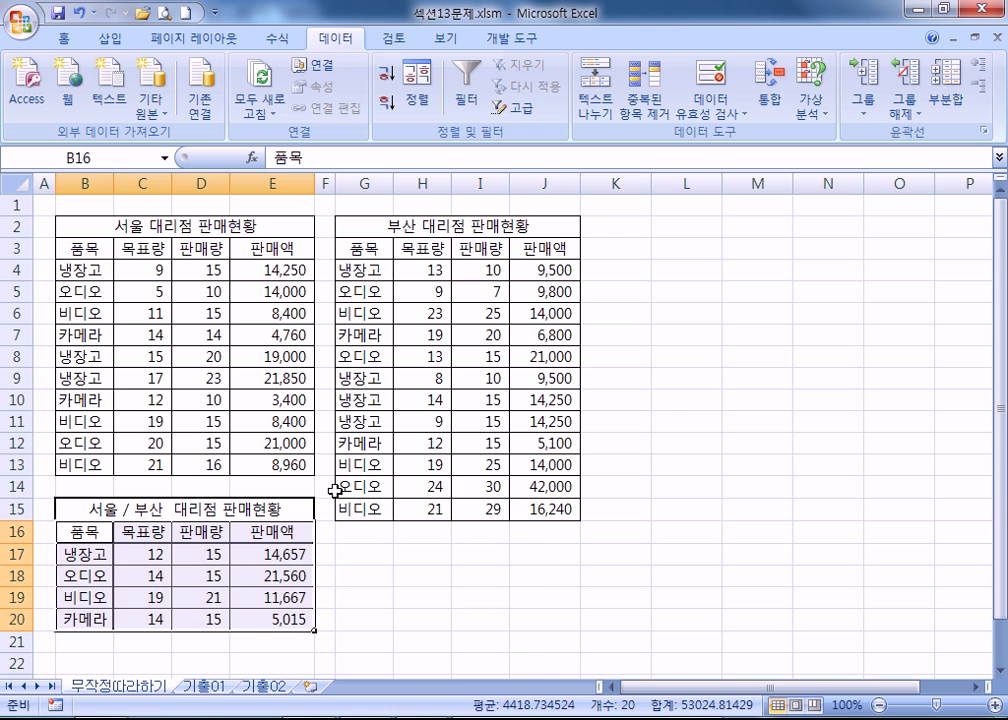
Check the averaged value in C18, then close the workbooks without saving.
left_click(153, 568)
scroll(153, 566, "down", 3)
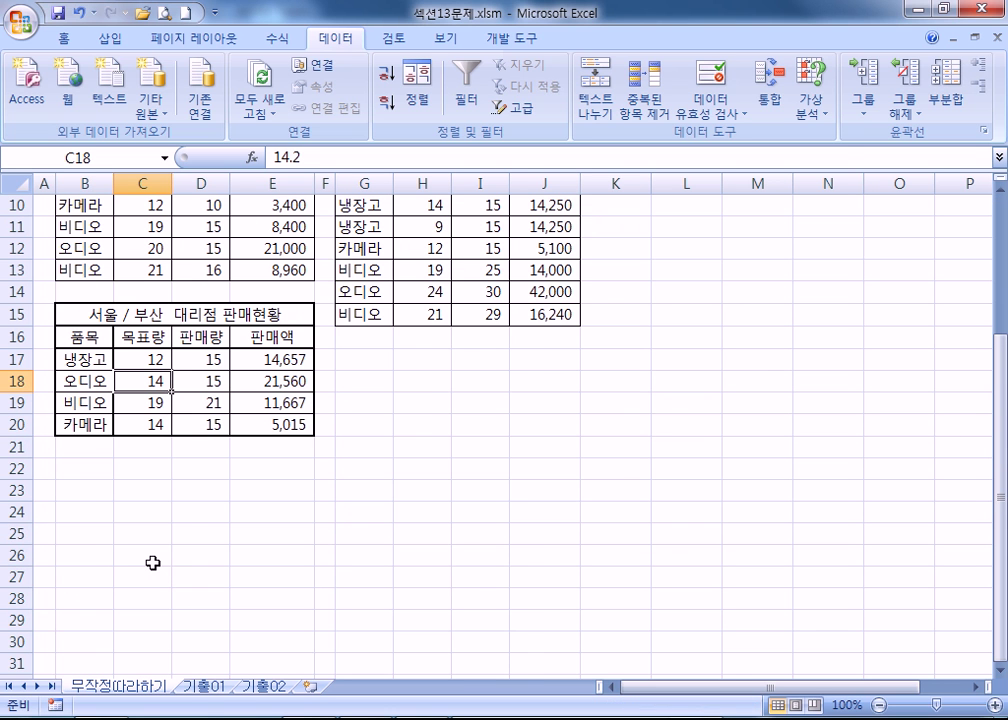
scroll(153, 563, "up", 2)
key("ctrl+w")
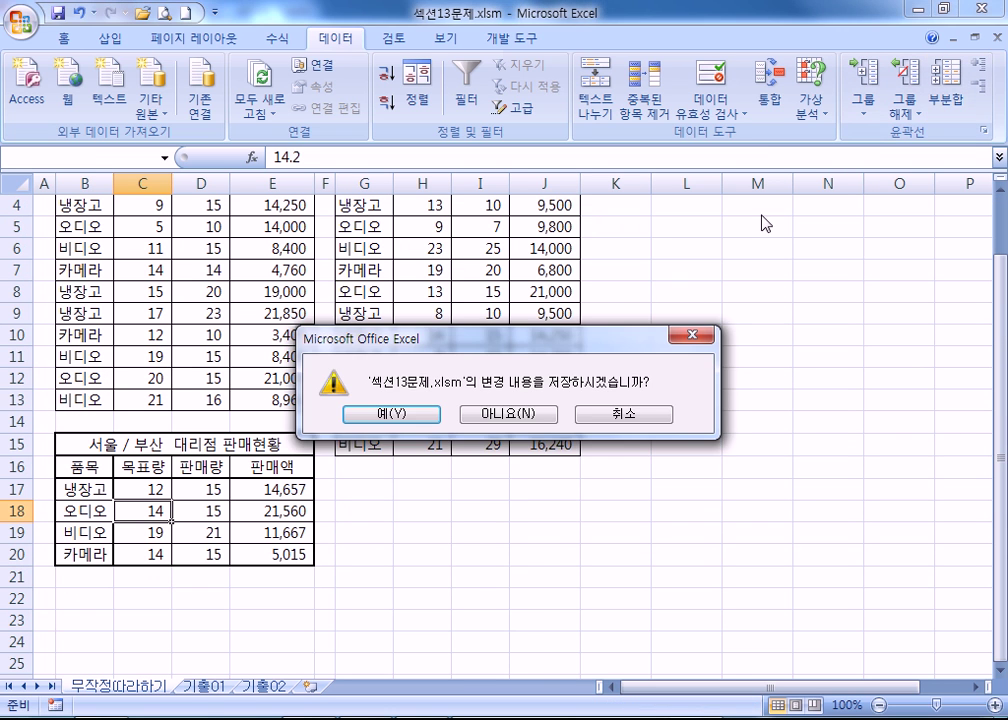
left_click(530, 412)
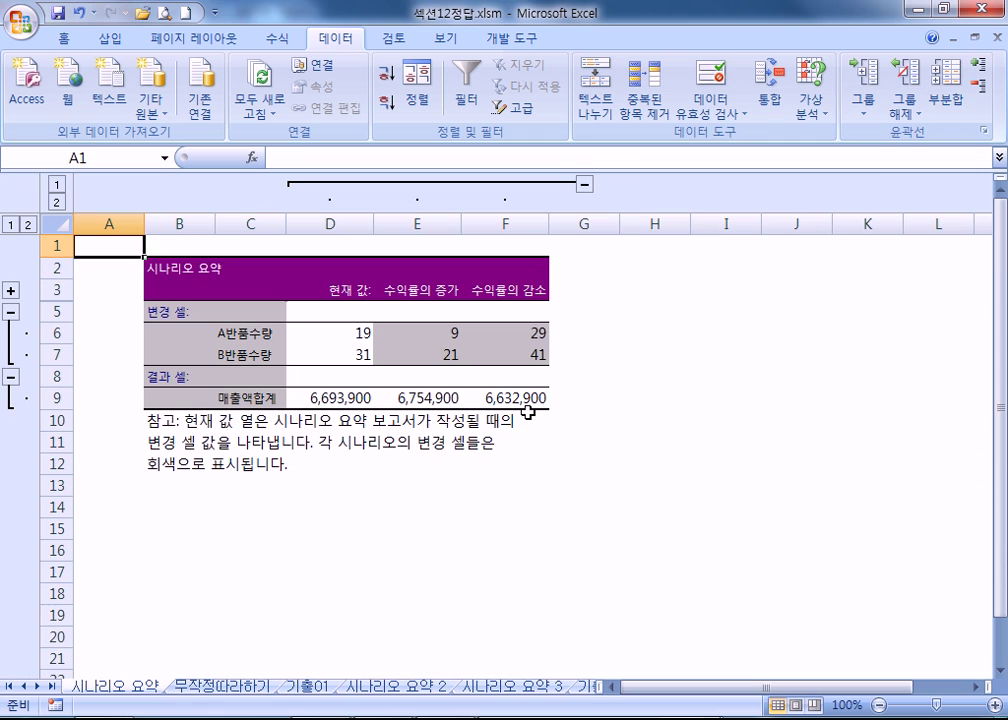
left_click(995, 38)
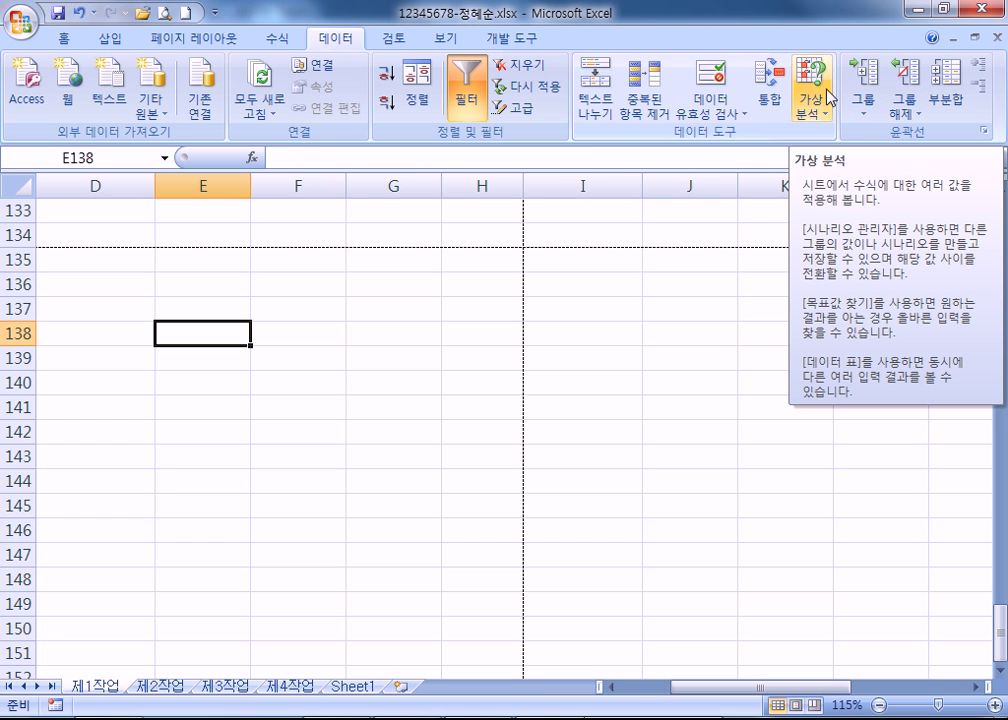
Switch to the PDF notes and scroll to the numbered Consolidate options, 함수 through 원본 데이터에 연결.
key("alt+Tab")
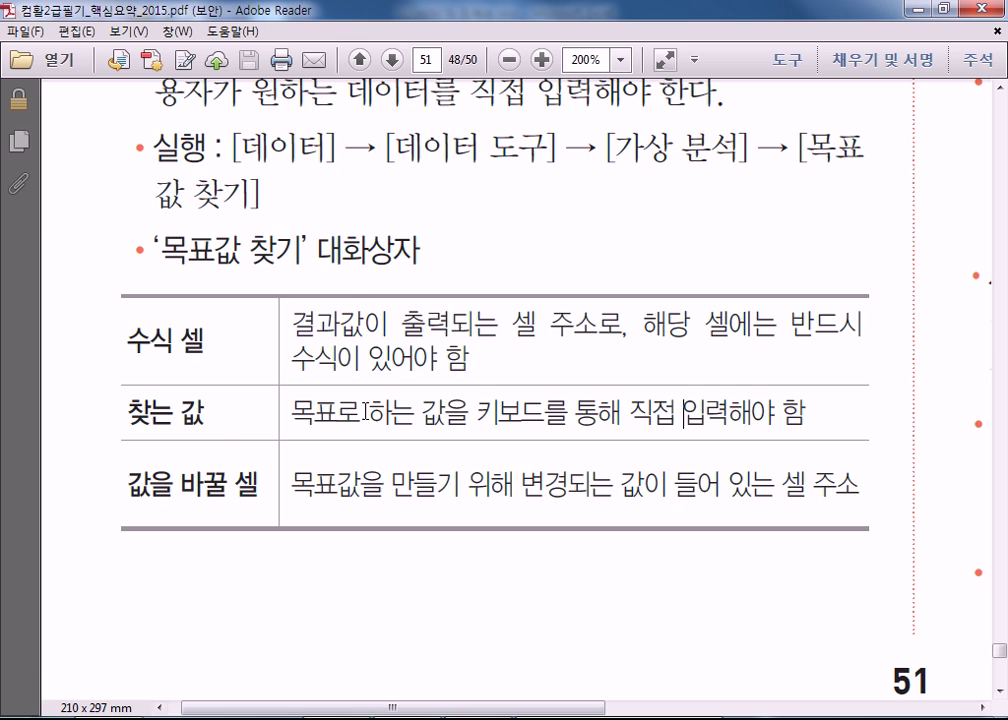
scroll(256, 455, "down", 10)
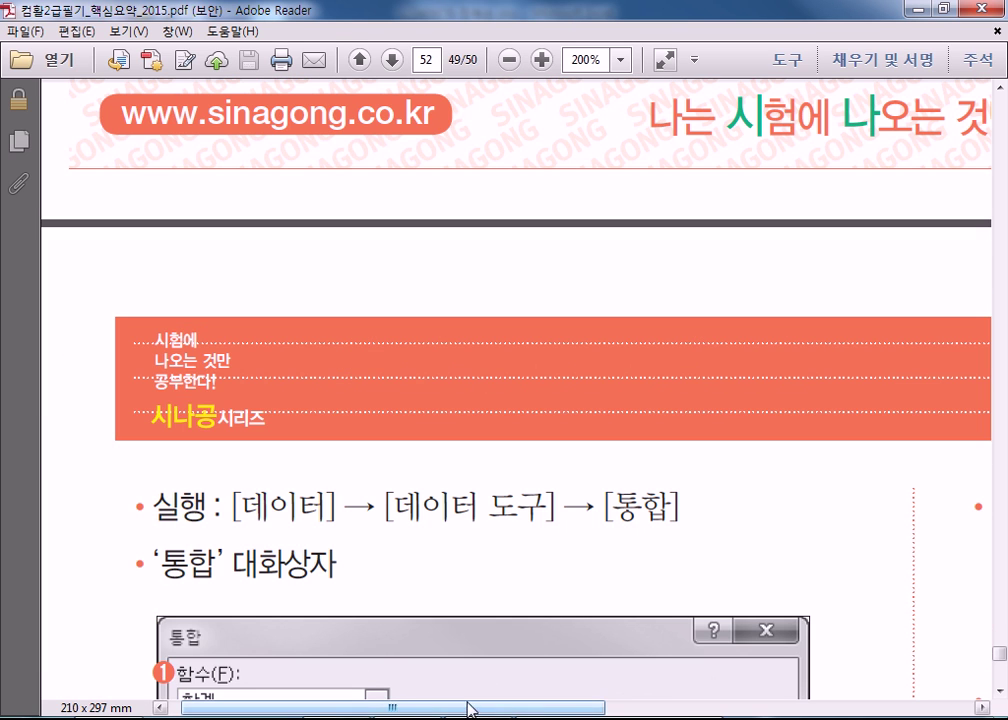
scroll(378, 602, "down", 8)
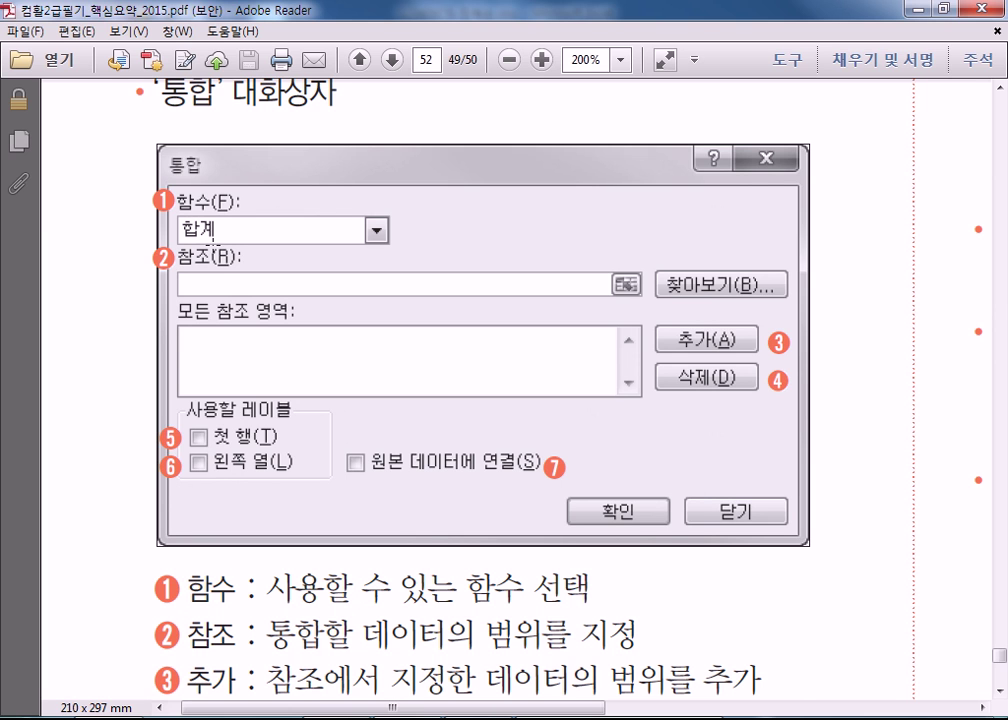
left_click_drag(327, 437, 578, 499)
scroll(573, 489, "down", 2)
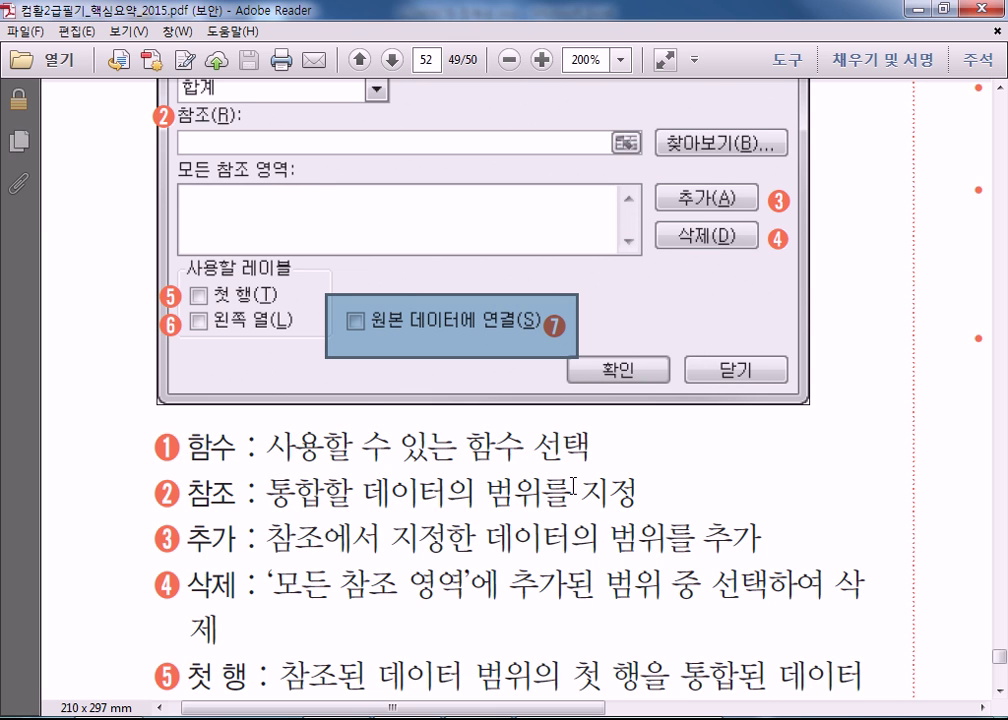
scroll(238, 477, "down", 4)
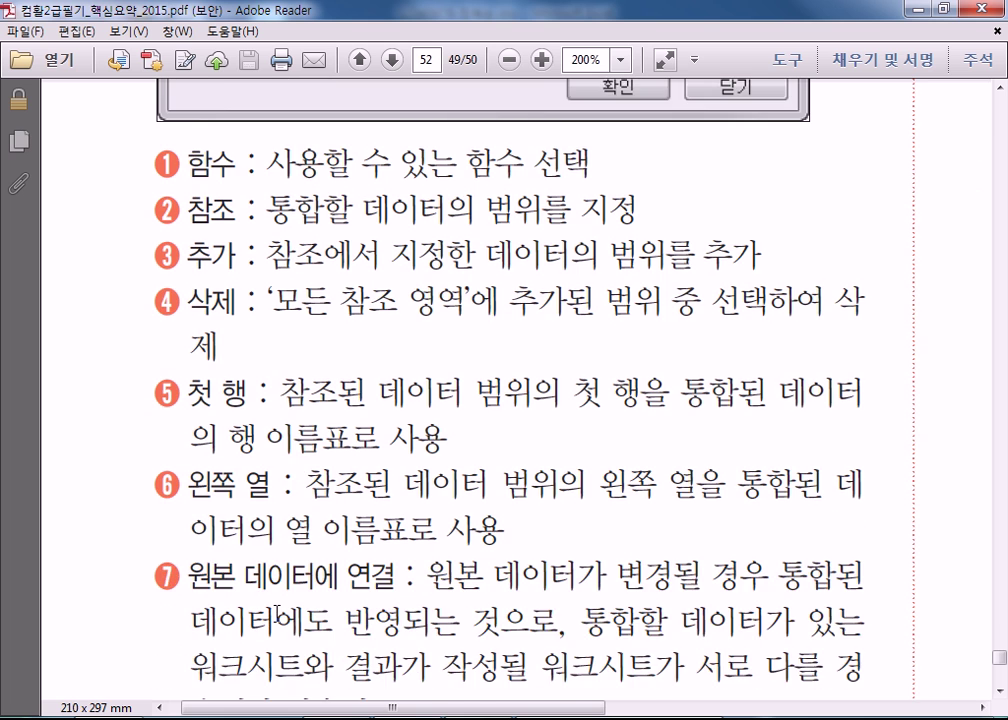
Scroll past item 7 of the consolidation notes until the '130 매크로' heading appears.
scroll(278, 608, "down", 2)
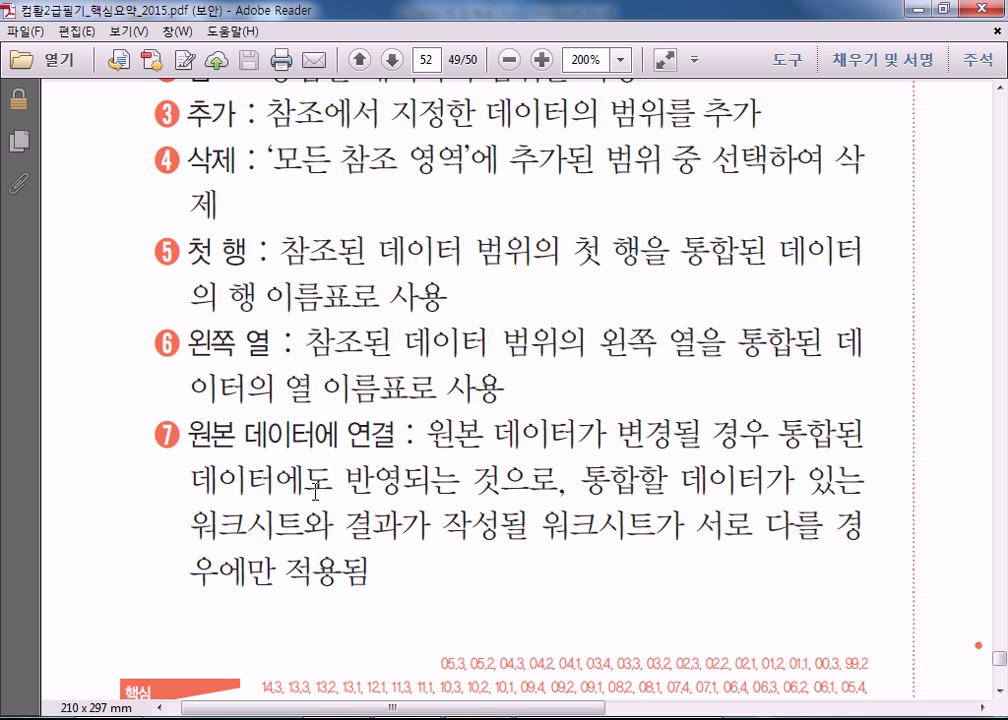
scroll(315, 490, "up", 2)
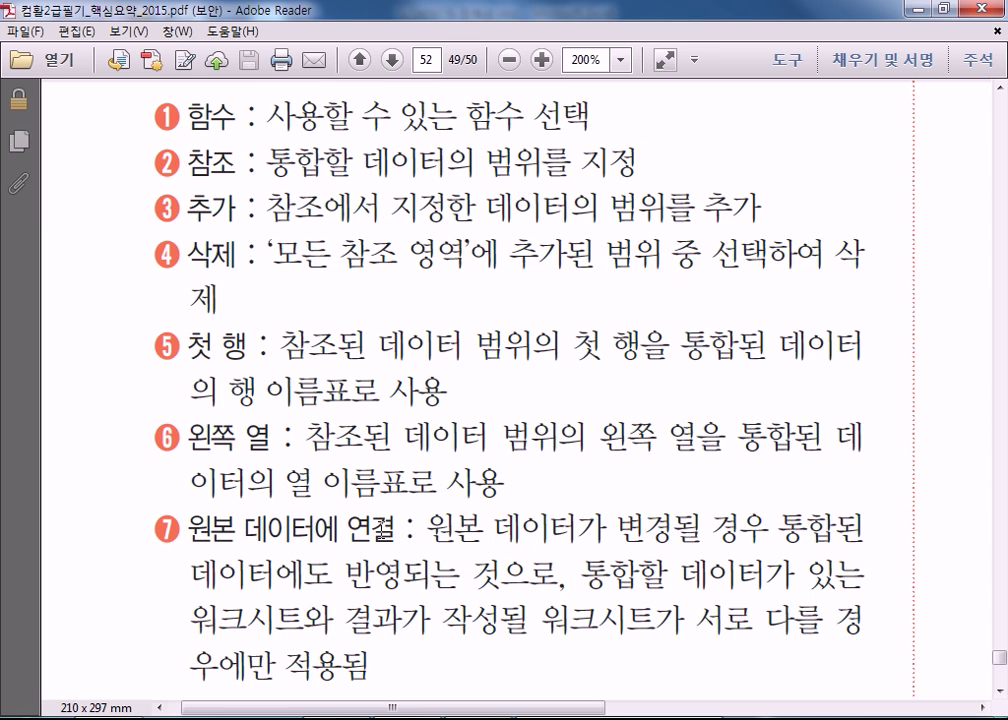
scroll(380, 500, "down", 3)
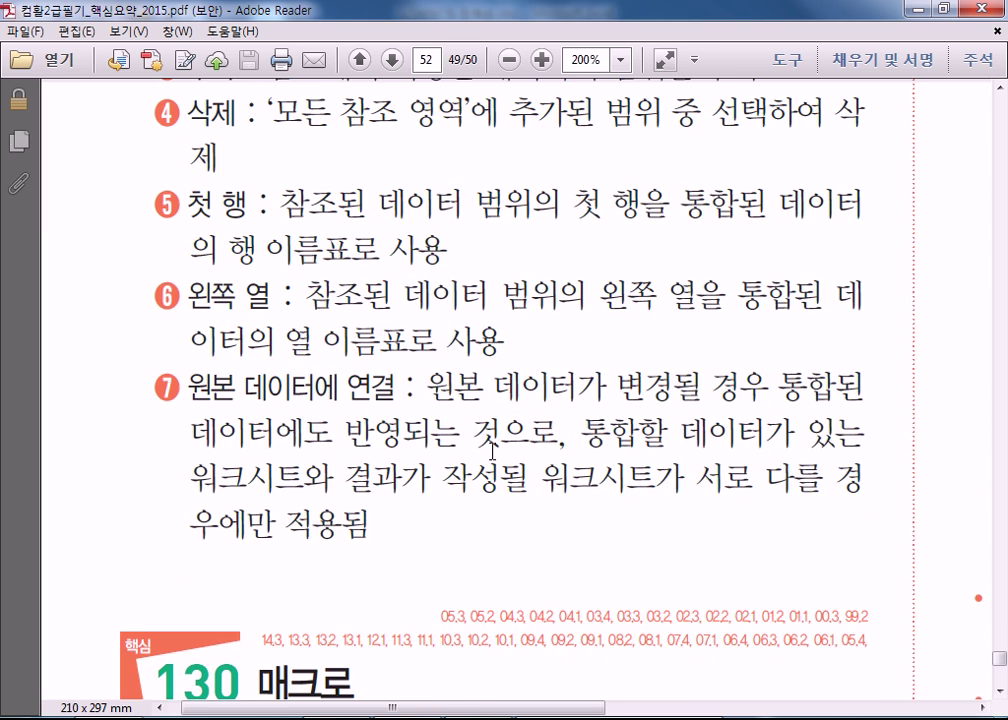
scroll(400, 528, "down", 2)
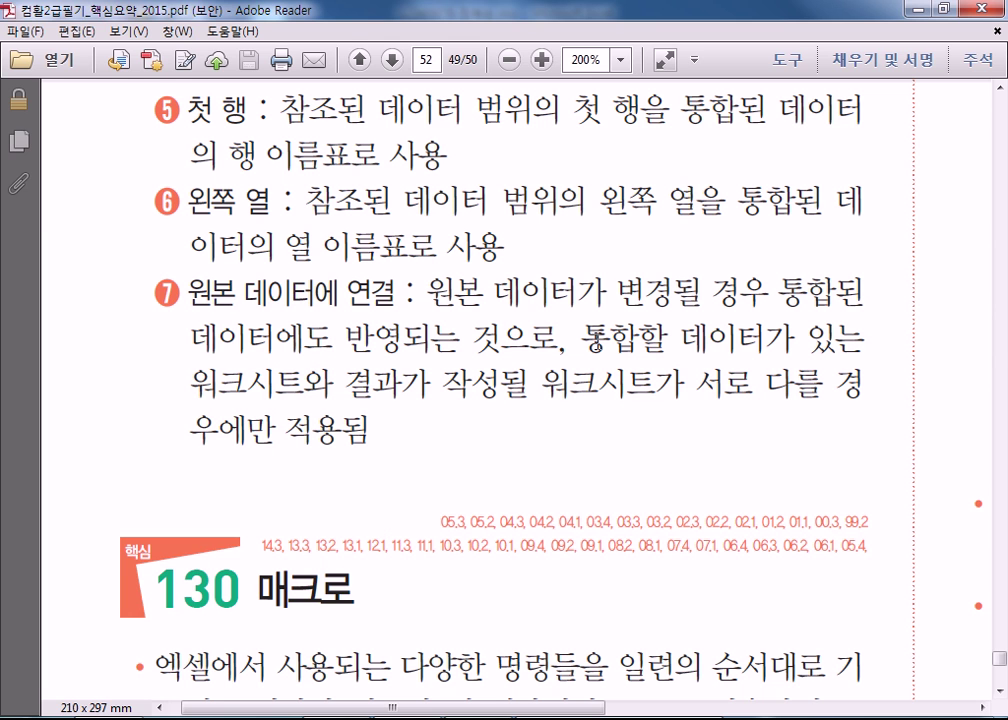
left_click_drag(597, 340, 170, 78)
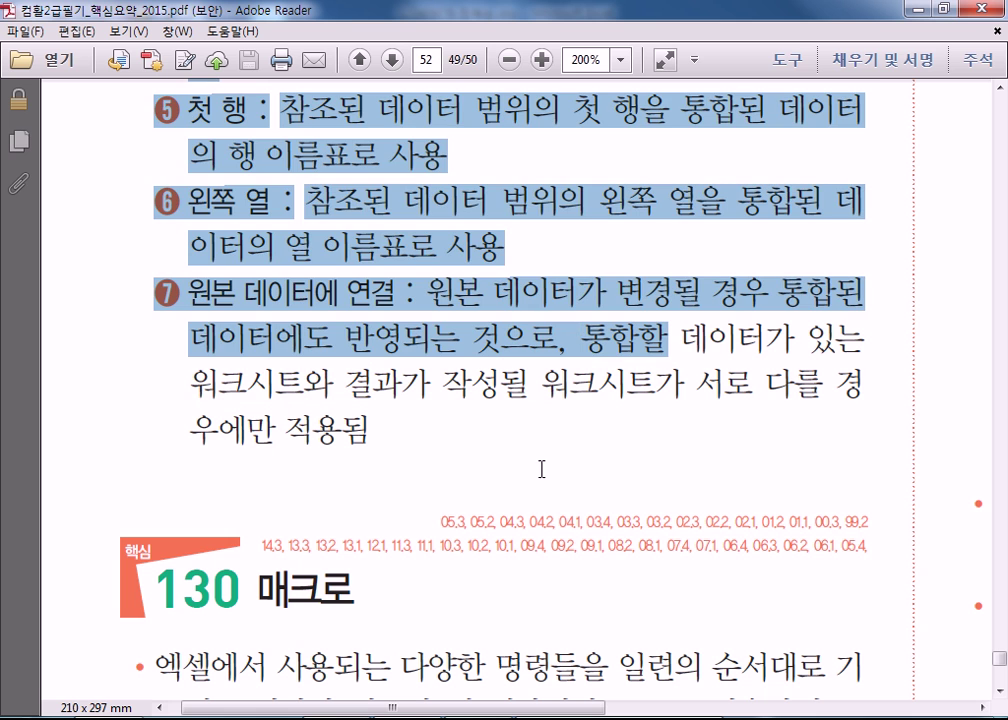
left_click(740, 433)
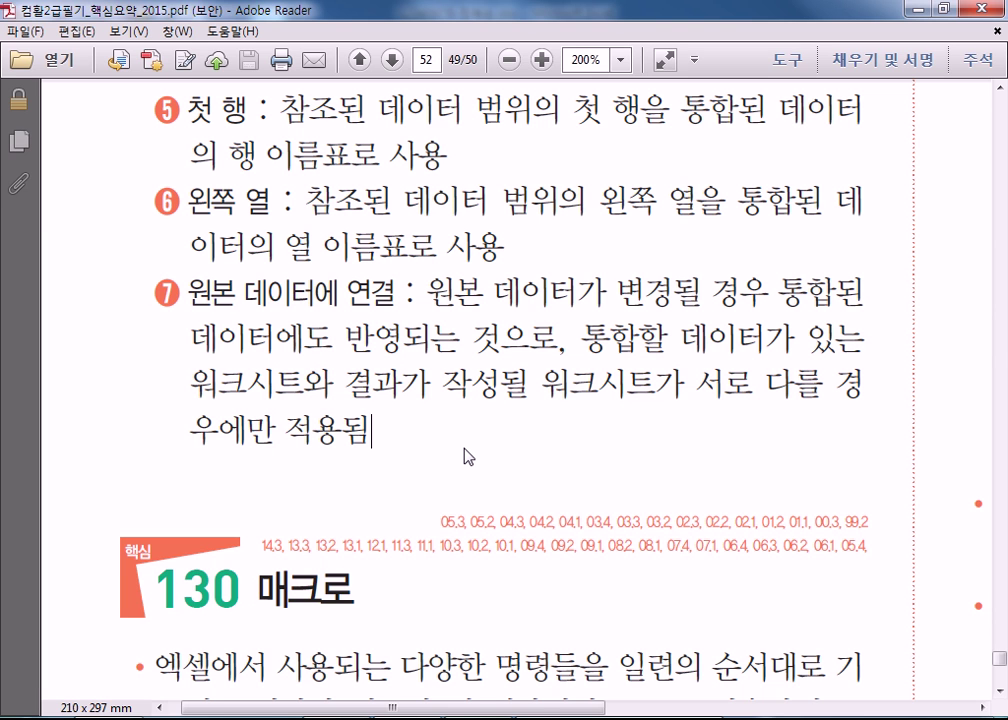
Scroll through page 52 to page 53's 매크로 이름 지정하기 macro naming notes.
left_click_drag(540, 706, 910, 706)
scroll(774, 571, "down", 4)
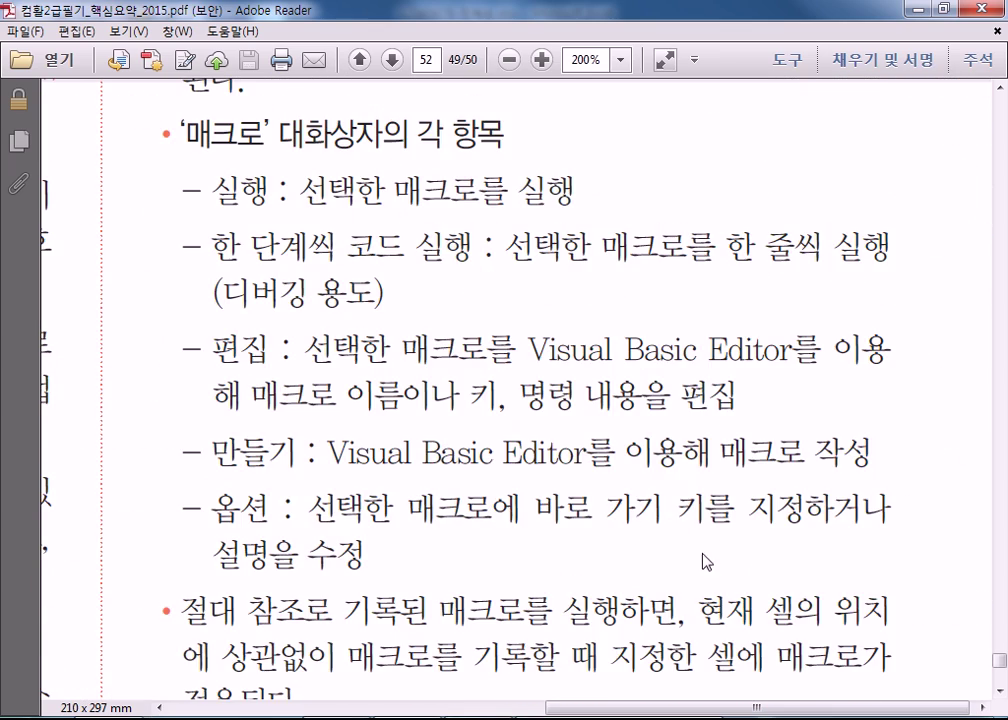
scroll(486, 497, "down", 4)
scroll(441, 504, "up", 2)
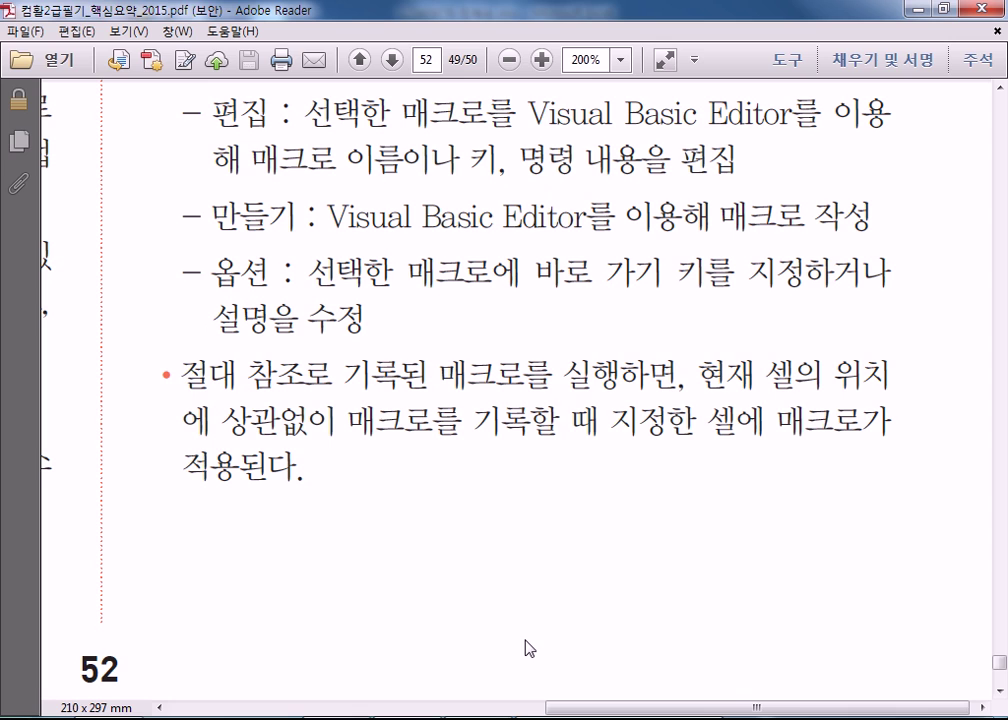
left_click_drag(580, 711, 149, 639)
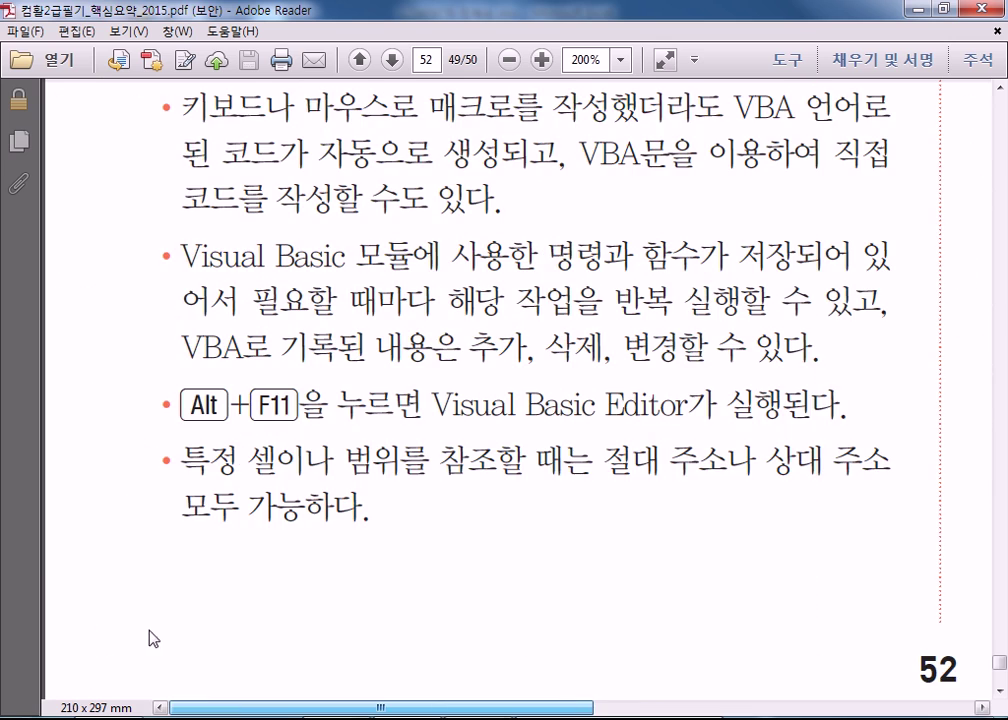
scroll(322, 567, "down", 12)
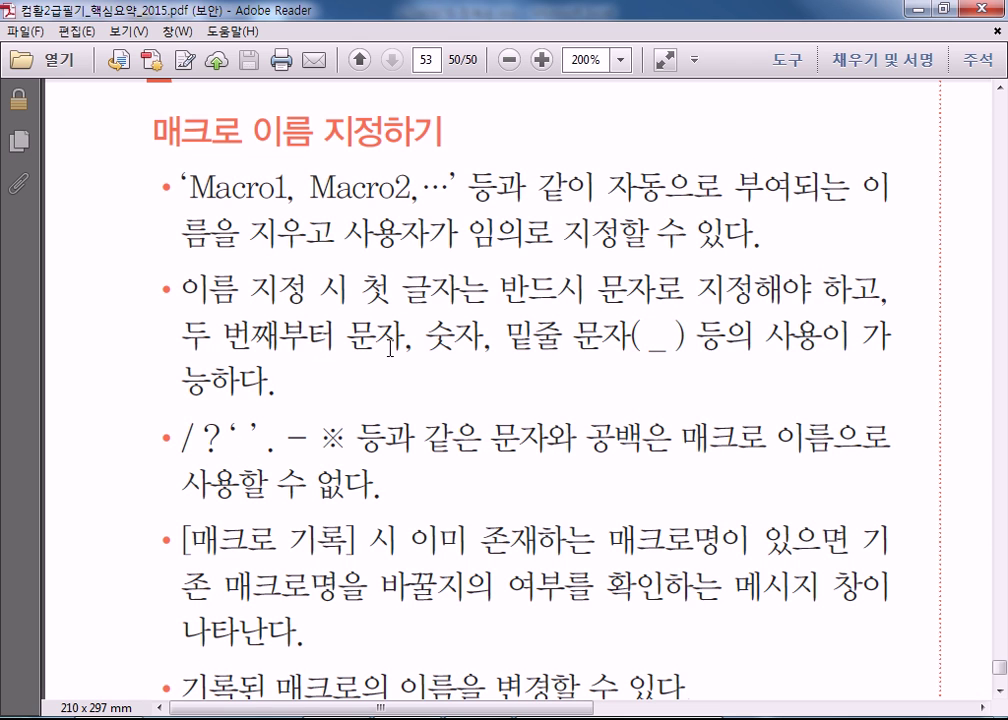
Scroll down to the 바로 가기 키 지정하기 notes and the macro storage location table.
scroll(390, 347, "down", 5)
scroll(393, 350, "down", 4)
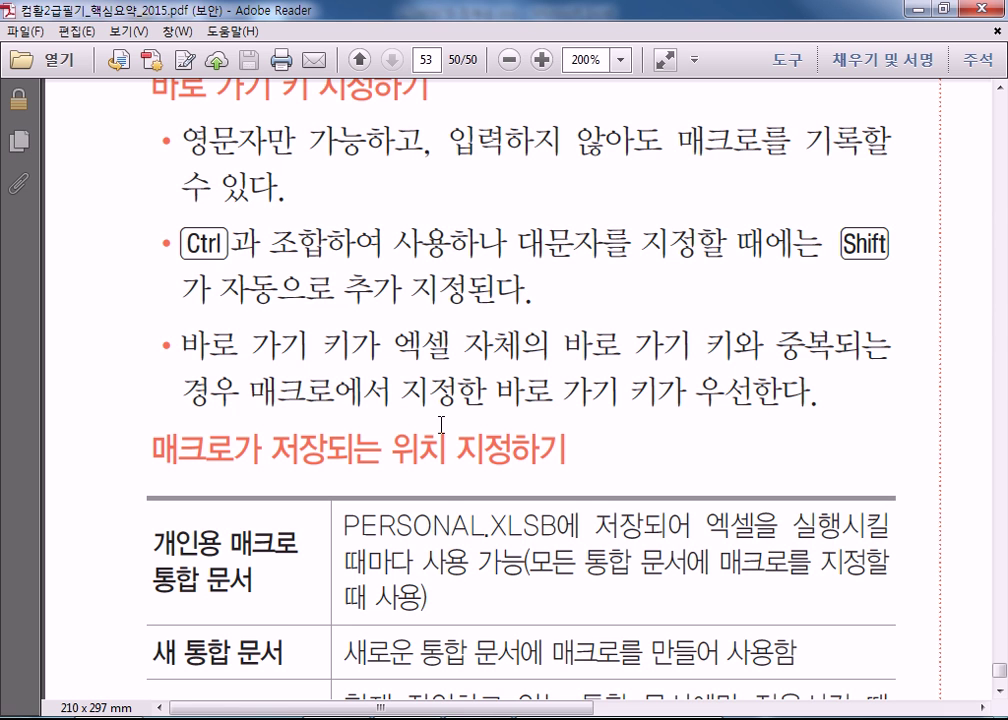
Highlight and then clear the phrase '바로 가기 키가 우선한다' in the shortcut-key notes.
left_click_drag(746, 392, 544, 404)
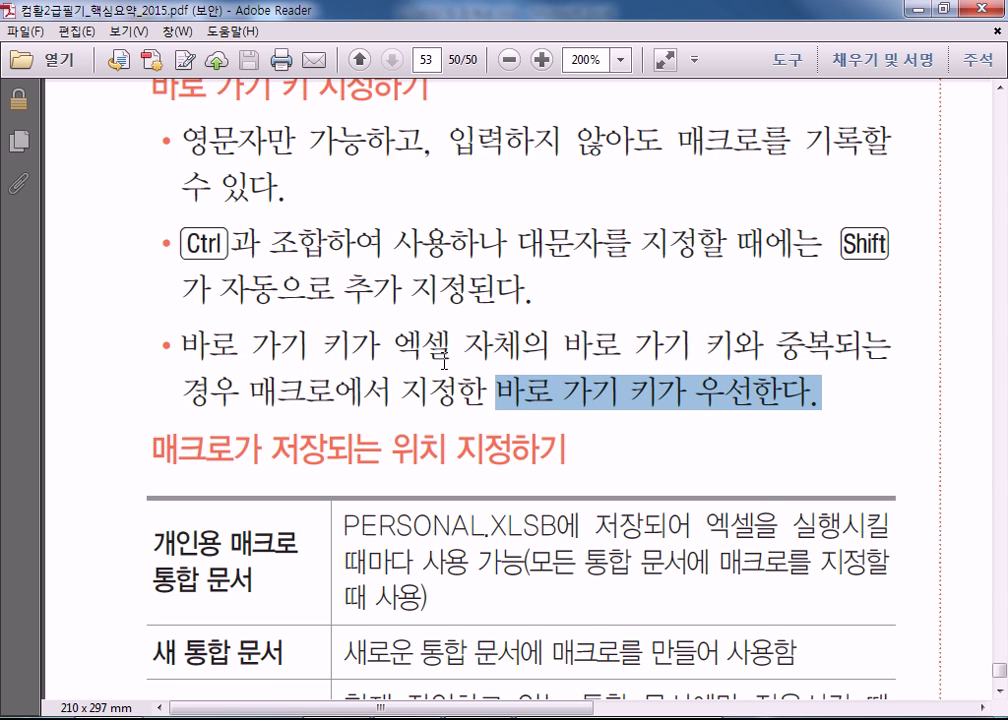
left_click(458, 398)
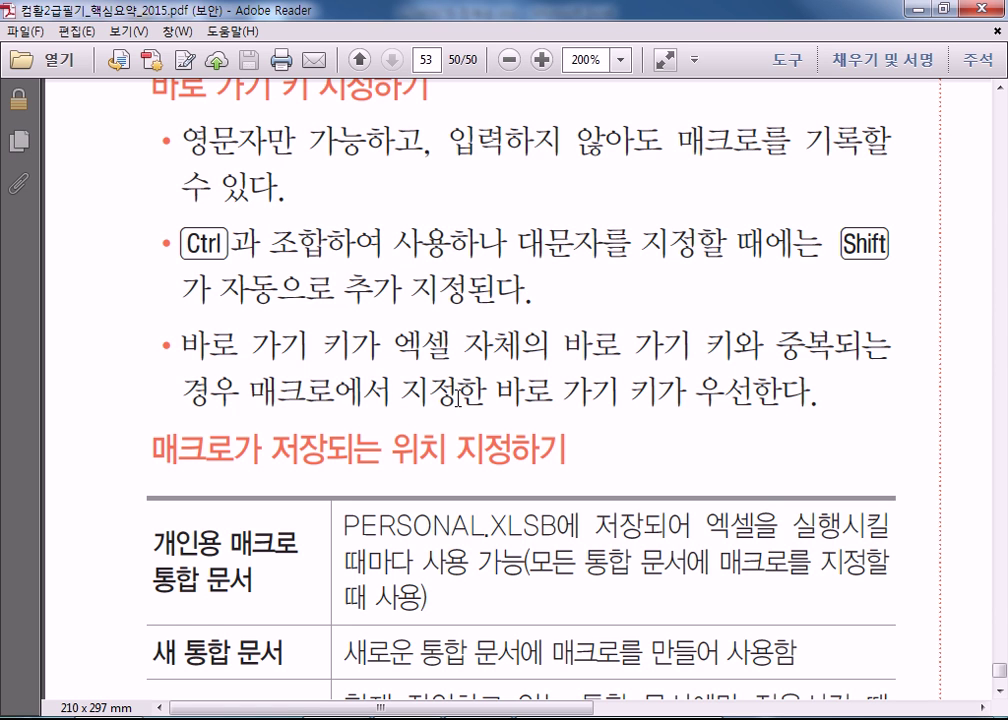
left_click(458, 398)
left_click_drag(717, 400, 655, 398)
left_click(510, 399)
Scroll through the storage table, briefly highlighting PERSONAL.XLSB, down to the 설명 notes.
scroll(555, 460, "down", 2)
scroll(555, 434, "down", 2)
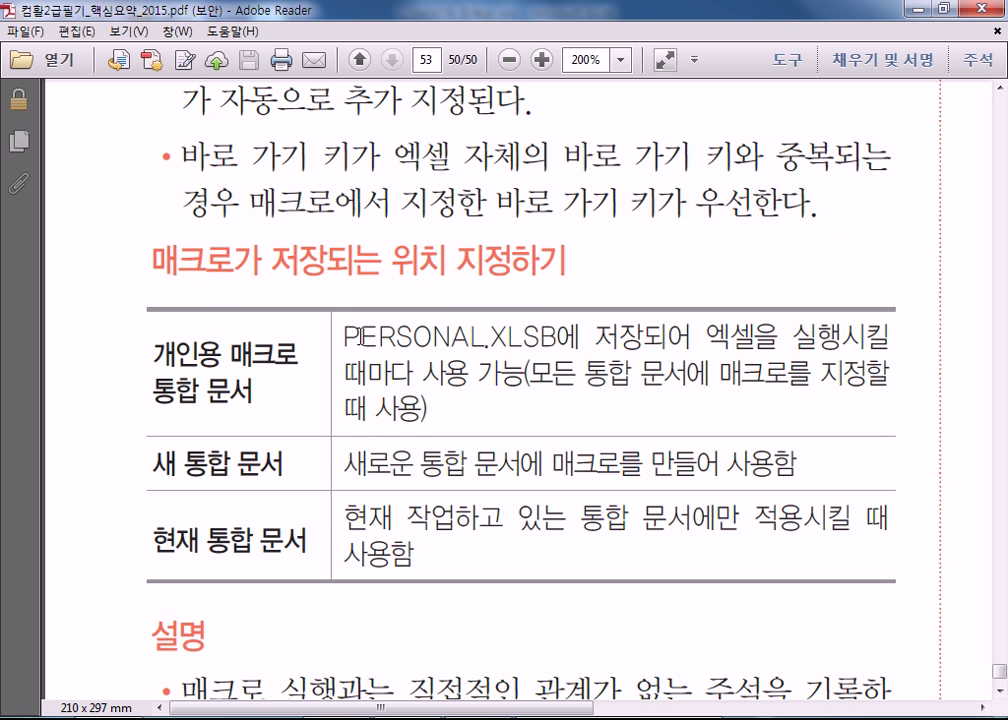
left_click_drag(357, 337, 651, 337)
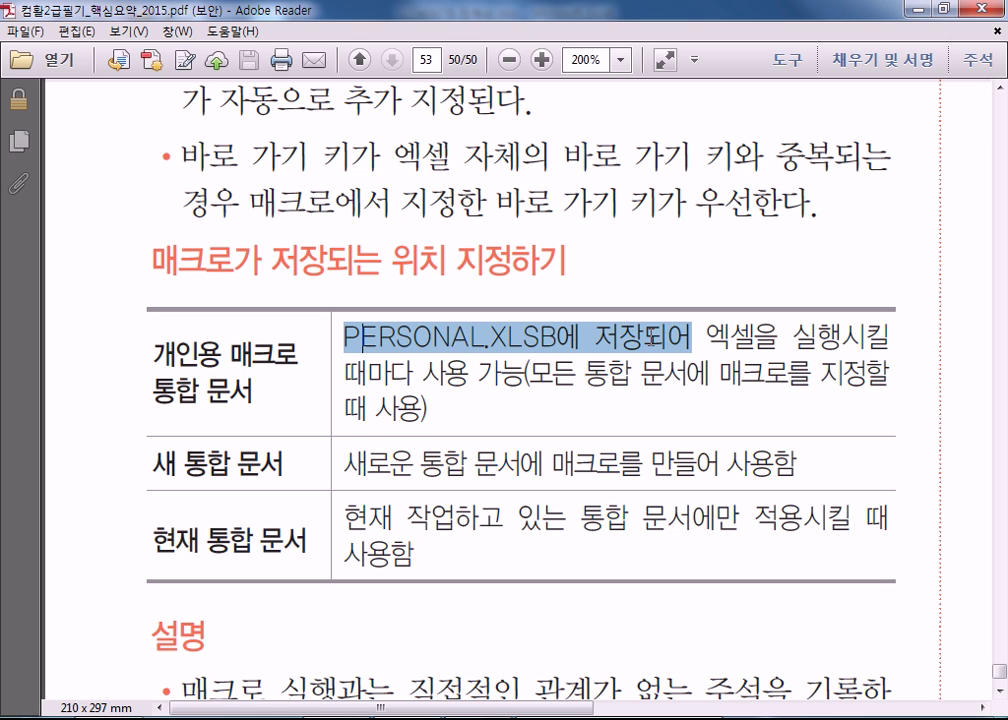
left_click(522, 337)
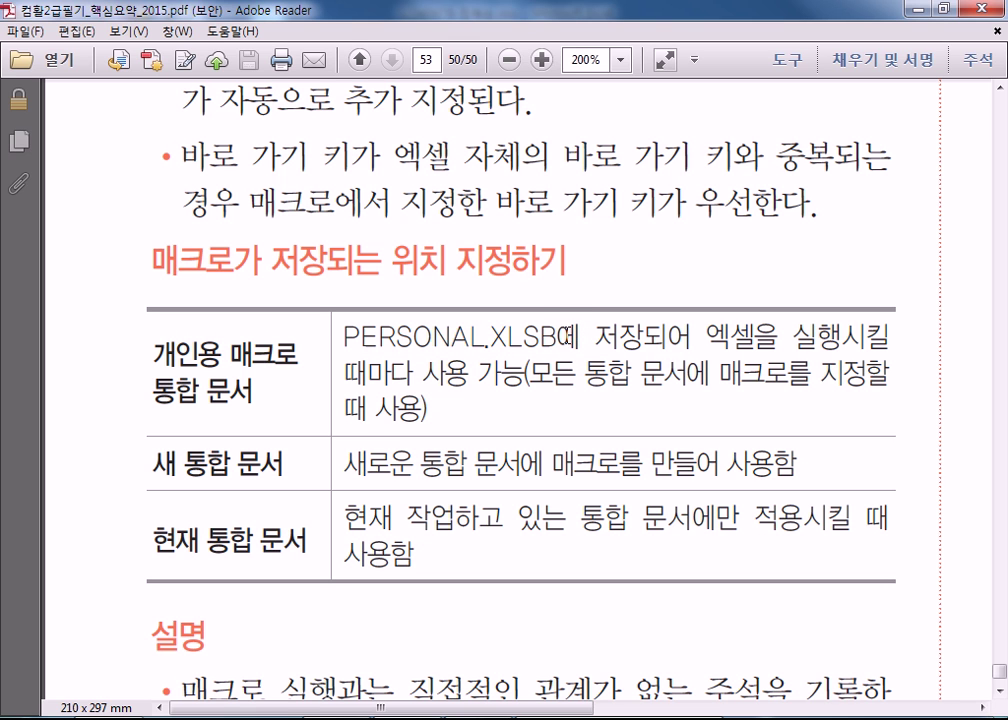
scroll(335, 415, "down", 1)
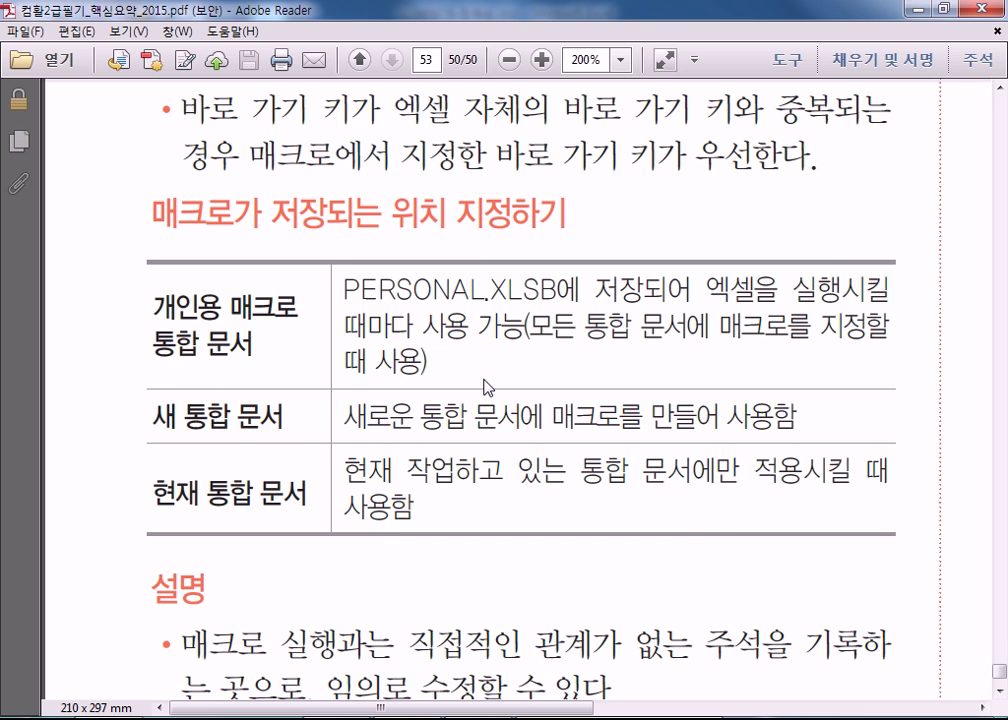
scroll(487, 387, "down", 5)
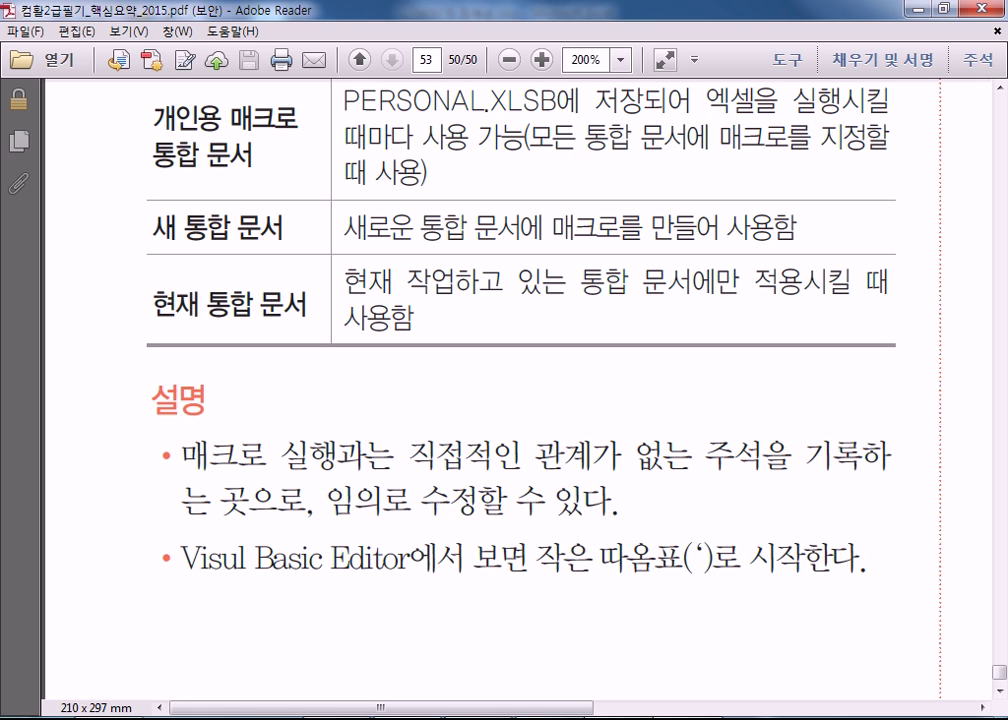
Open the Visual Basic Editor code window for the 제1작업 sheet.
key("alt+Tab")
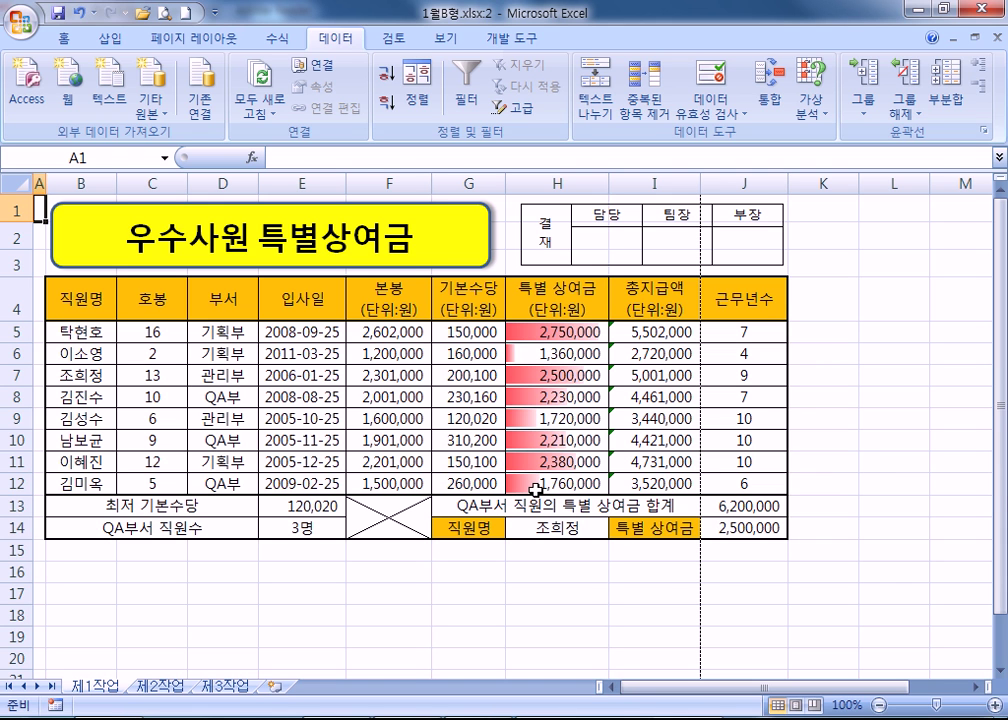
key("alt+F11")
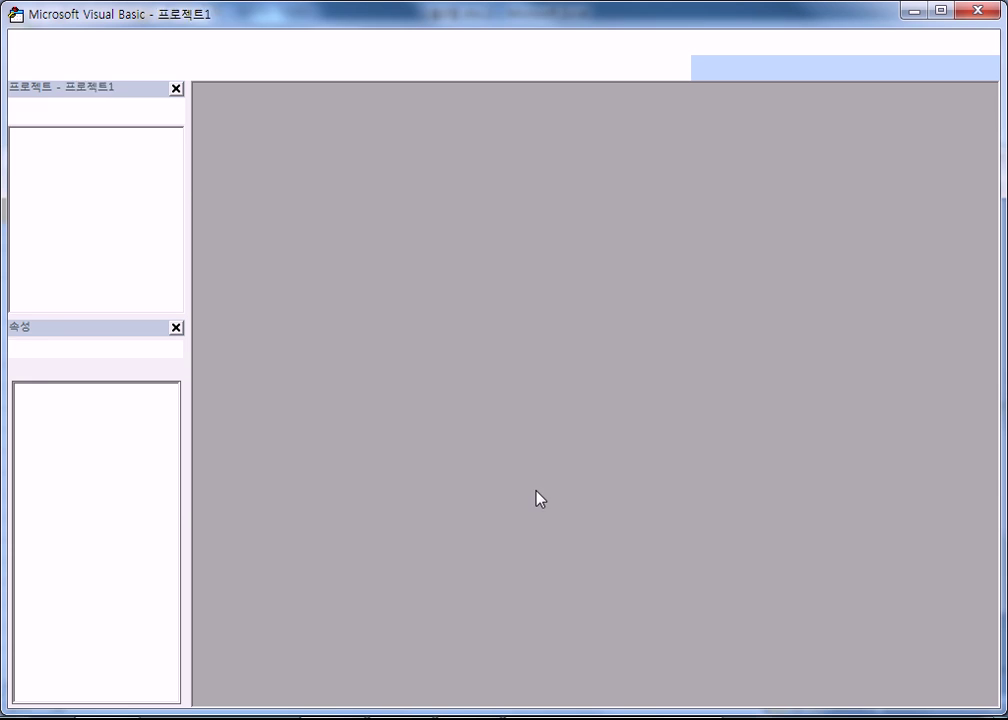
double_click(130, 182)
left_click(506, 148)
left_click(403, 180)
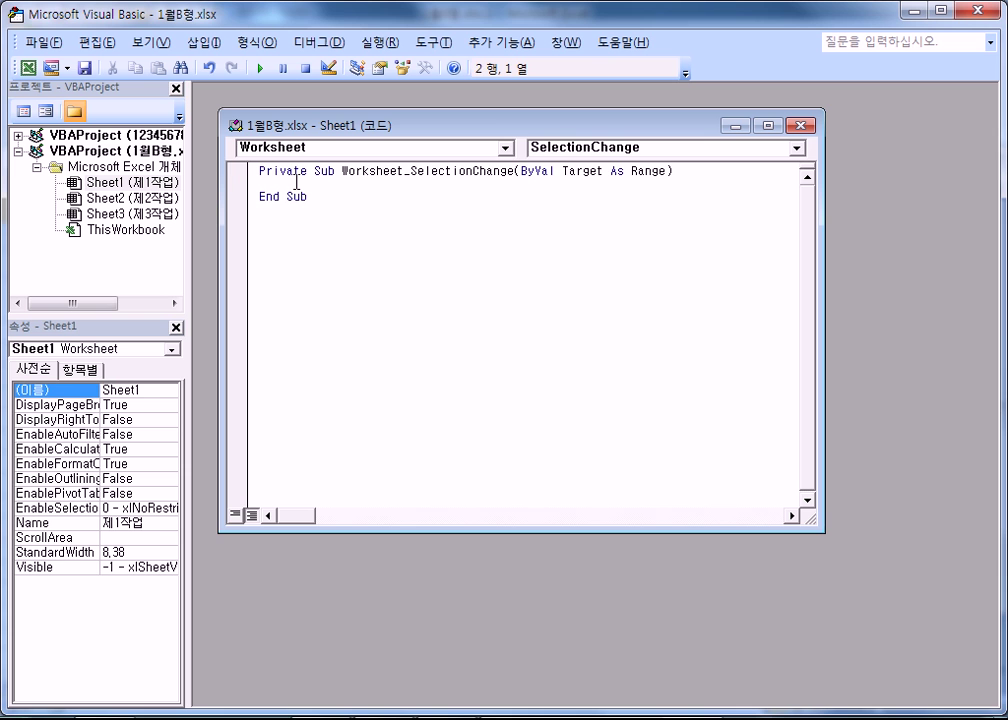
Add a Worksheet_Calculate procedure containing the line '이곳은 계산을 하는 곳입니다.'.
left_click(796, 148)
left_click(607, 201)
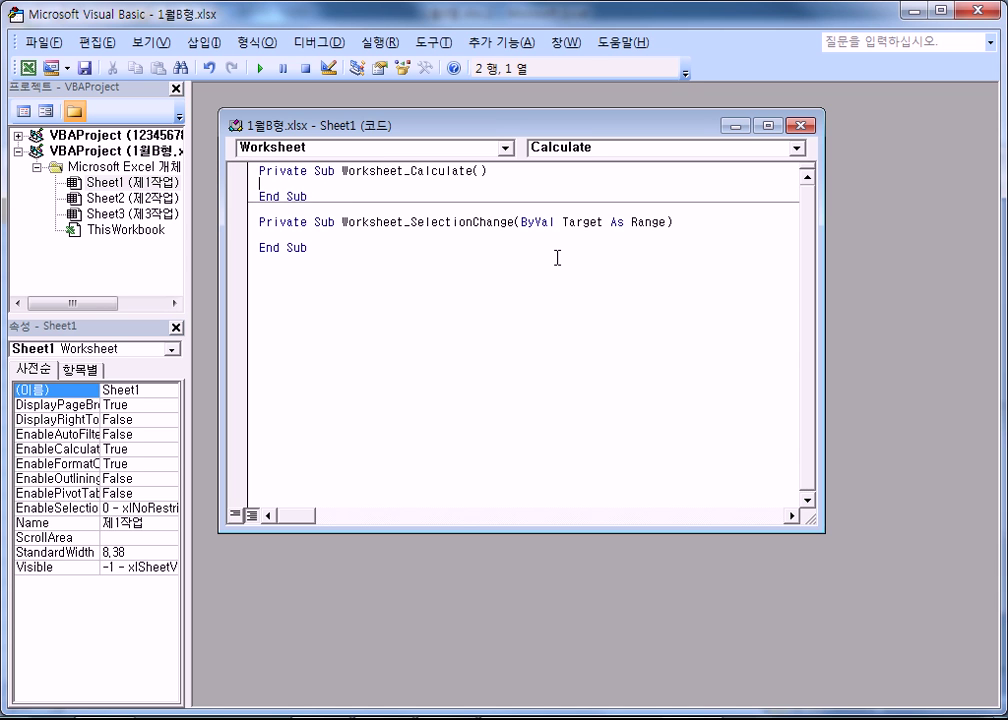
key("Tab")
type("이곳은 계산을 하는 곳입니다.")
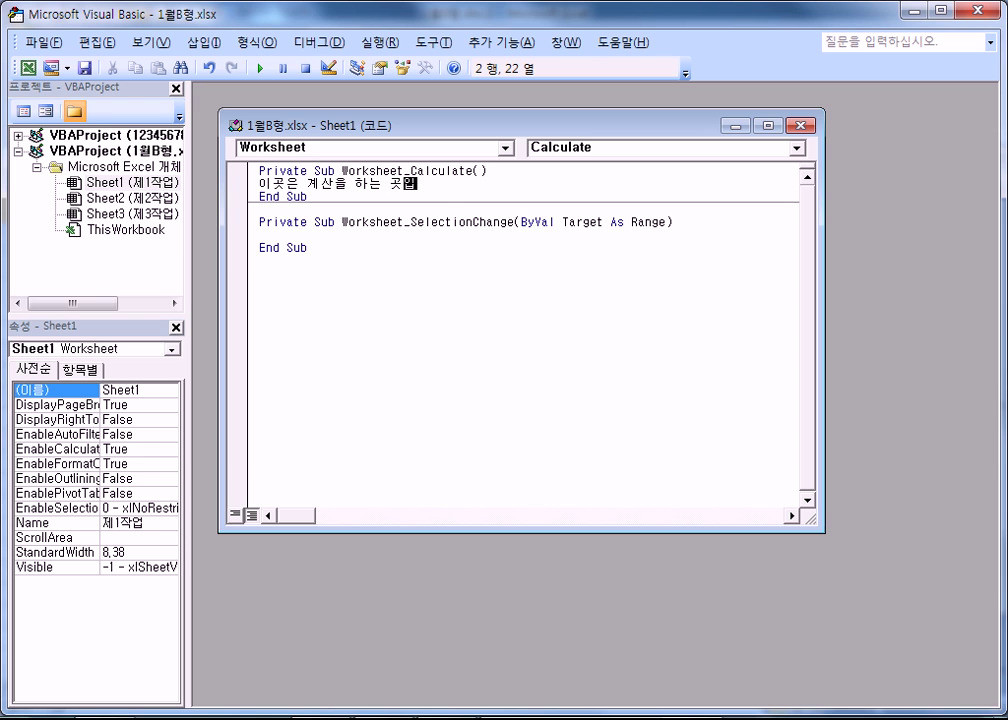
key("Return")
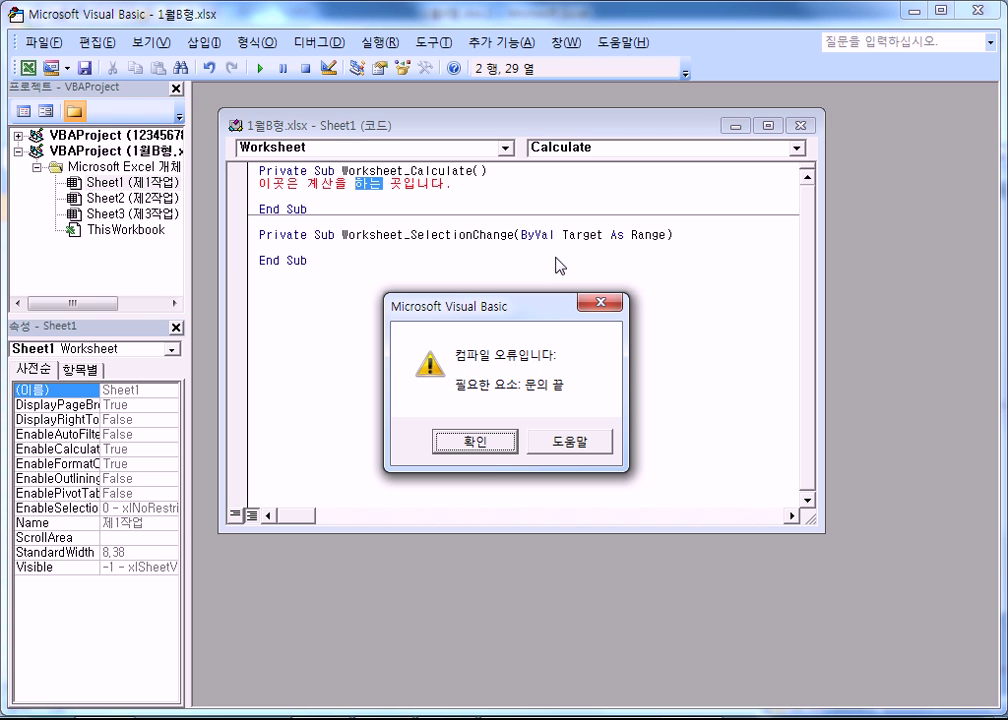
key("Return")
Comment out that line with a leading apostrophe and return to the PDF notes.
key("Left")
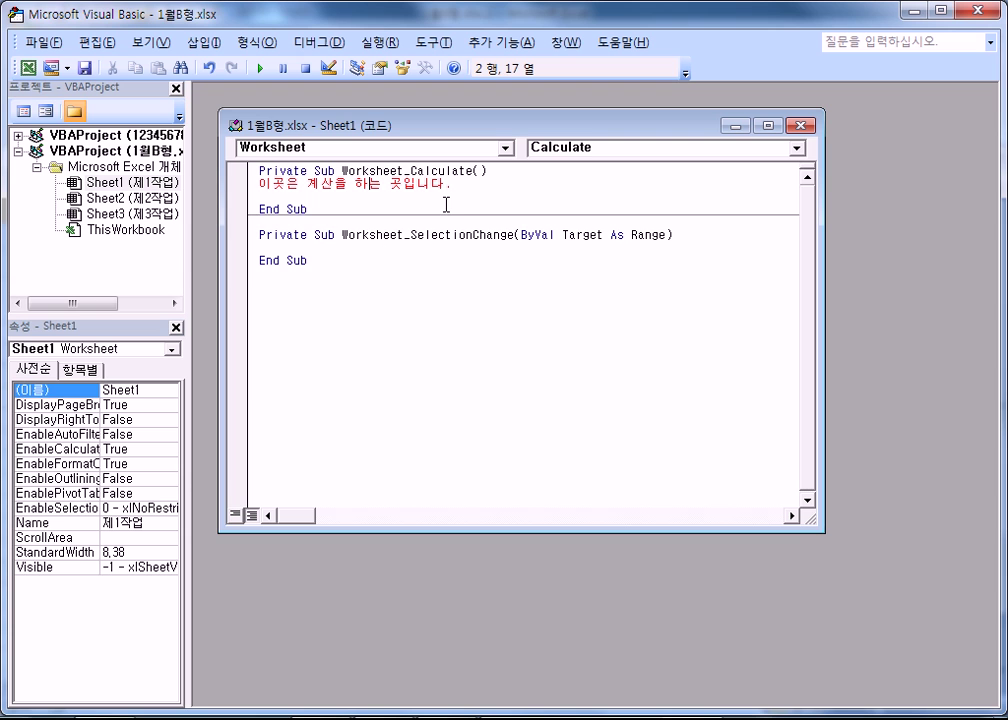
key("Home")
type("'")
key("Down")
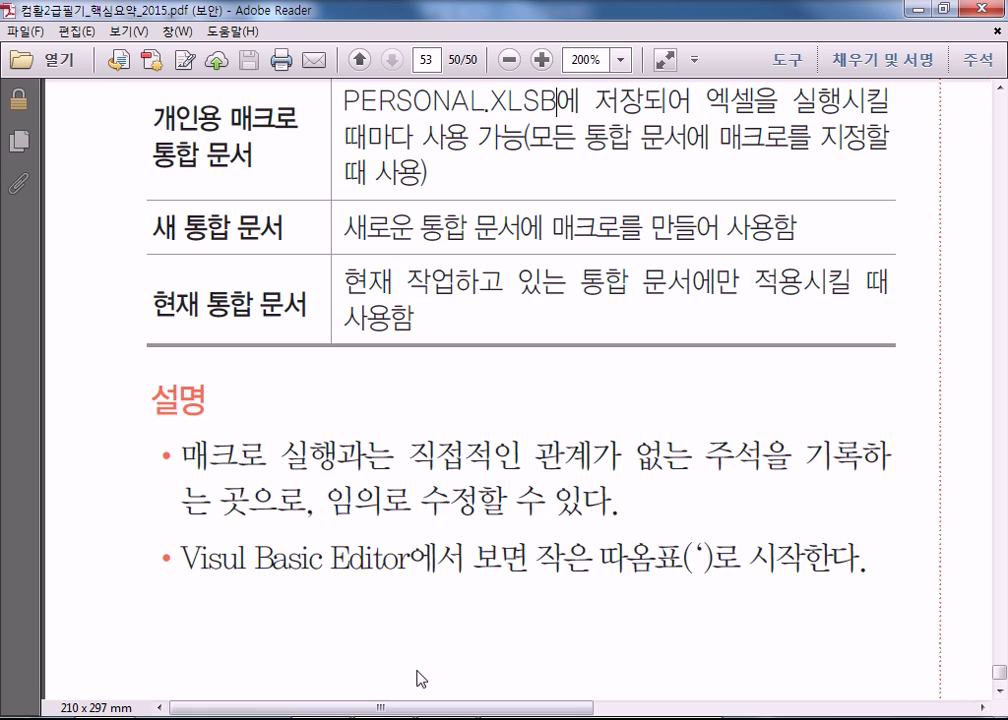
key("alt+Tab")
double_click(712, 560)
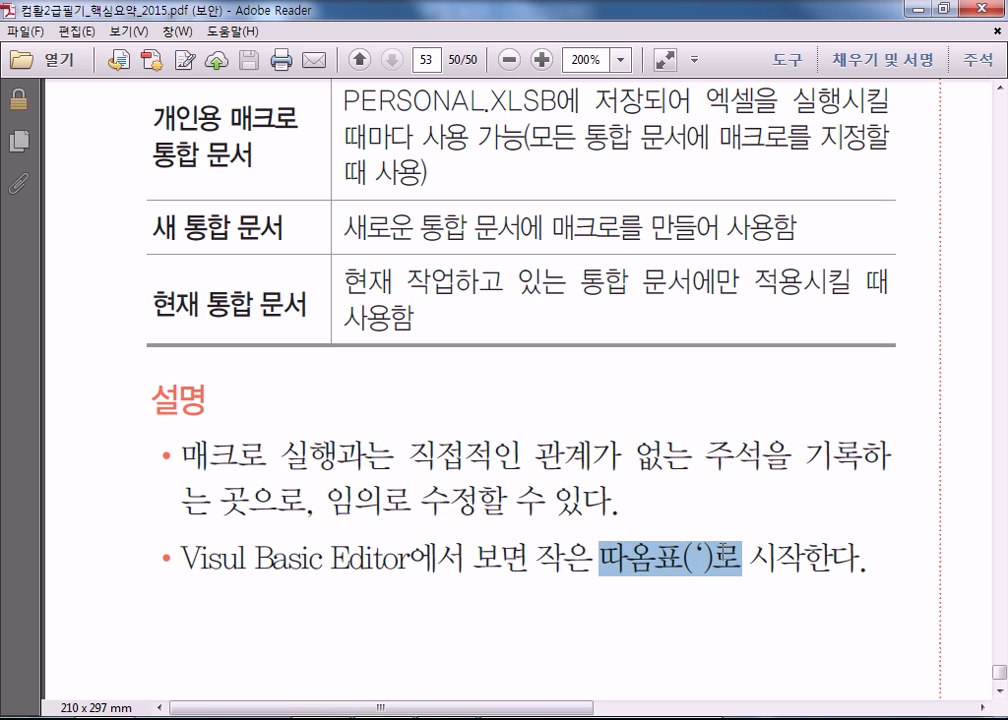
left_click(155, 392)
left_click_drag(155, 392, 219, 391)
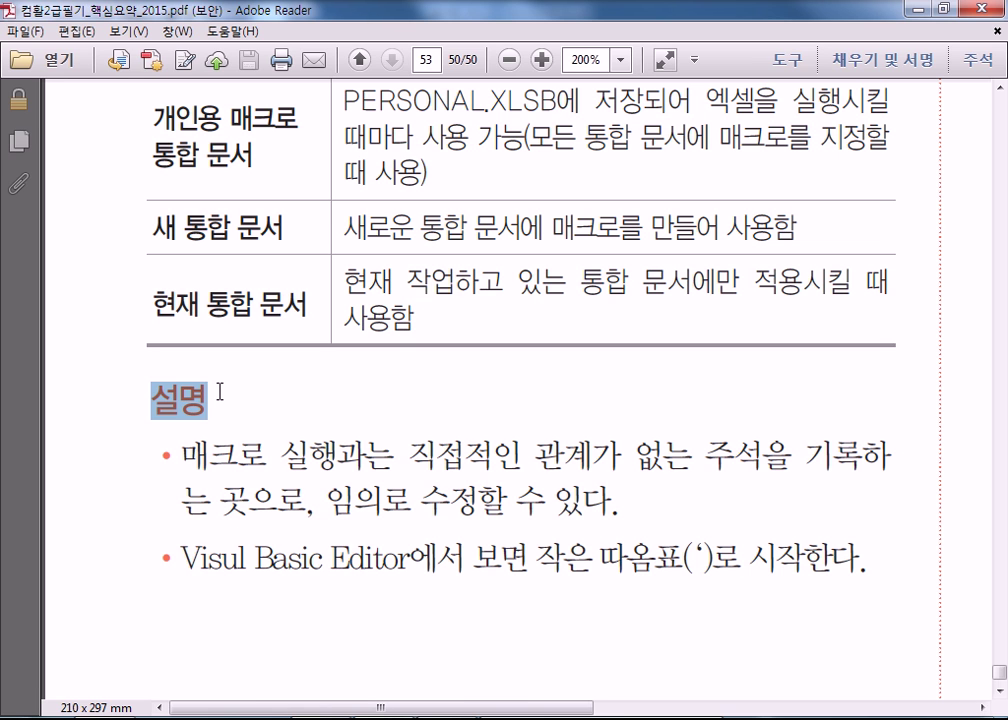
left_click(240, 403)
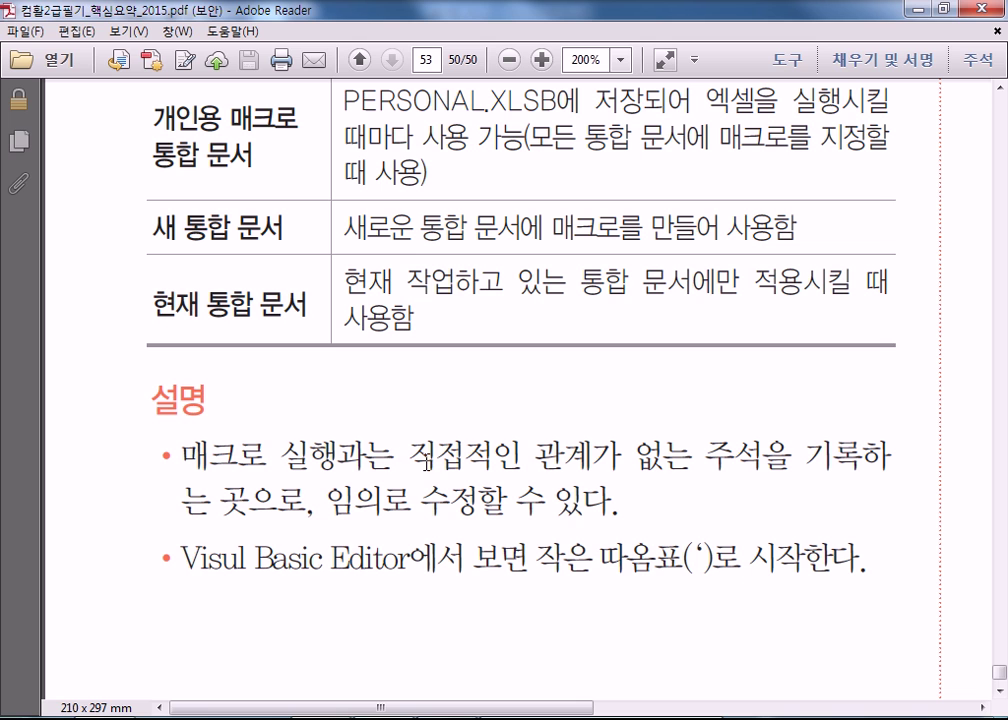